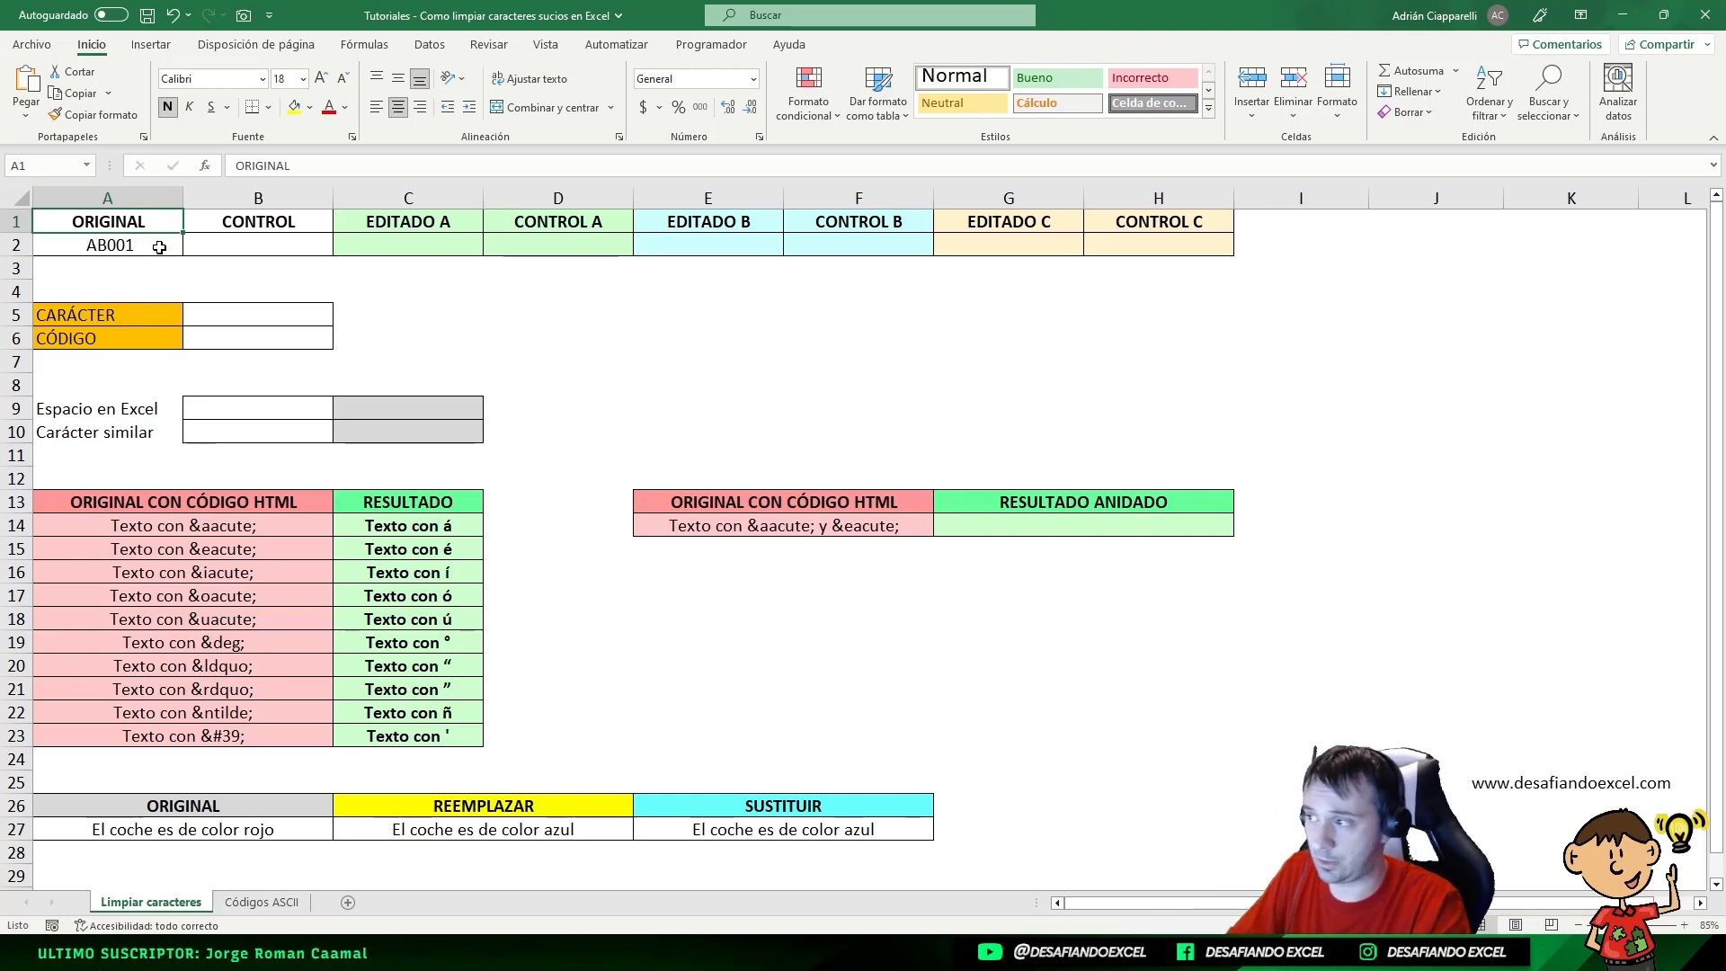
- Examine the text in cell A2 for a hidden leading character, leaving its content unedited
double_click(159, 248)
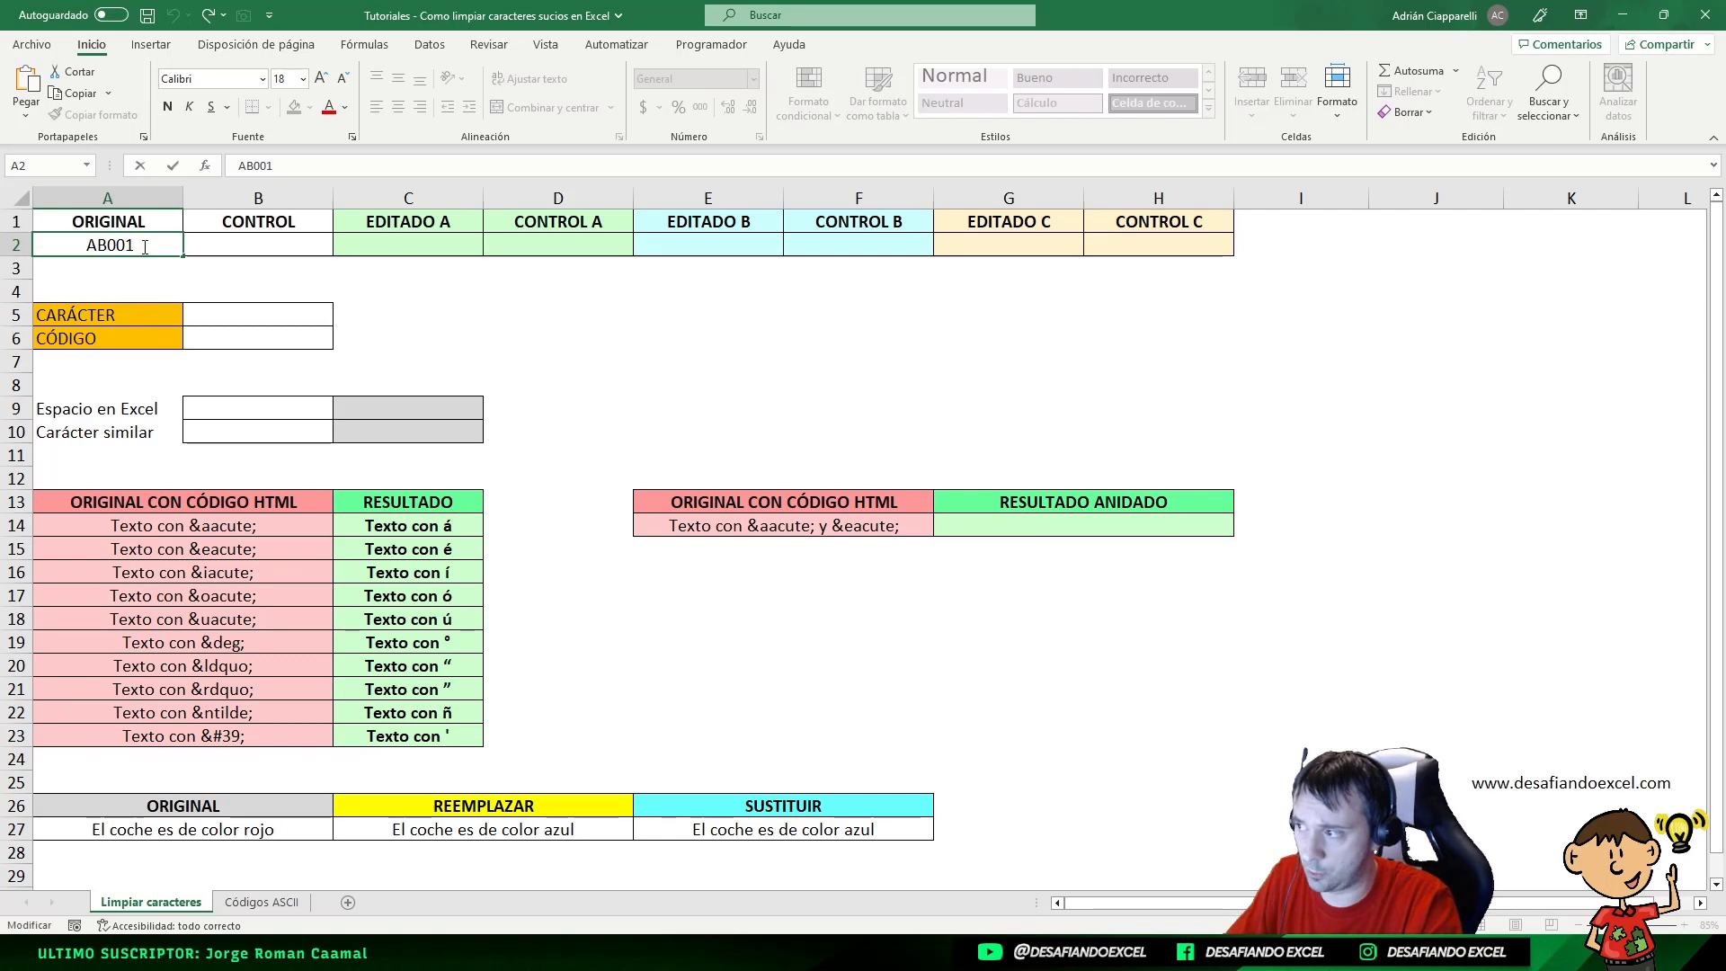
left_click_drag(145, 247, 72, 247)
left_click(89, 247)
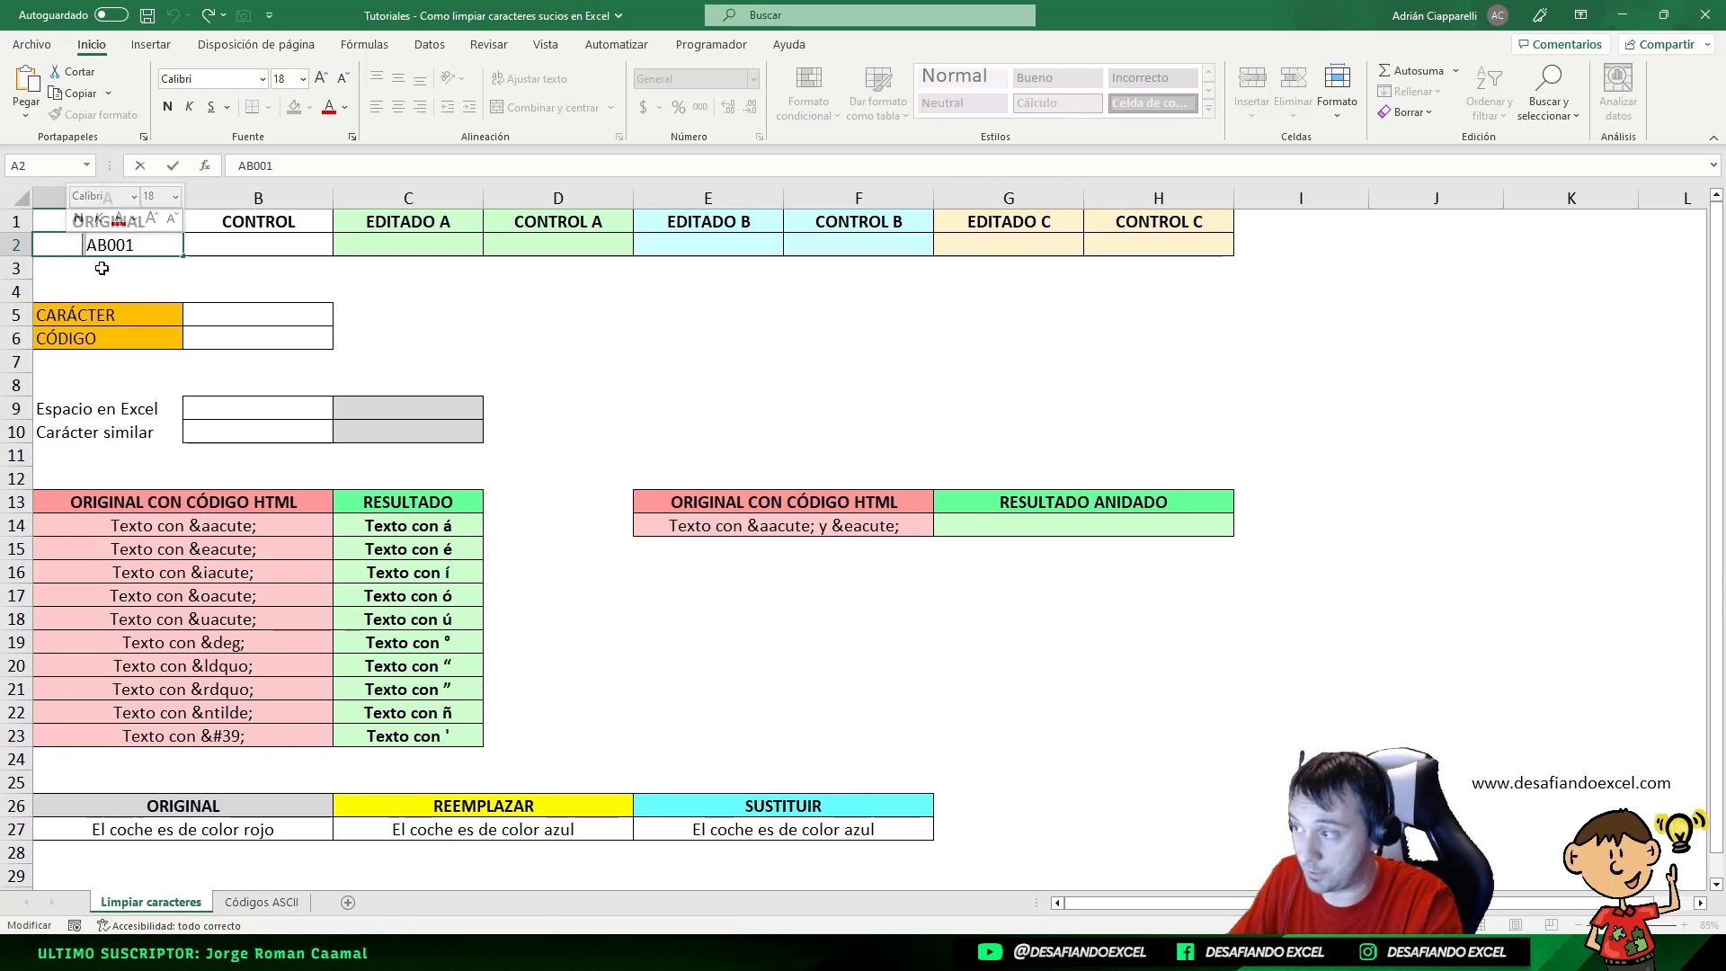
key("Escape")
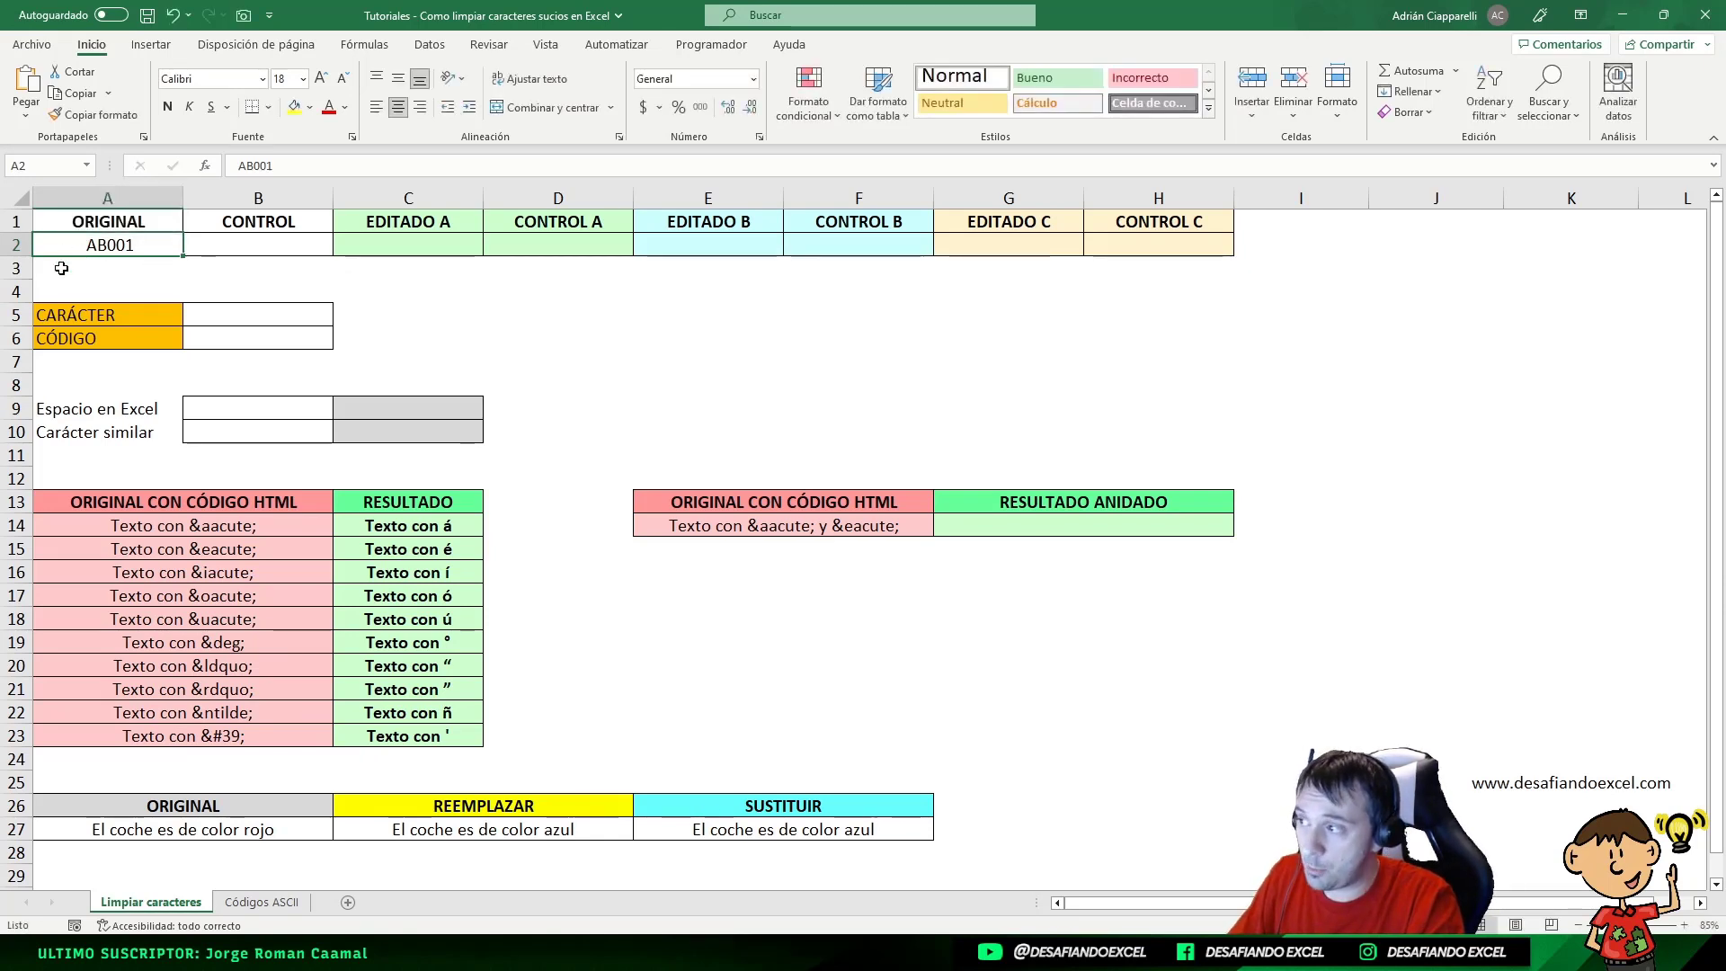
- Count the characters of the original text by entering =LARGO(A2) in cell B2 under CONTROL
left_click(268, 250)
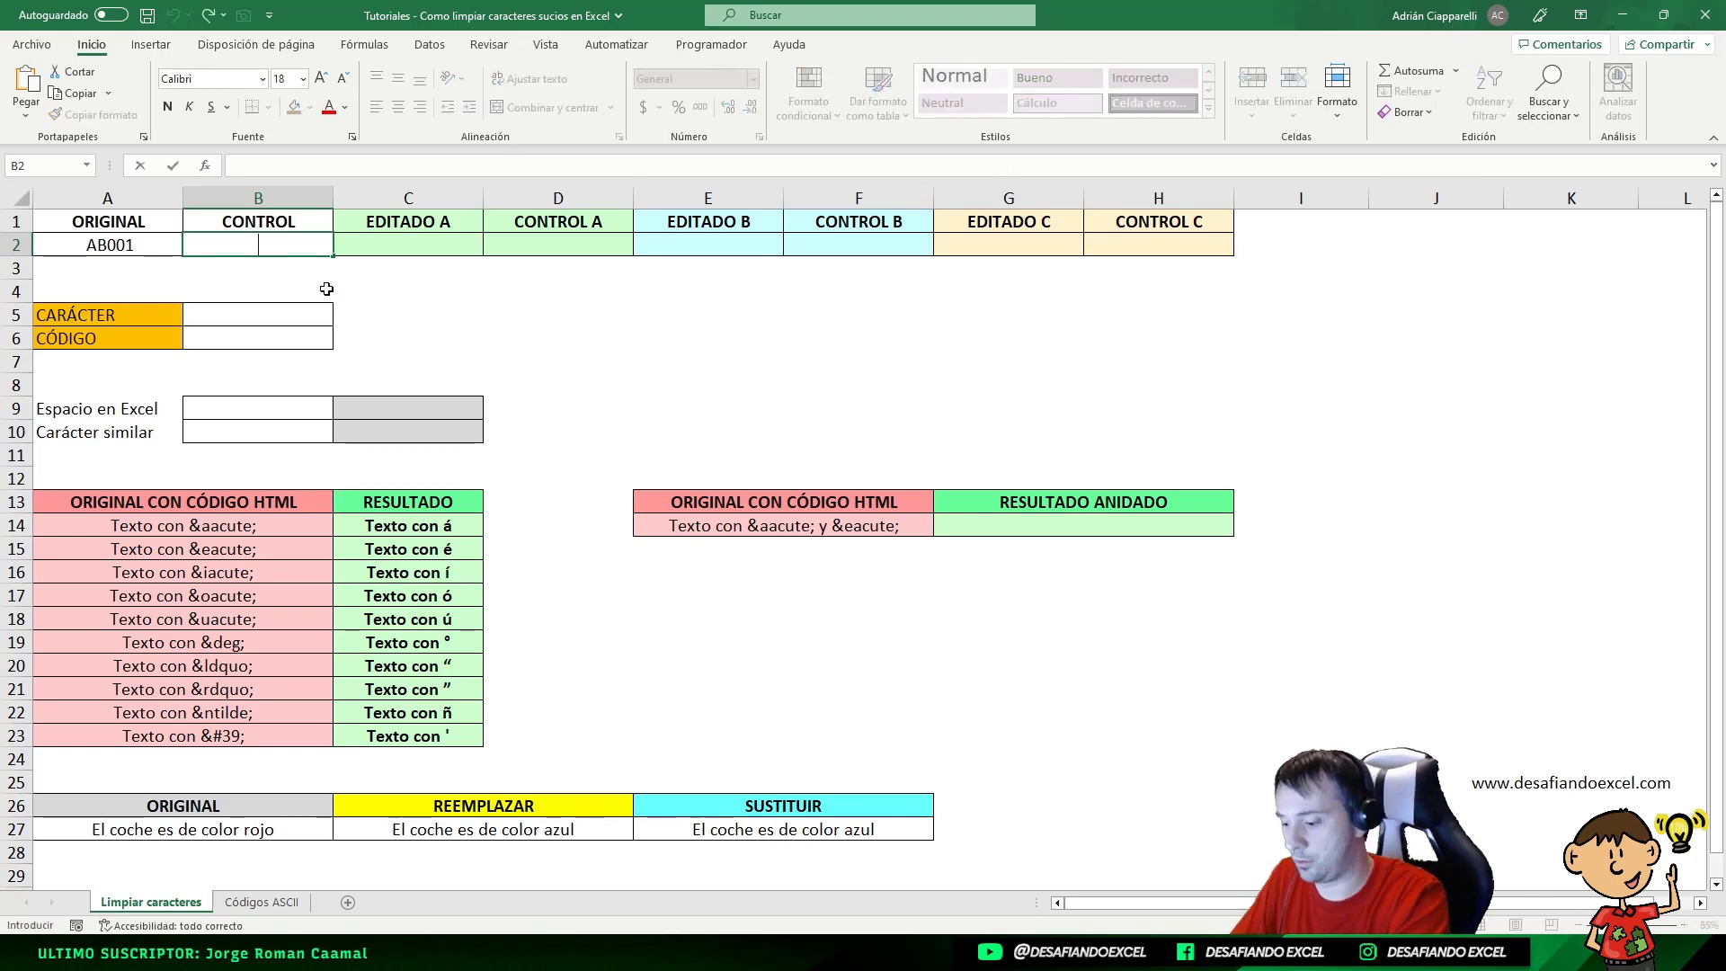
type("=LARGO")
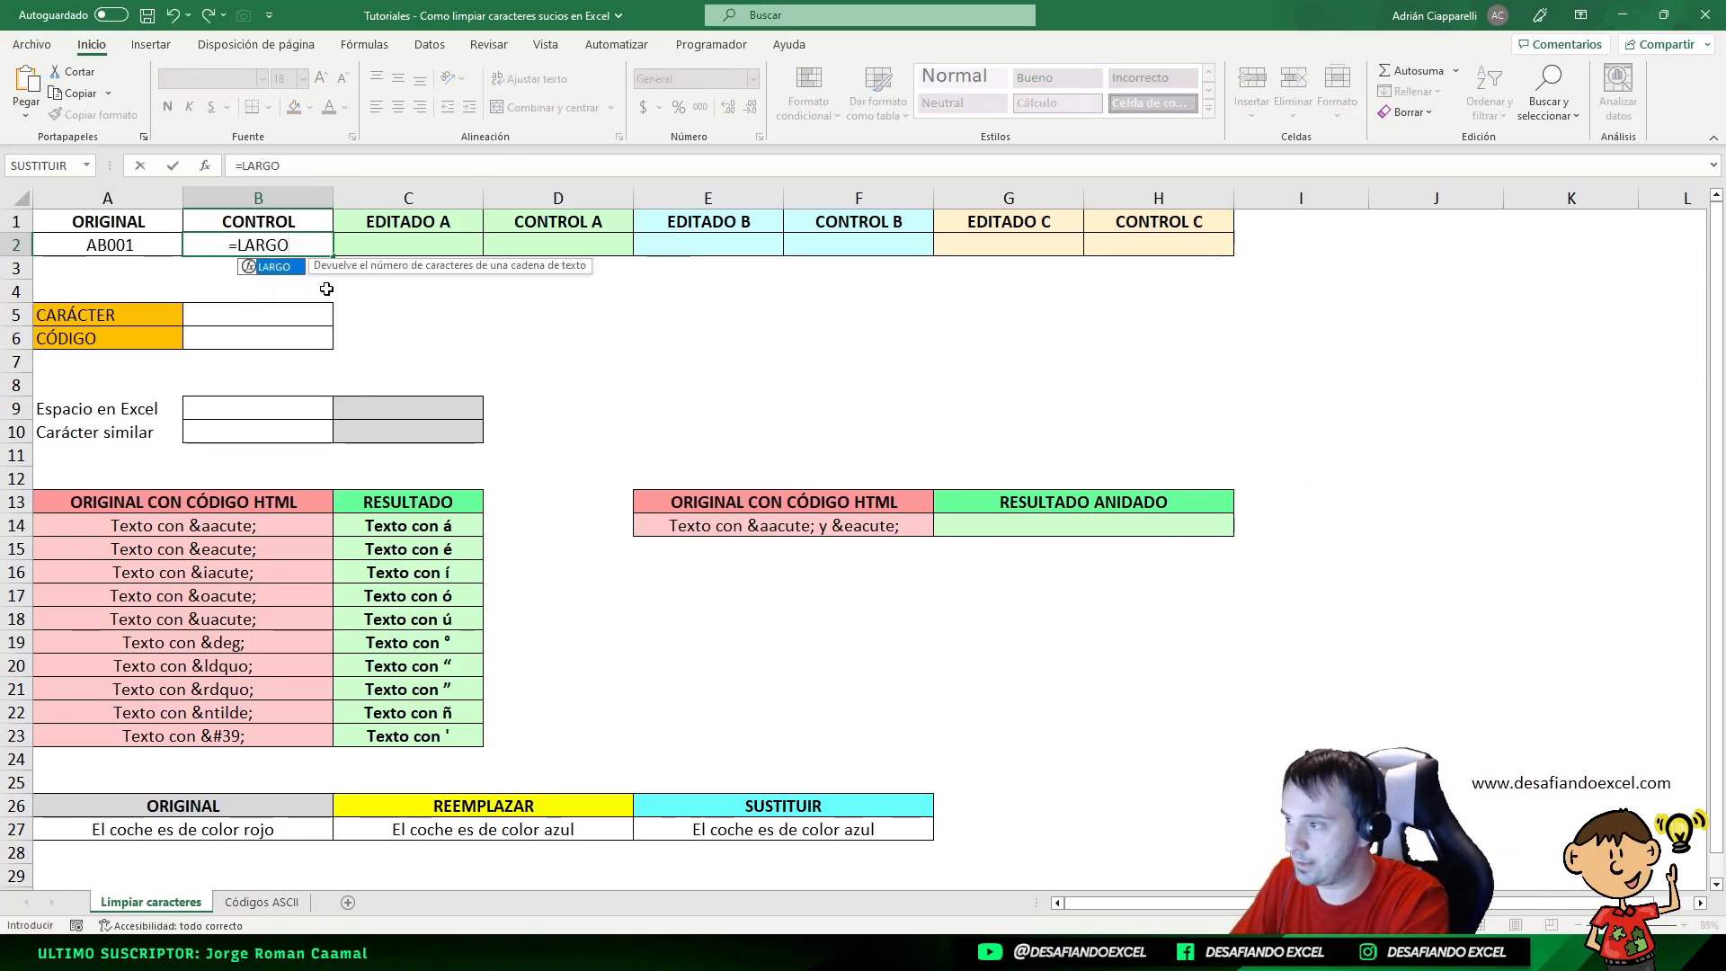
type("(")
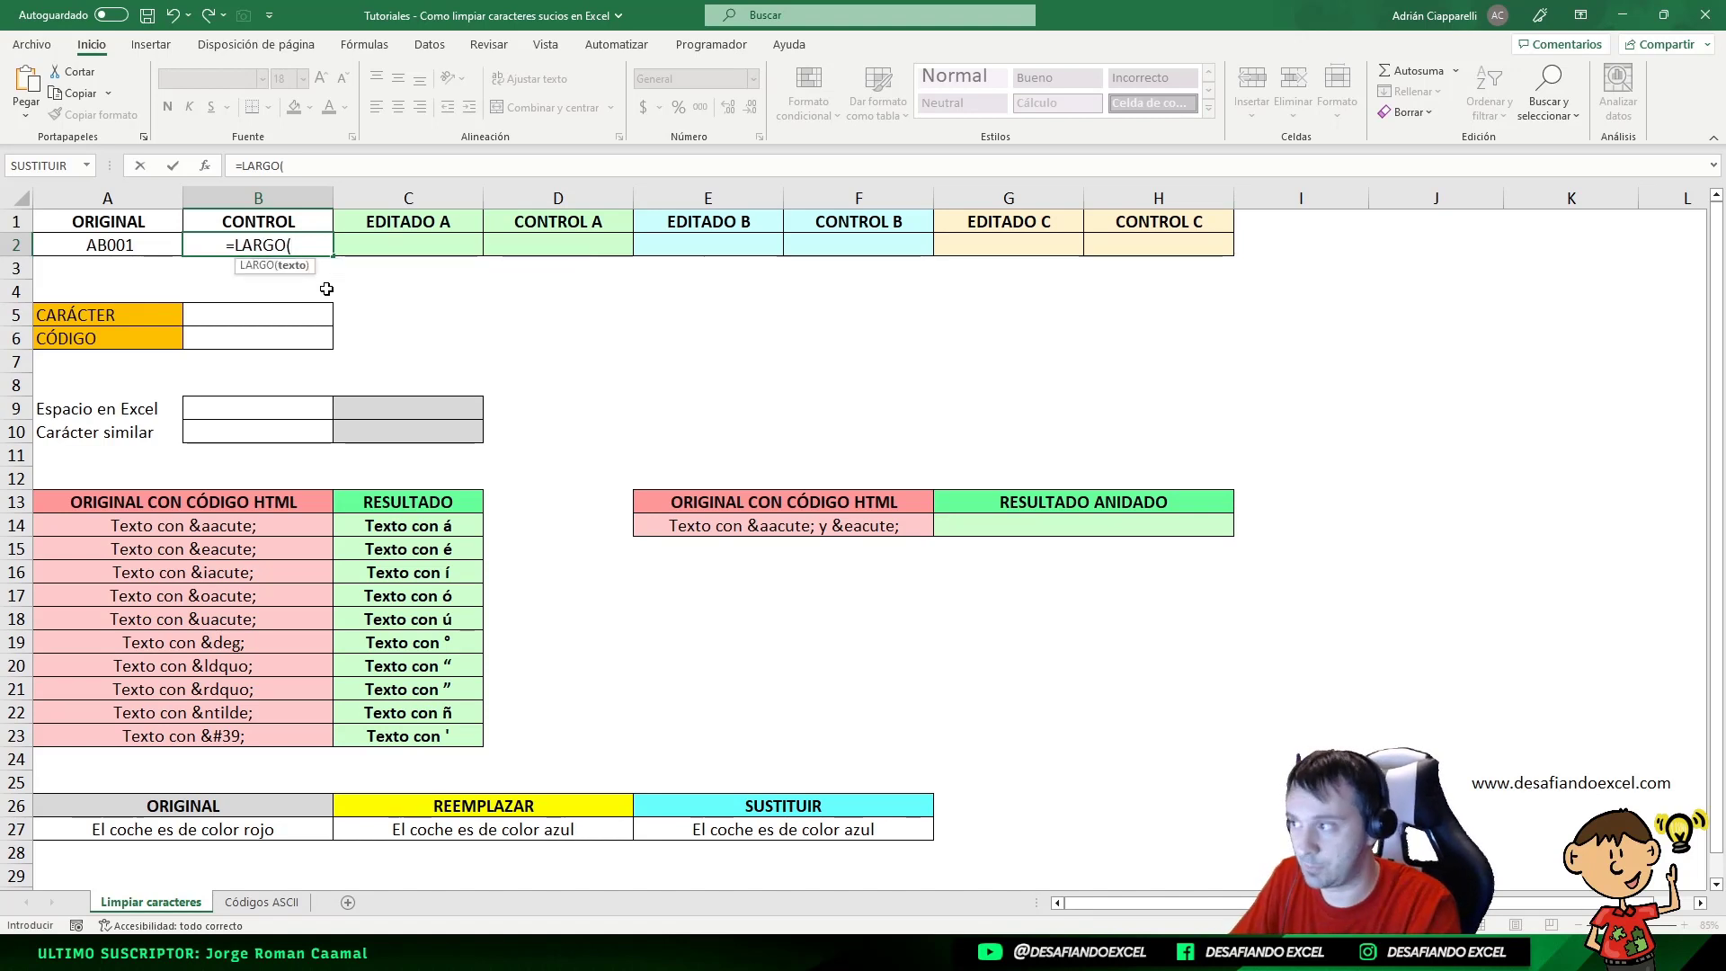
key("Left")
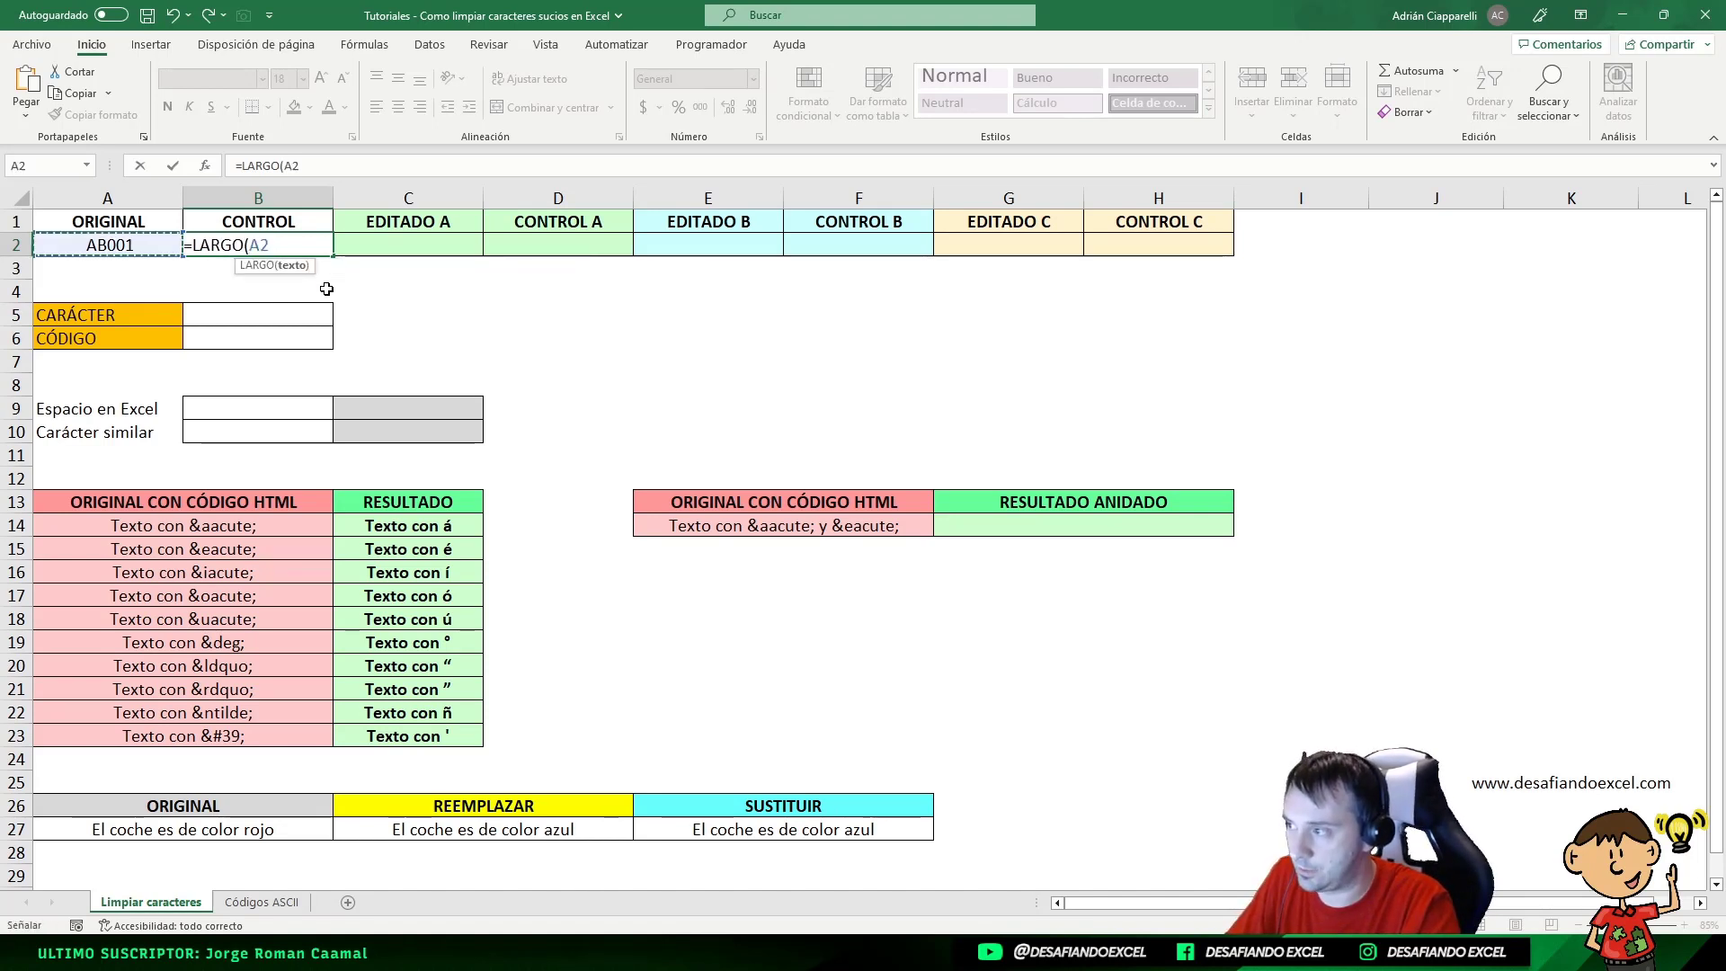
type(")")
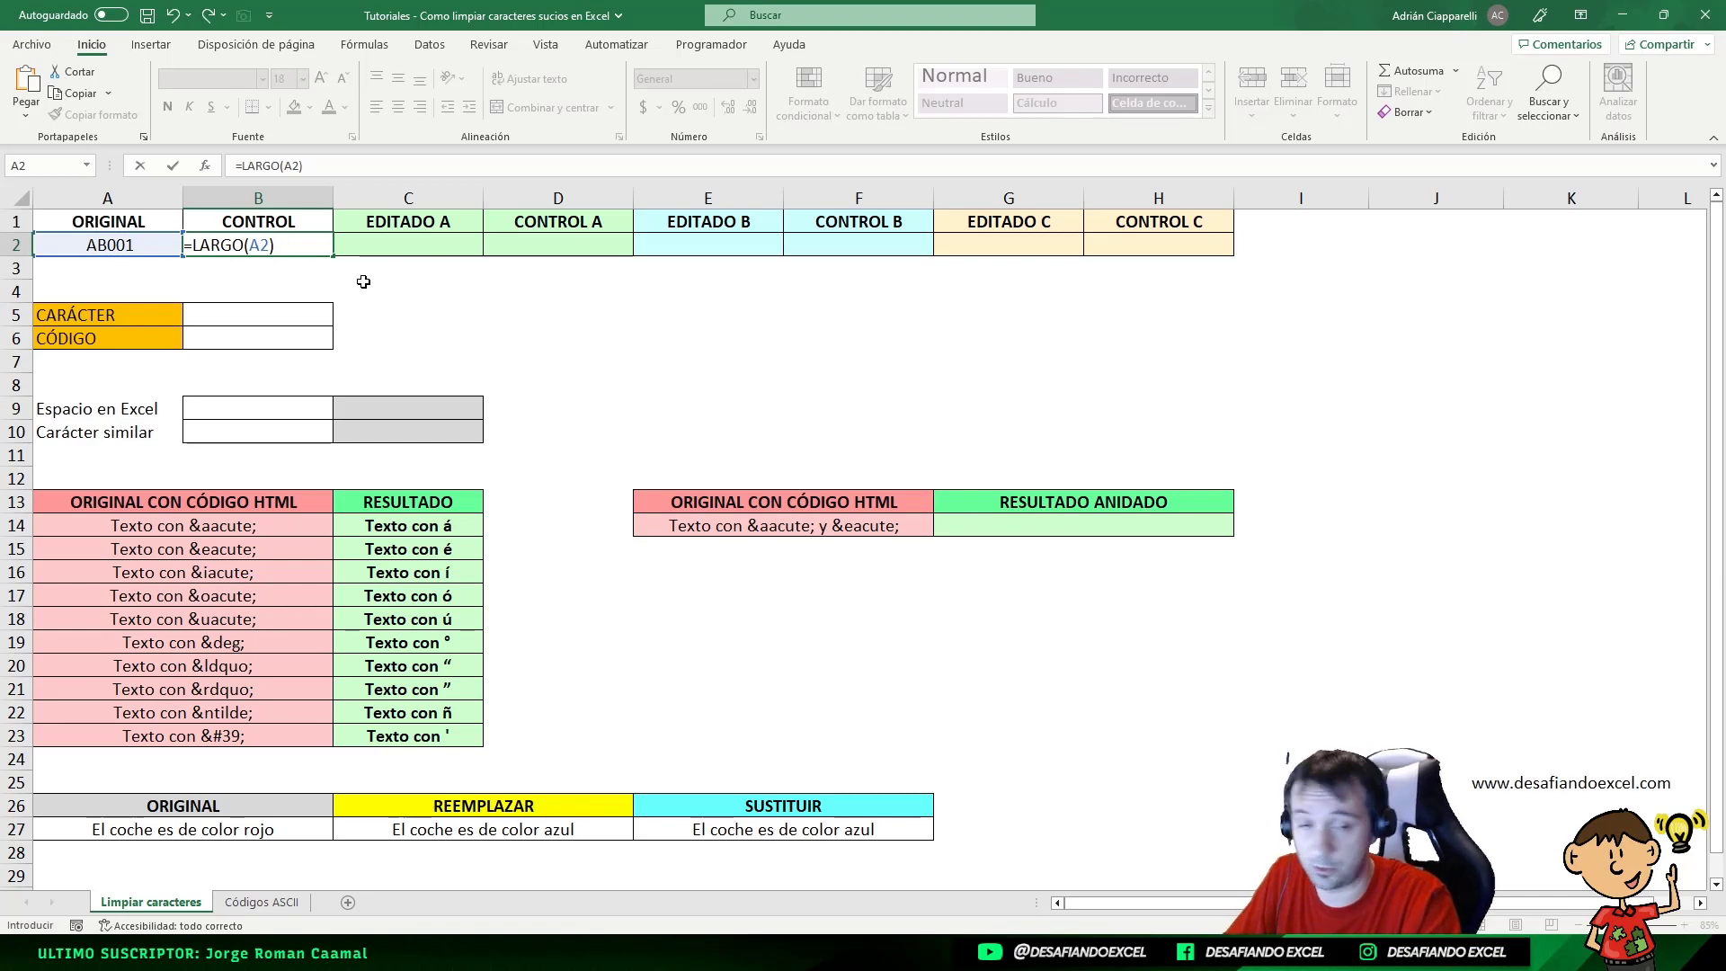
key("Return")
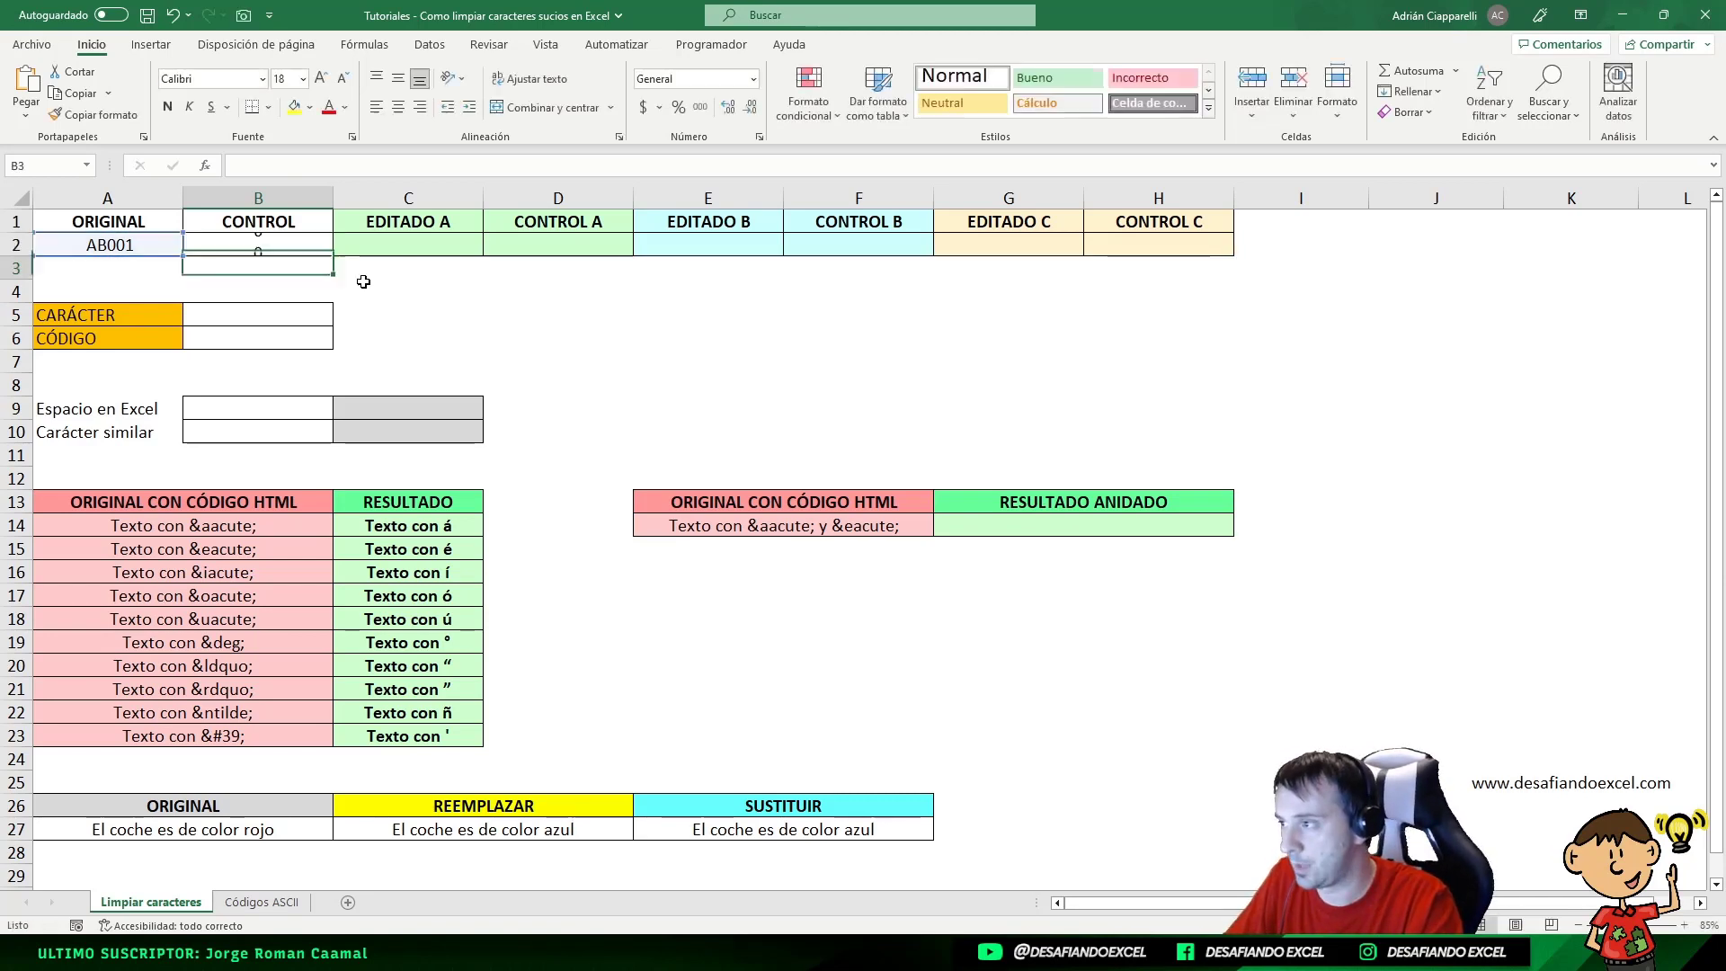
left_click(306, 251)
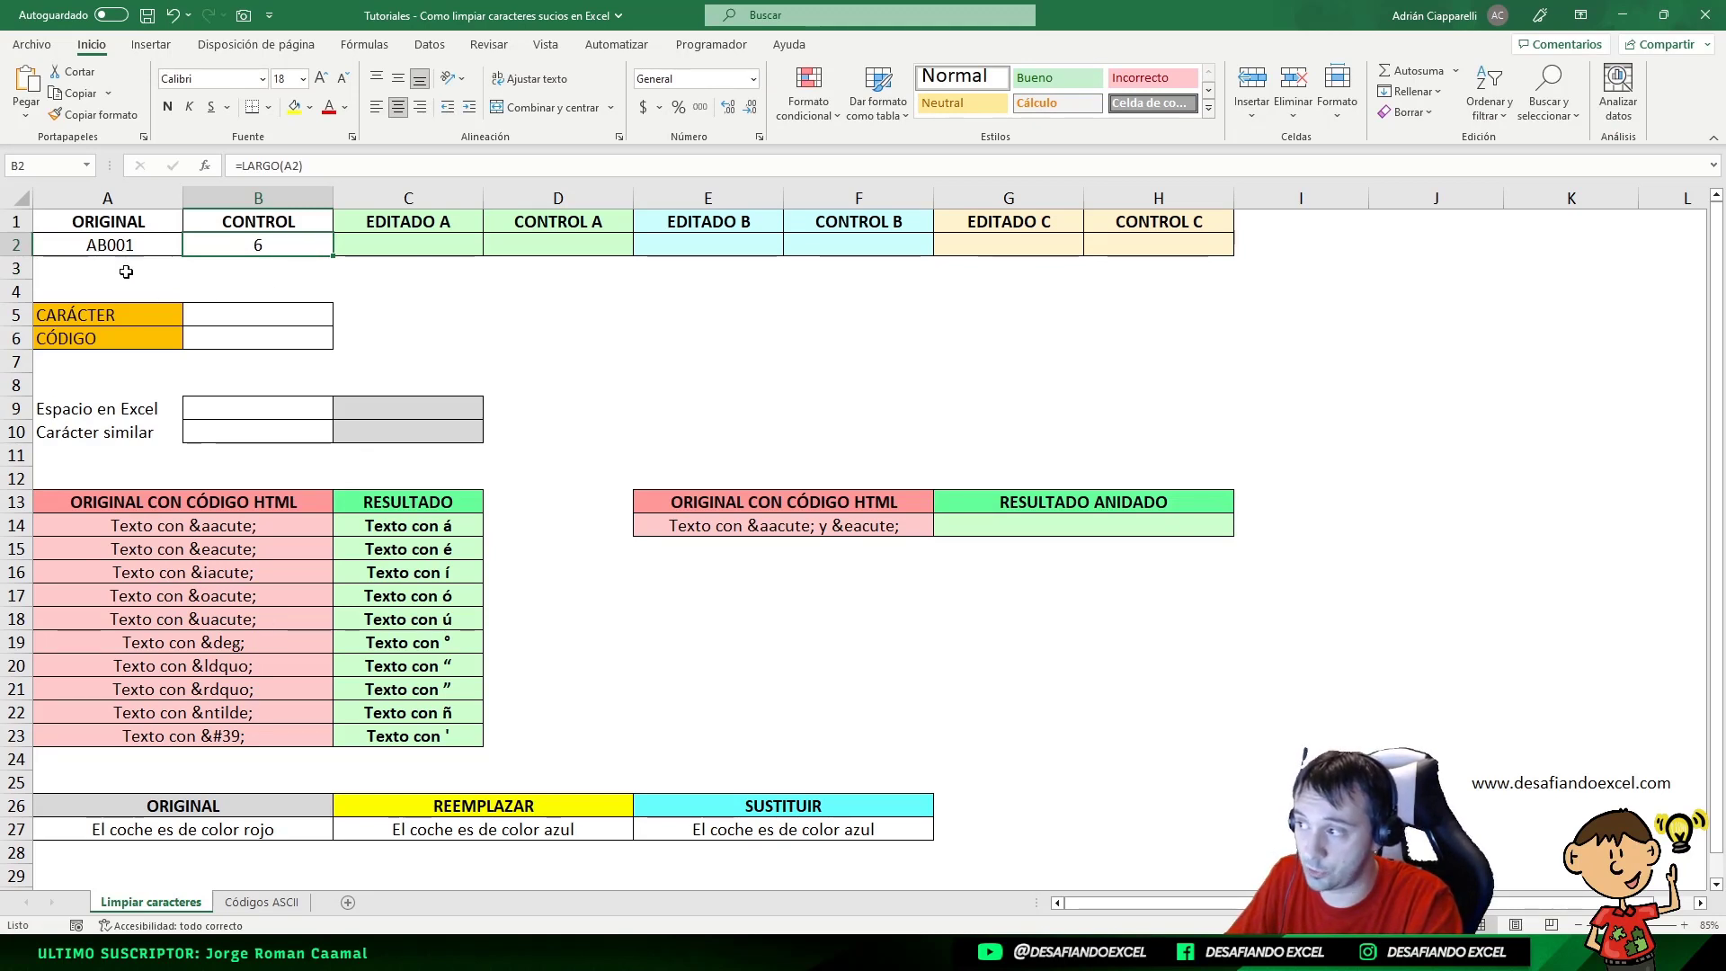
- Inspect the original code in A2 again to locate the extra character before its first letter
double_click(136, 244)
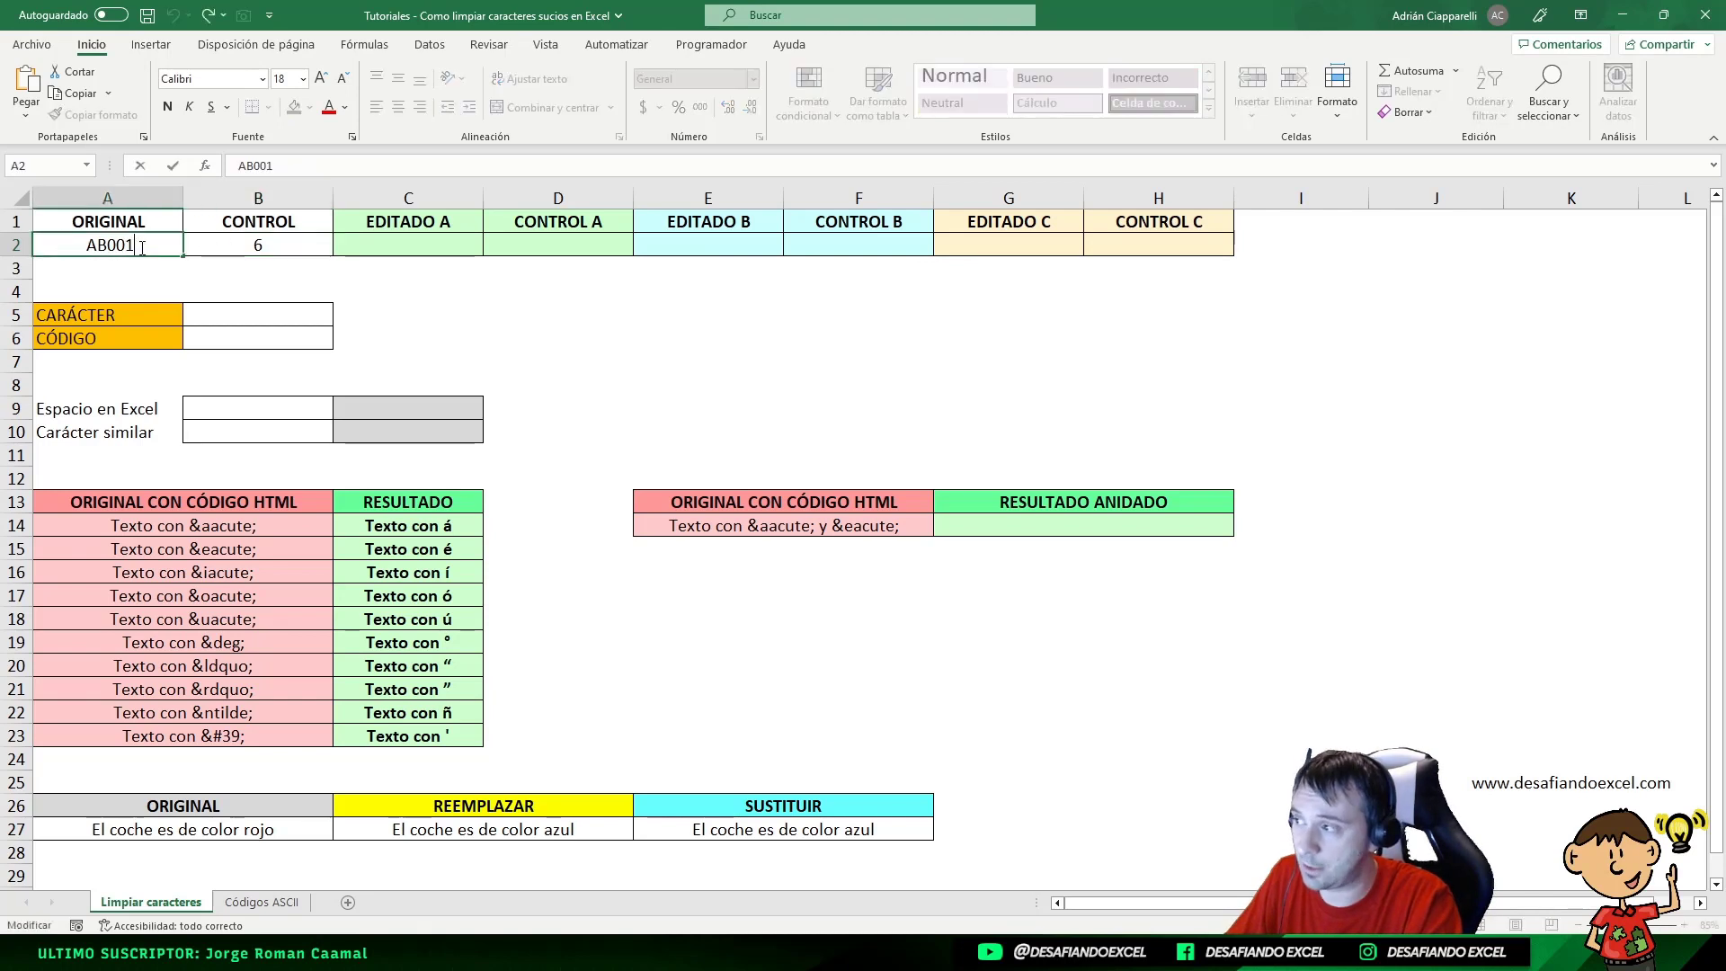
left_click_drag(135, 245, 70, 248)
left_click(81, 244)
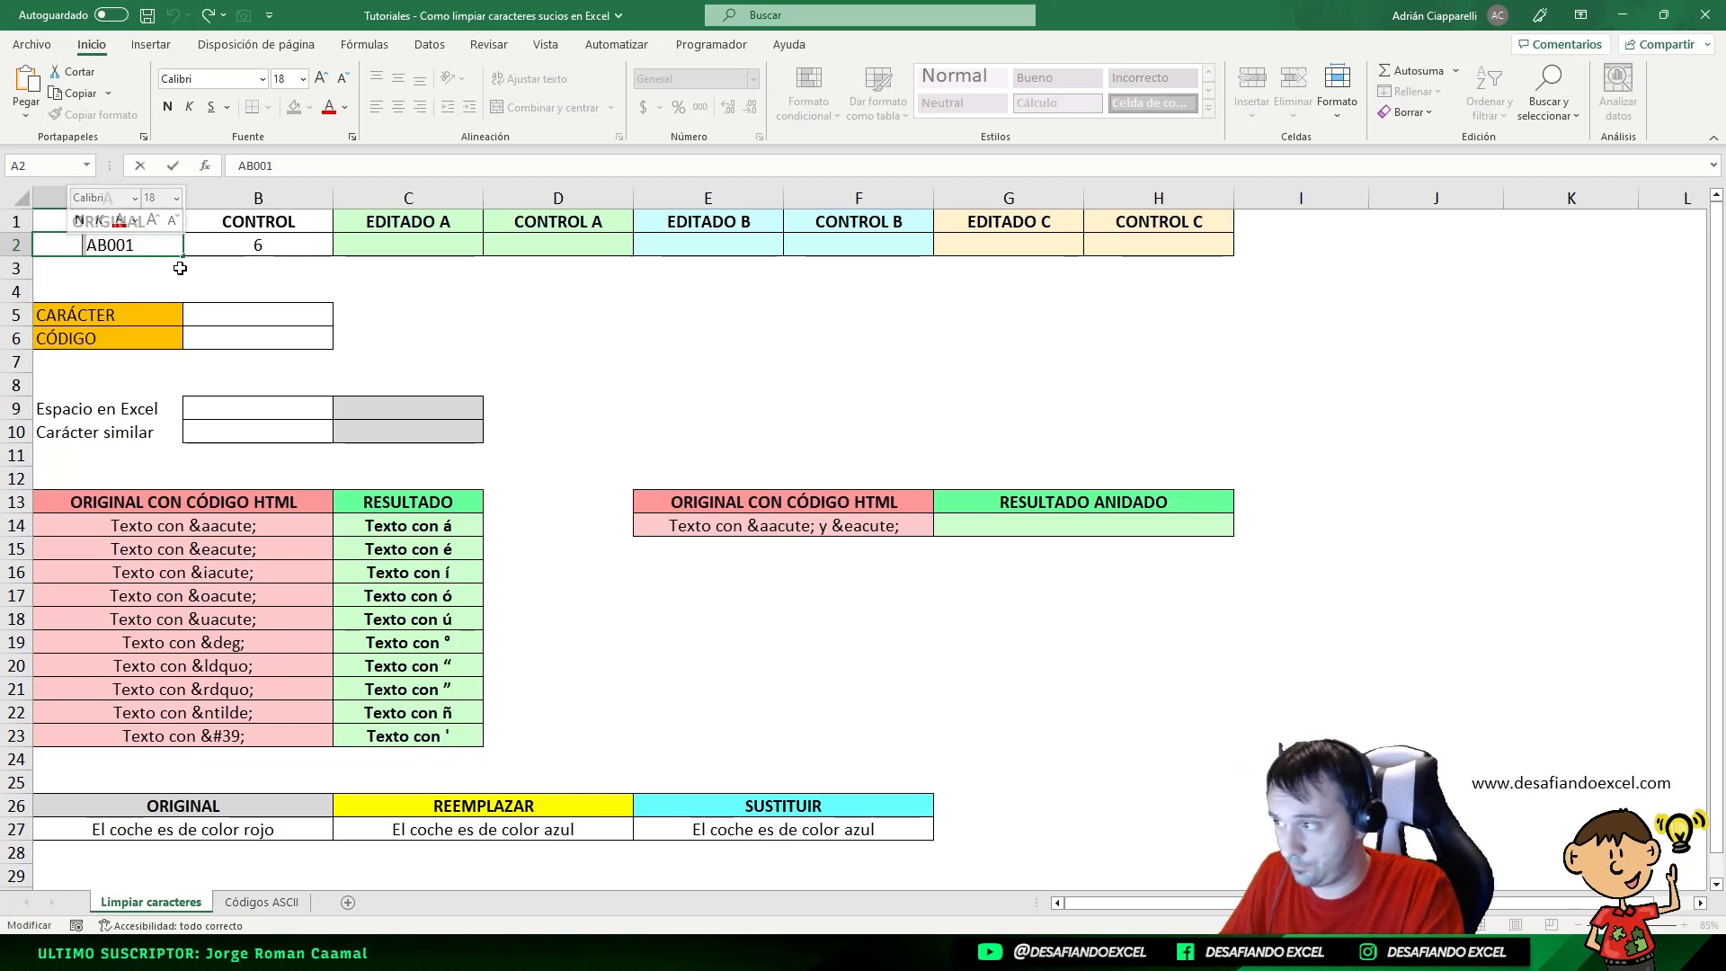
key("Escape")
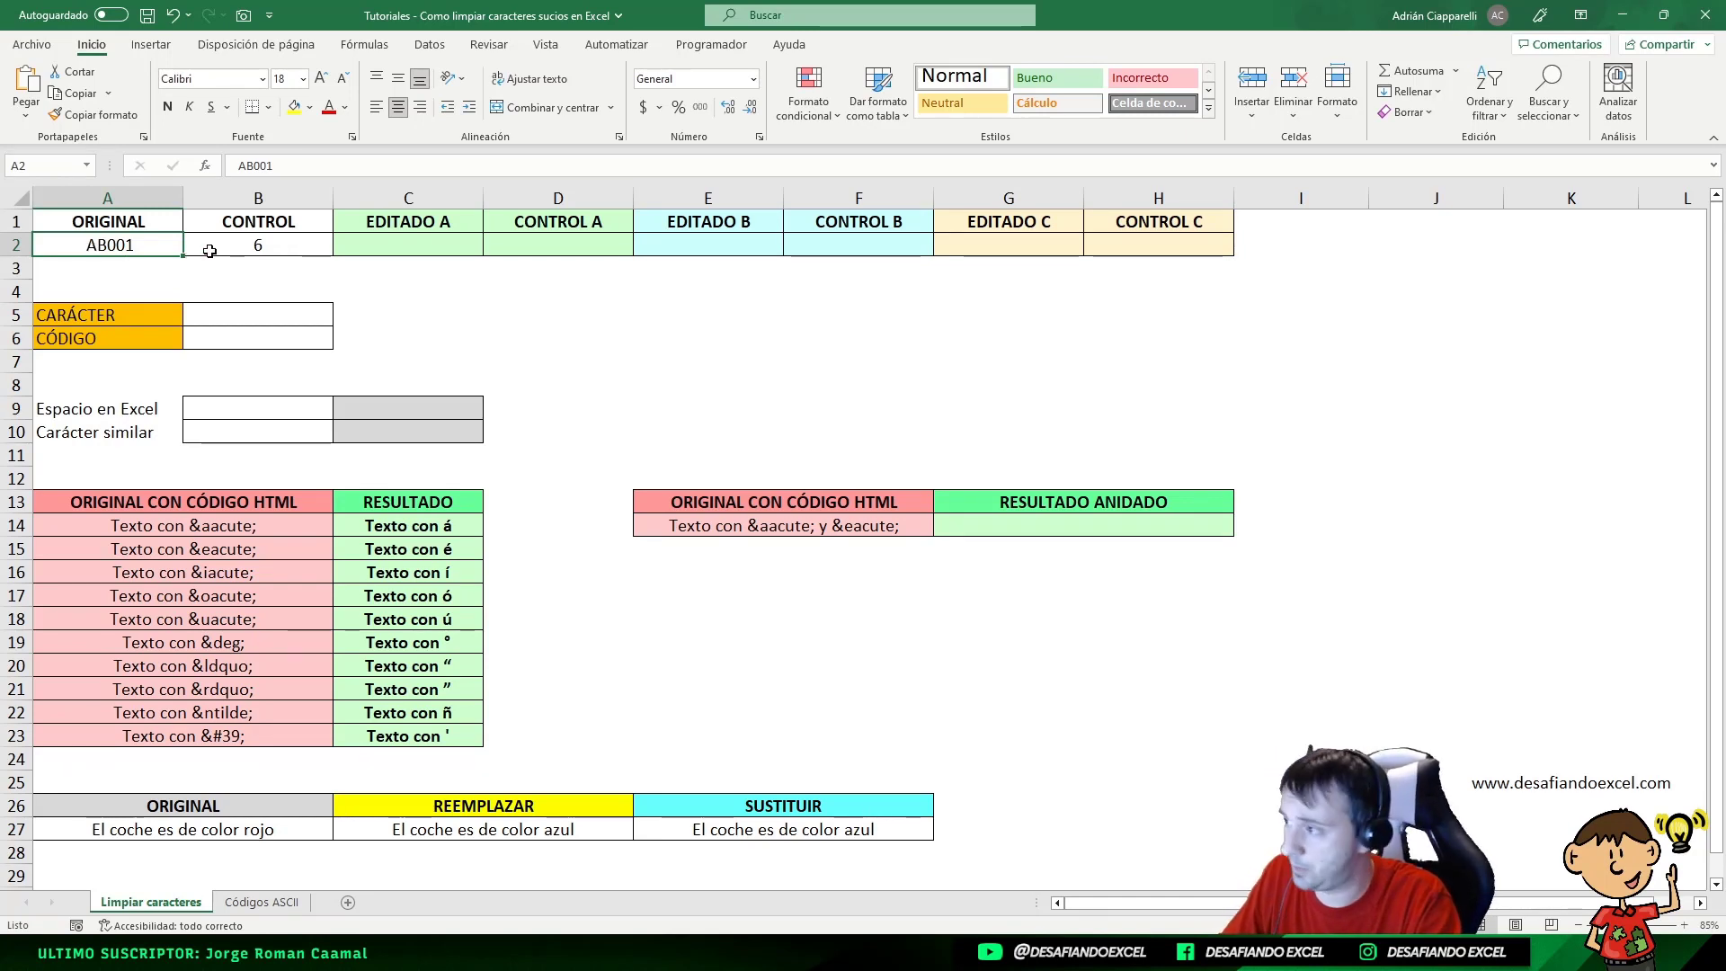
- Enter =ESPACIOS(A2) in cell C2 under EDITADO A to strip extra spaces from the original text
left_click(390, 249)
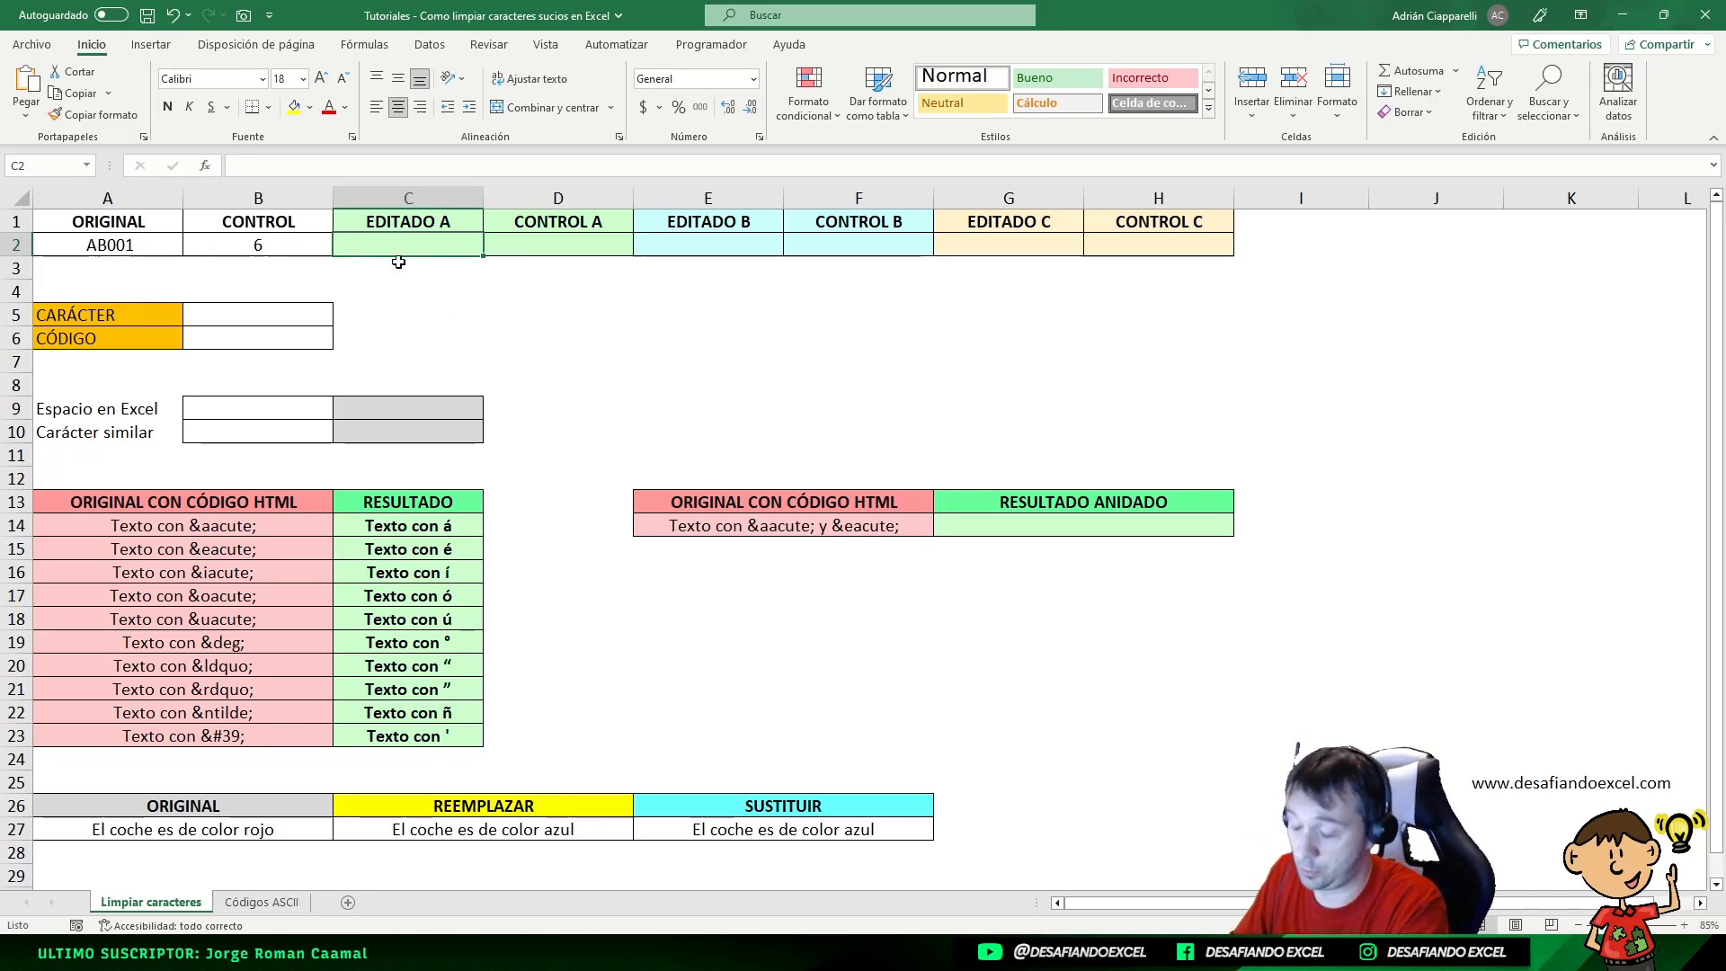
type("=ES")
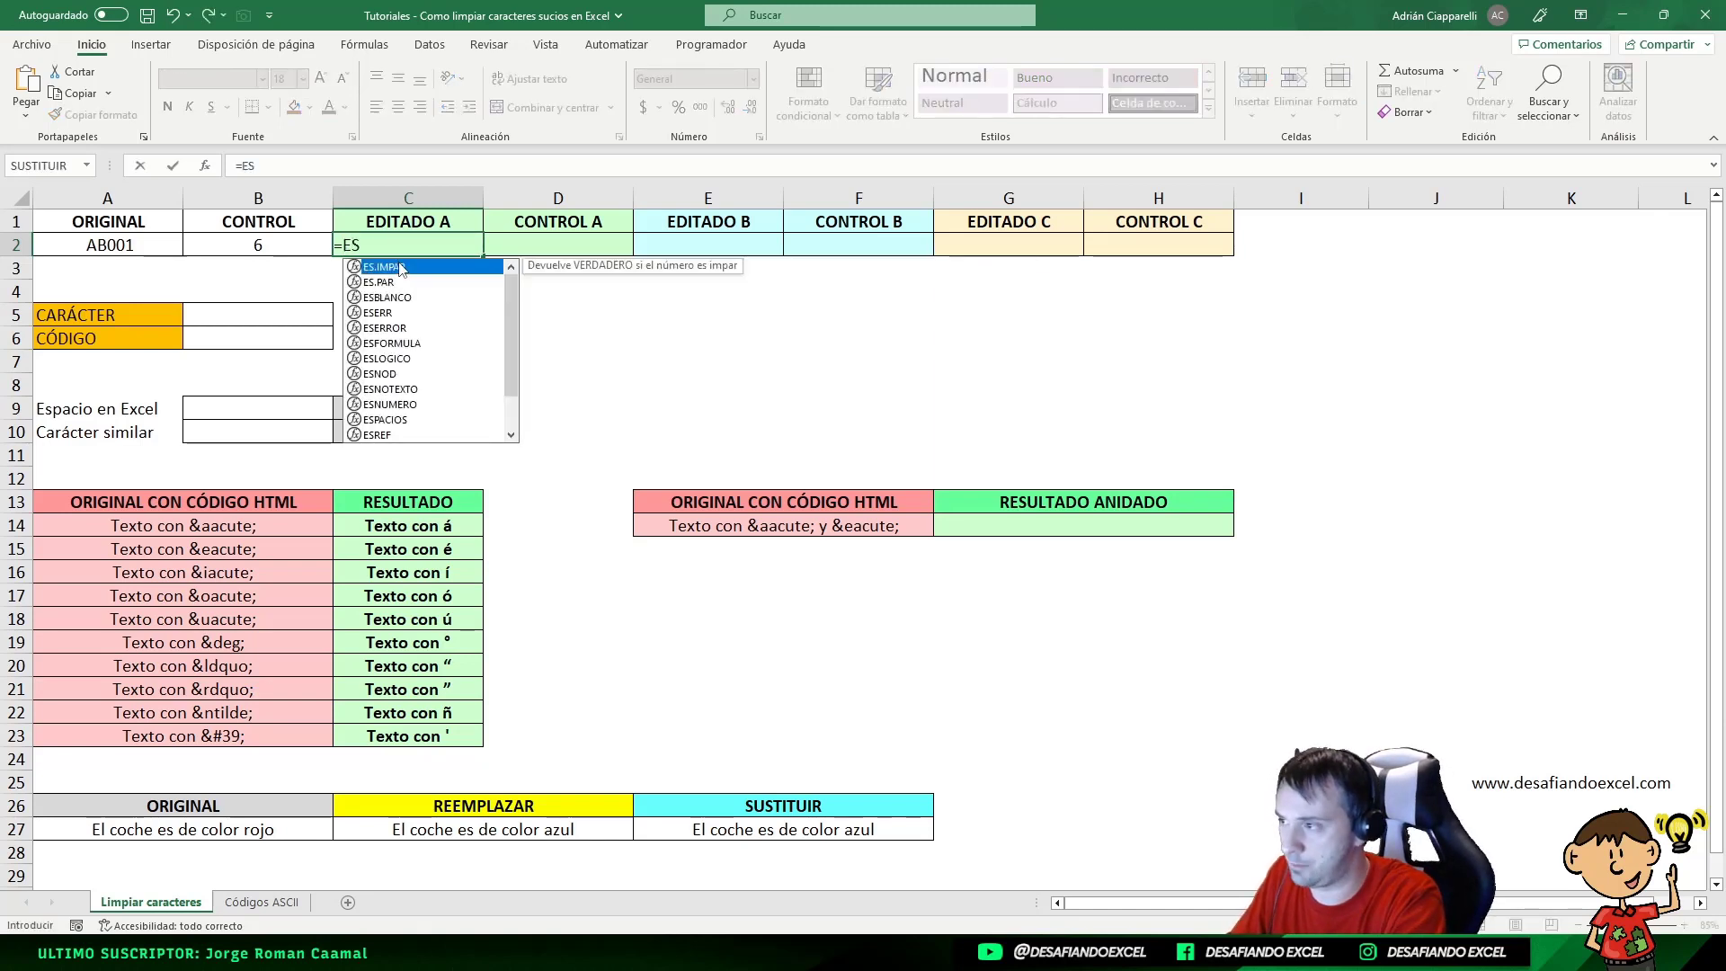
type("PACIOS(")
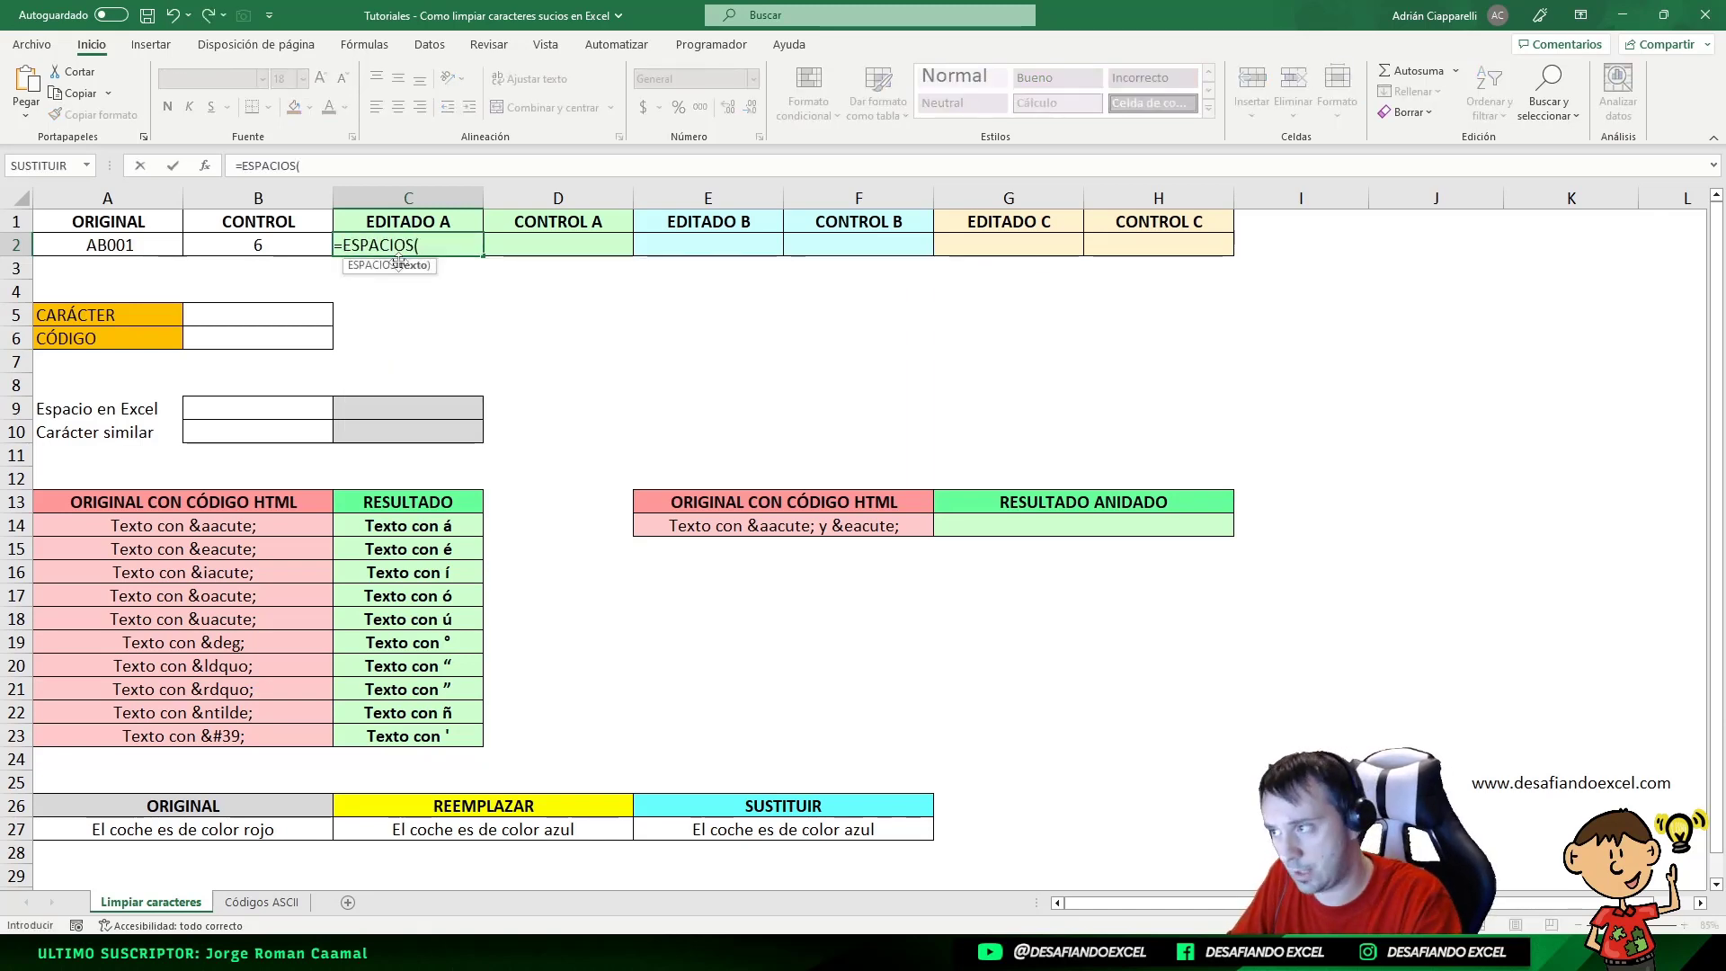
left_click(167, 249)
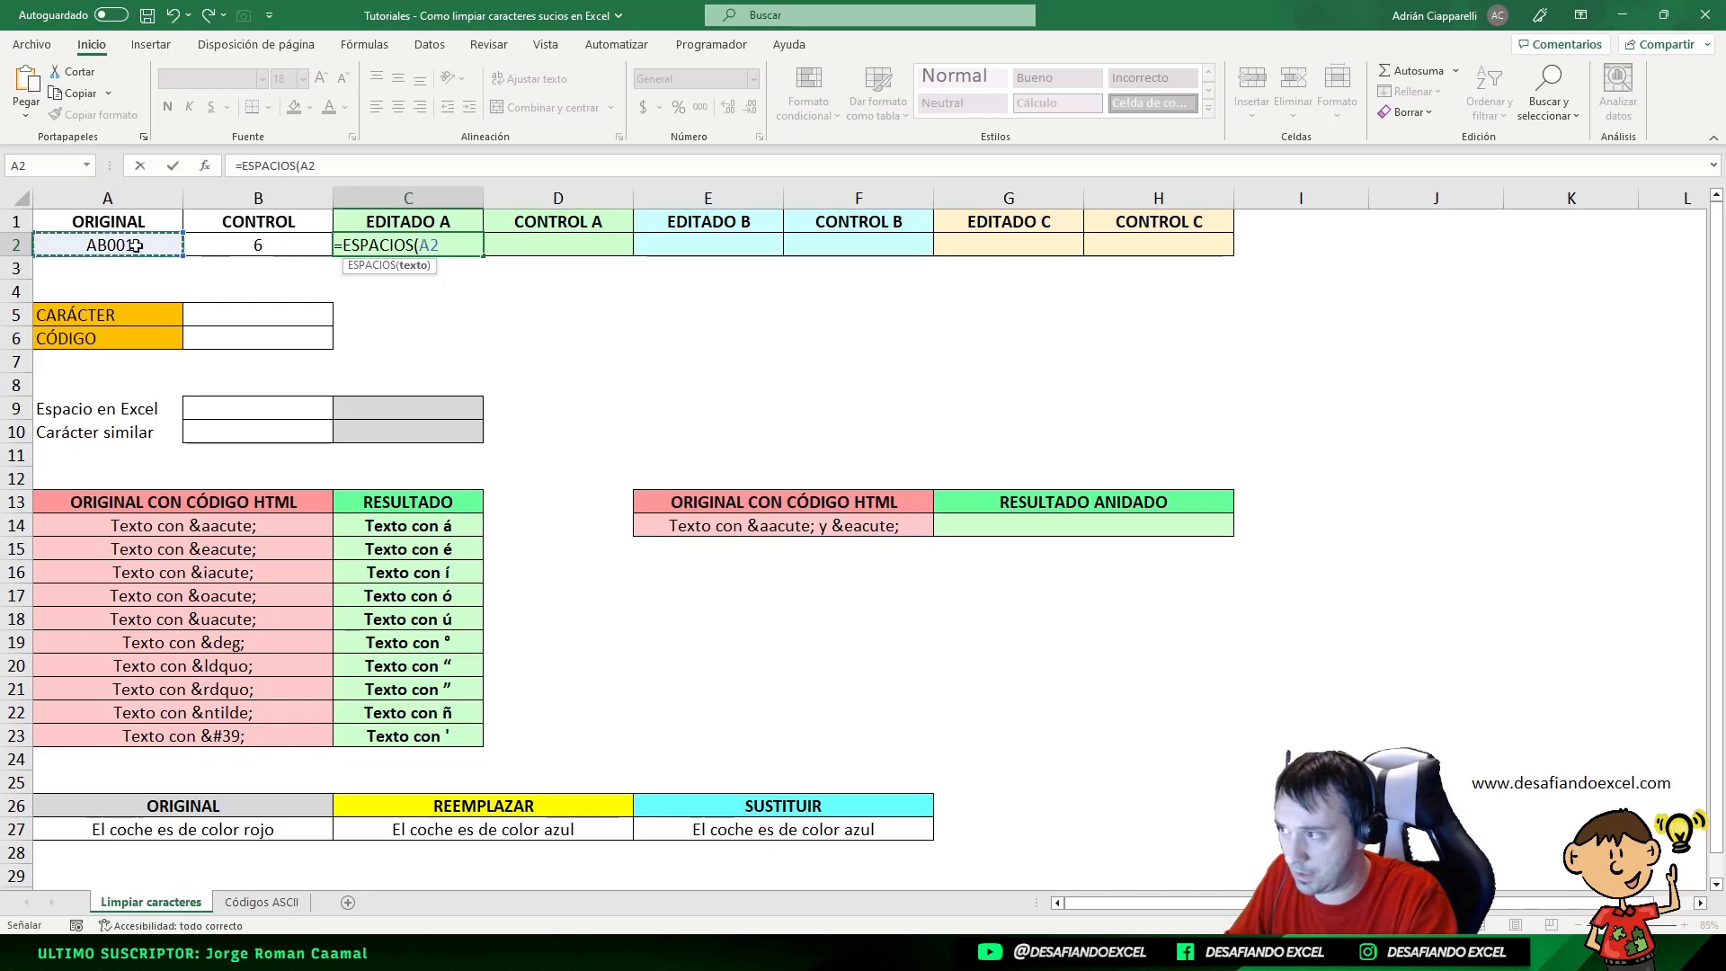
type(")")
key("Return")
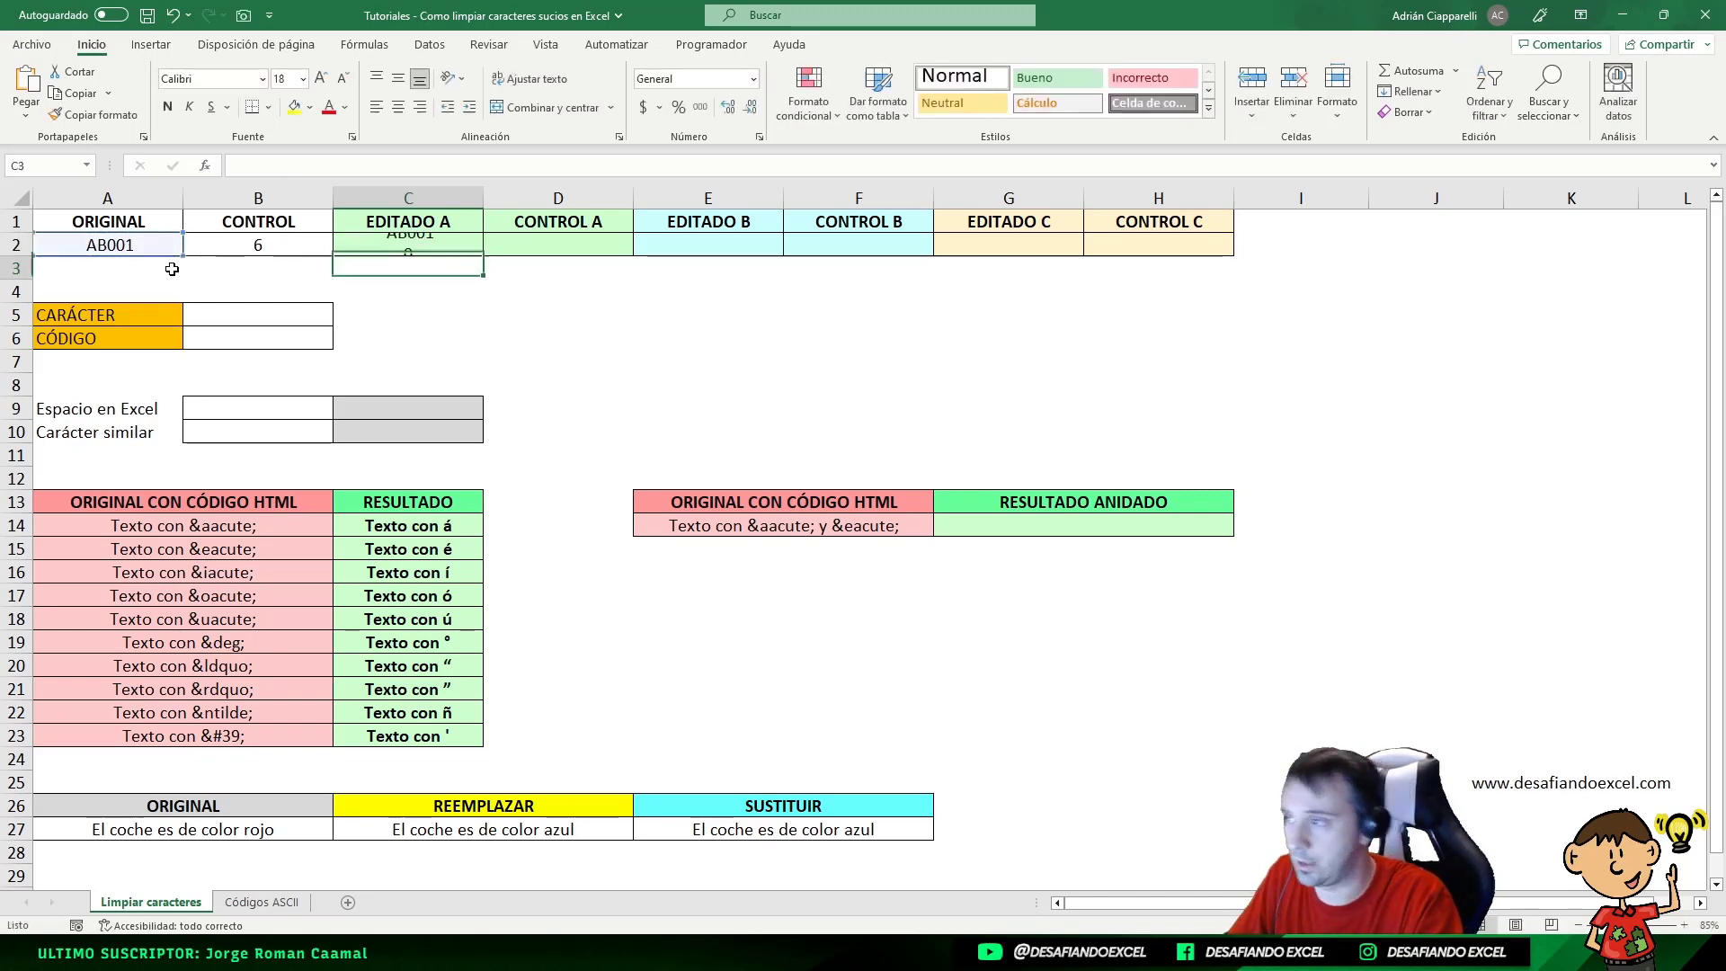
left_click(402, 241)
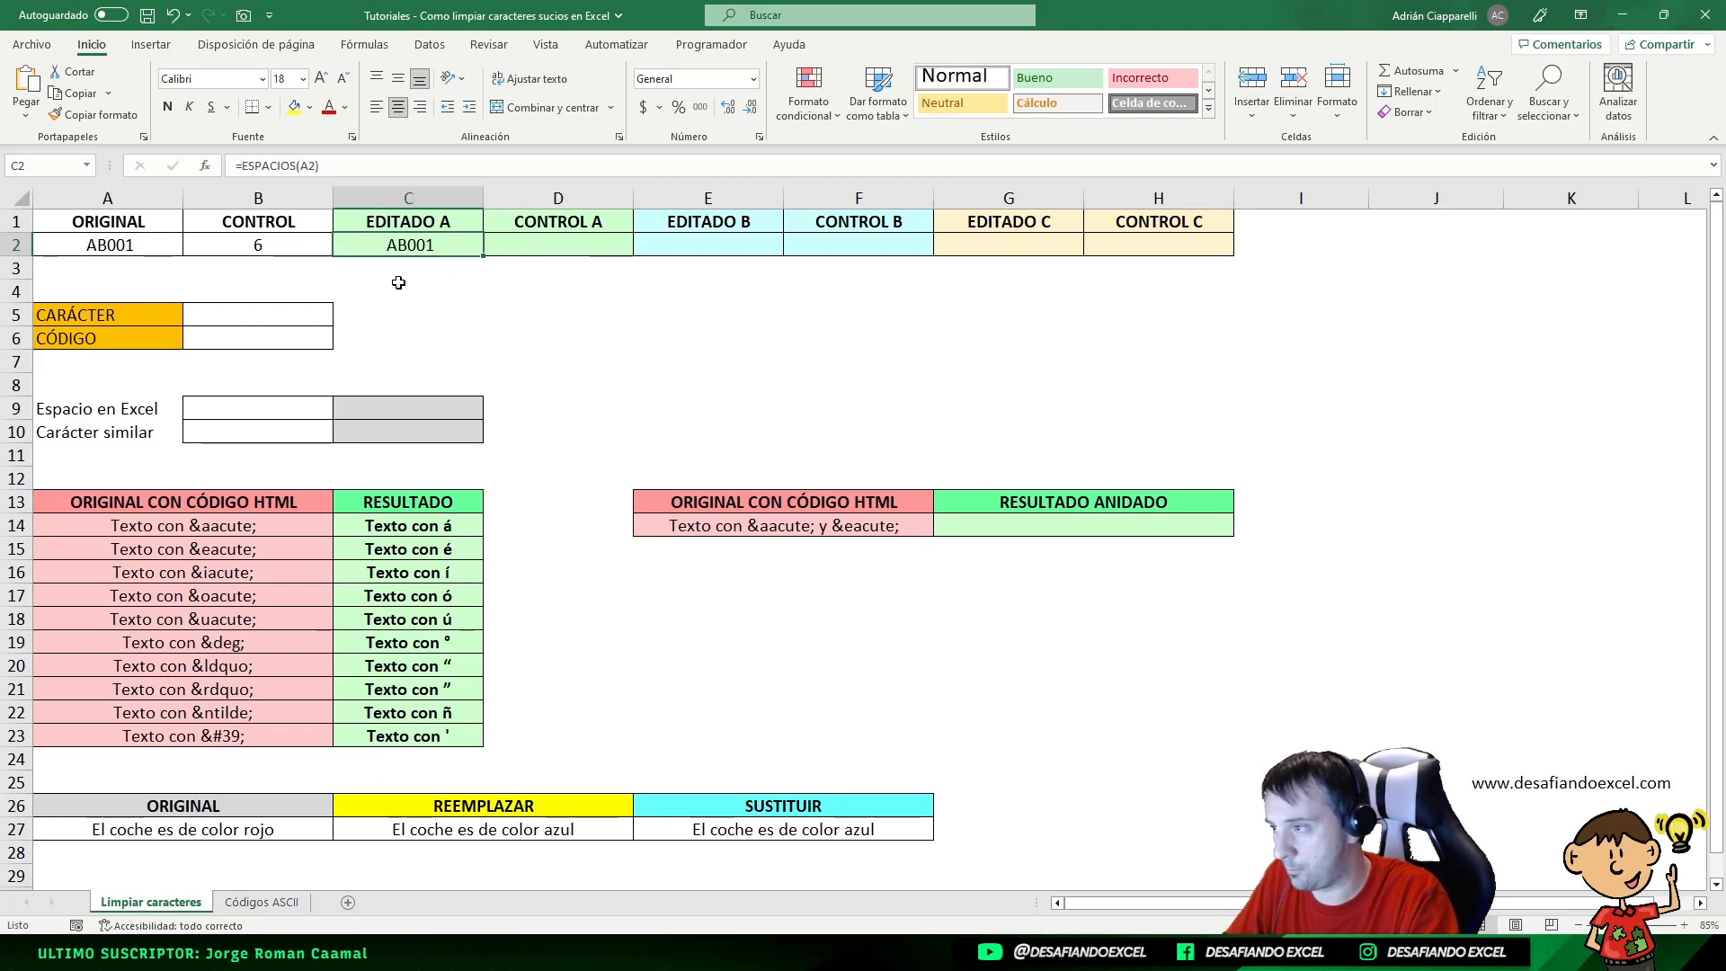
- Enter =LARGO(C2) in cell D2 under CONTROL A to count the characters of the edited text
left_click(533, 247)
type("=")
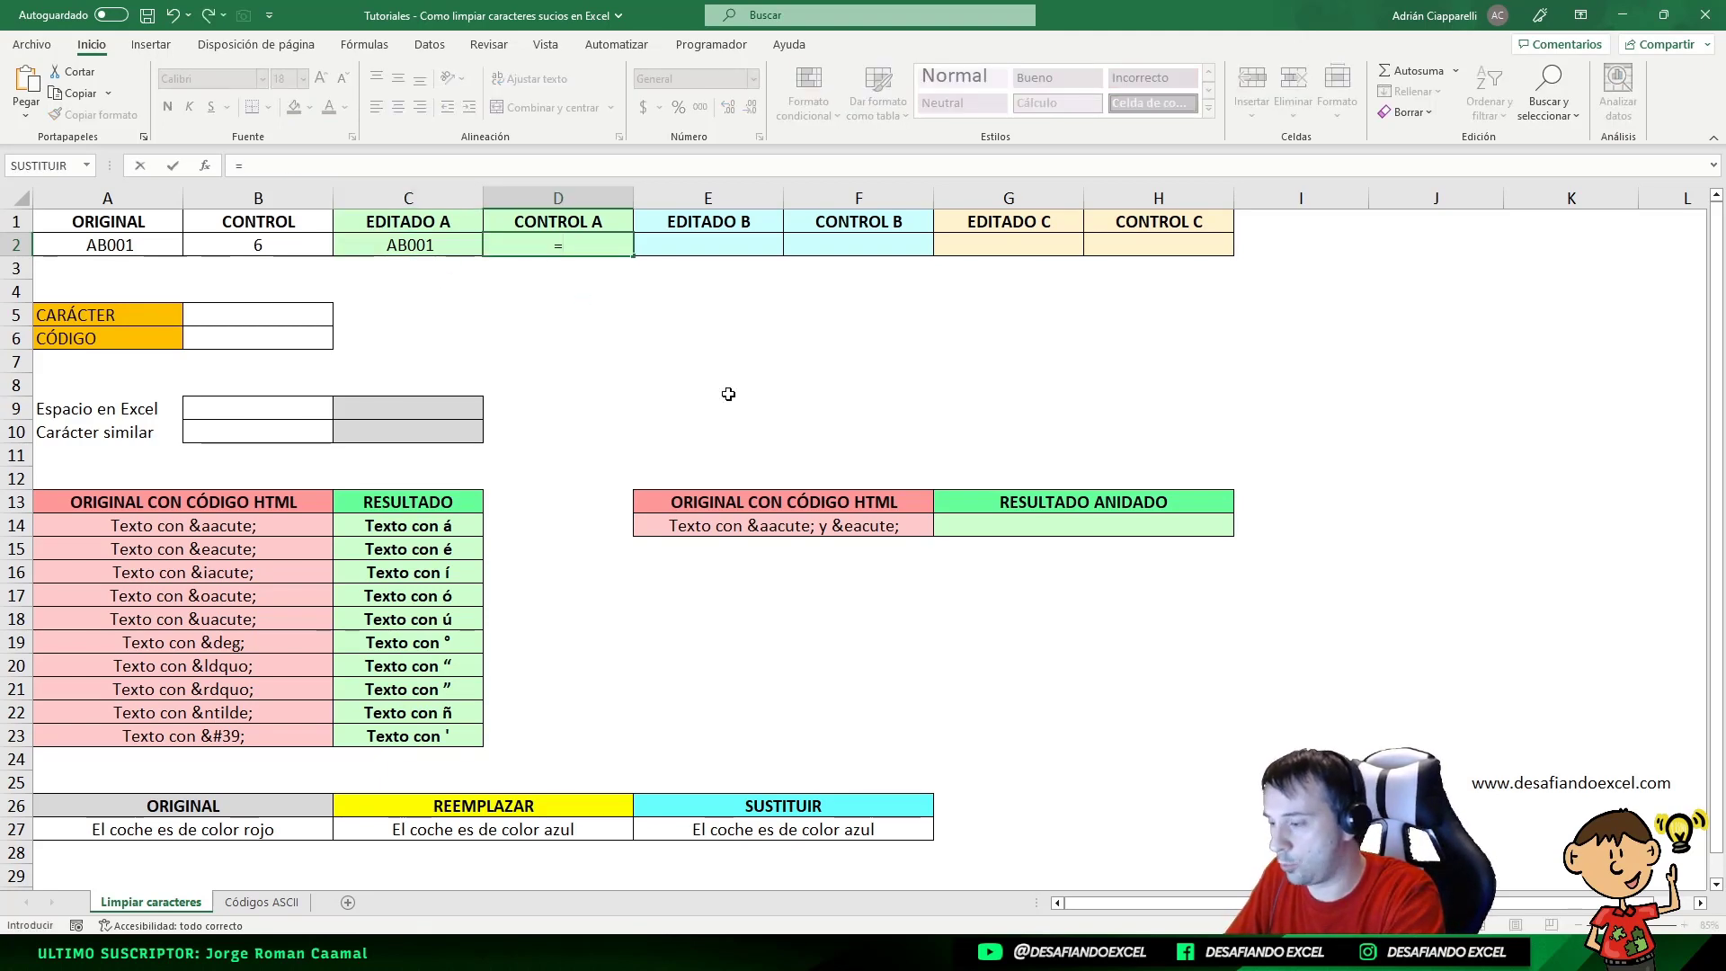
type("LARGO(")
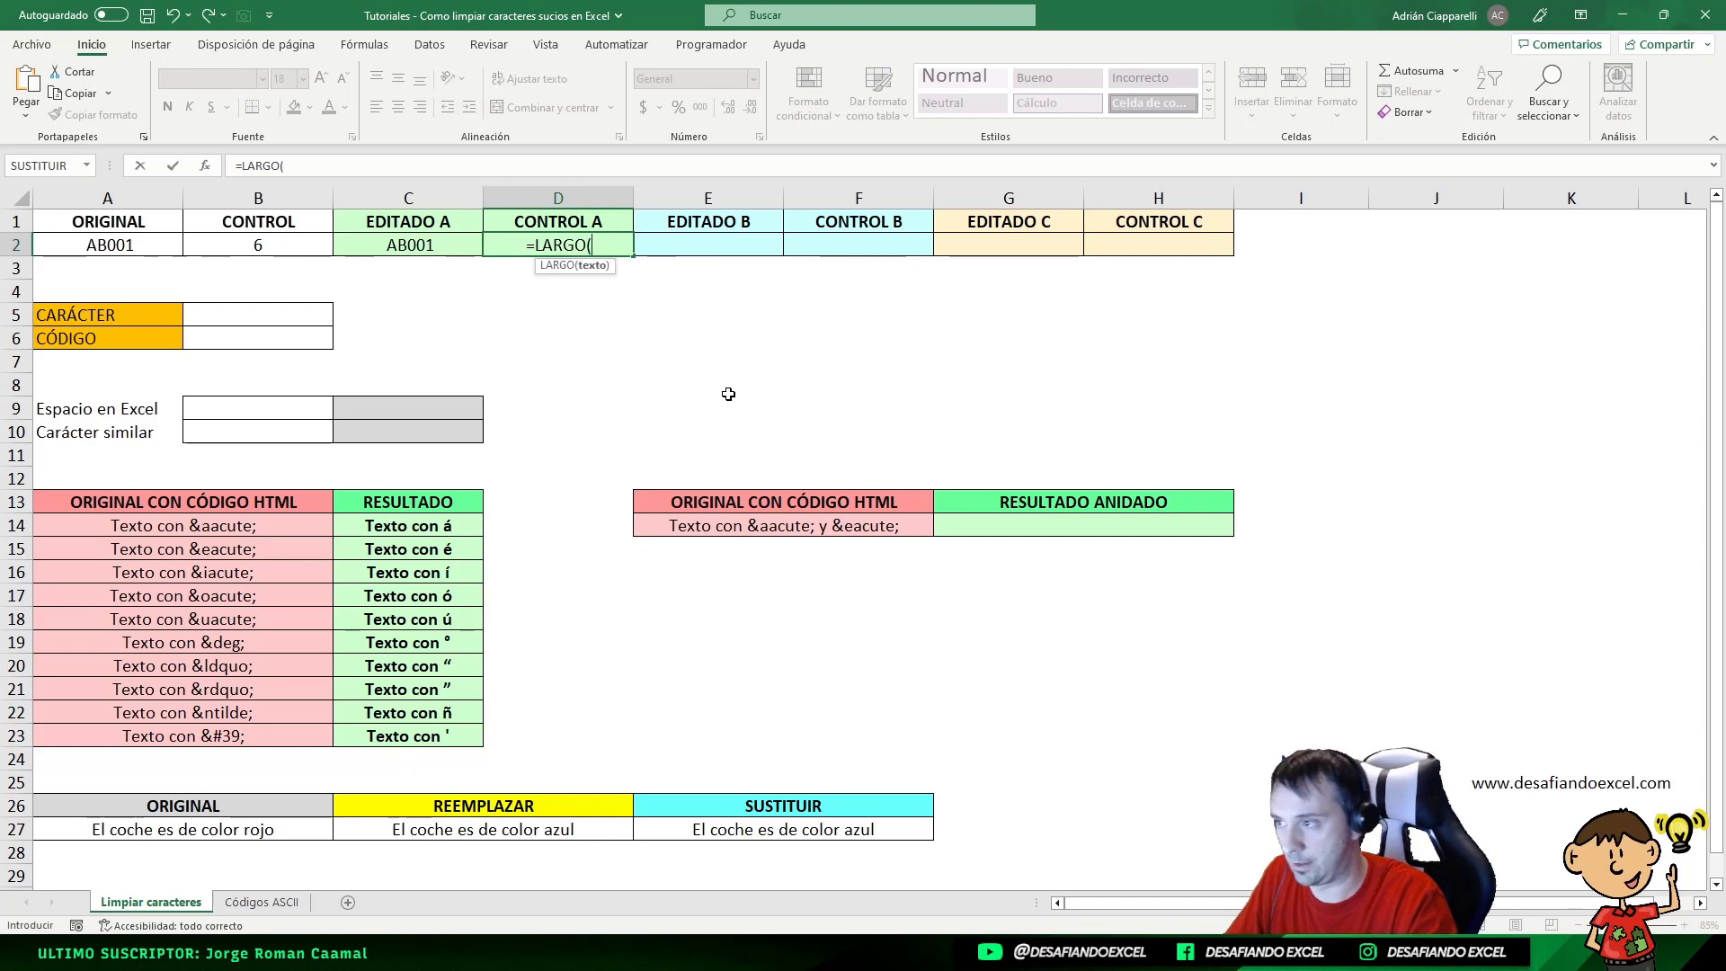
left_click(404, 250)
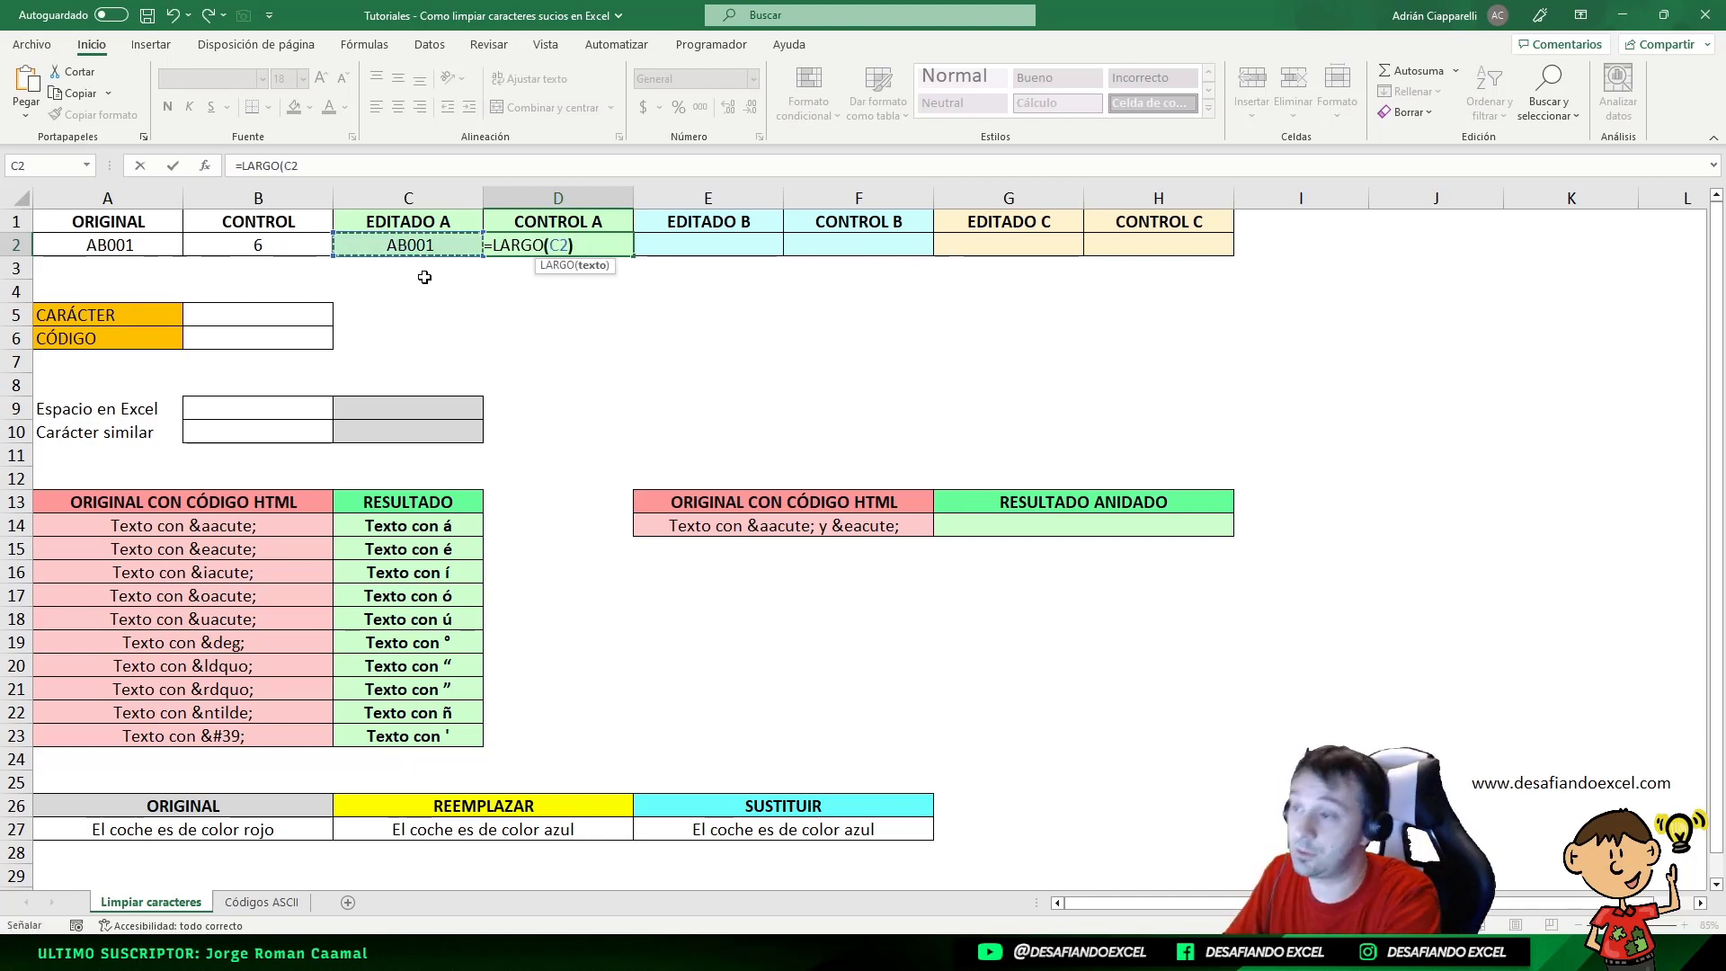
type(")")
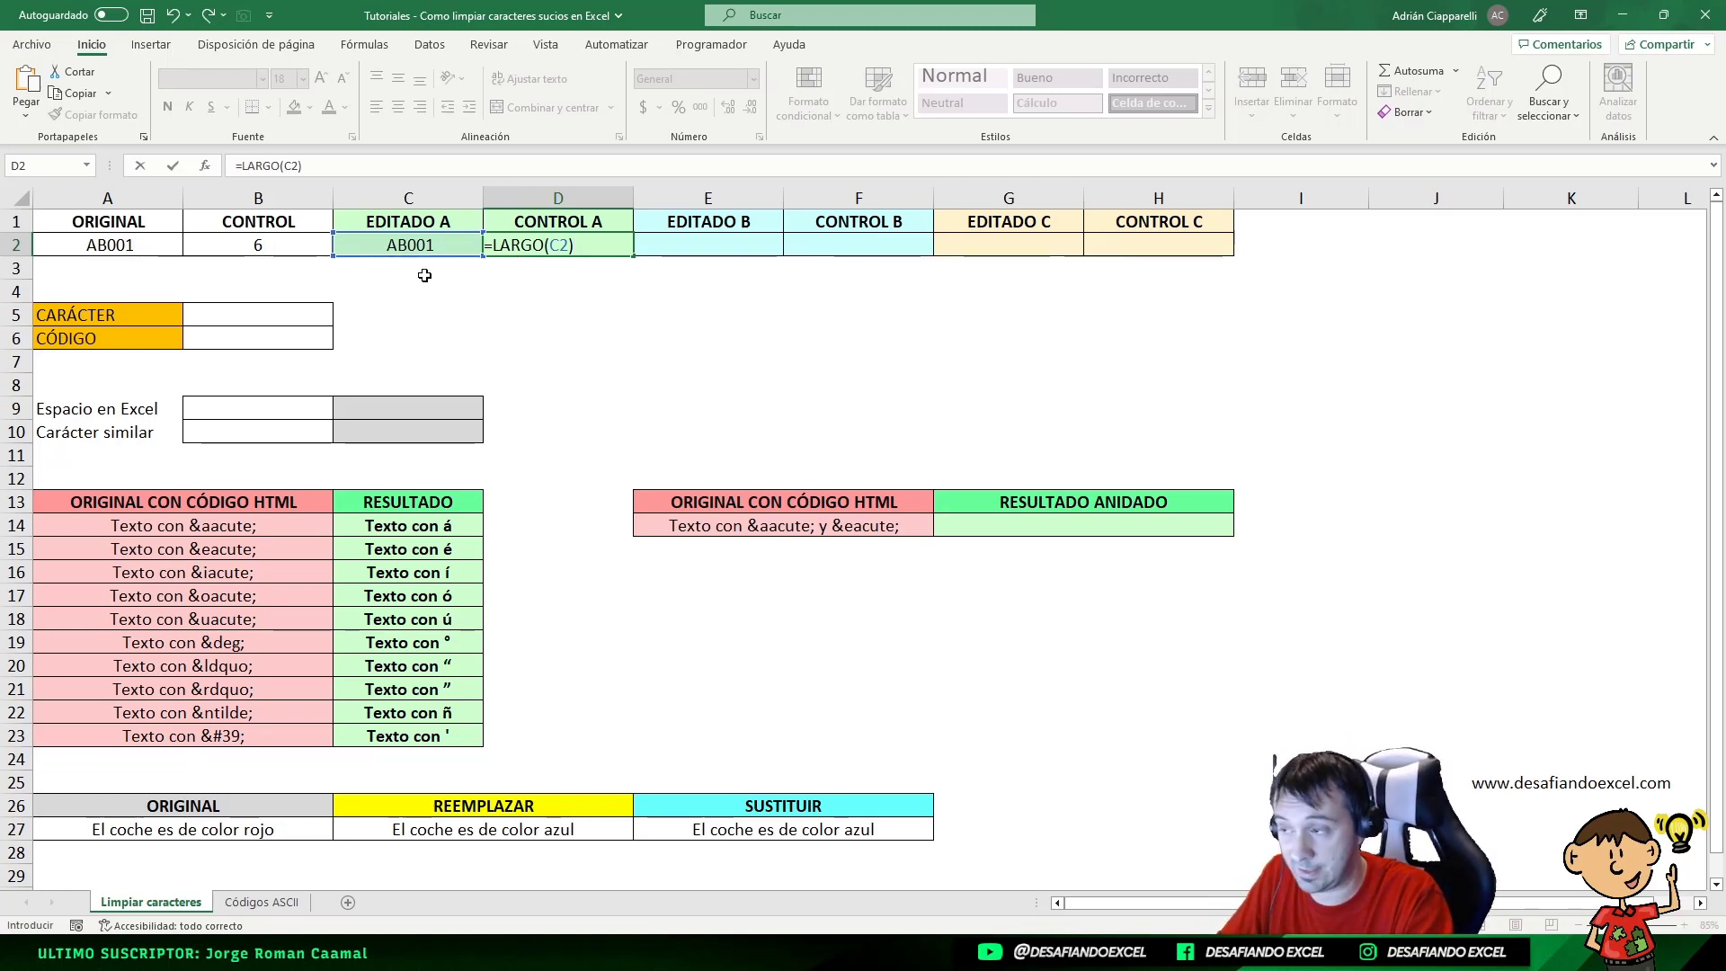
key("Return")
left_click(532, 239)
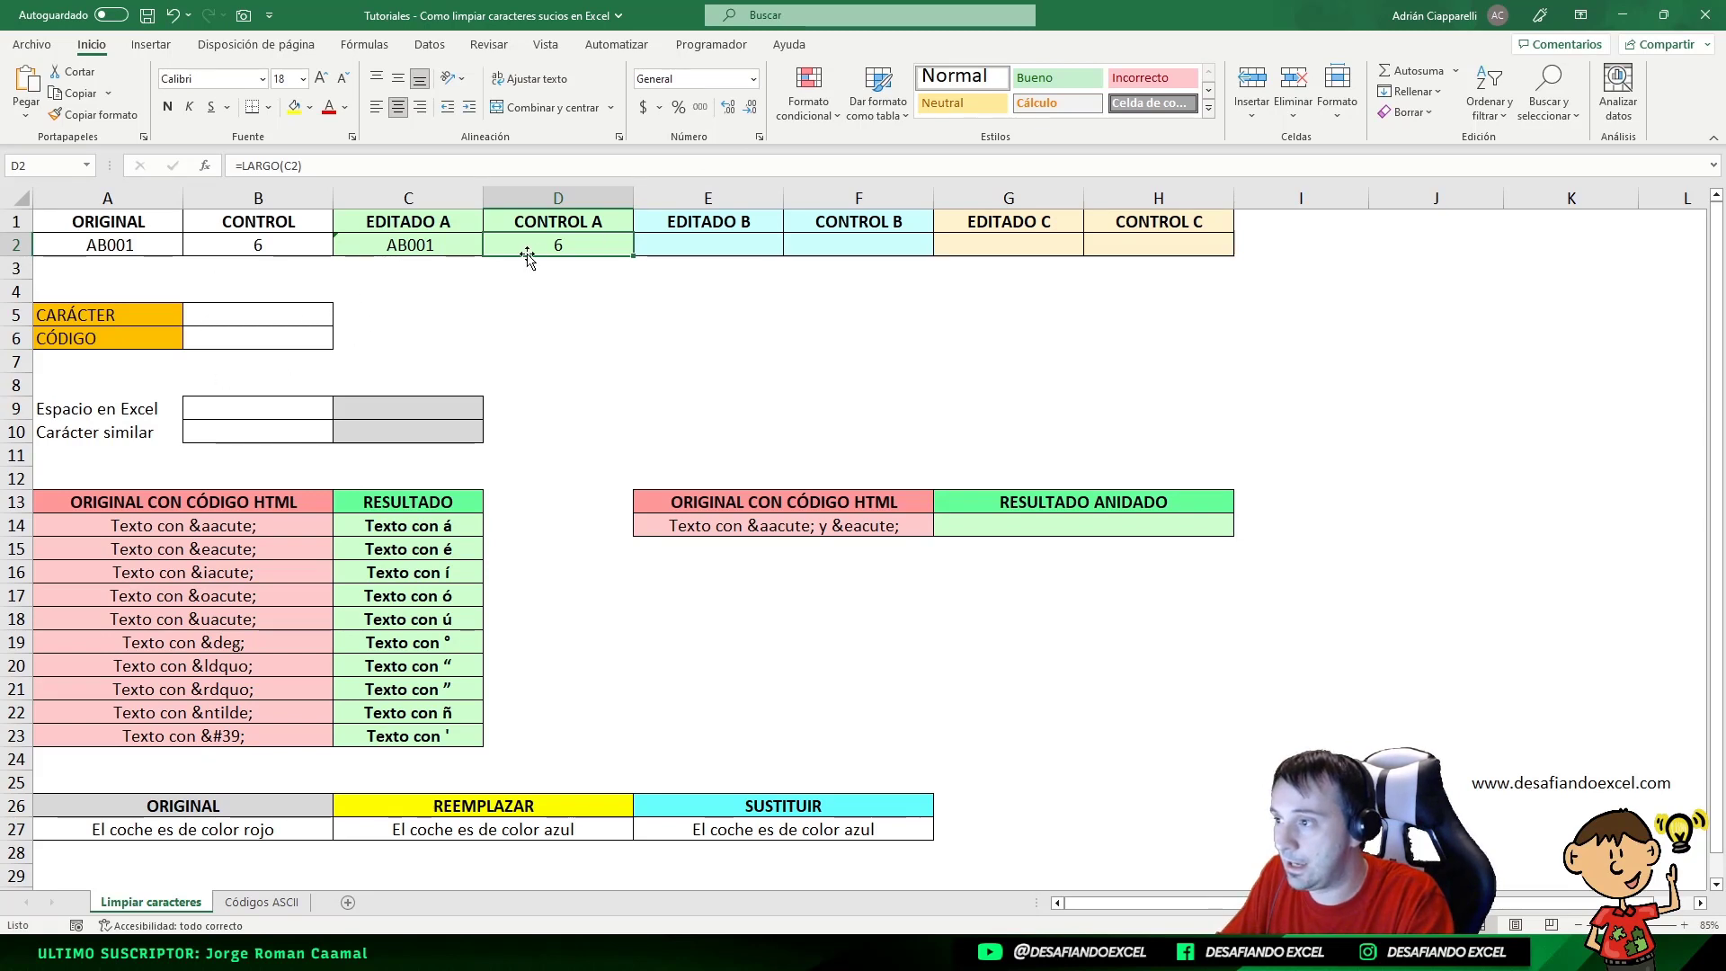
- Compare the ESPACIOS formula in C2 with the original text in A2, without editing either cell
left_click(400, 242)
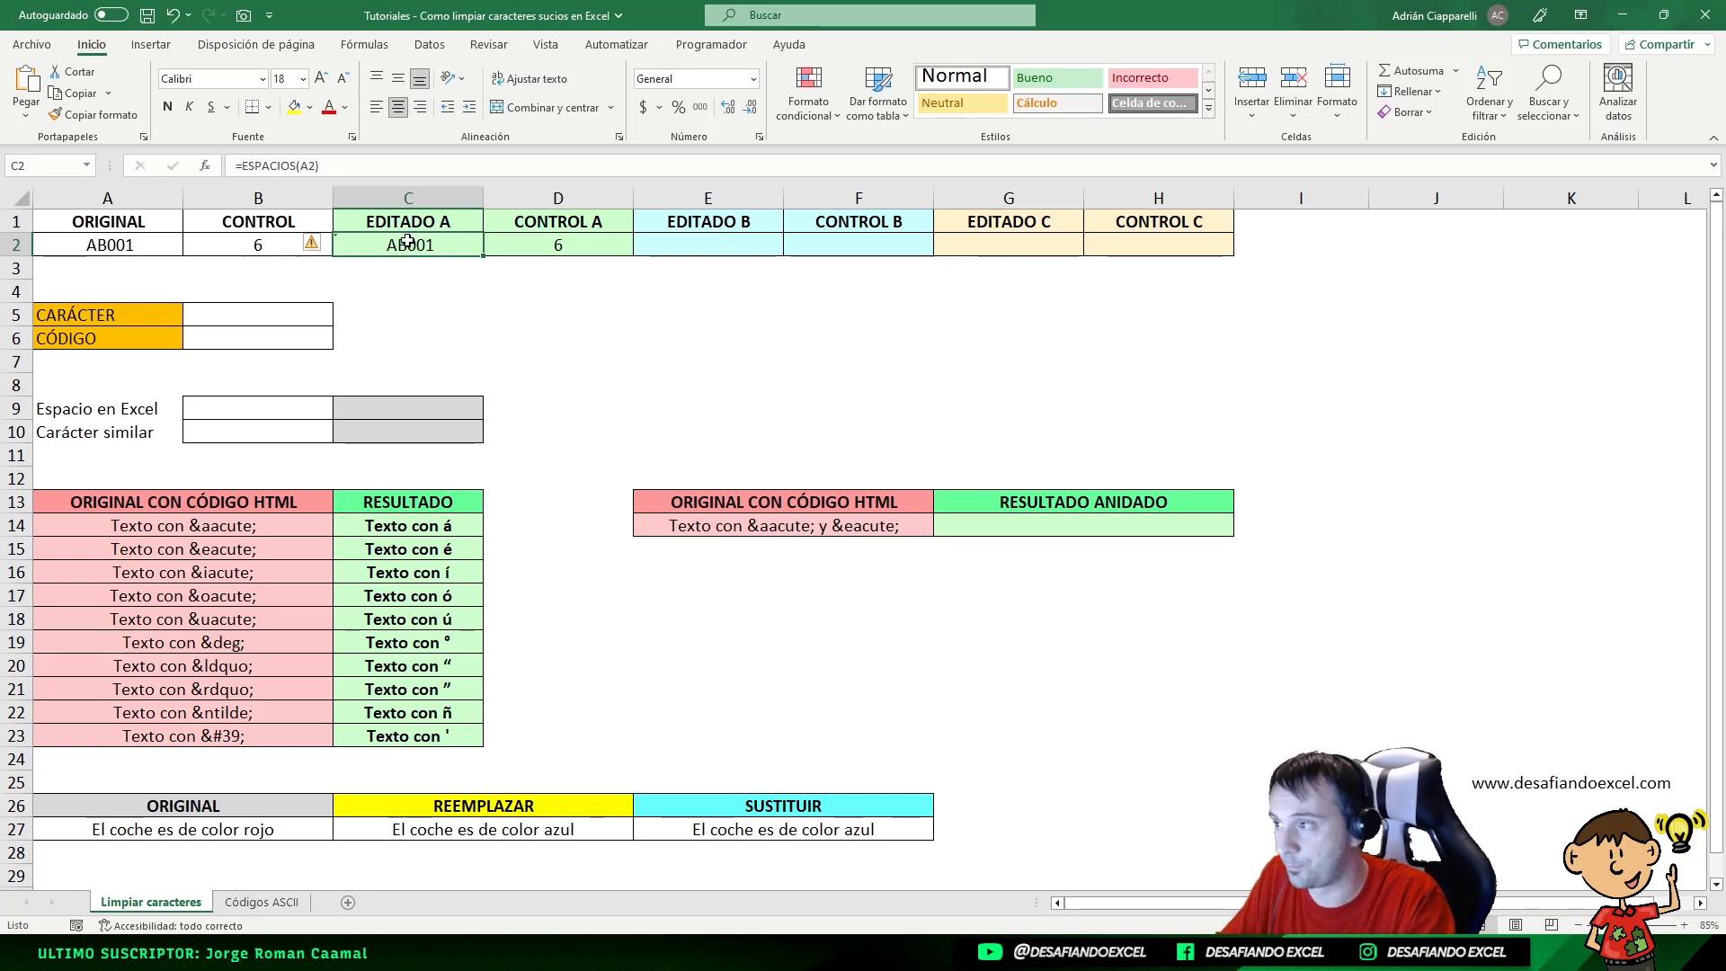
double_click(92, 245)
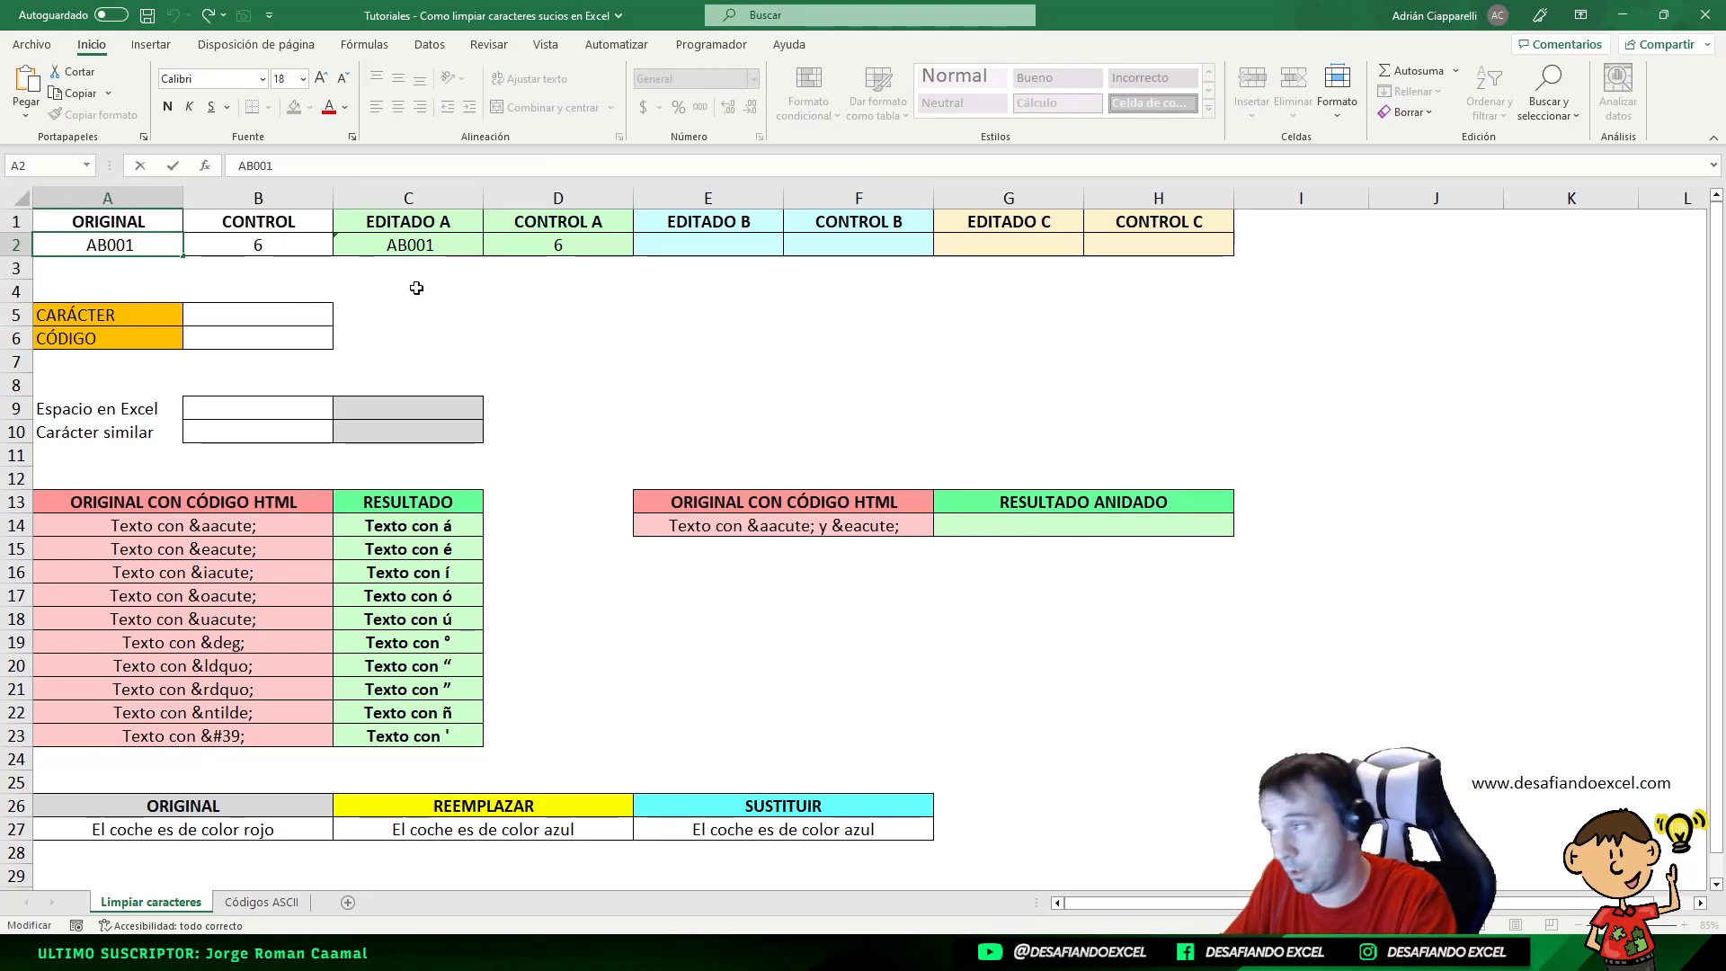
key("Escape")
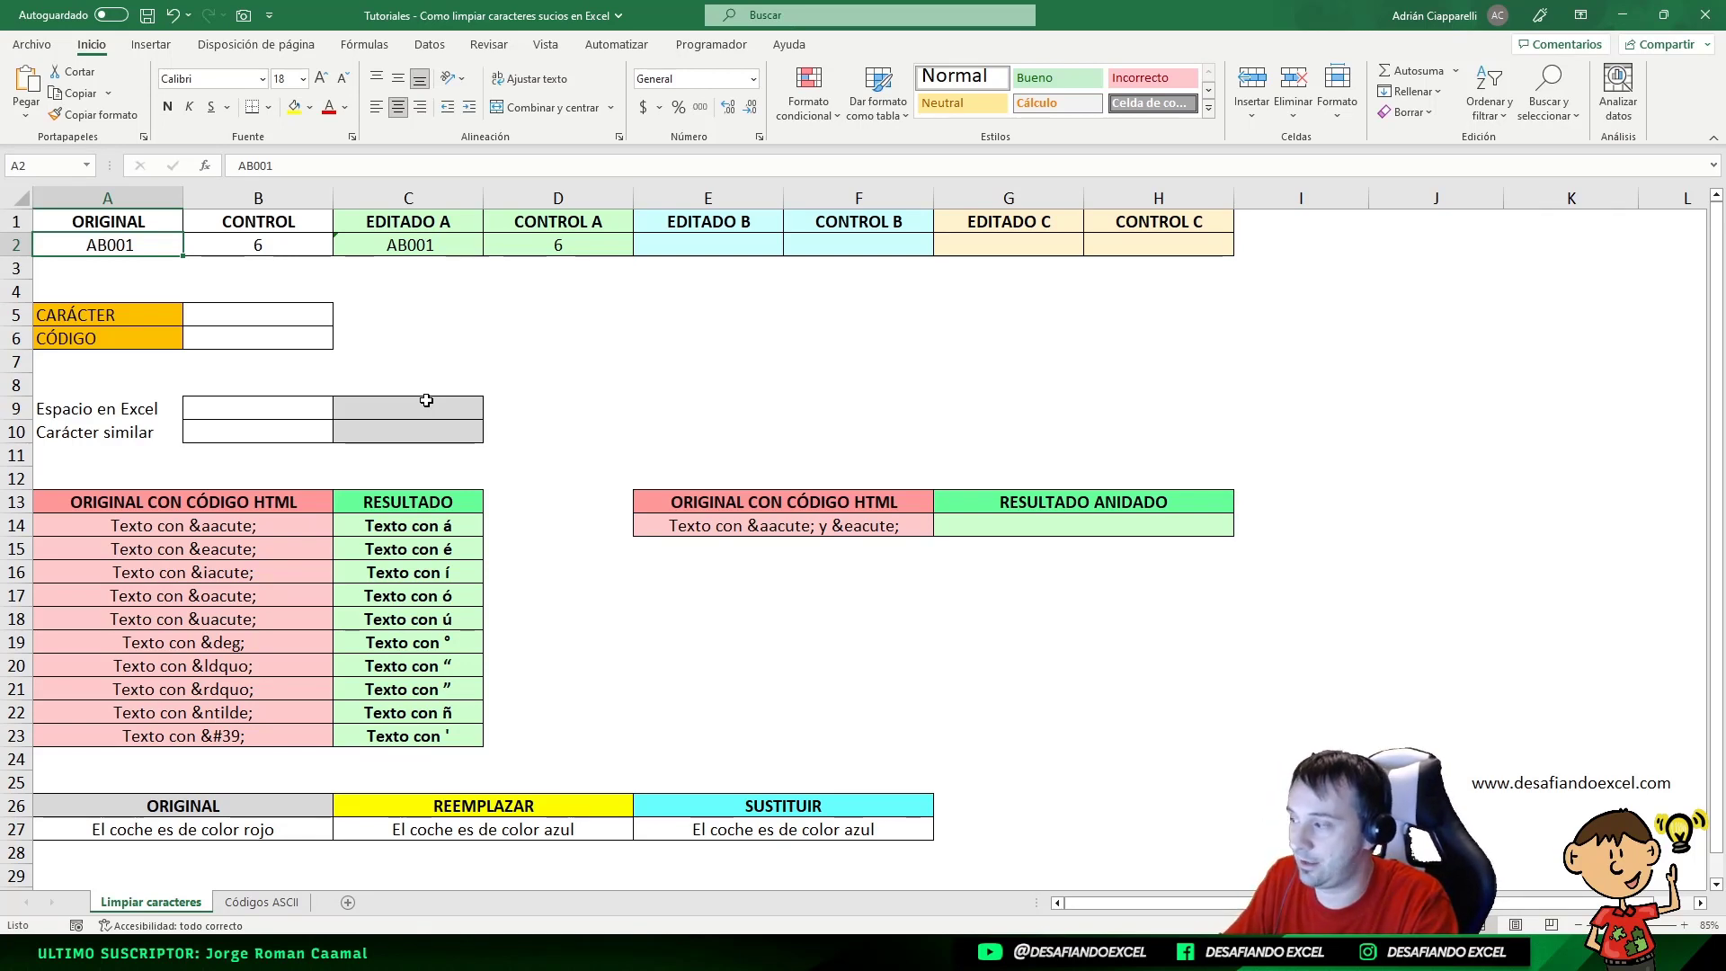
- Consult chr(160) on the Códigos ASCII sheet, and review the formulas in C2 and D2 of Limpiar caracteres
left_click(262, 902)
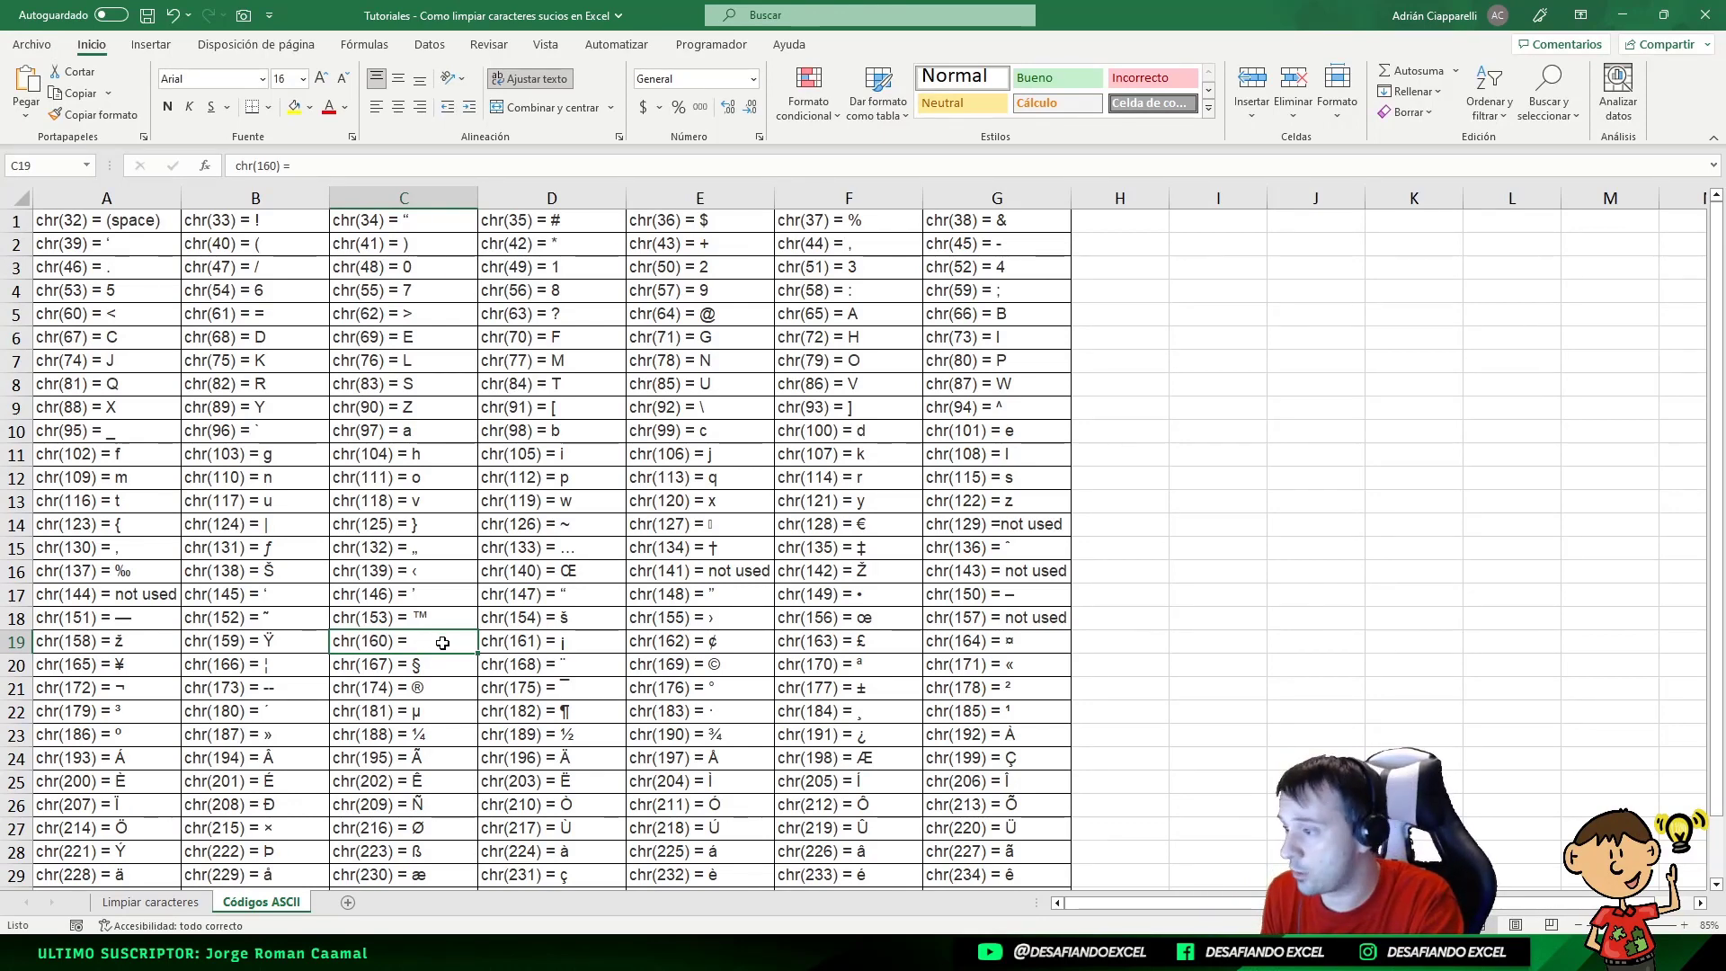
left_click(150, 902)
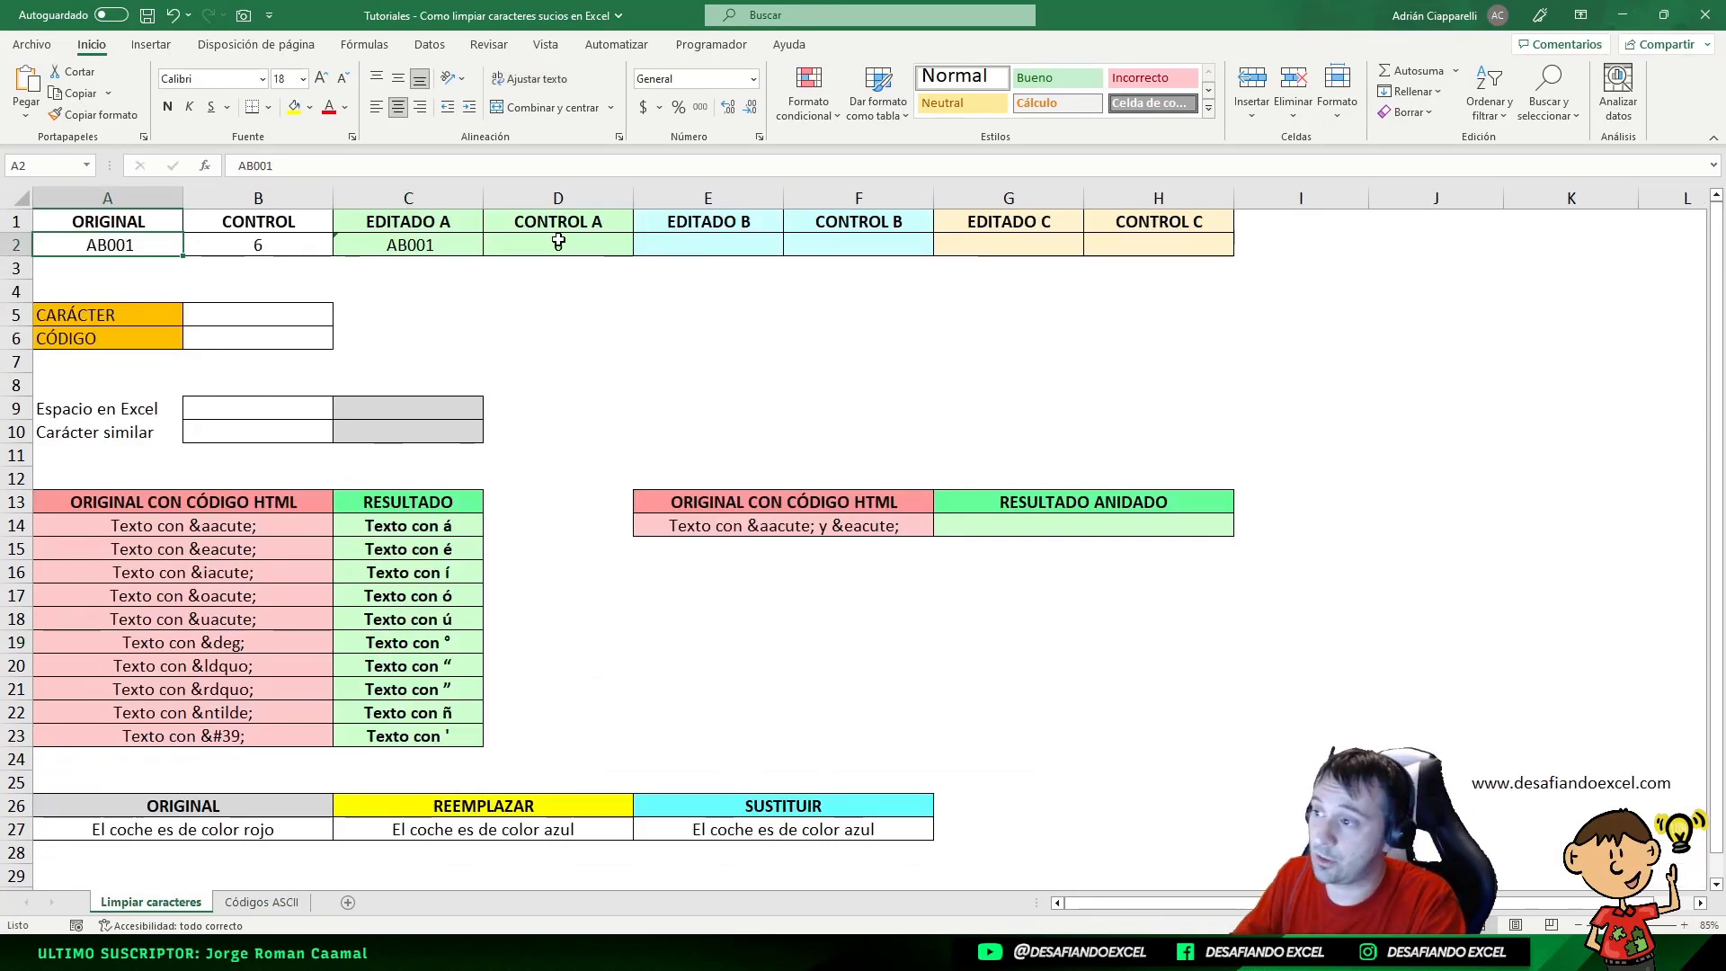
left_click(377, 251)
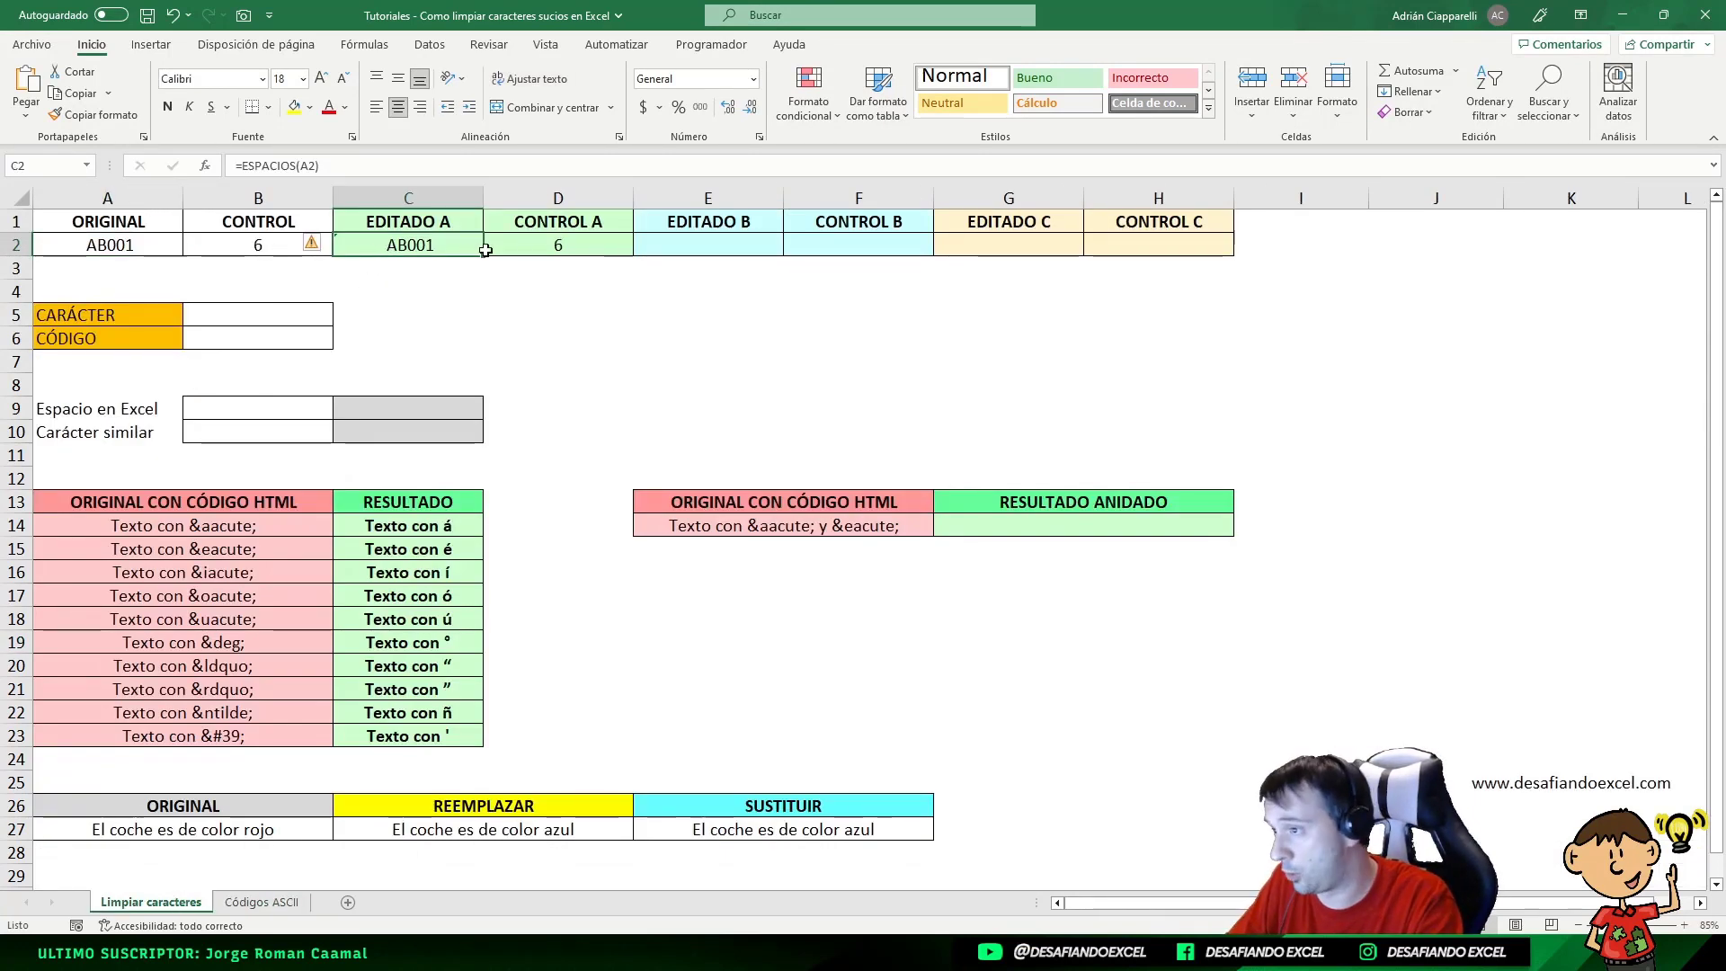
left_click(550, 254)
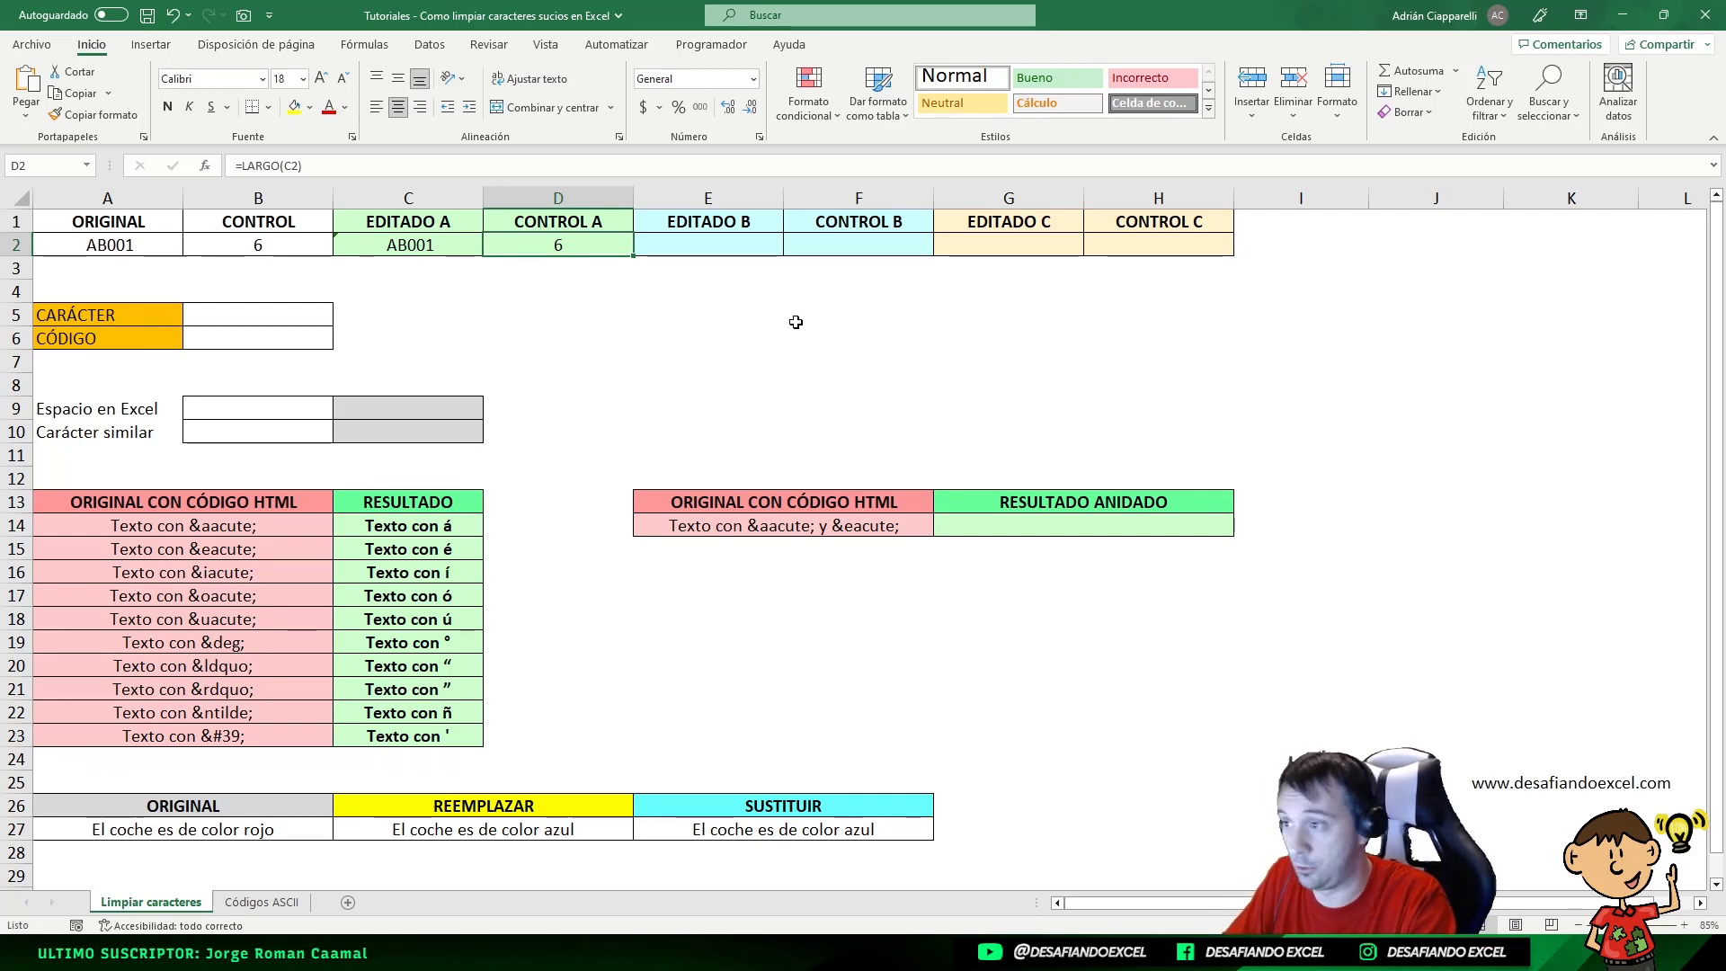
- Enter =SUSTITUIR(A2;CARACTER(160);"") in cell E2 under EDITADO B to remove the hidden character from the original text
left_click(700, 247)
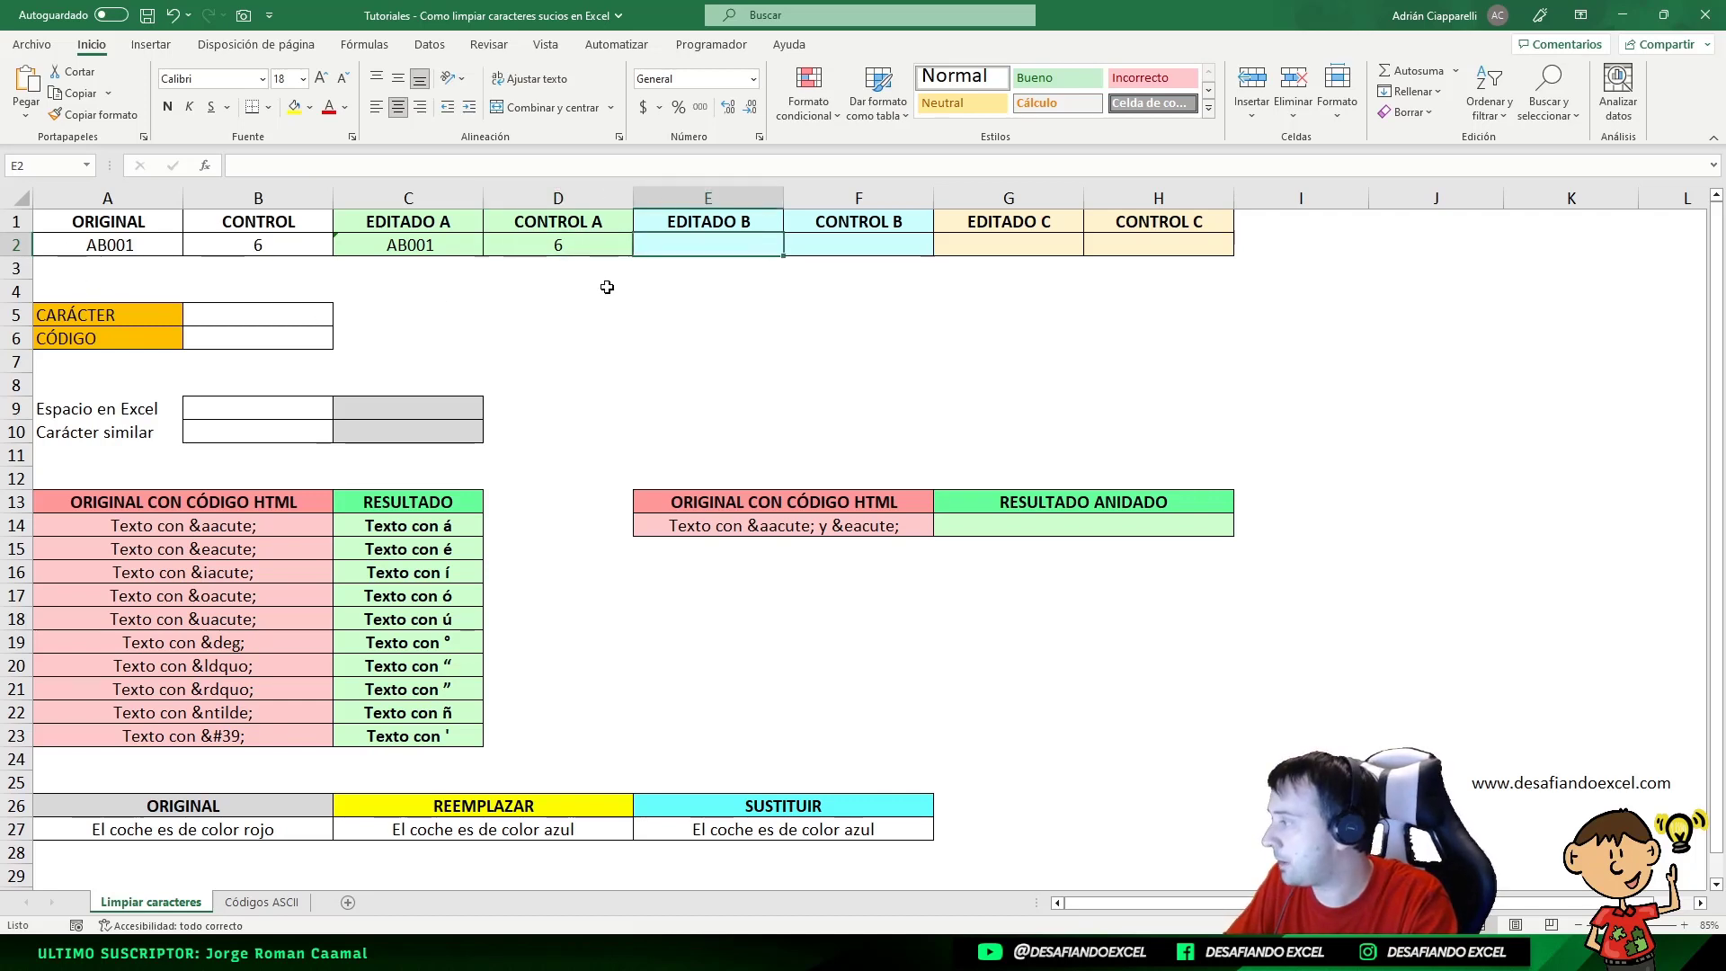
type("=")
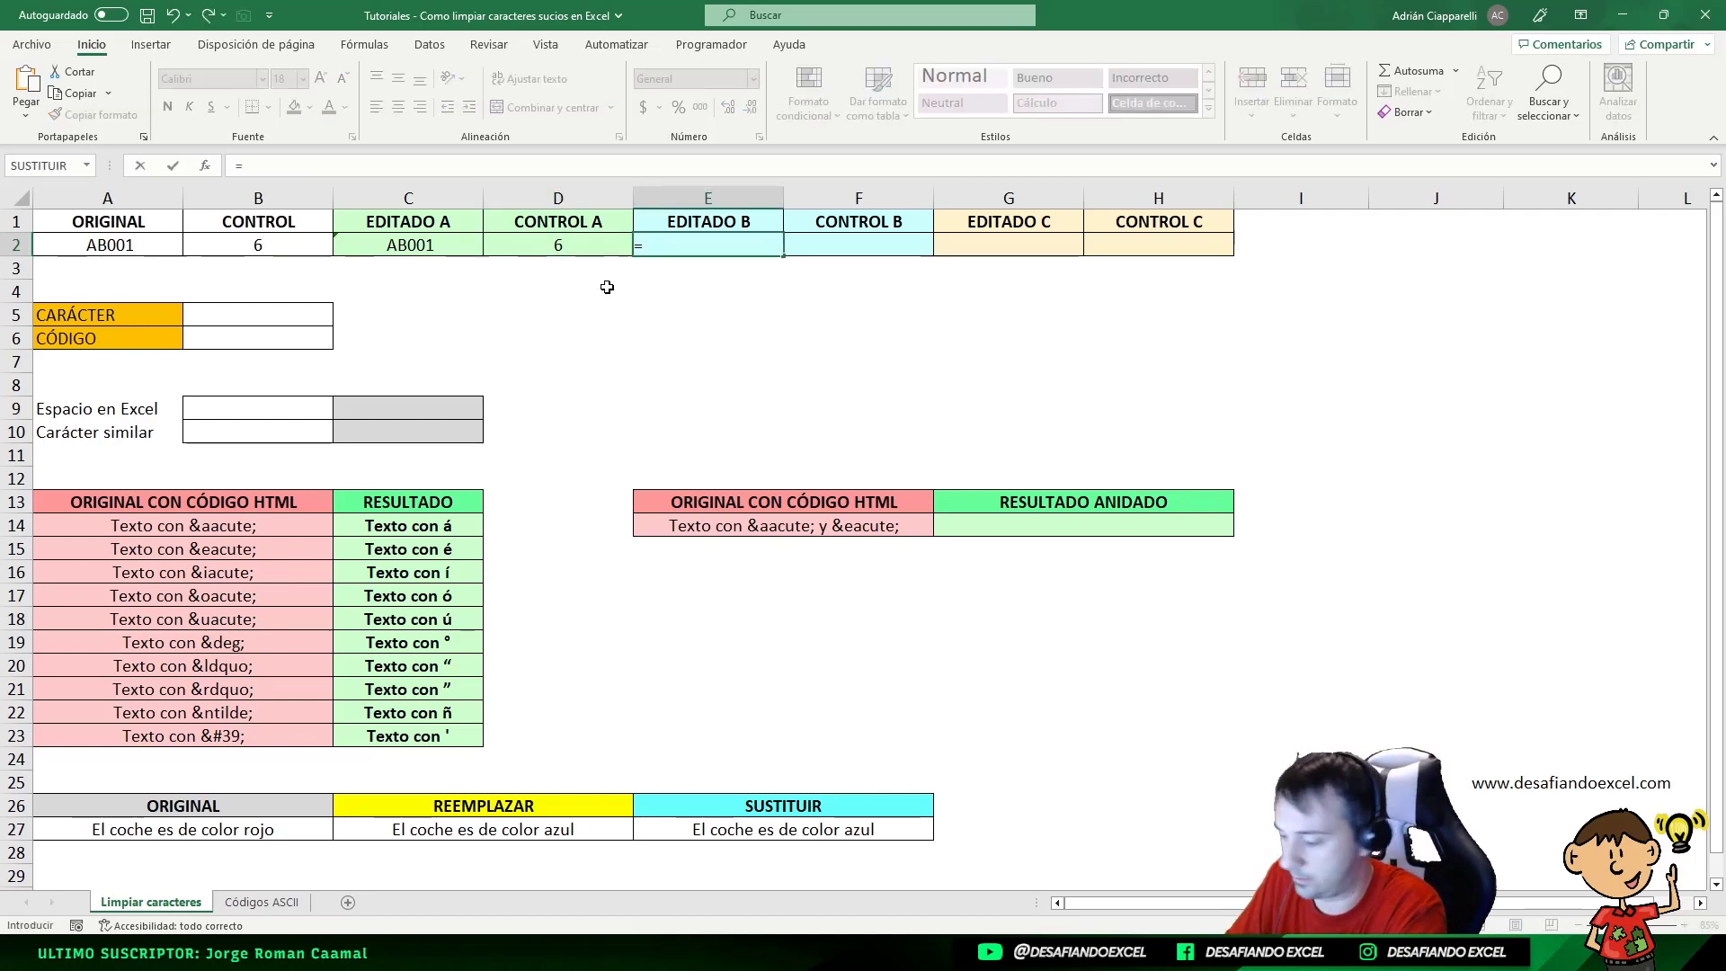
type("SU")
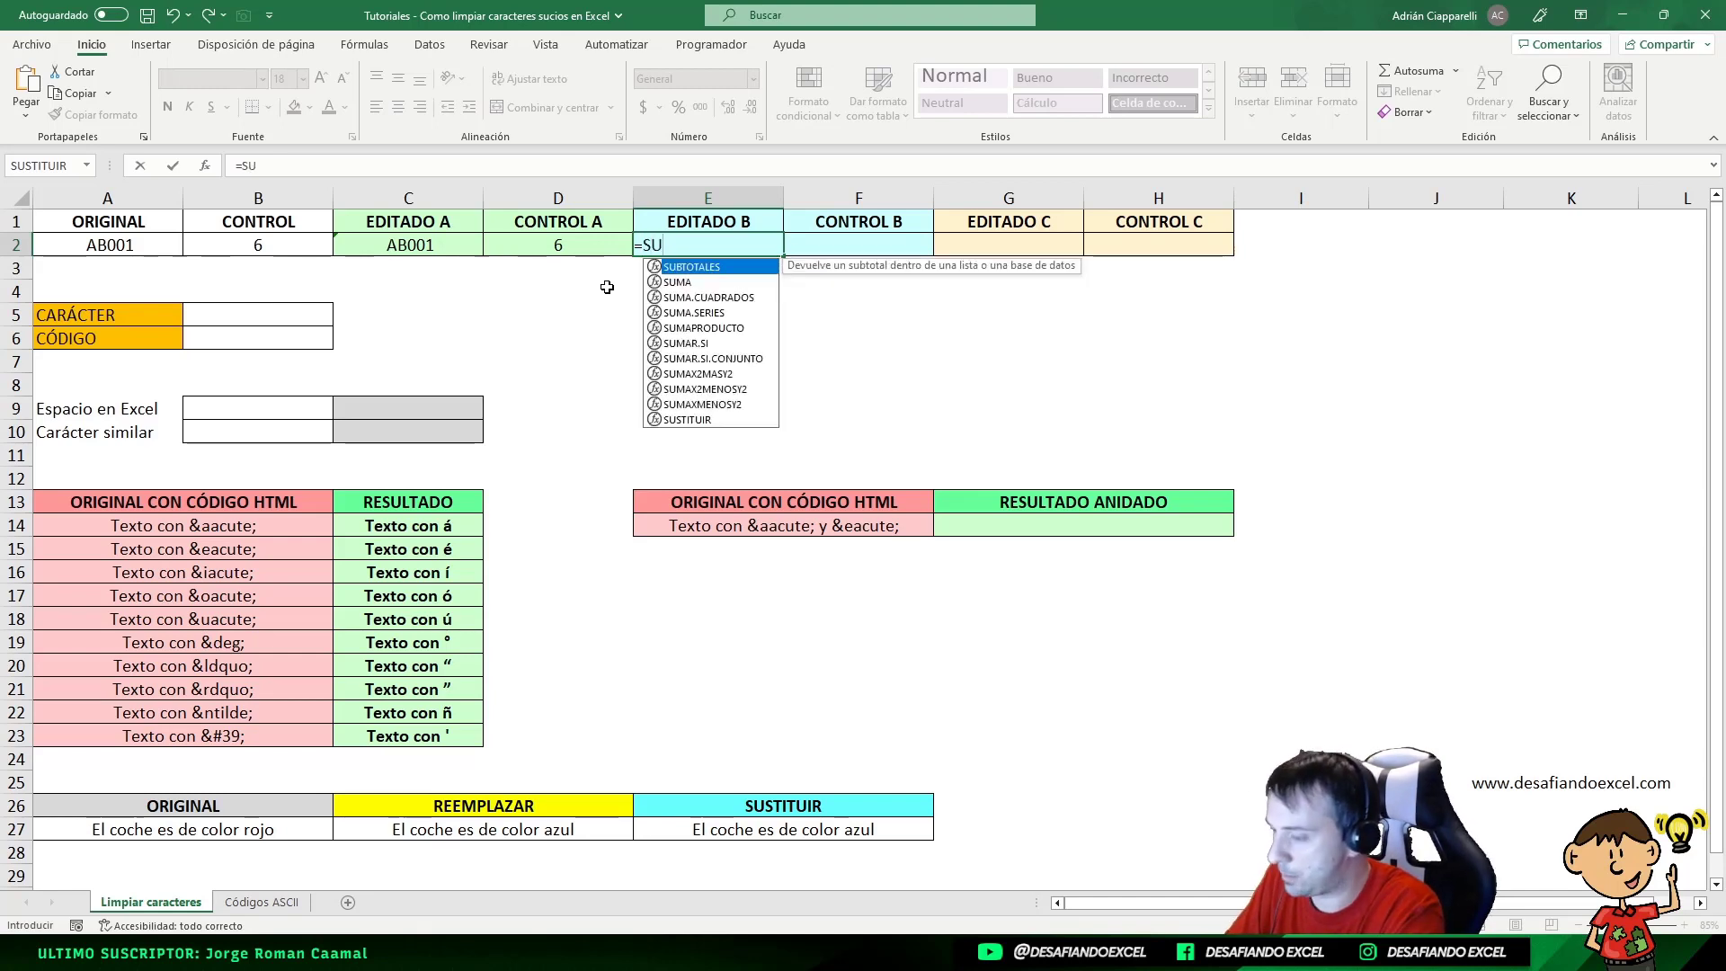
type("STI")
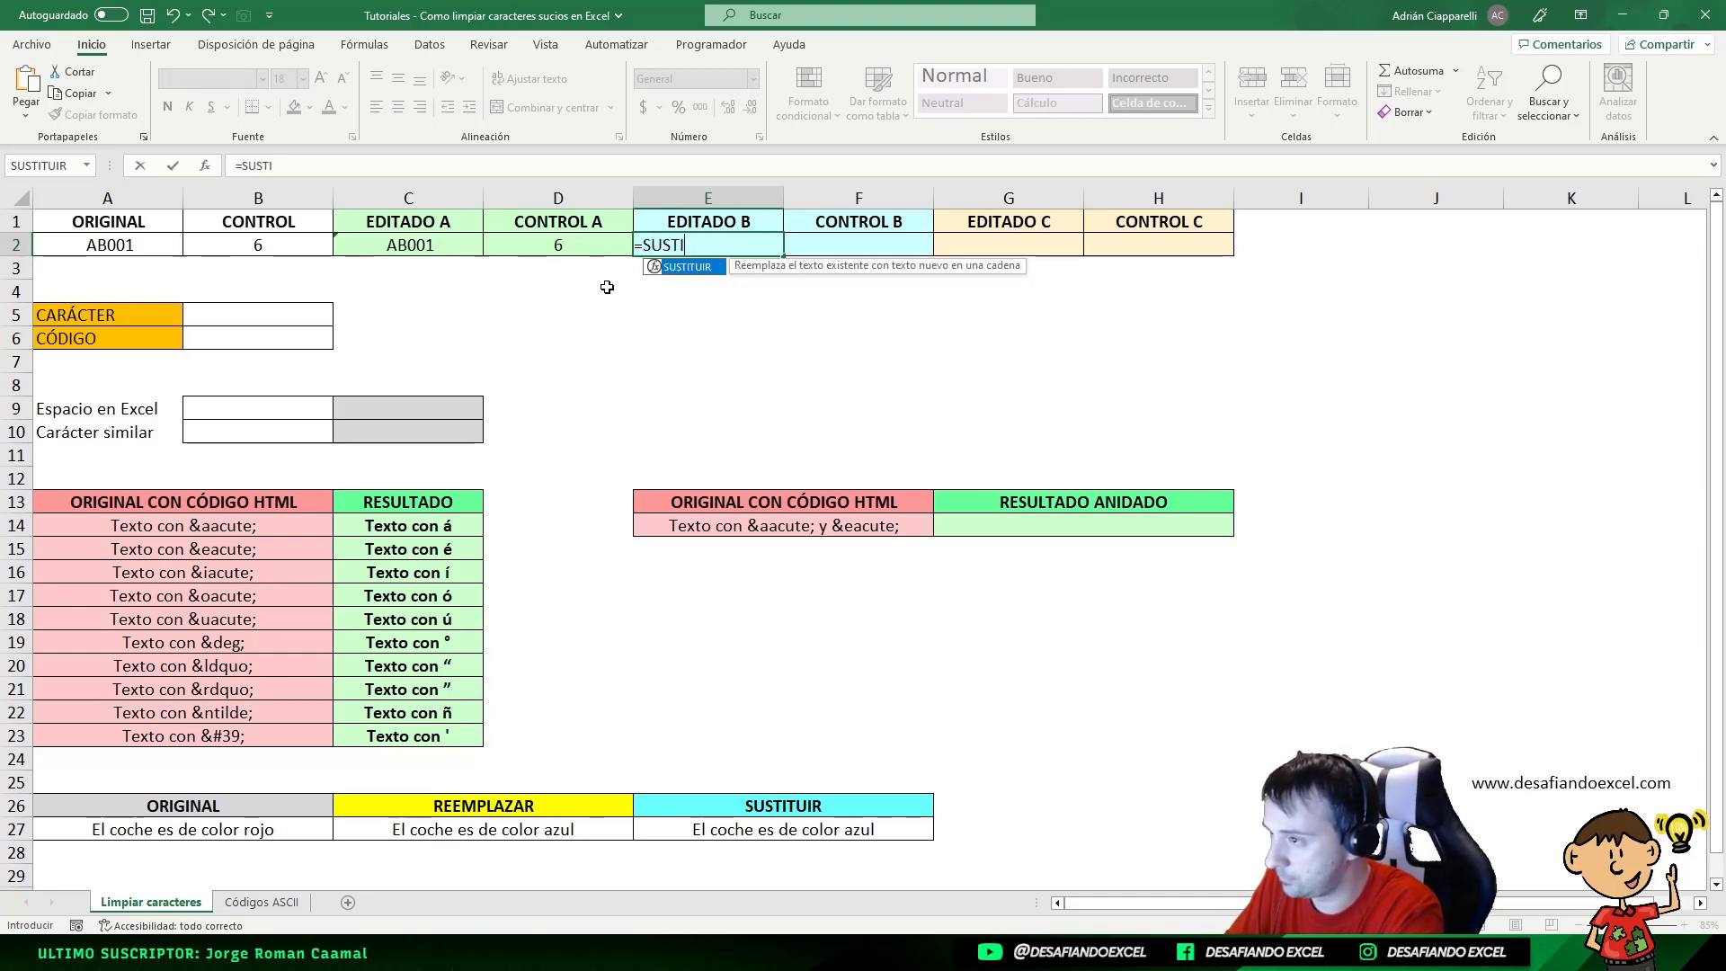
type("TUIR(")
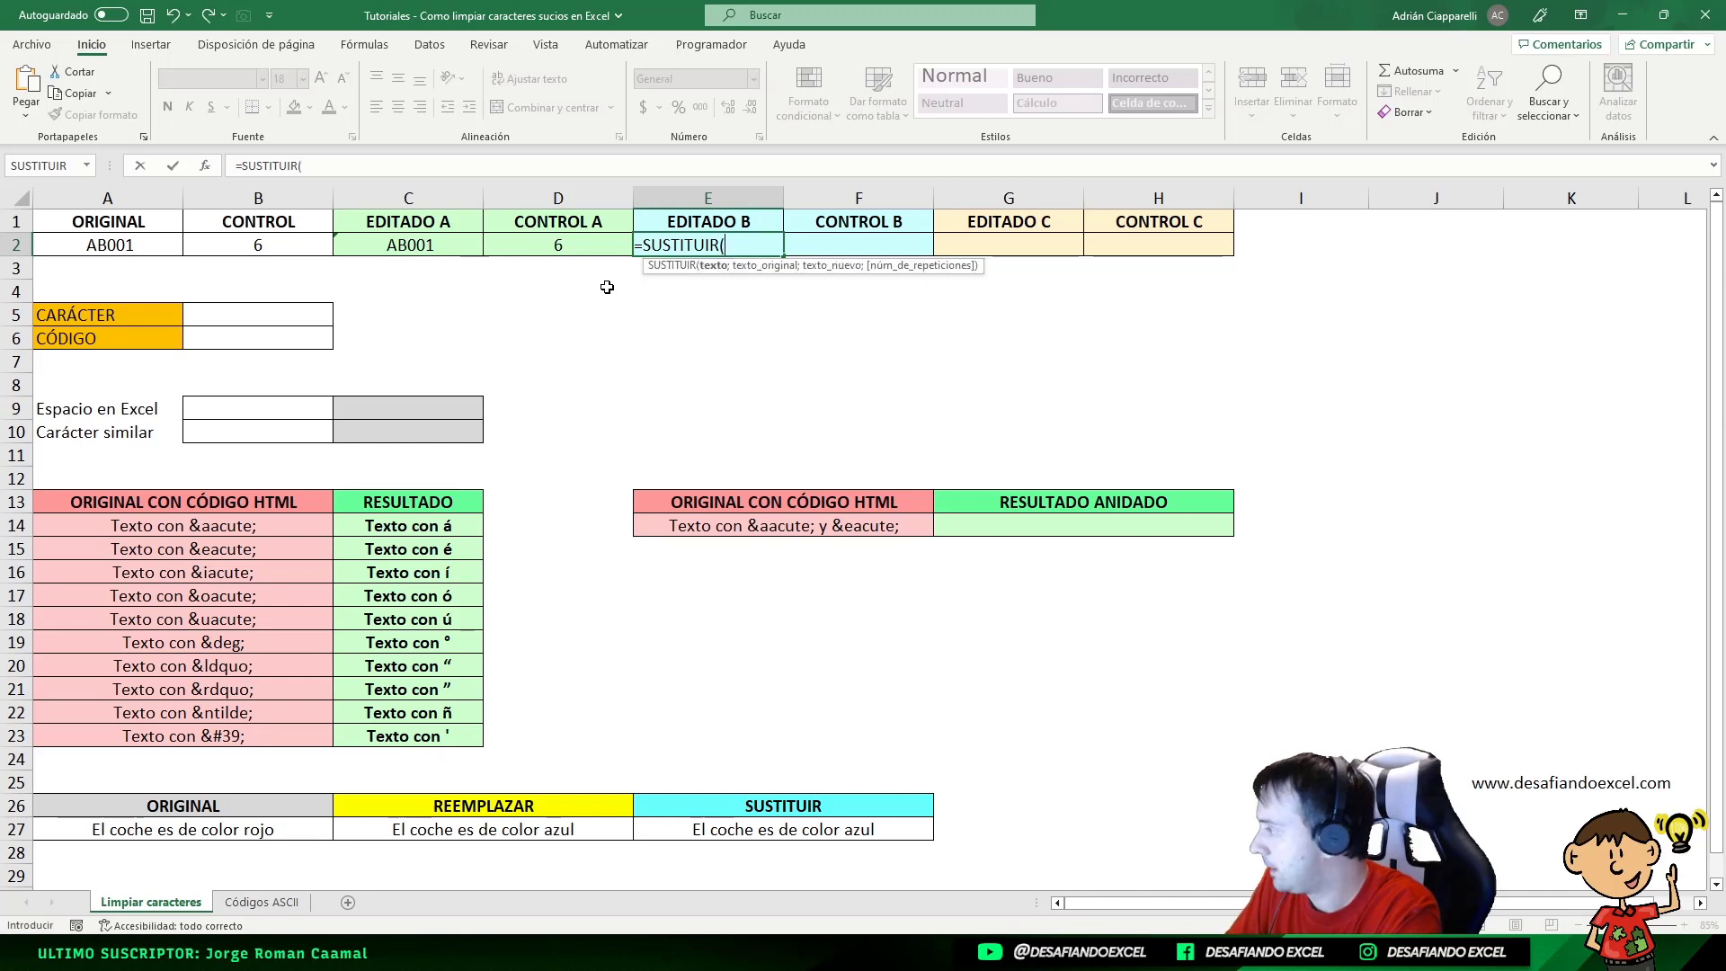
left_click(108, 248)
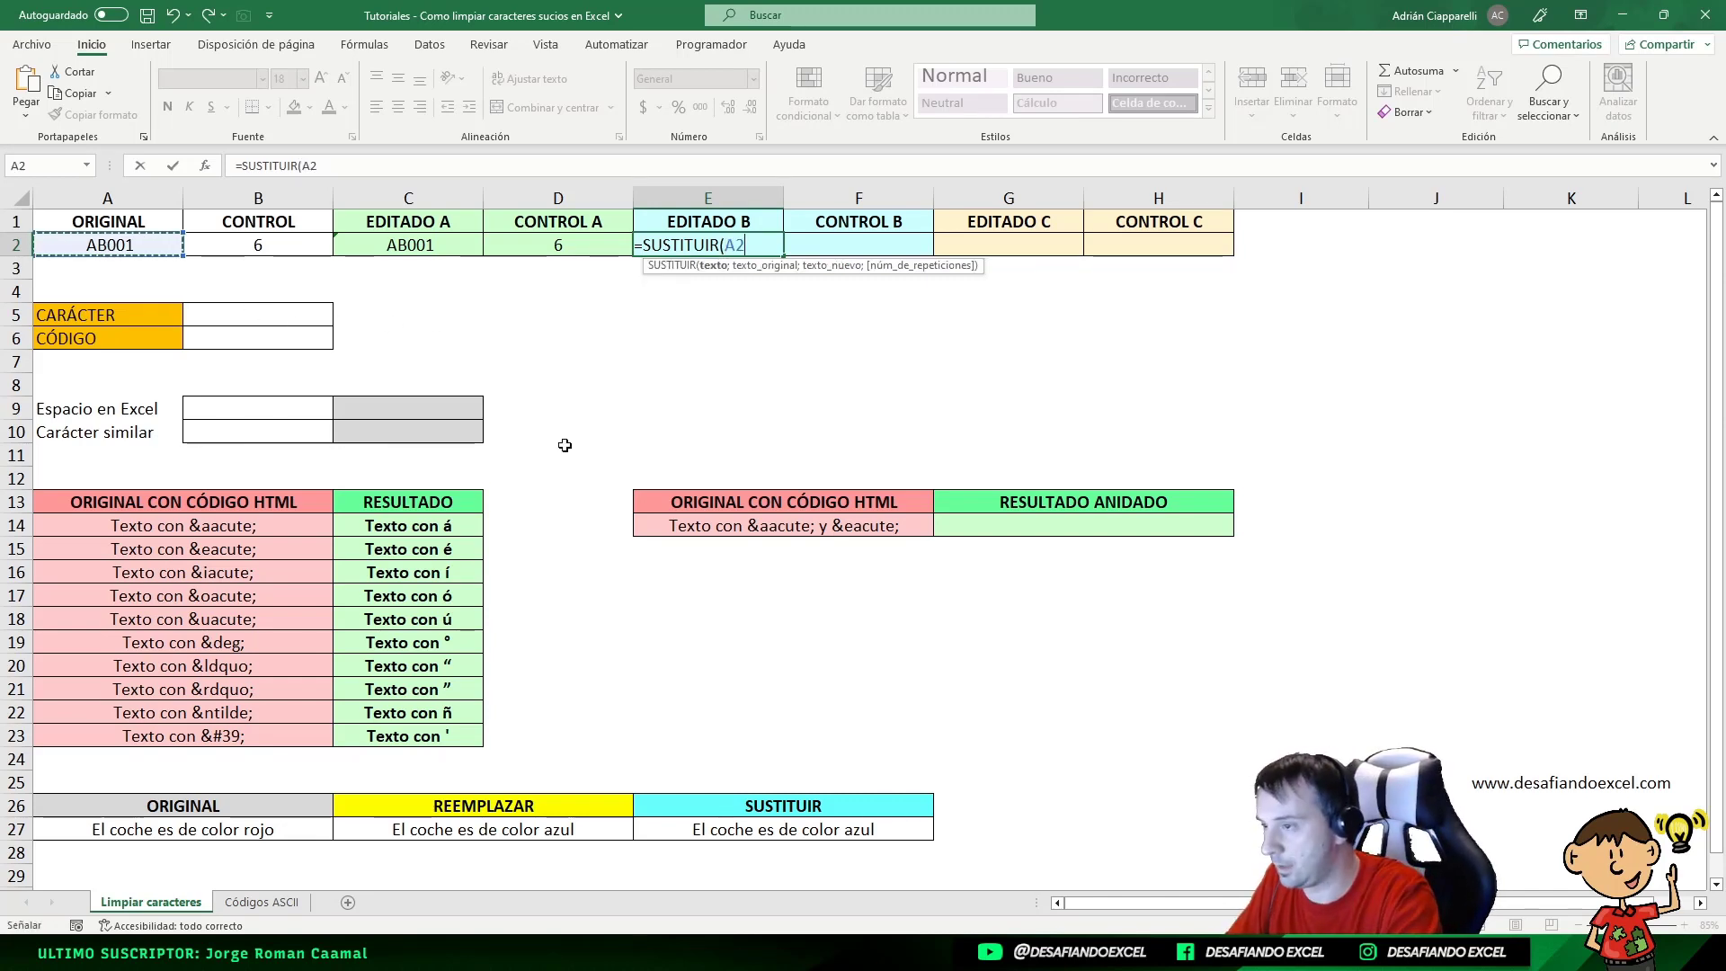
type(";CARACT")
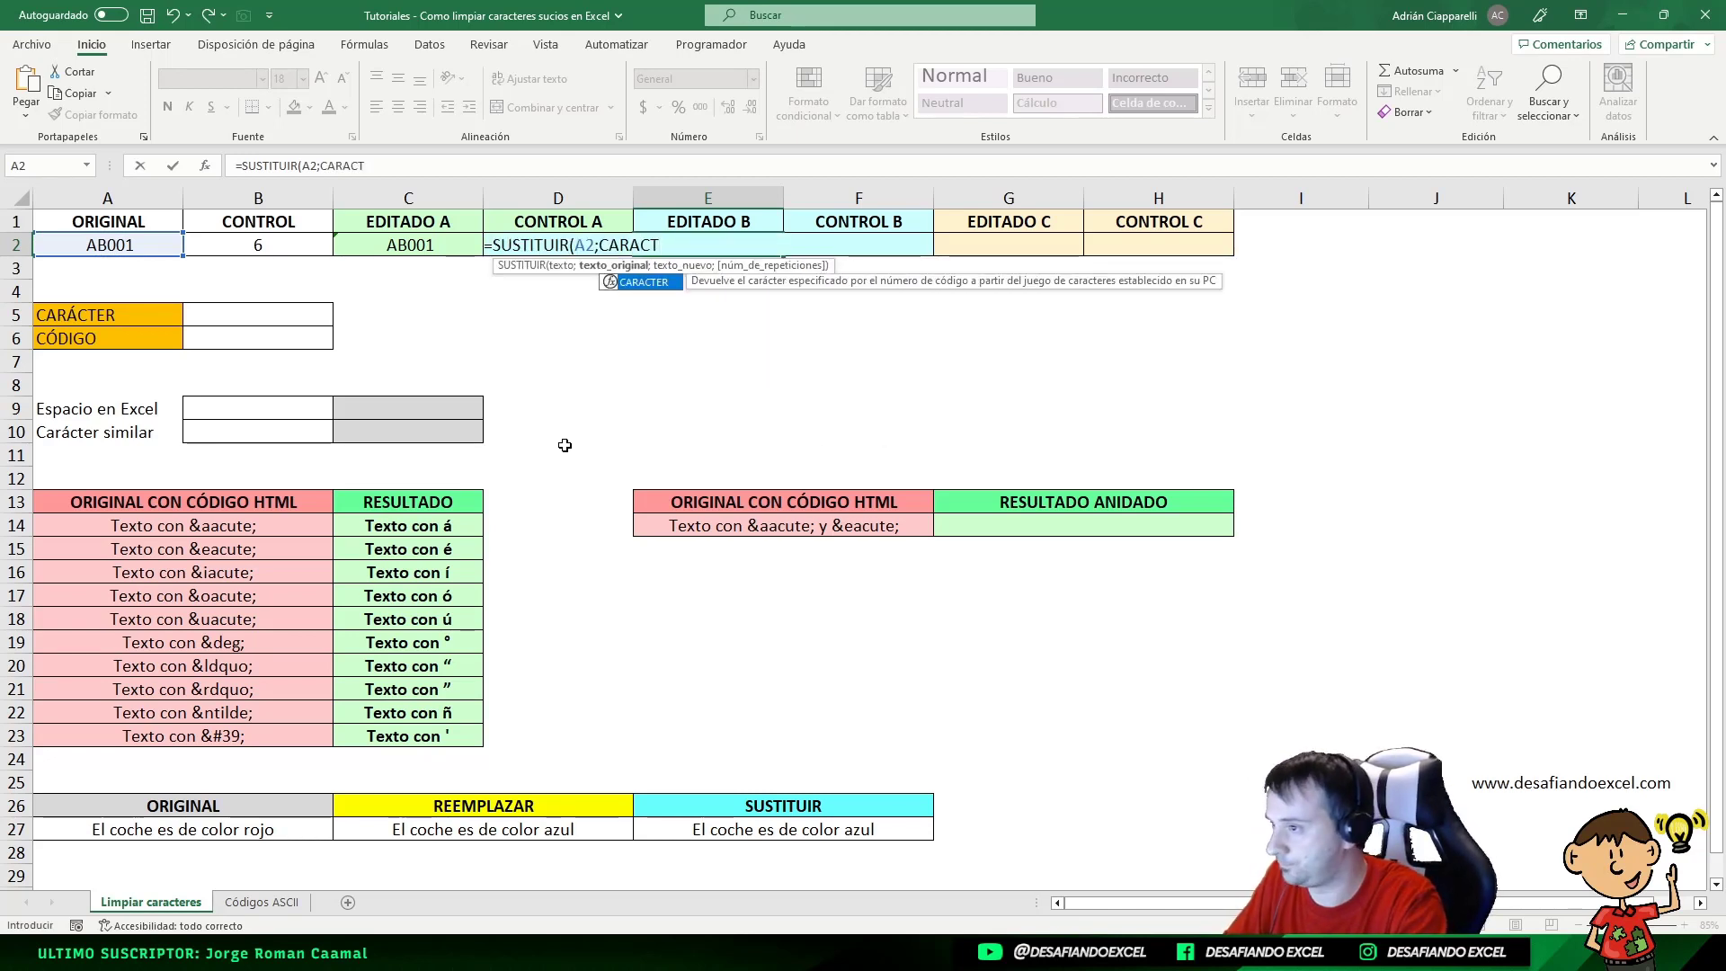
type("ER")
key("Tab")
type("1")
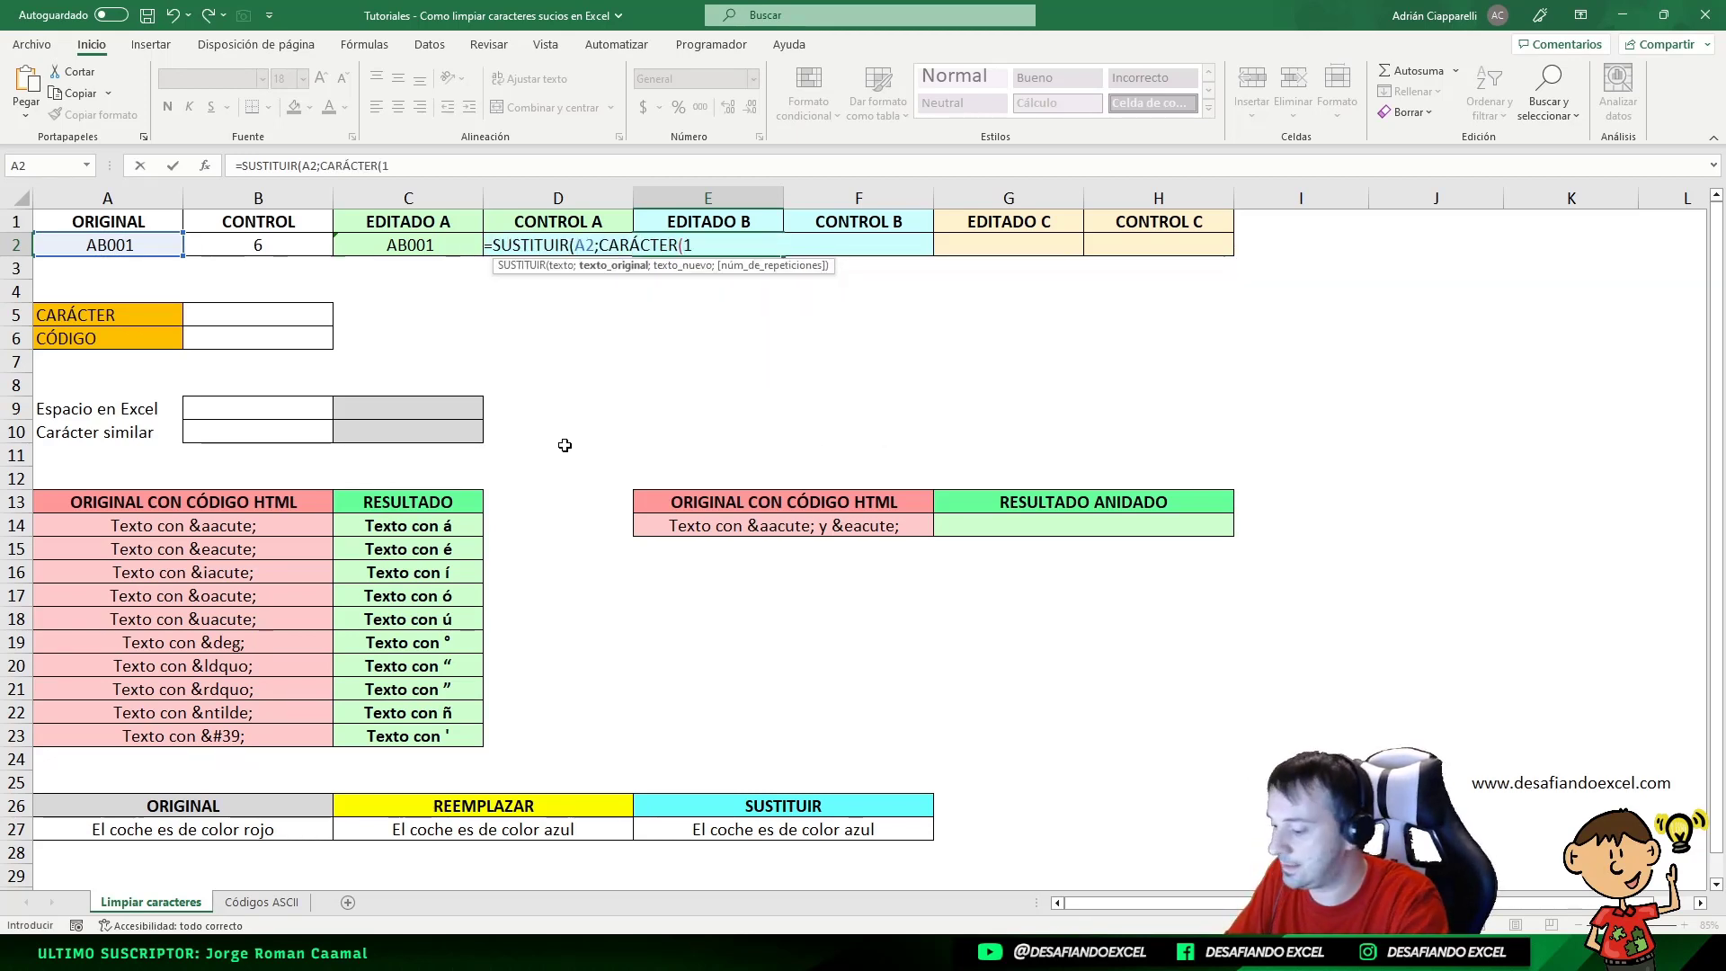
type("60)")
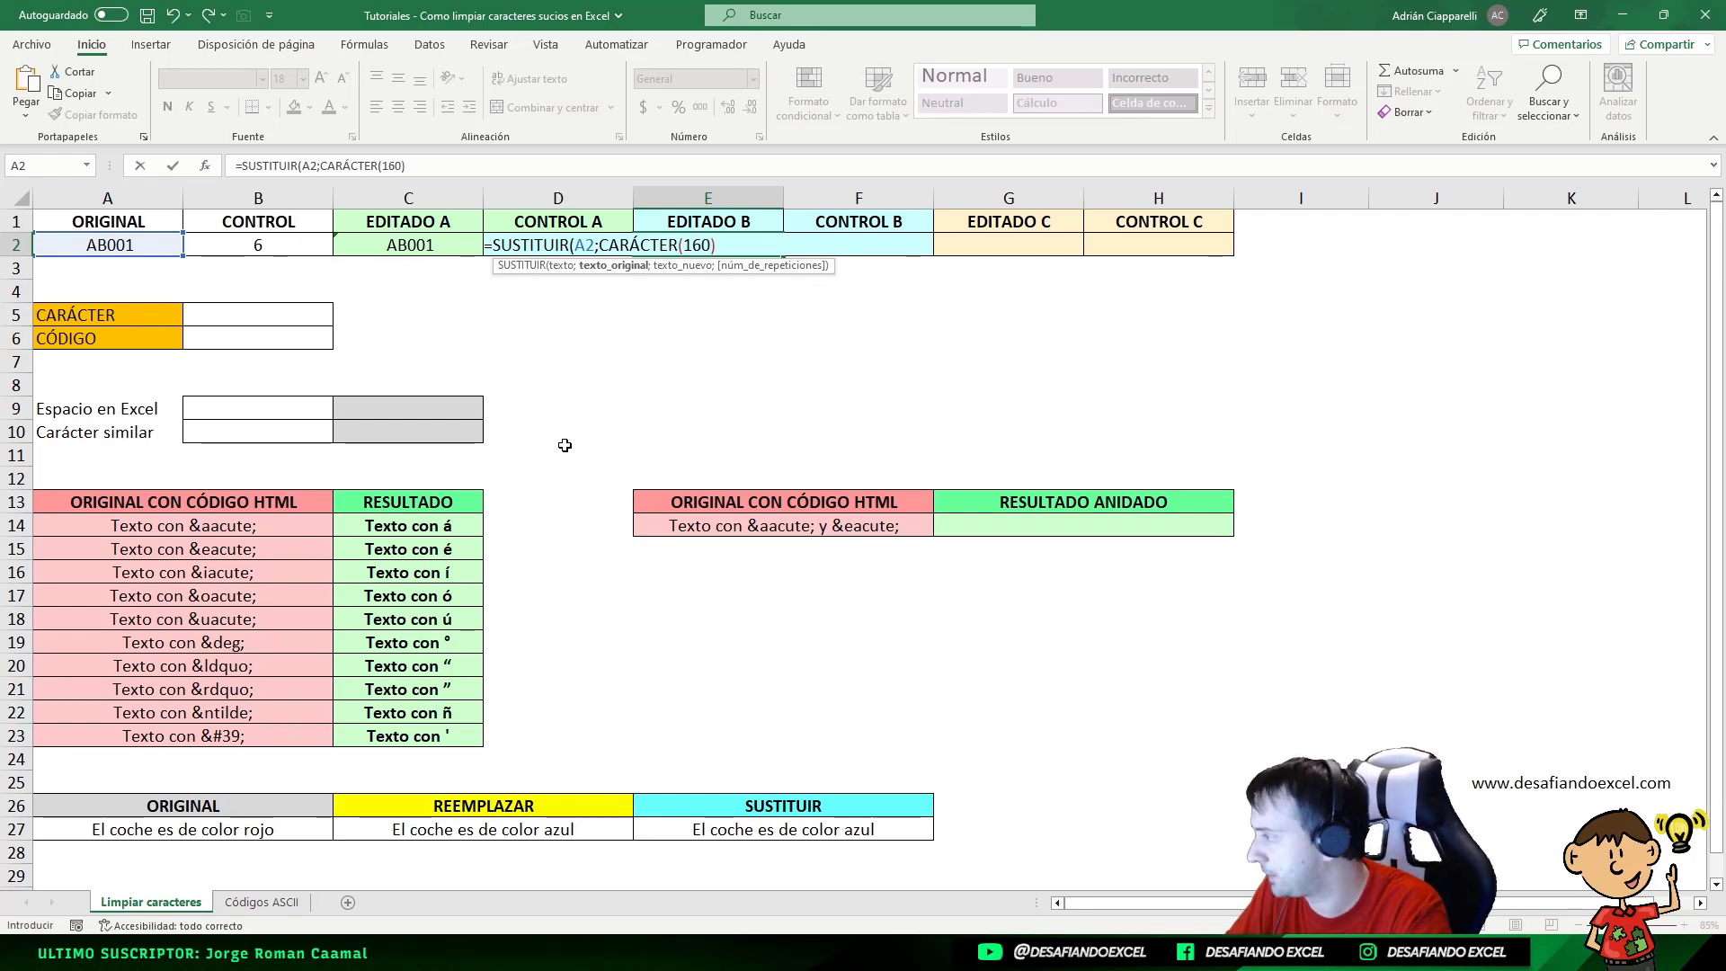
type(";")
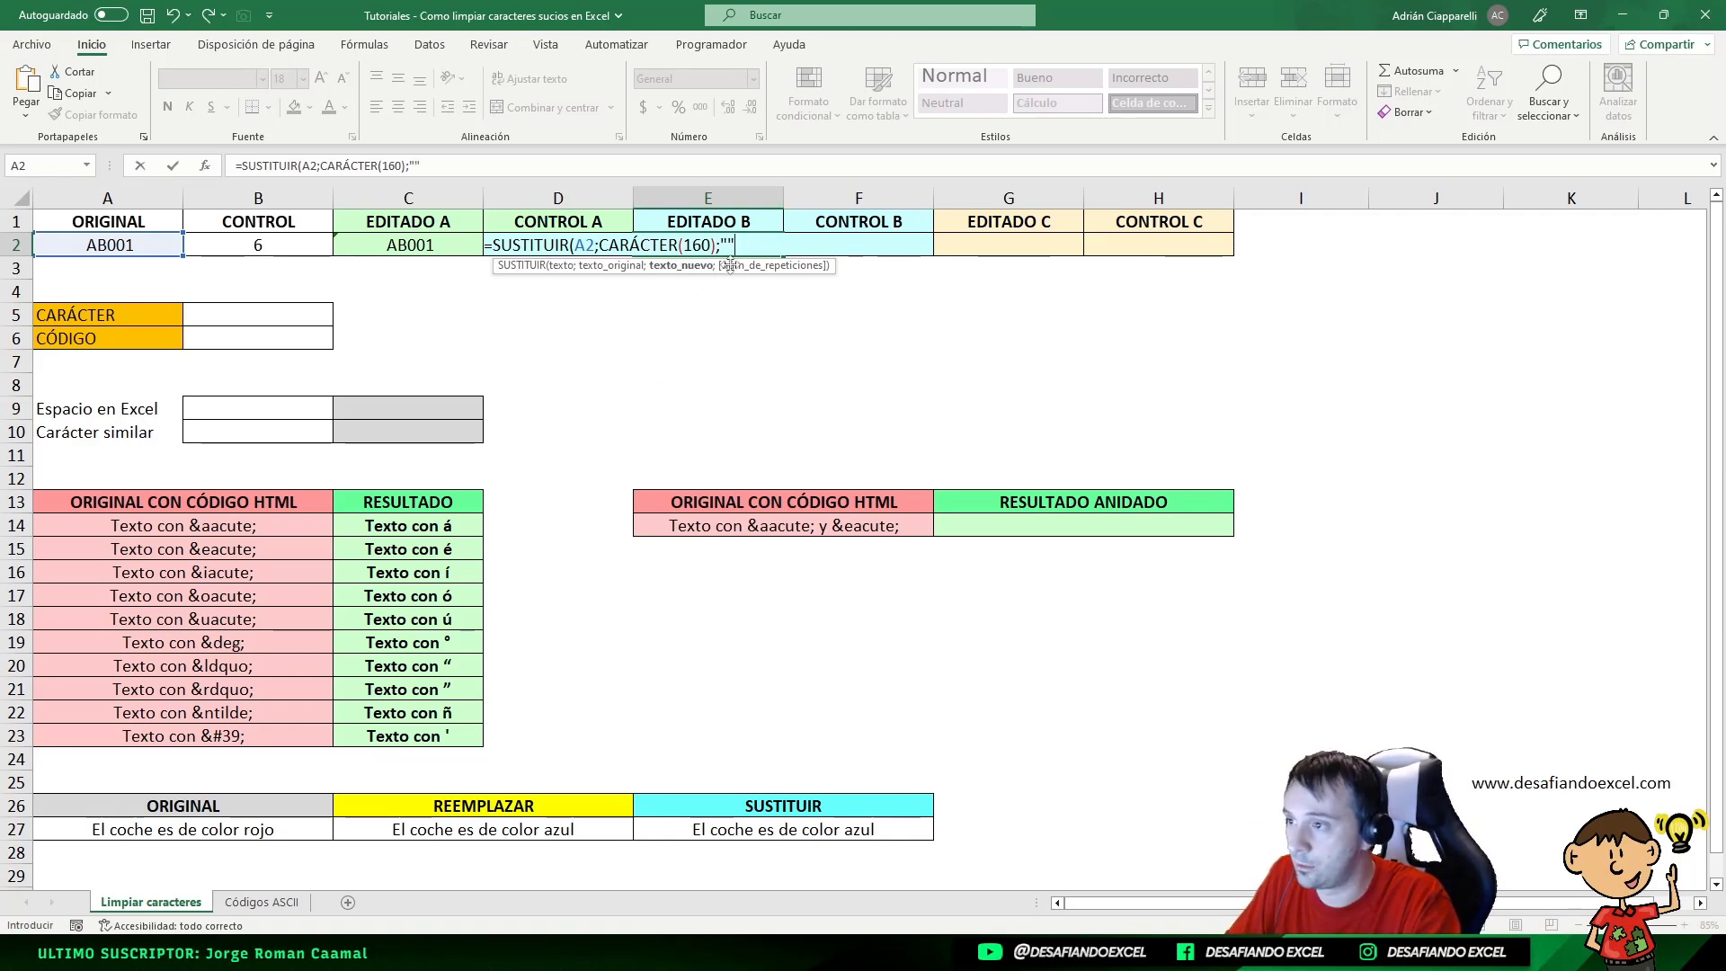
type("\"\")")
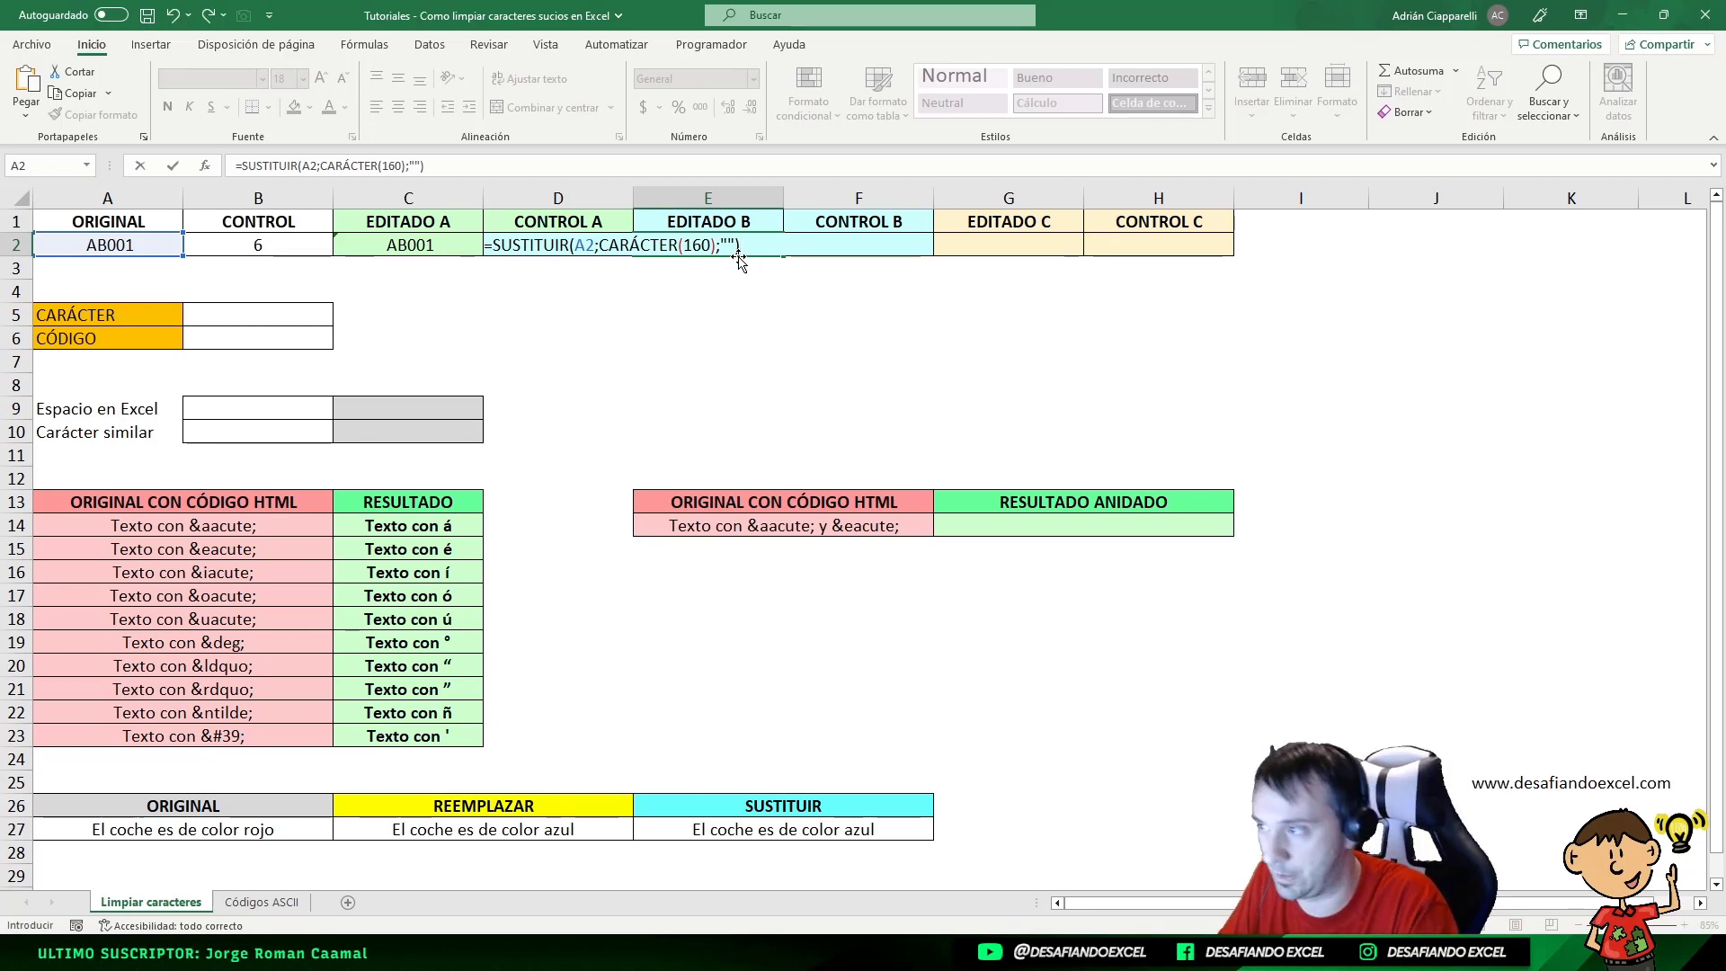
key("Return")
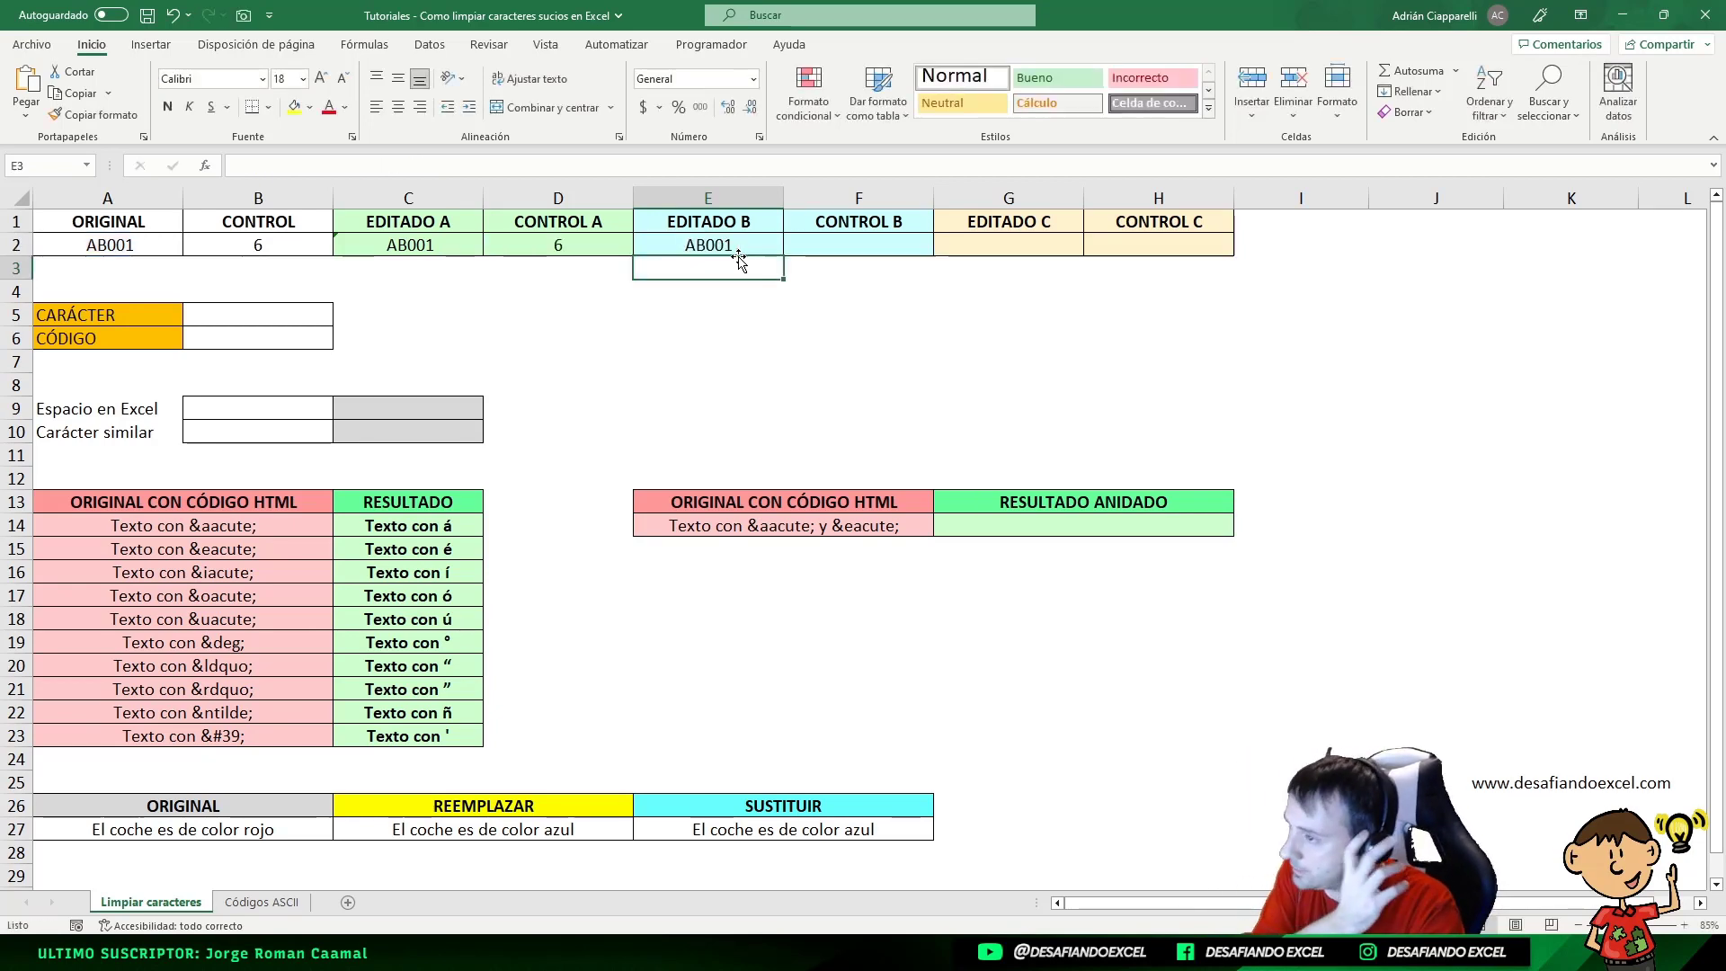
left_click(738, 254)
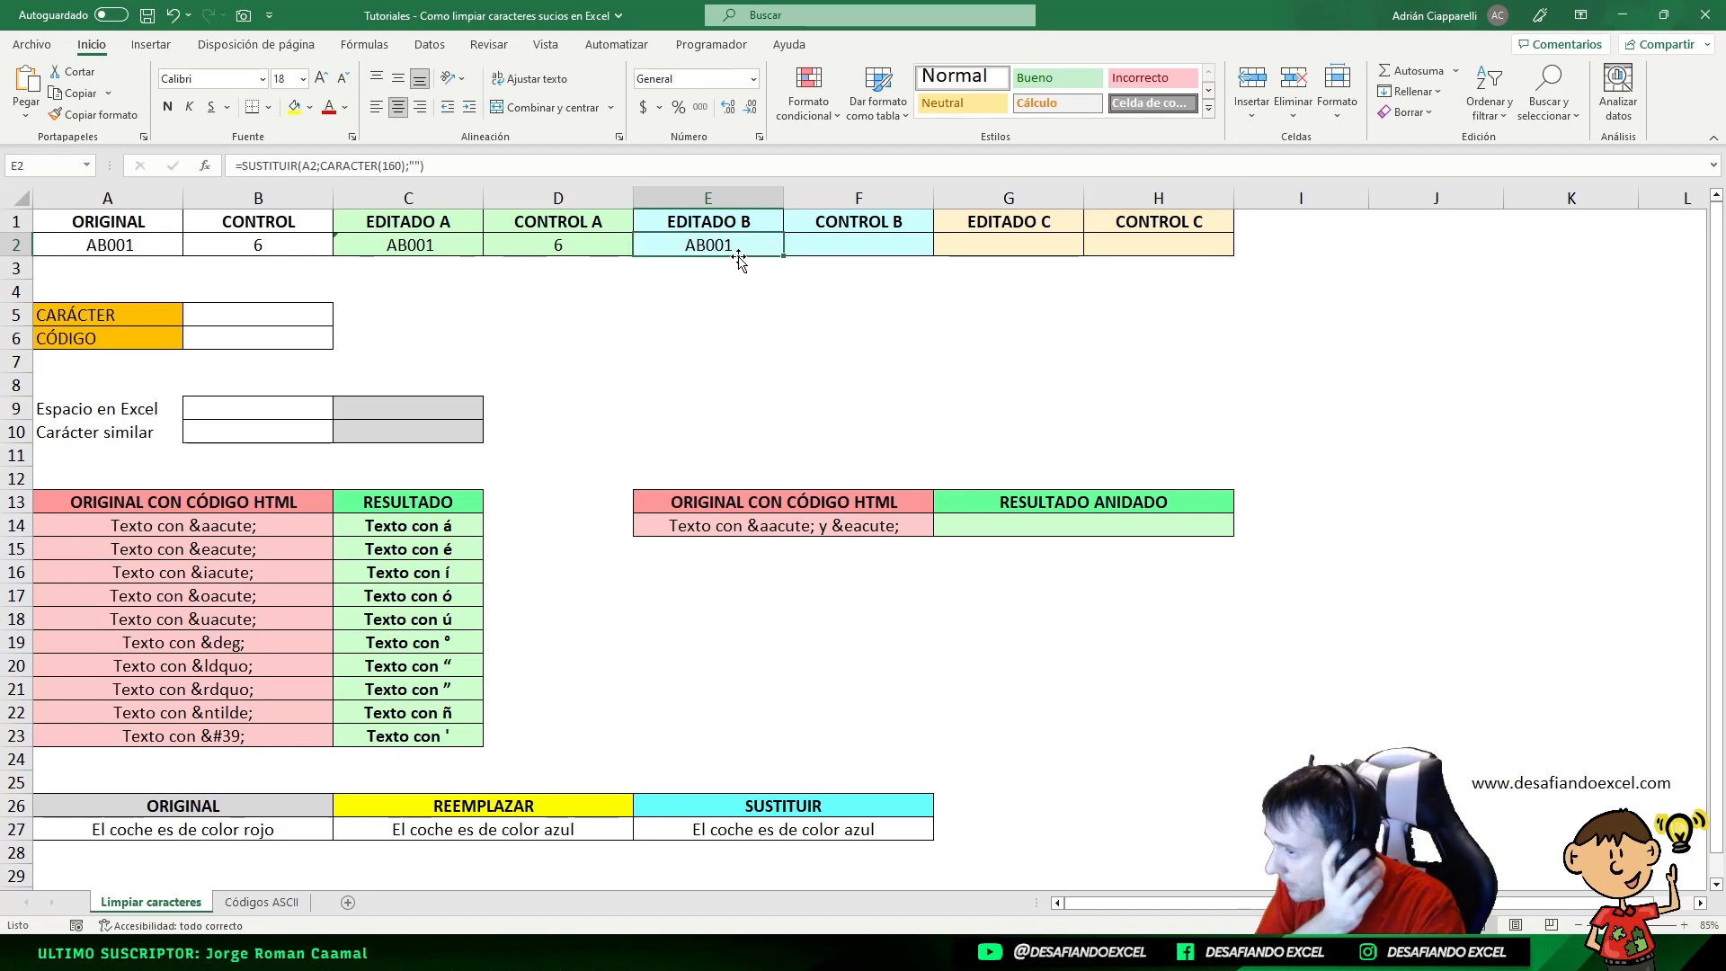
- Enter =LARGO(E2) in cell F2 under CONTROL B to count the characters of the substituted text
left_click(863, 244)
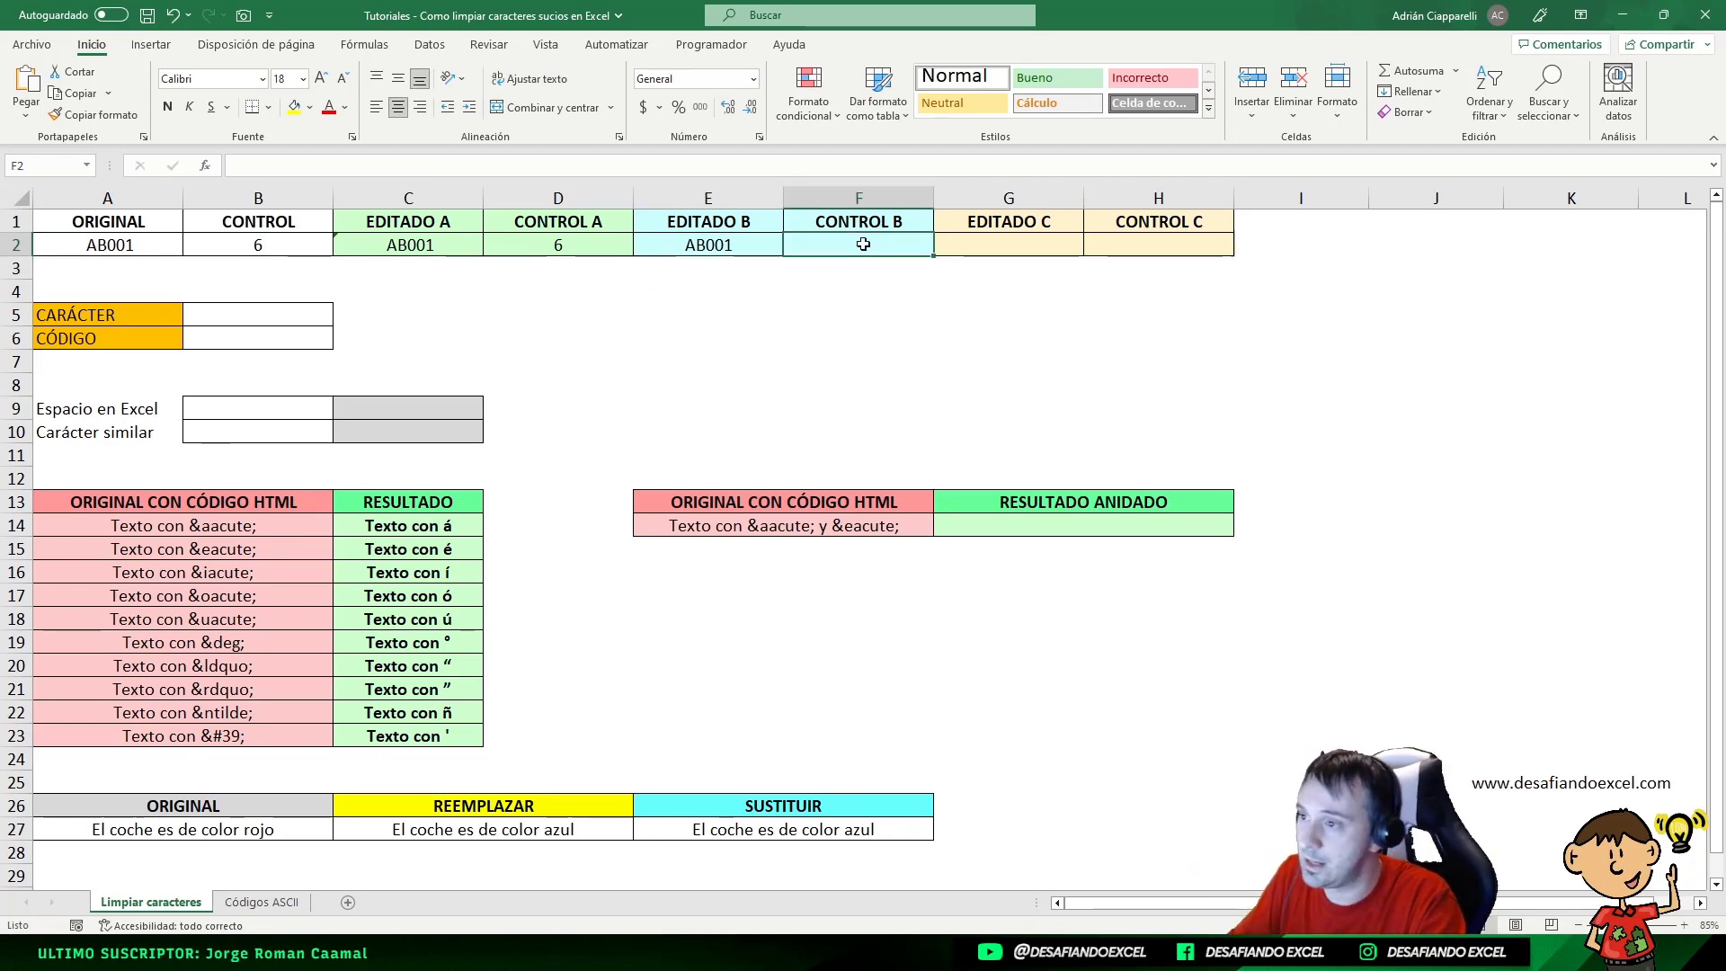
type("=LARGO(")
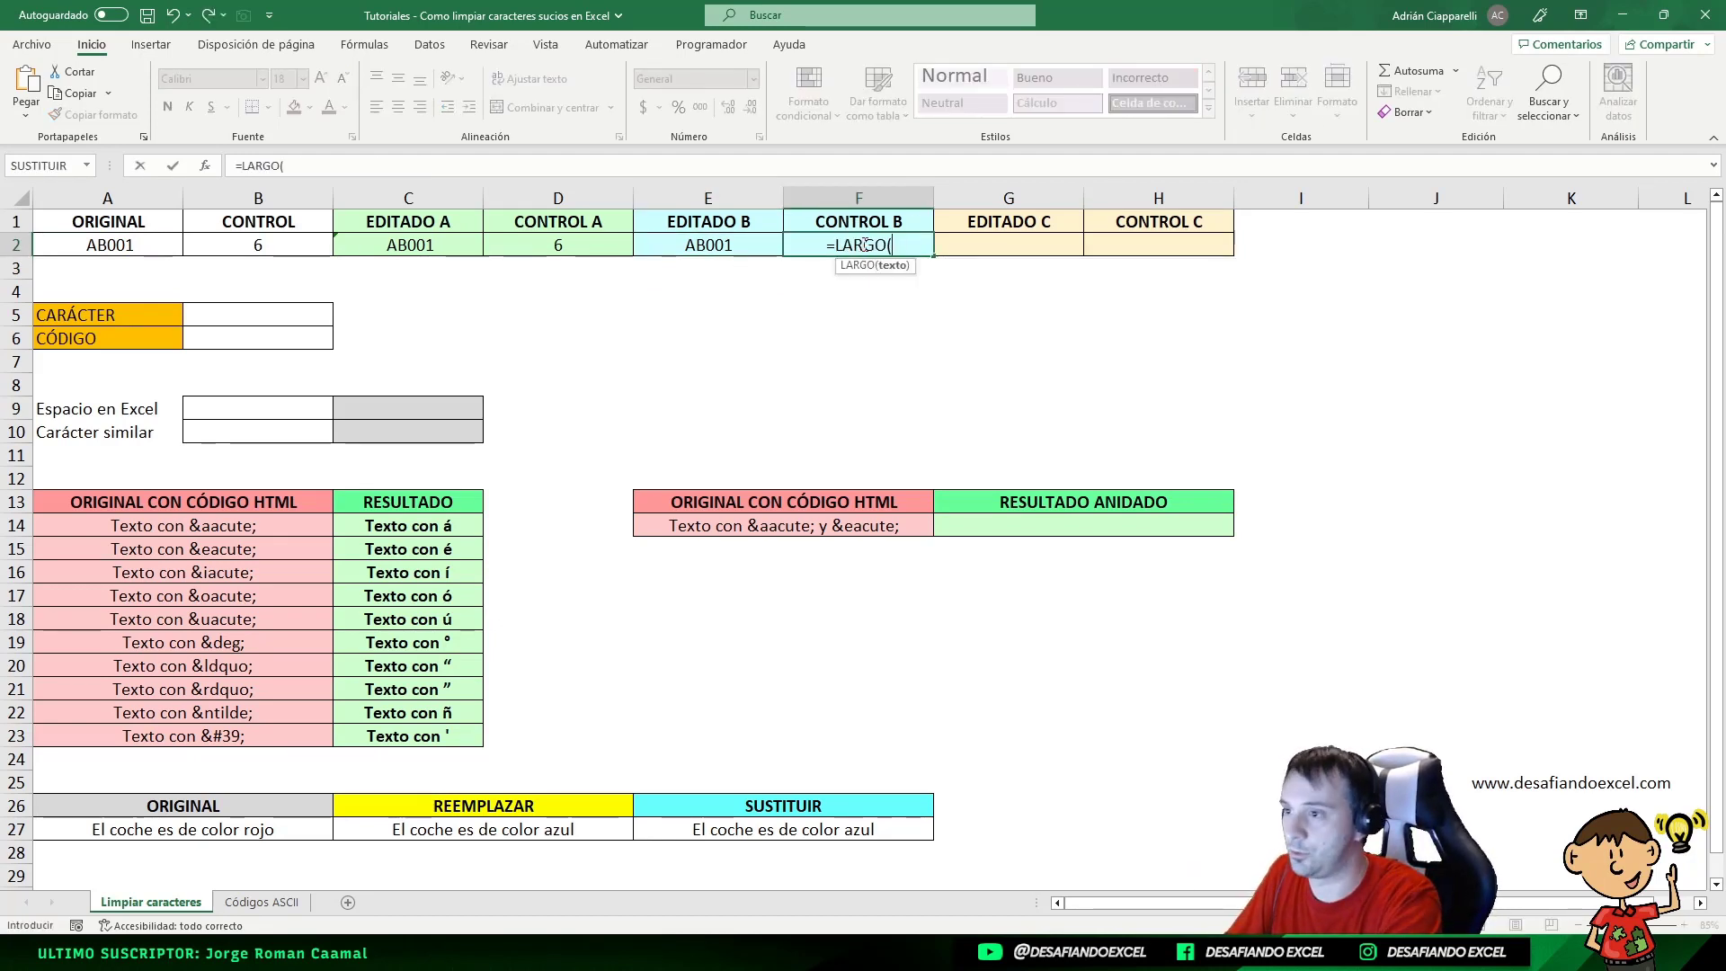
left_click(717, 243)
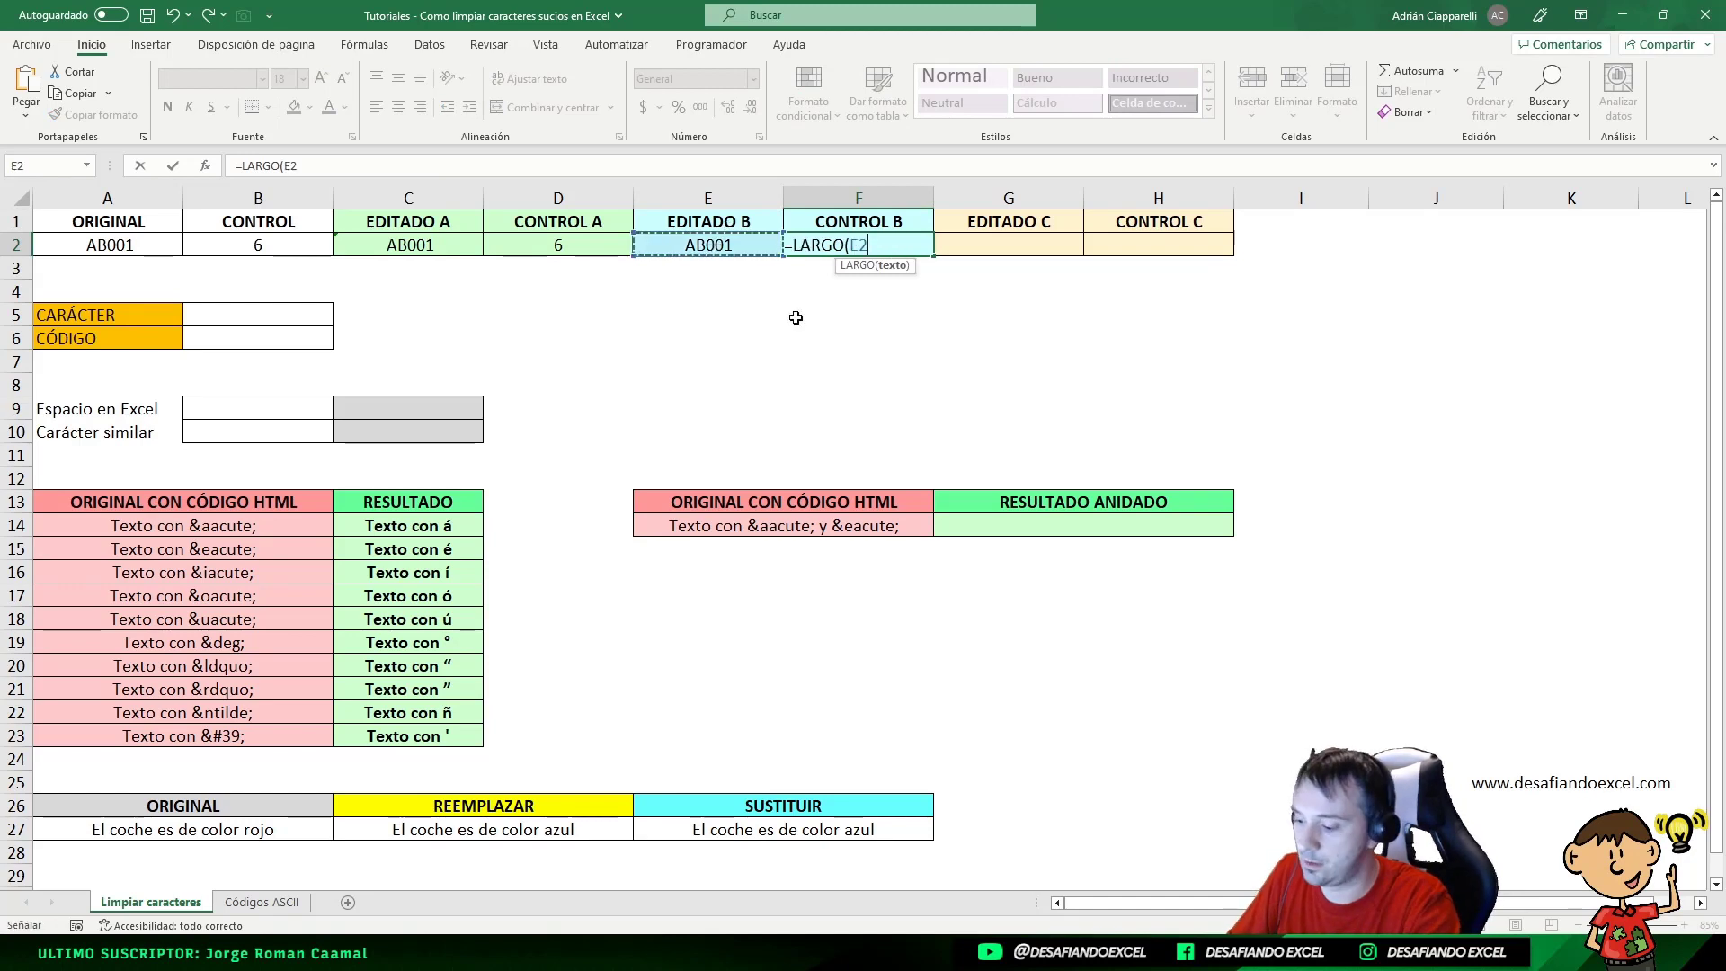
type(")")
key("ctrl+Return")
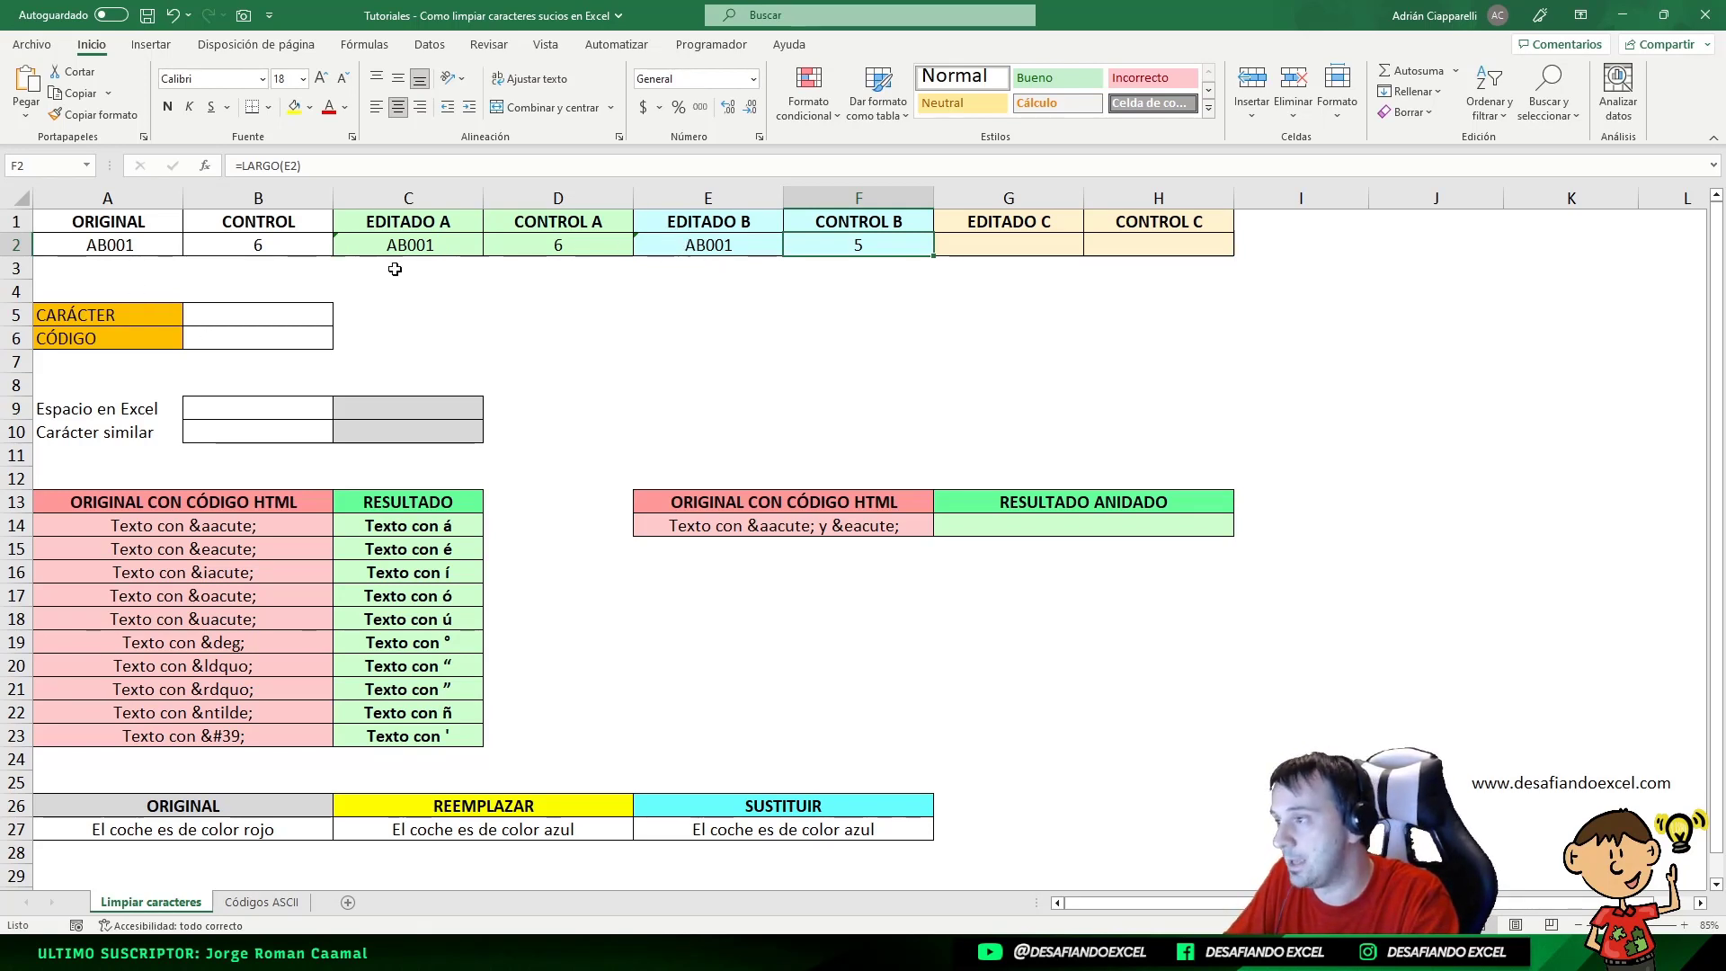
- Copy the EDITADO B result from E2 into E4 as values only, and clear E4 again
left_click(441, 250)
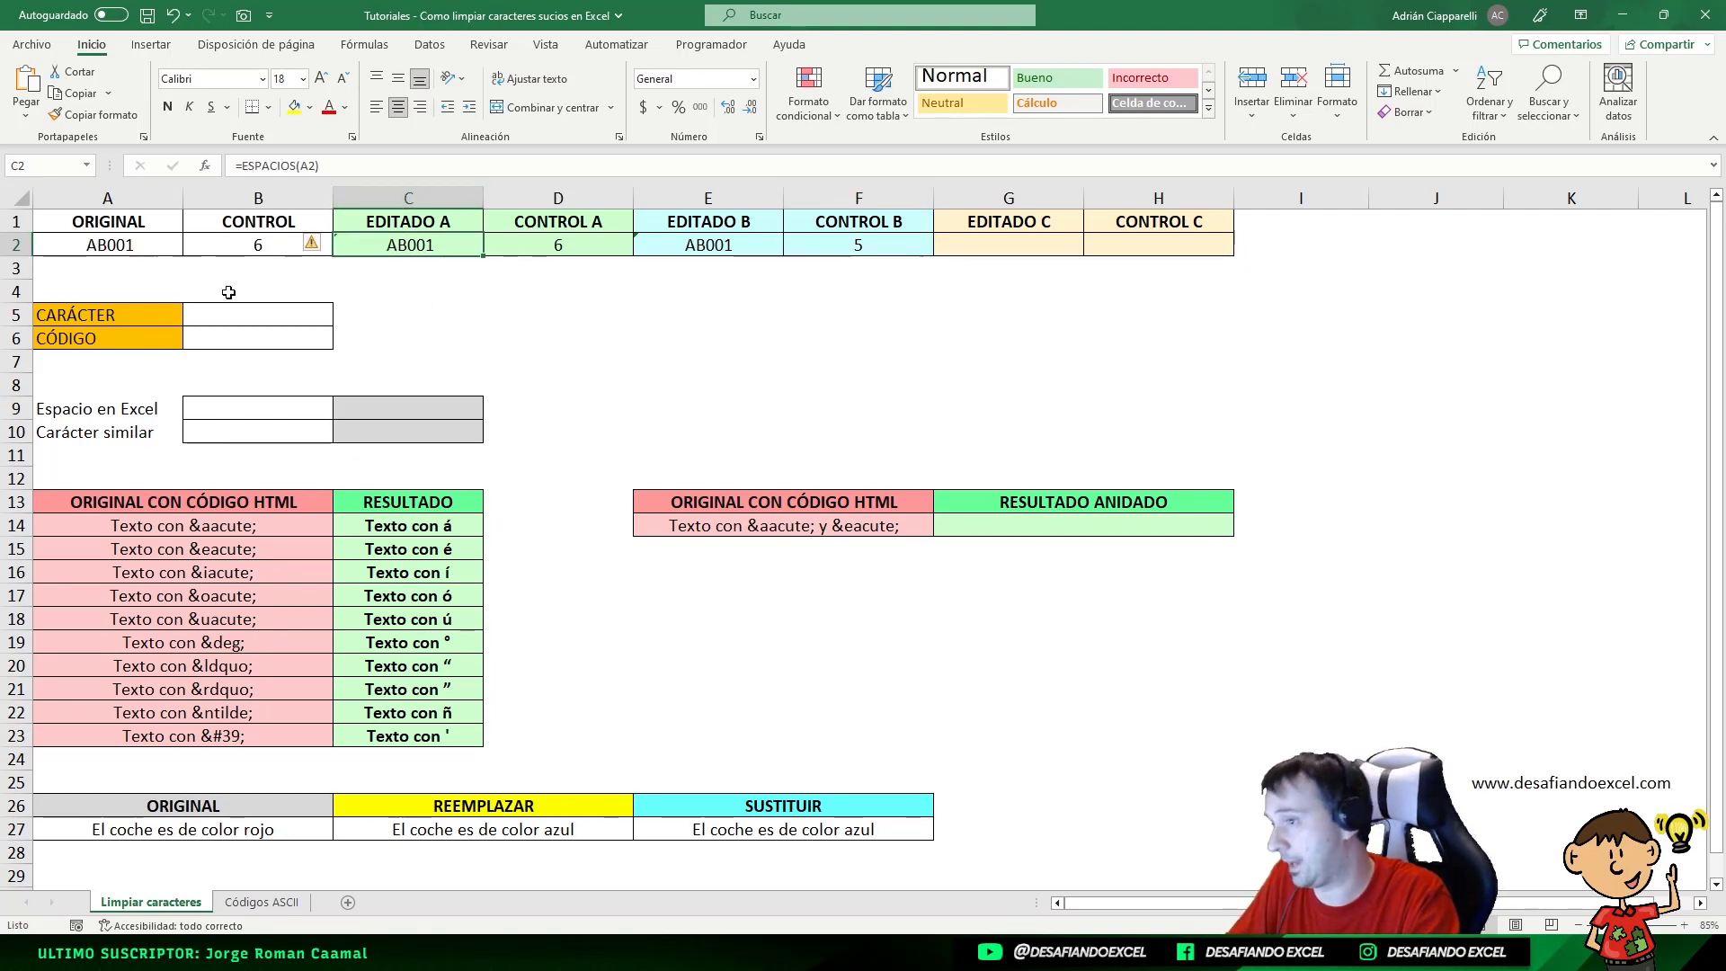
left_click(746, 249)
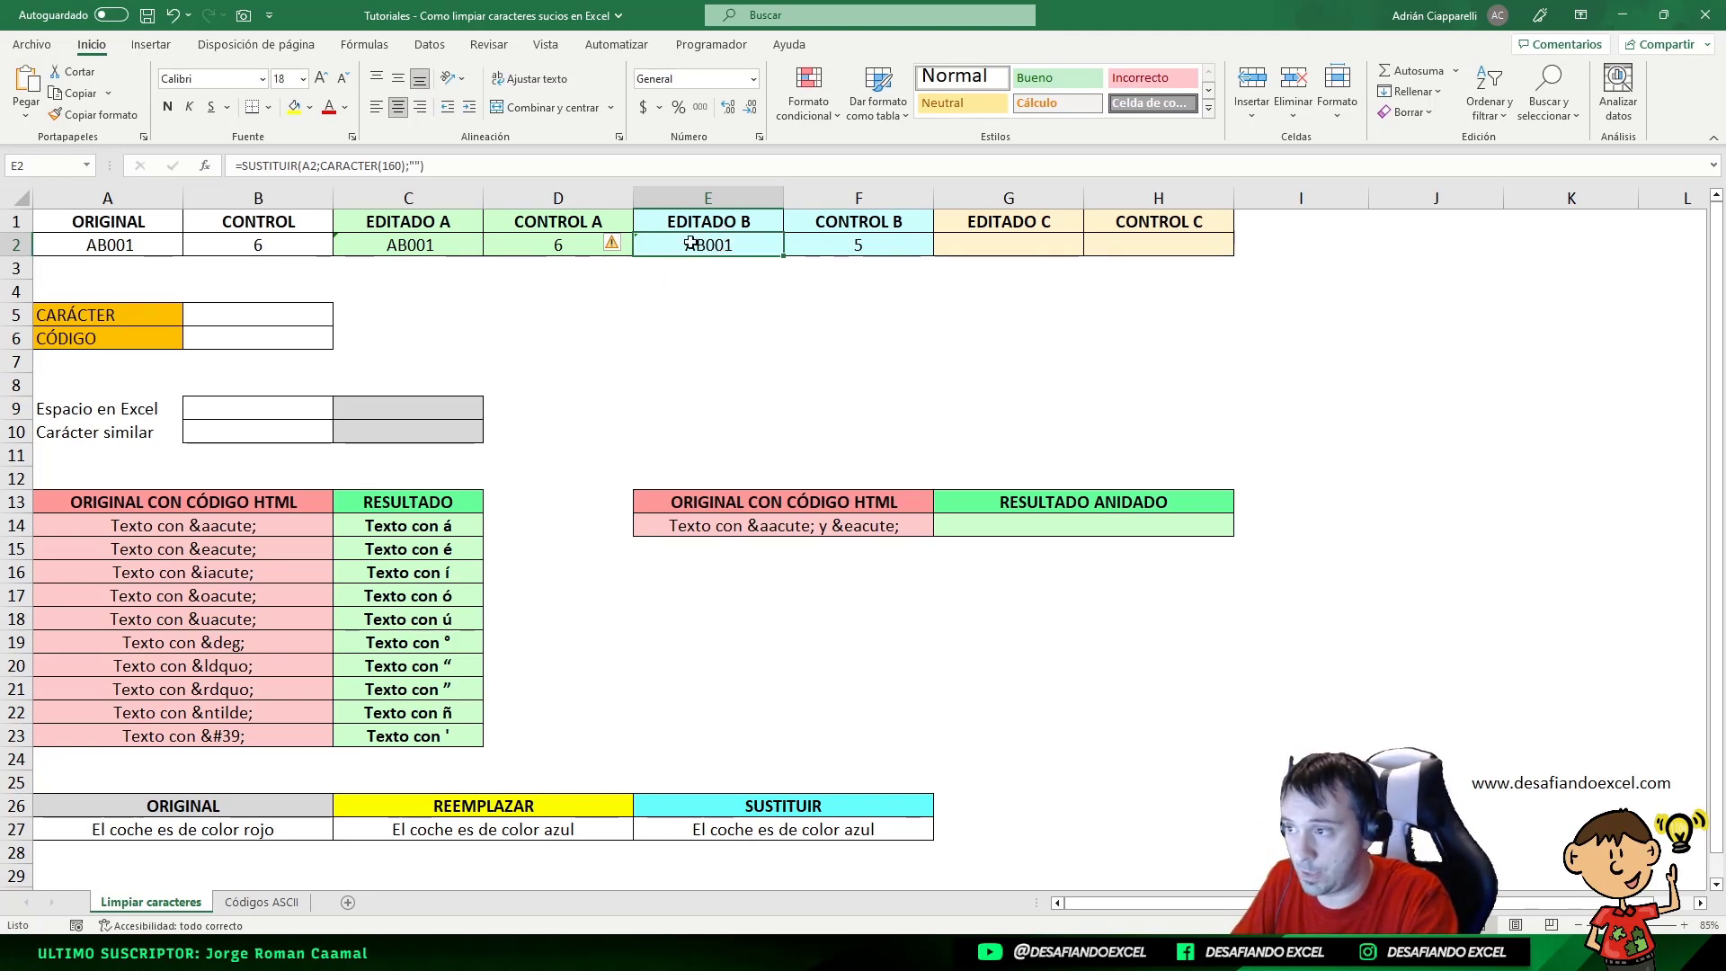
key("ctrl+c")
left_click(710, 292)
left_click(26, 106)
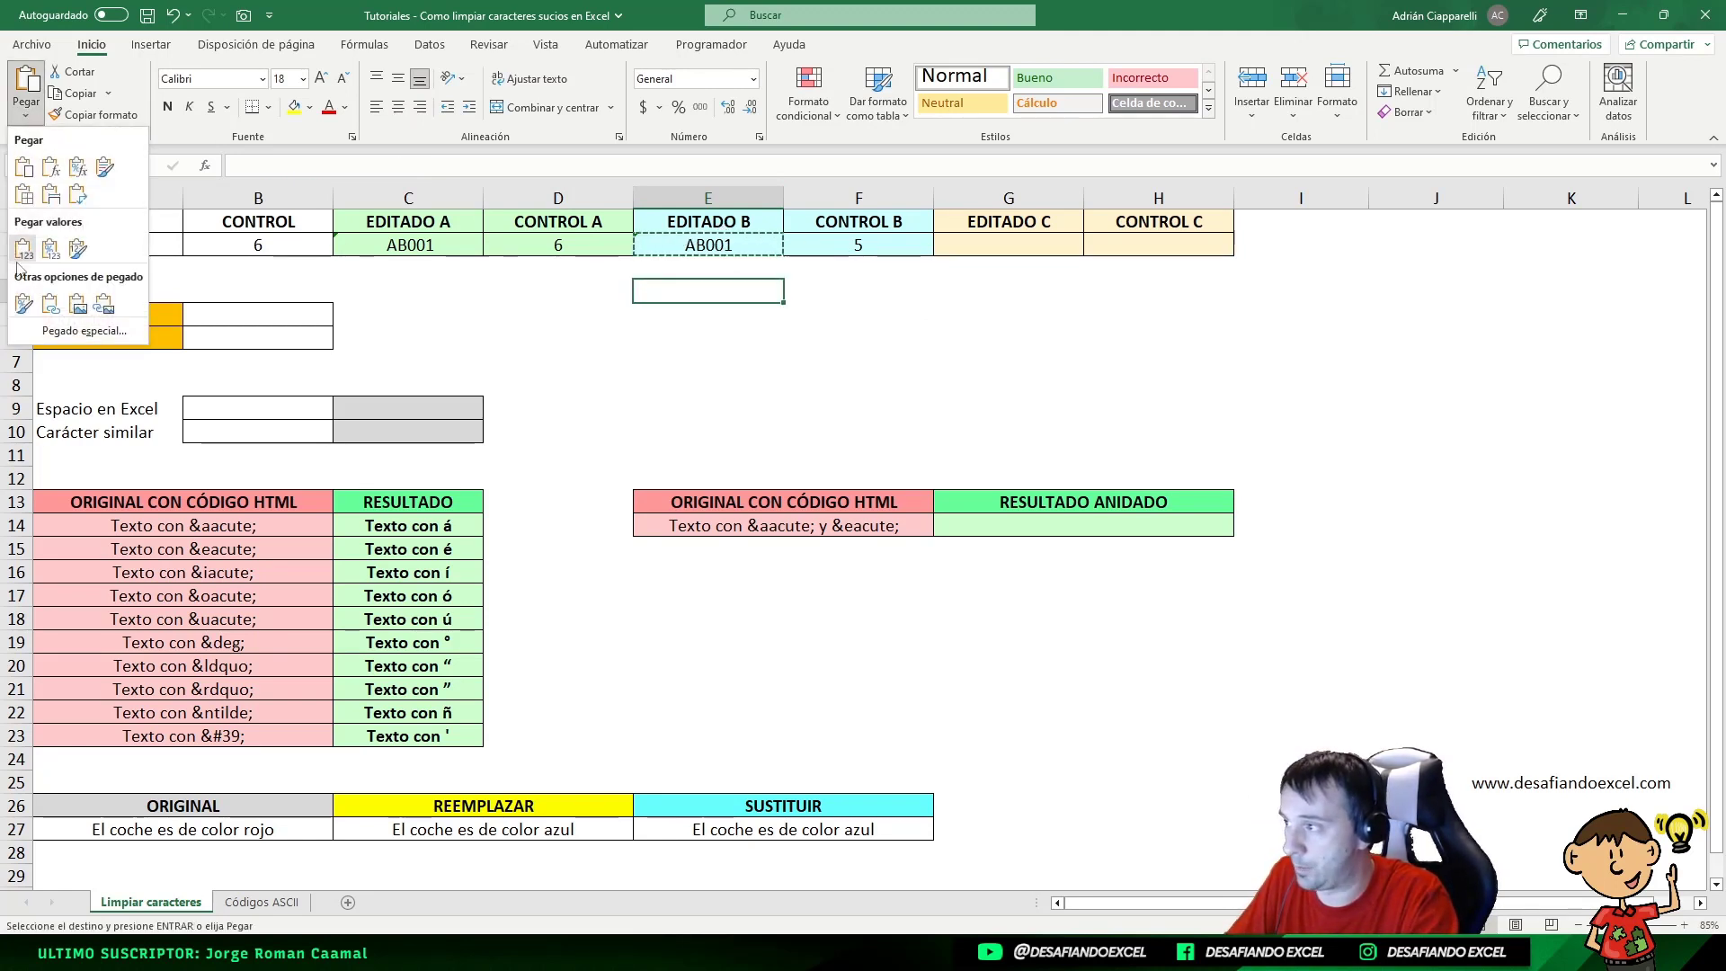
left_click(24, 261)
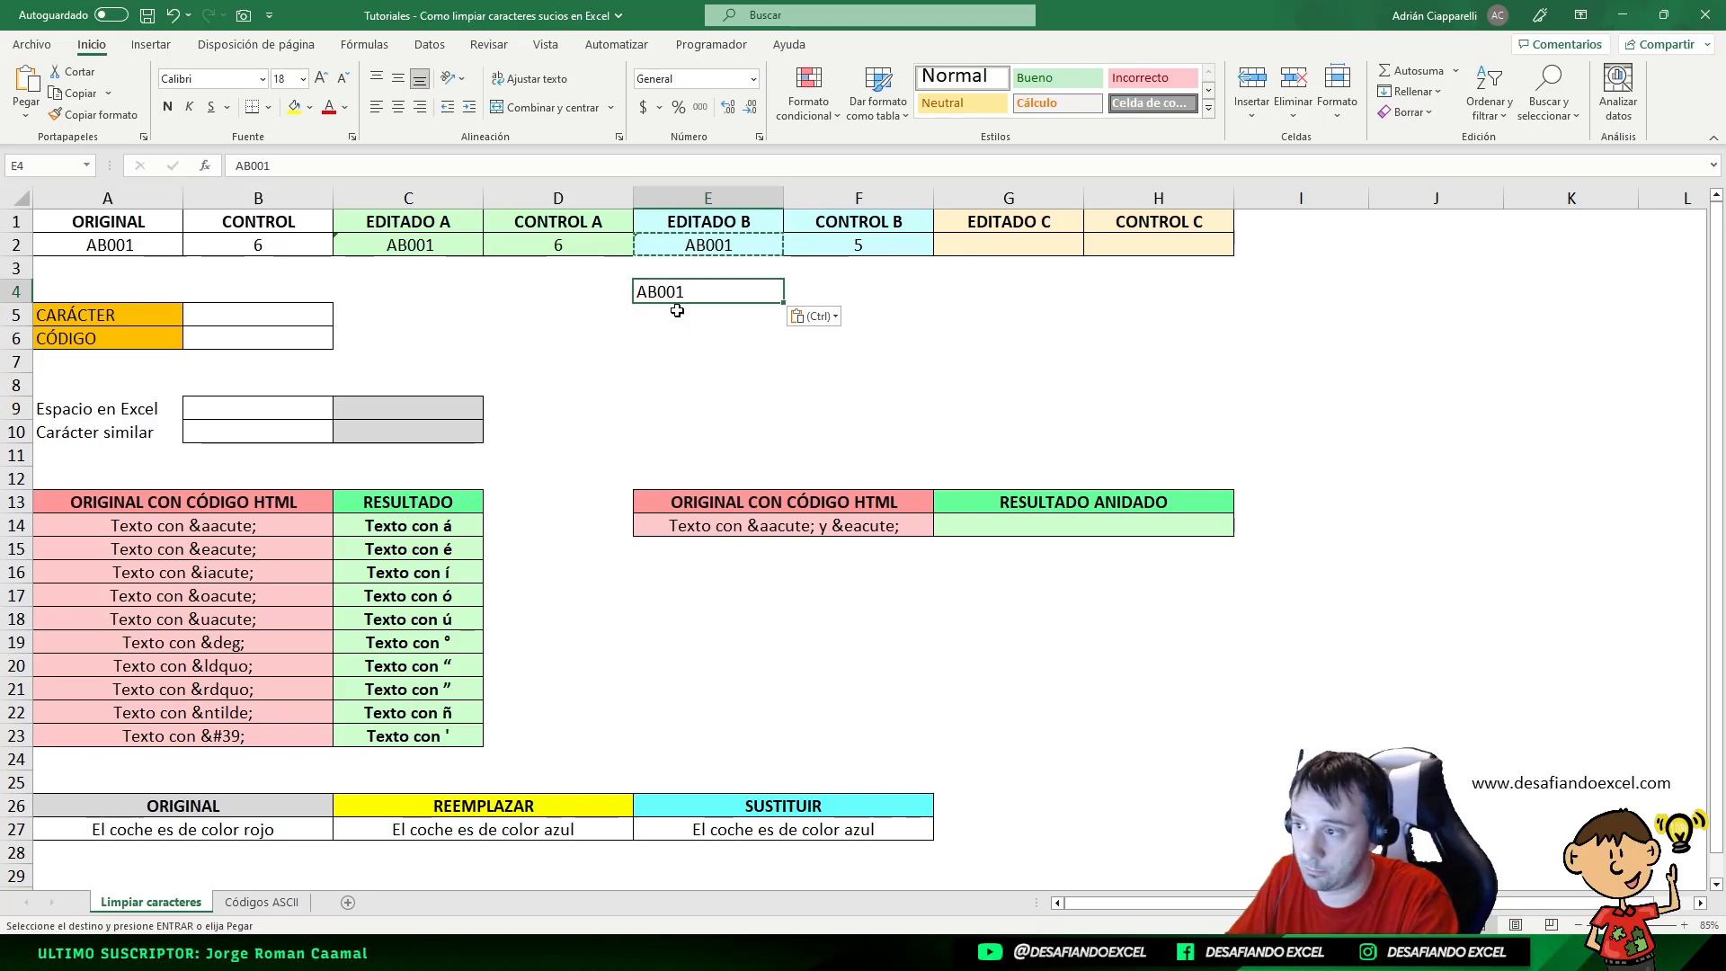
key("Escape")
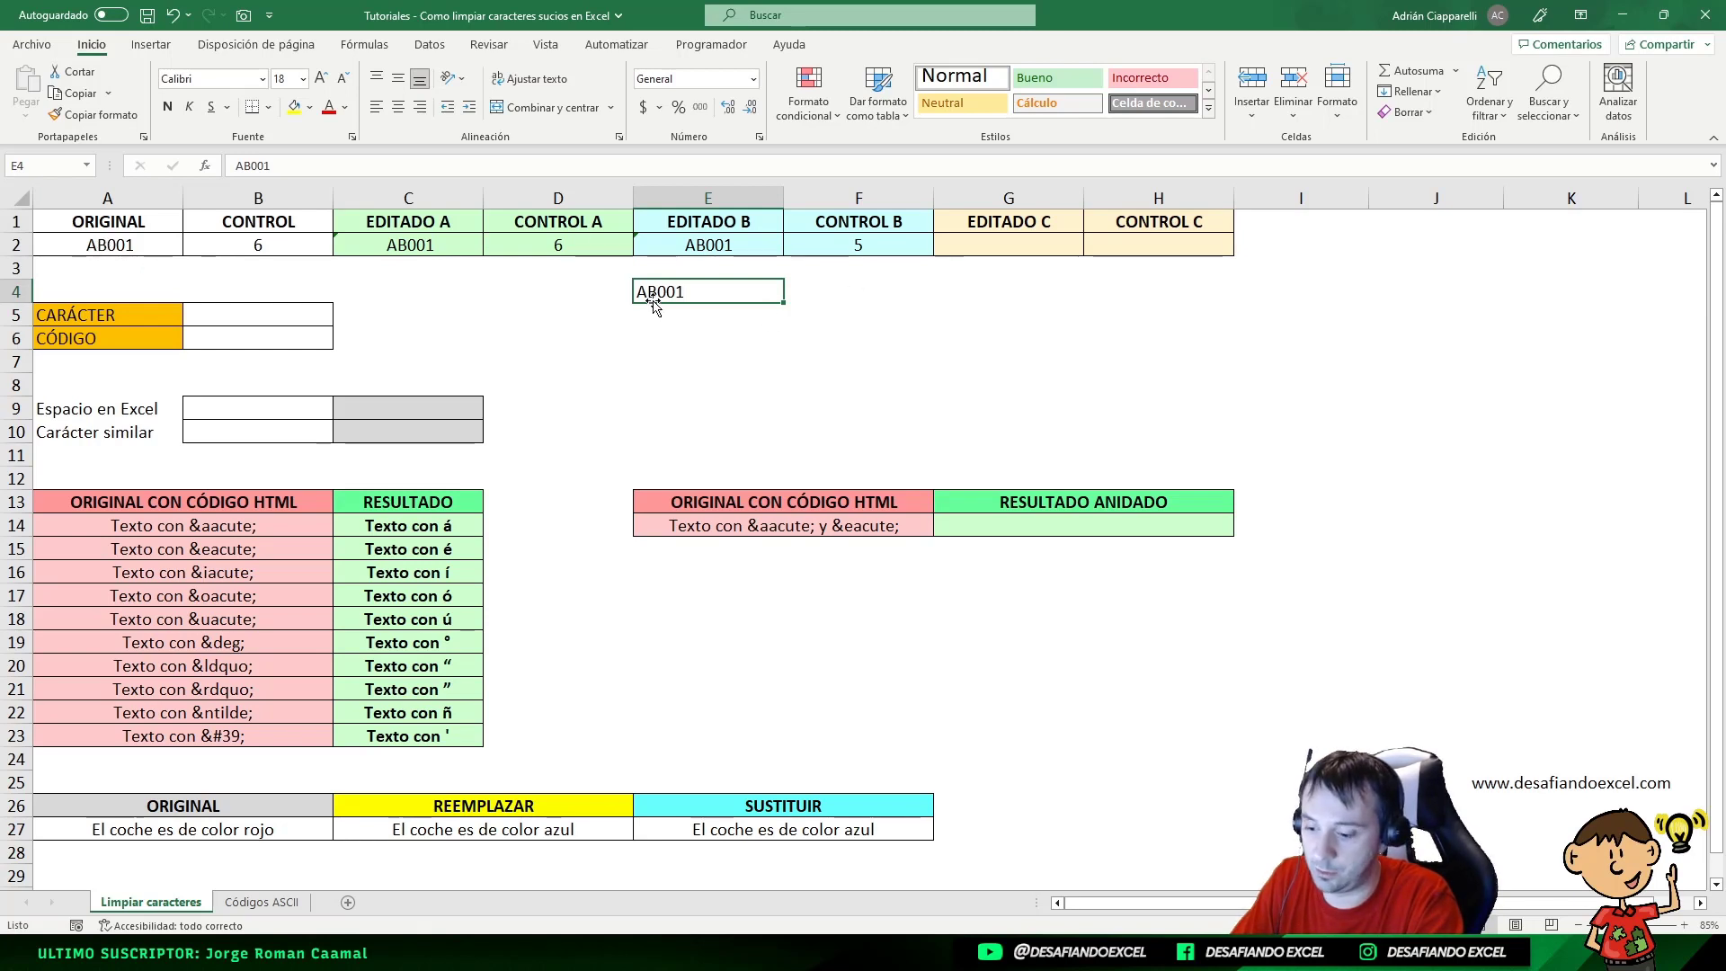
key("Delete")
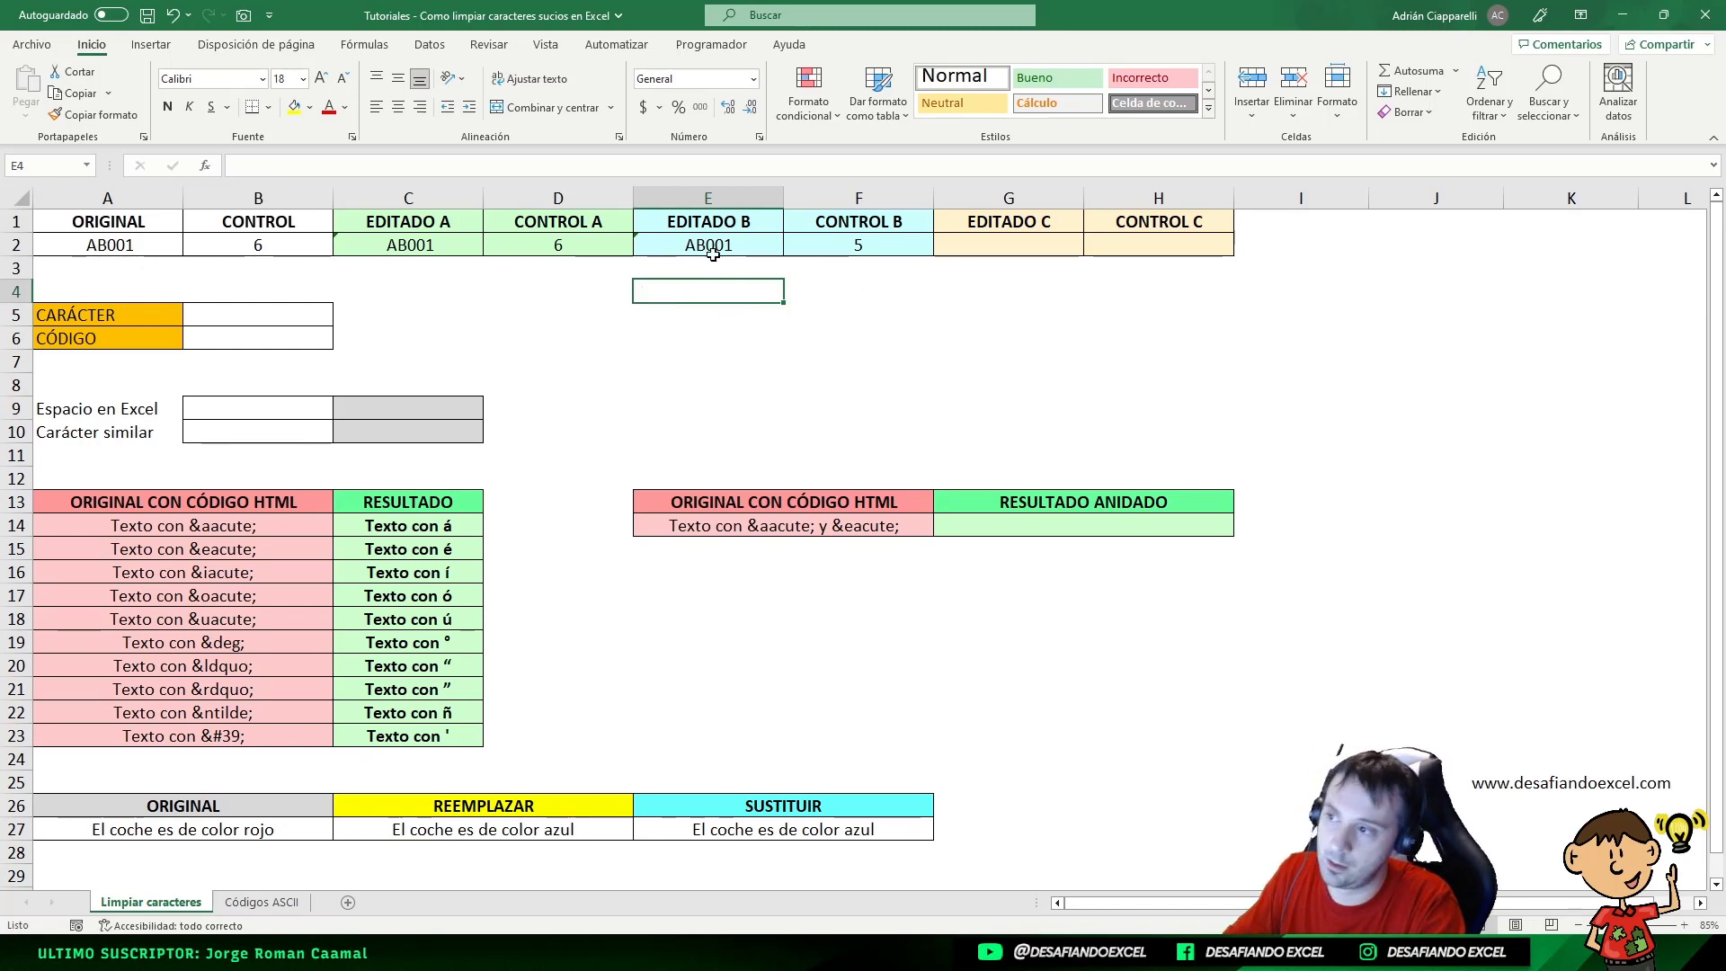
- Ignore the inconsistent formula error flagged on cell E2
left_click(679, 252)
left_click(614, 245)
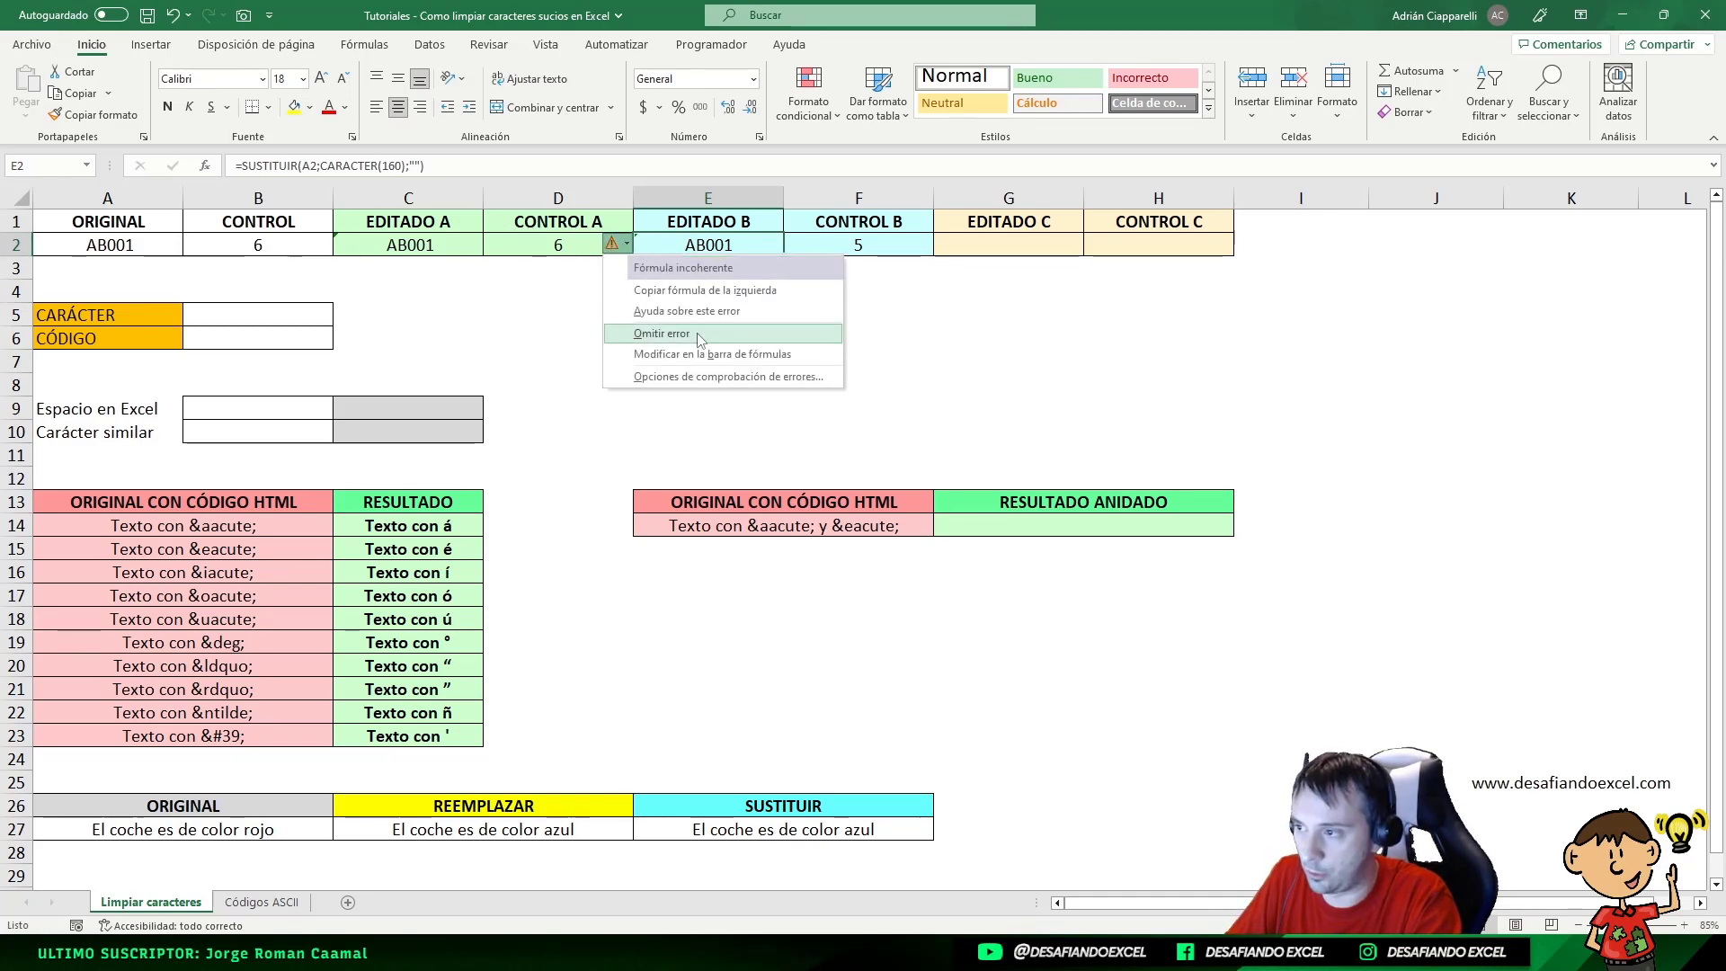
left_click(663, 334)
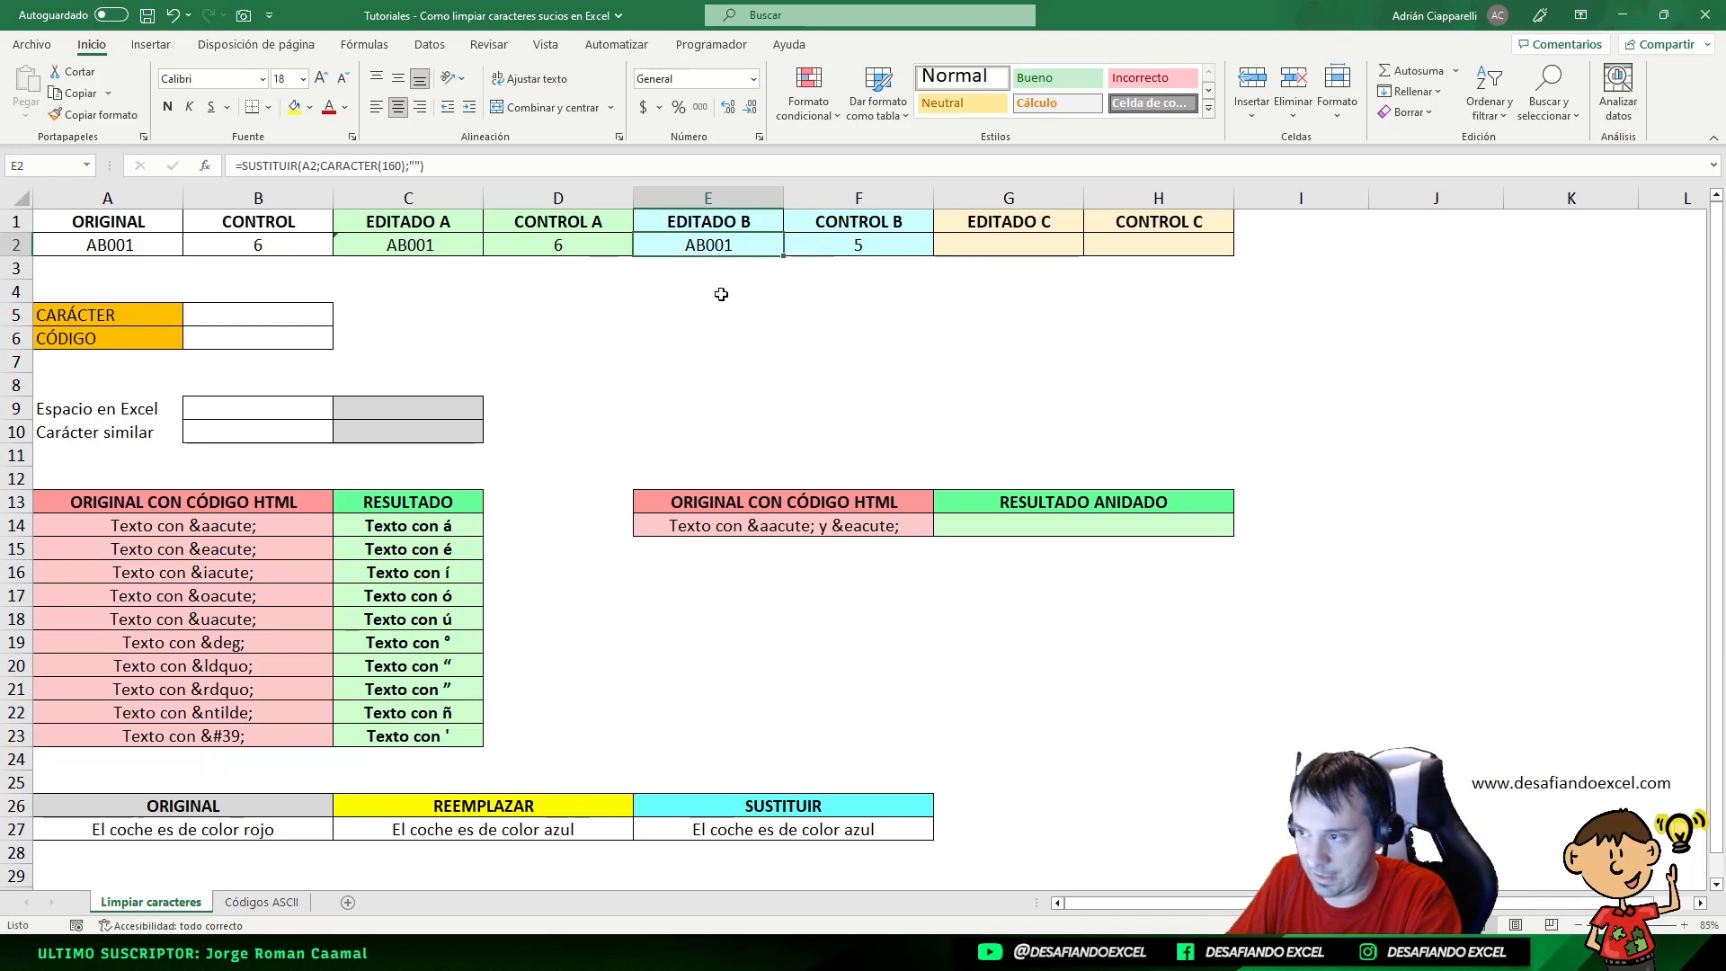
left_click(796, 242)
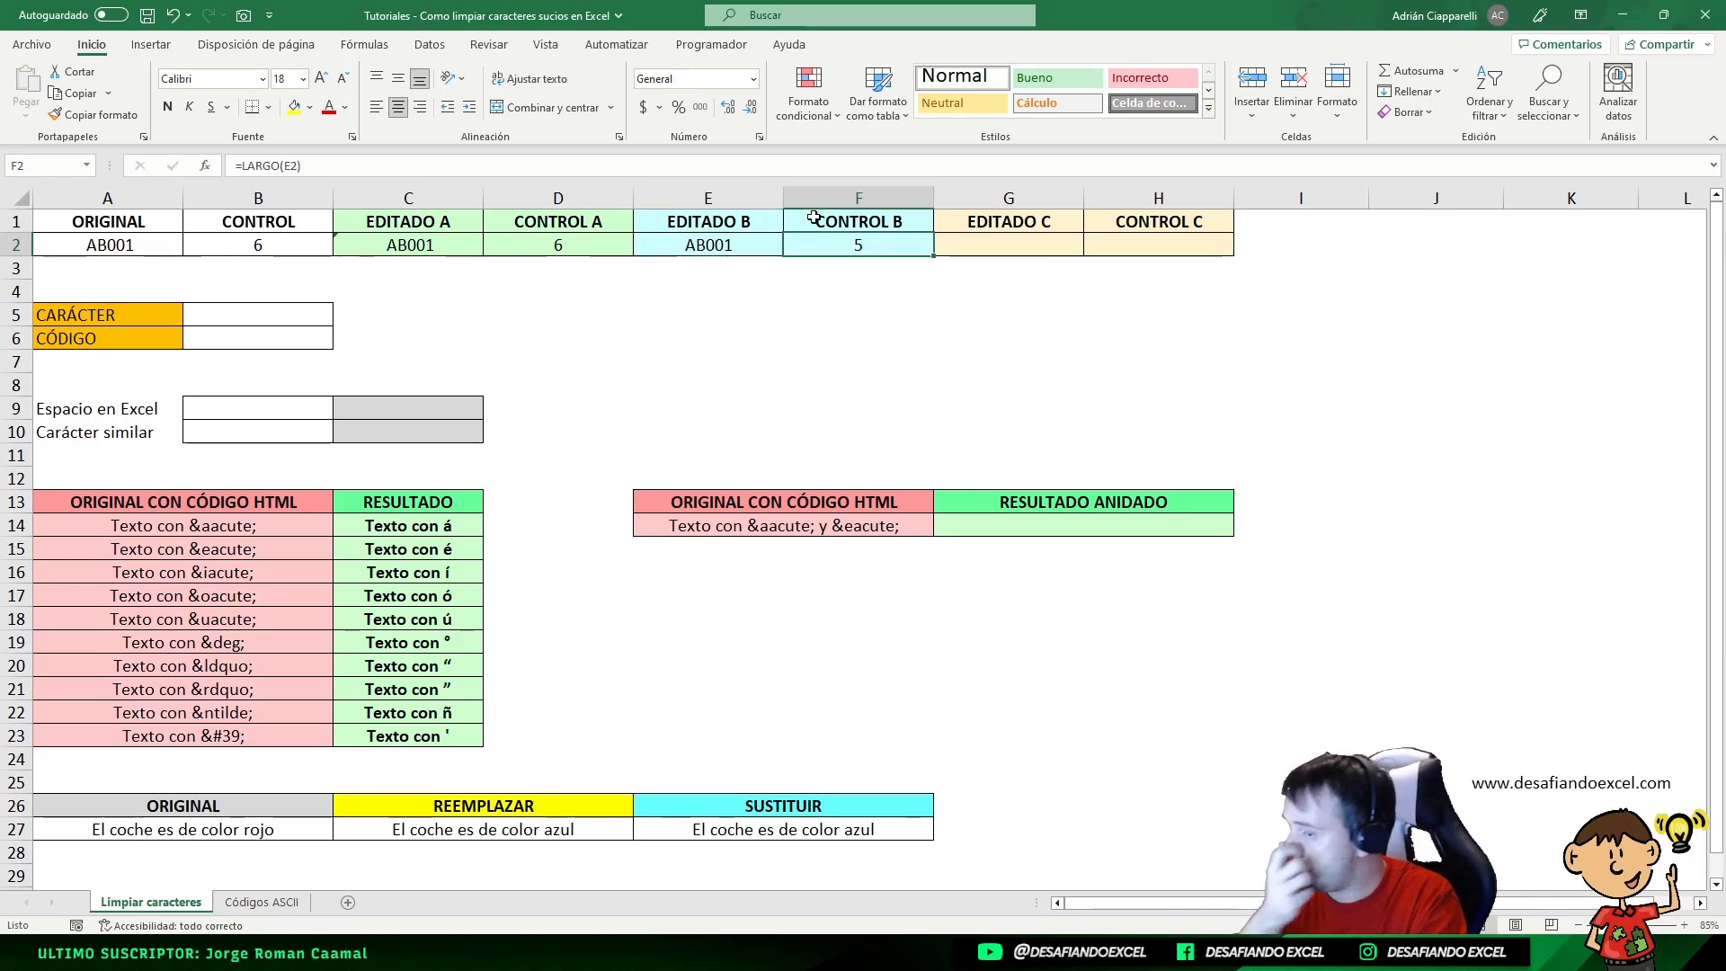
- Enter =DERECHA(A2;LARGO(DERECHA(A2;LARGO(A2)-1))) in cell G2 under EDITADO C to strip the first character of the original text
left_click(1052, 246)
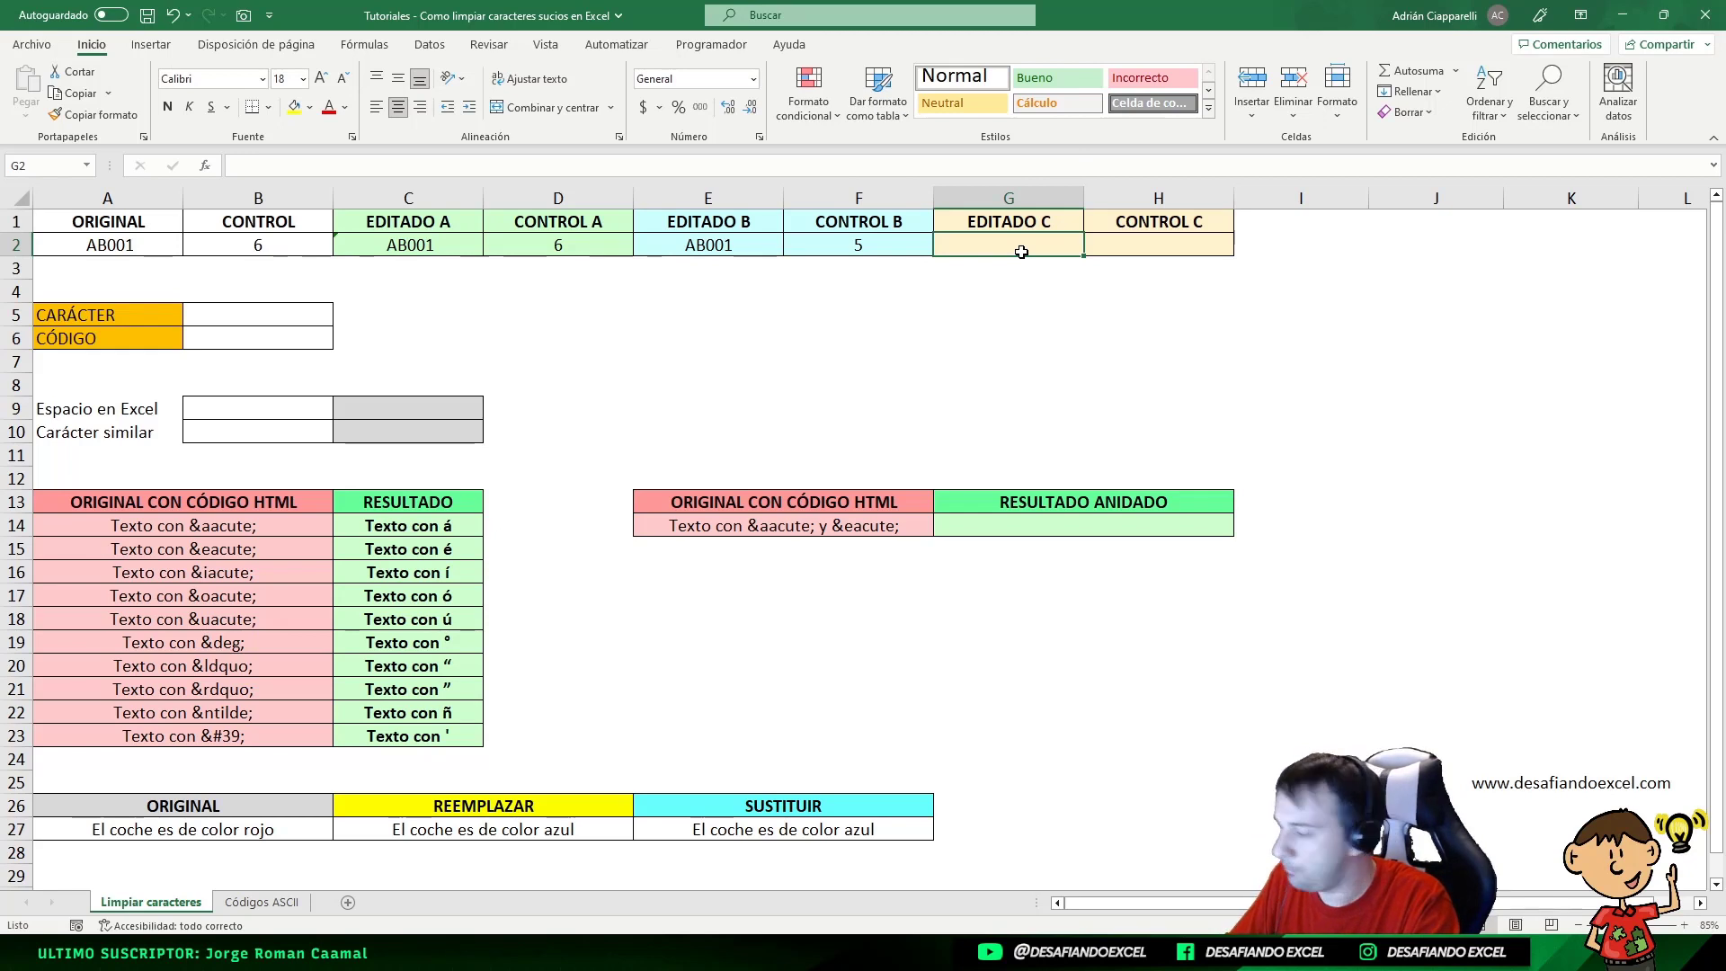
type("=")
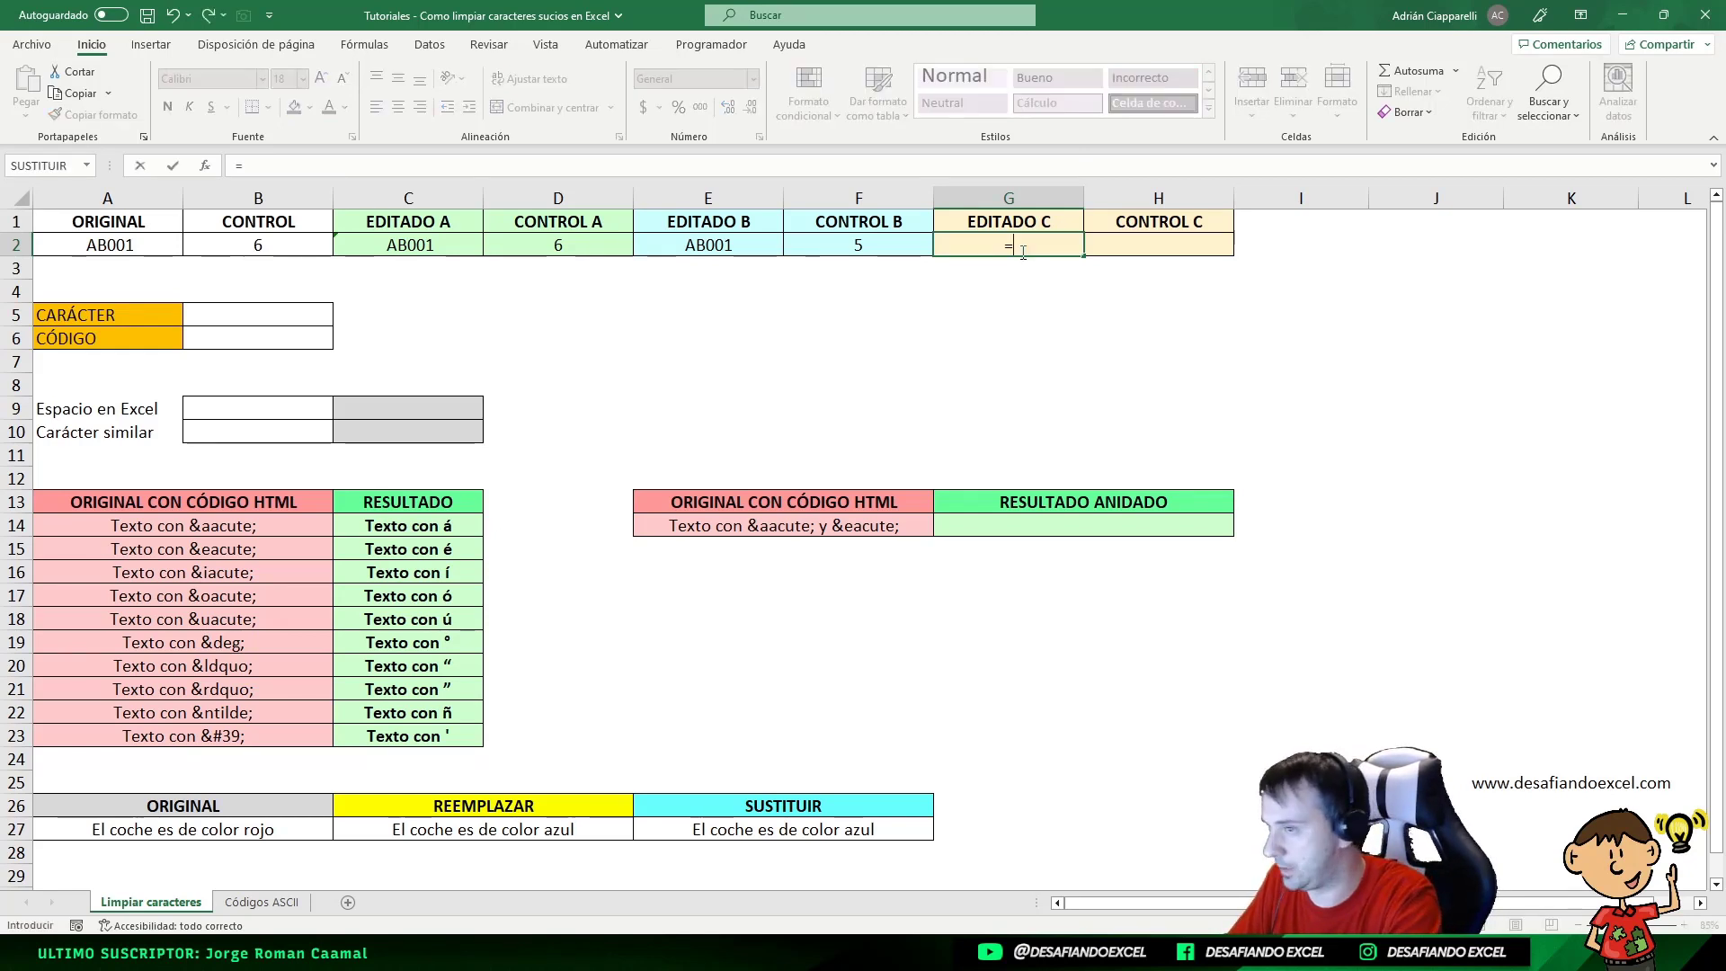
type("DERE")
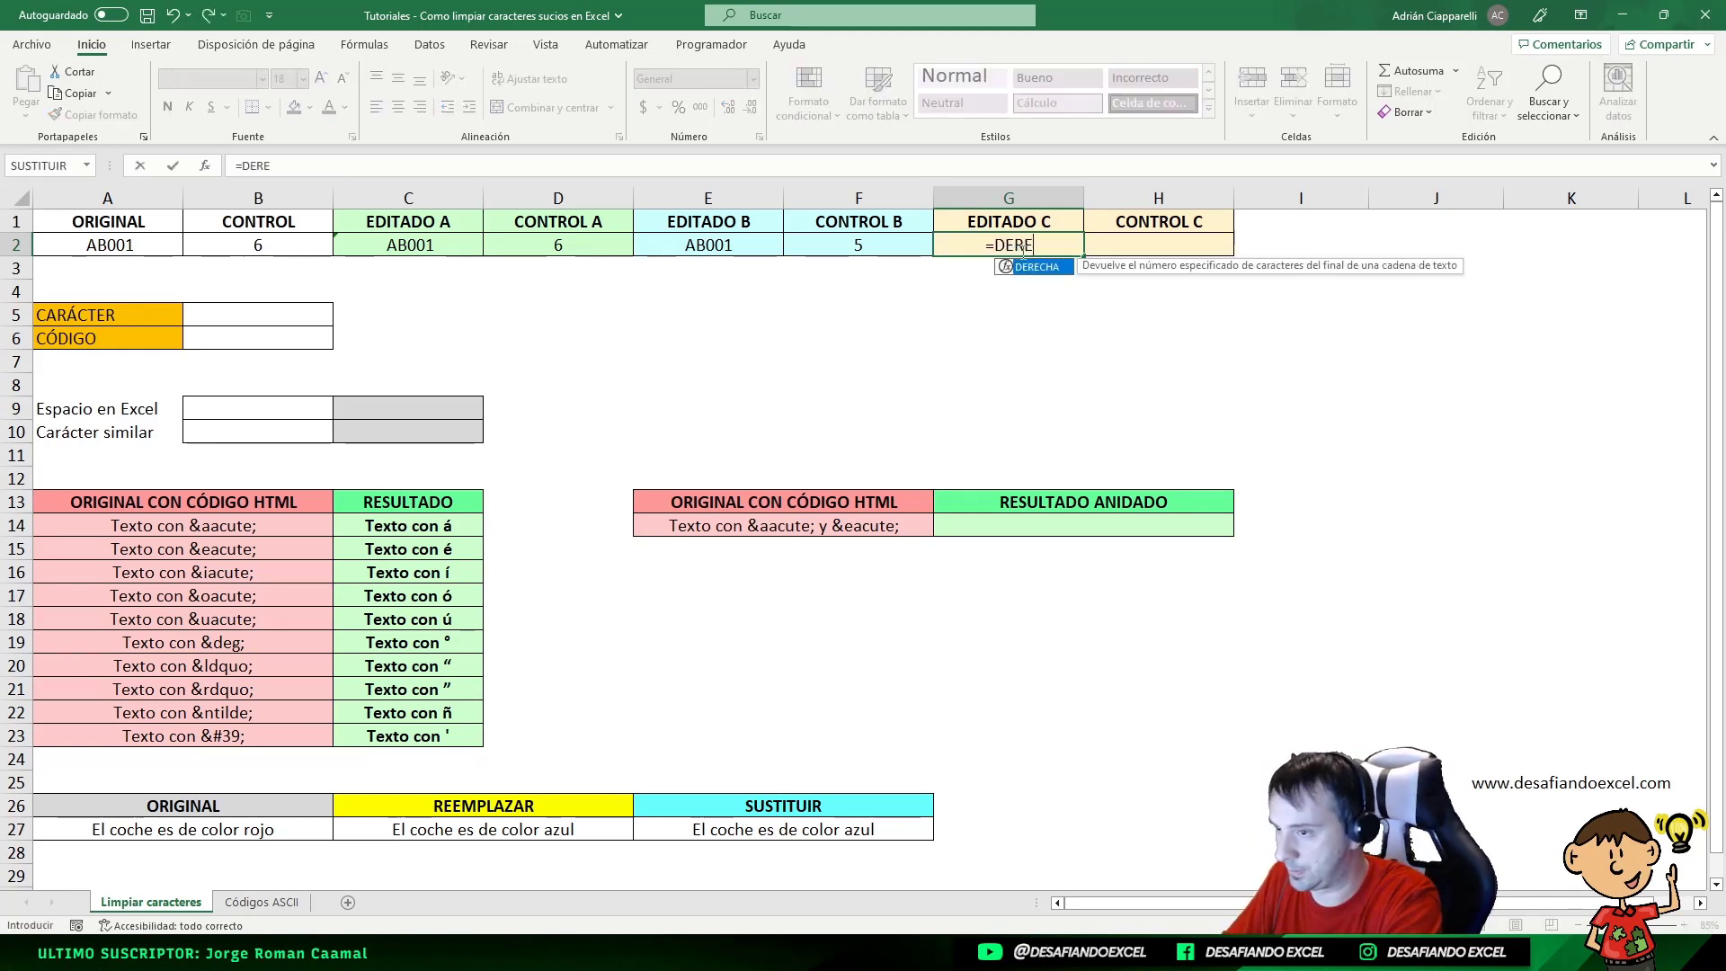
type("CHA(")
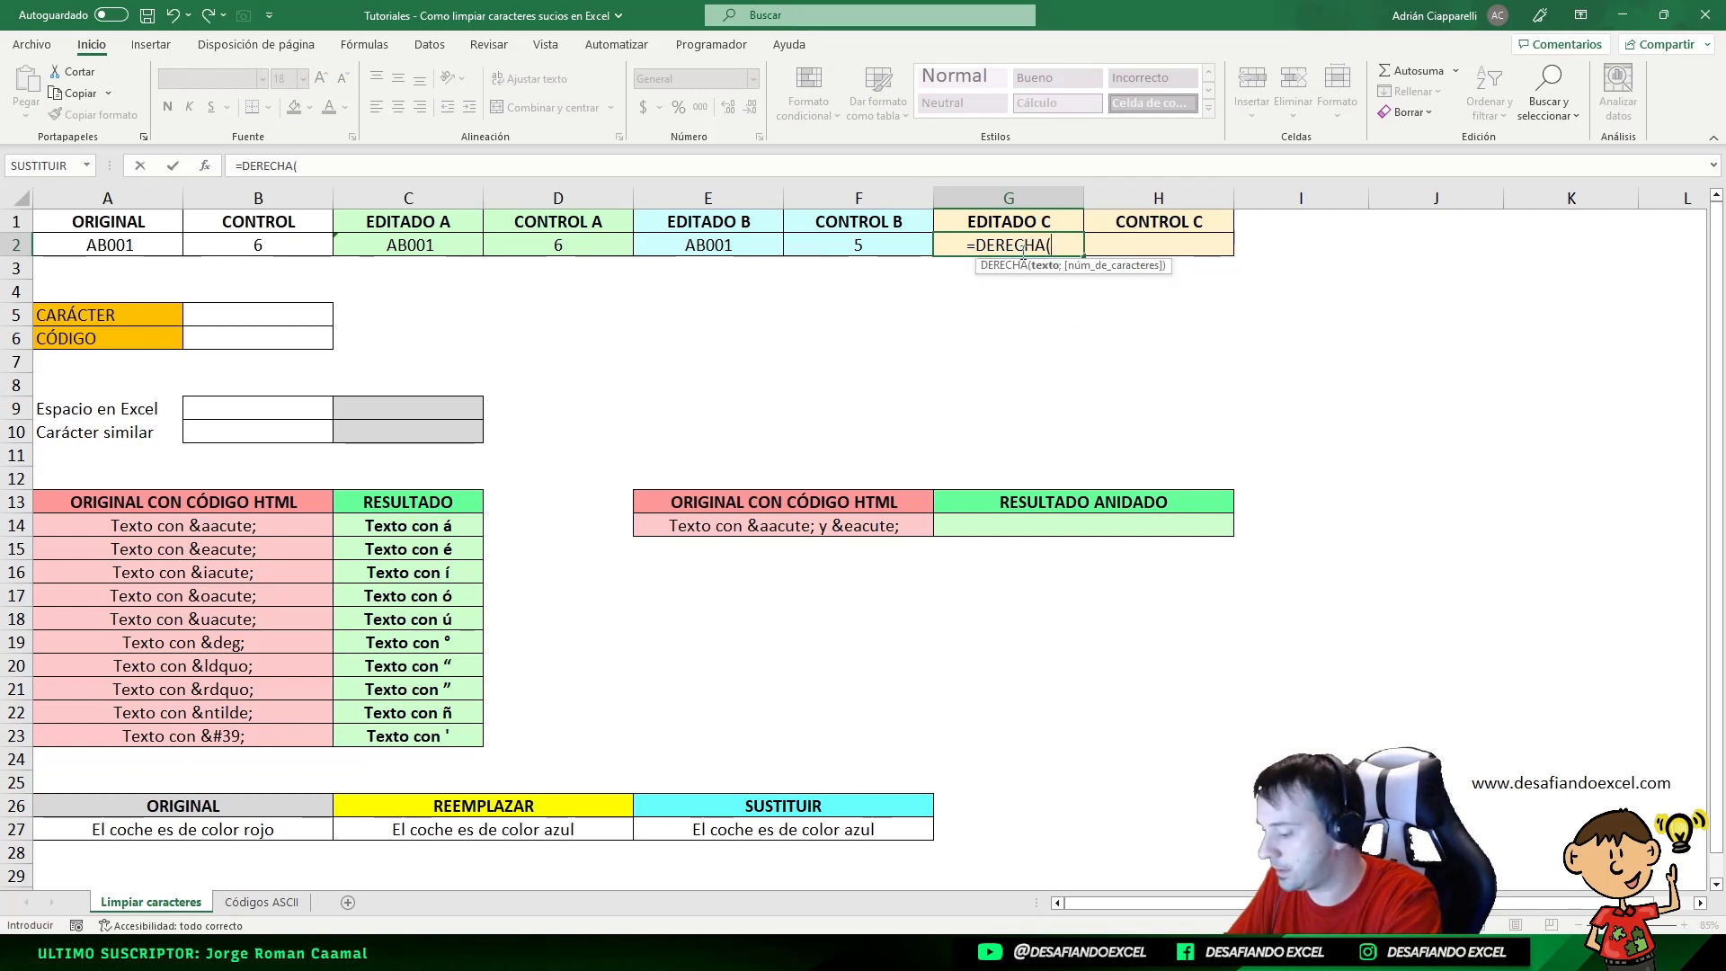
left_click(108, 244)
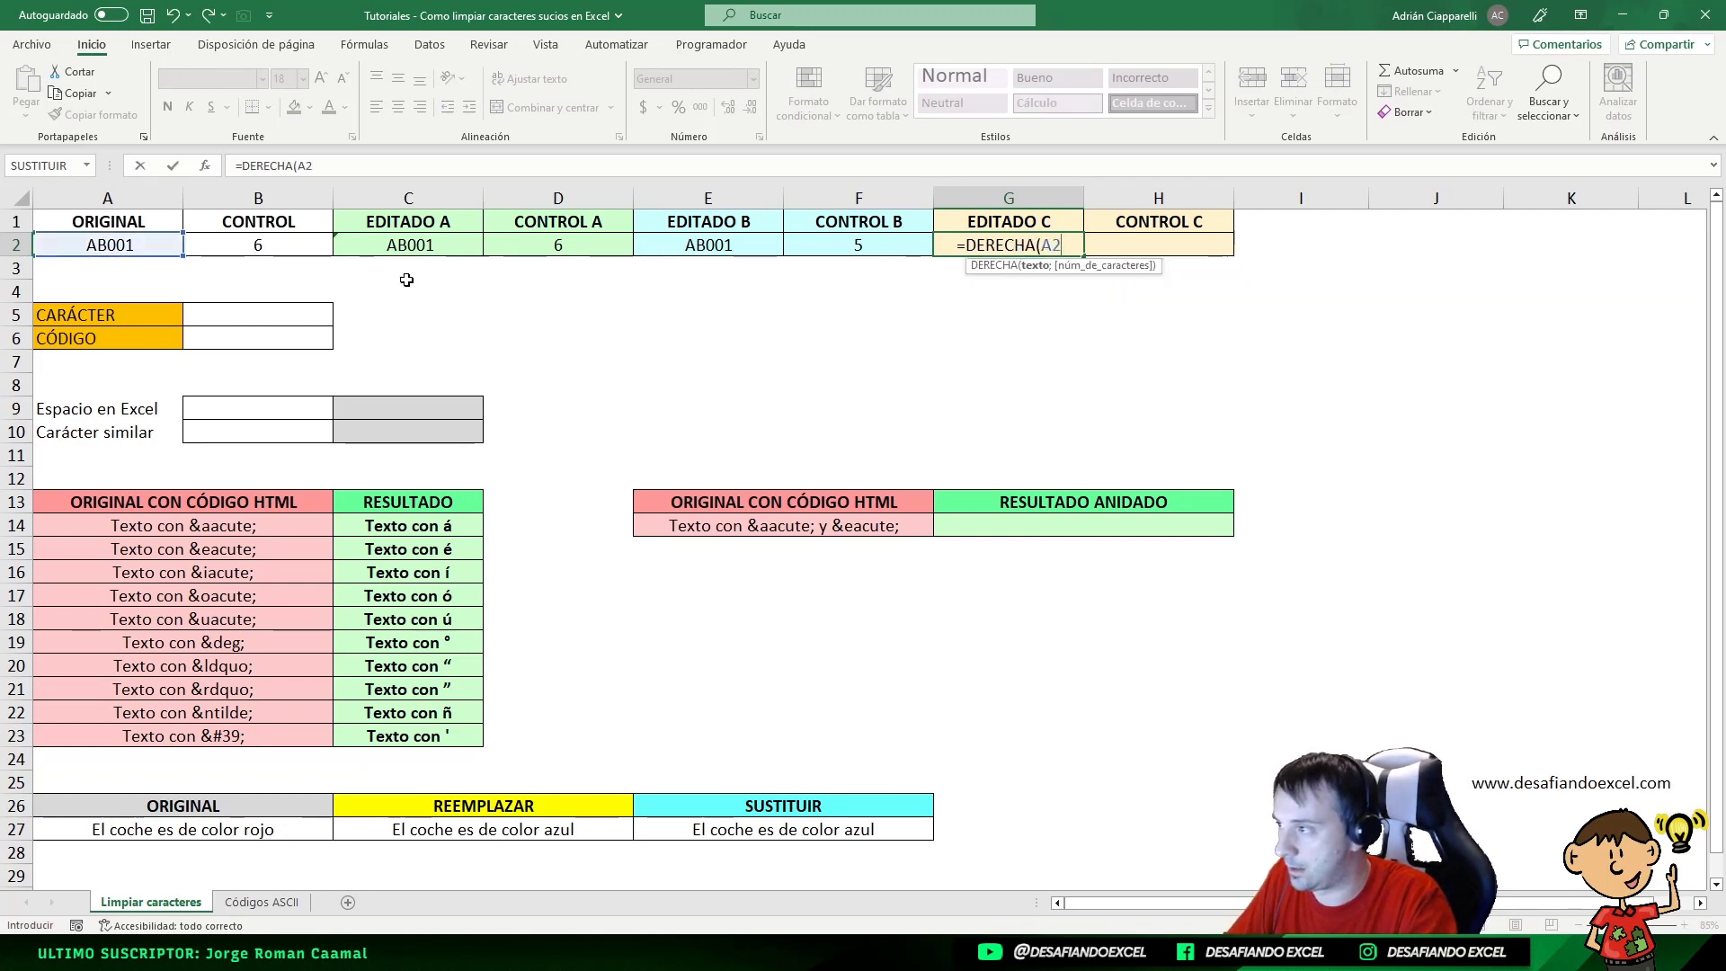
type(";")
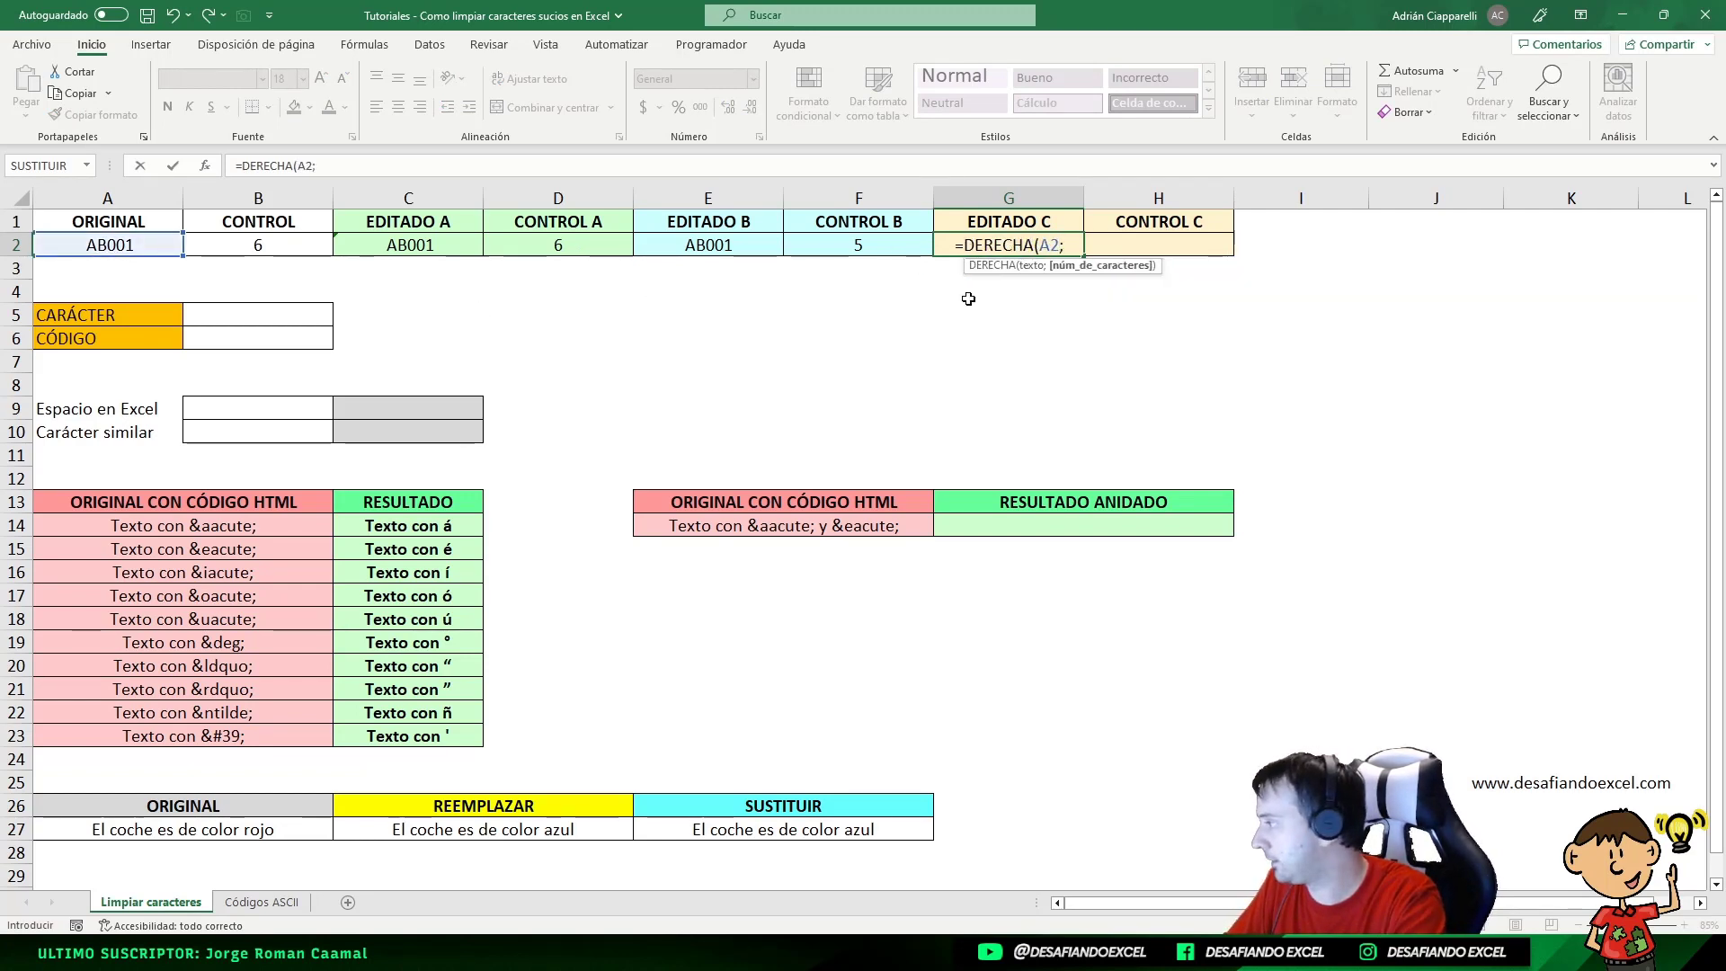
type("LARGO")
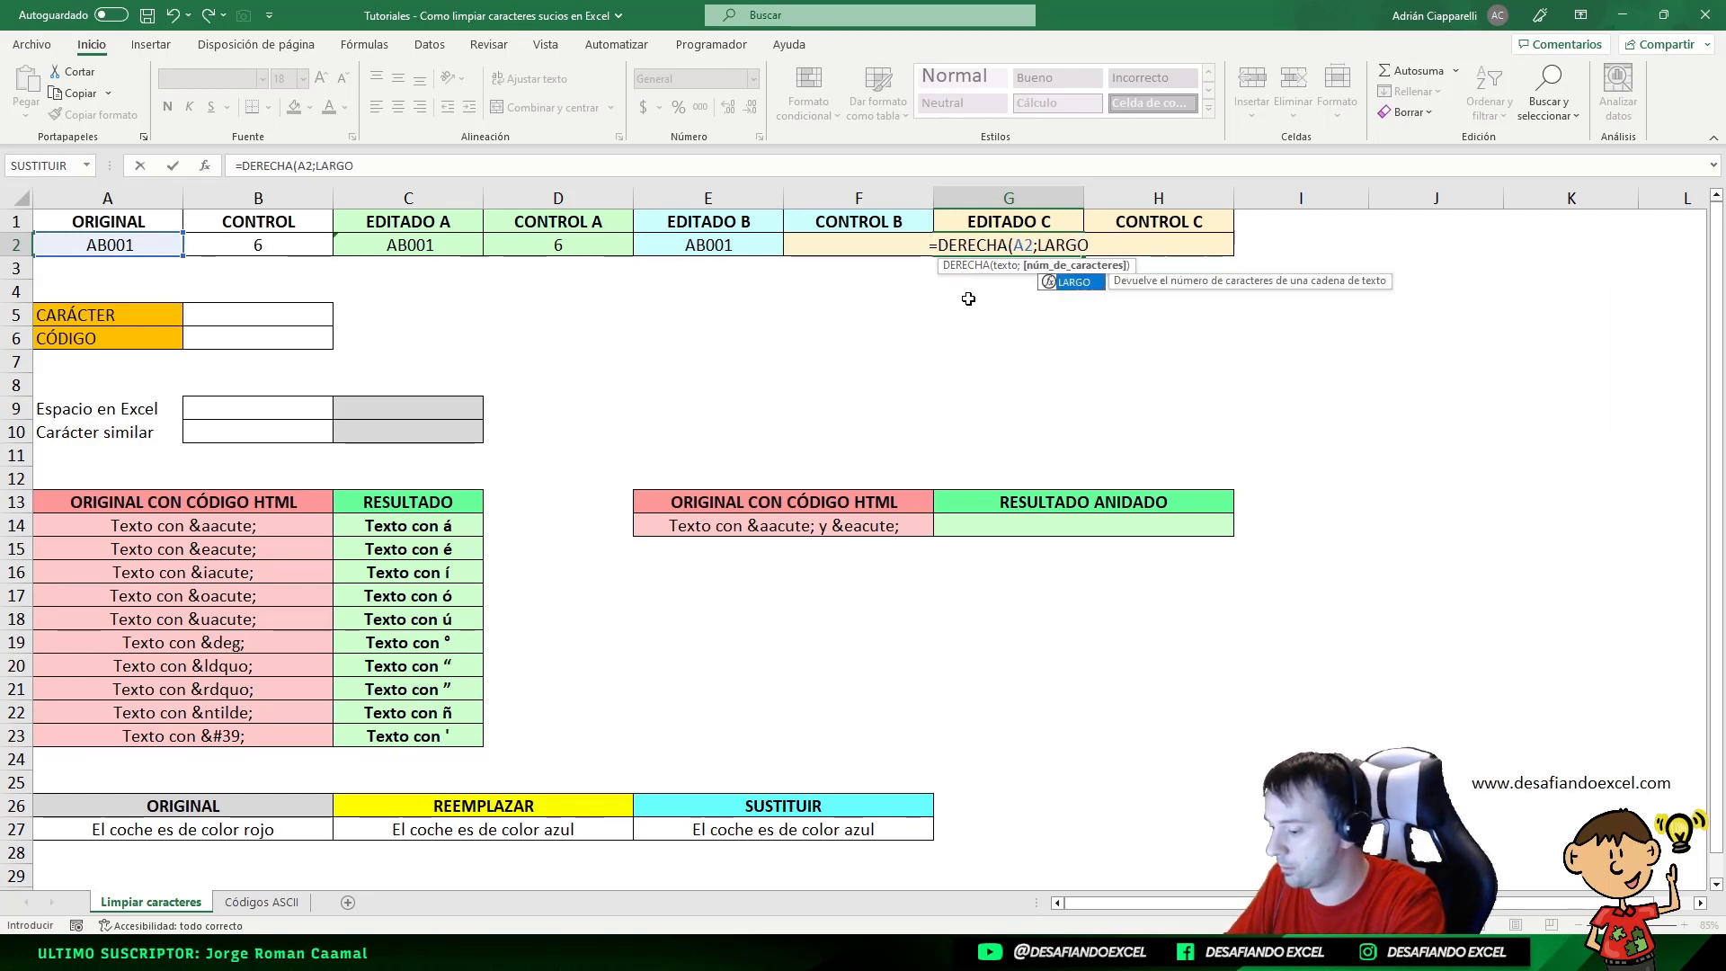
type("(")
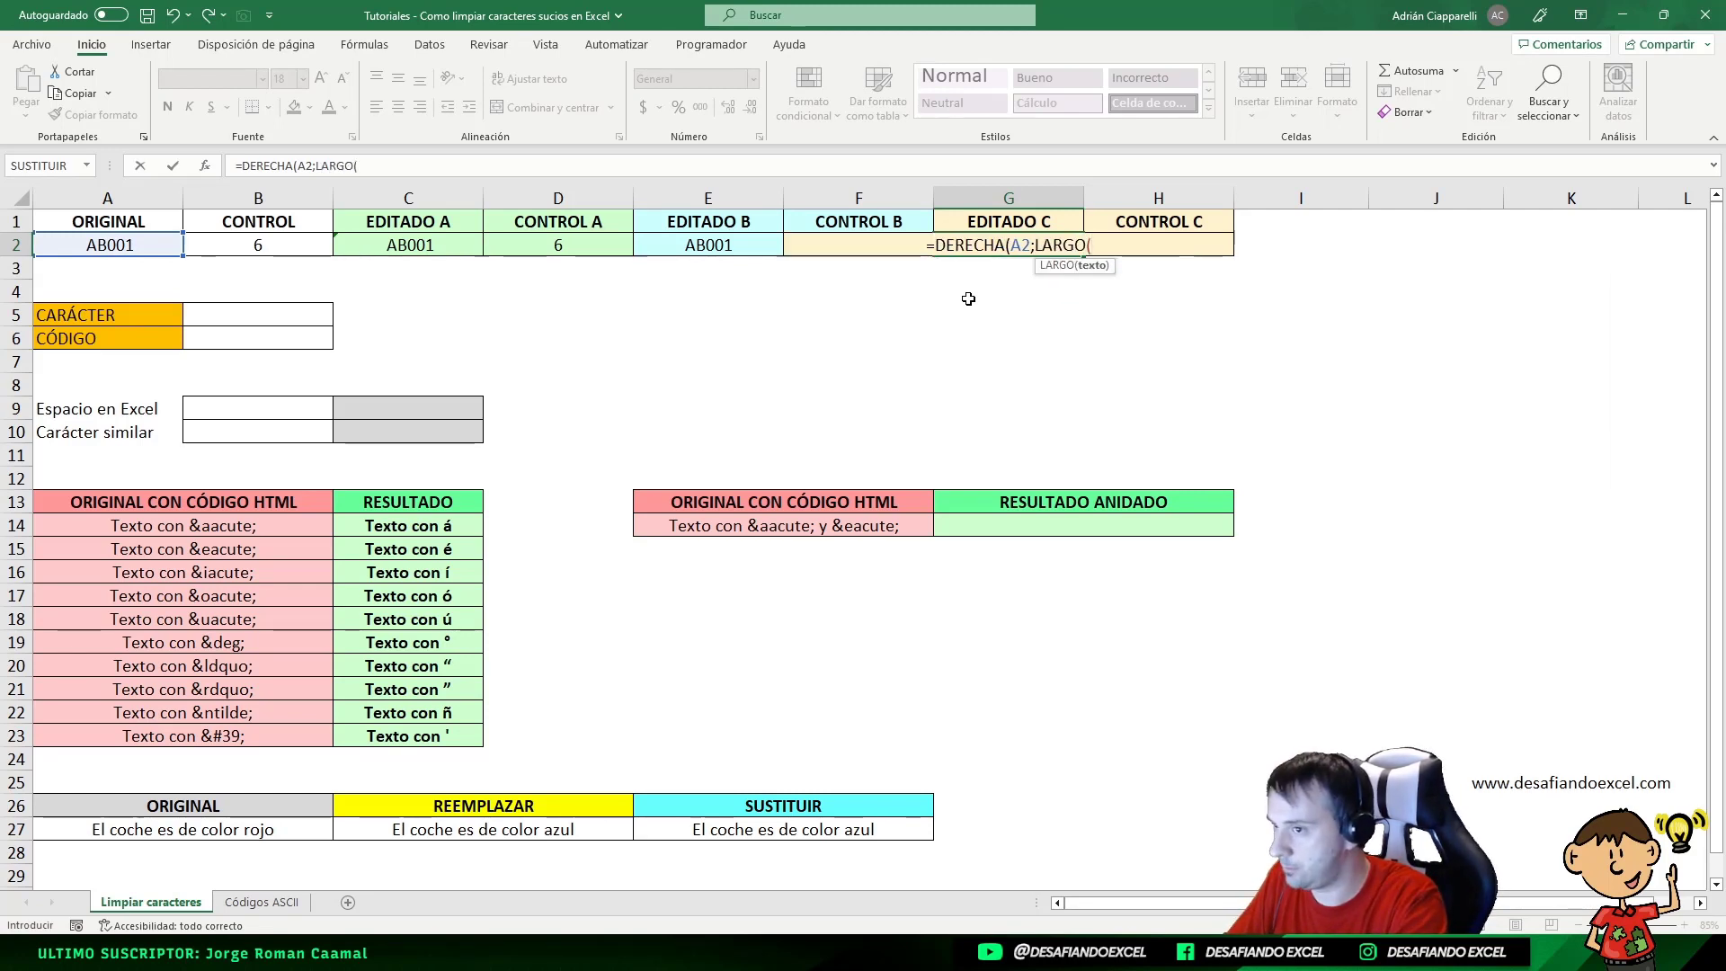
type("DERECHA")
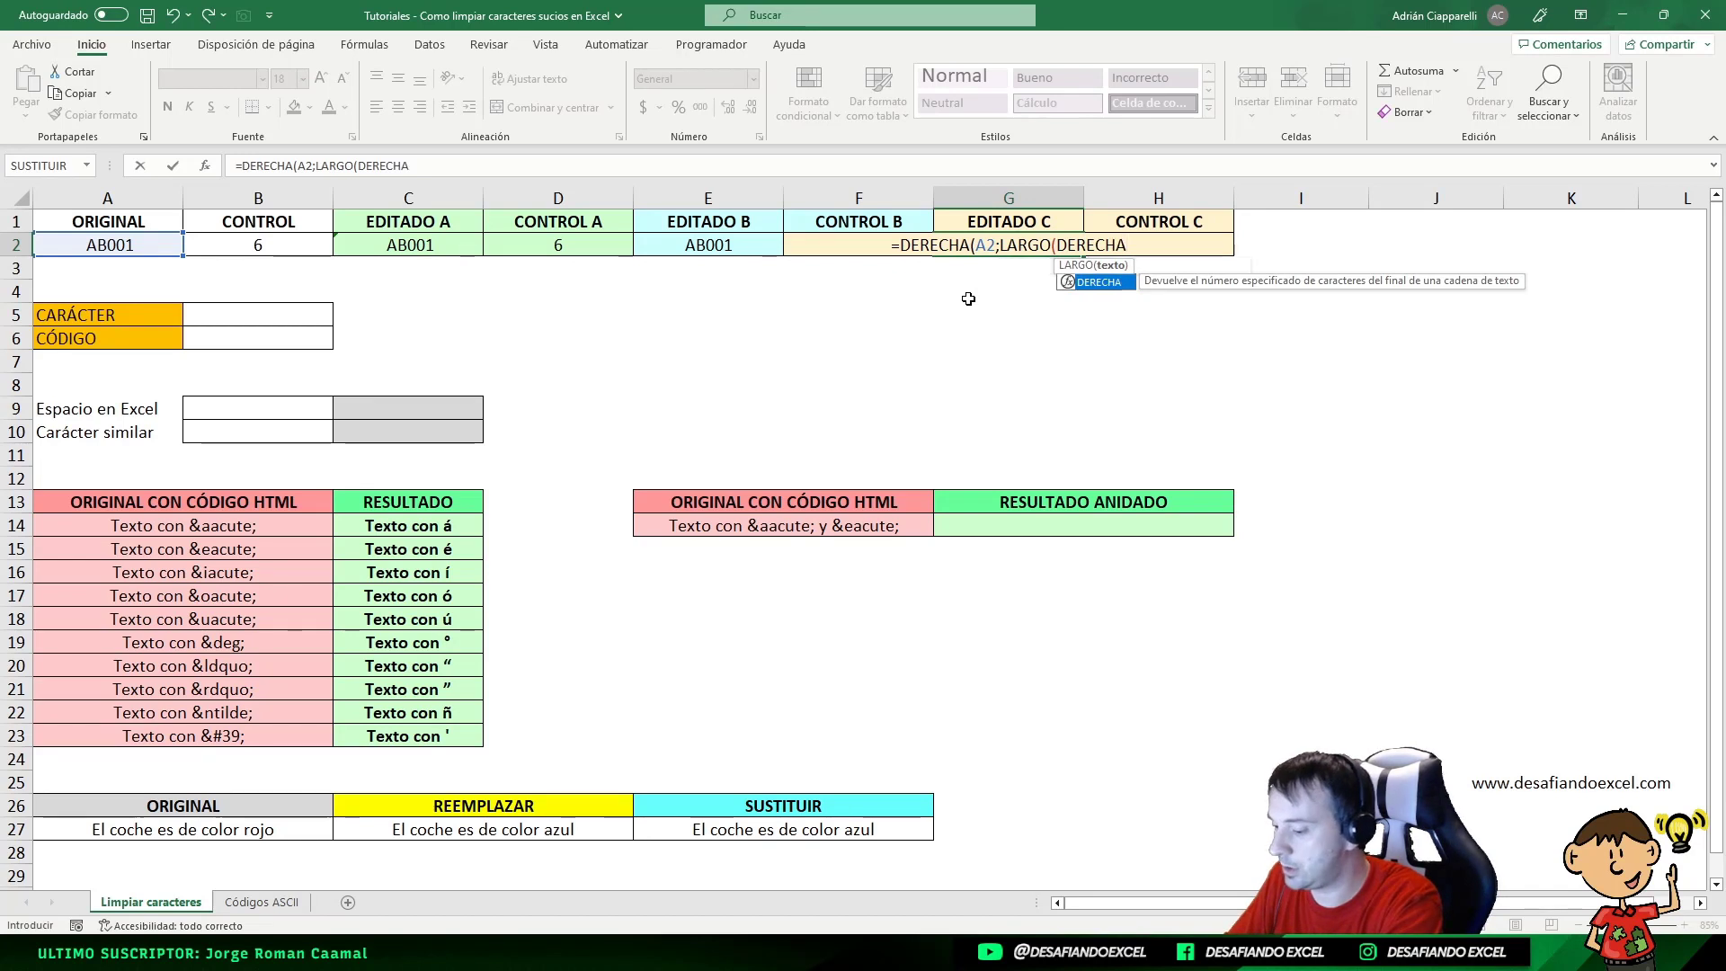
type("(A2")
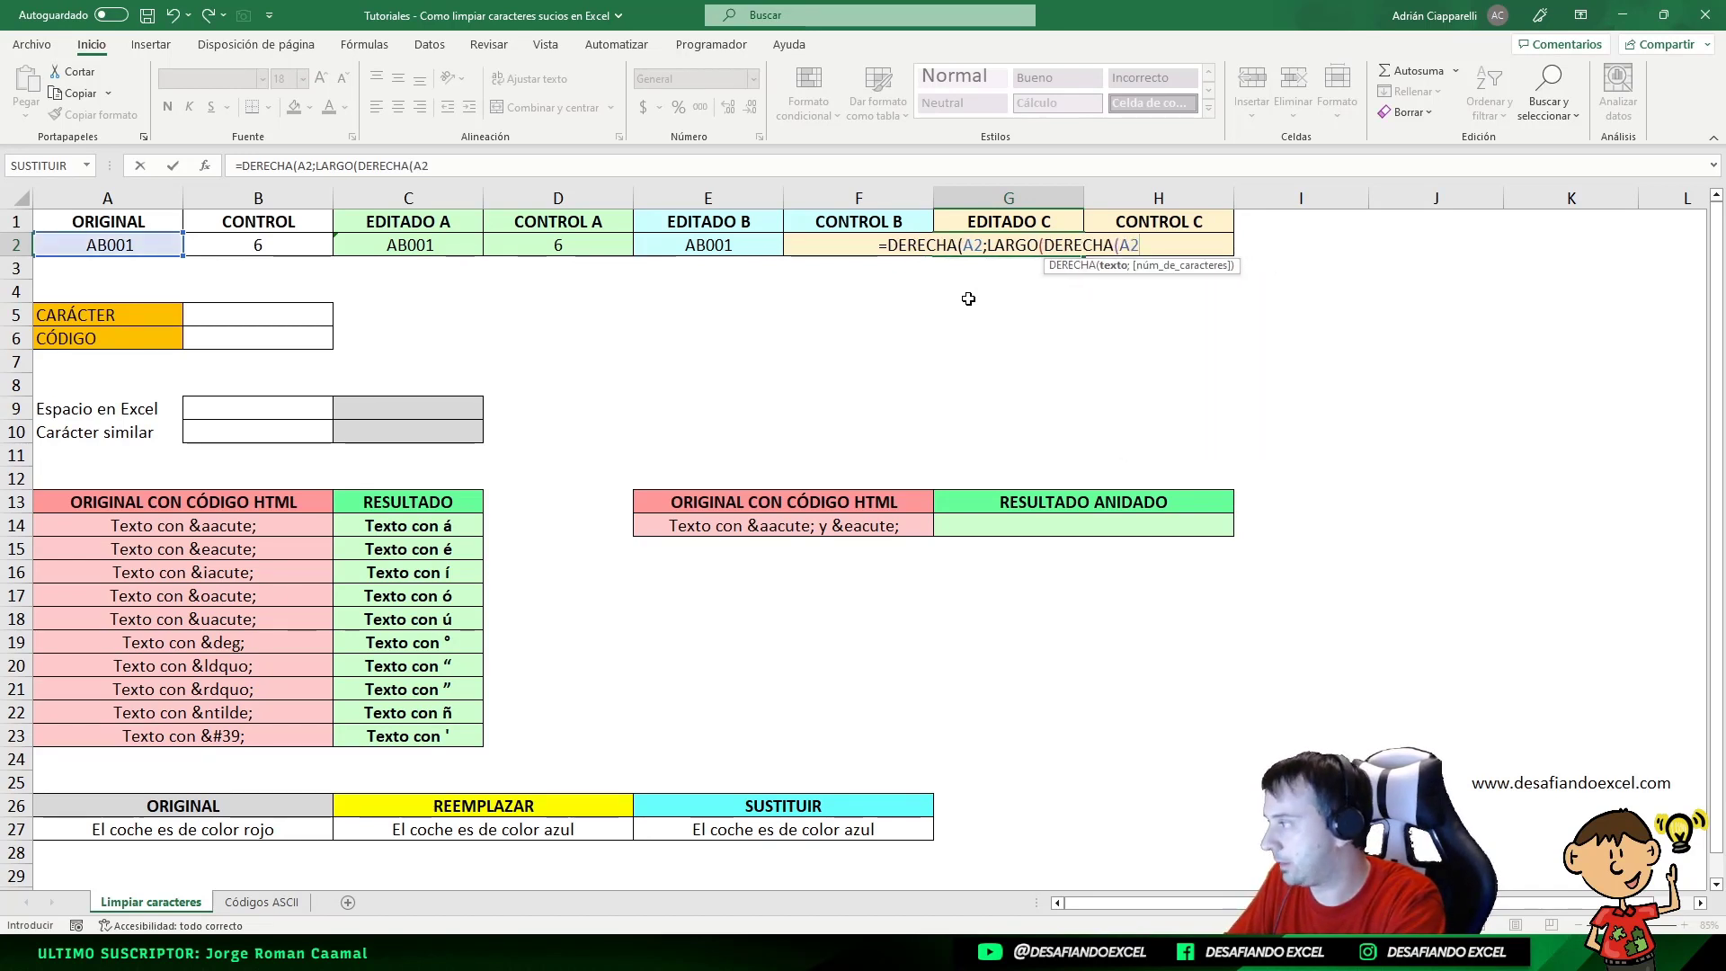
type(";LARGO")
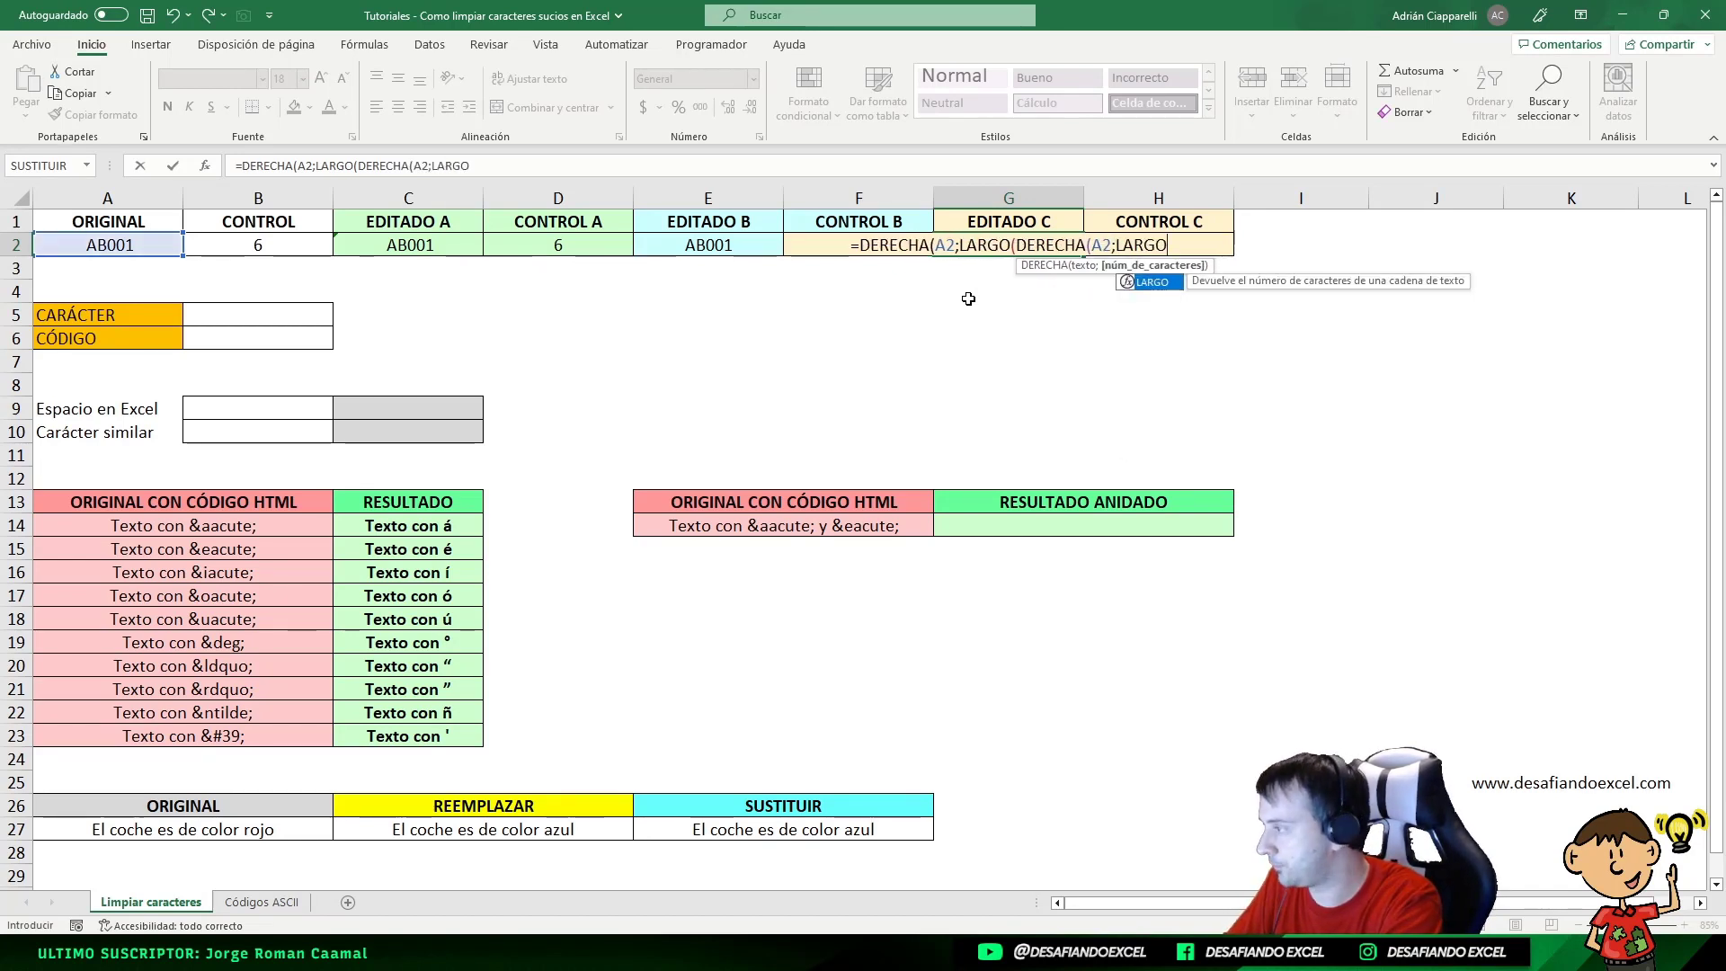
type("(A2")
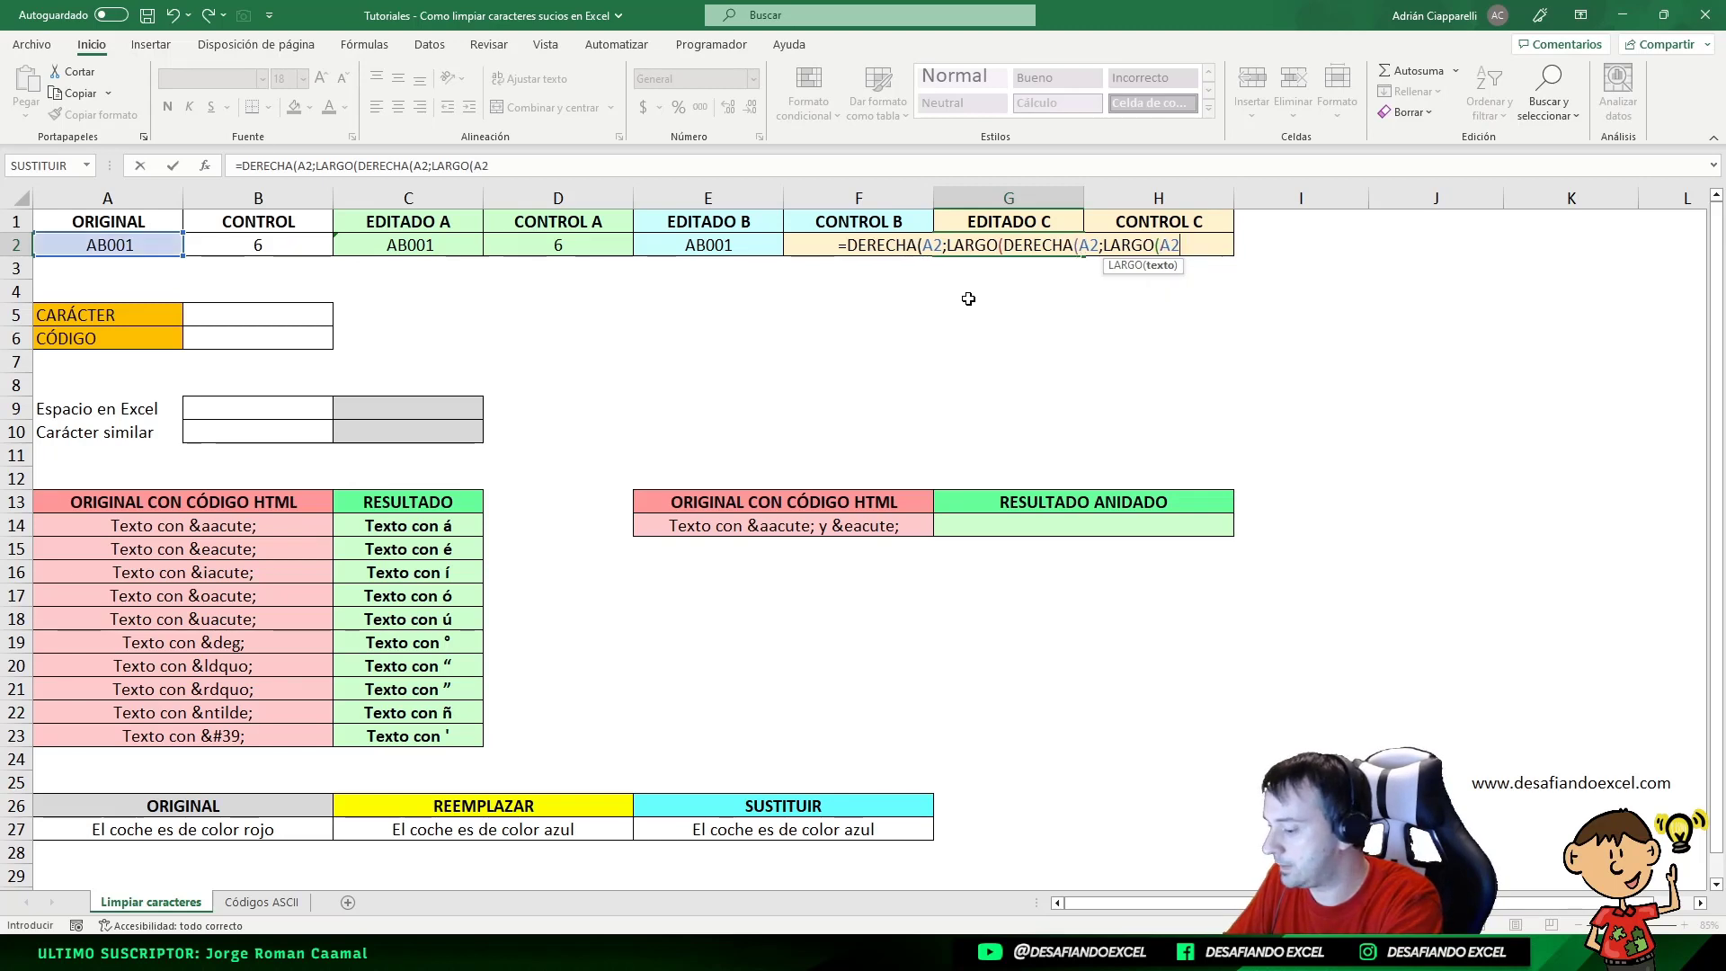
type(")")
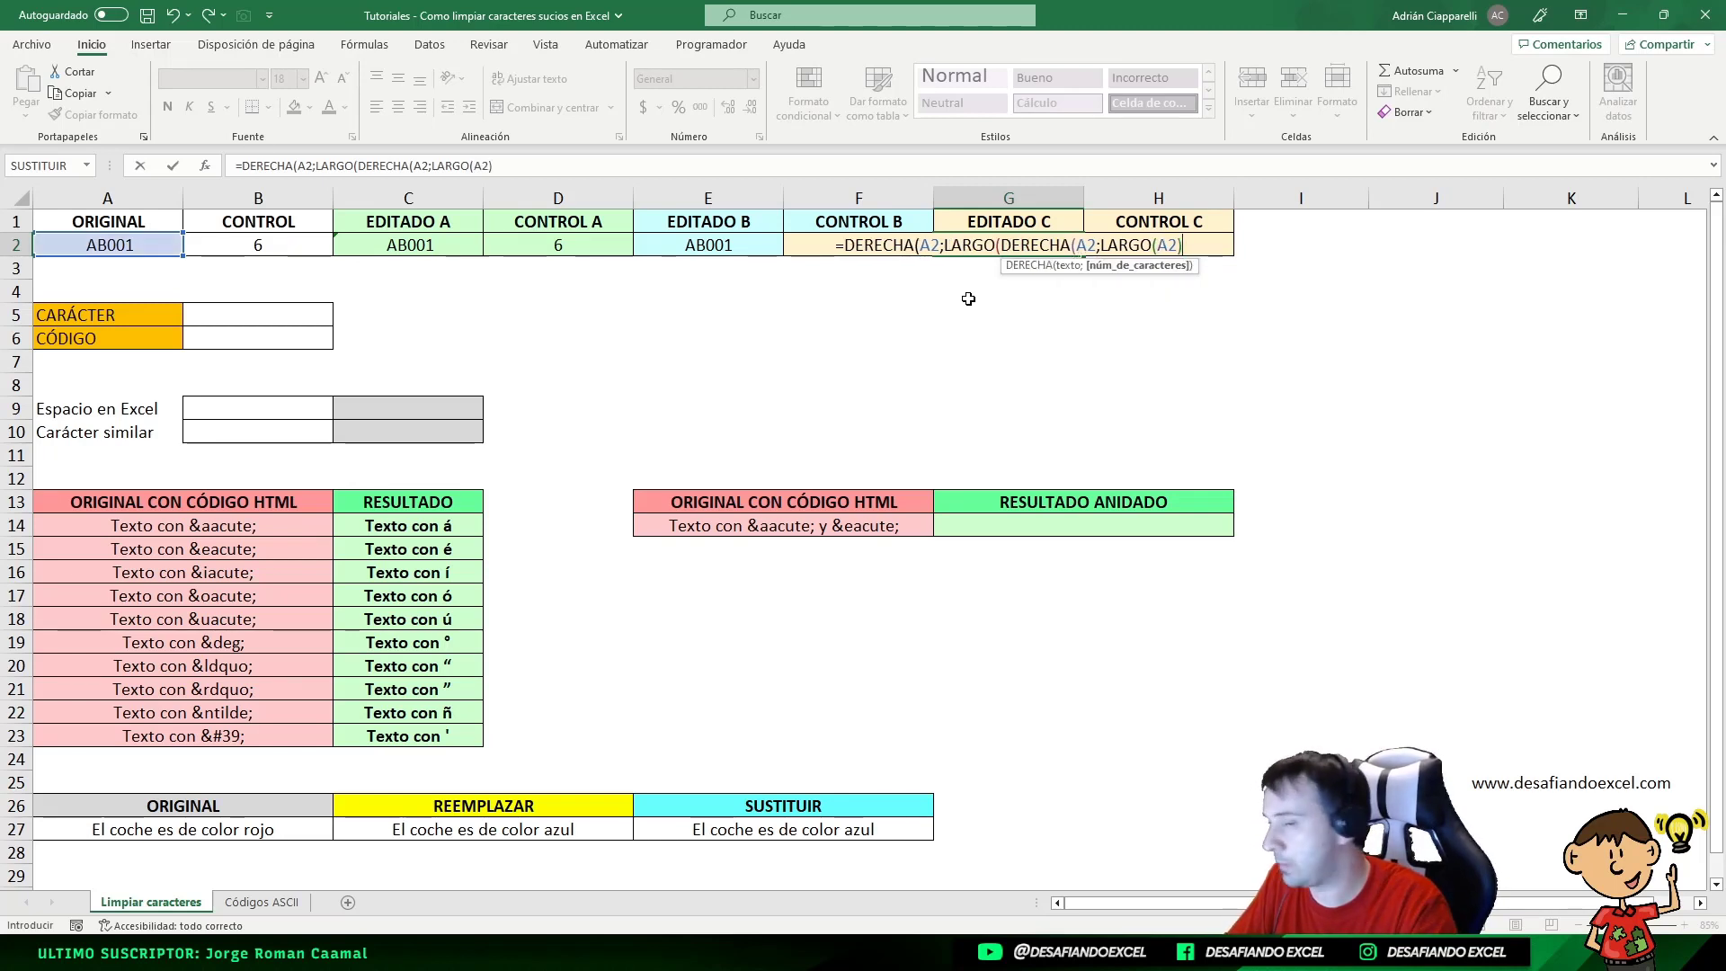
type("-1")
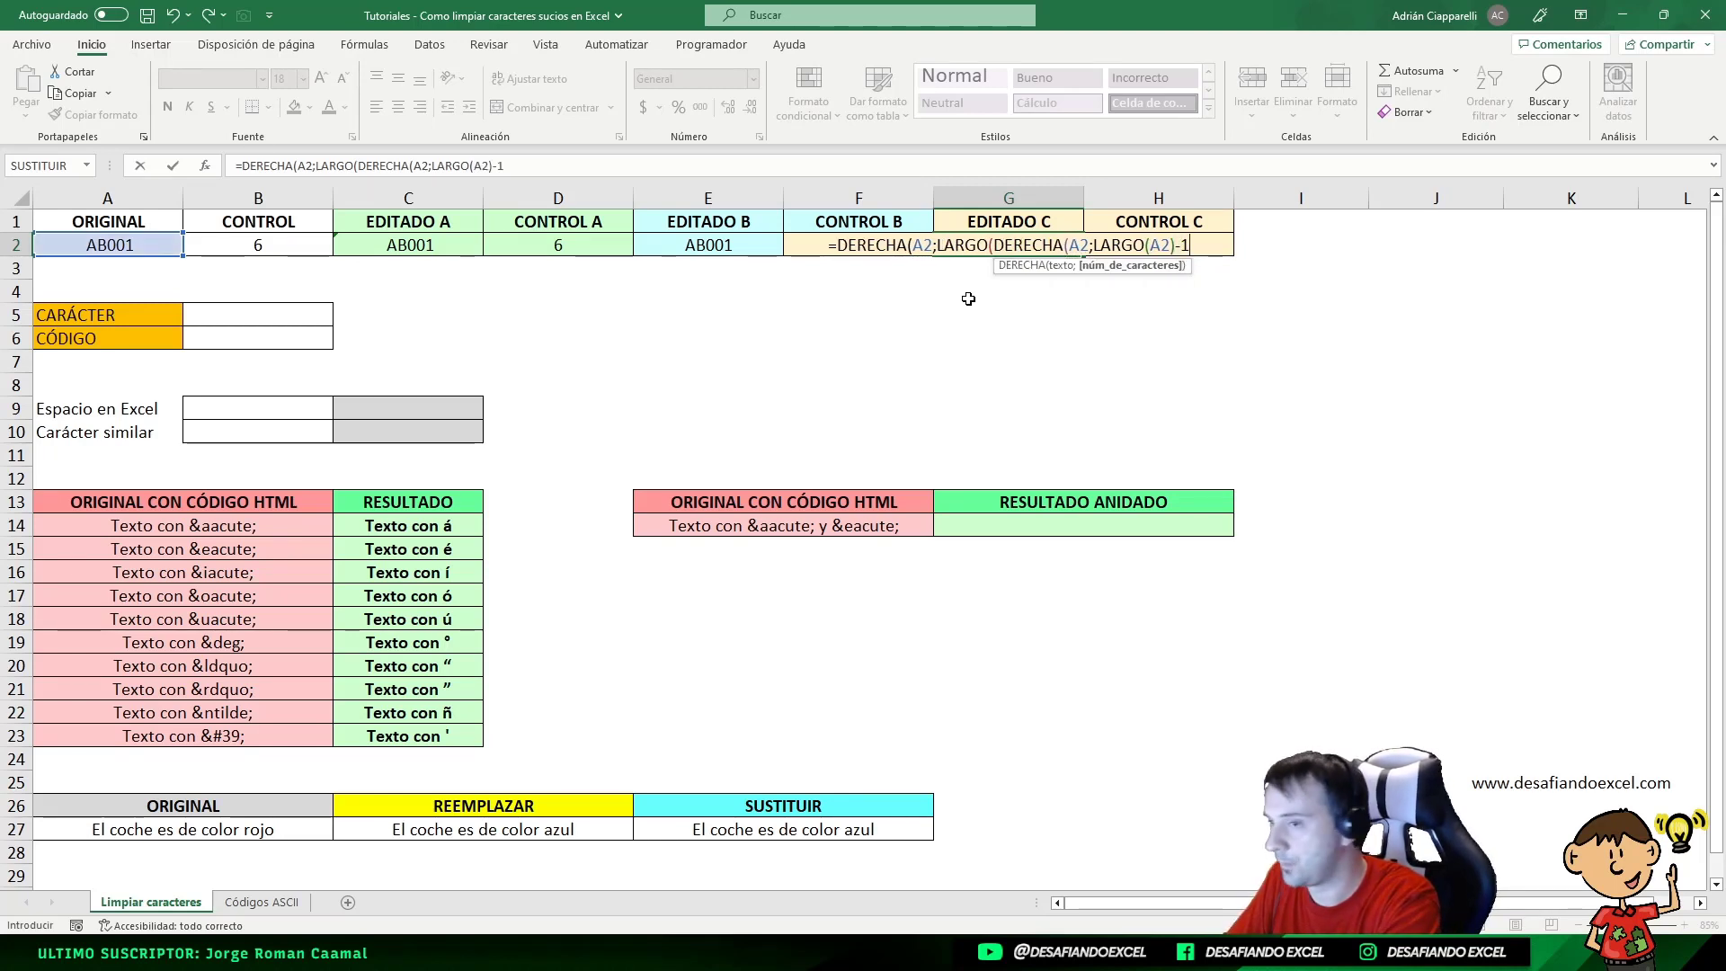
type(")))")
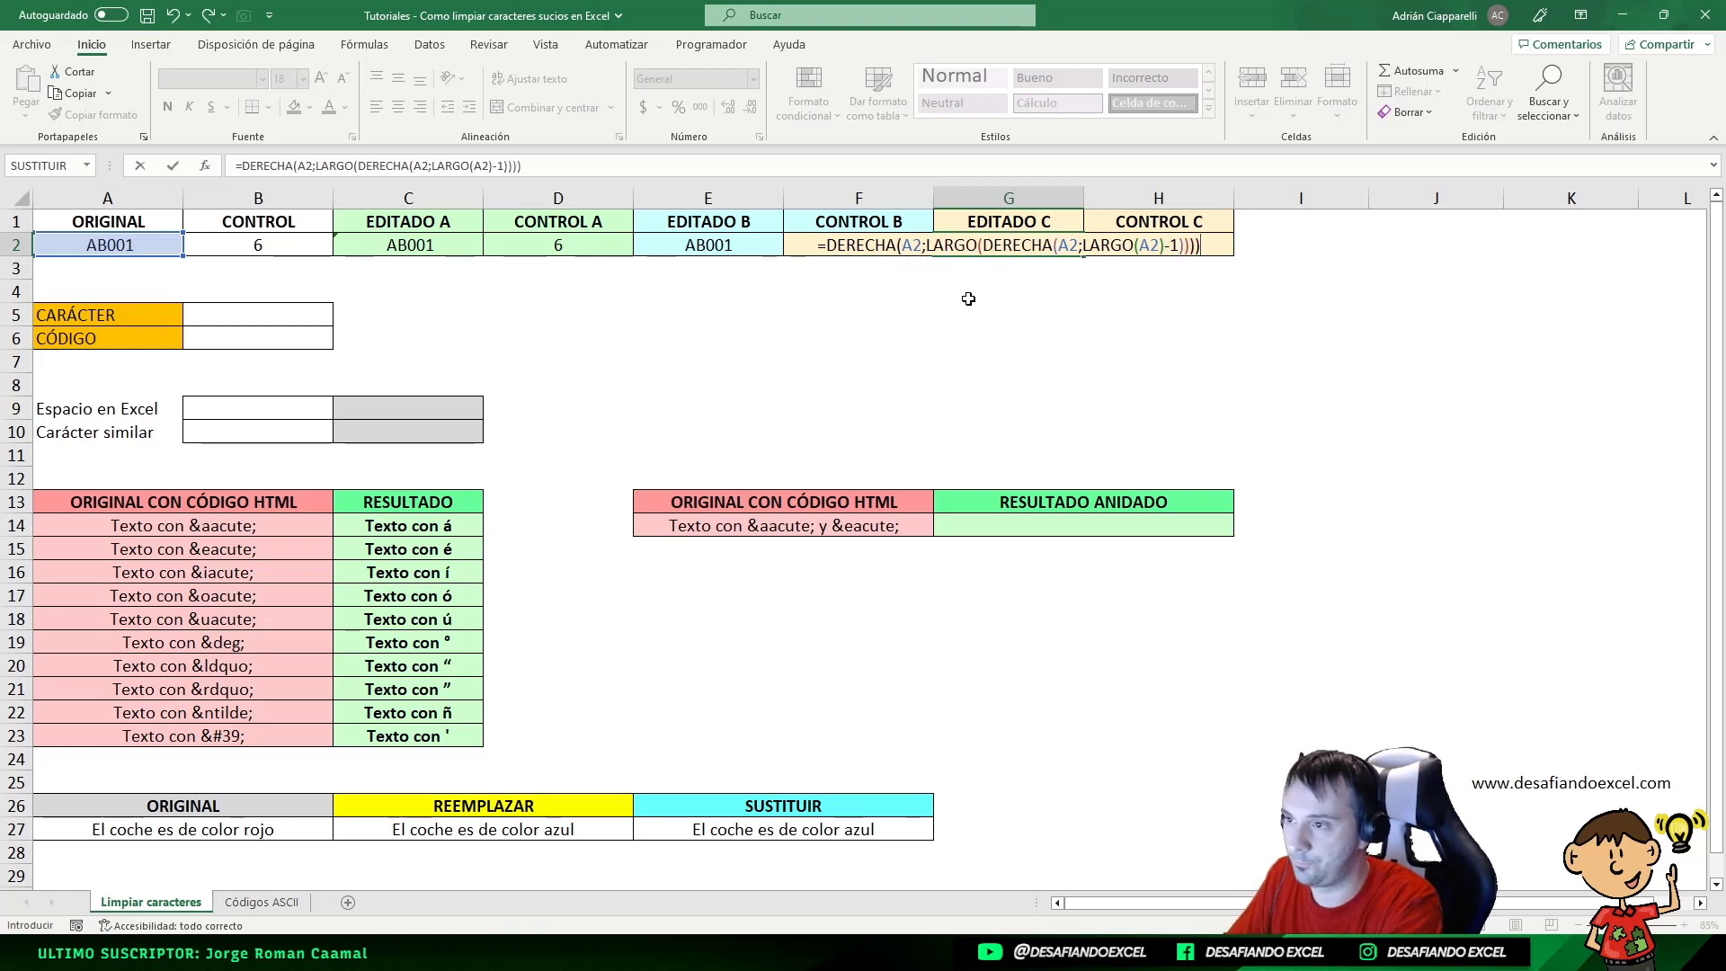
key("BackSpace")
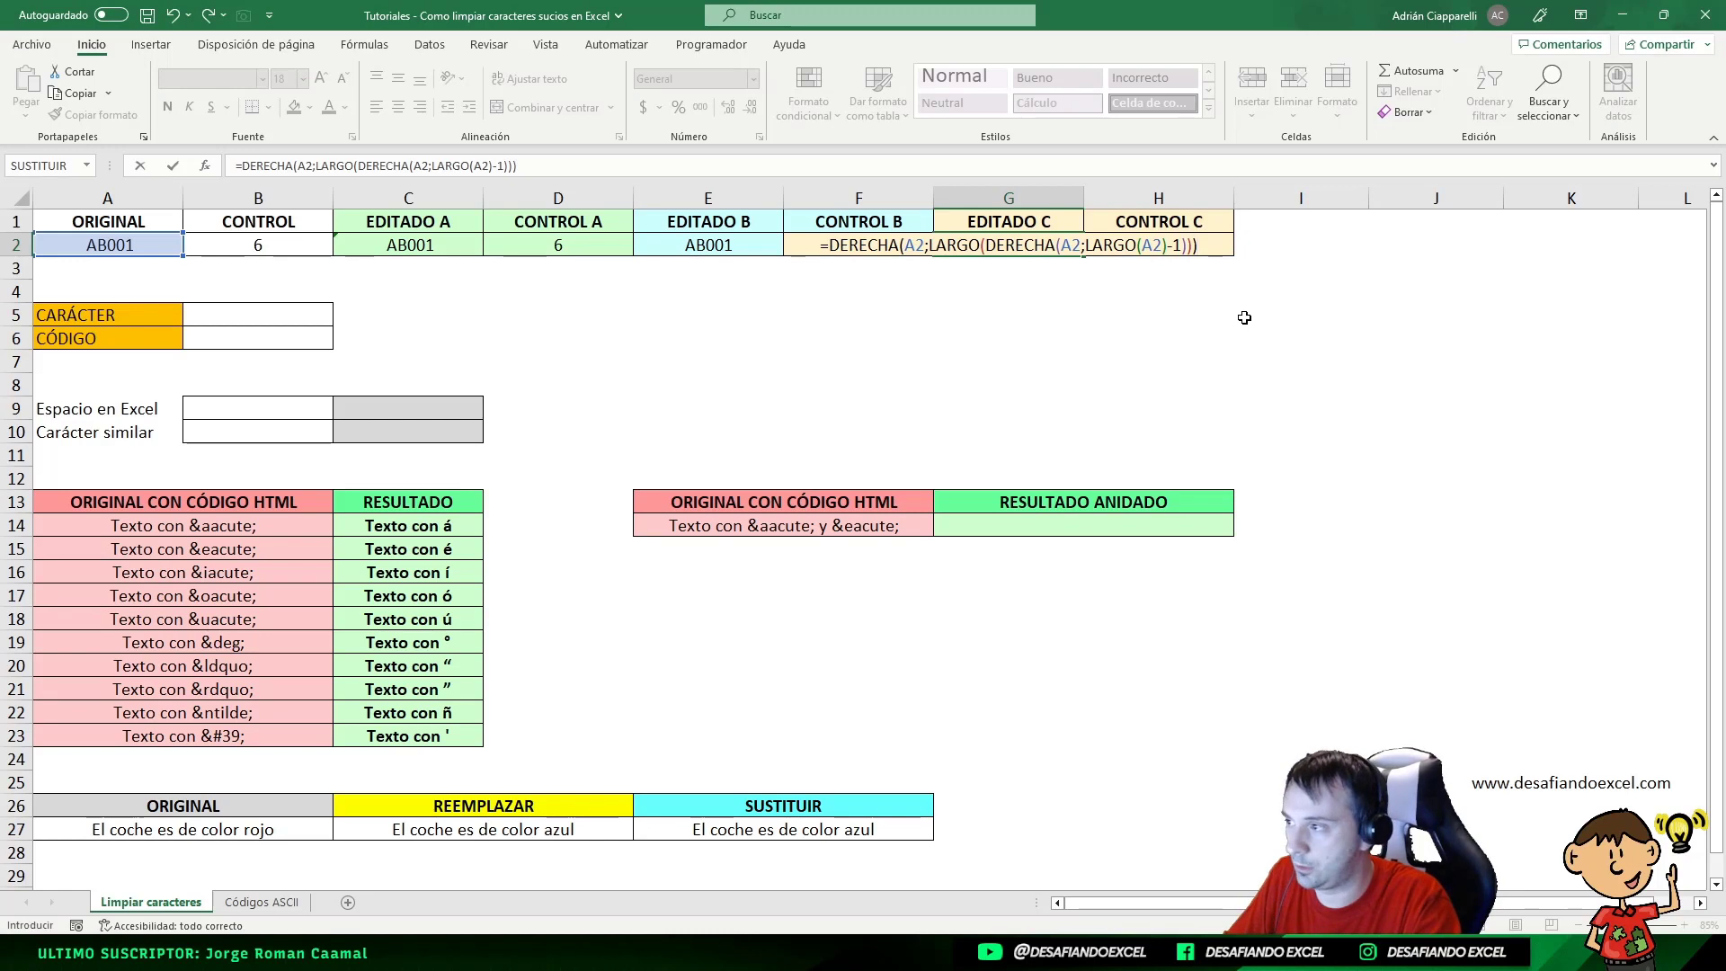
key("Return")
left_click(958, 246)
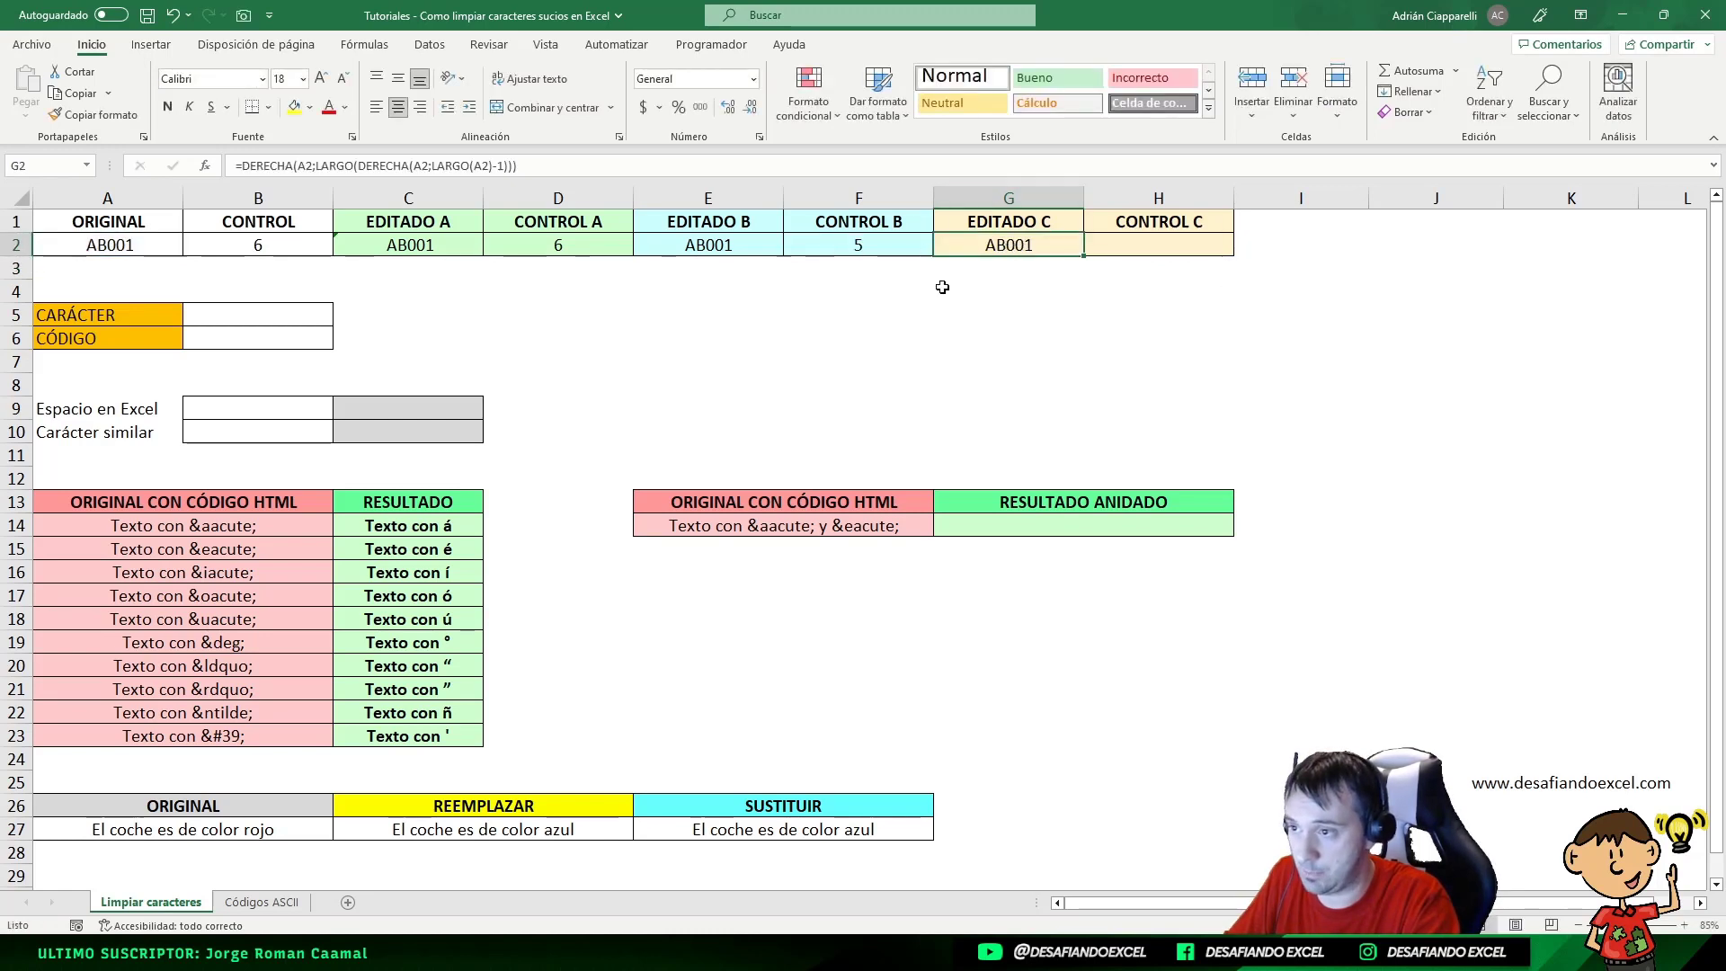
- Enter =LARGO(G2) in cell H2 under CONTROL C to count the characters of the EDITADO C text
left_click(1135, 249)
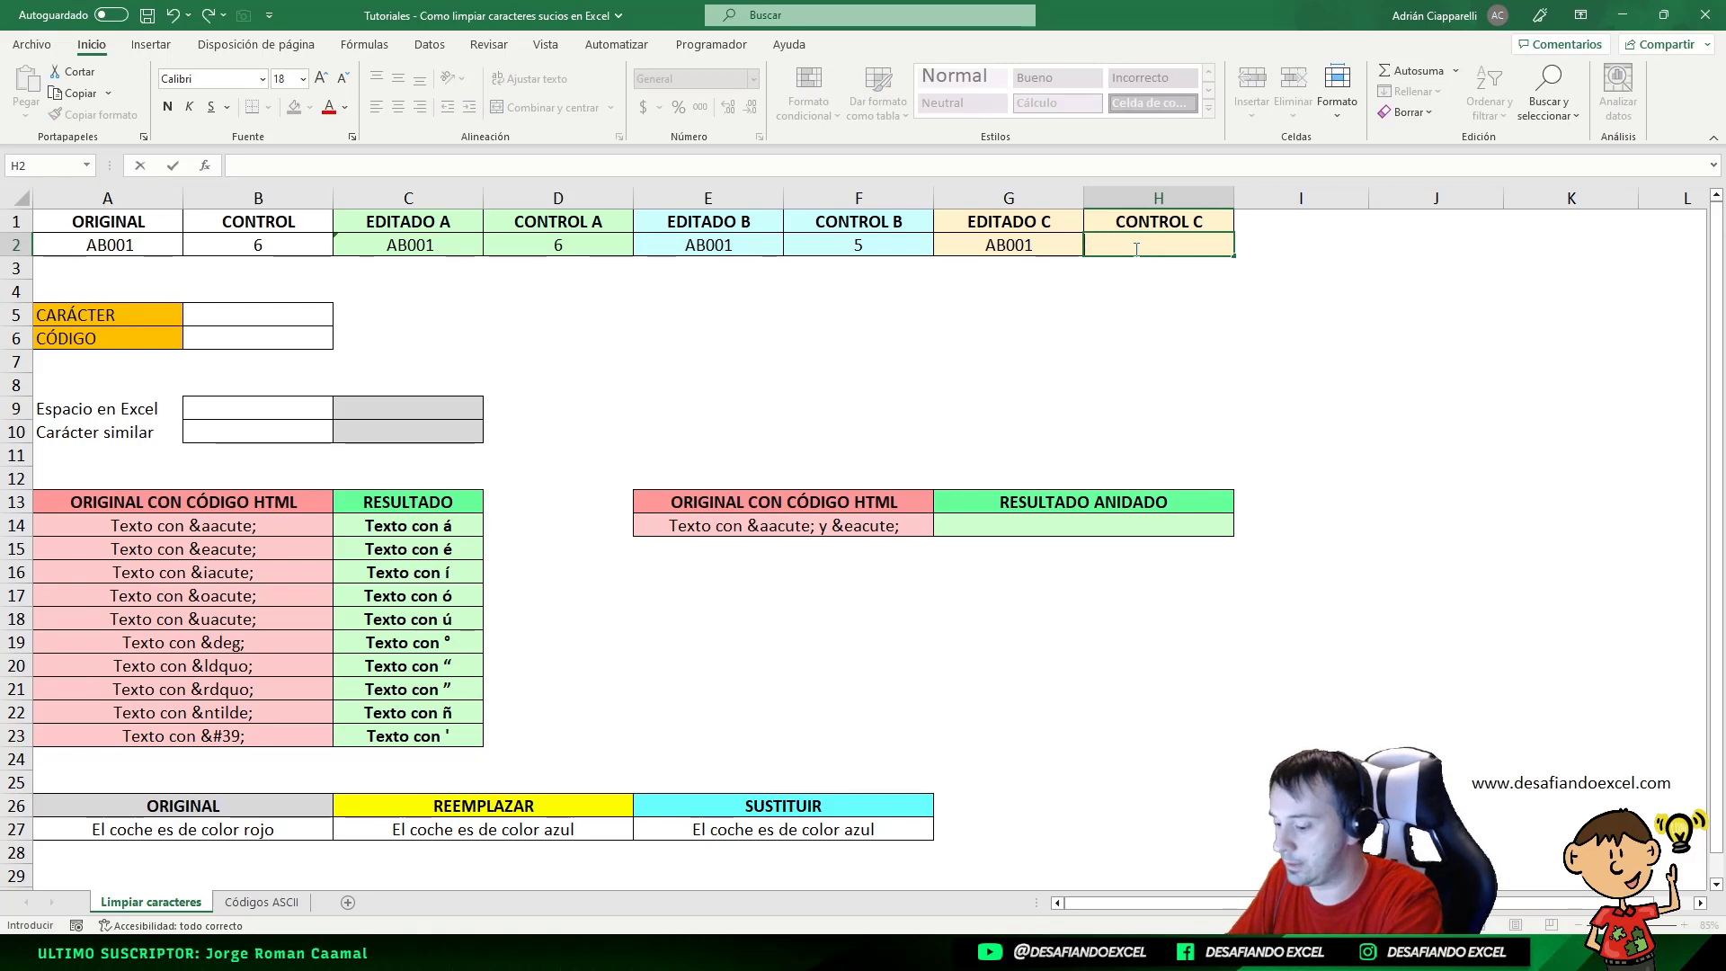
type("=LARGO(")
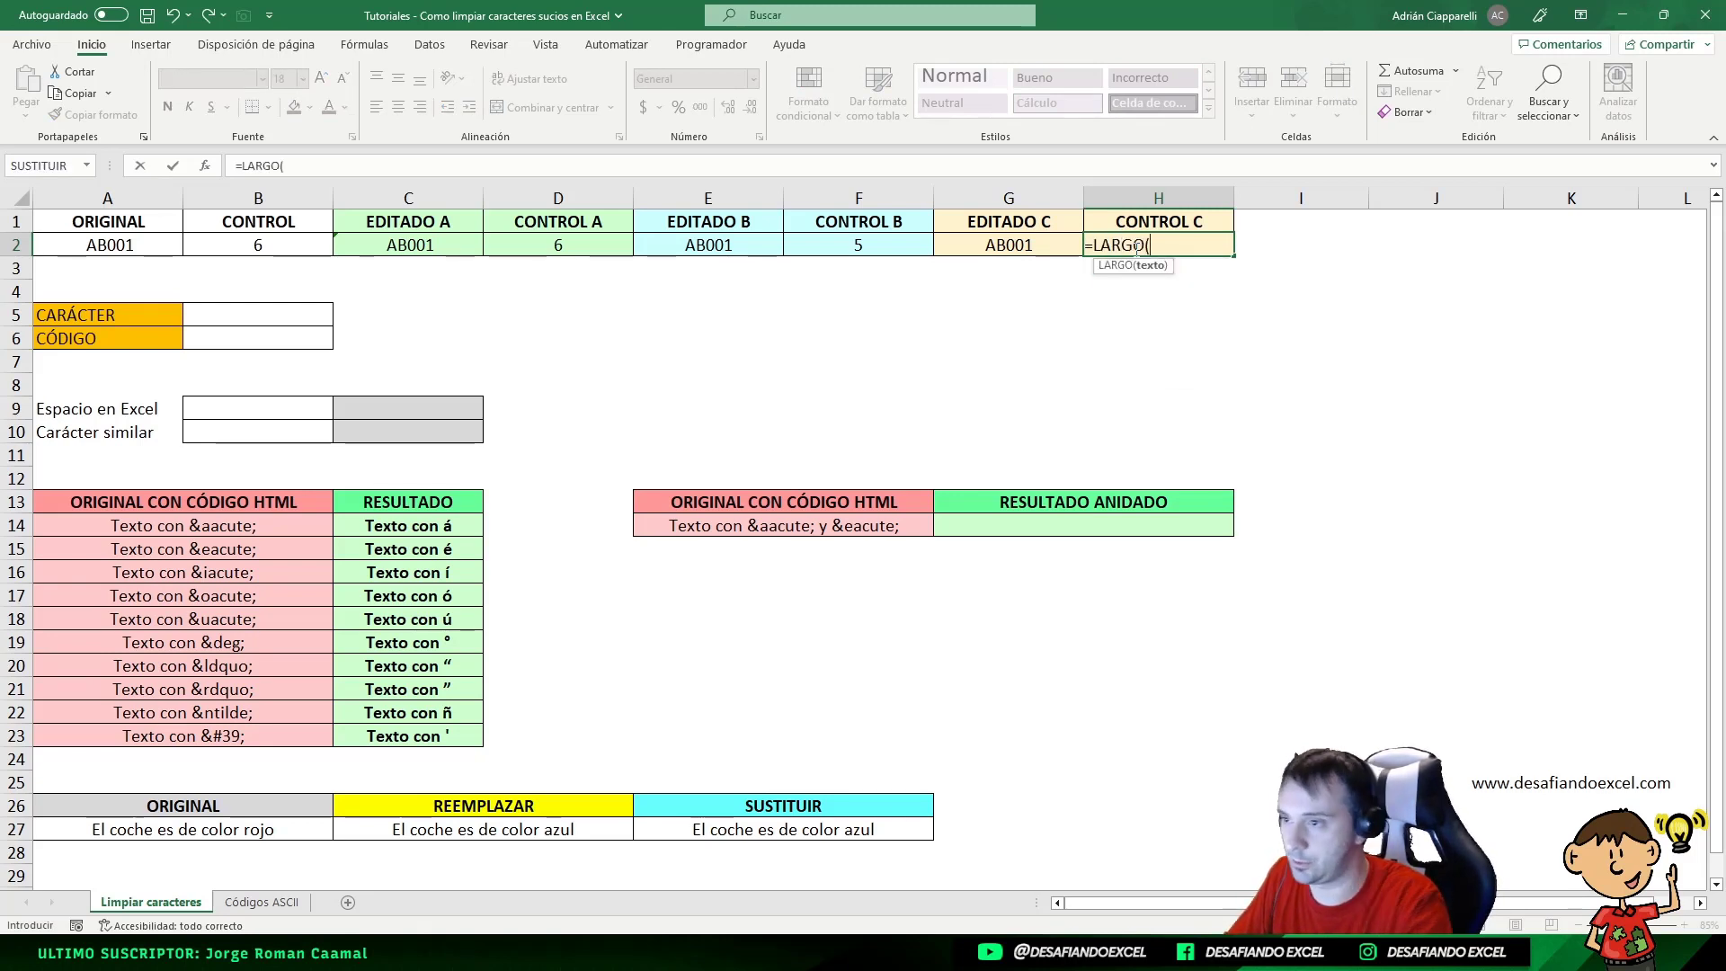
left_click(1079, 246)
type(")")
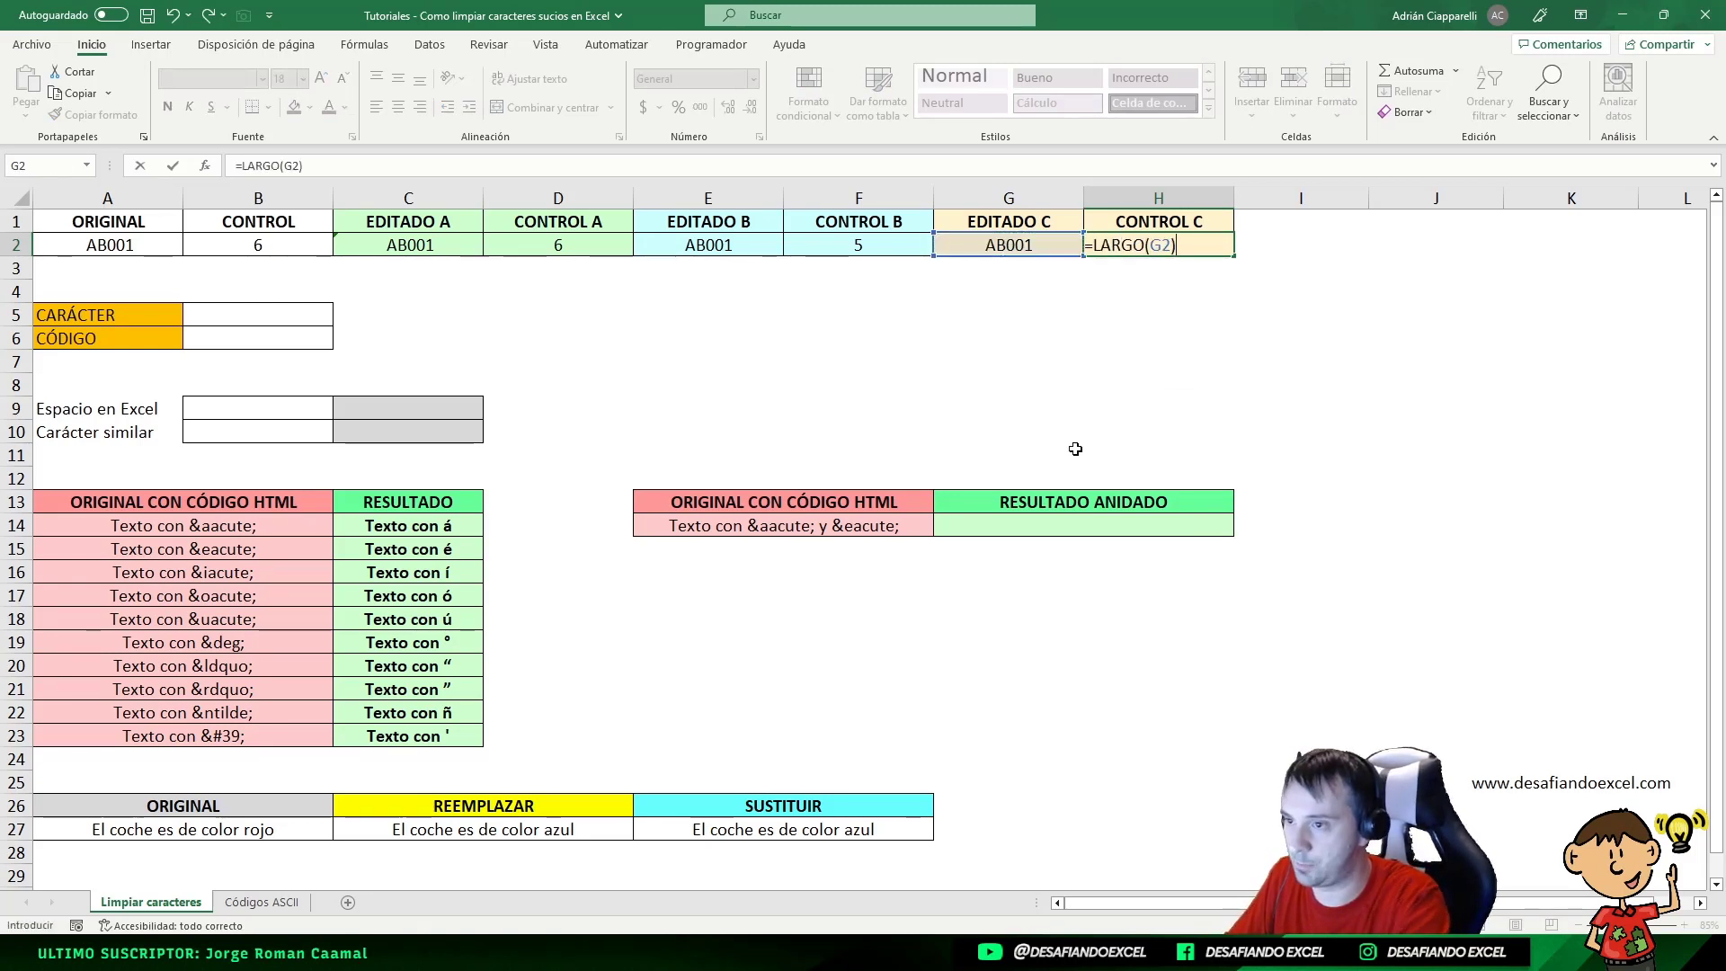
key("ctrl+Return")
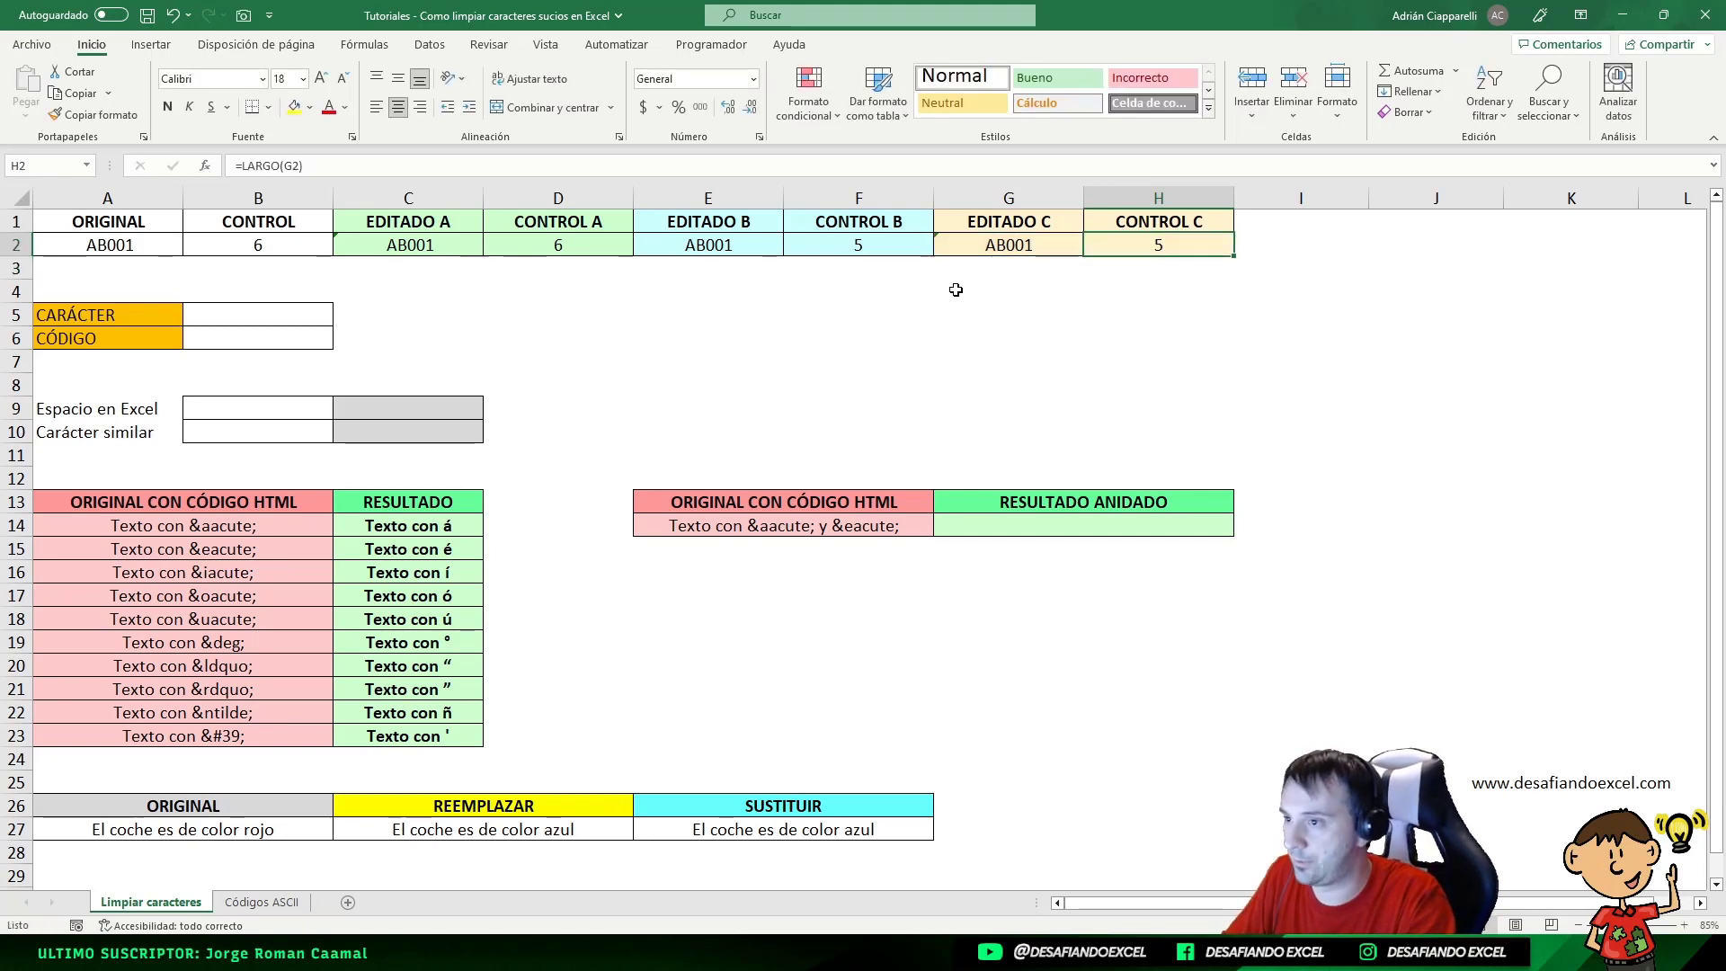
- Ignore the inconsistent formula error flagged on cell G2
left_click(959, 248)
left_click(917, 246)
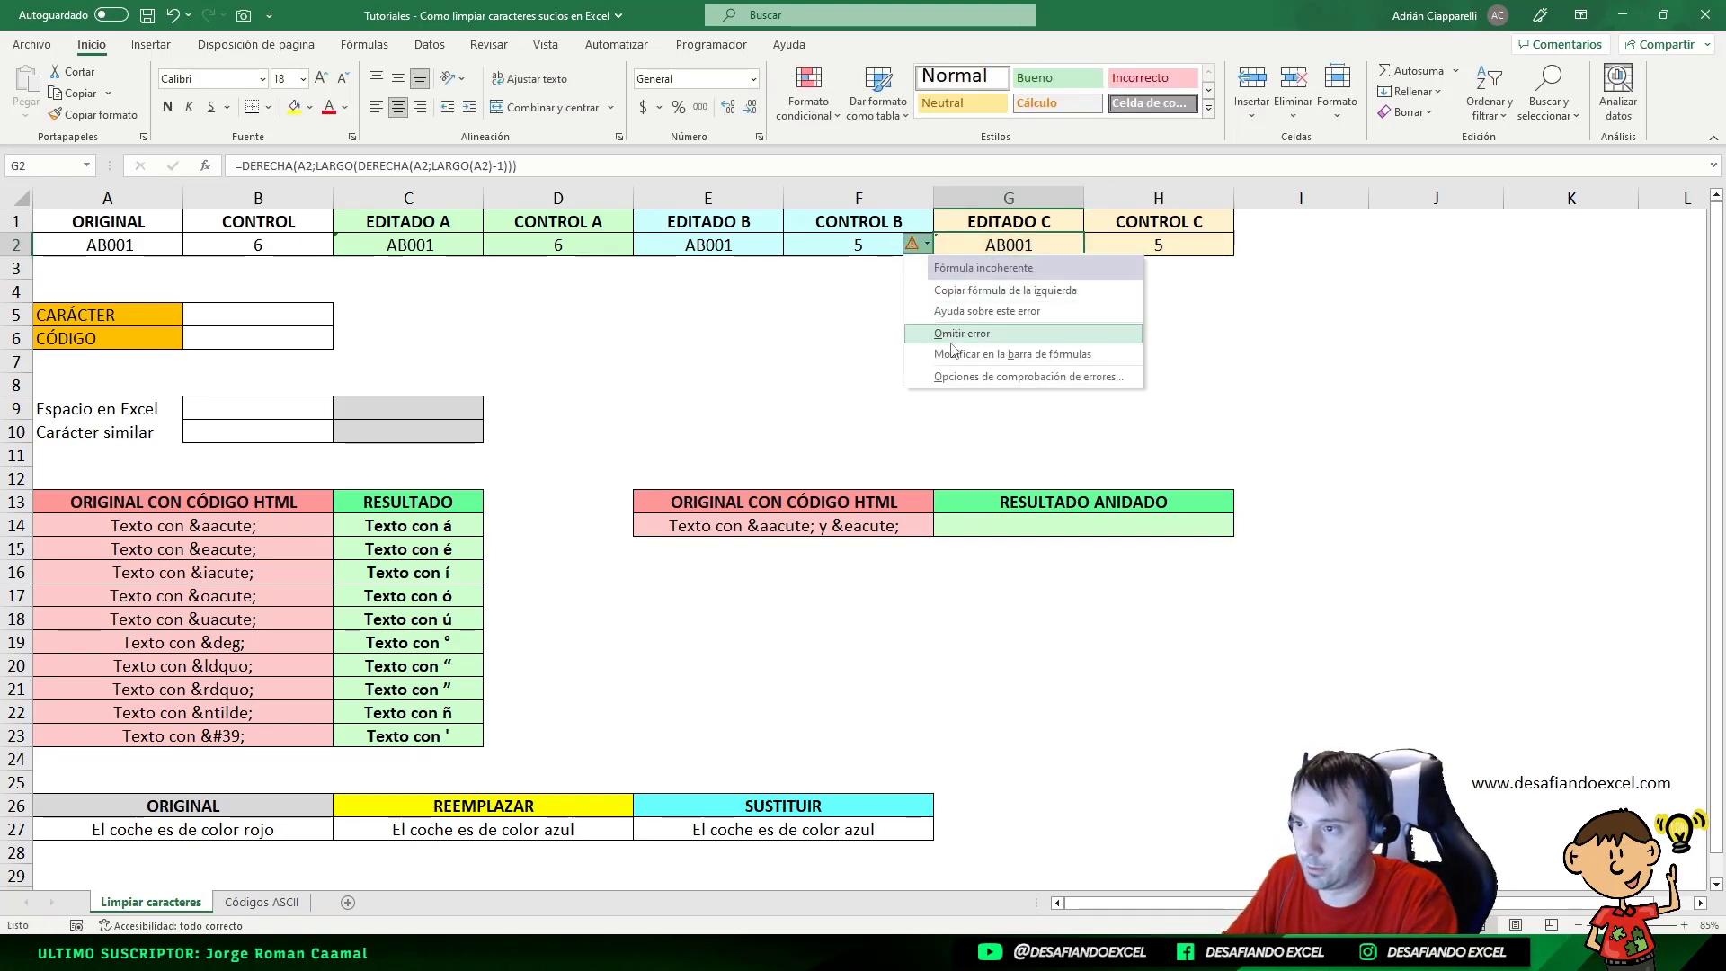
left_click(953, 333)
- Review the formulas in the EDITADO C, CONTROL C and EDITADO B cells of row 2 to compare both cleaning methods
left_click(1152, 254)
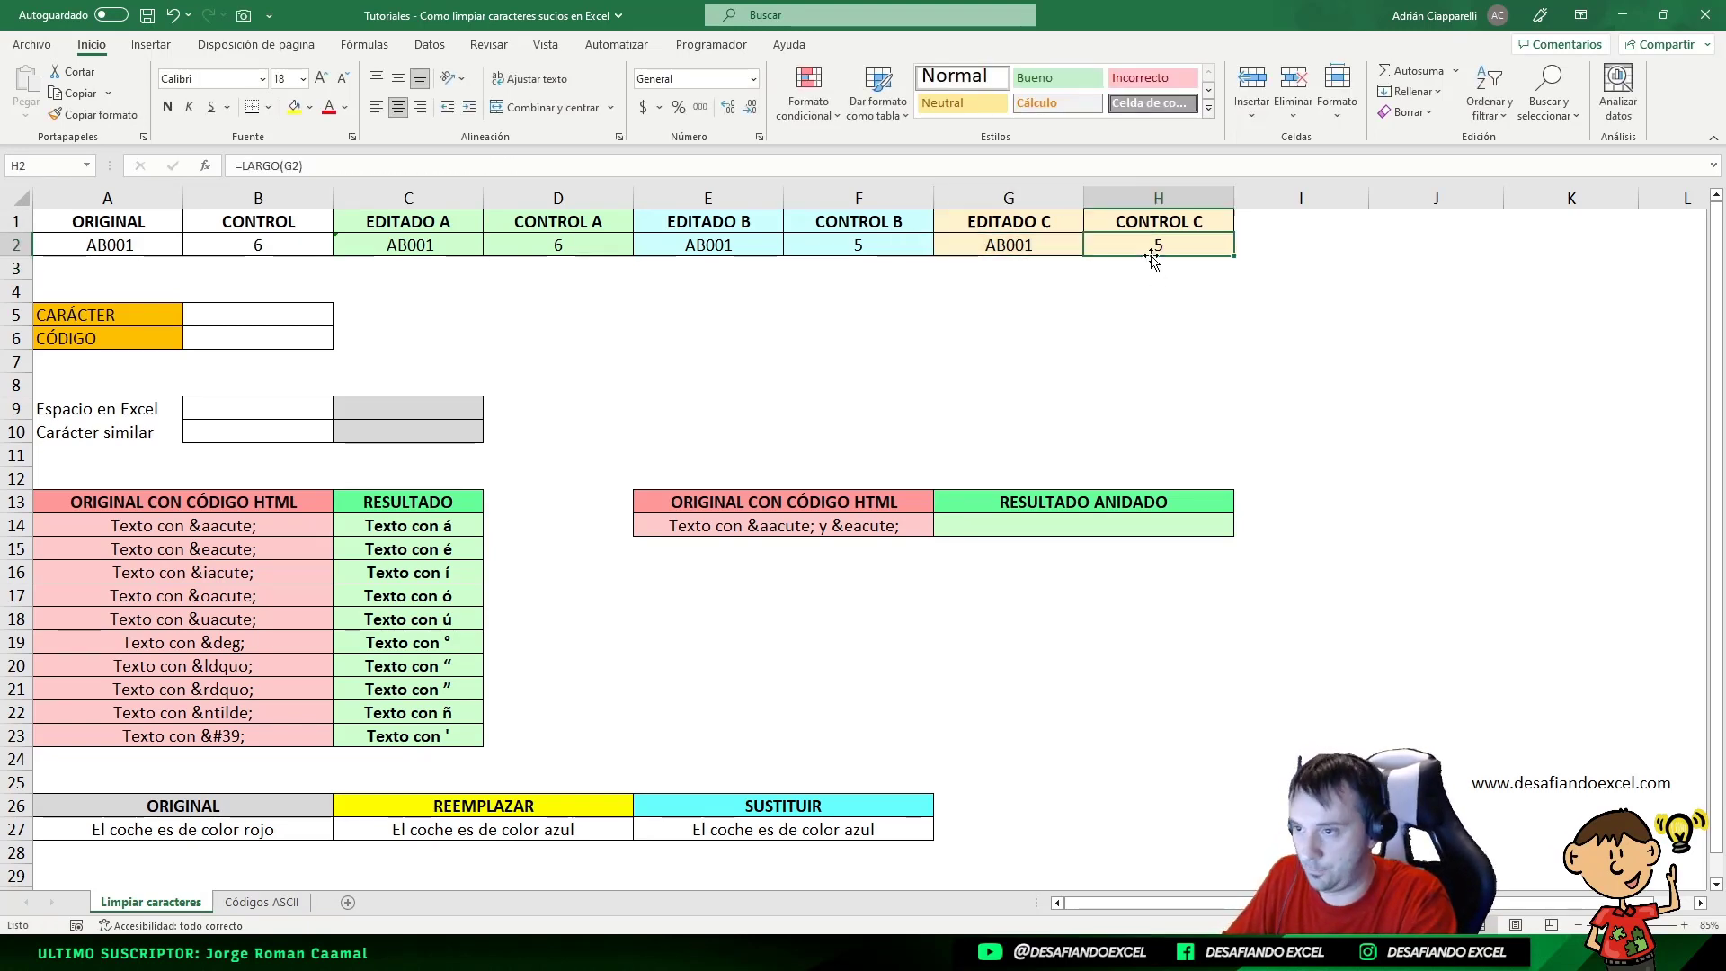
left_click(999, 257)
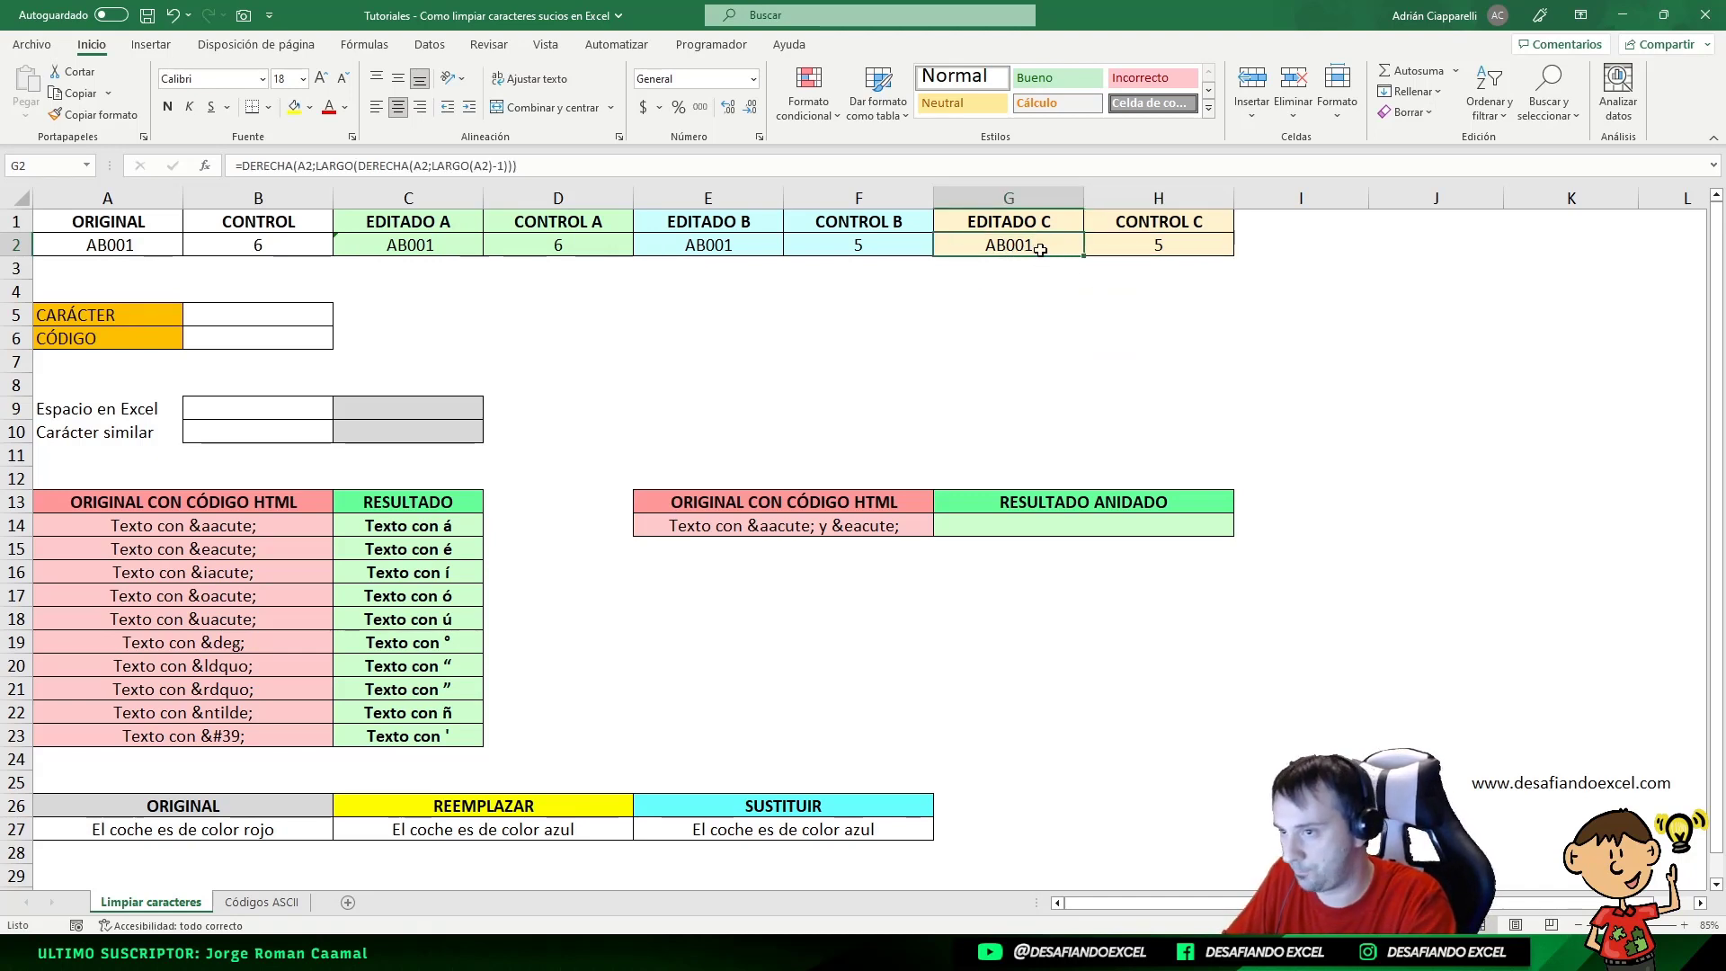
left_click(1144, 253)
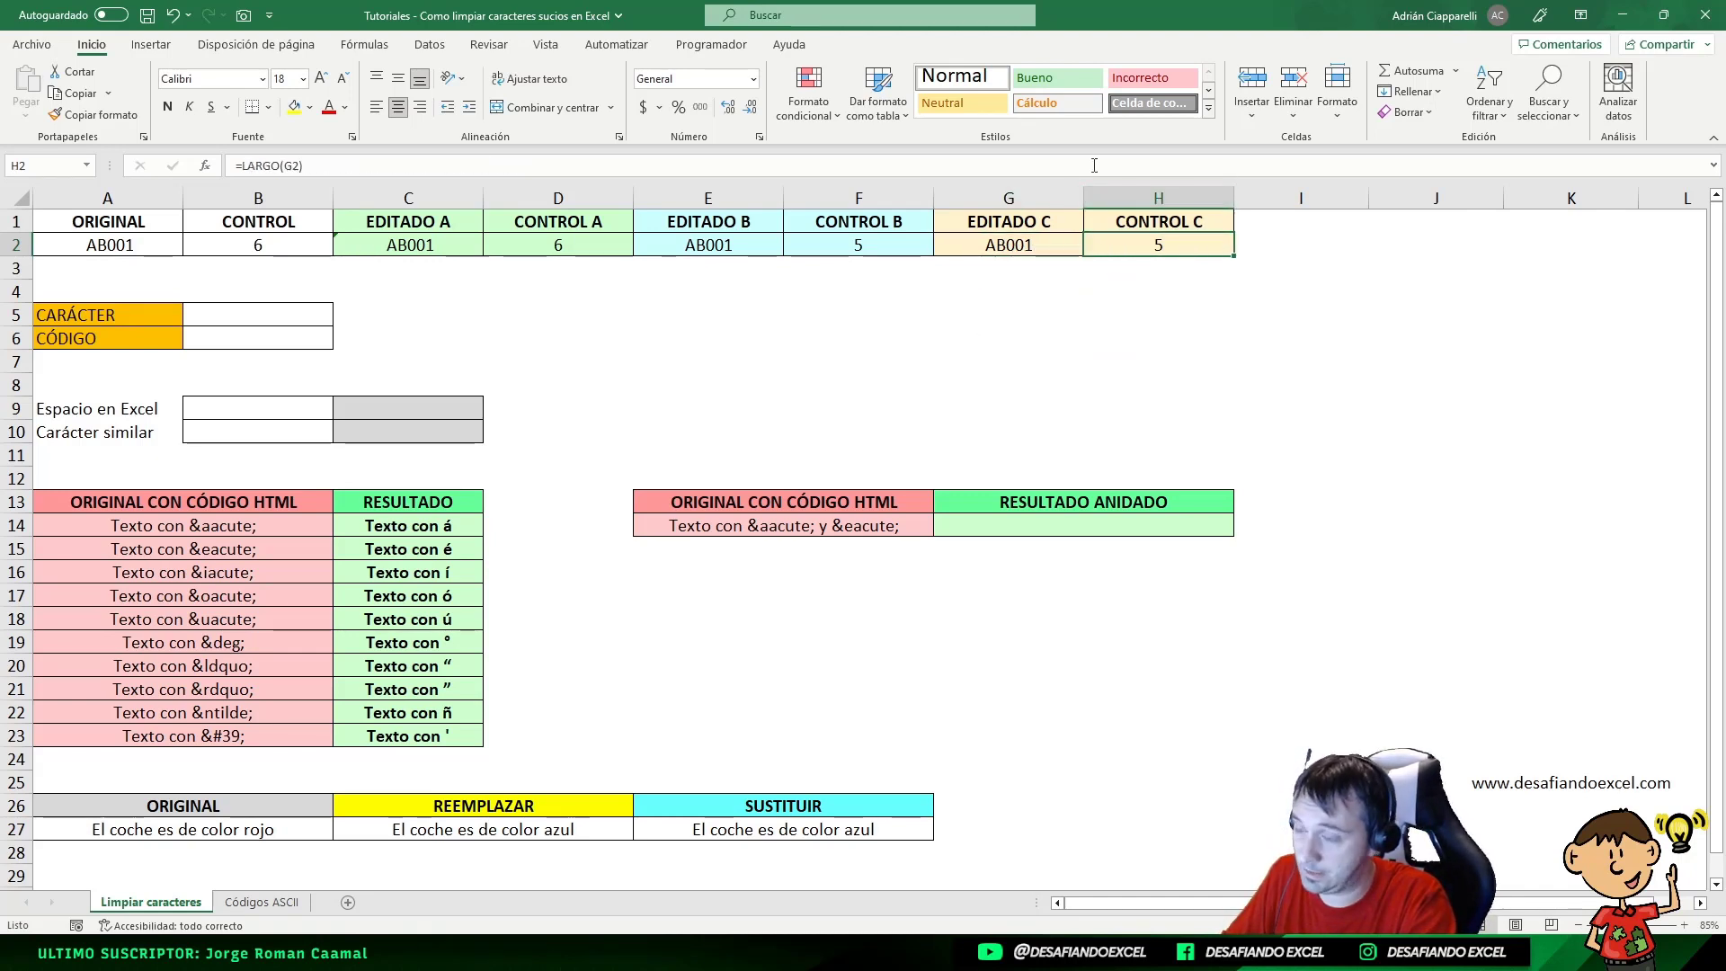
left_click(823, 240)
left_click(752, 253)
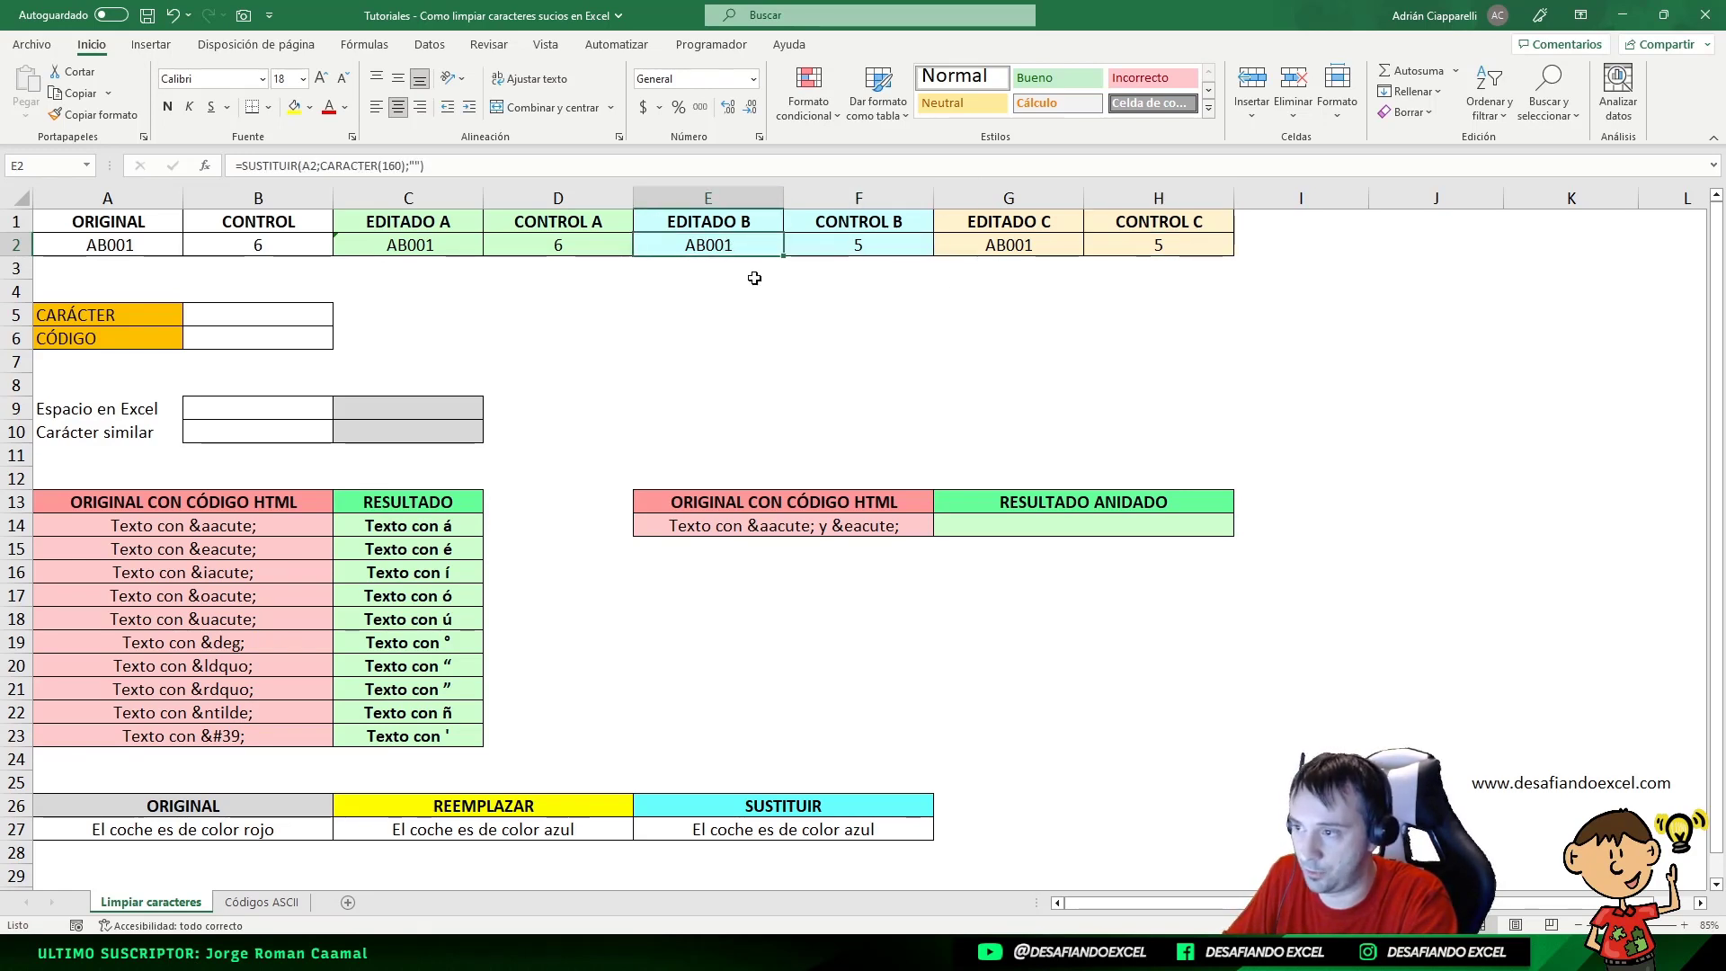
left_click(1124, 244)
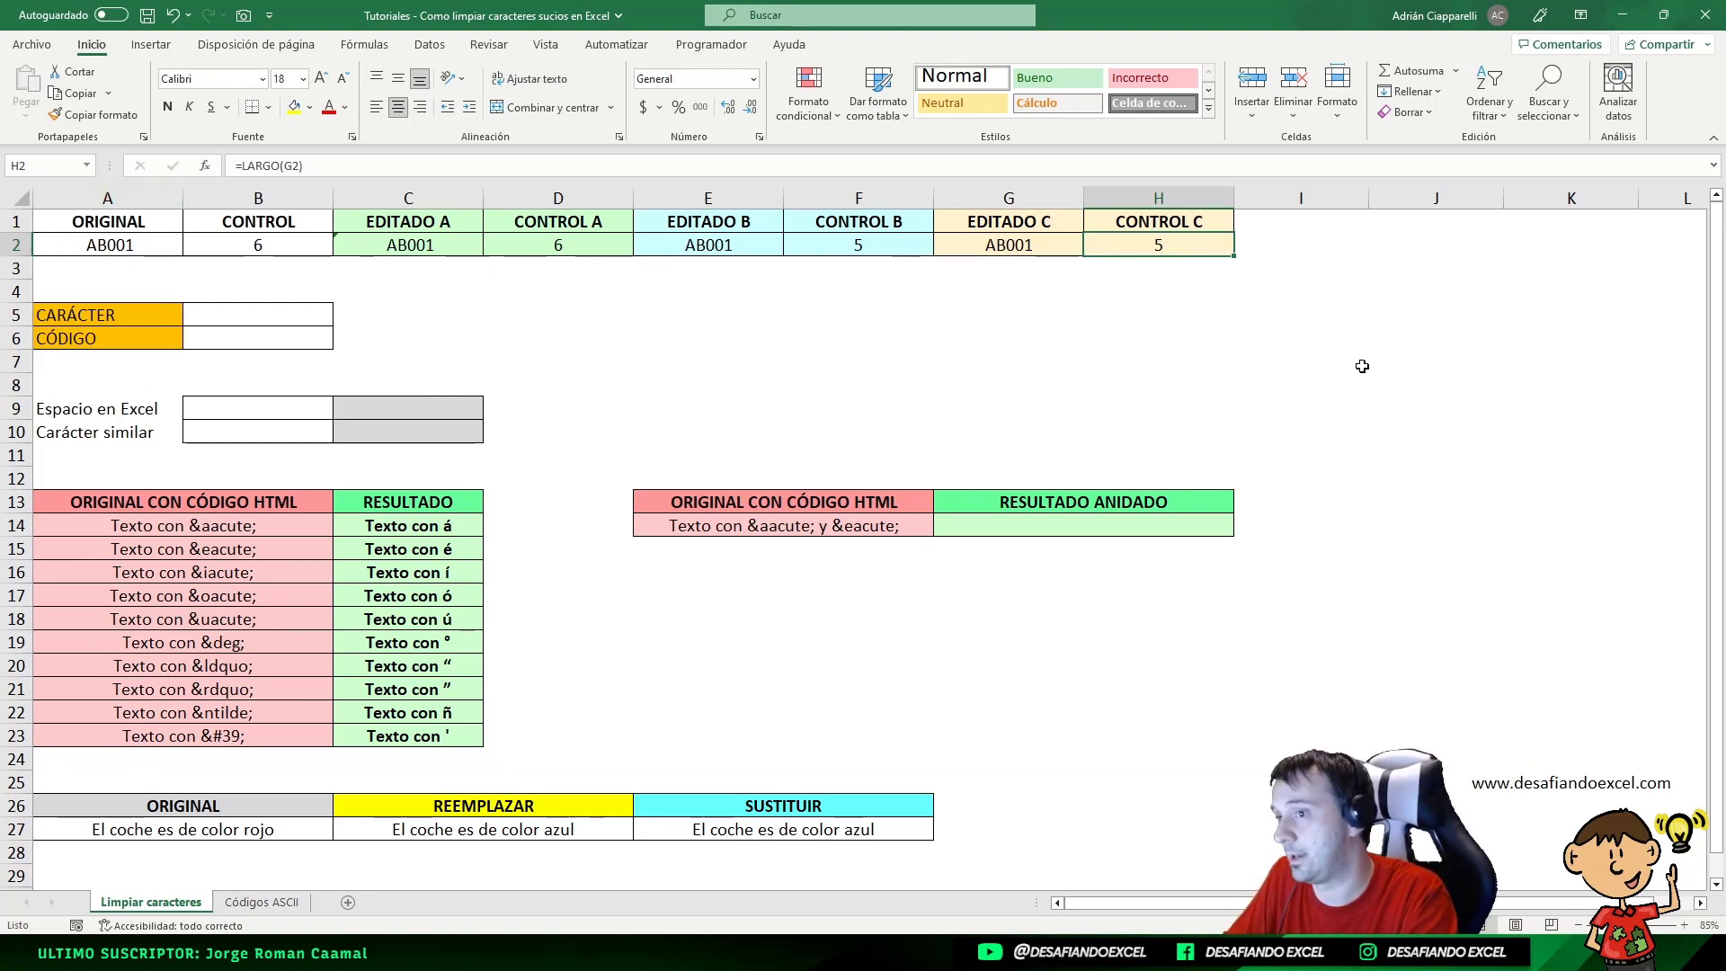
- Try replacing both DERECHA functions in the G2 formula with IZQUIERDA, and undo the change
left_click(1018, 243)
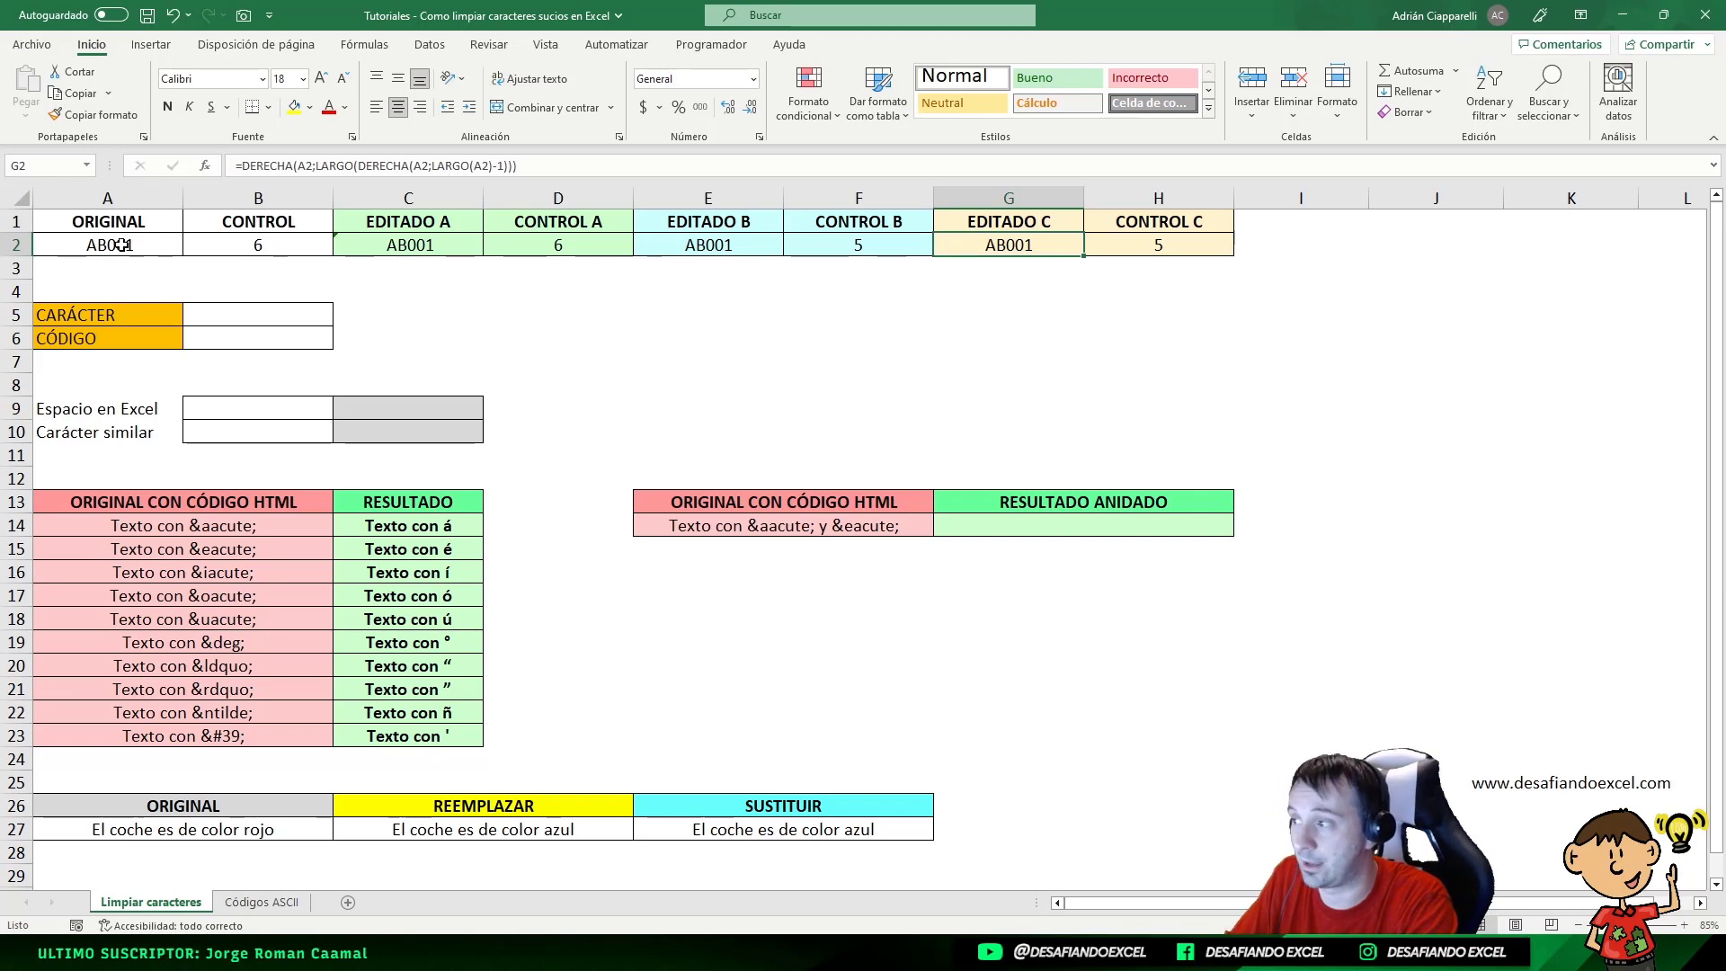
double_click(1034, 248)
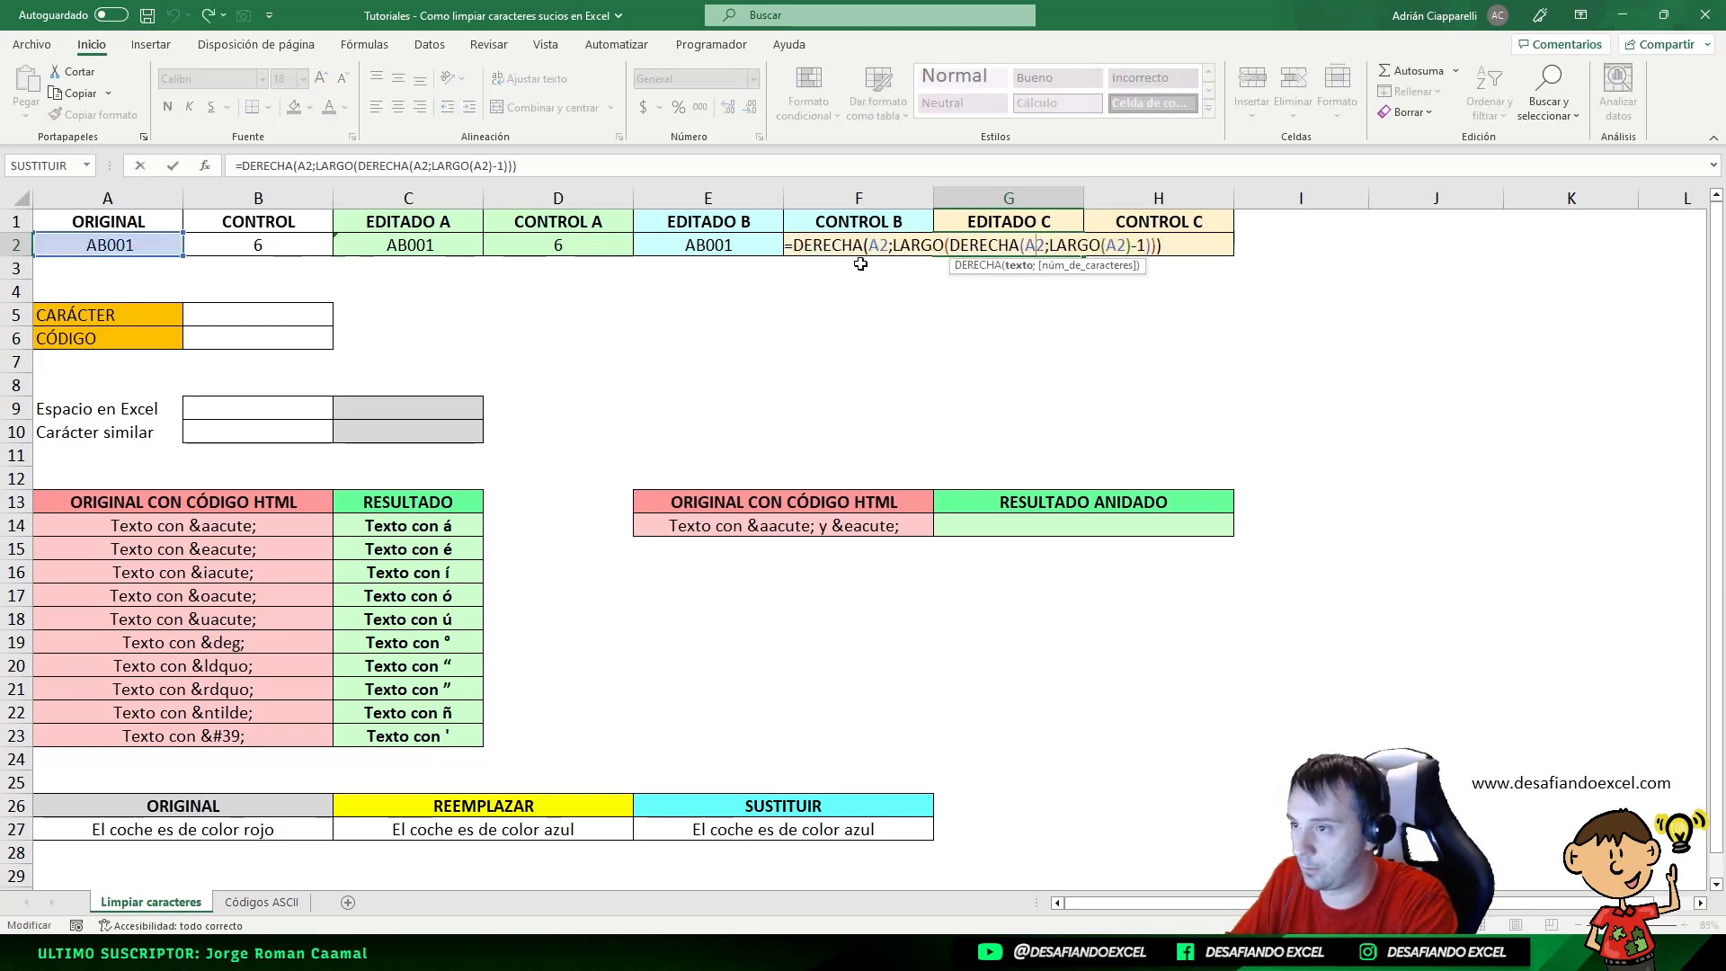
type("IZQUIERDA")
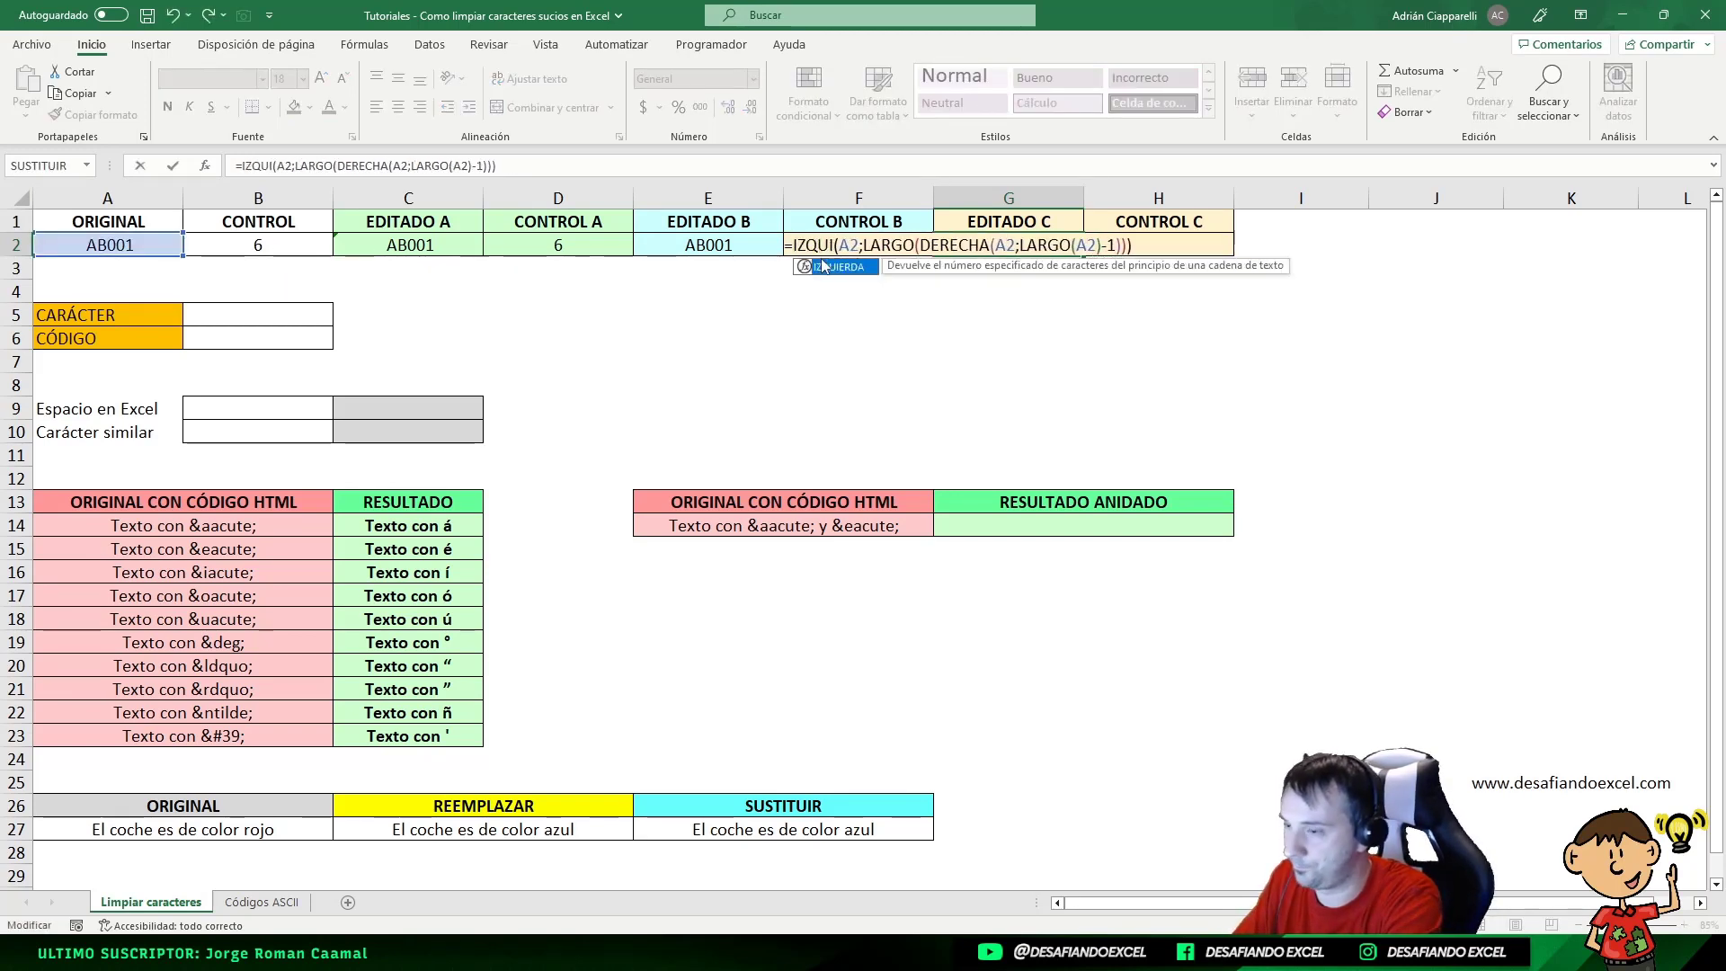
double_click(995, 246)
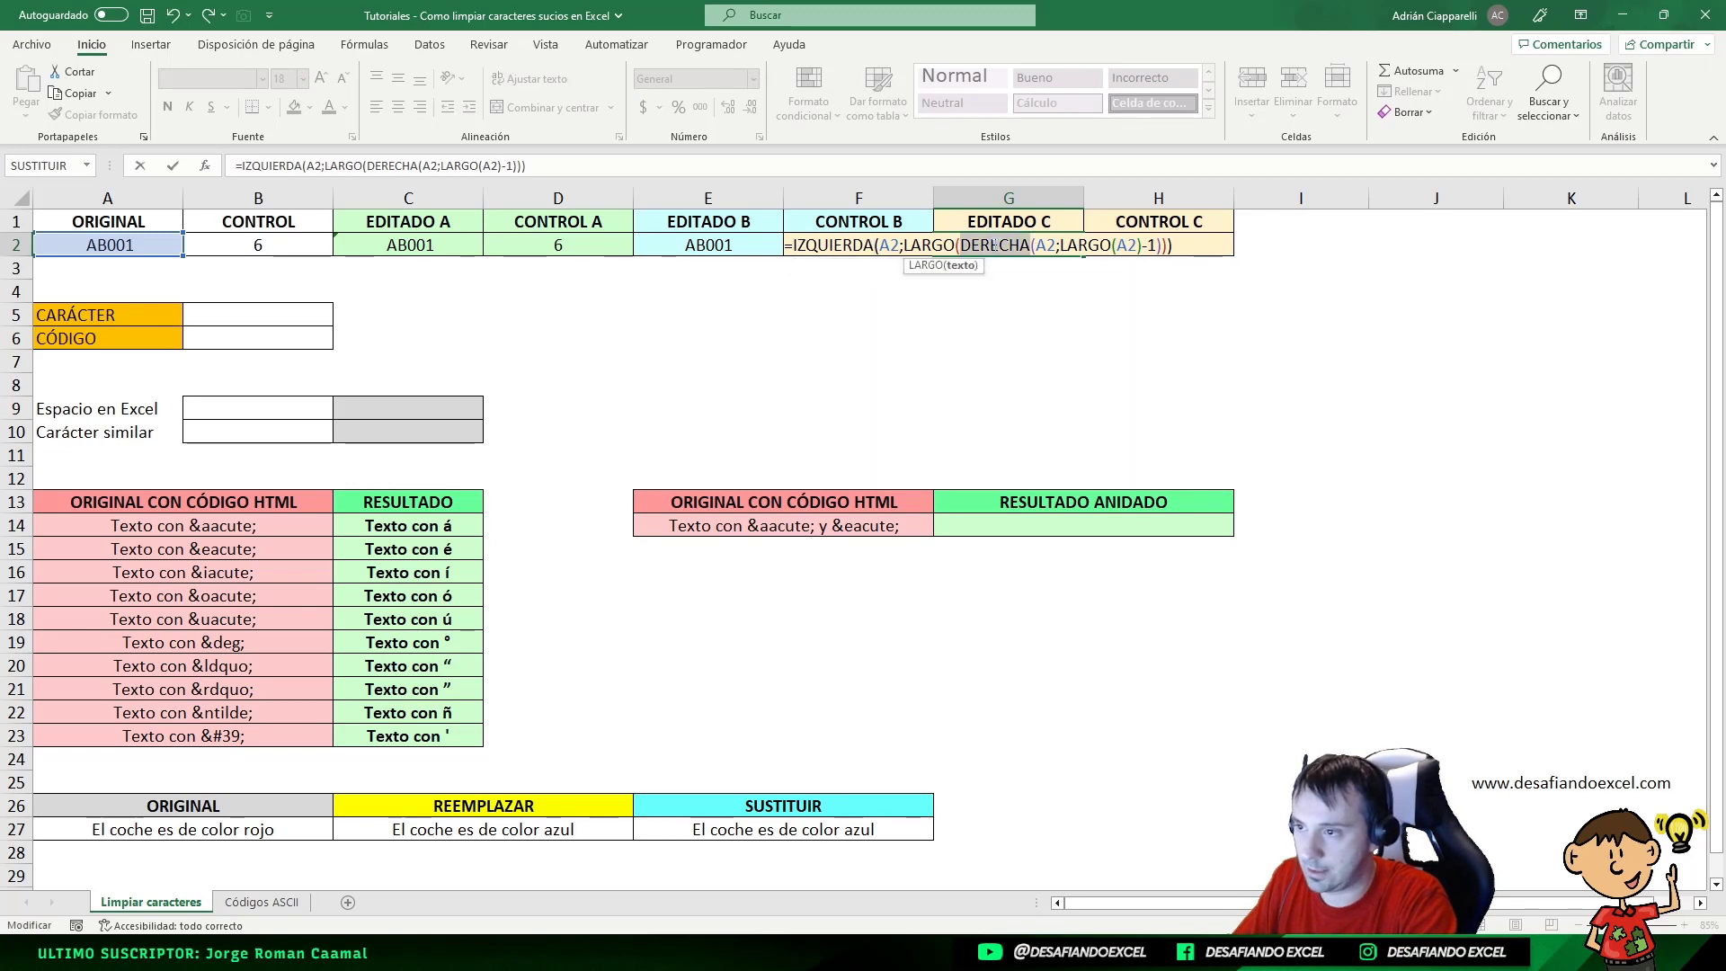
type("IQ")
key("BackSpace")
type("ZQUIERDA")
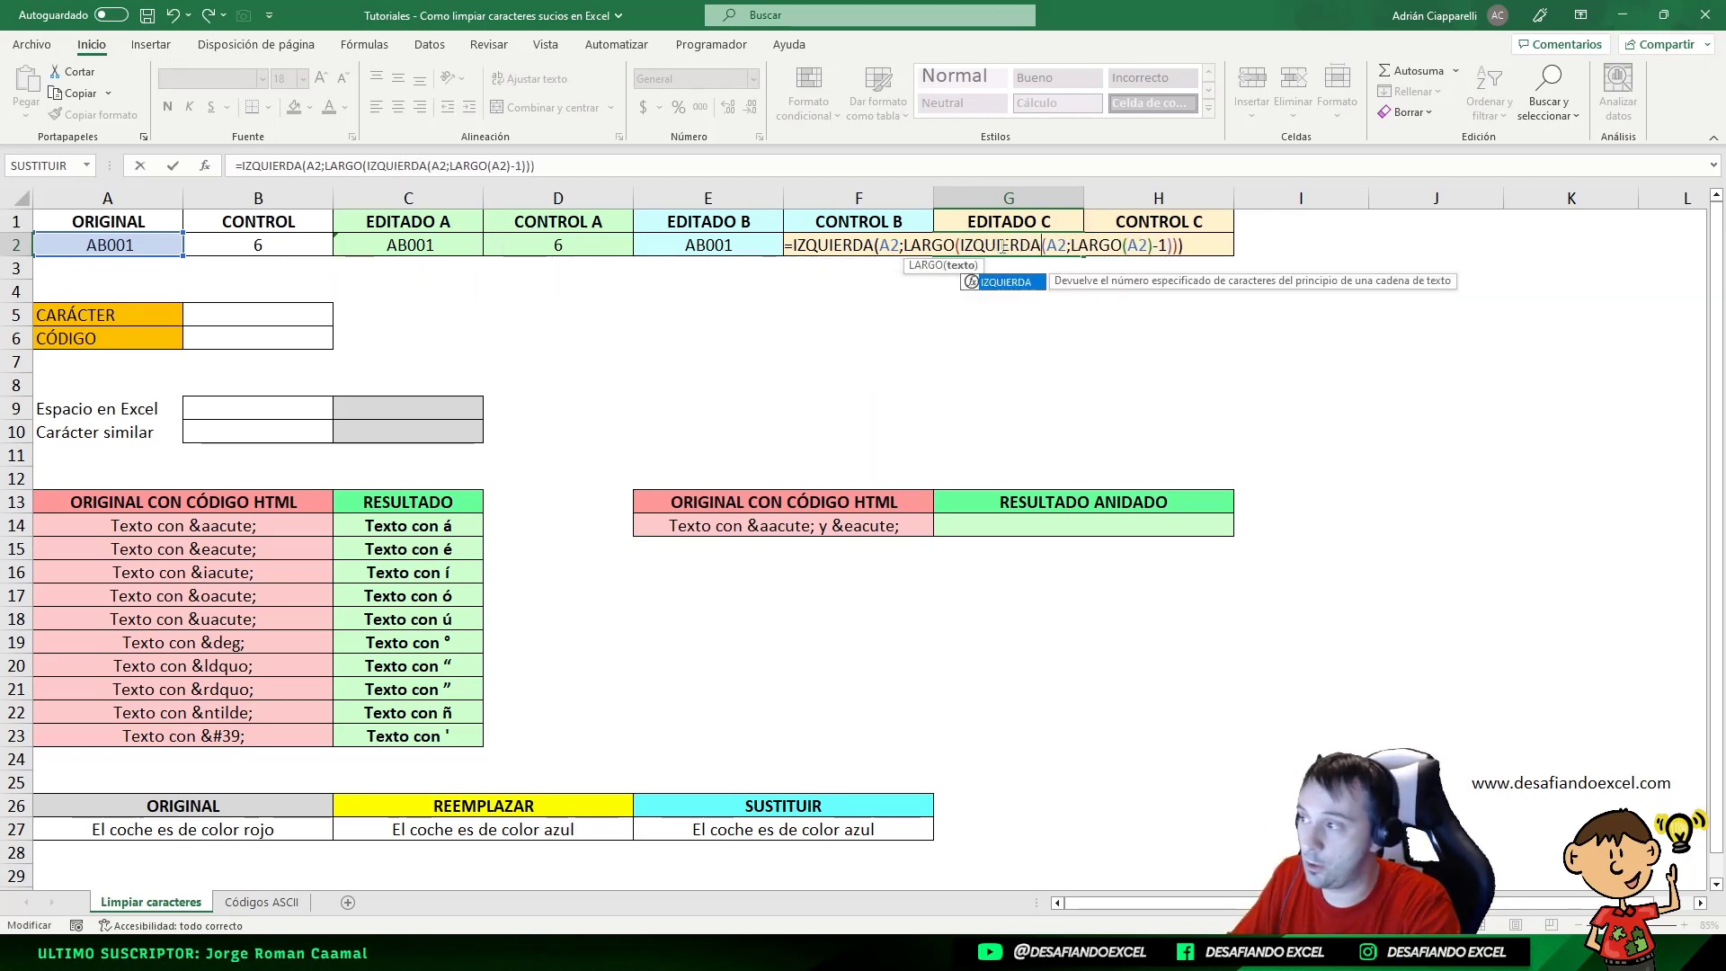
key("Return")
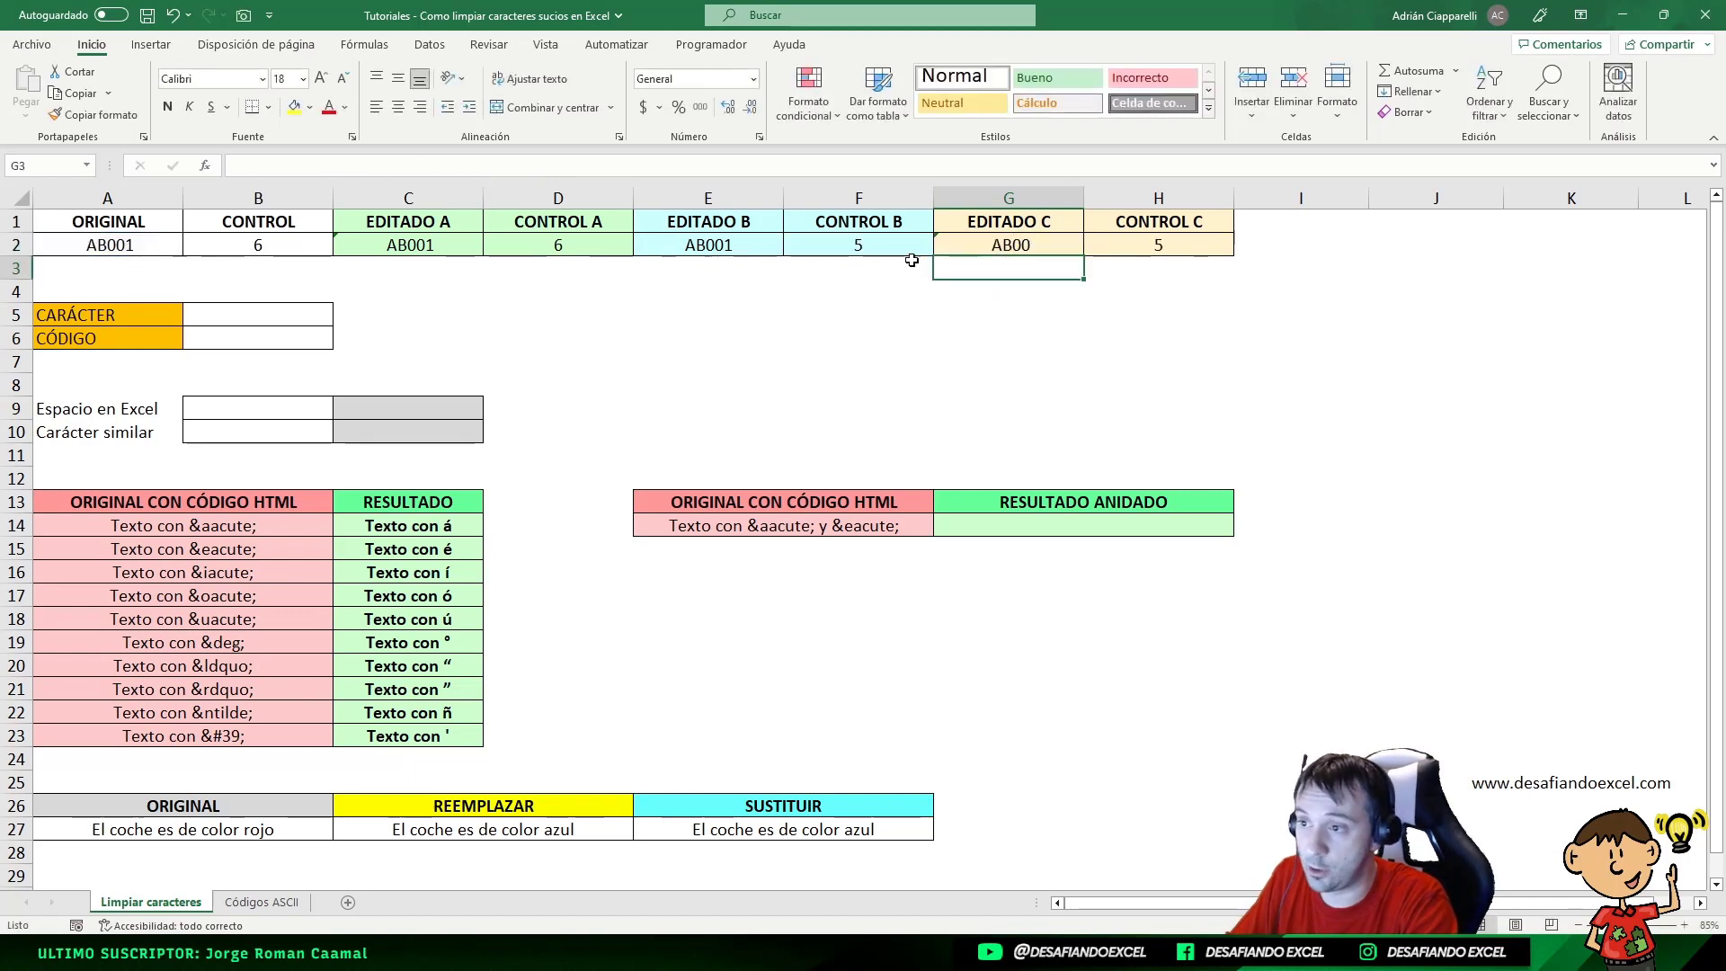
left_click(1032, 243)
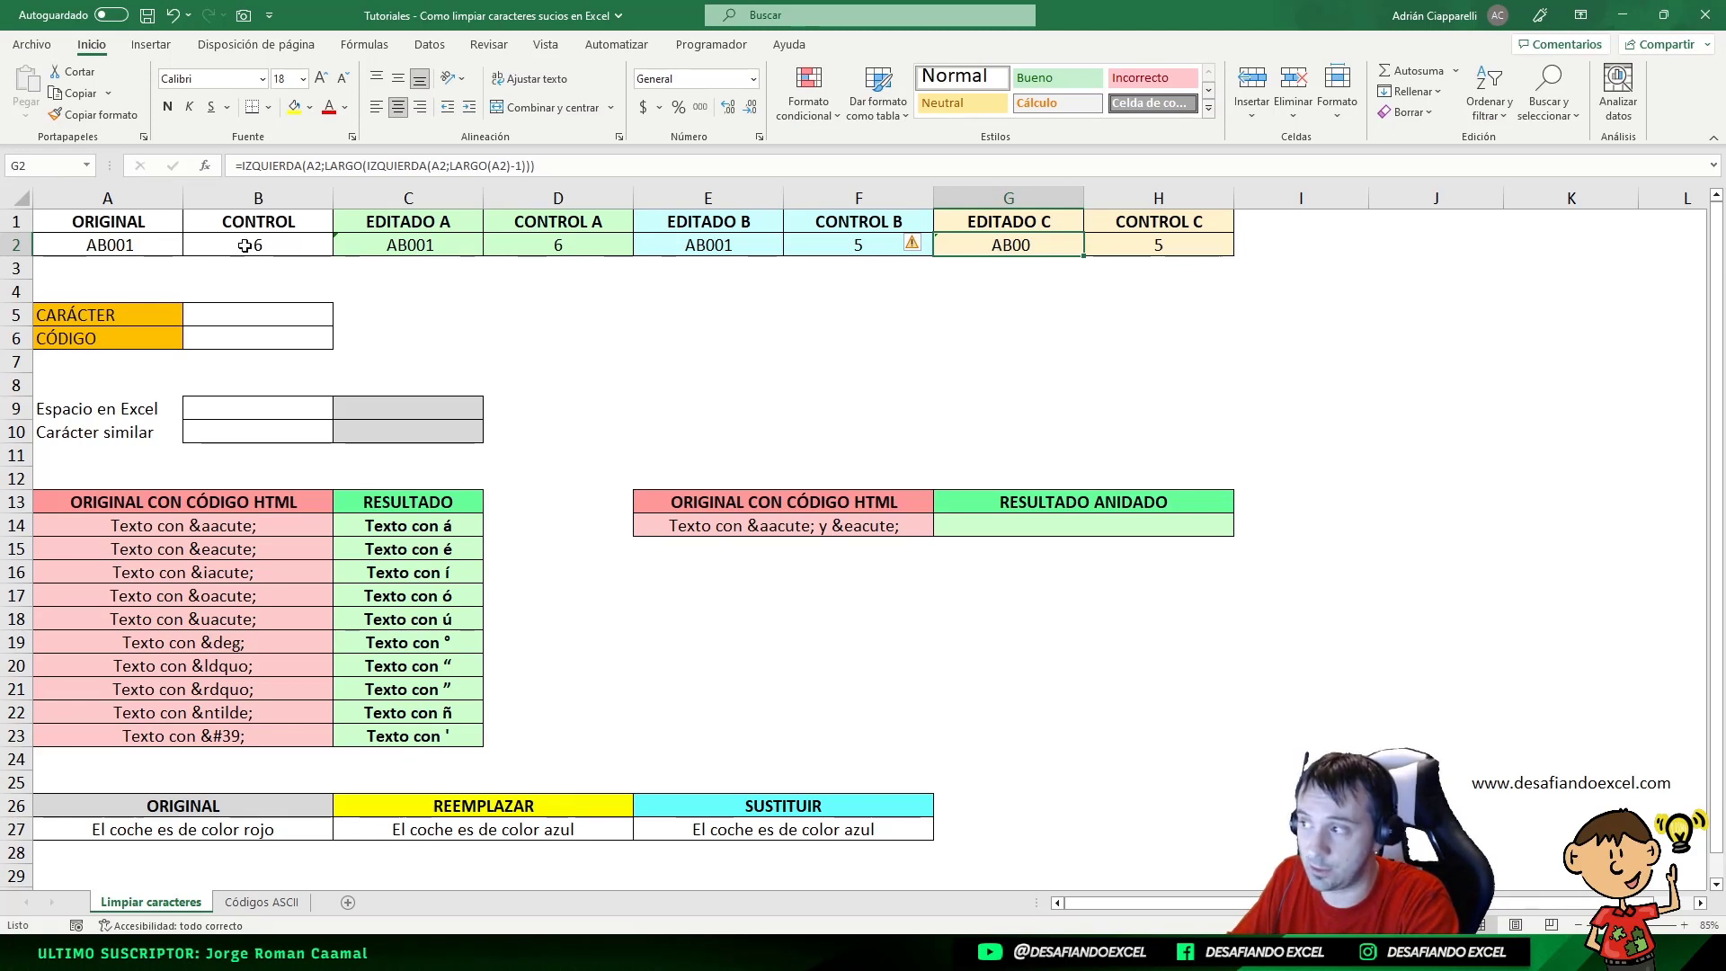
key("ctrl+z")
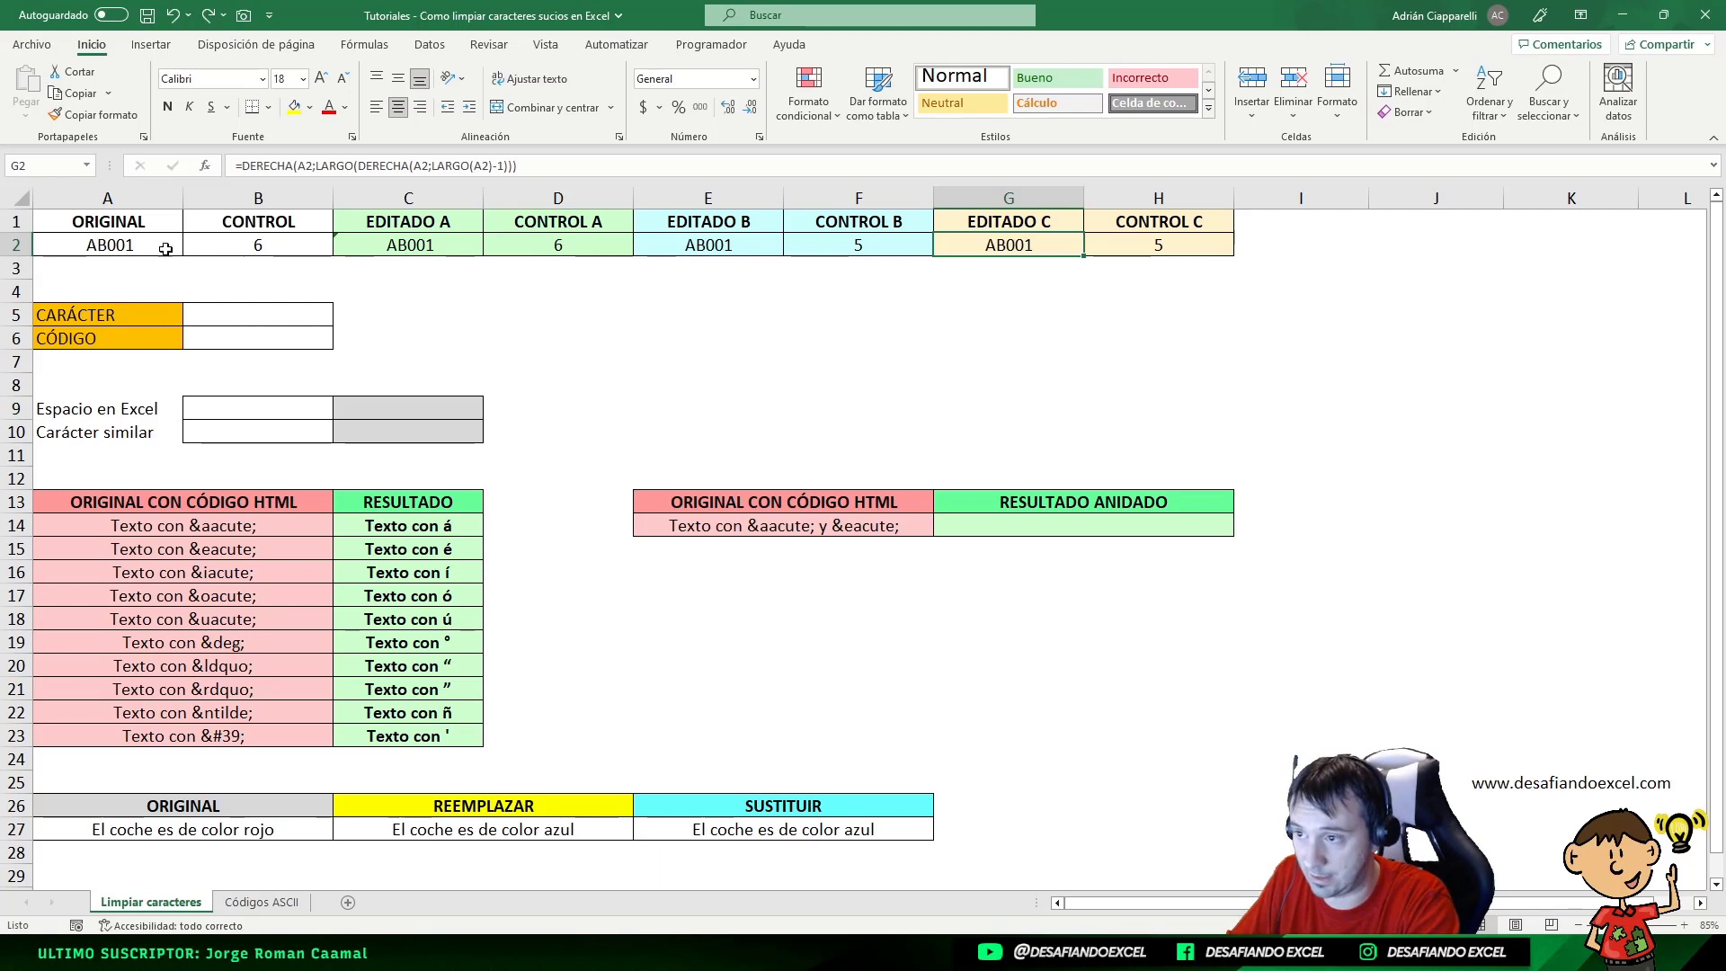
- Try subtracting 2 instead of 1 in the DERECHA and LARGO formula of cell G2, and undo the change
double_click(1126, 250)
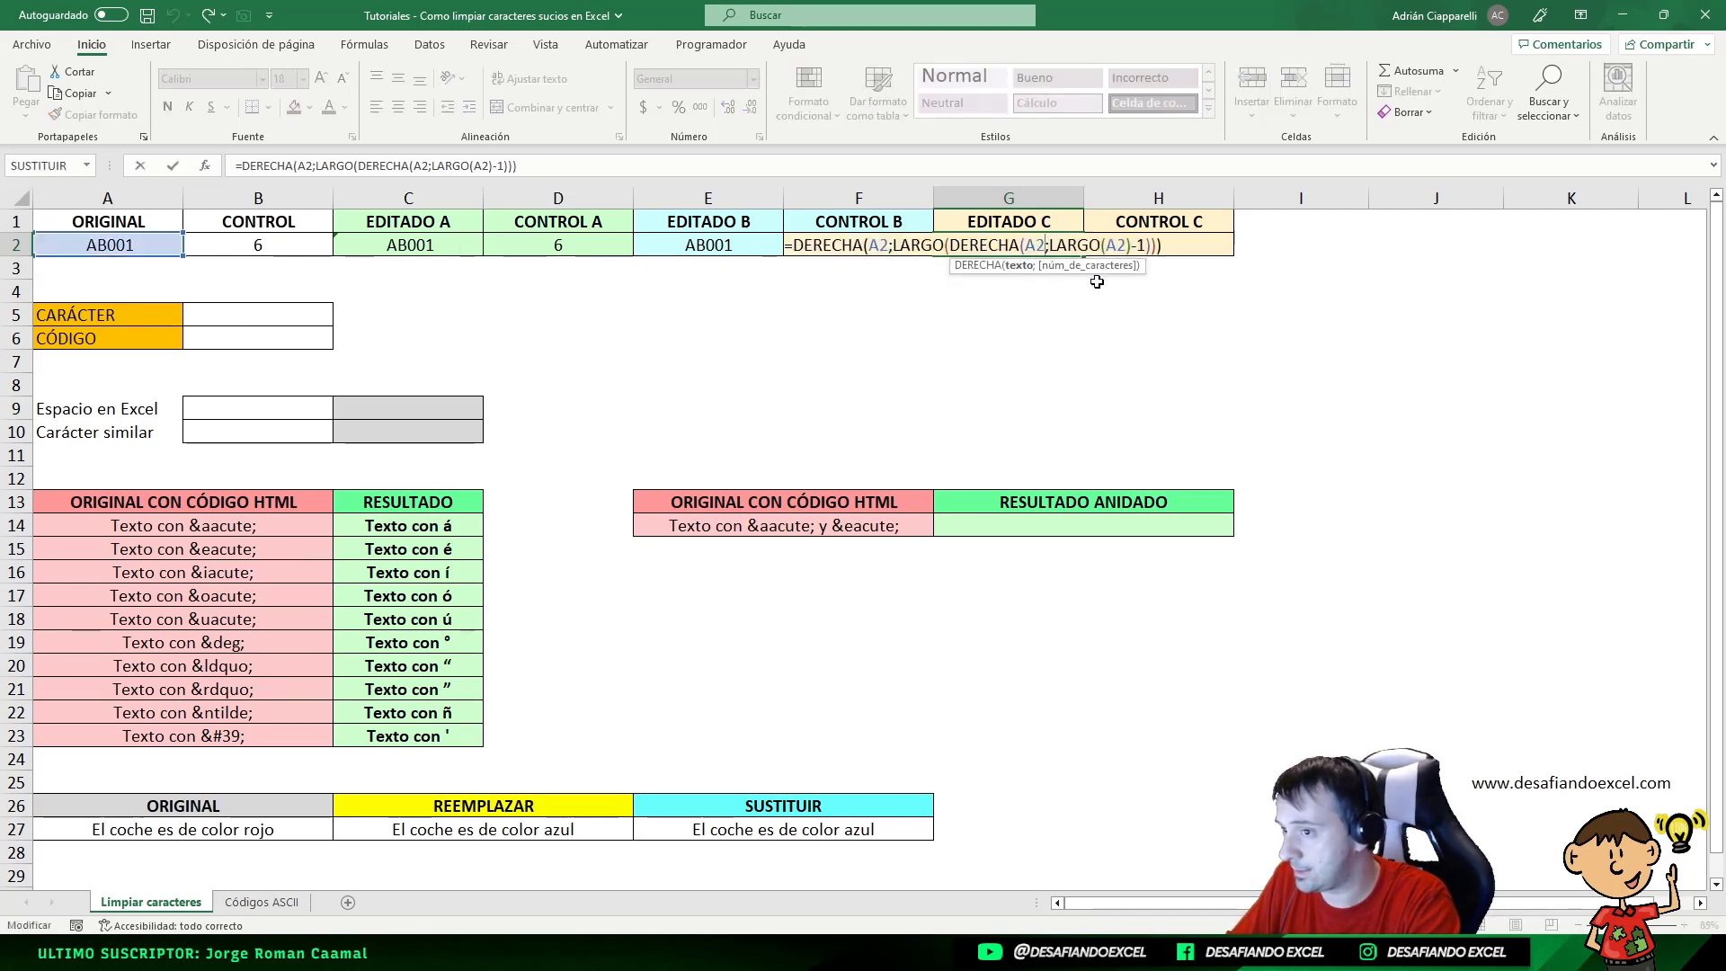
double_click(1141, 246)
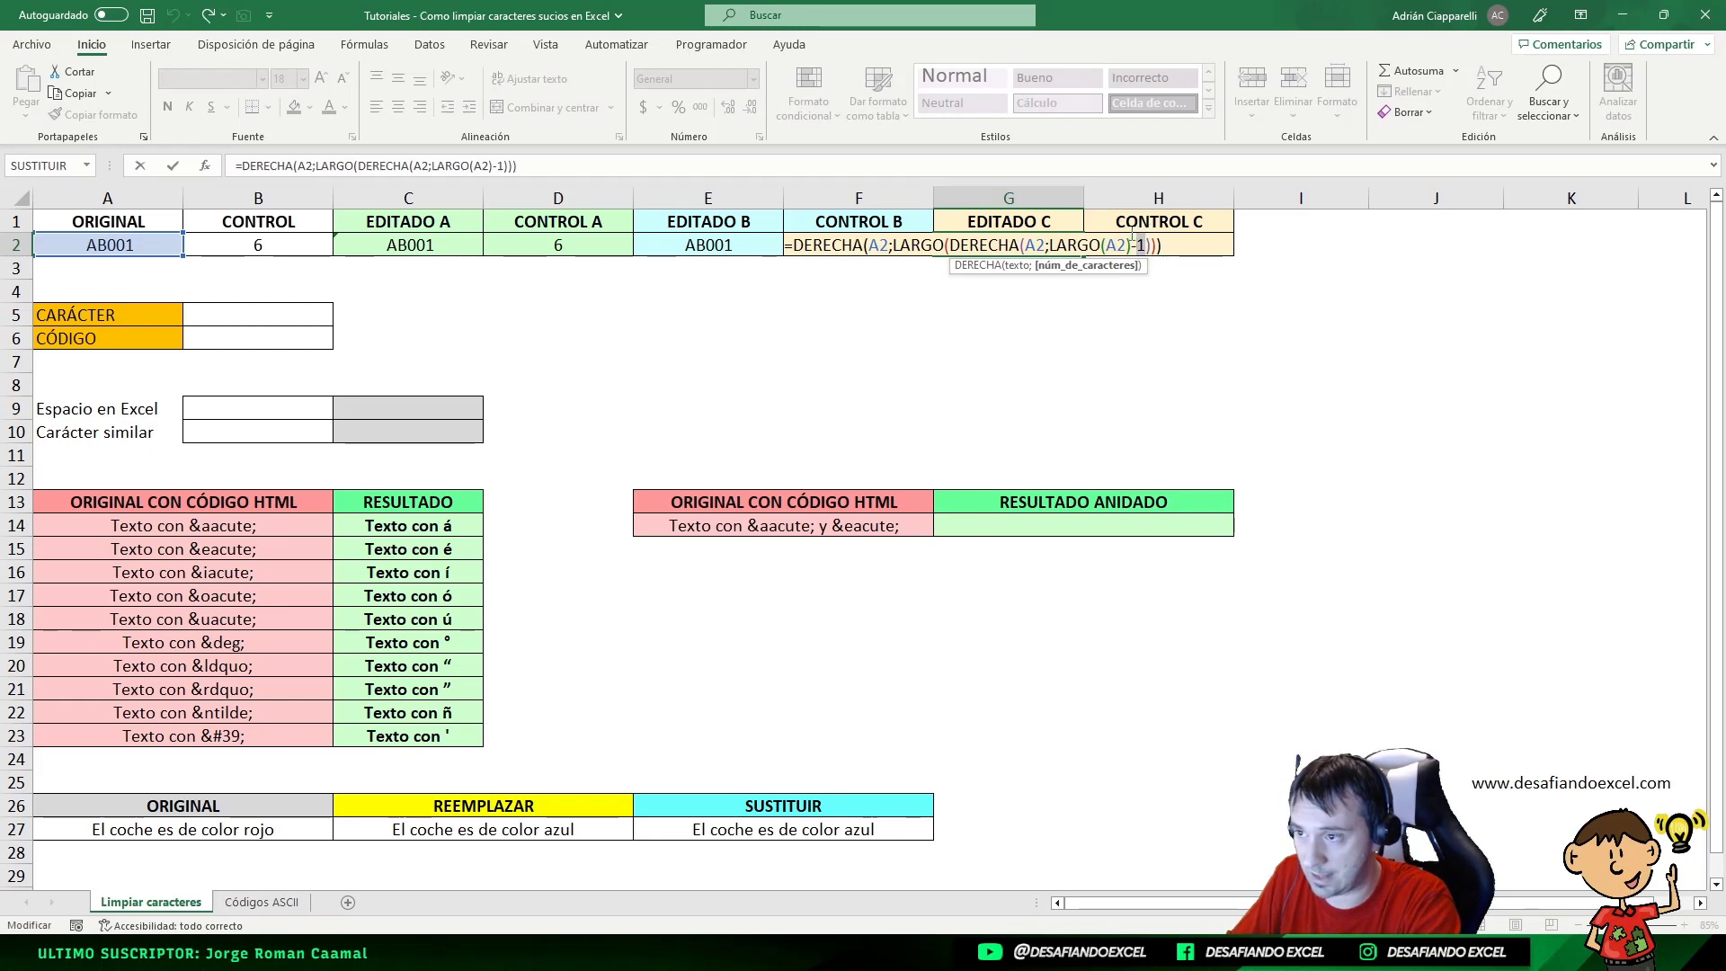
type("2")
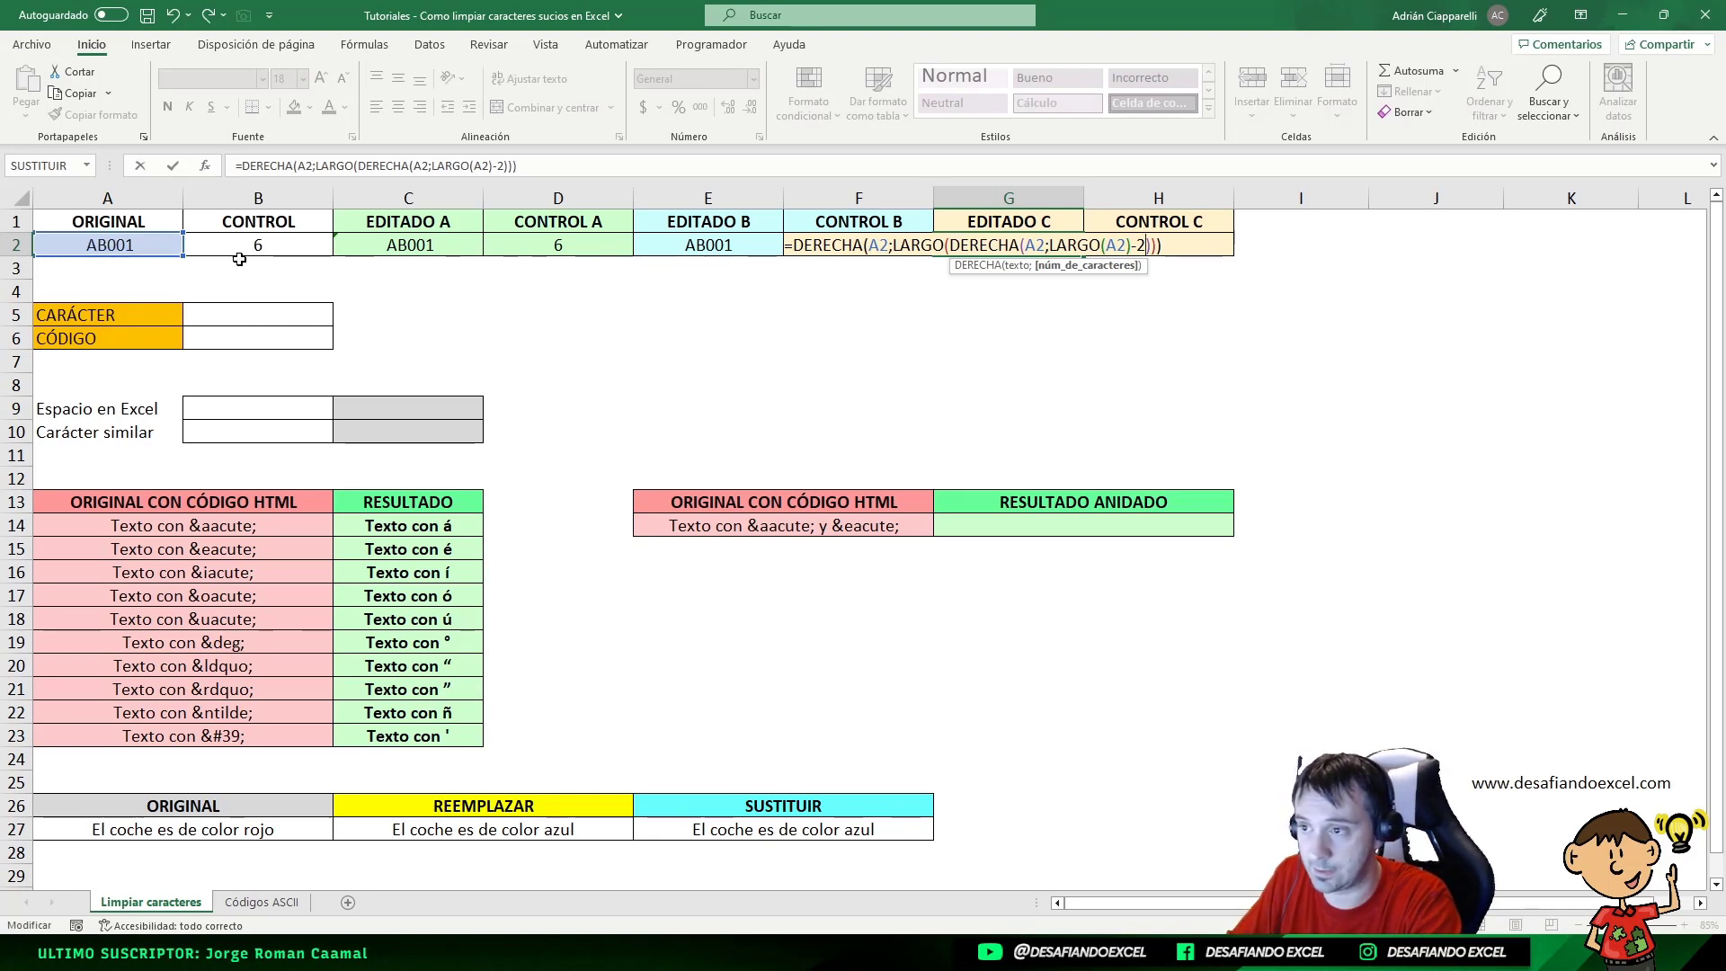
key("Return")
left_click(977, 246)
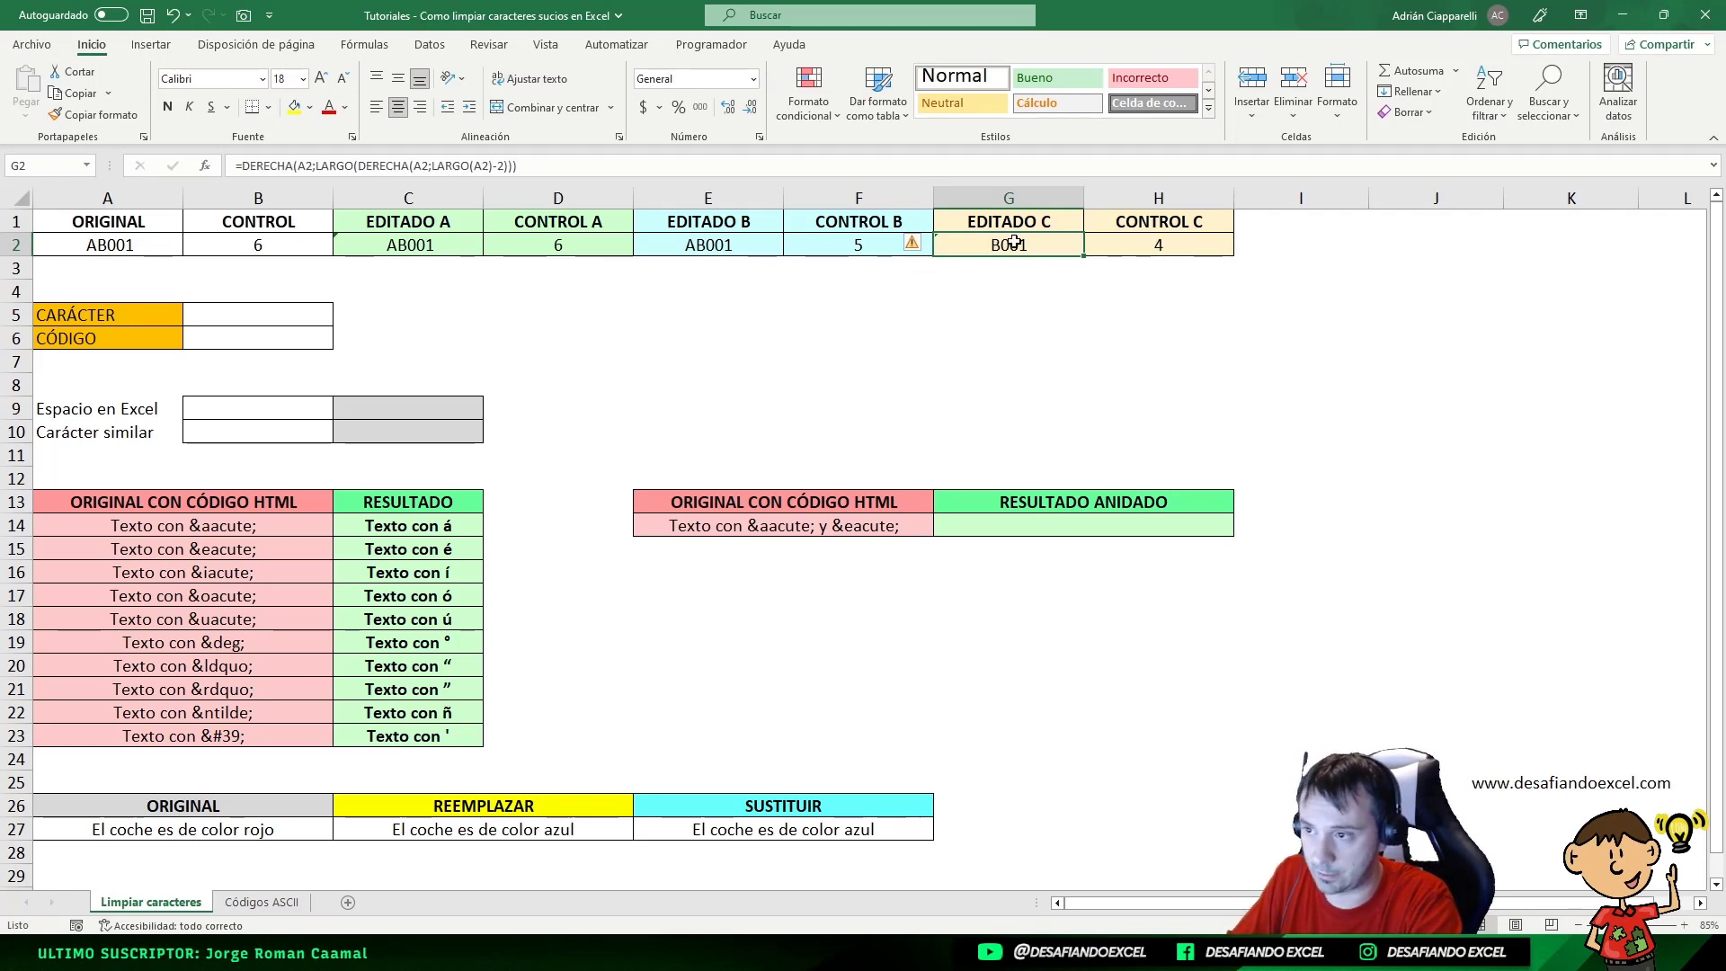
key("ctrl+z")
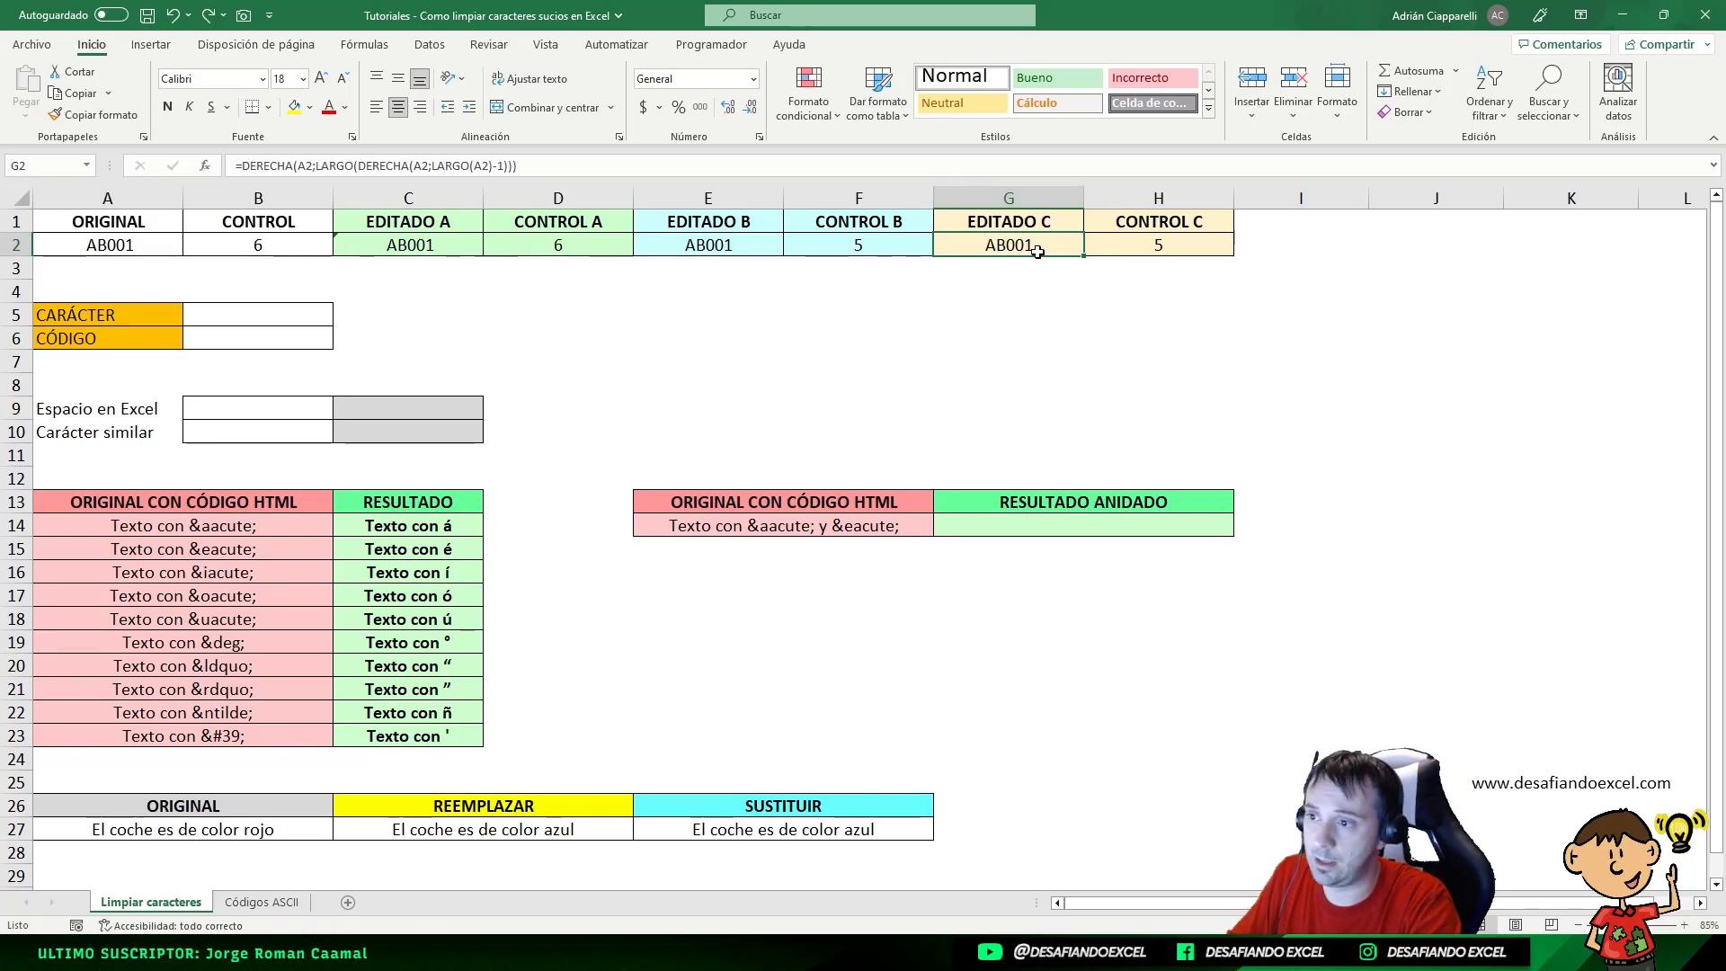
- Review the EDITADO C formula in cell G2 without changing it, and save the workbook
double_click(1038, 252)
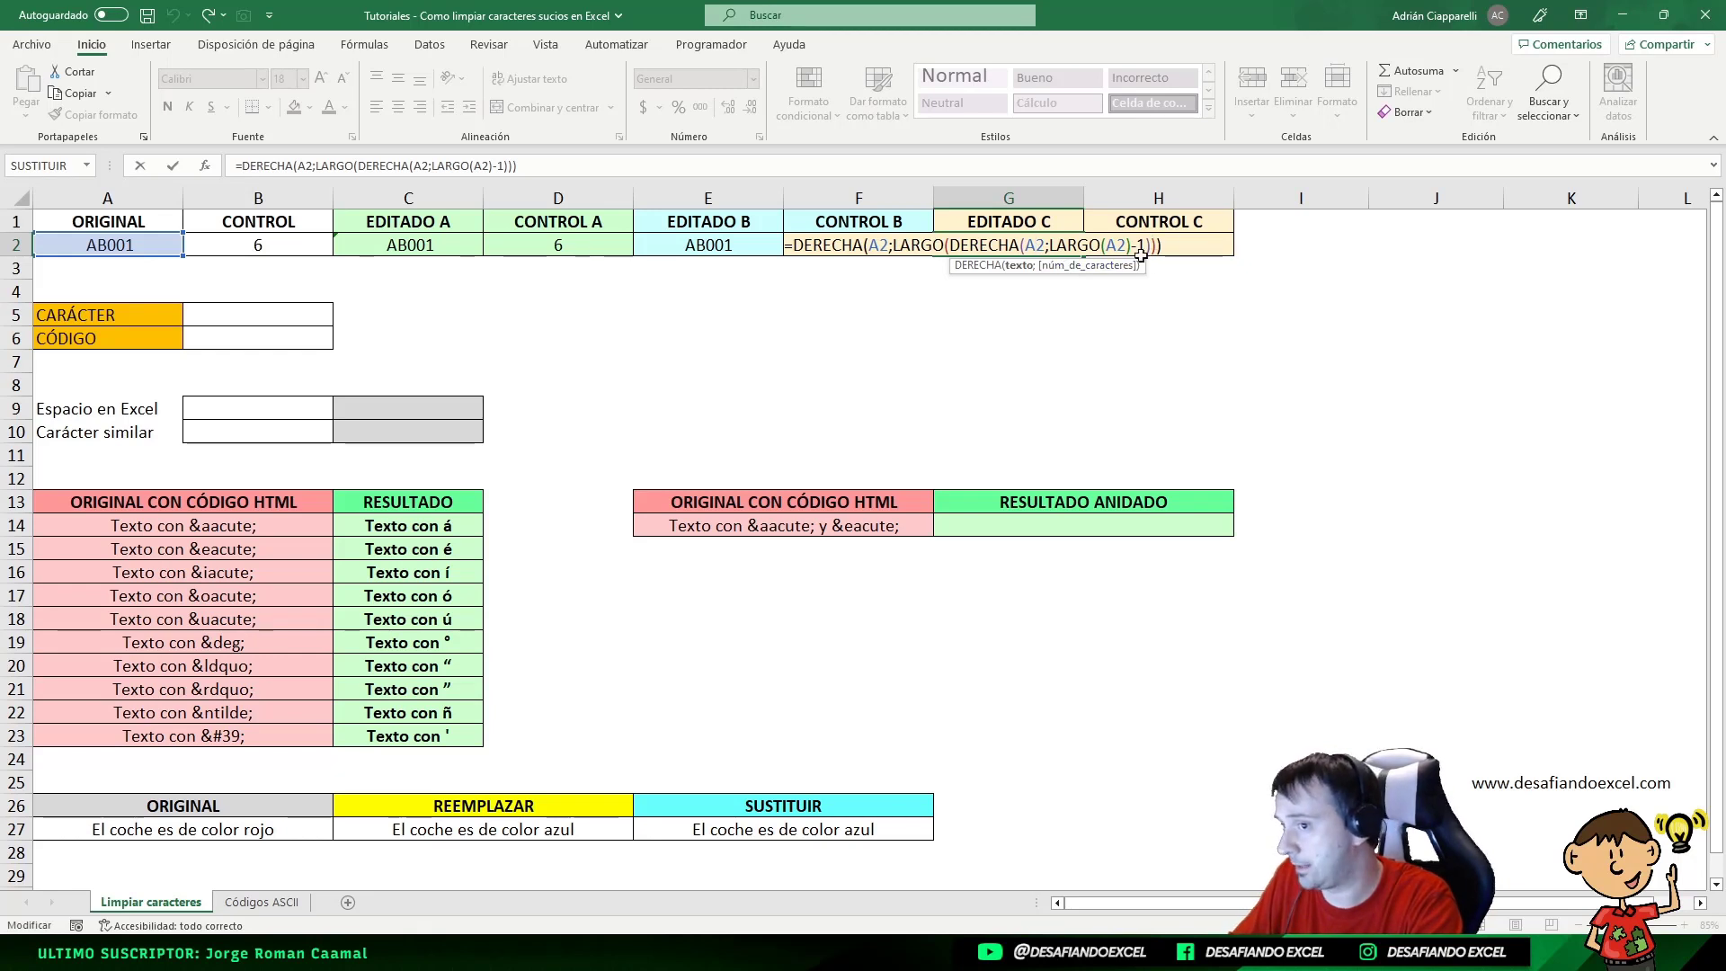
key("Escape")
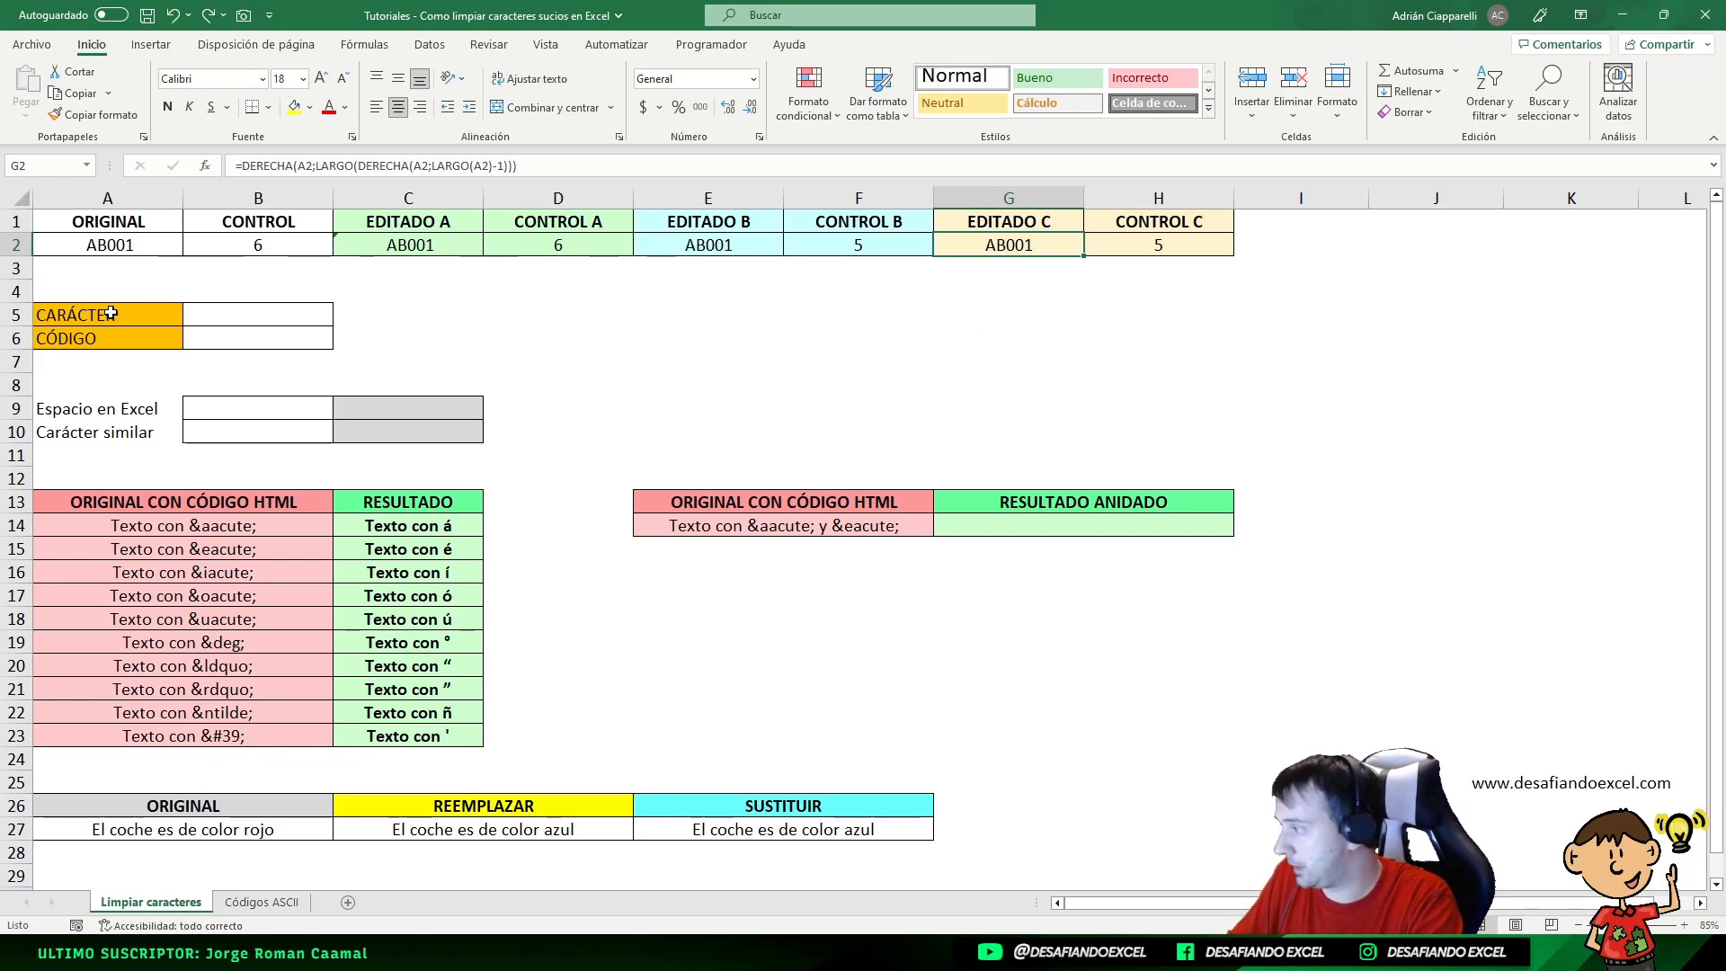
left_click(148, 15)
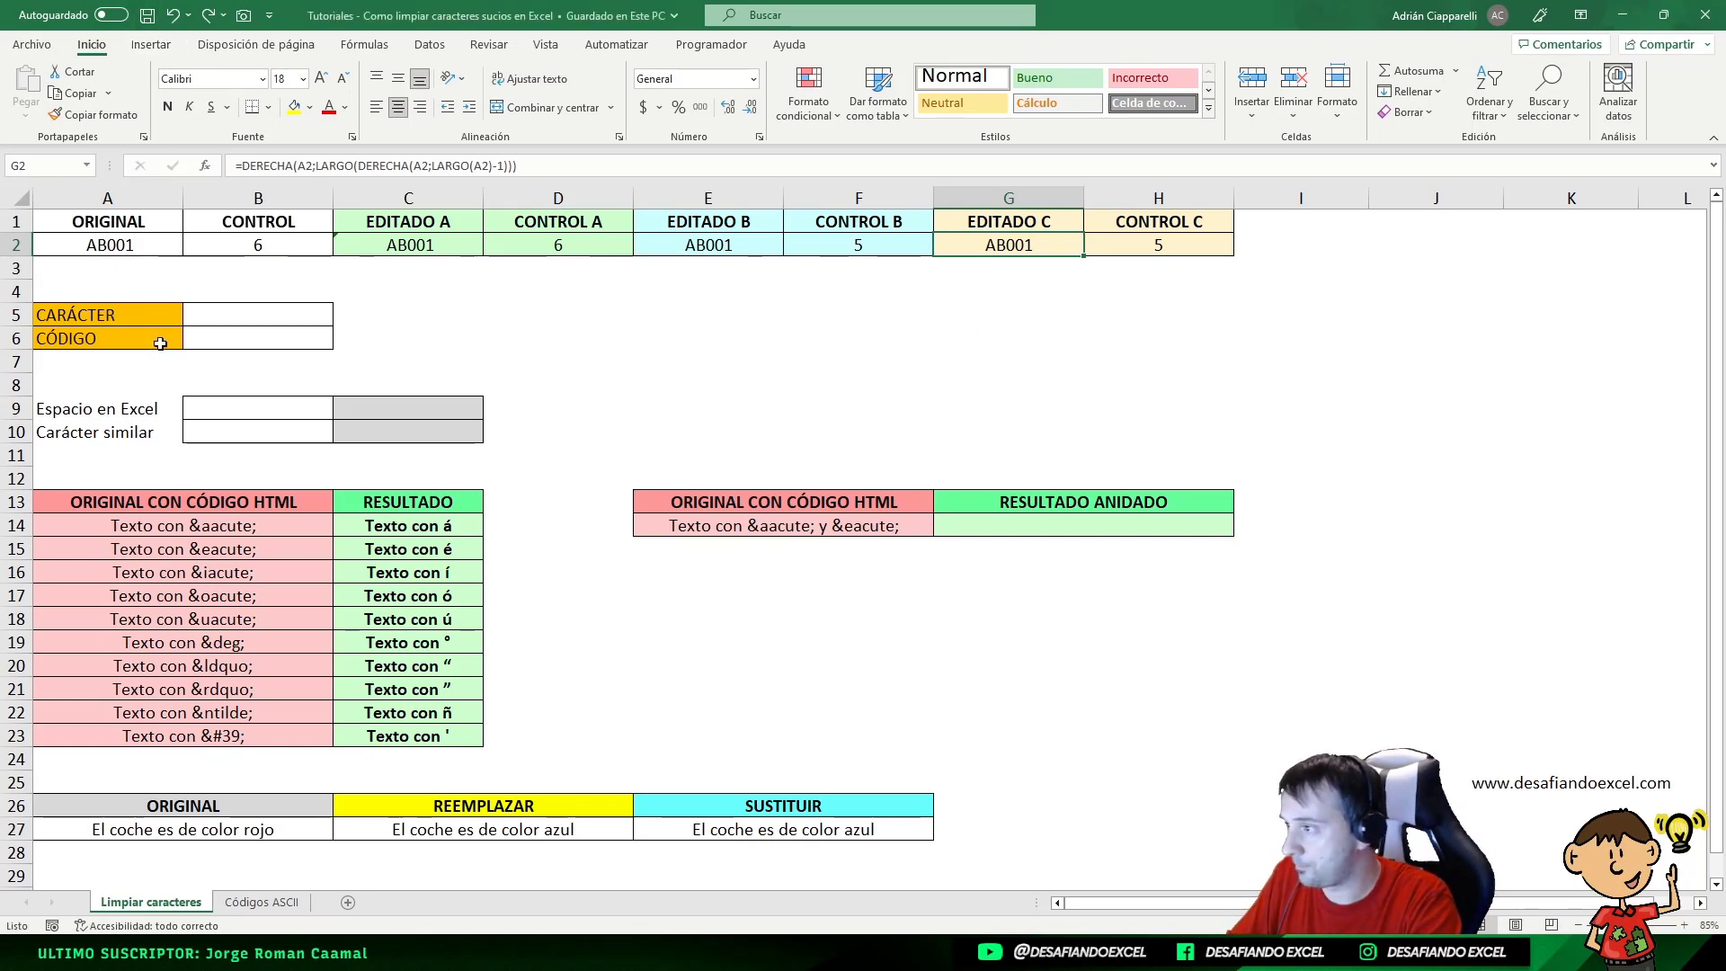
left_click(125, 313)
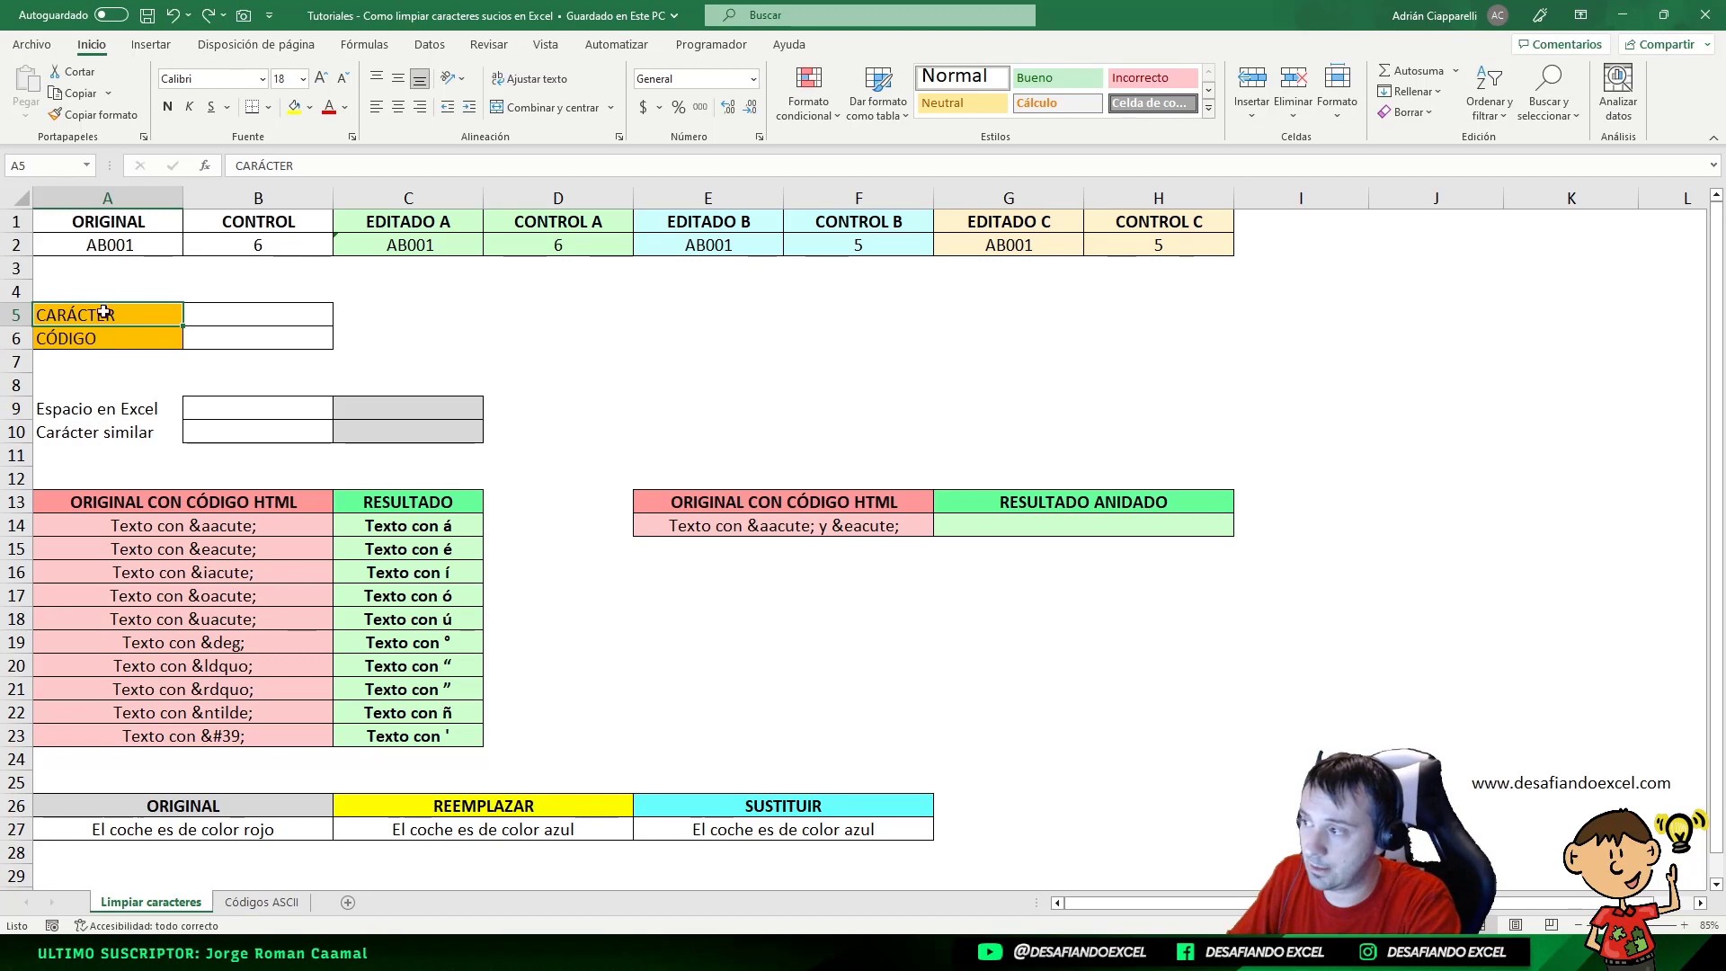
left_click(214, 320)
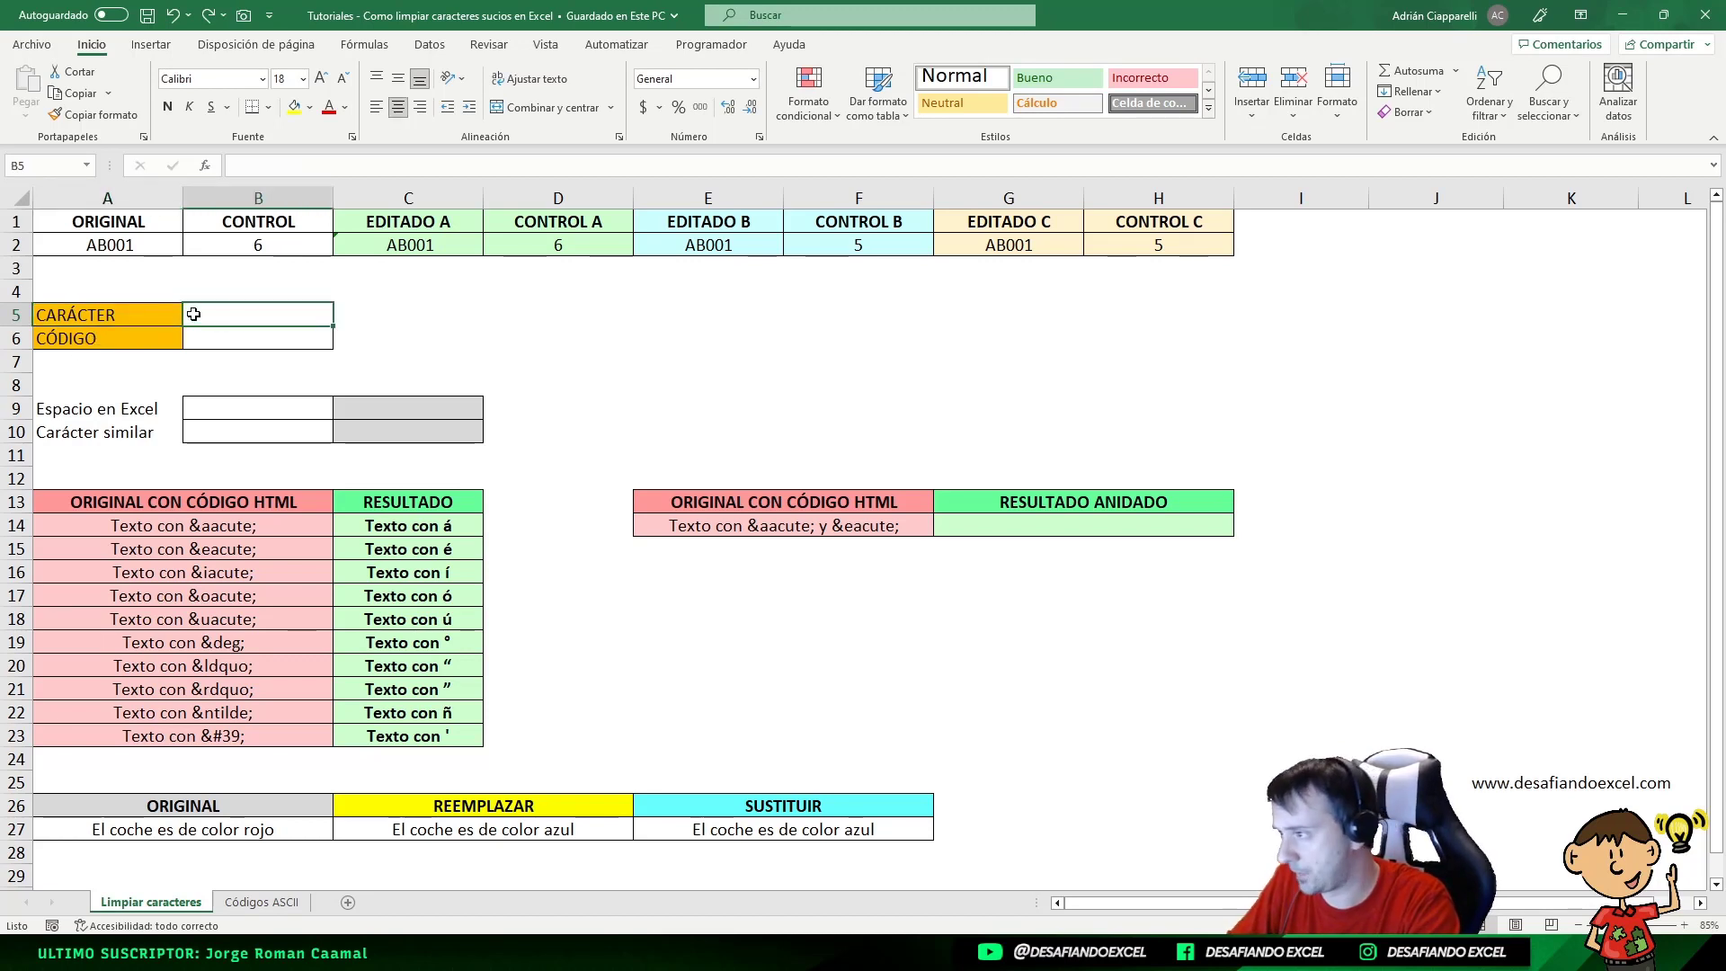
type("=")
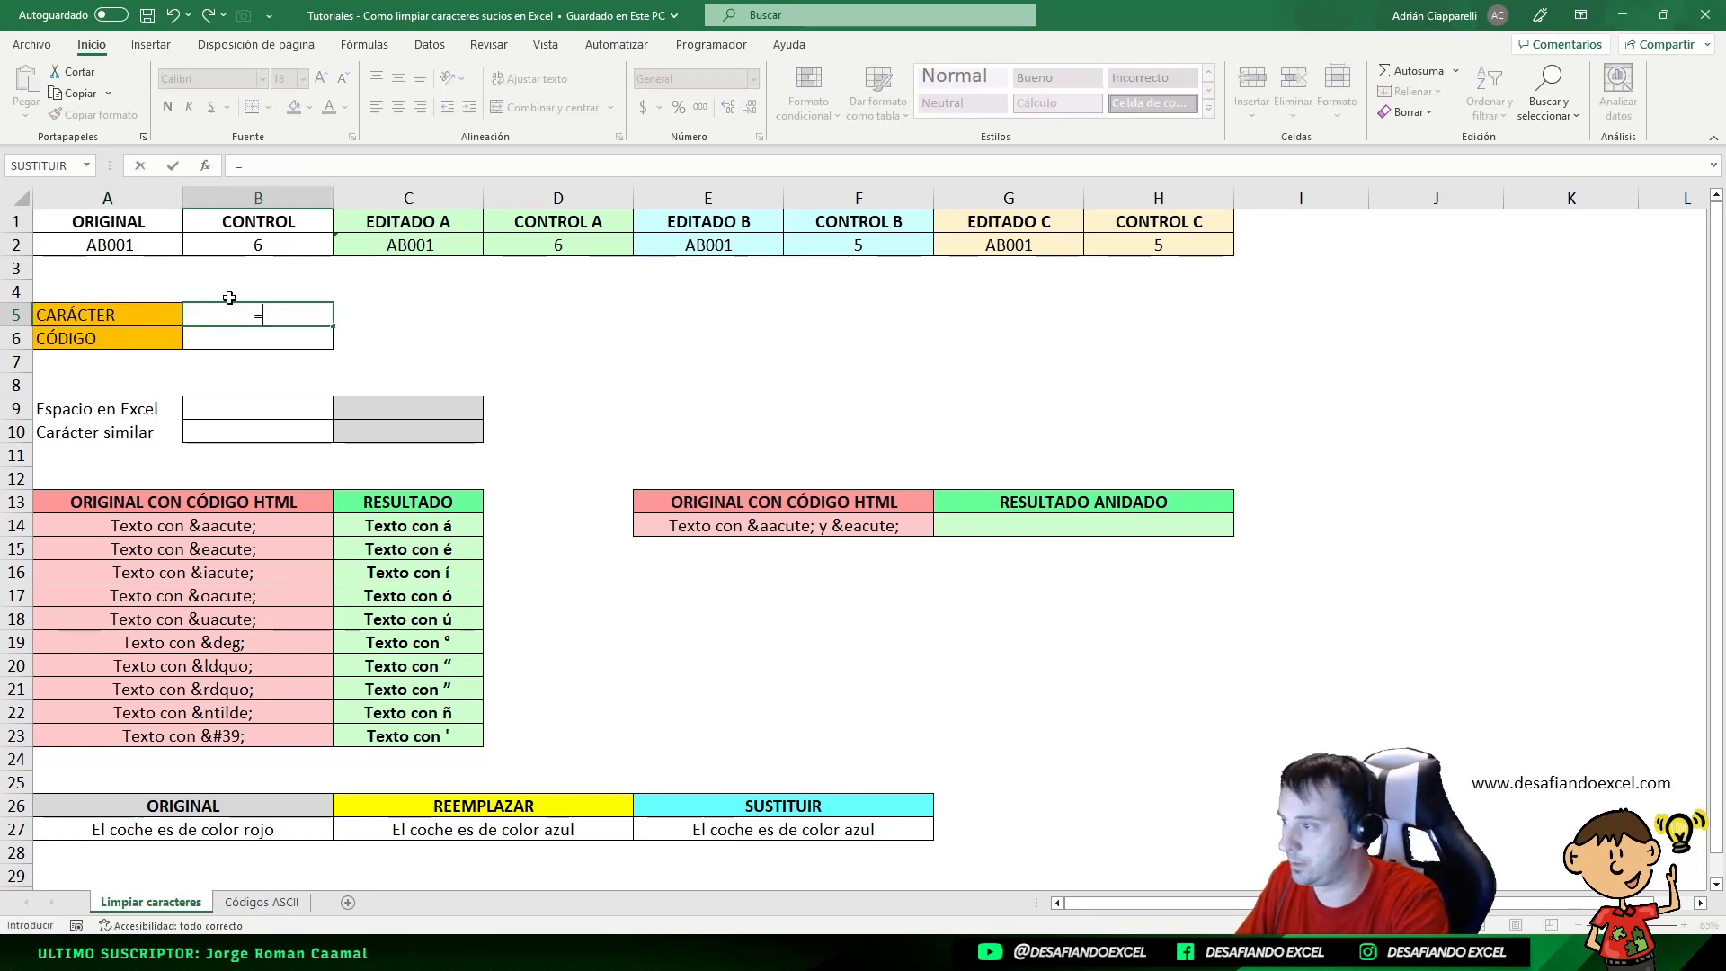
type("CARACTER")
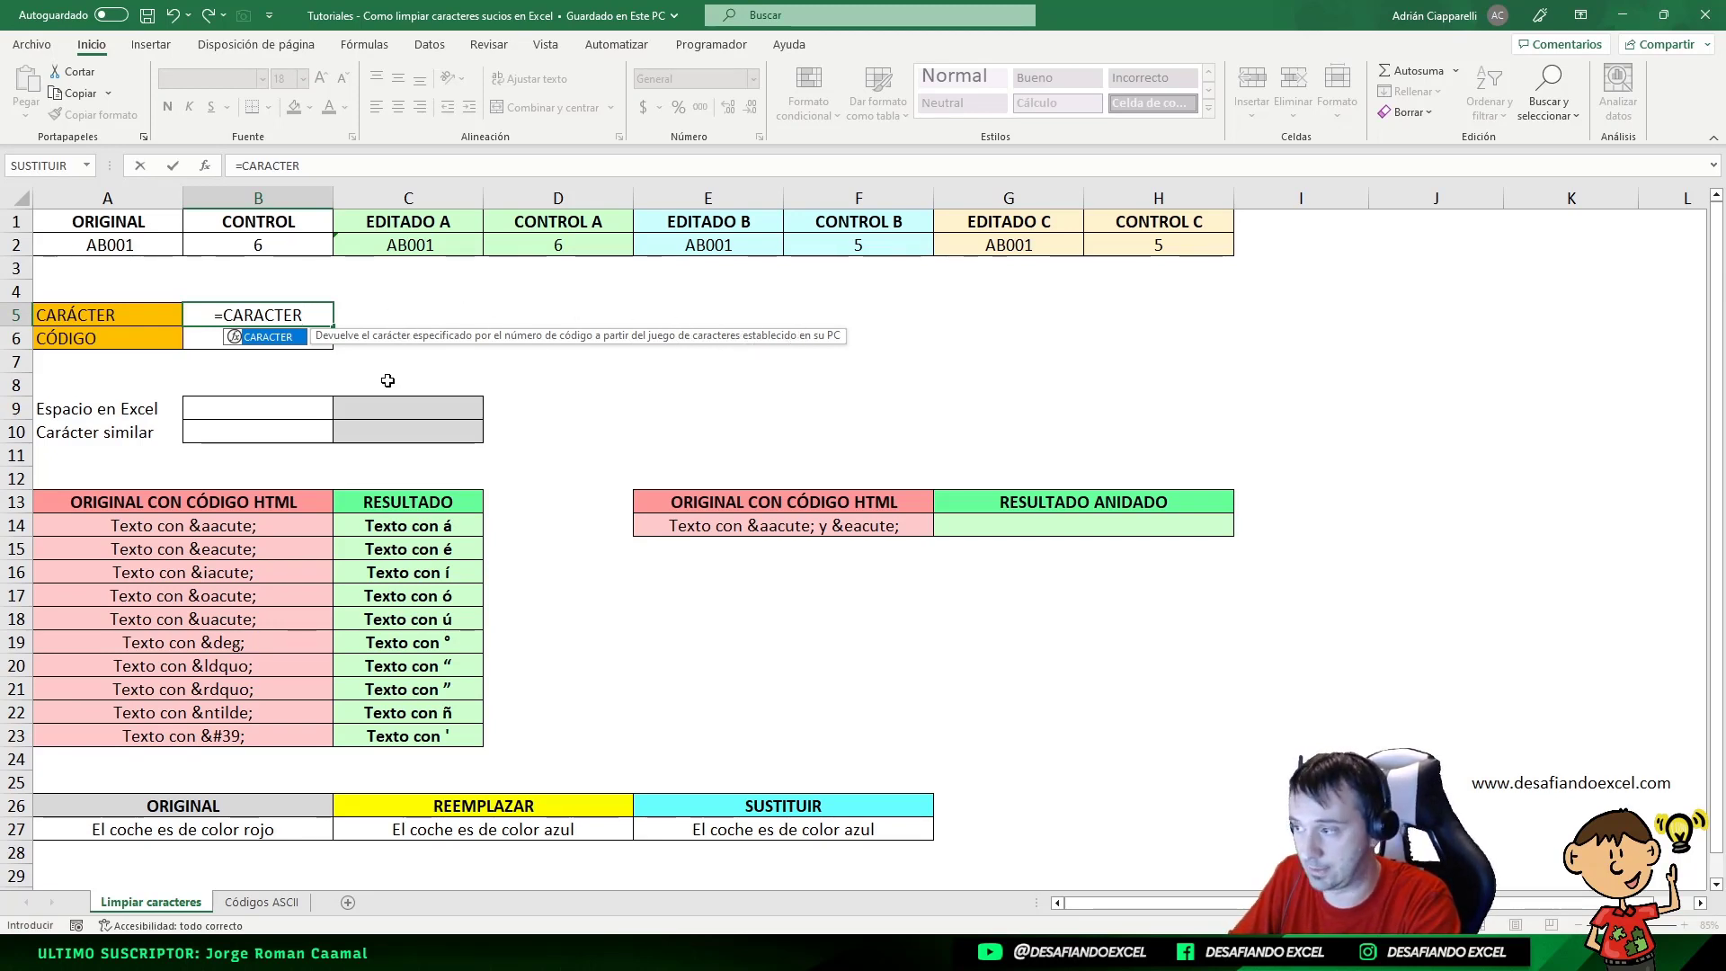
key("Escape")
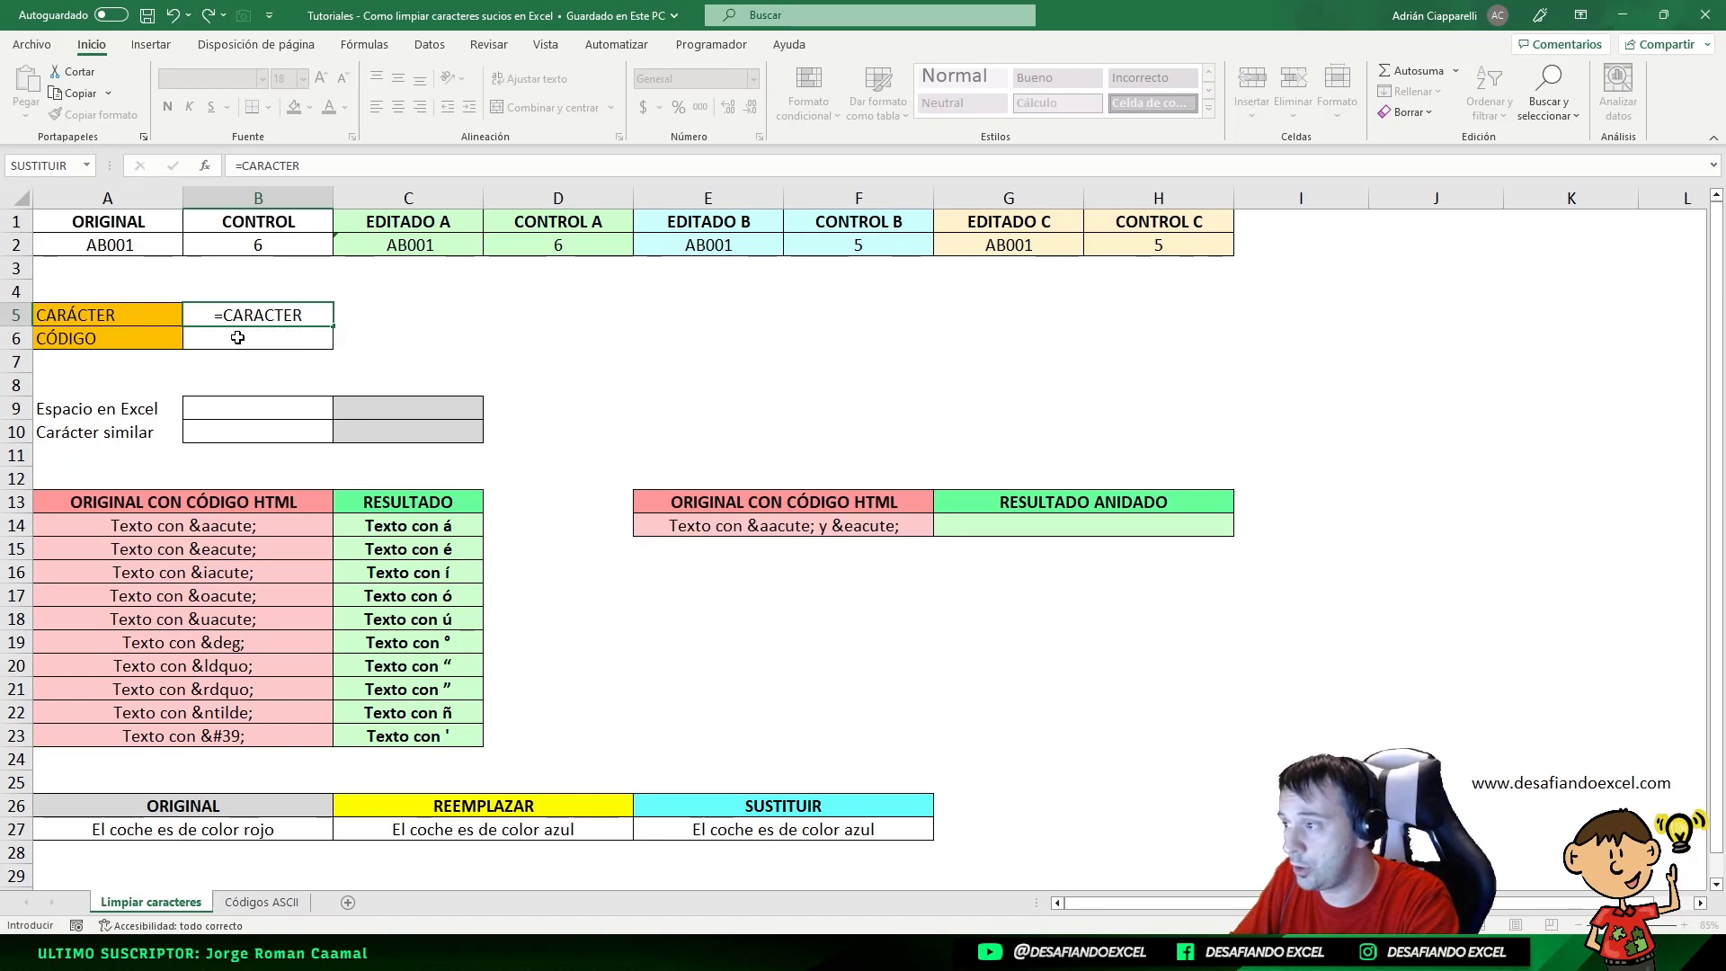
key("Escape")
left_click(245, 330)
type("=CODIGO")
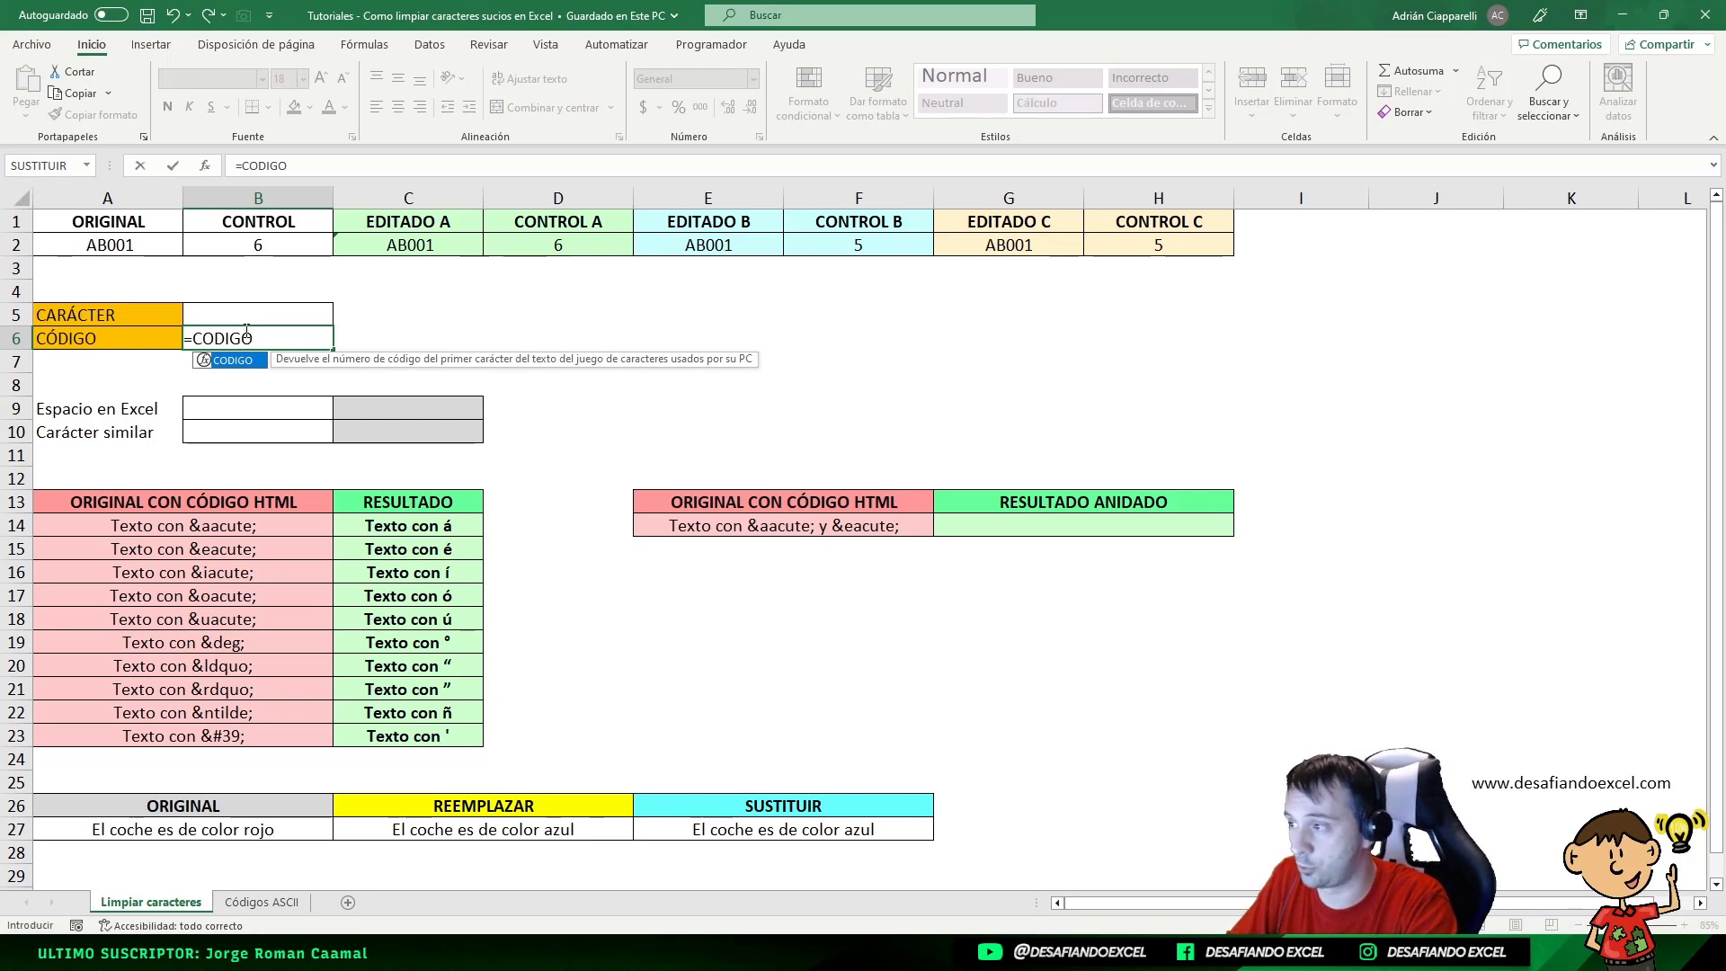
key("Escape")
key("Escape")
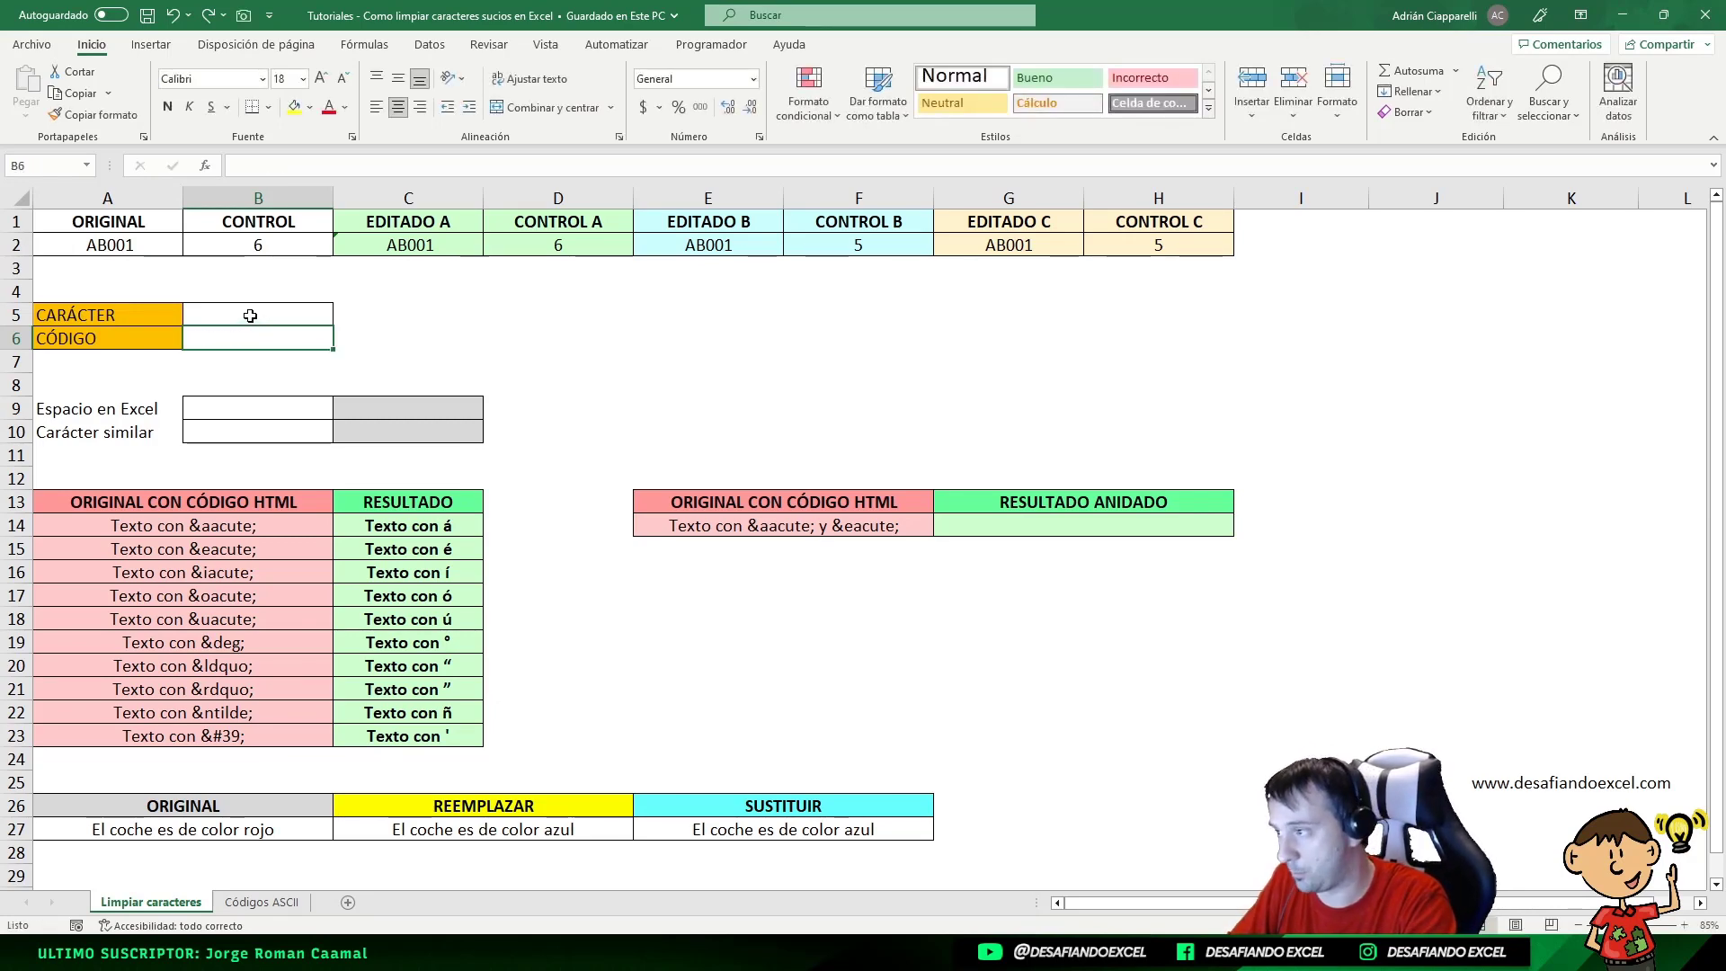
- Look up the character code of the letter R on the Códigos ASCII sheet and return to the Limpiar caracteres sheet
left_click(250, 316)
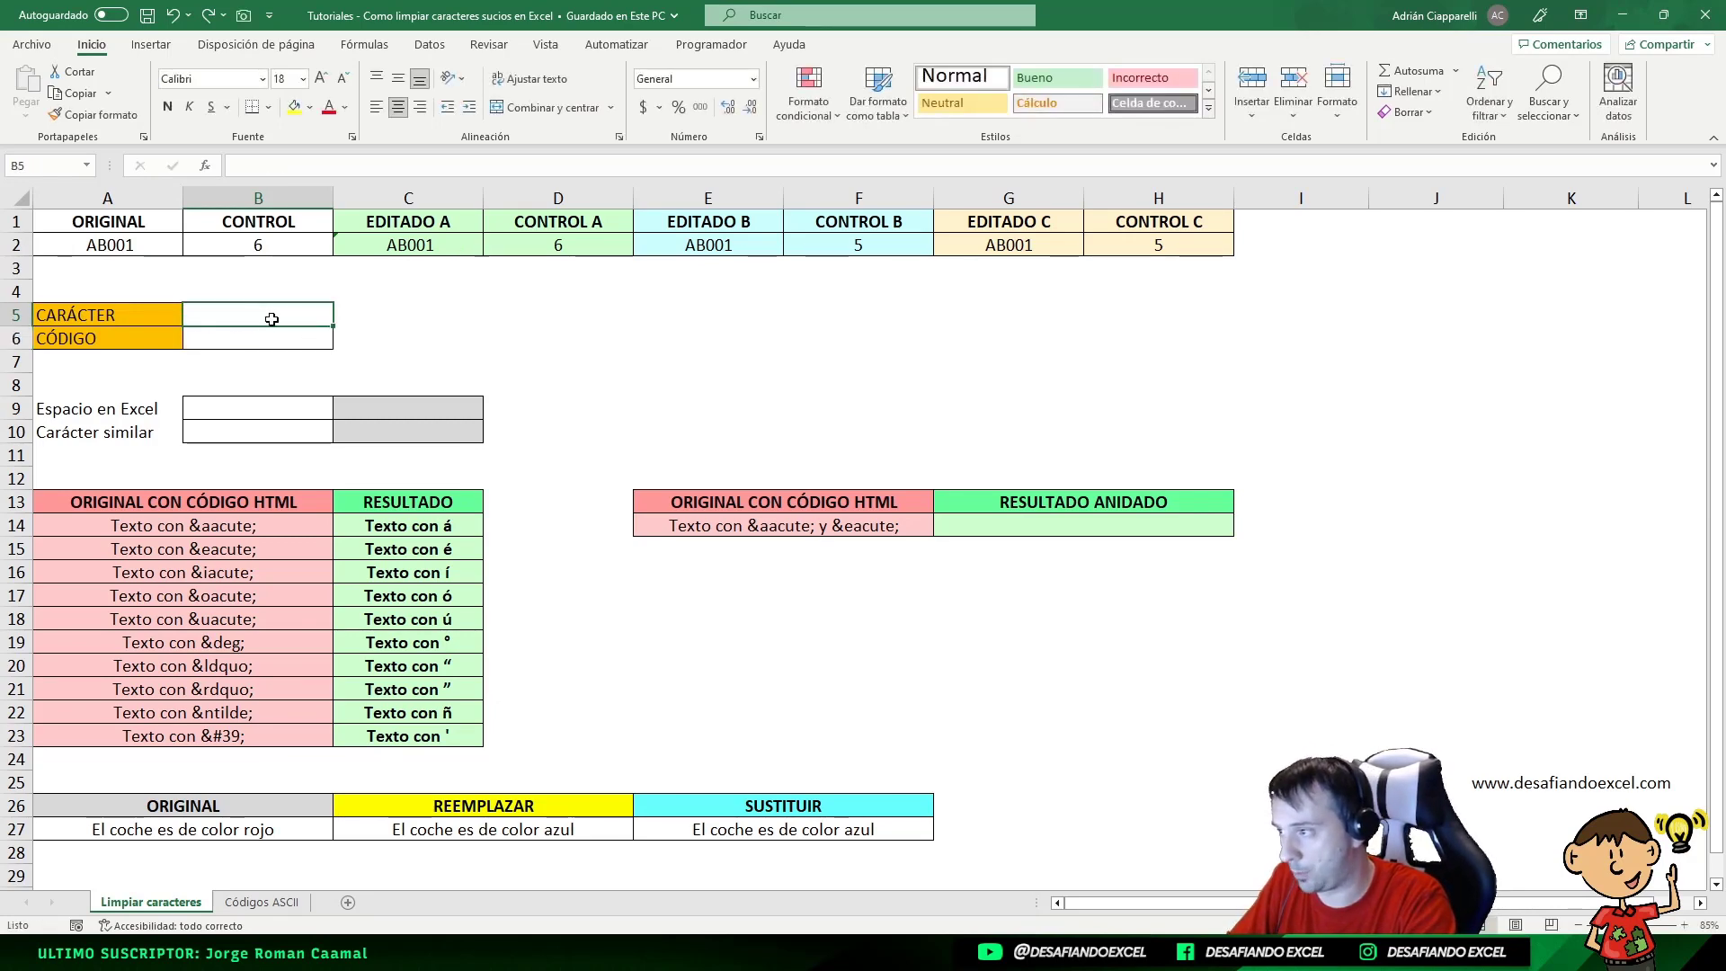
left_click(260, 903)
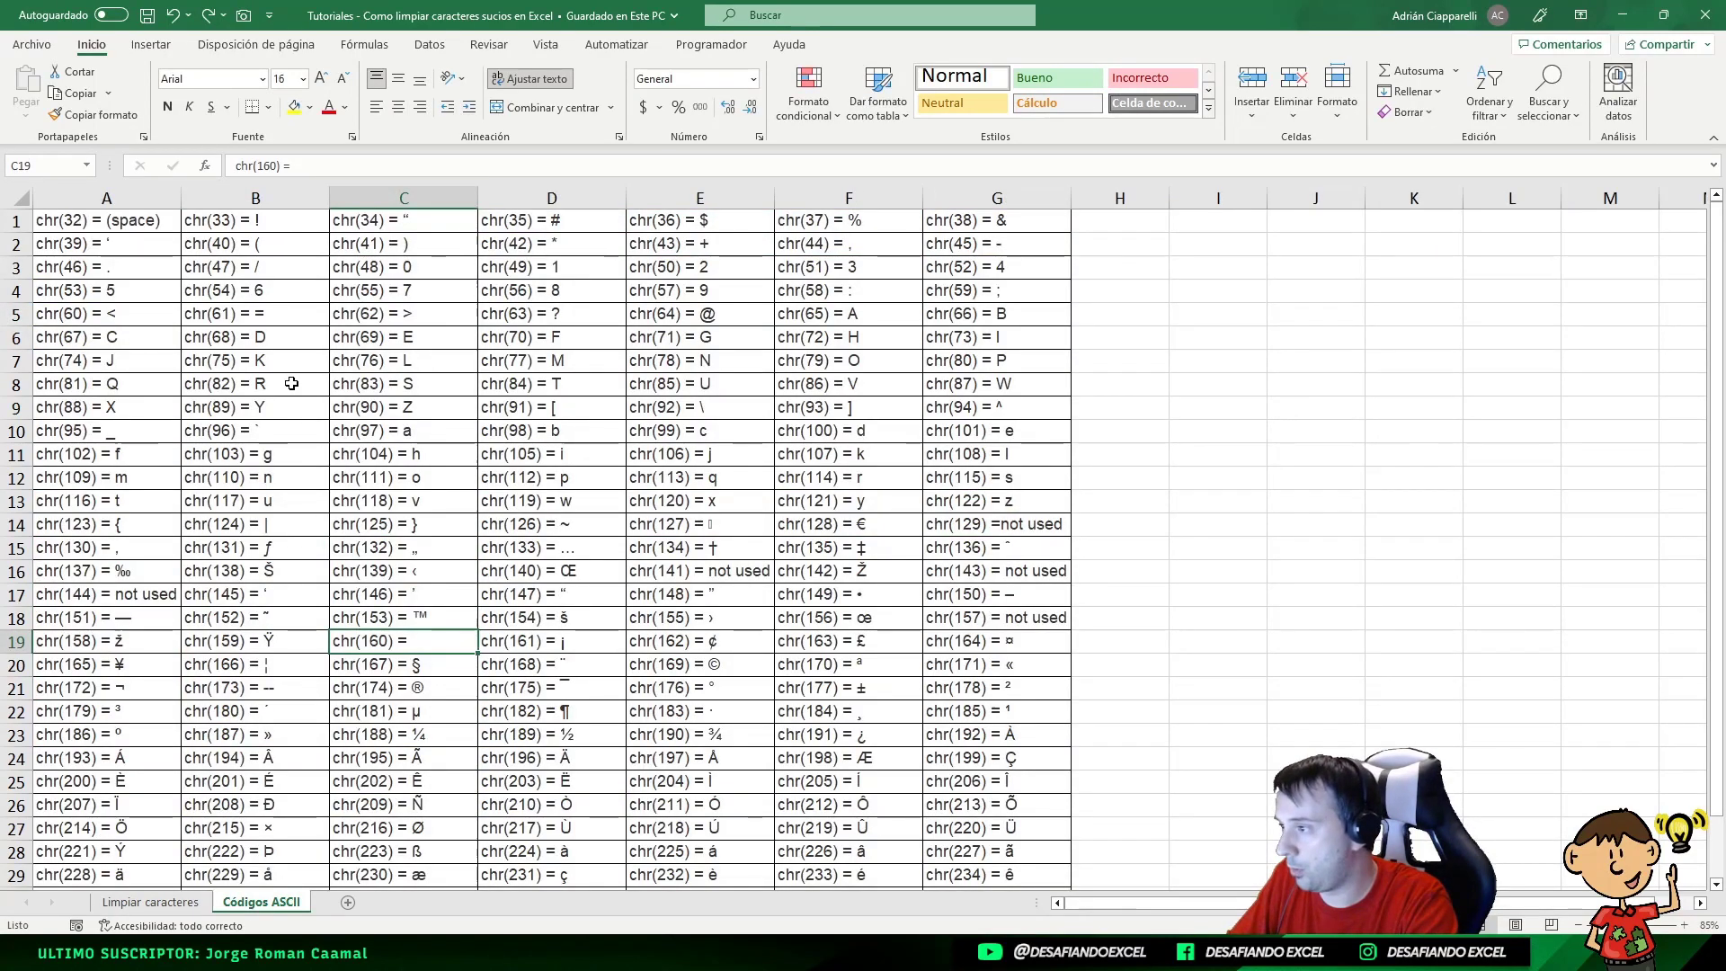
left_click(227, 379)
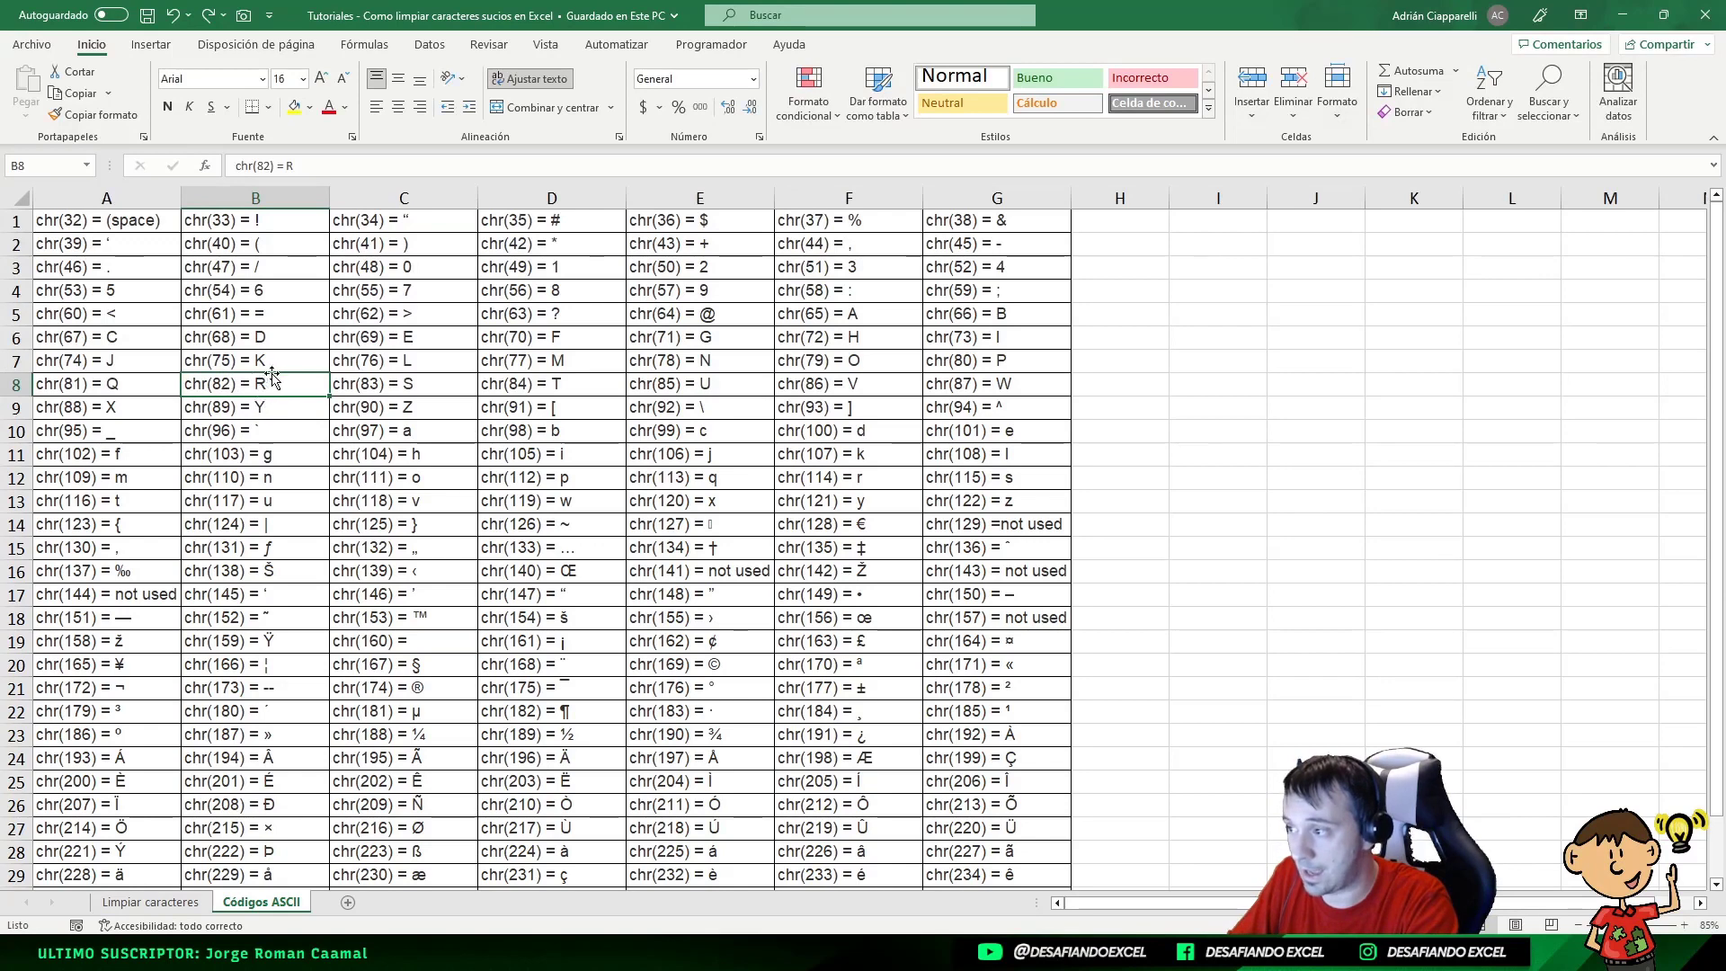
left_click(150, 902)
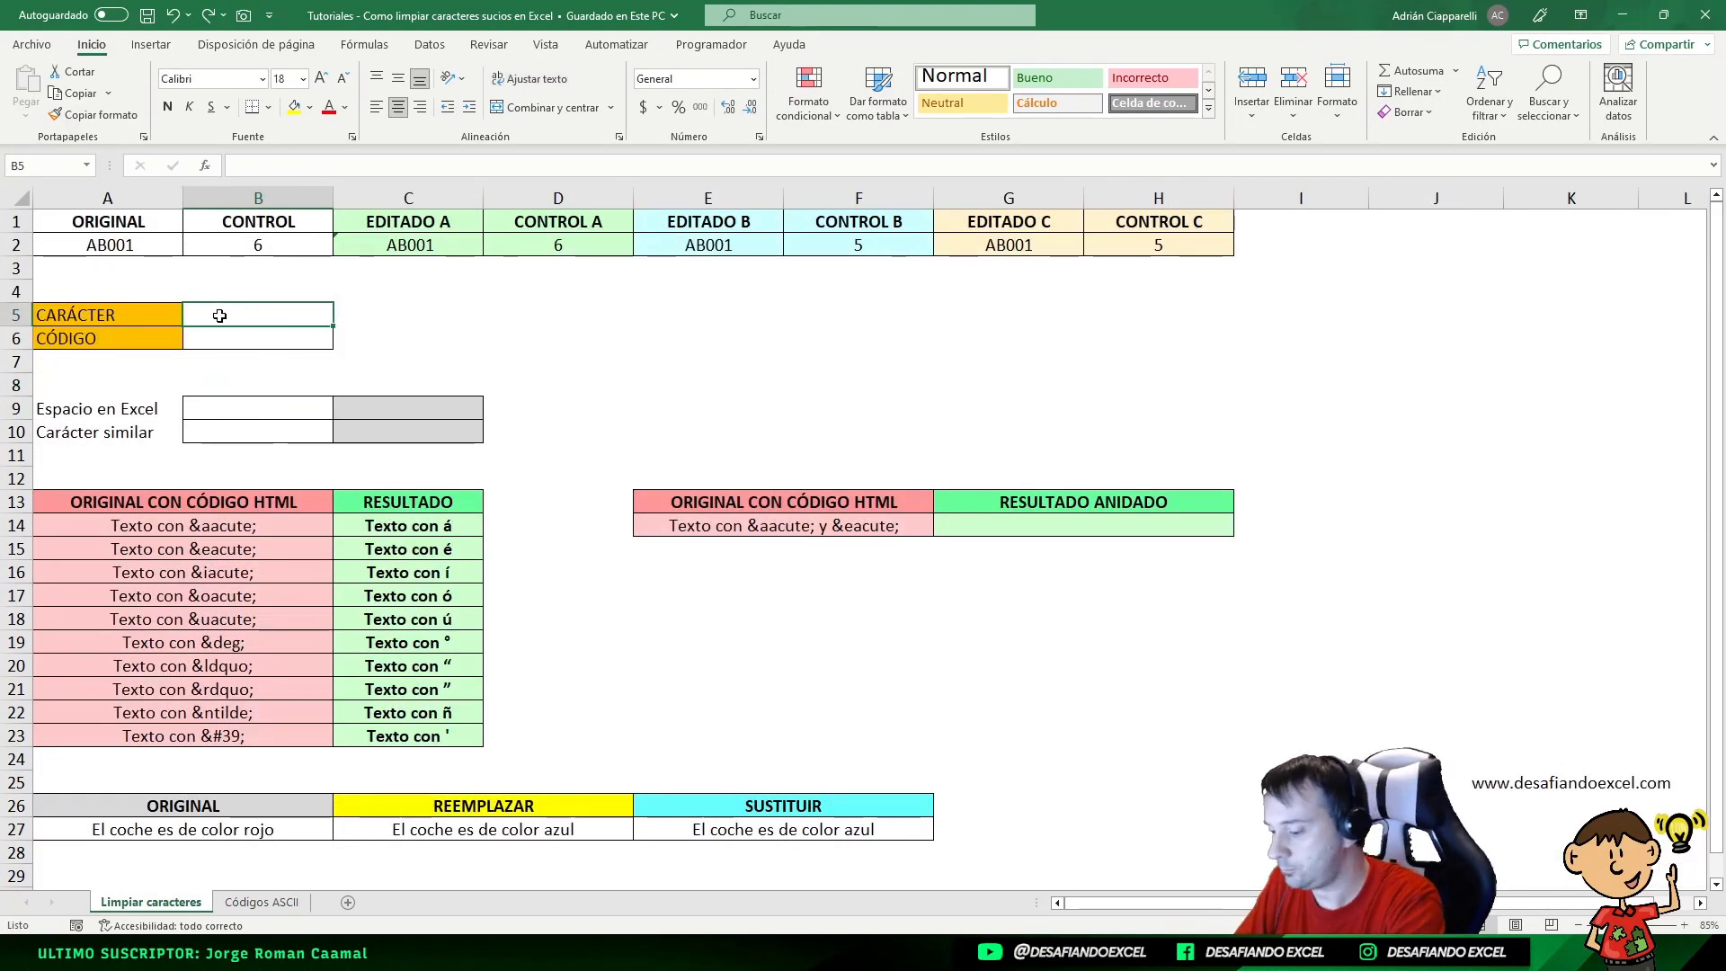
- Enter =CARACTER(82) in cell B5 beside CARÁCTER and check the result against the Códigos ASCII sheet
type("=CARAC")
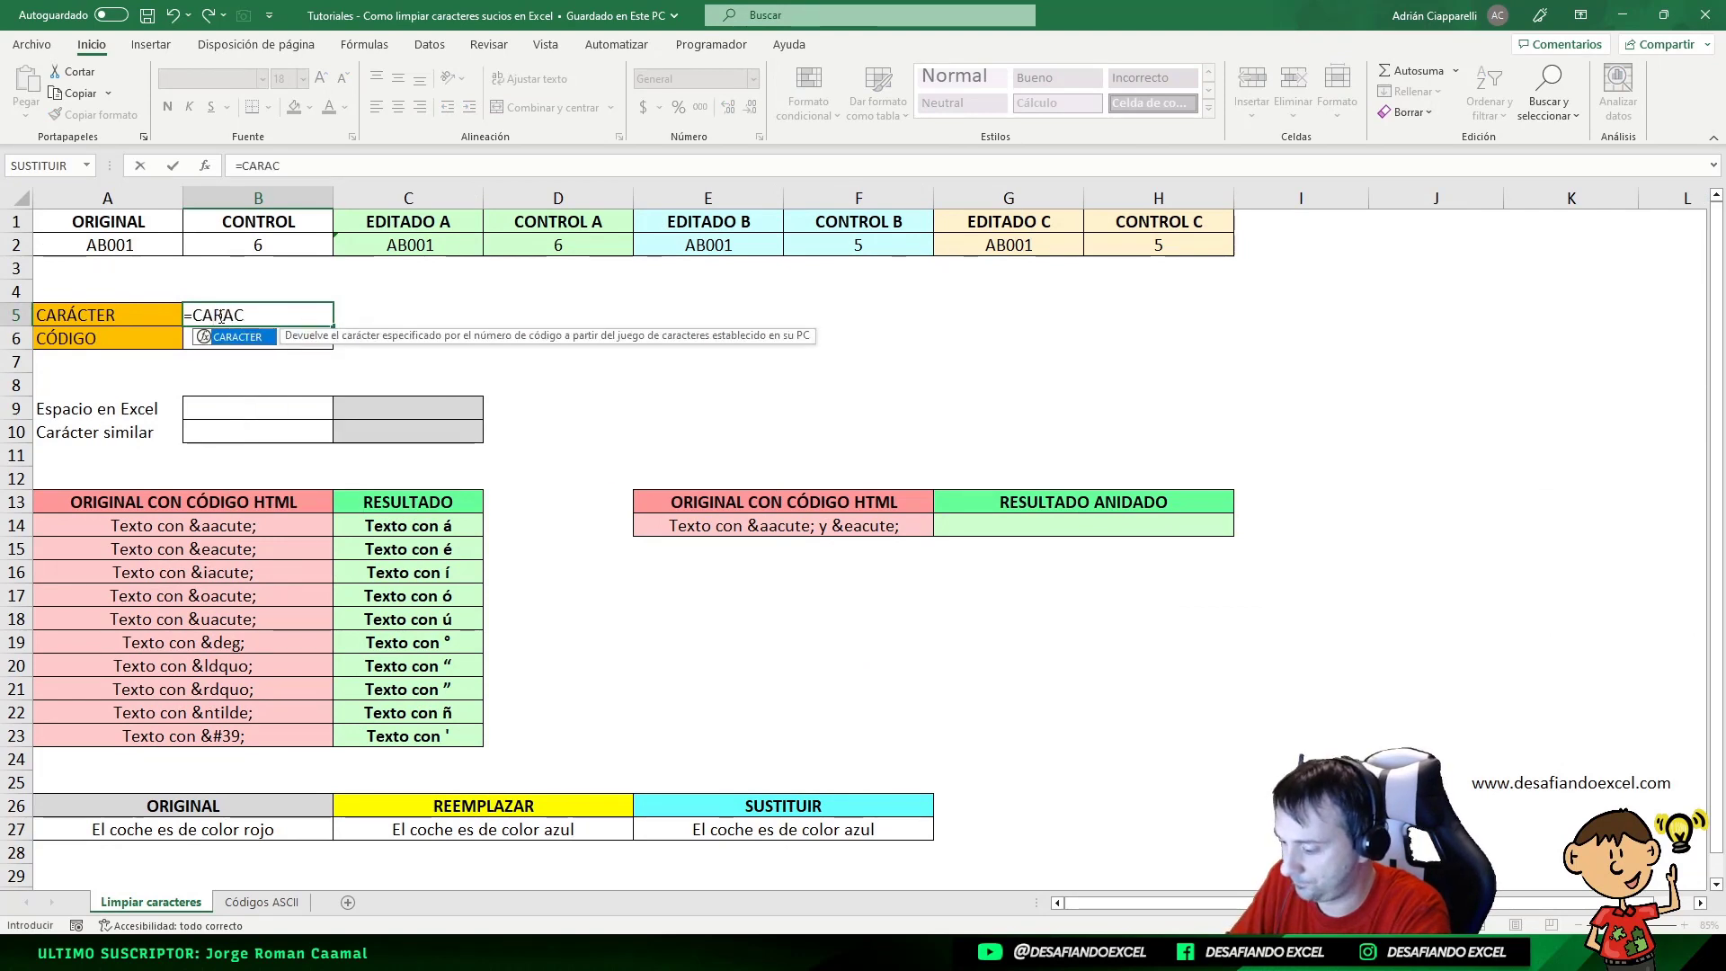
type("TER")
key("Tab")
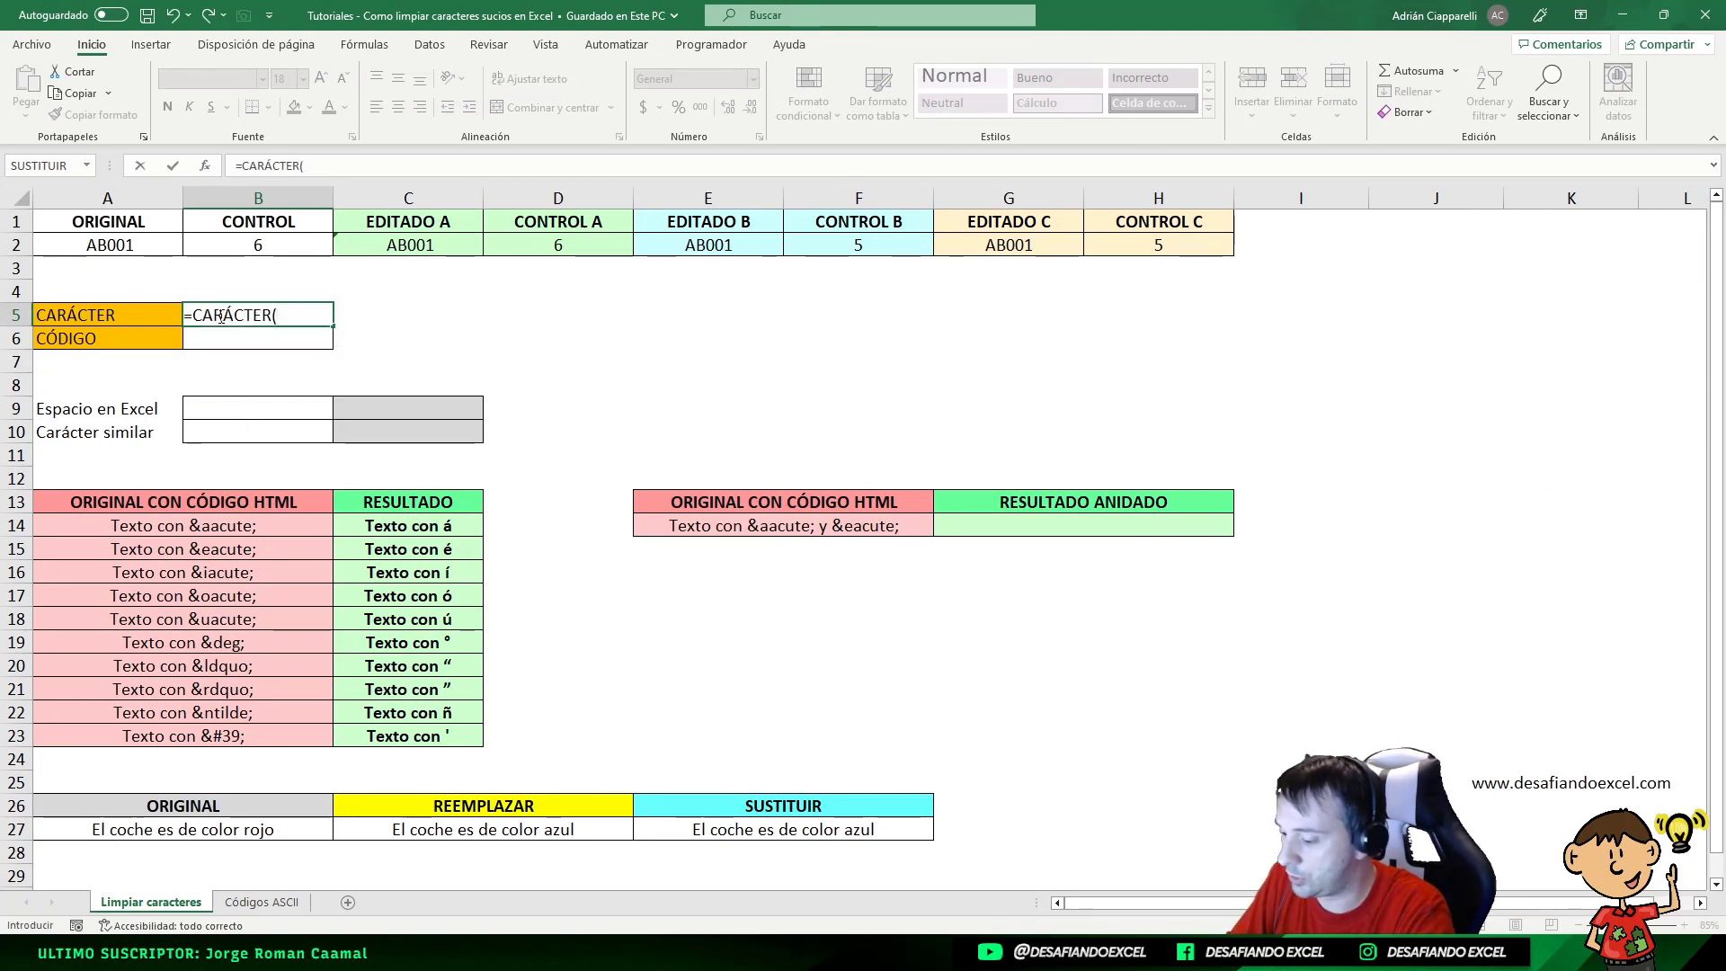
type("82")
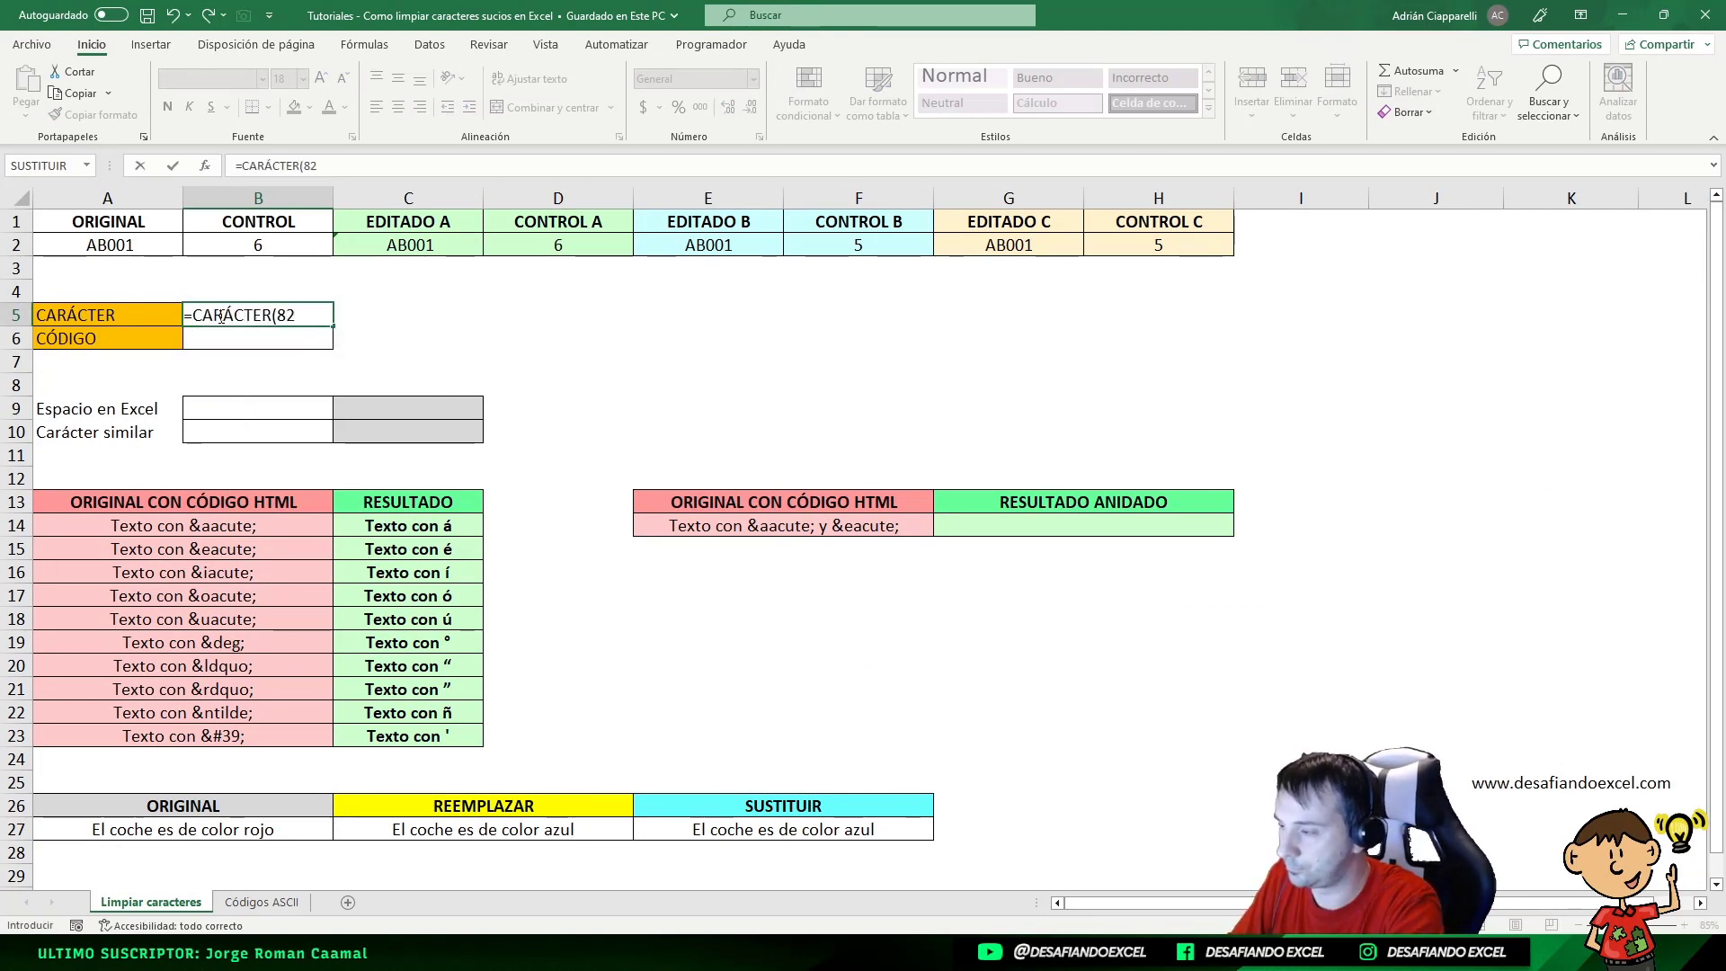
key("ctrl+Return")
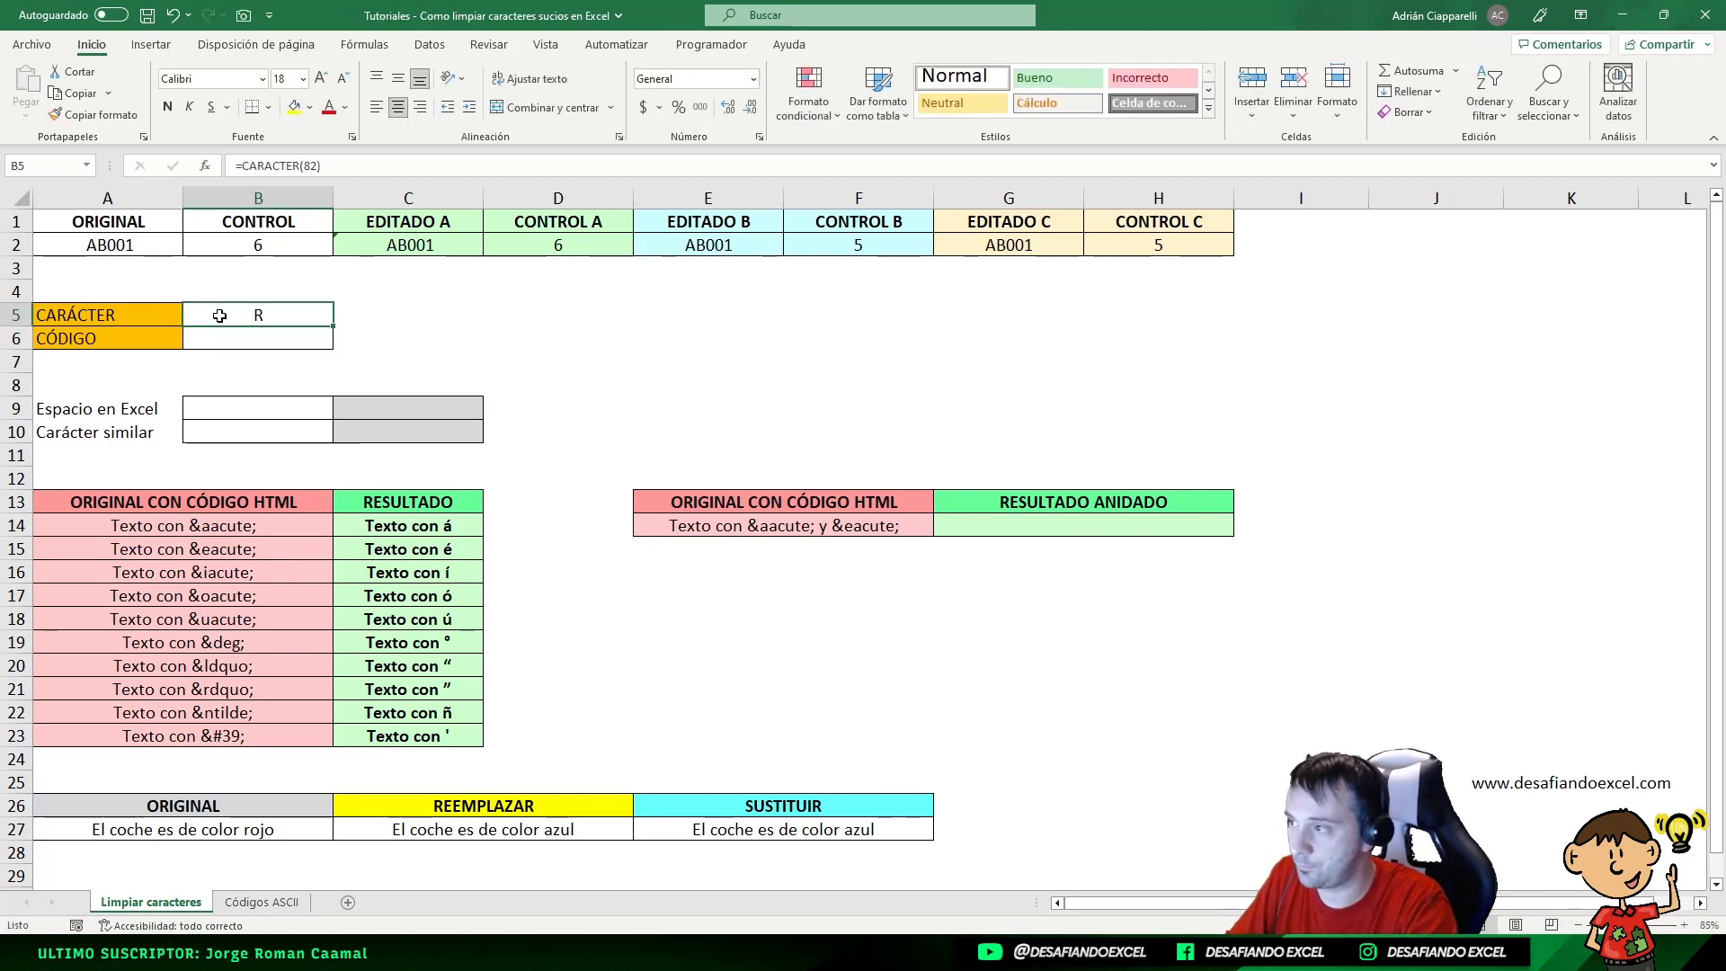
left_click(270, 903)
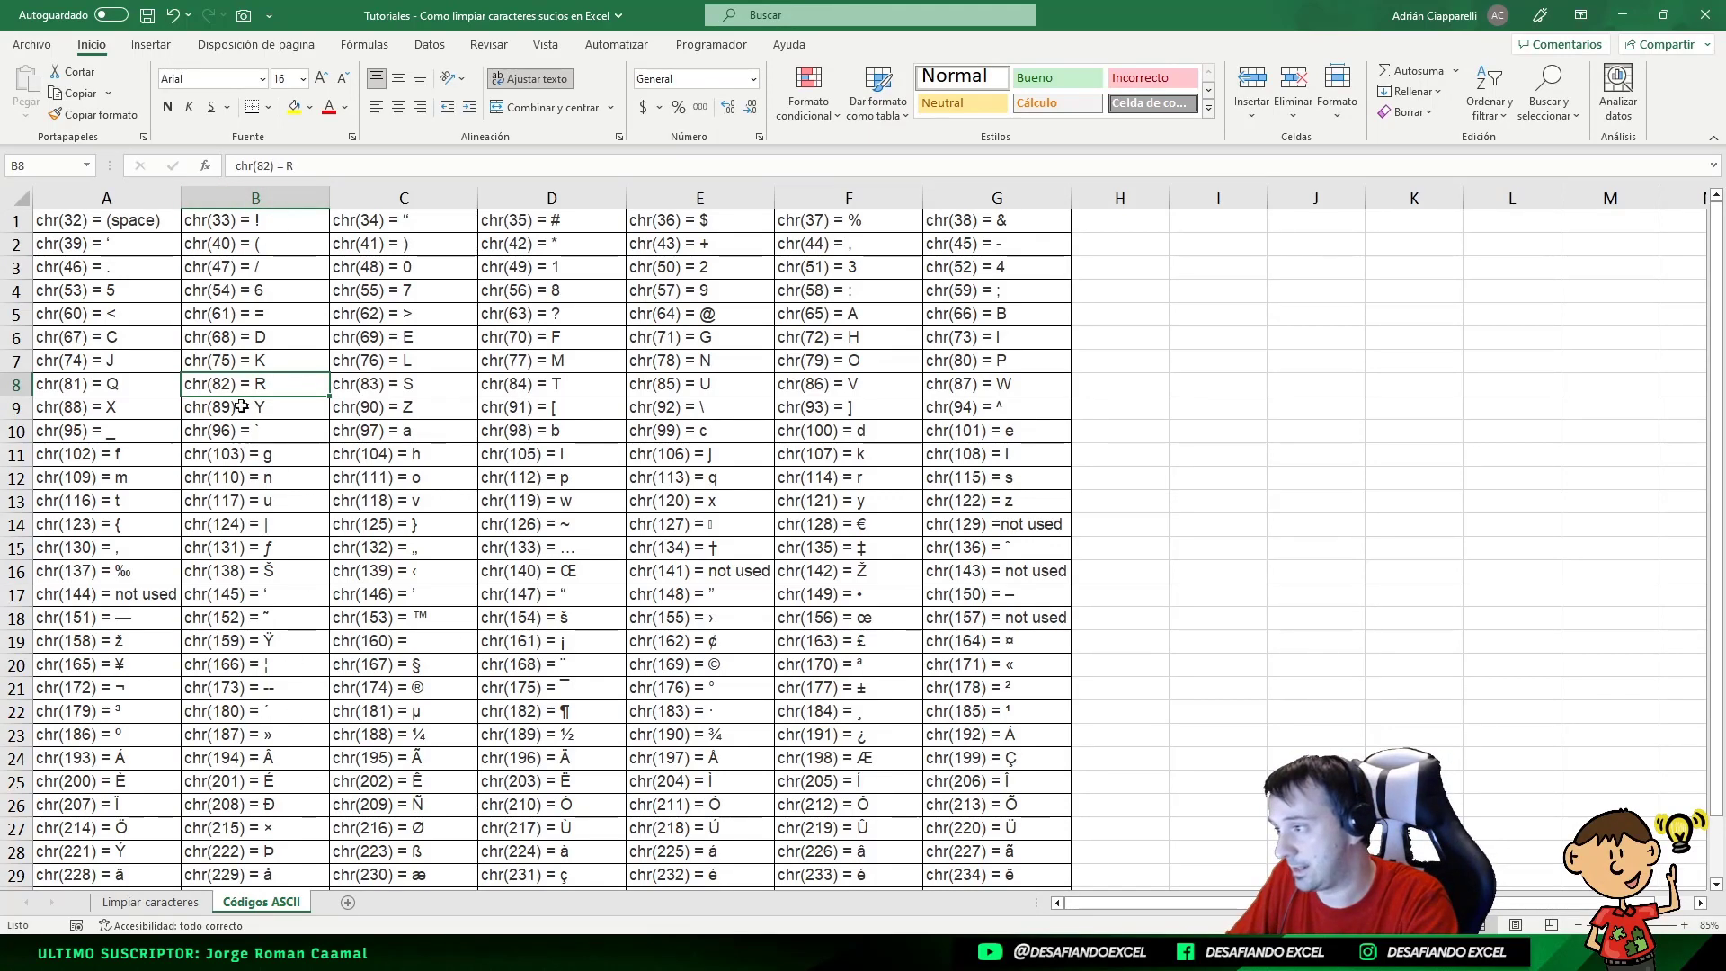
left_click(184, 904)
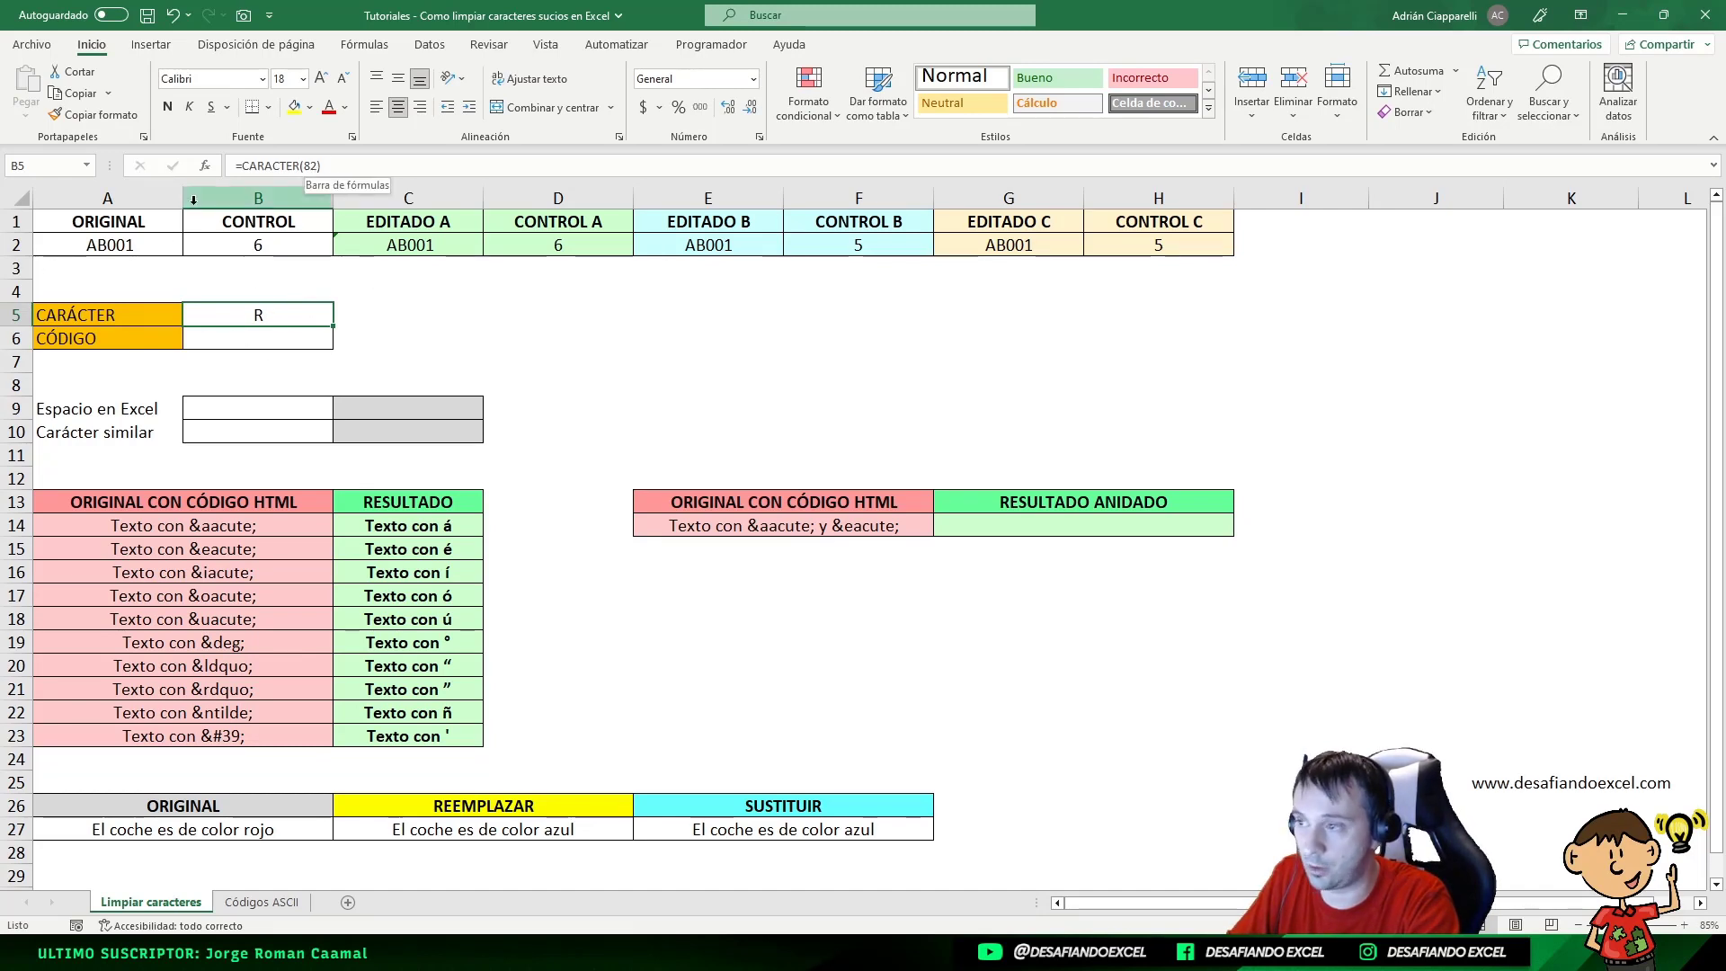
- Enter =CODIGO("R") in cell B6 beside CÓDIGO to get the letter's character code
left_click(250, 339)
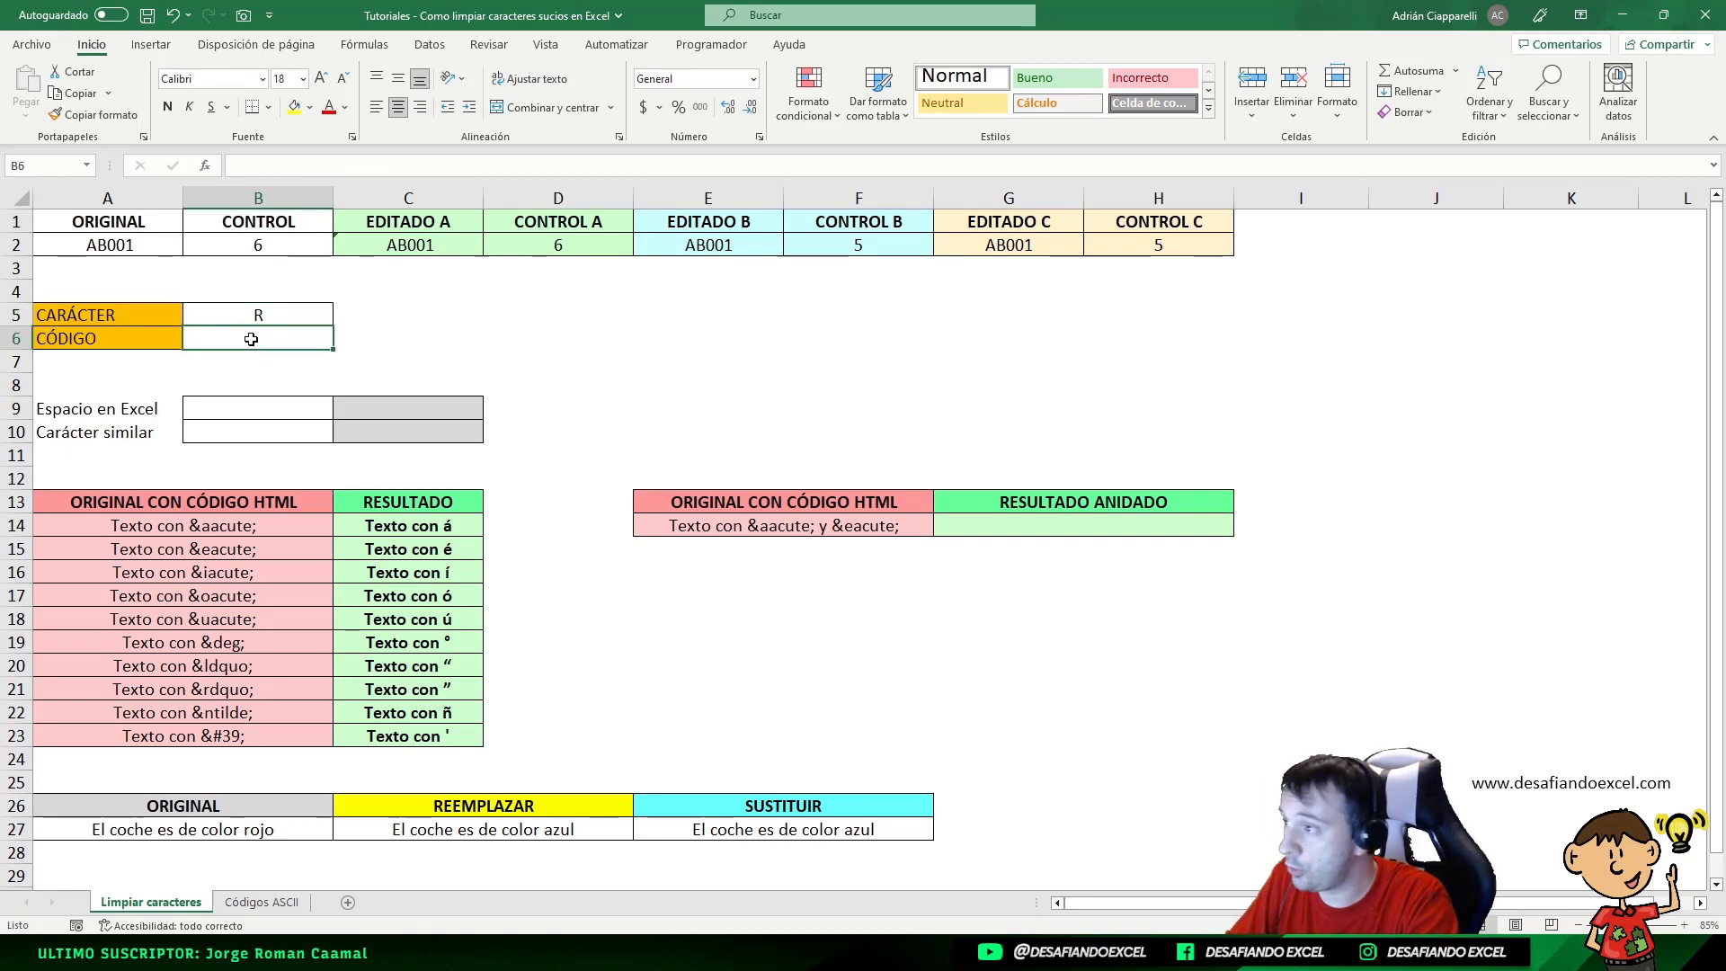
type("=C")
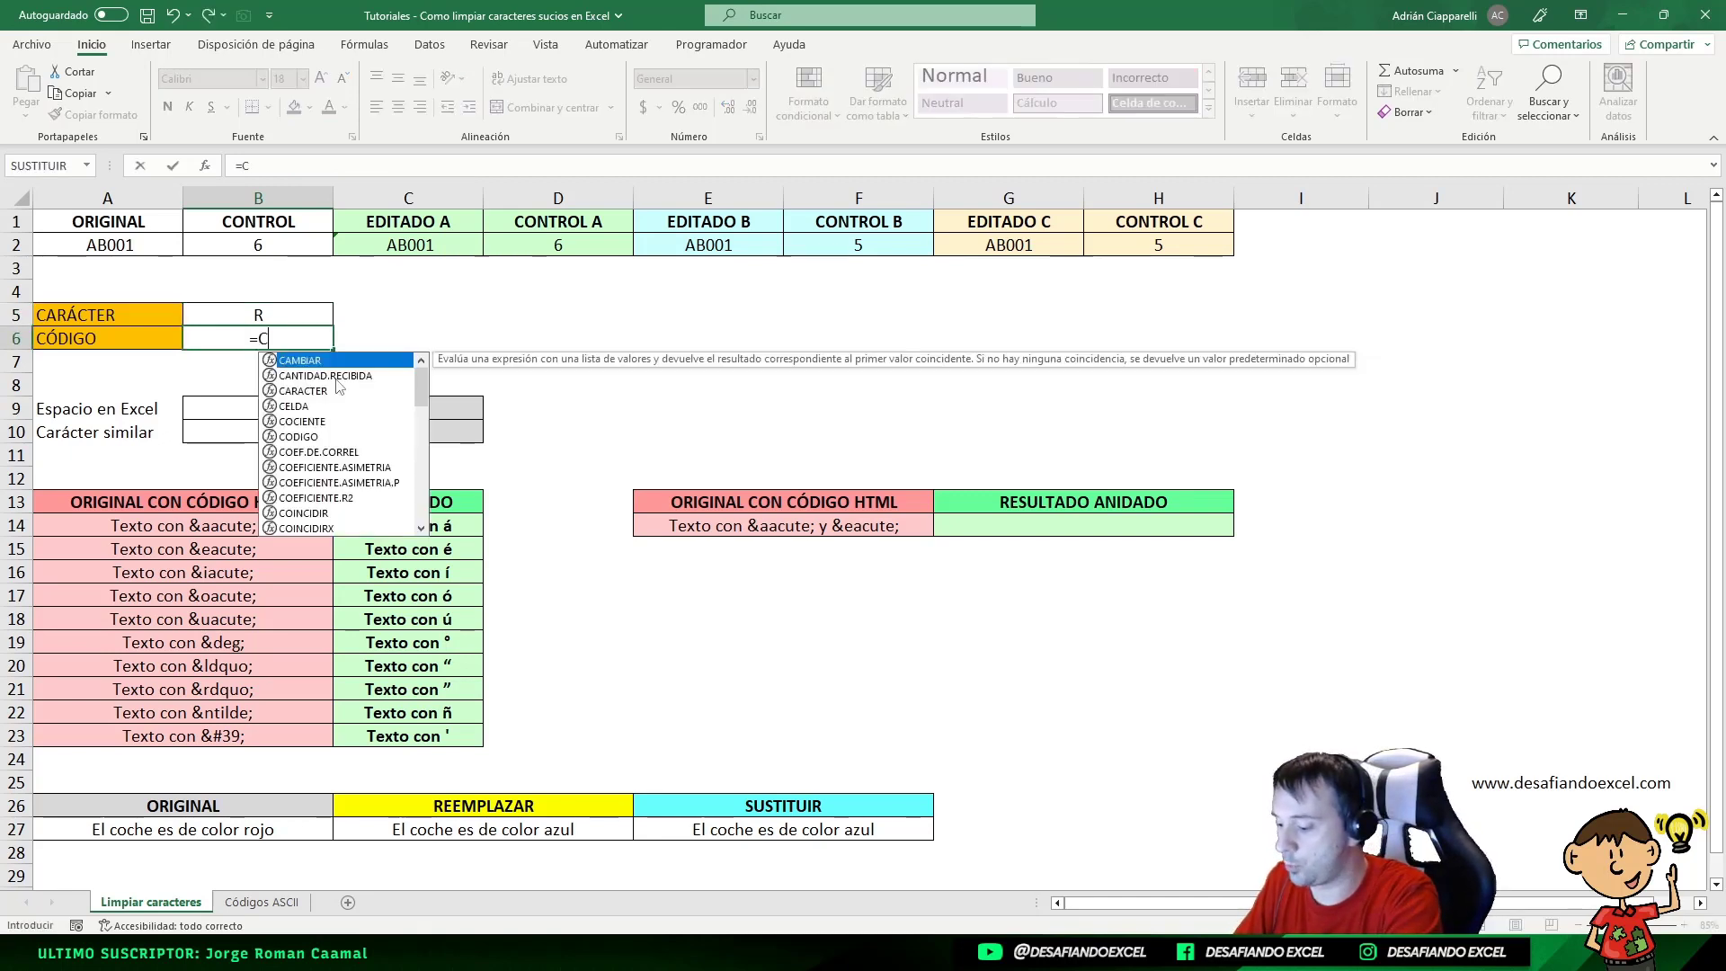
type("ODIGO(")
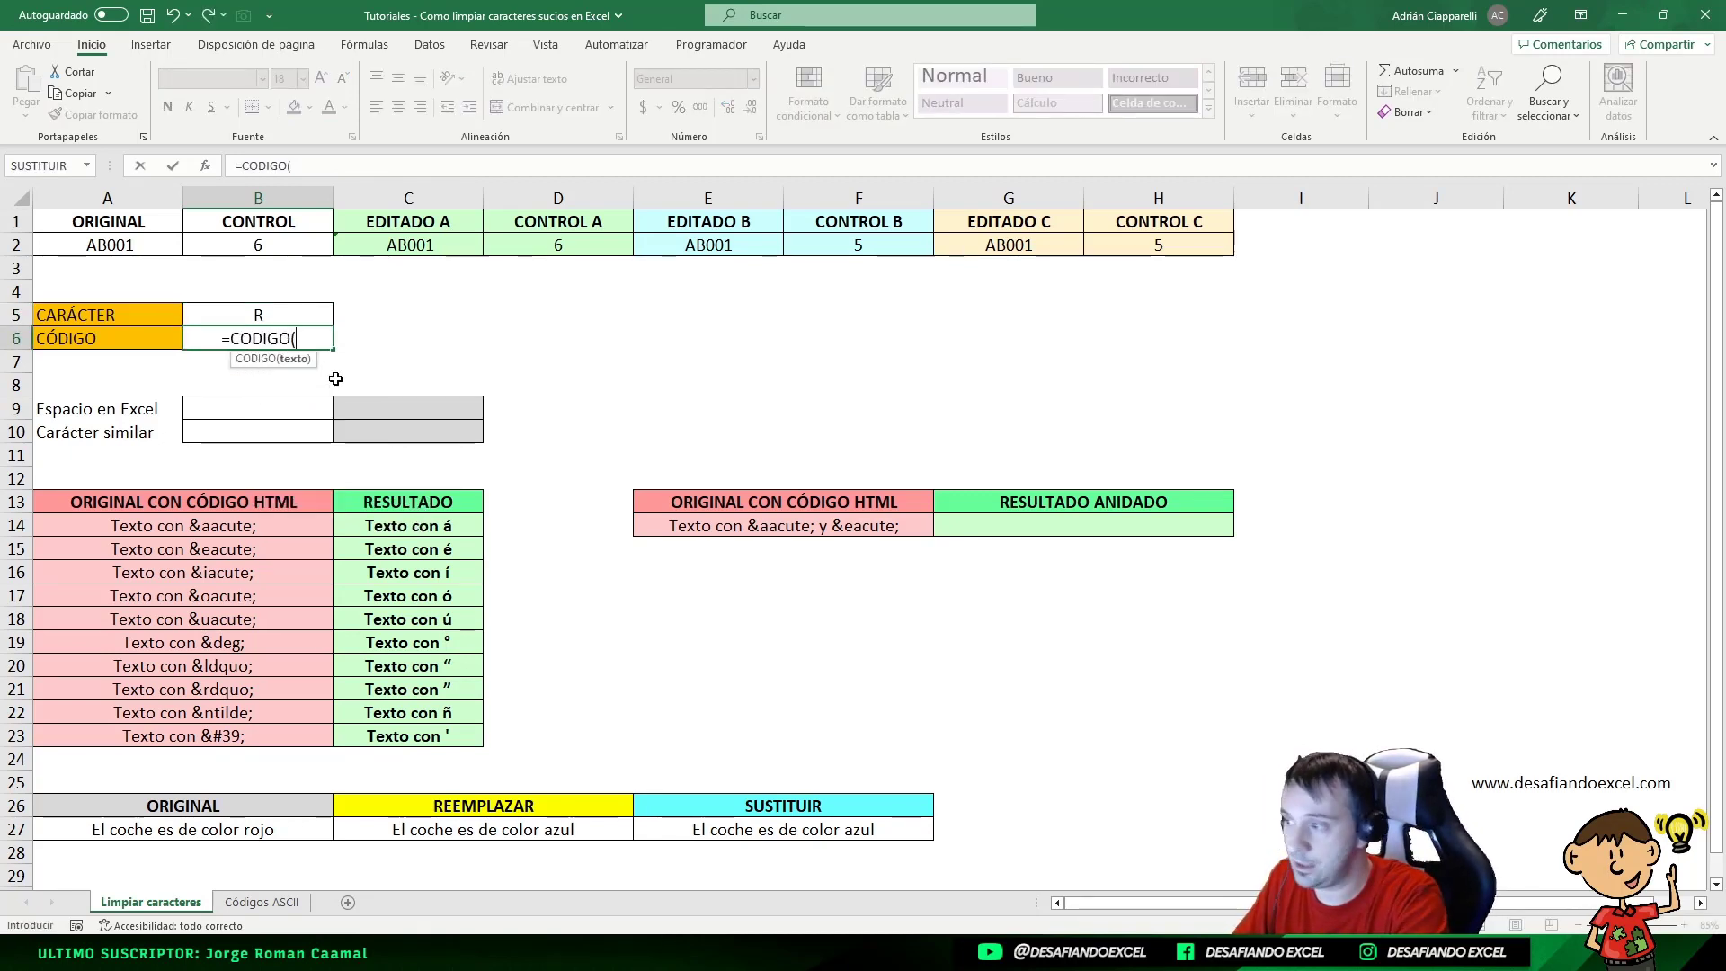
type("\"R")
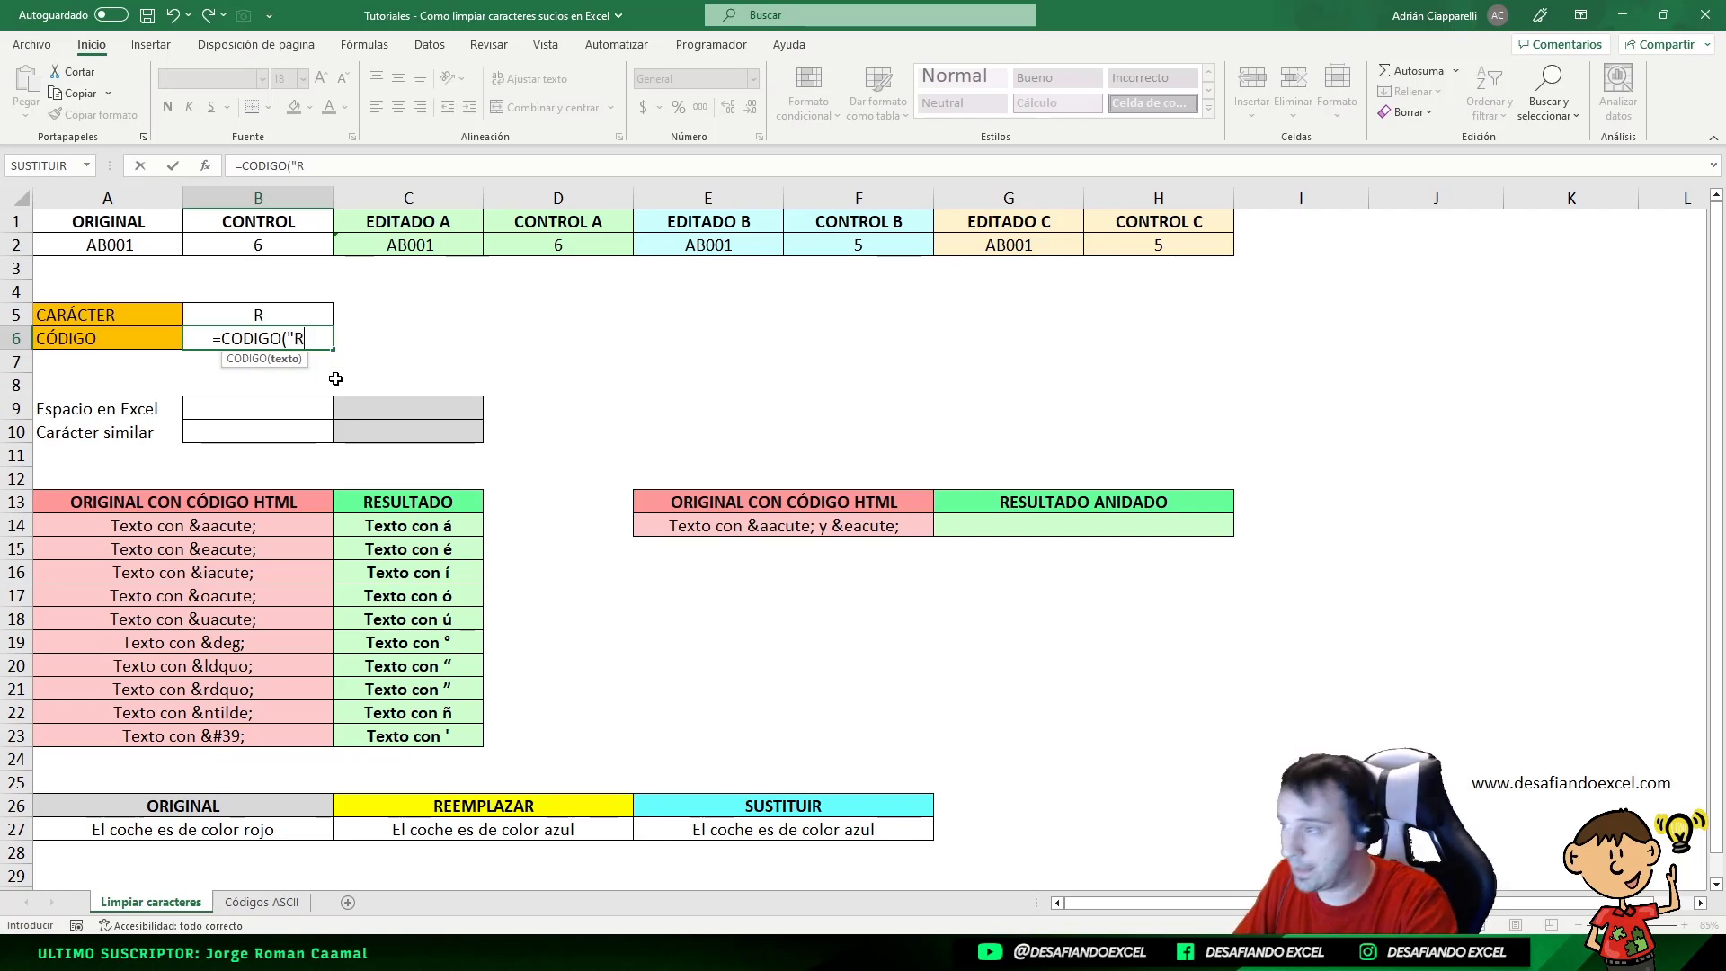
type("\")")
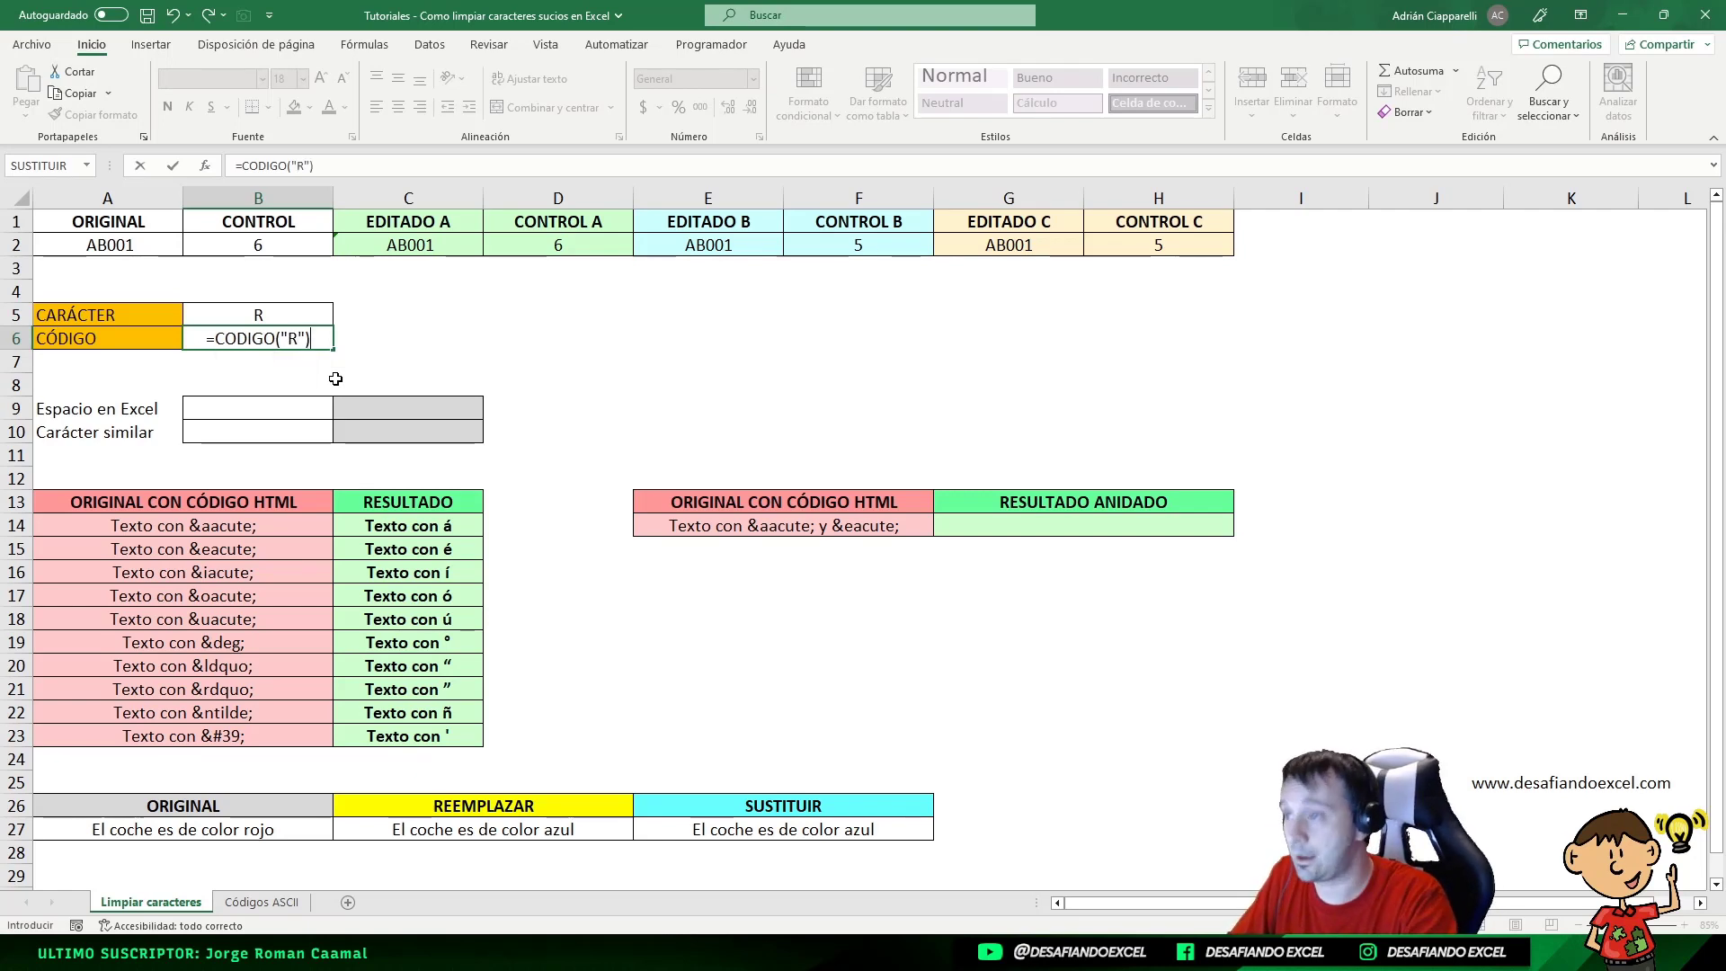
key("Return")
left_click(275, 341)
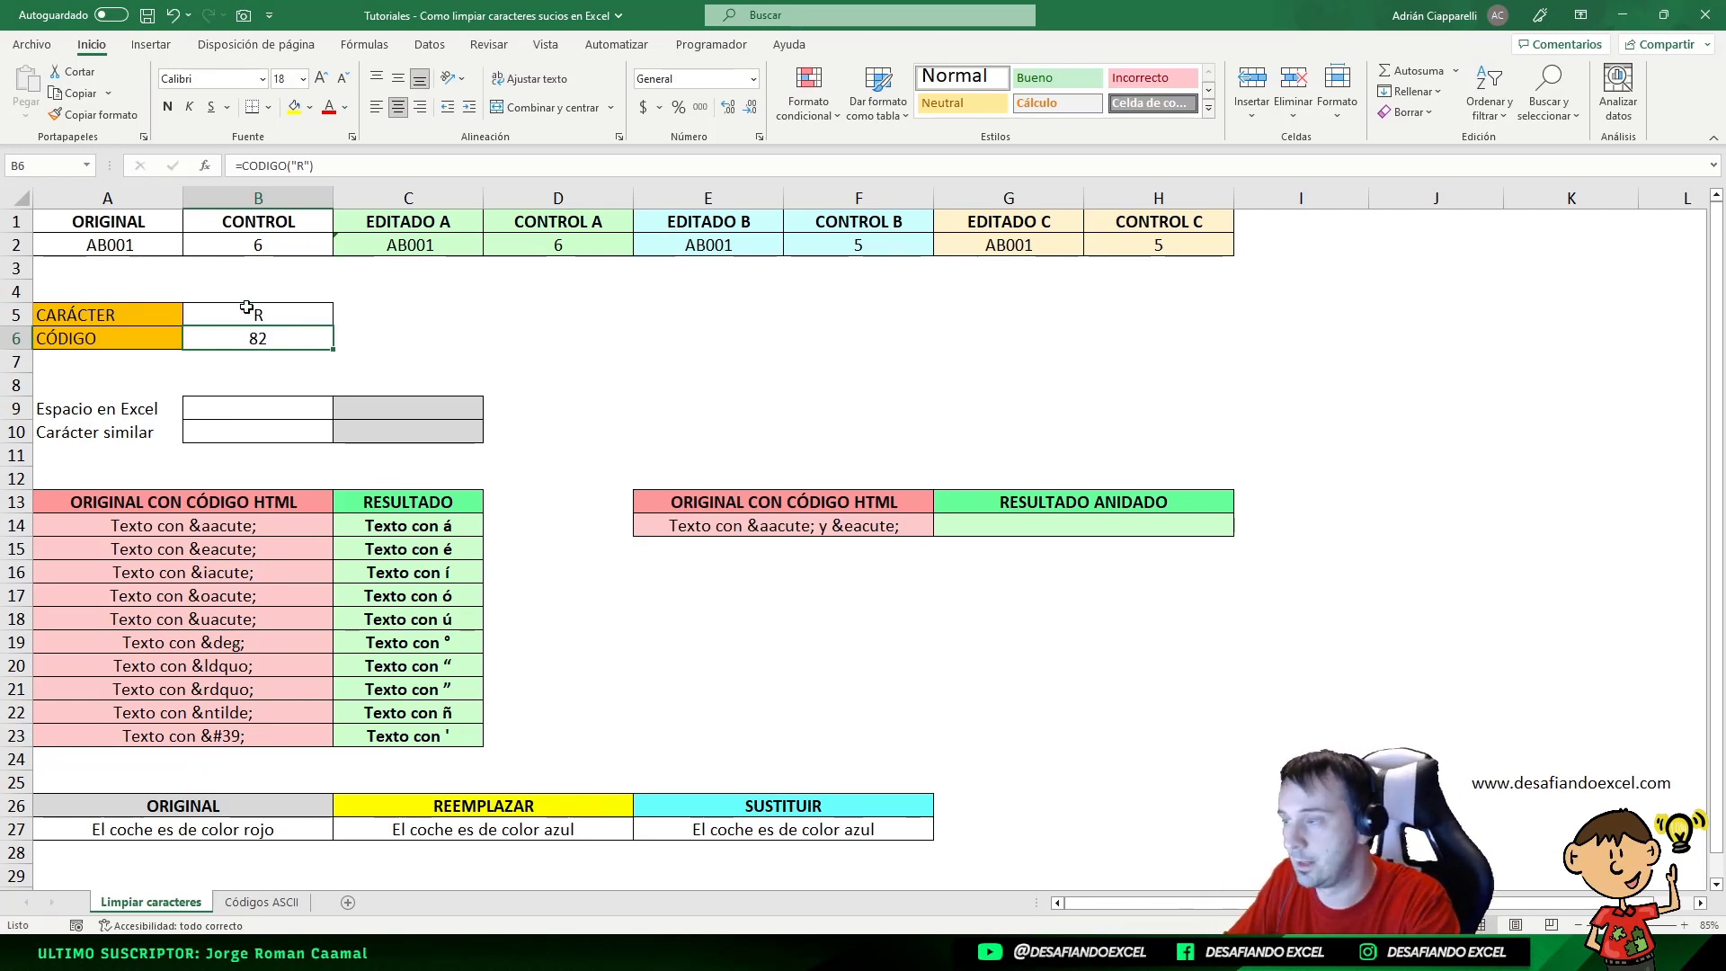
- Review the CARÁCTER and CÓDIGO results in A5:B6 and the EDITADO B formula in cell E2
left_click_drag(119, 321, 261, 342)
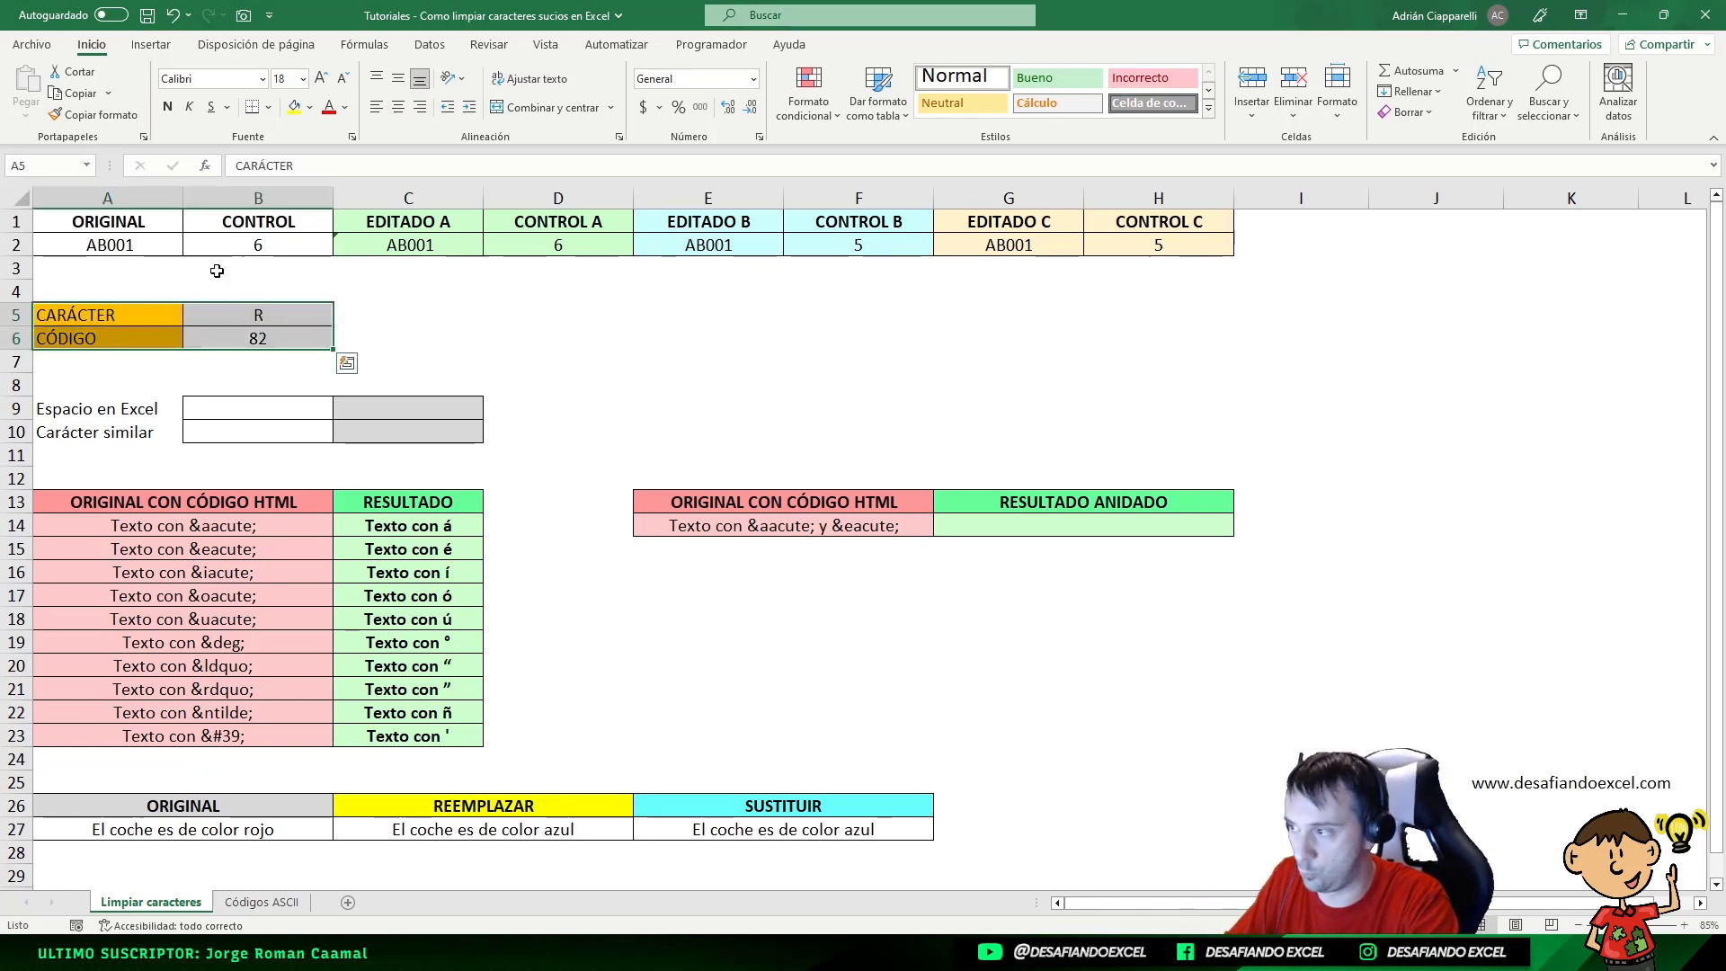
left_click(261, 337)
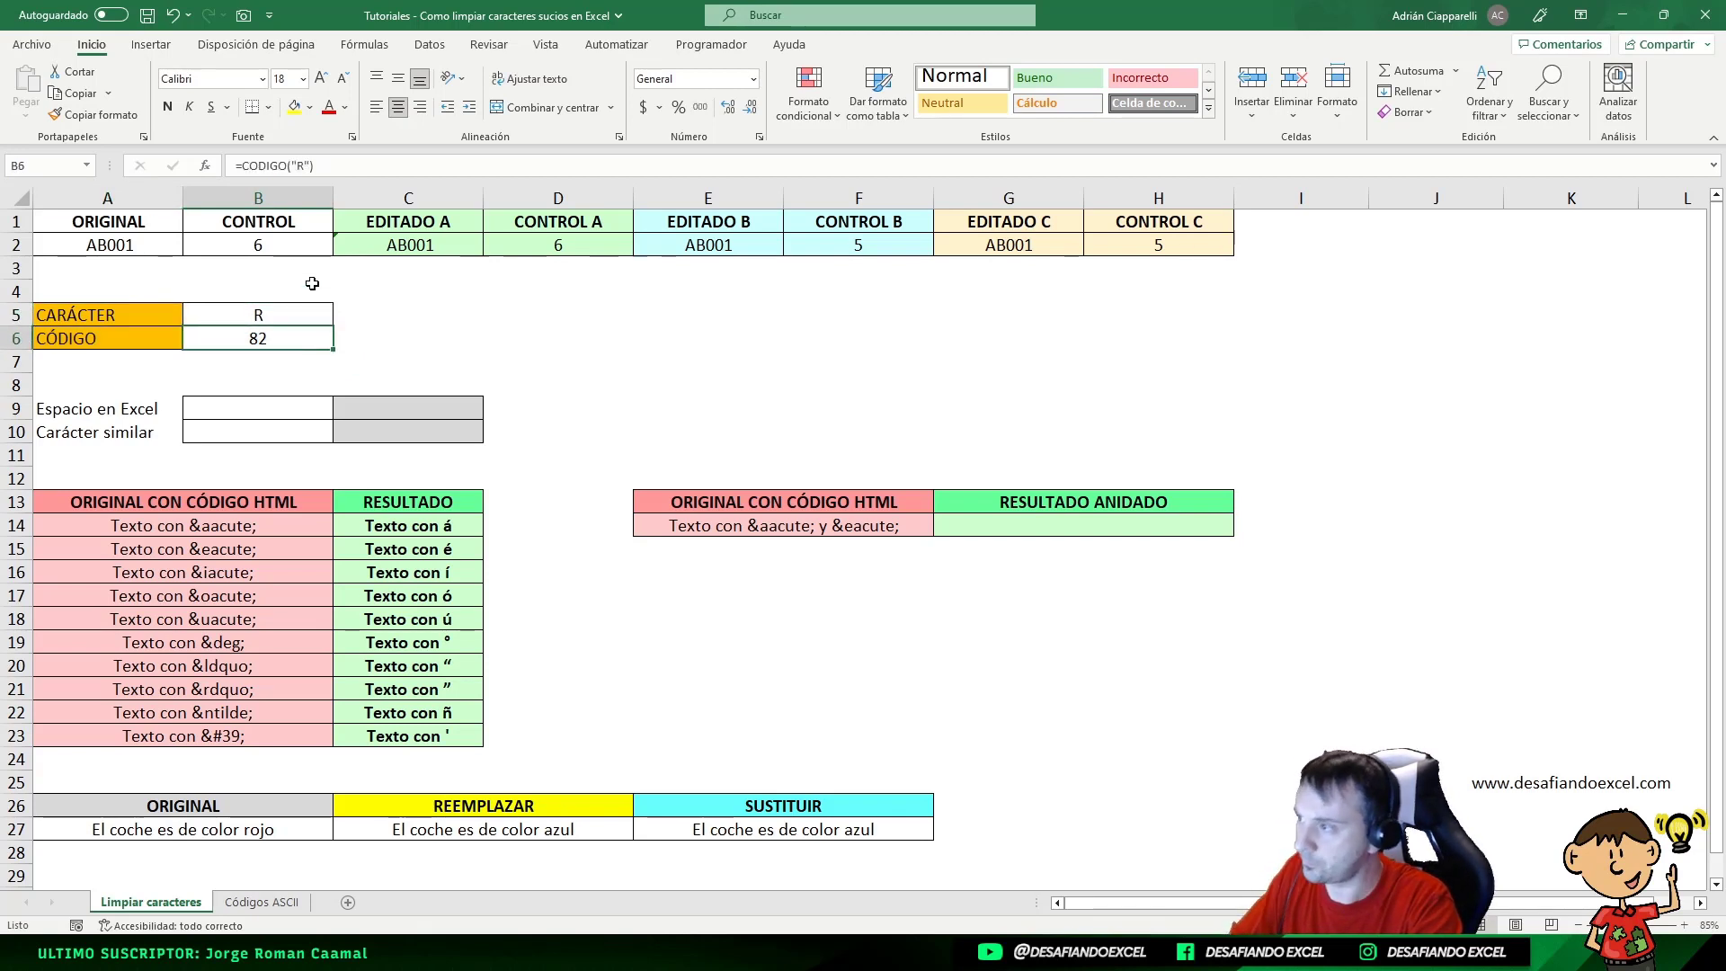
left_click(710, 245)
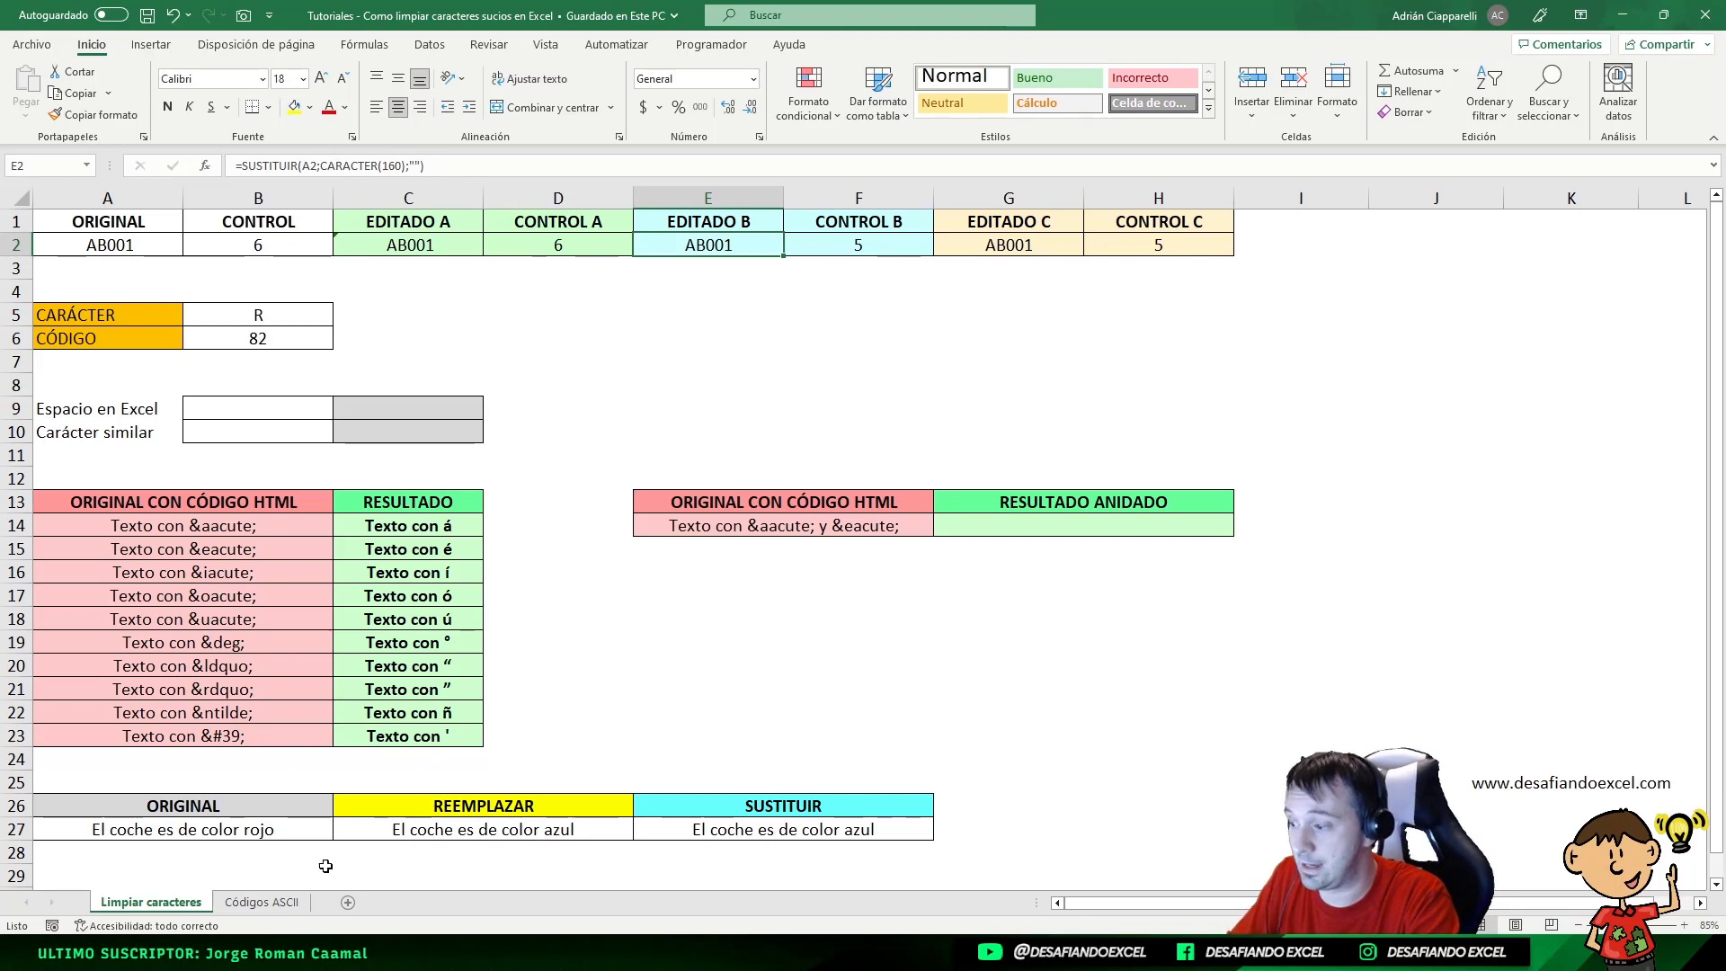
- Compare the entries for character codes 160 and 32 on the Códigos ASCII sheet and return to the Limpiar caracteres sheet
left_click(260, 902)
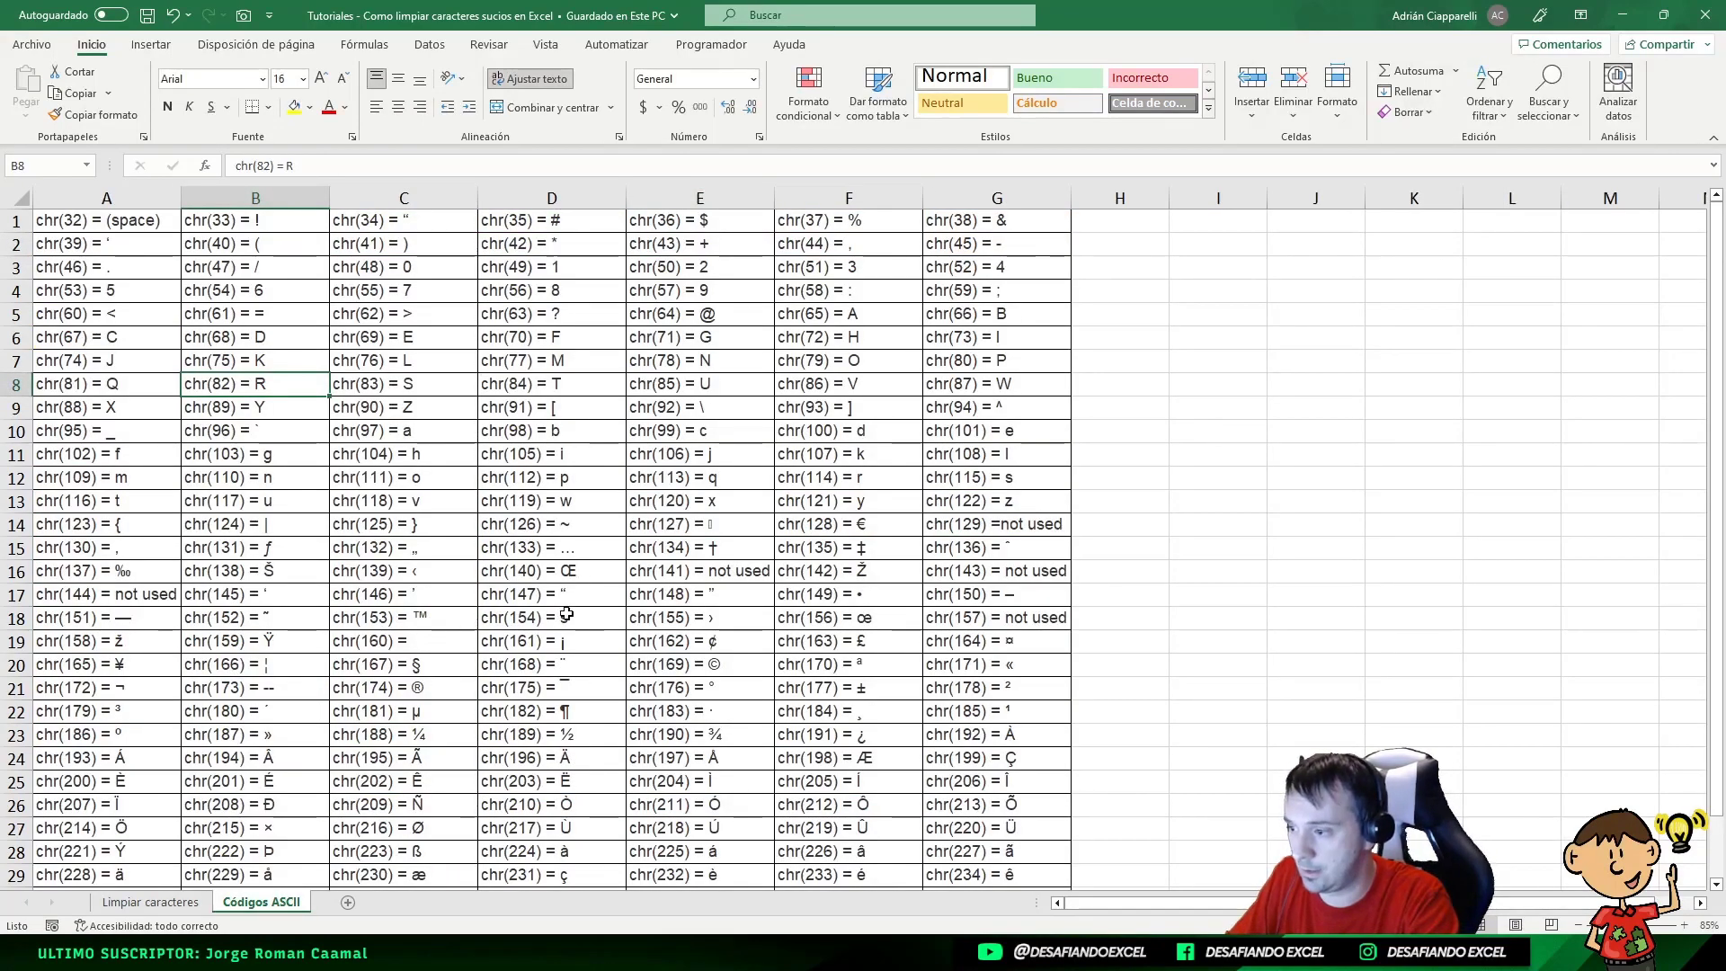
left_click(463, 641)
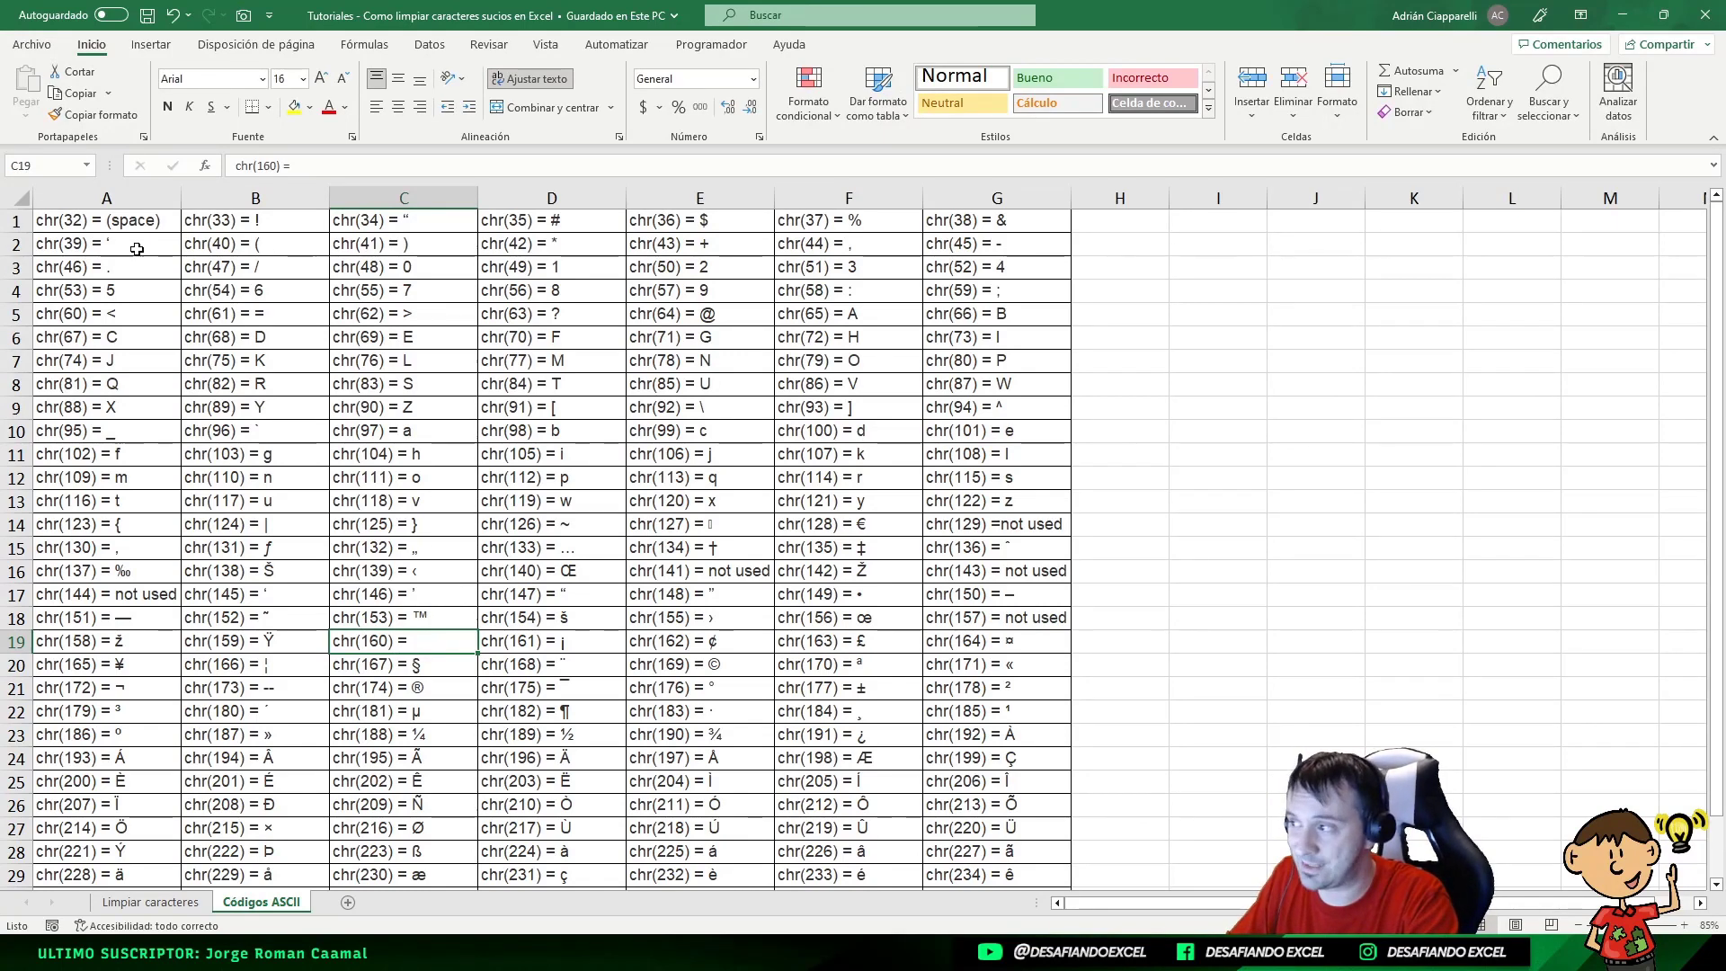
left_click(86, 221)
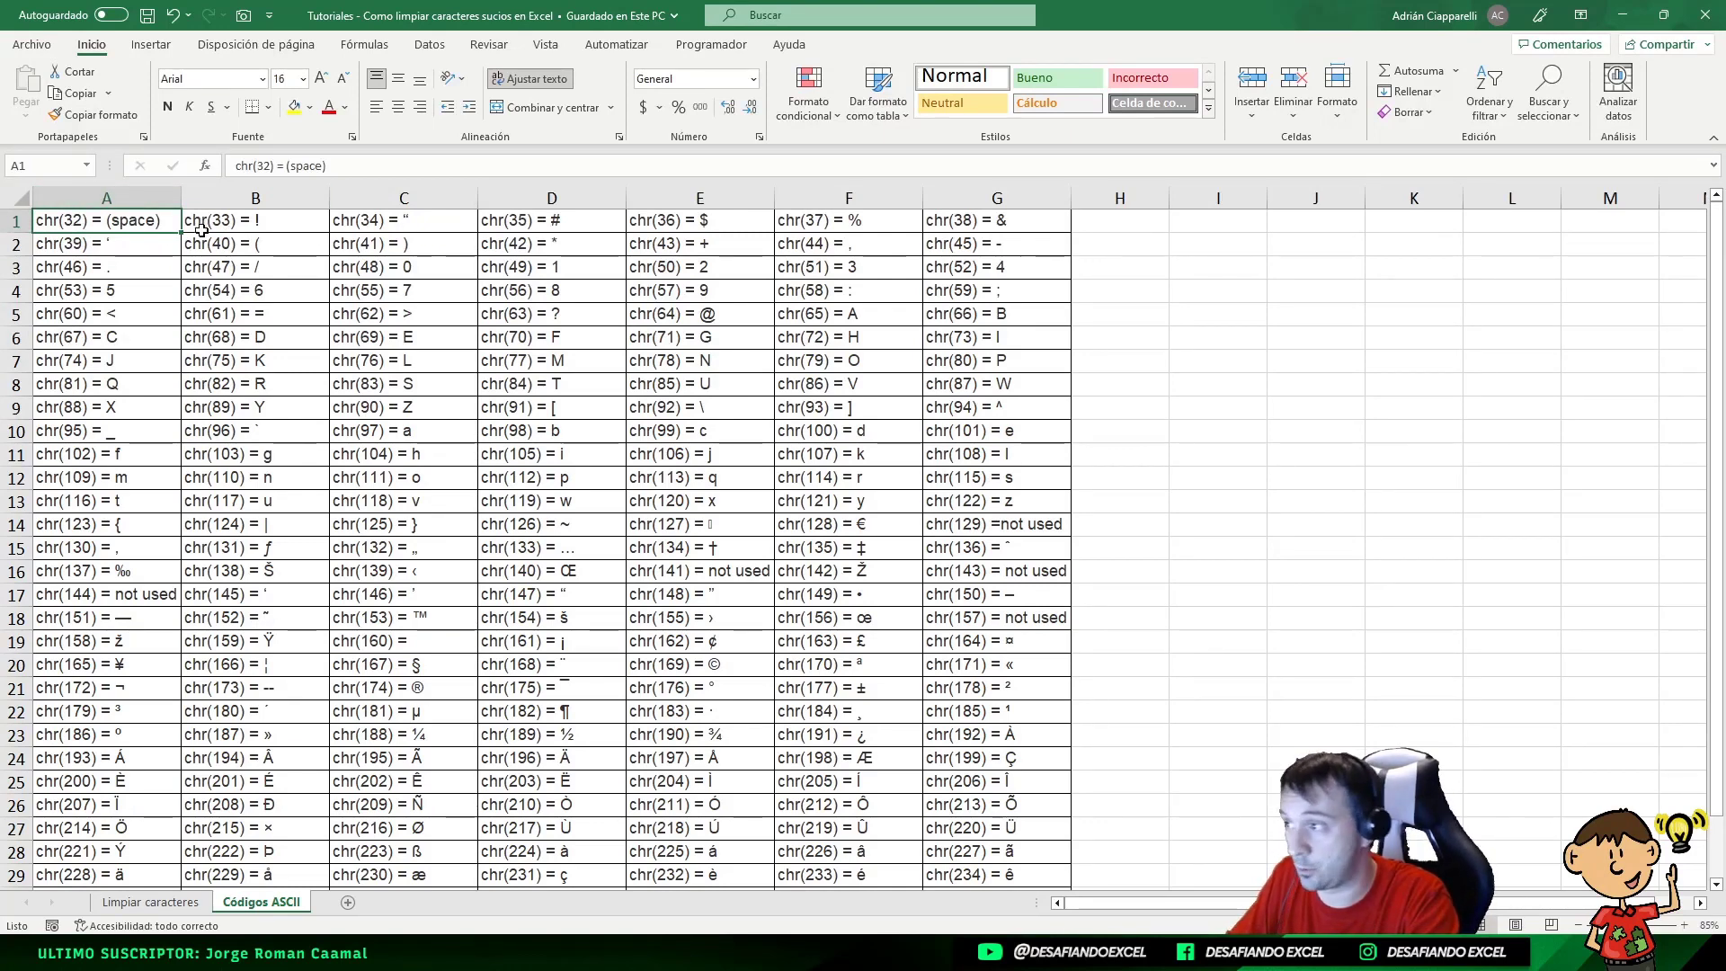
left_click(460, 644)
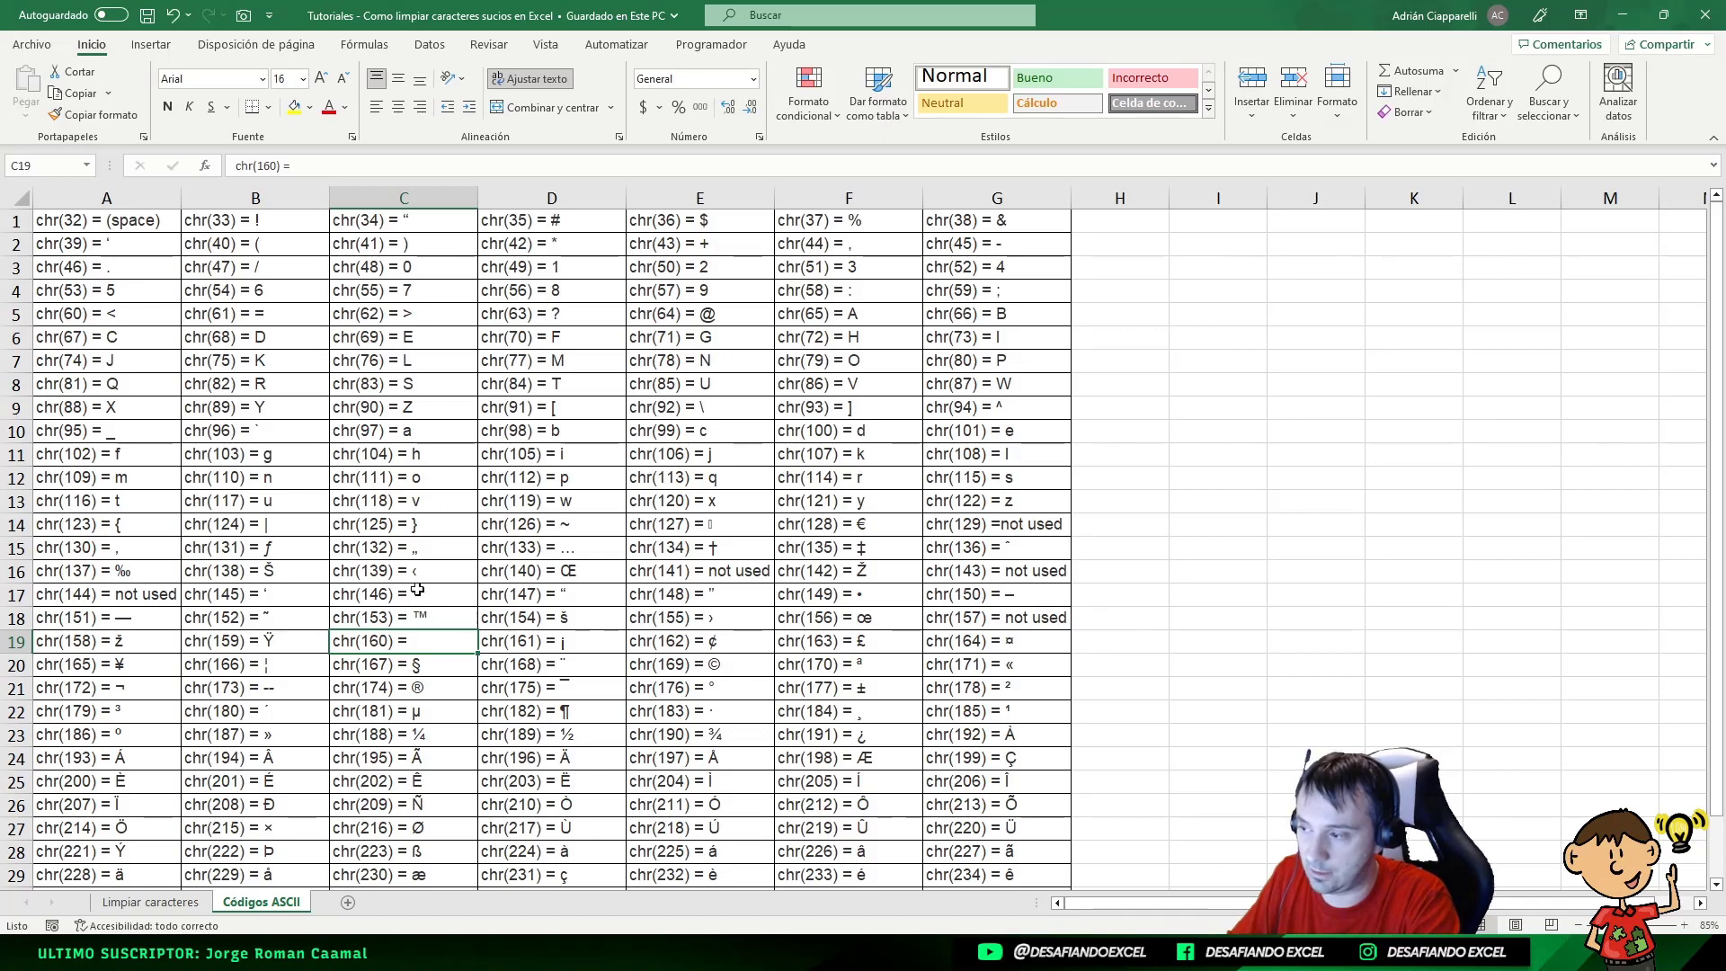
left_click(150, 902)
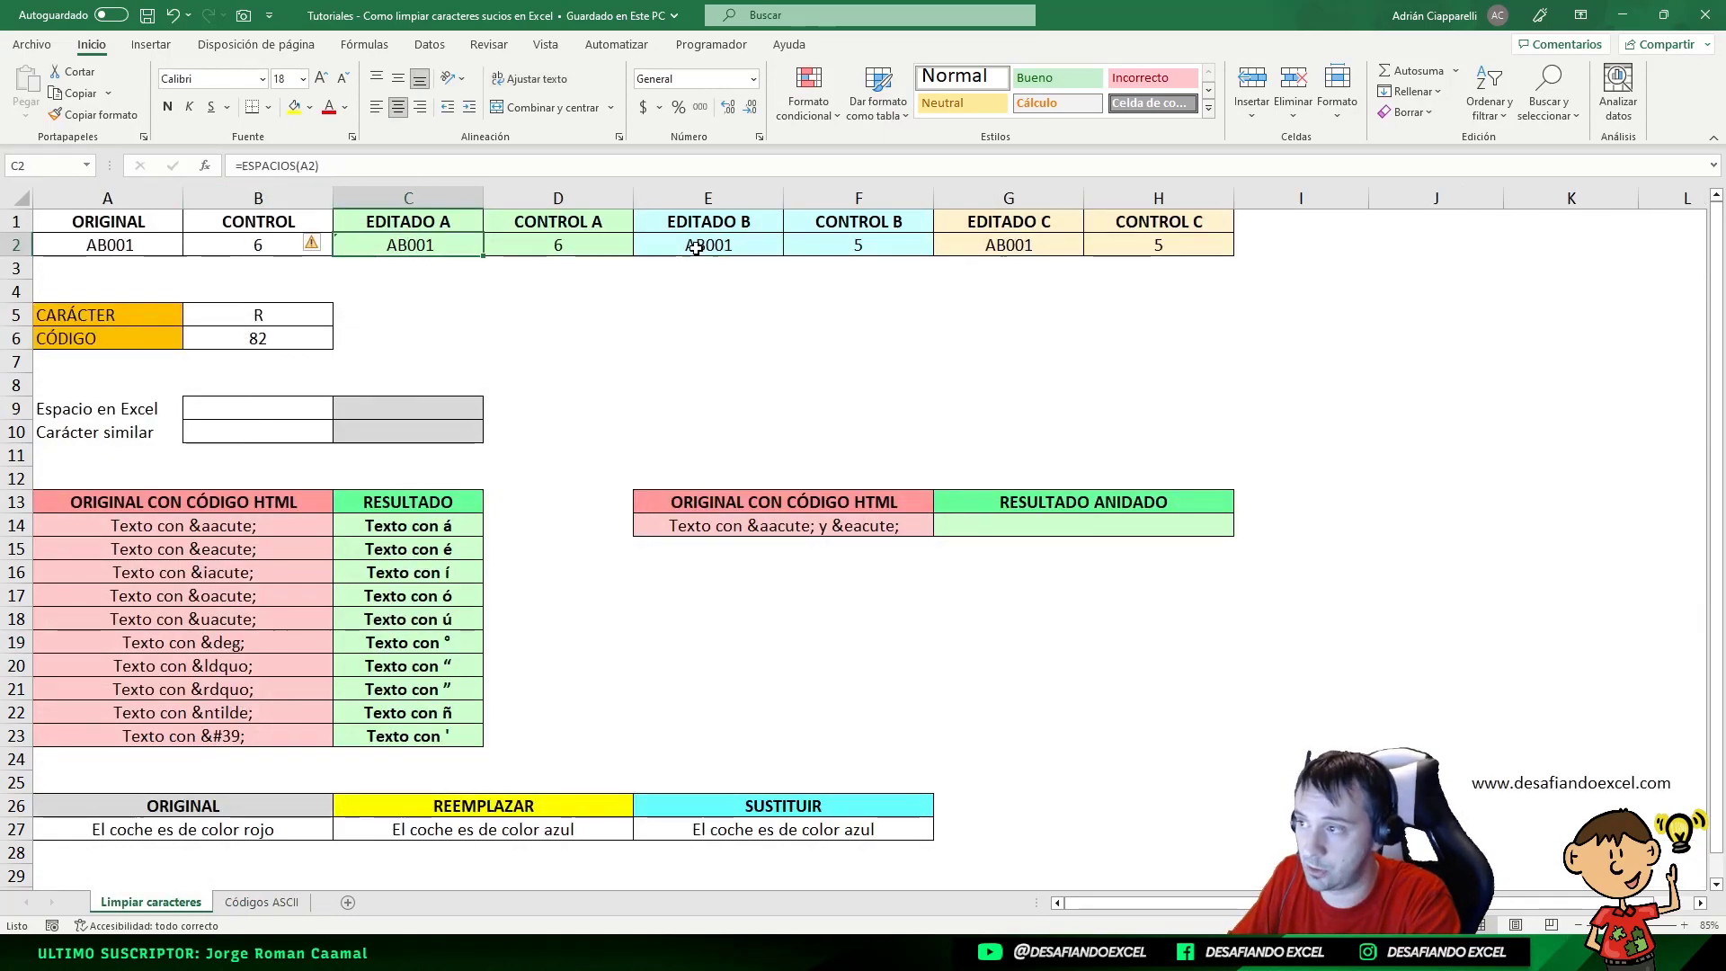
- Review the EDITADO B formula in cell E2 and the EDITADO C formula in cell G2
key("Right")
key("Right")
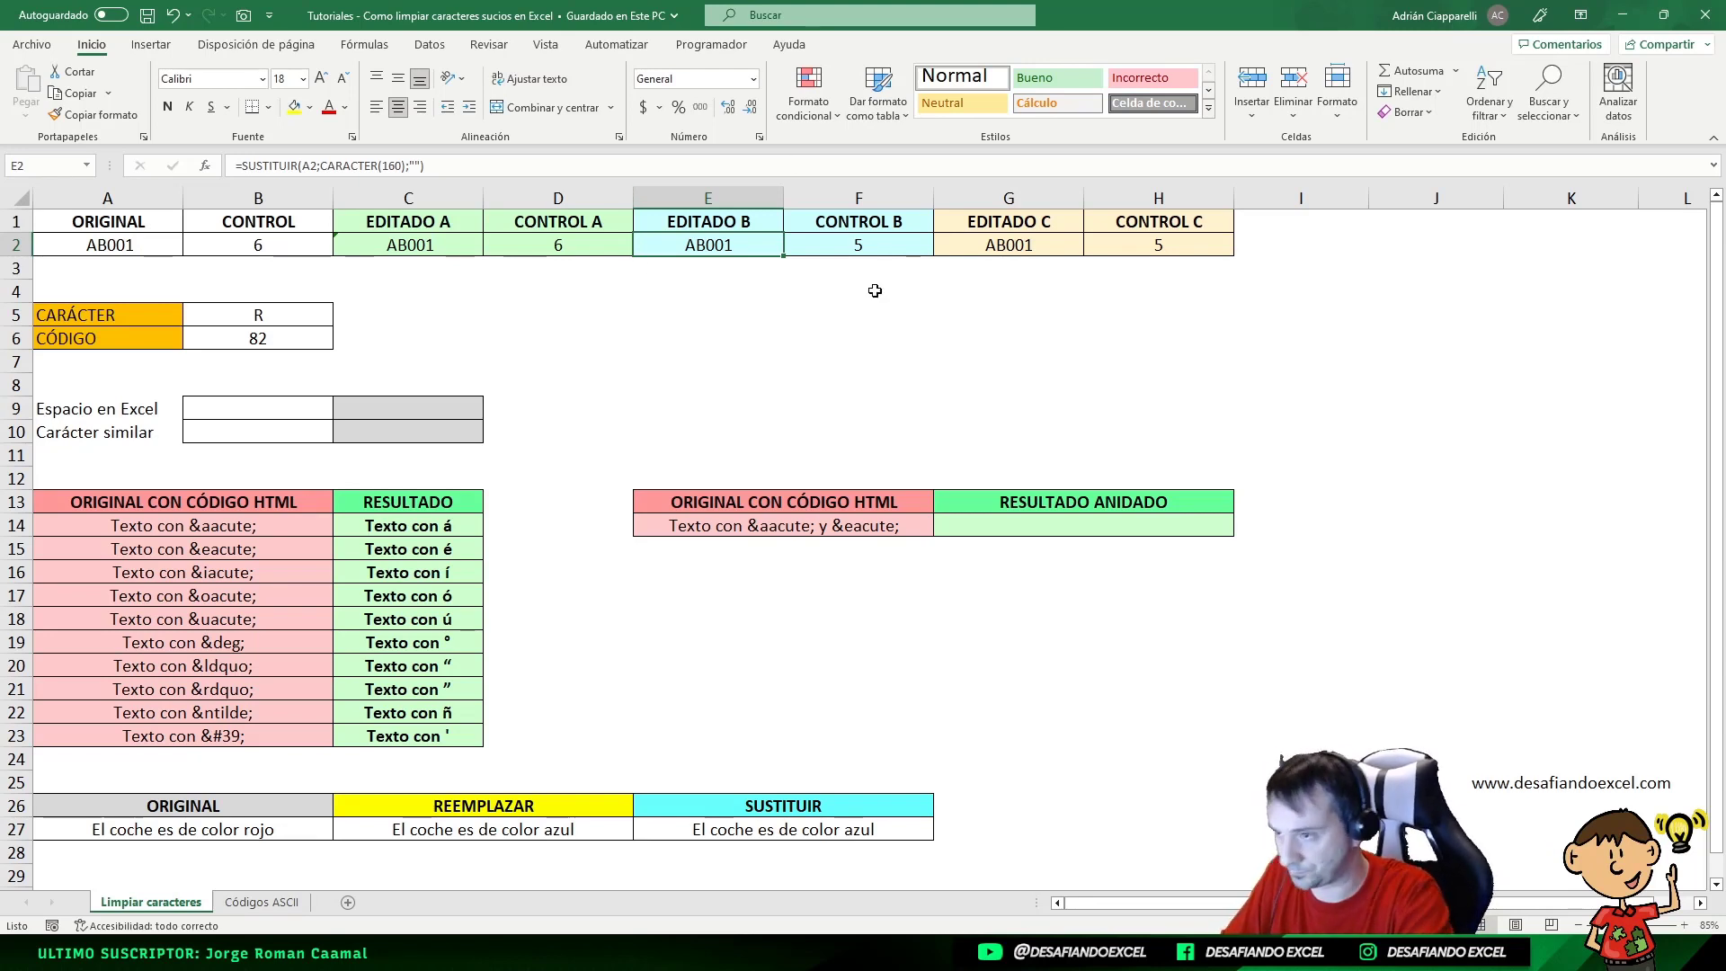
left_click(1015, 245)
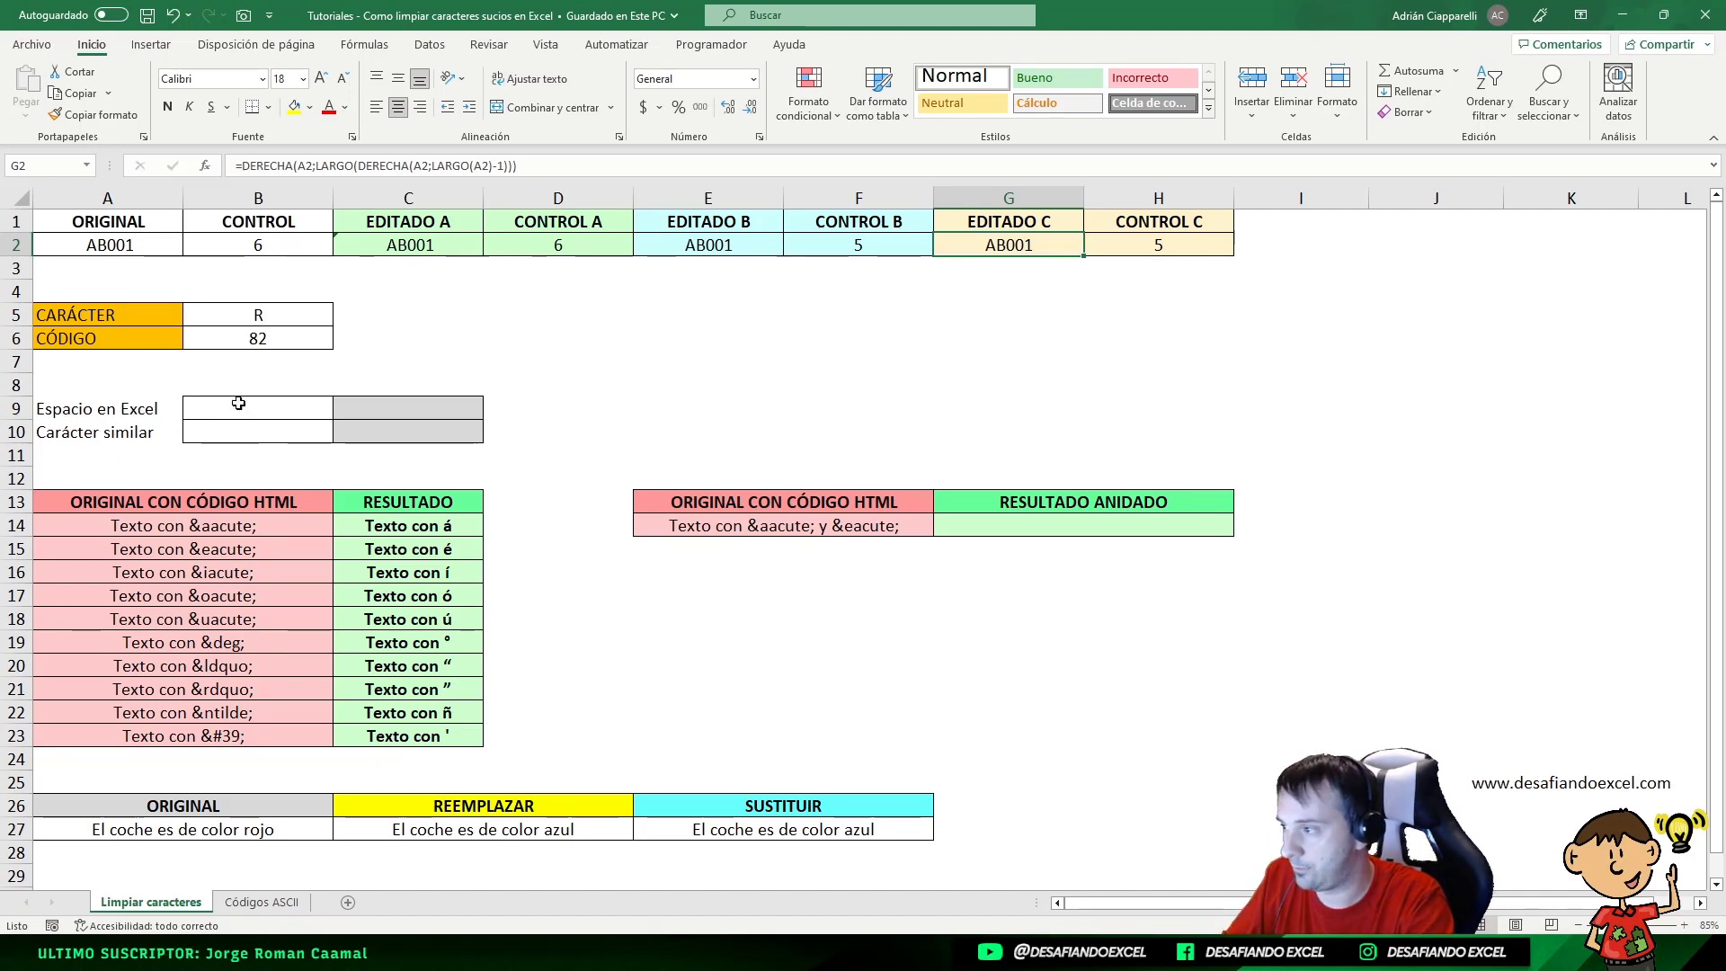
- Inspect the hidden contents of cells B9 and B10 beside Espacio en Excel and Carácter similar without changing them
double_click(275, 409)
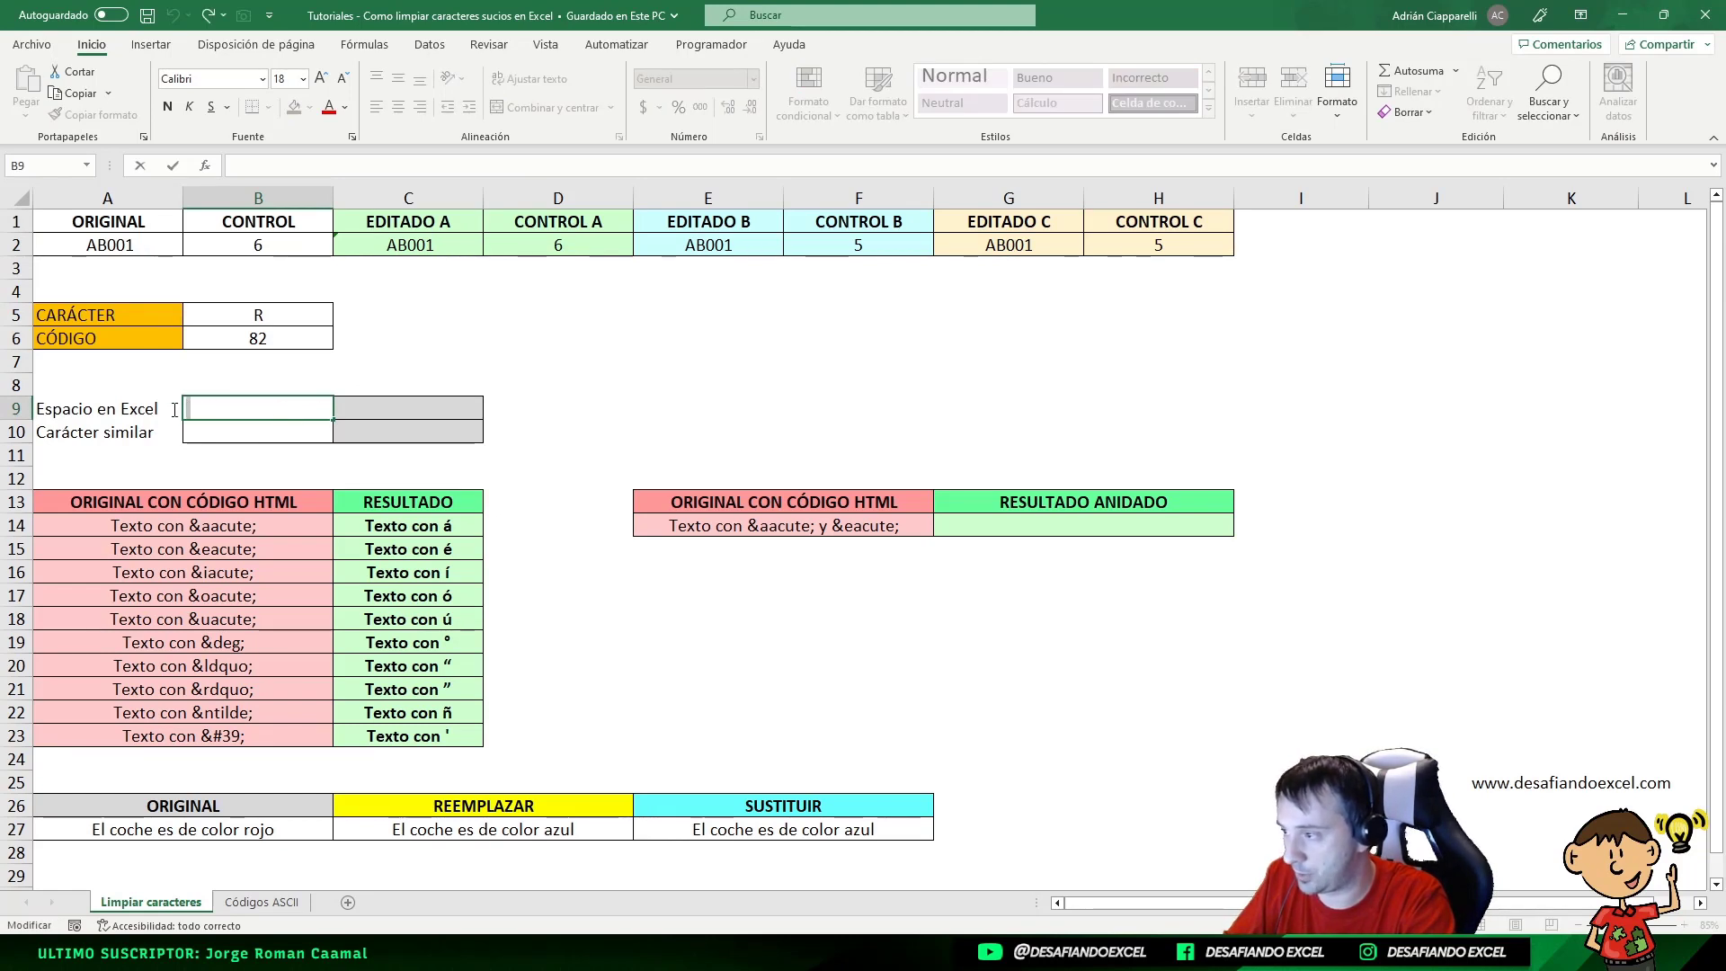
key("Escape")
double_click(237, 434)
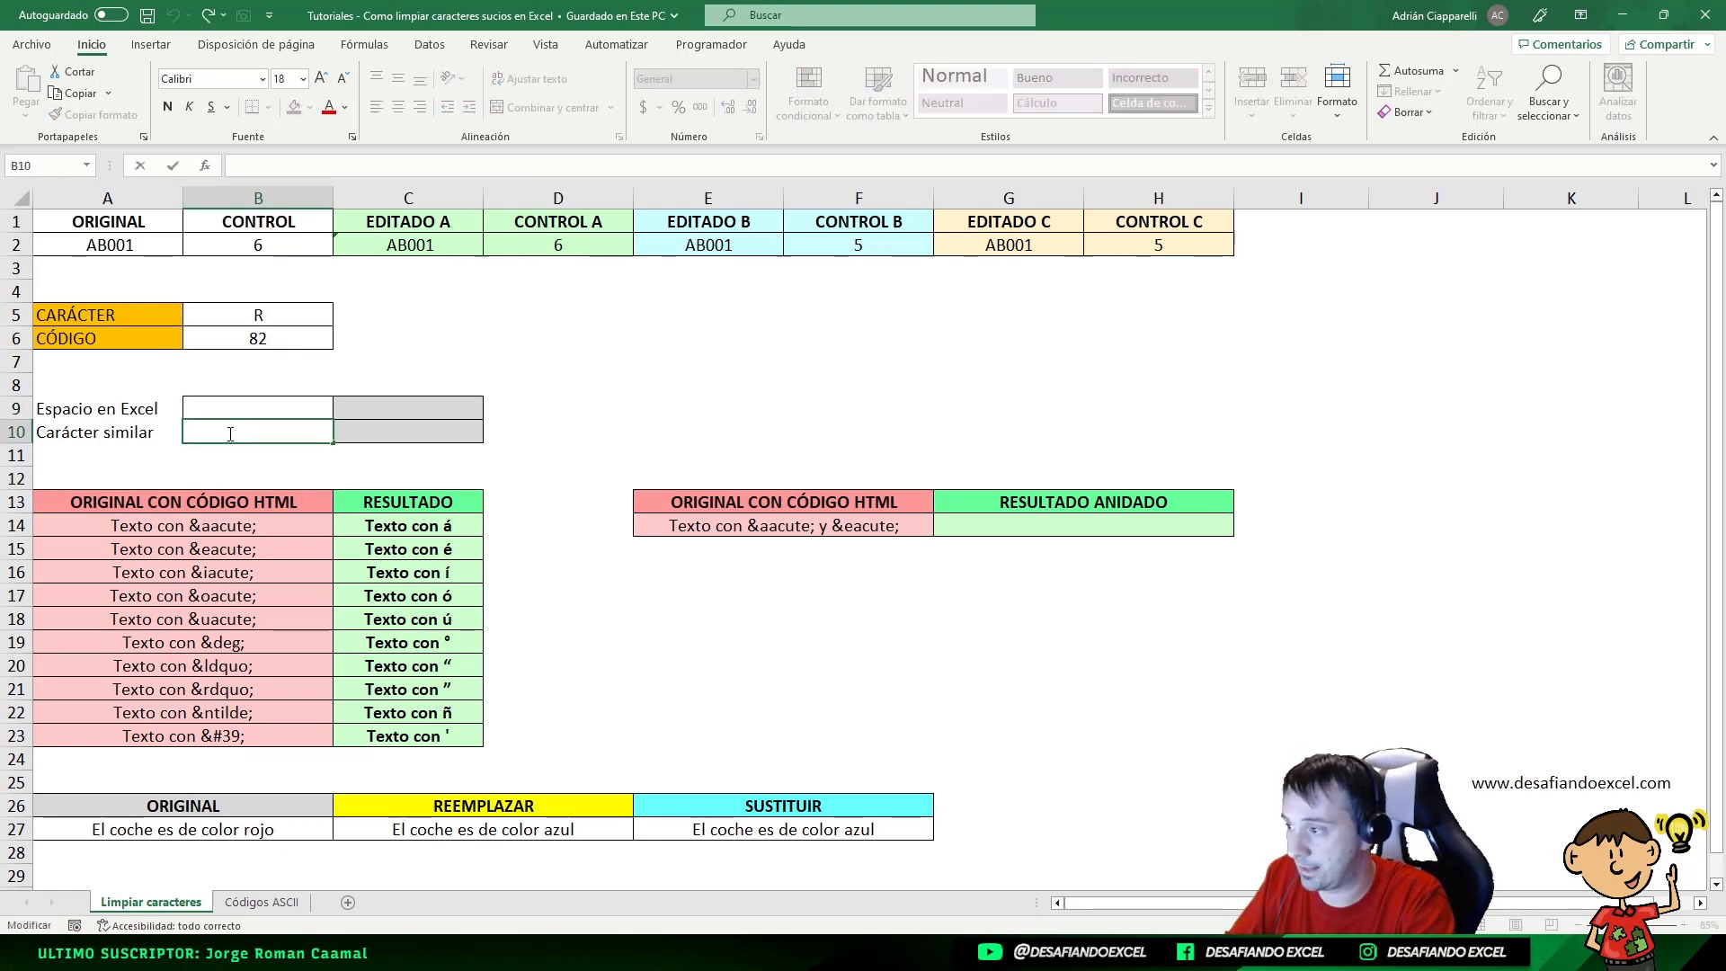
key("Escape")
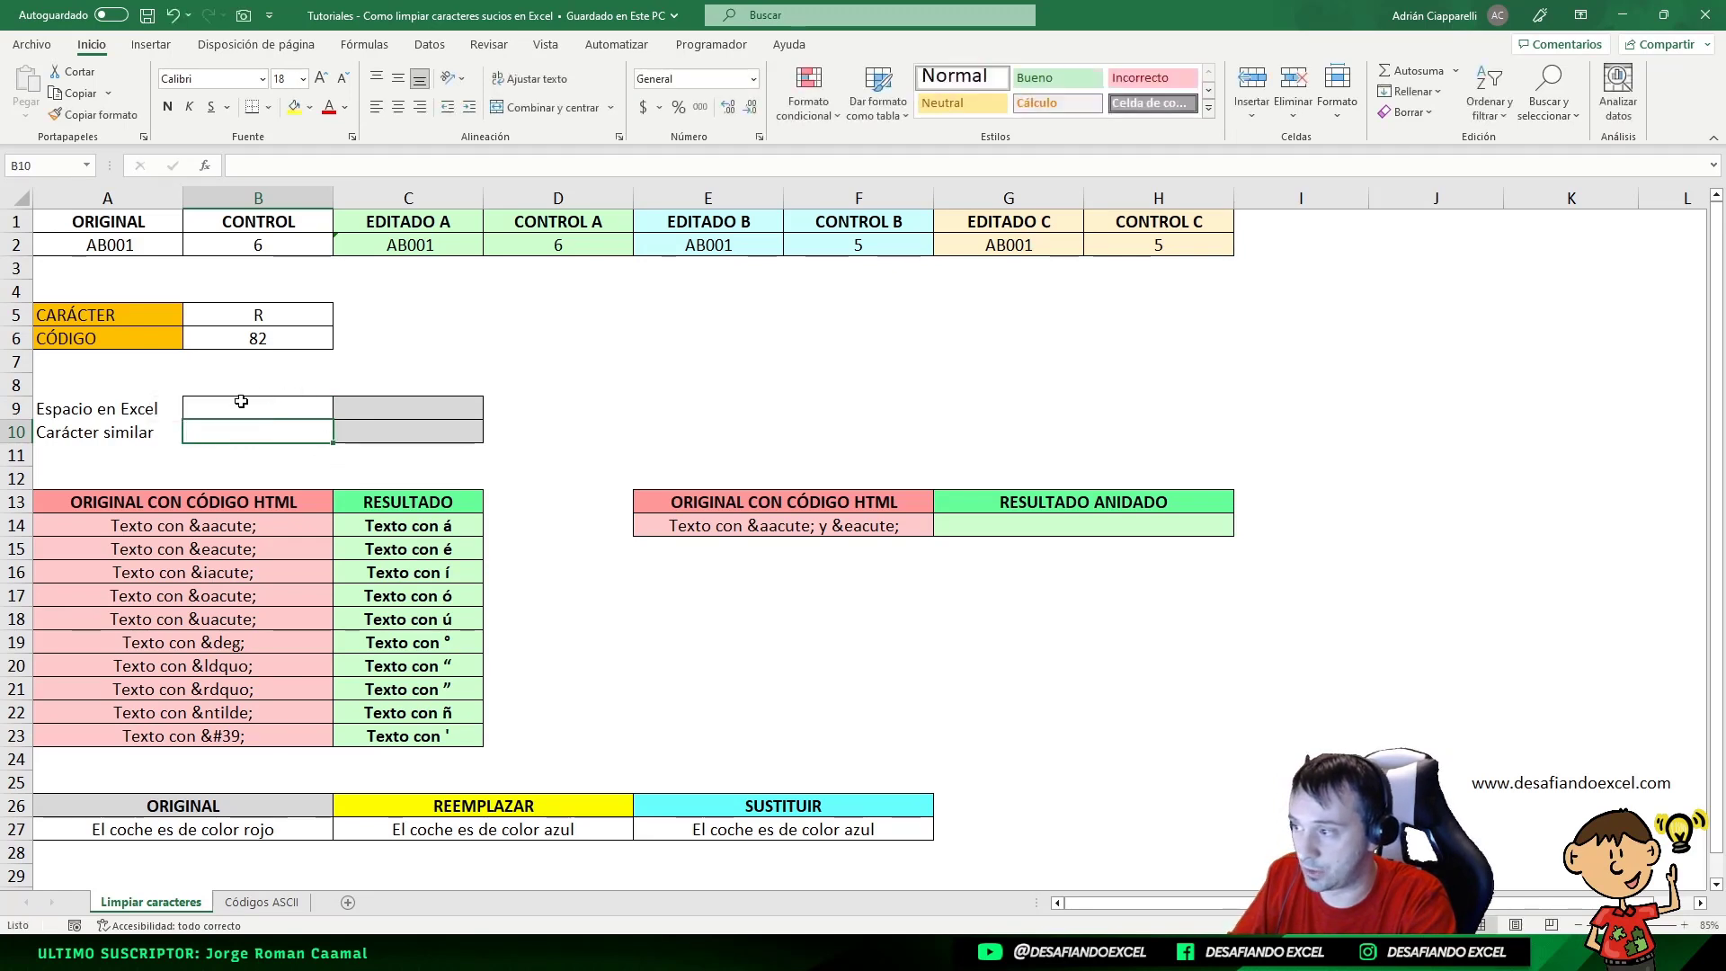
- Try the CARÁCTER function on cell B9 in cell C9 of the Espacio en Excel row
left_click(200, 407)
left_click(347, 407)
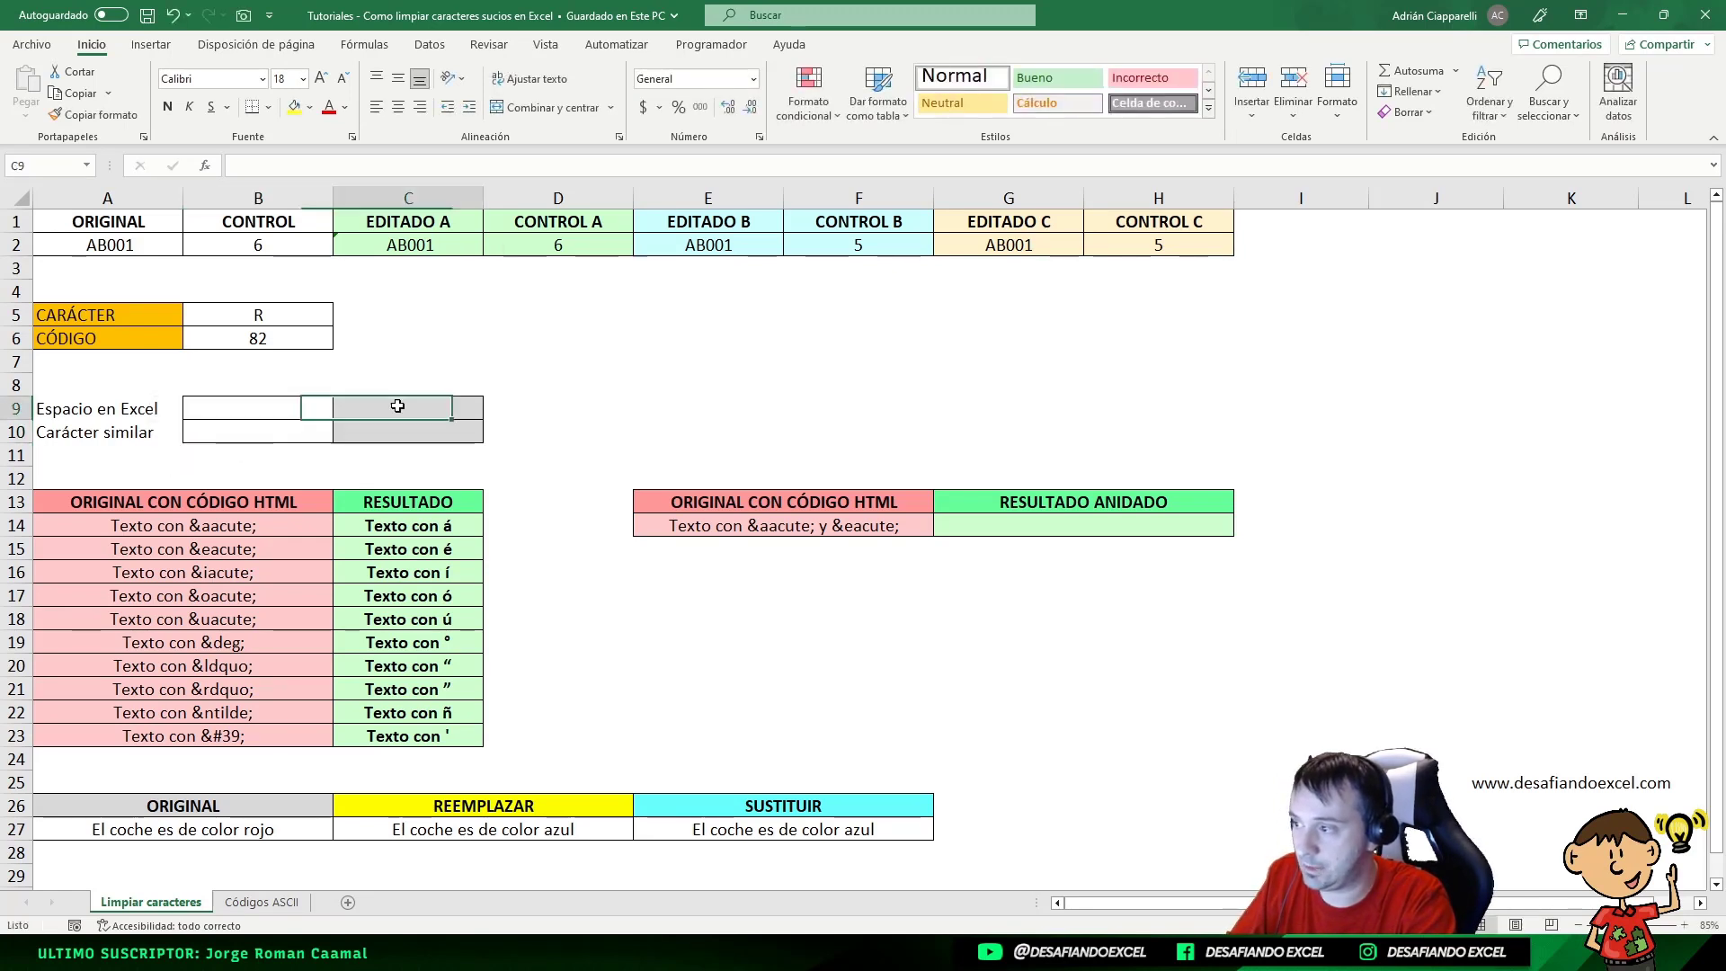
type("=")
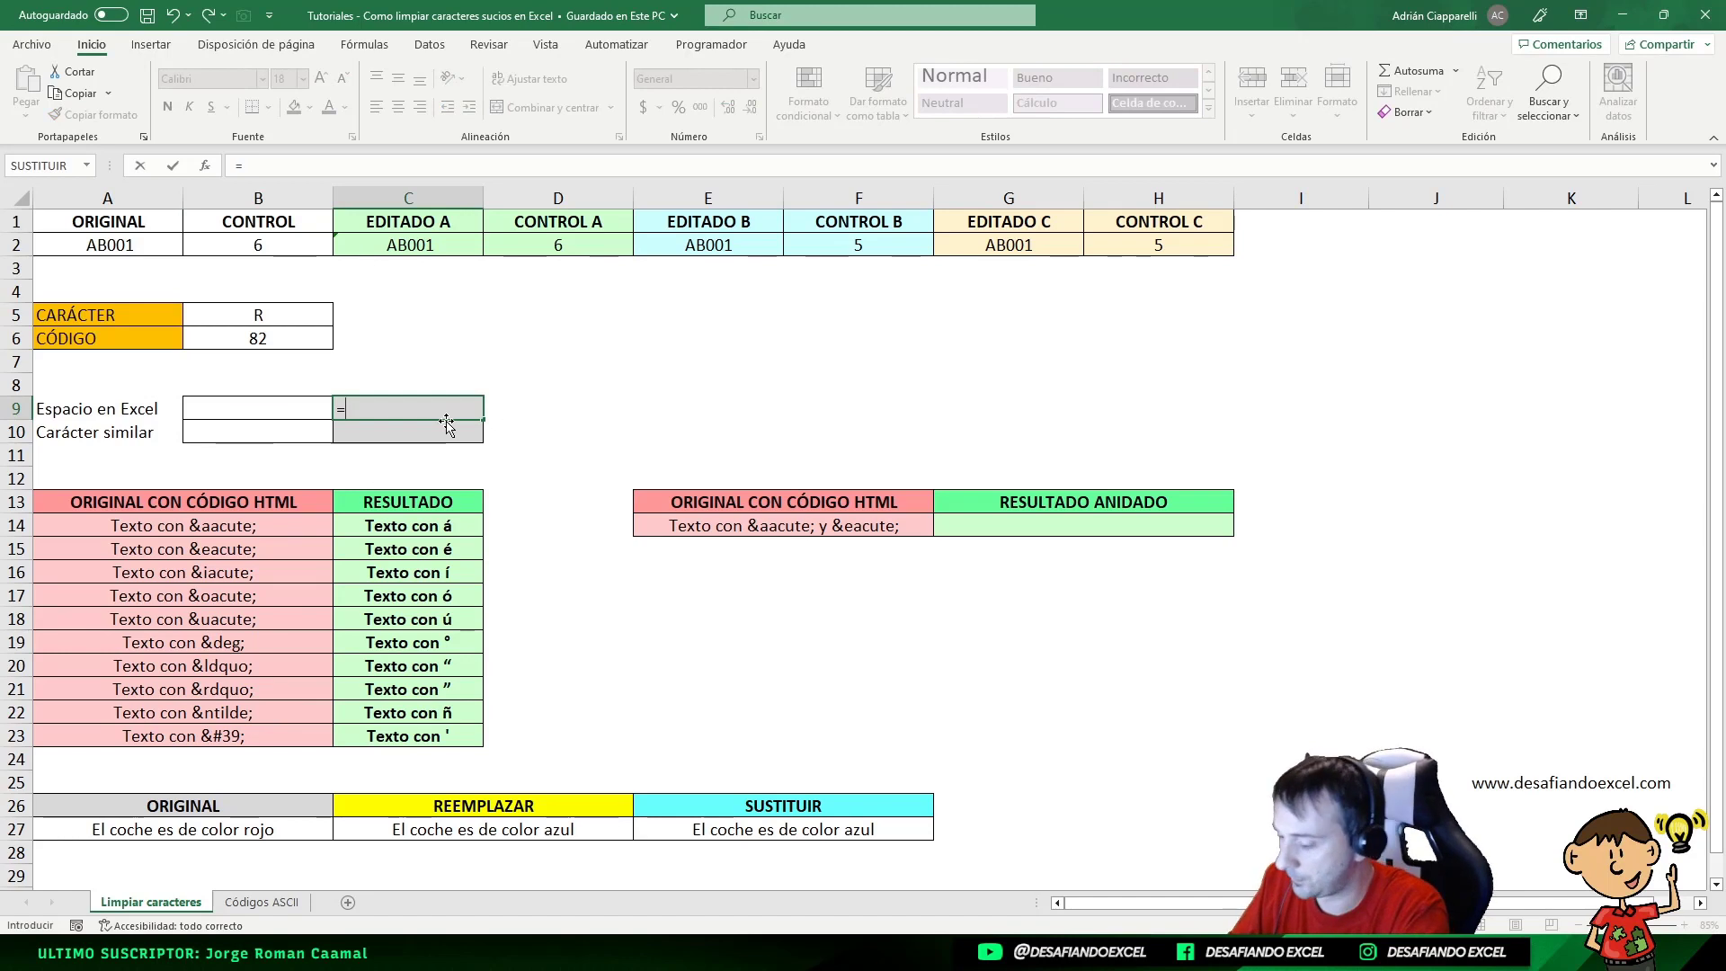
type("CARACTER")
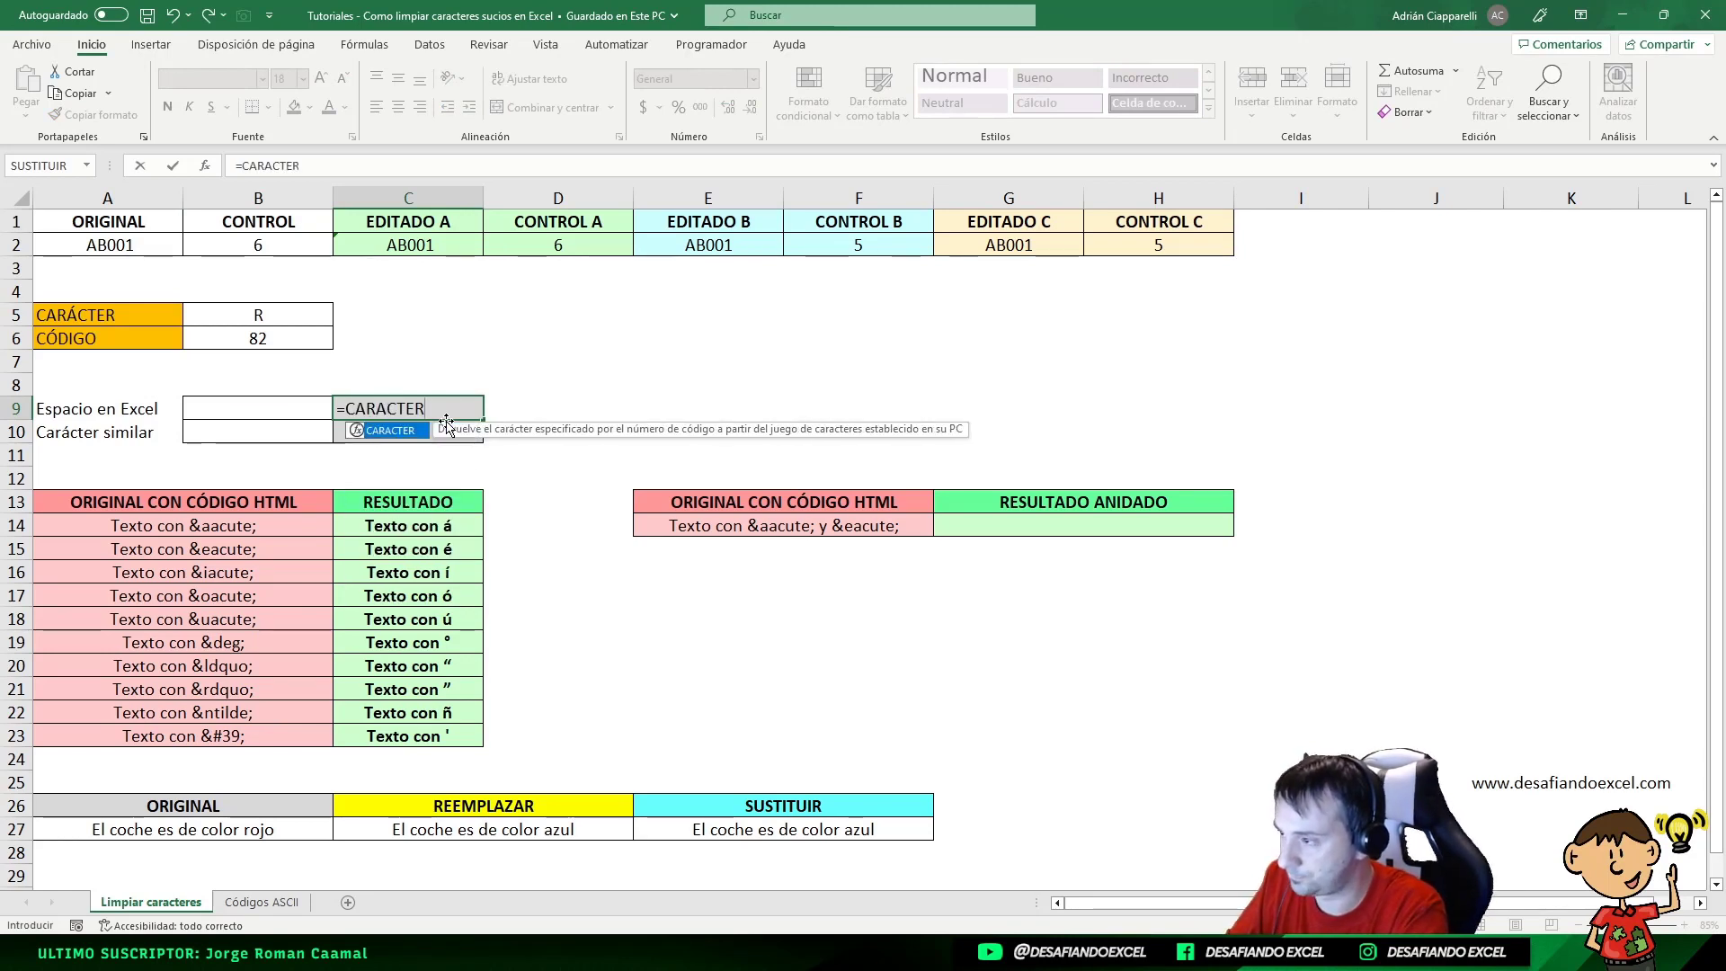
key("Tab")
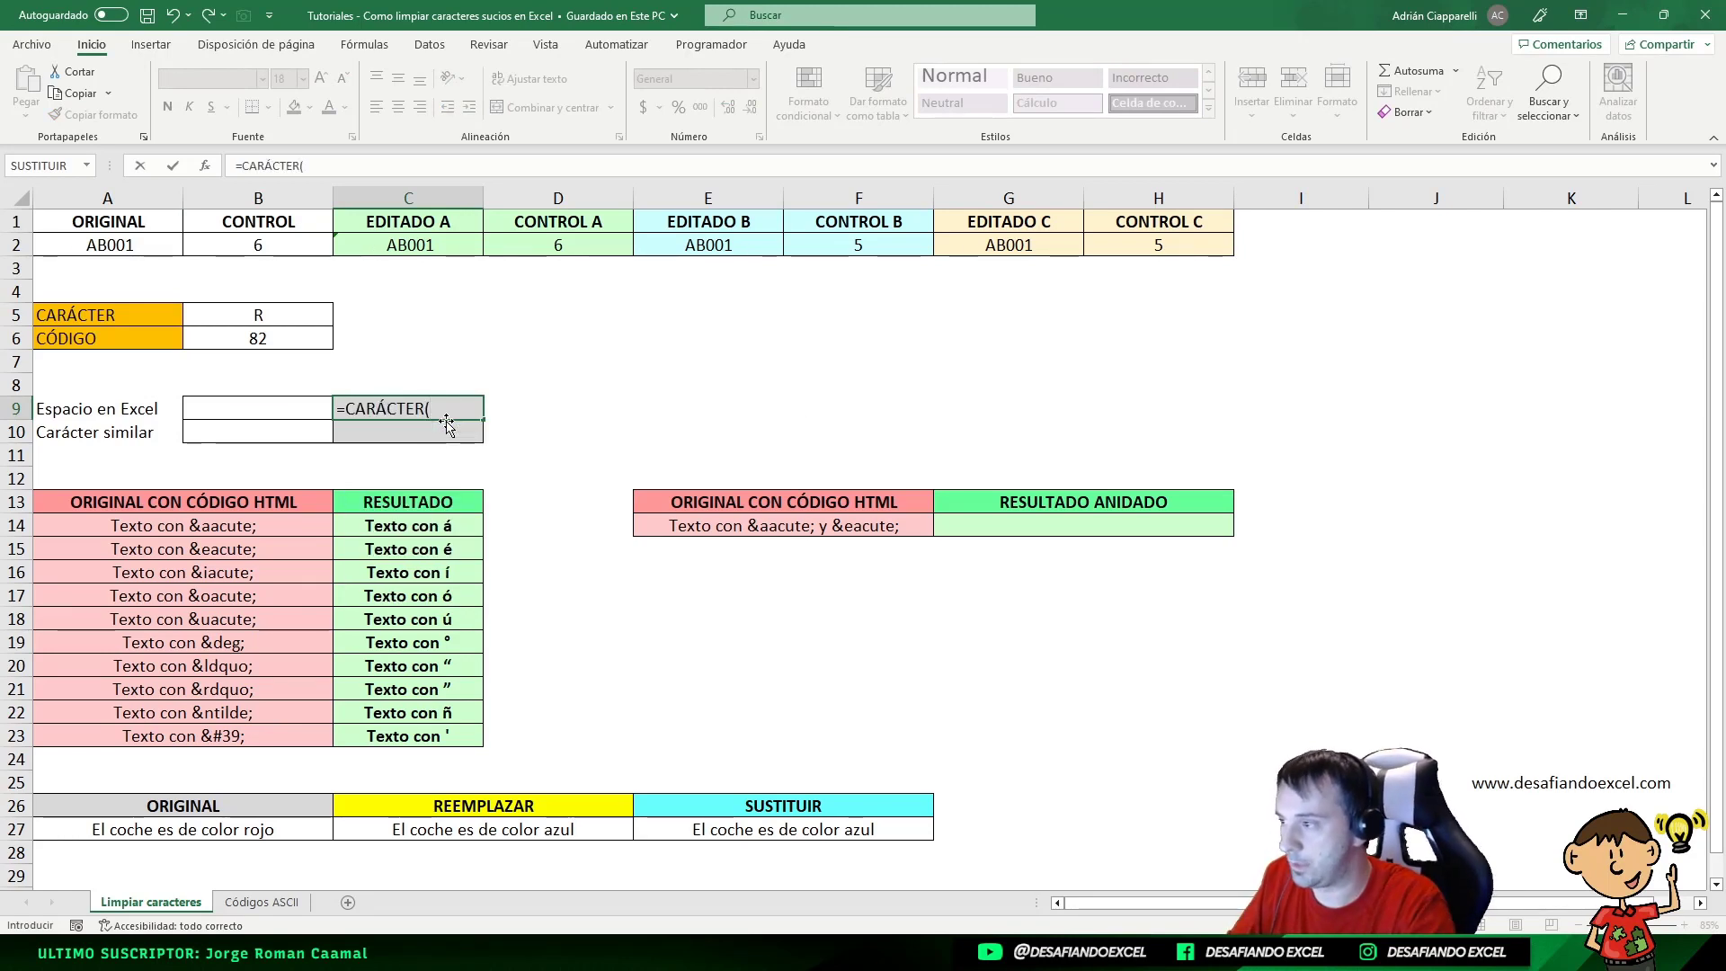
left_click(281, 409)
key("Return")
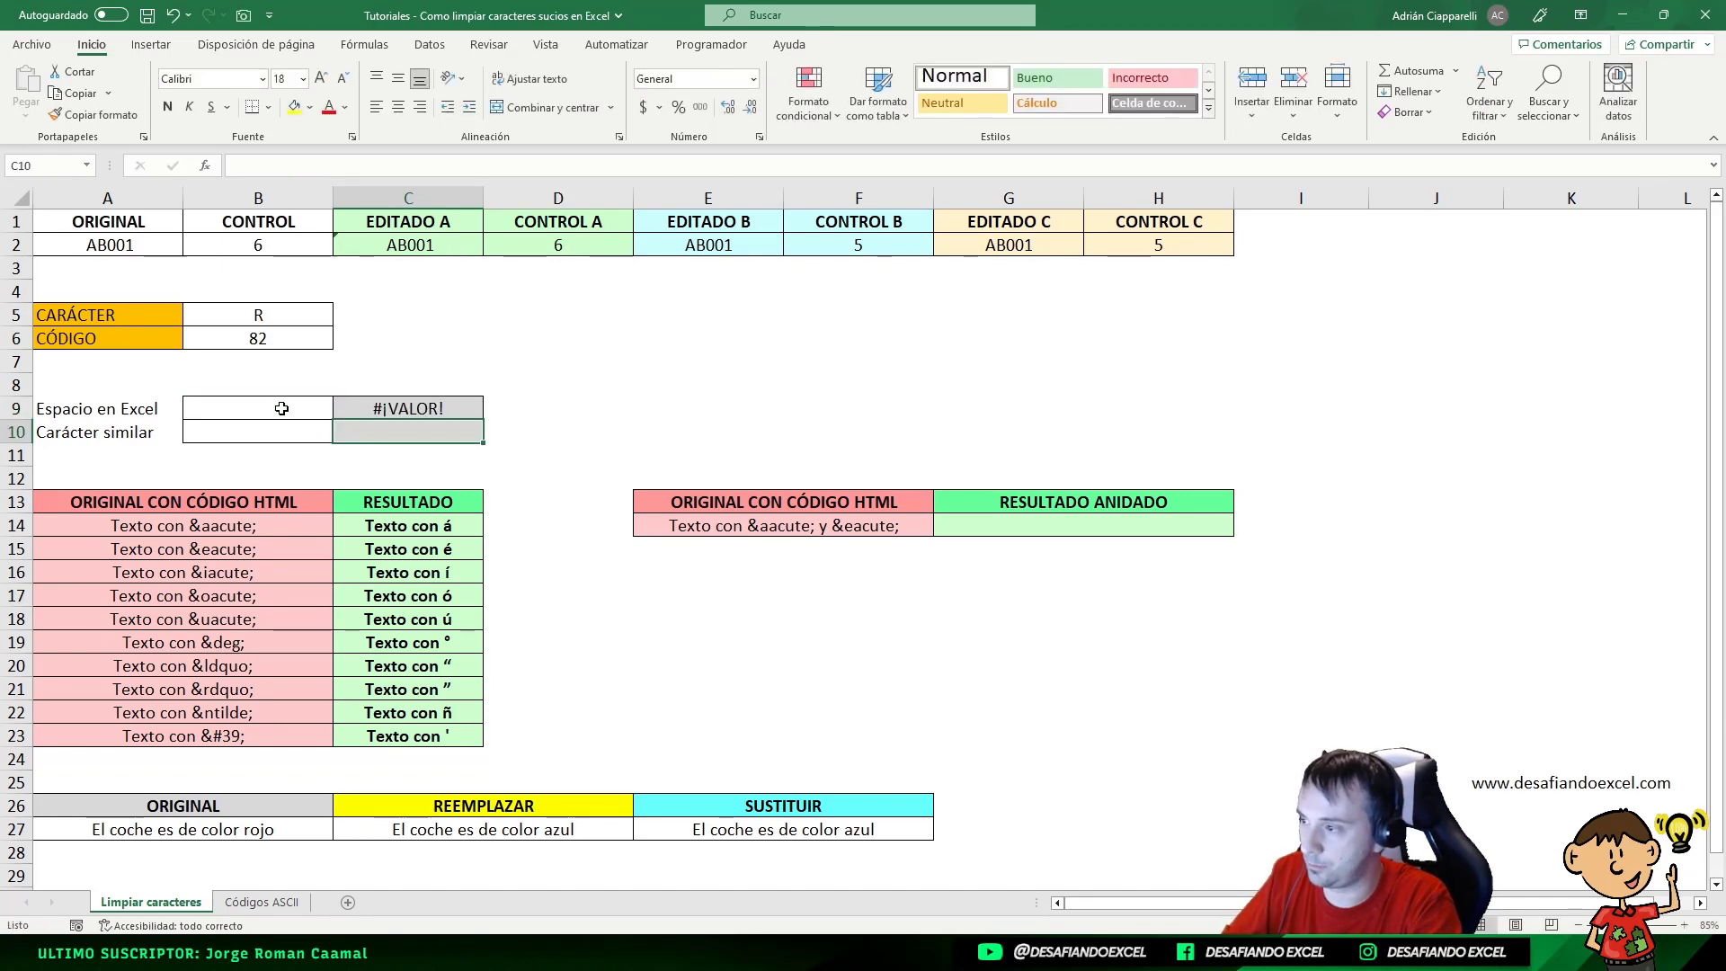
- Enter =CODIGO(B9) in cell C9 to get the character code of the Excel space
left_click(459, 409)
type("=CODIGO(")
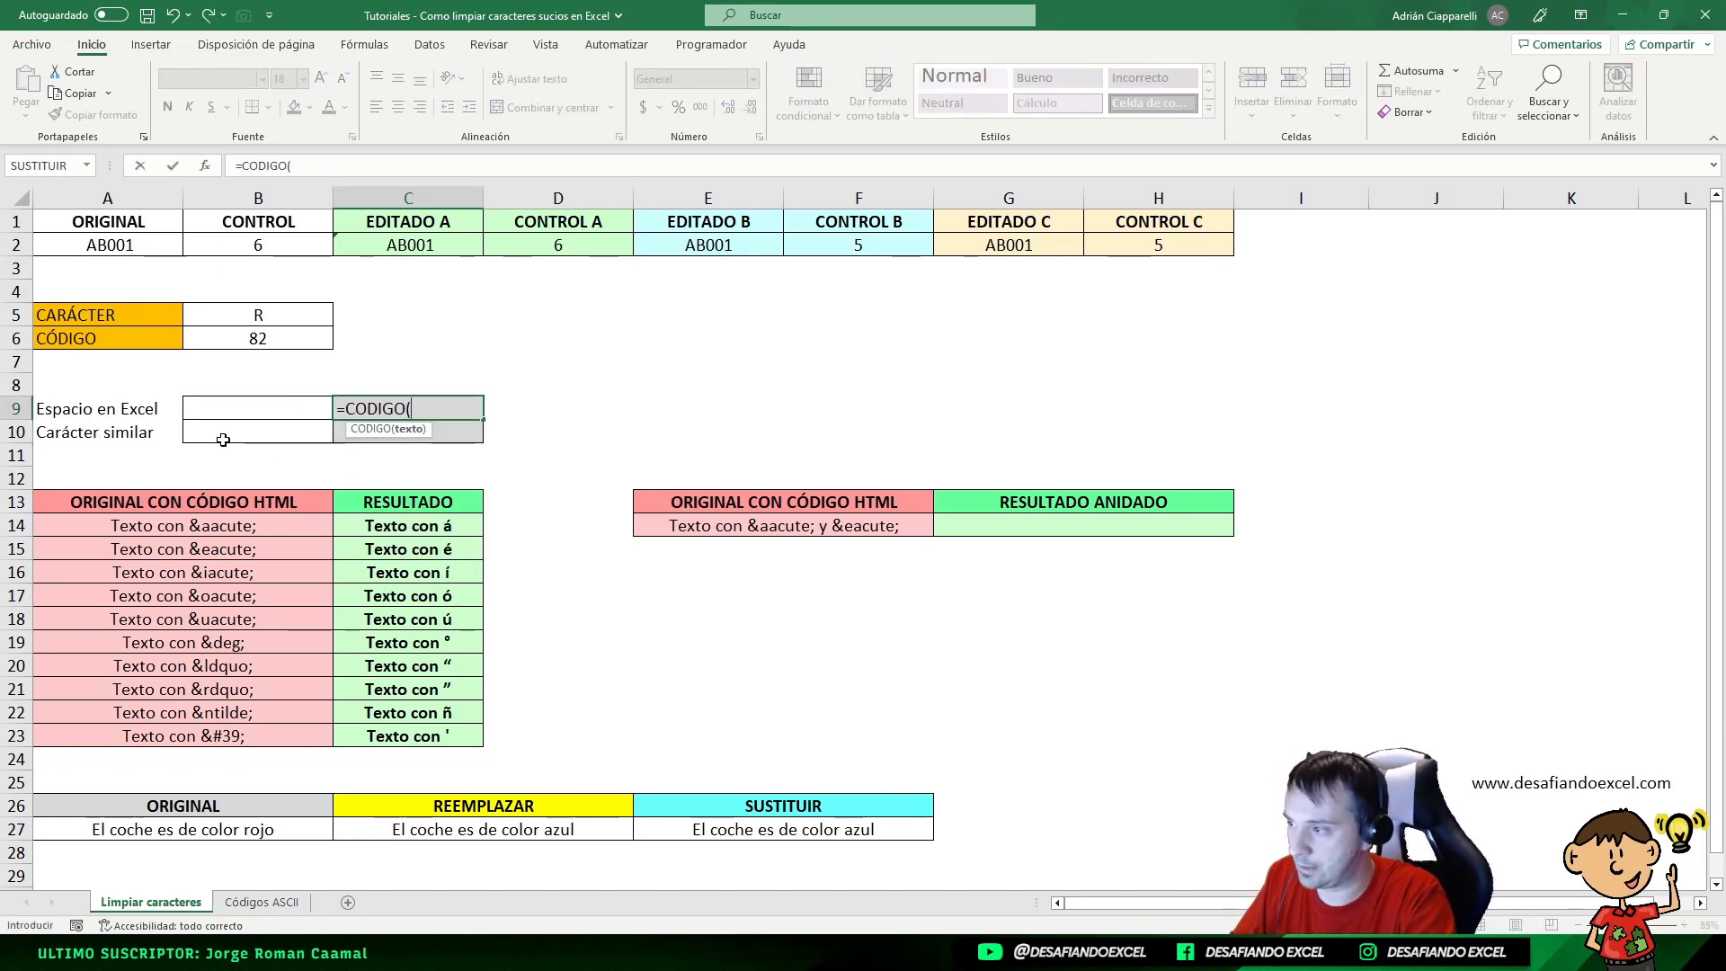
left_click(222, 401)
type(")")
key("Return")
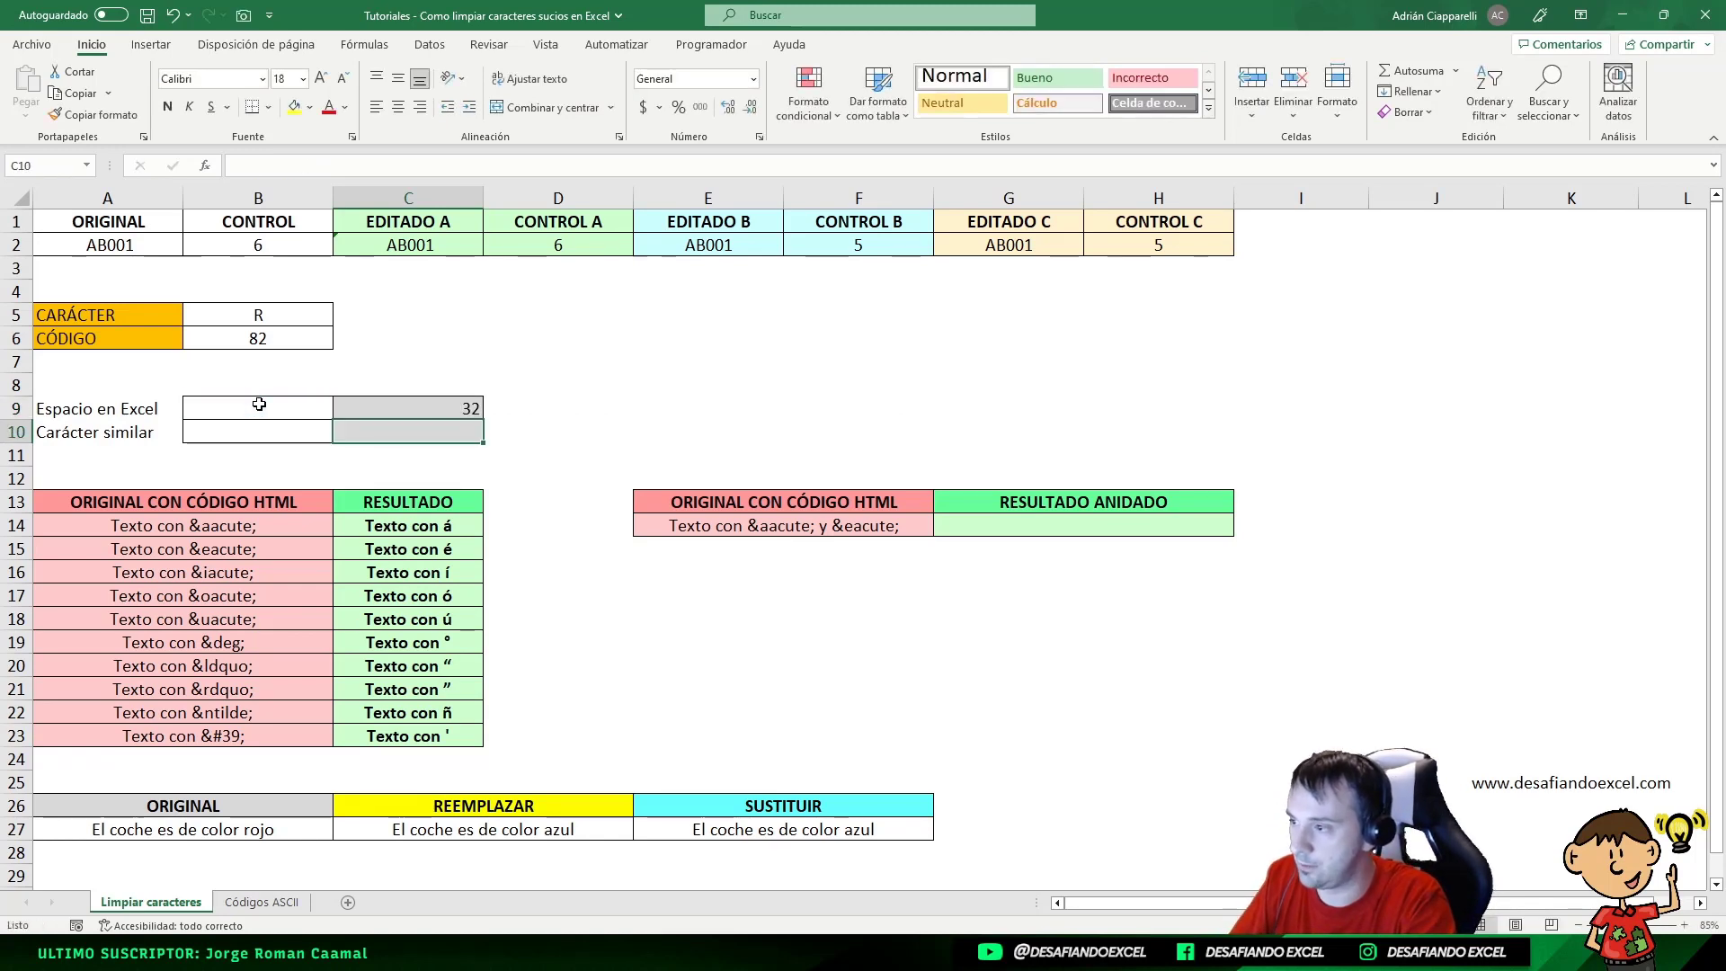
left_click(454, 409)
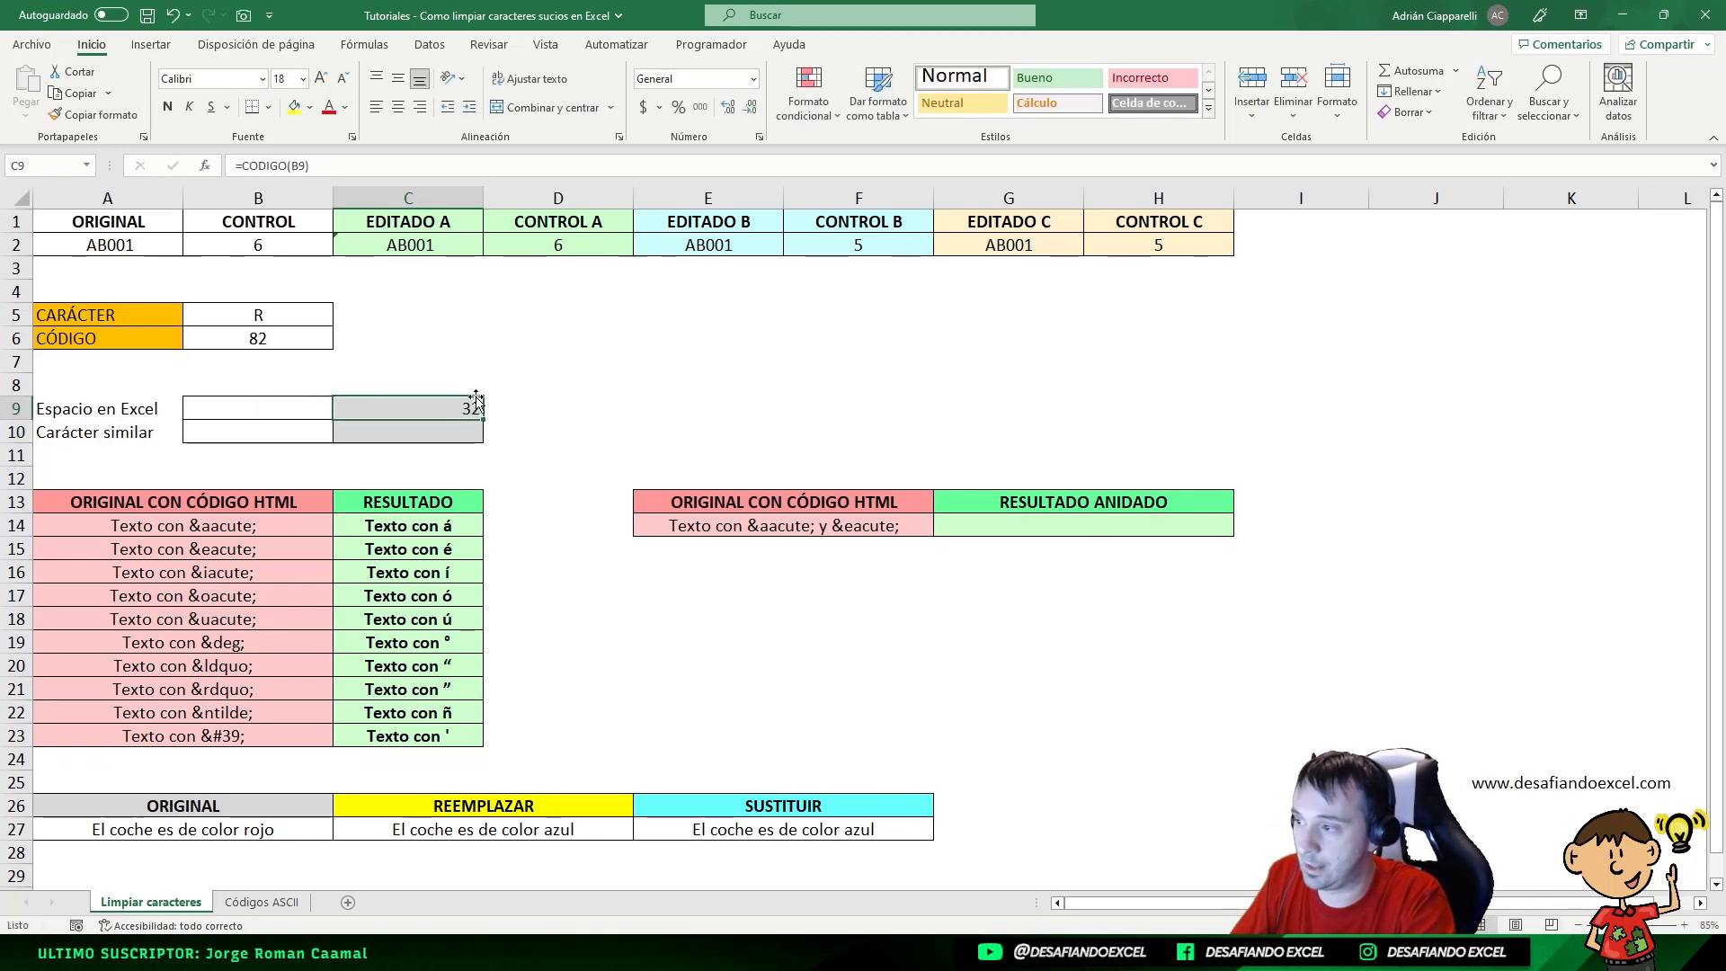
- Enter =CODIGO(B10) in cell C10 to get the character code of the similar-looking character
left_click(359, 436)
type("=CODI")
key("Tab")
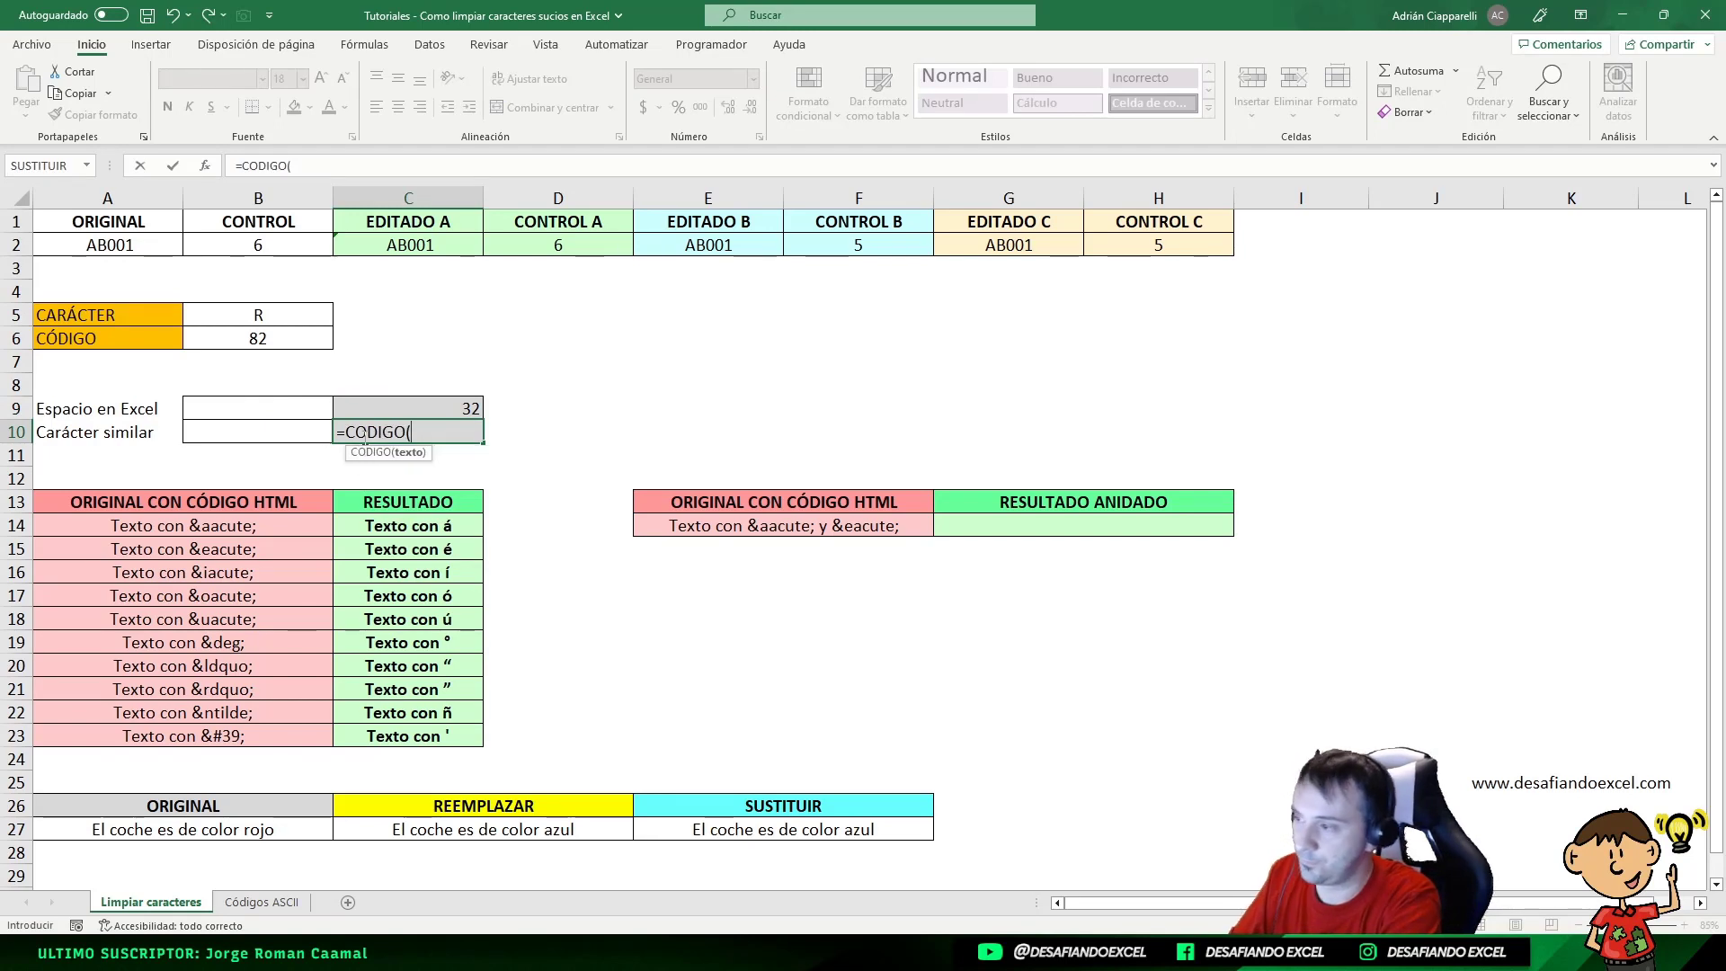
left_click(260, 432)
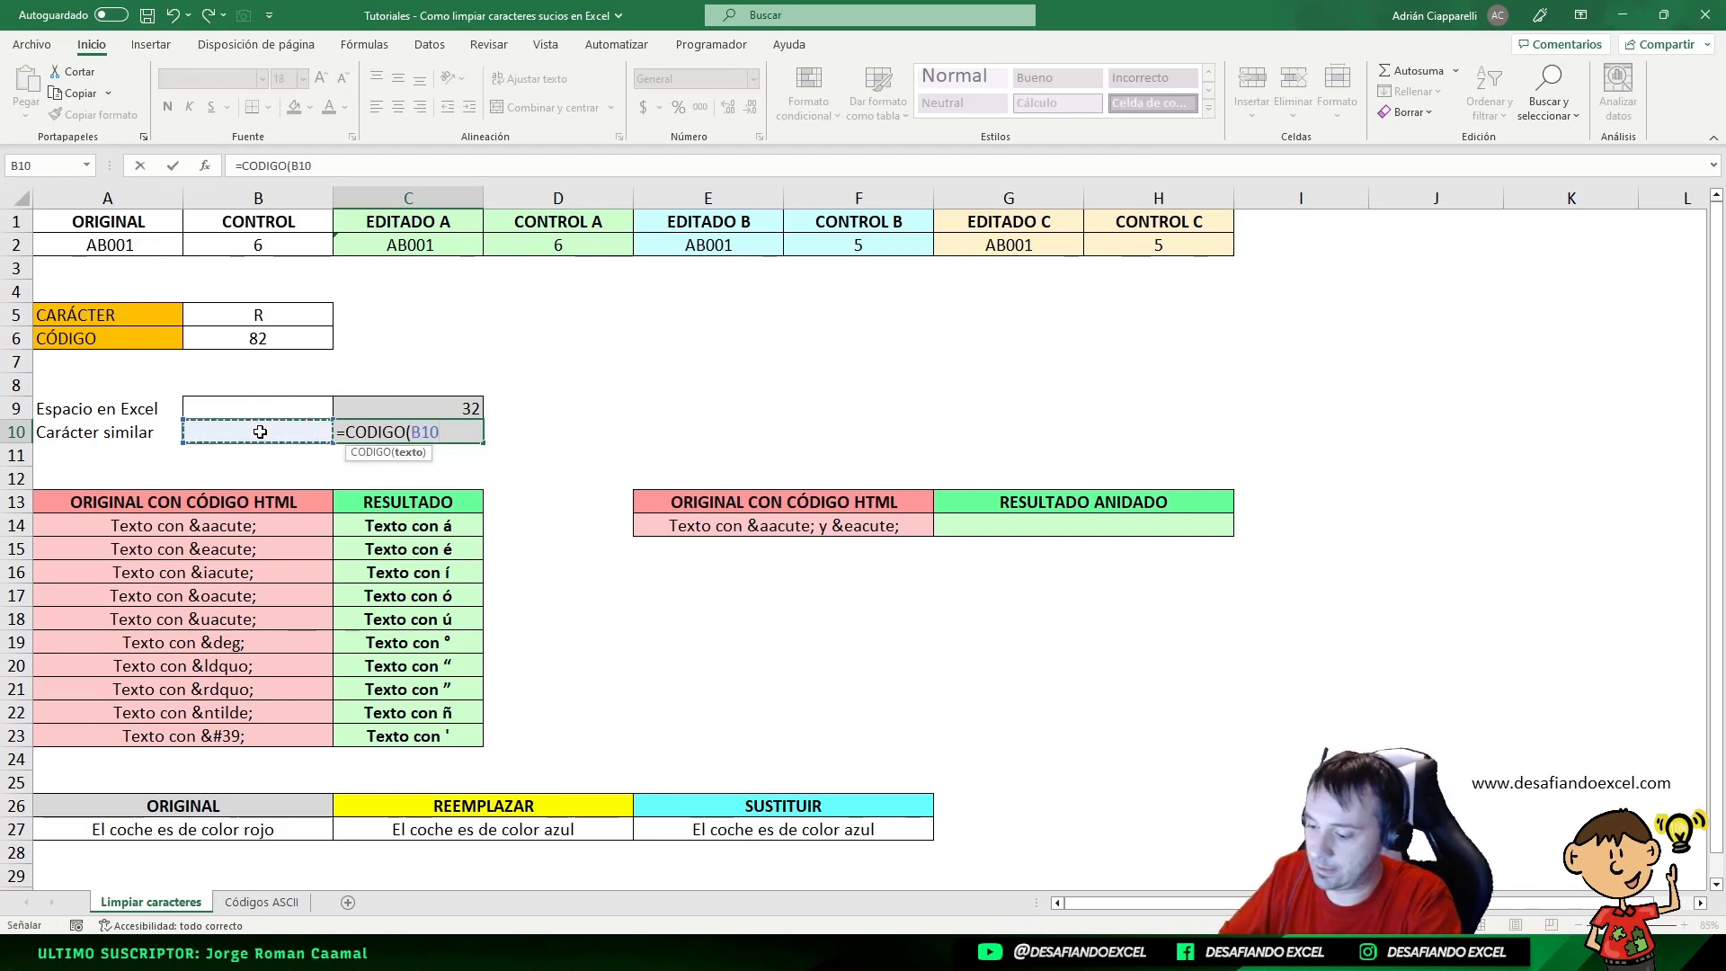
key("Return")
left_click(452, 436)
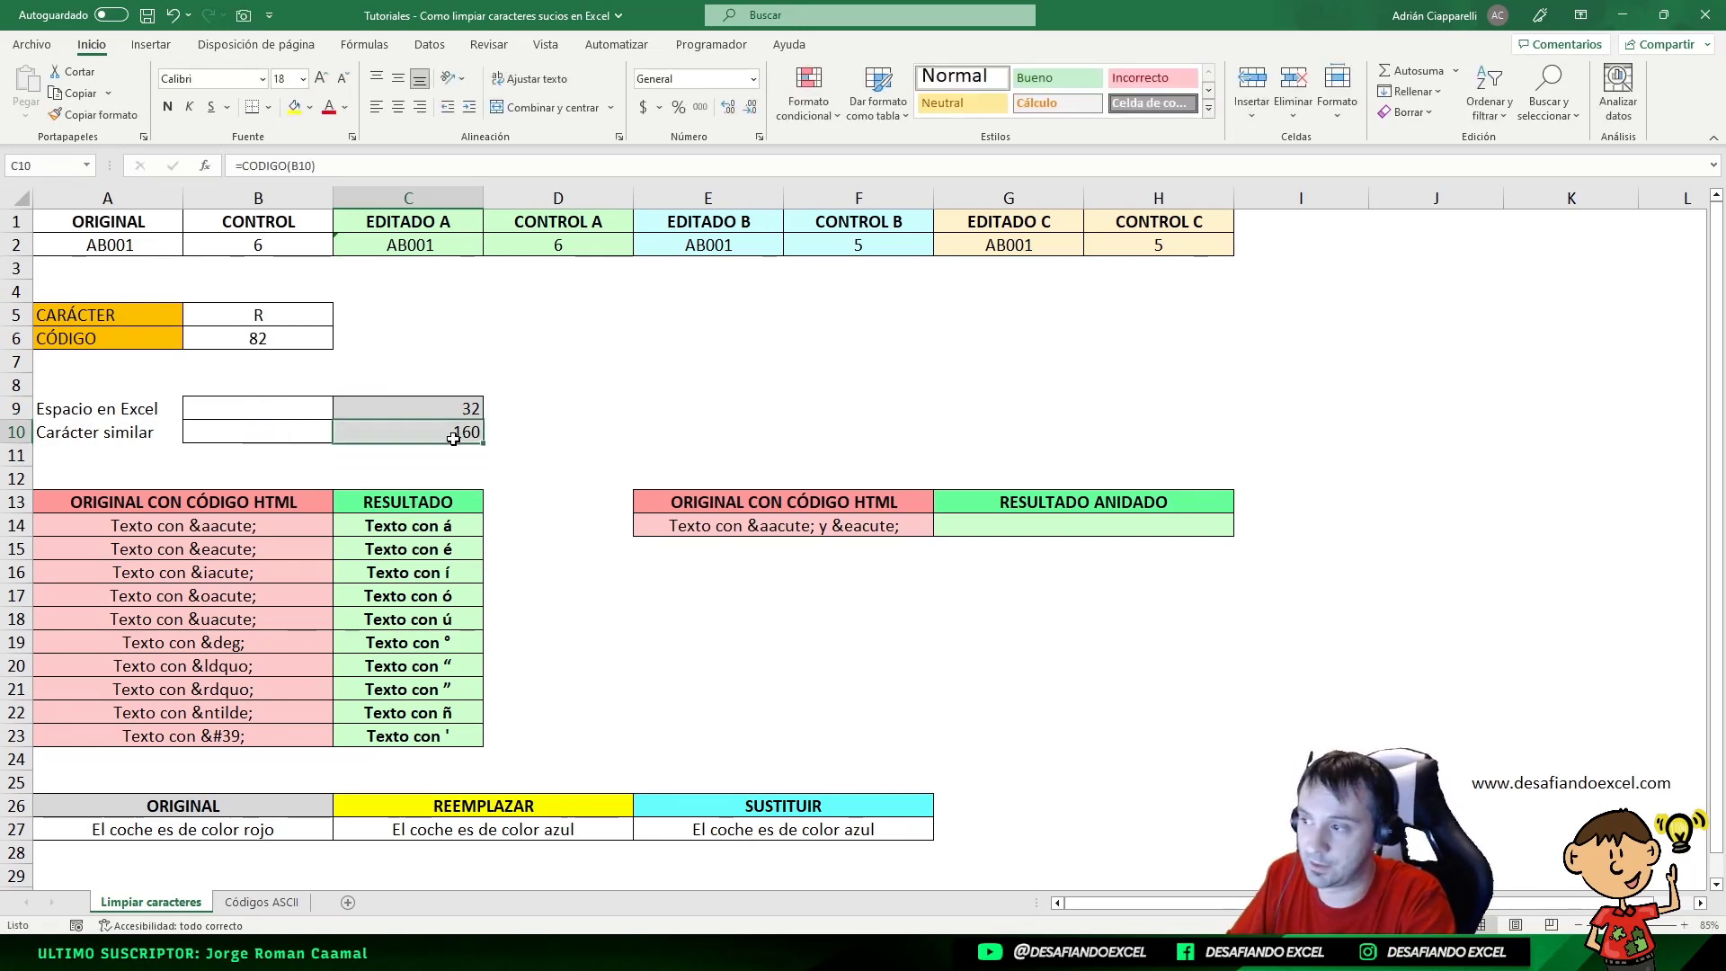
- Check the codes in C9:C10 against the Códigos ASCII sheet and return to the Limpiar caracteres sheet
left_click(270, 902)
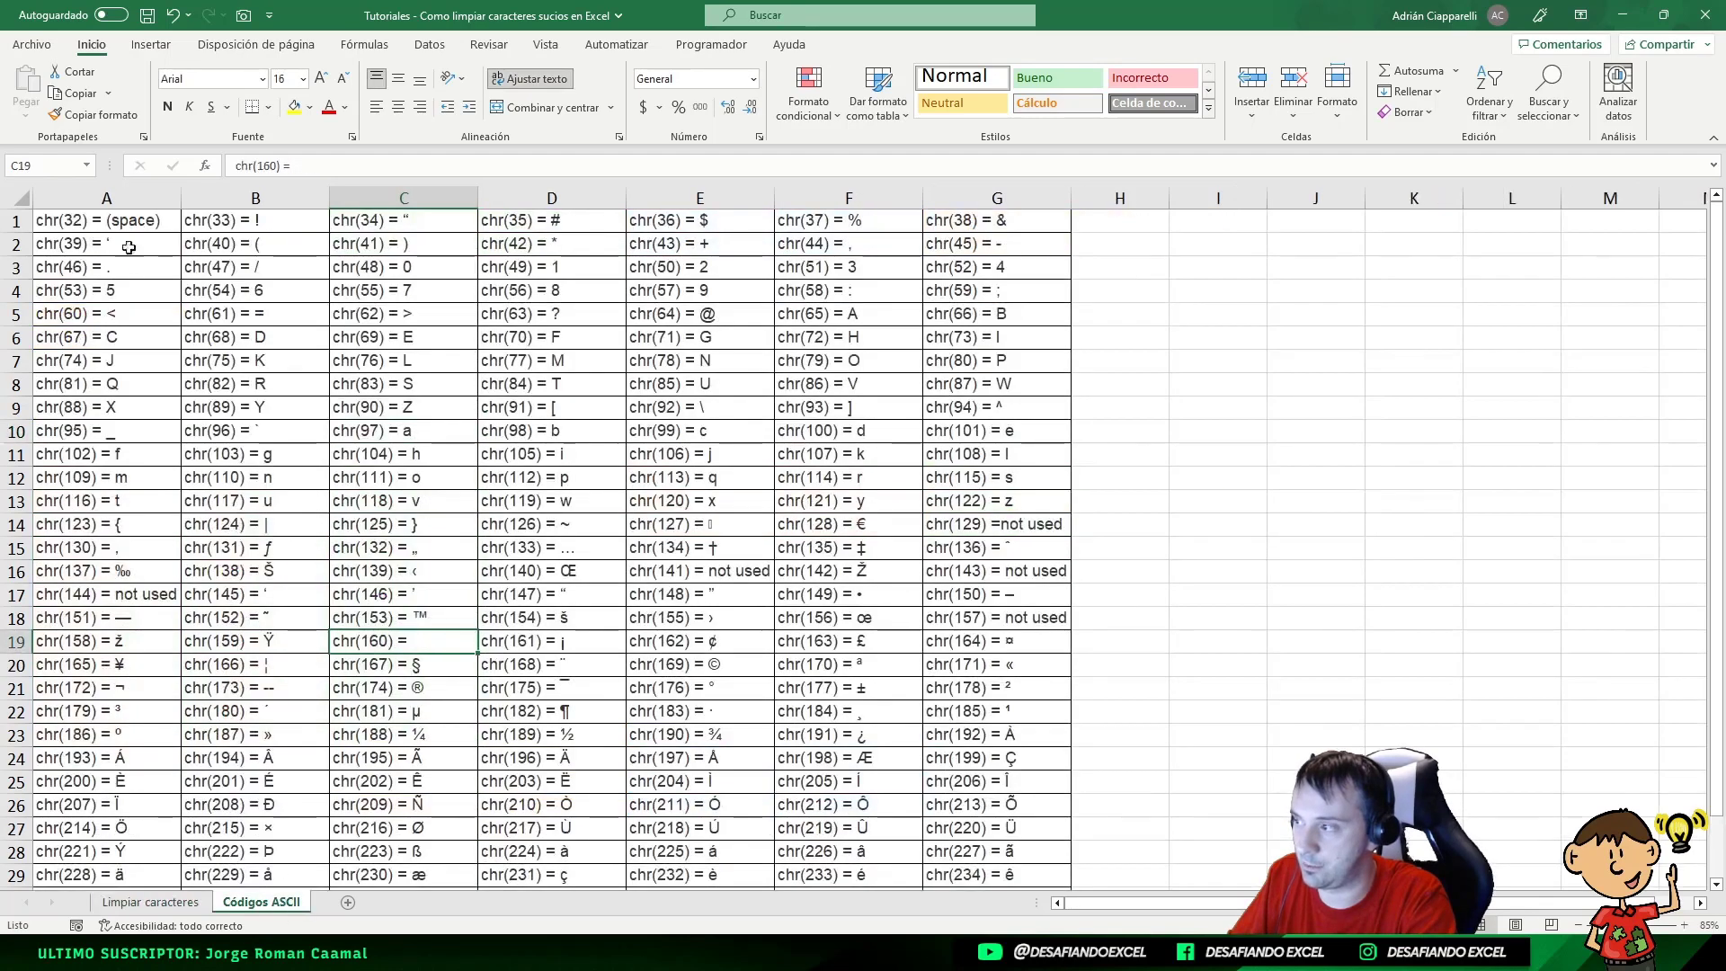
left_click(135, 225)
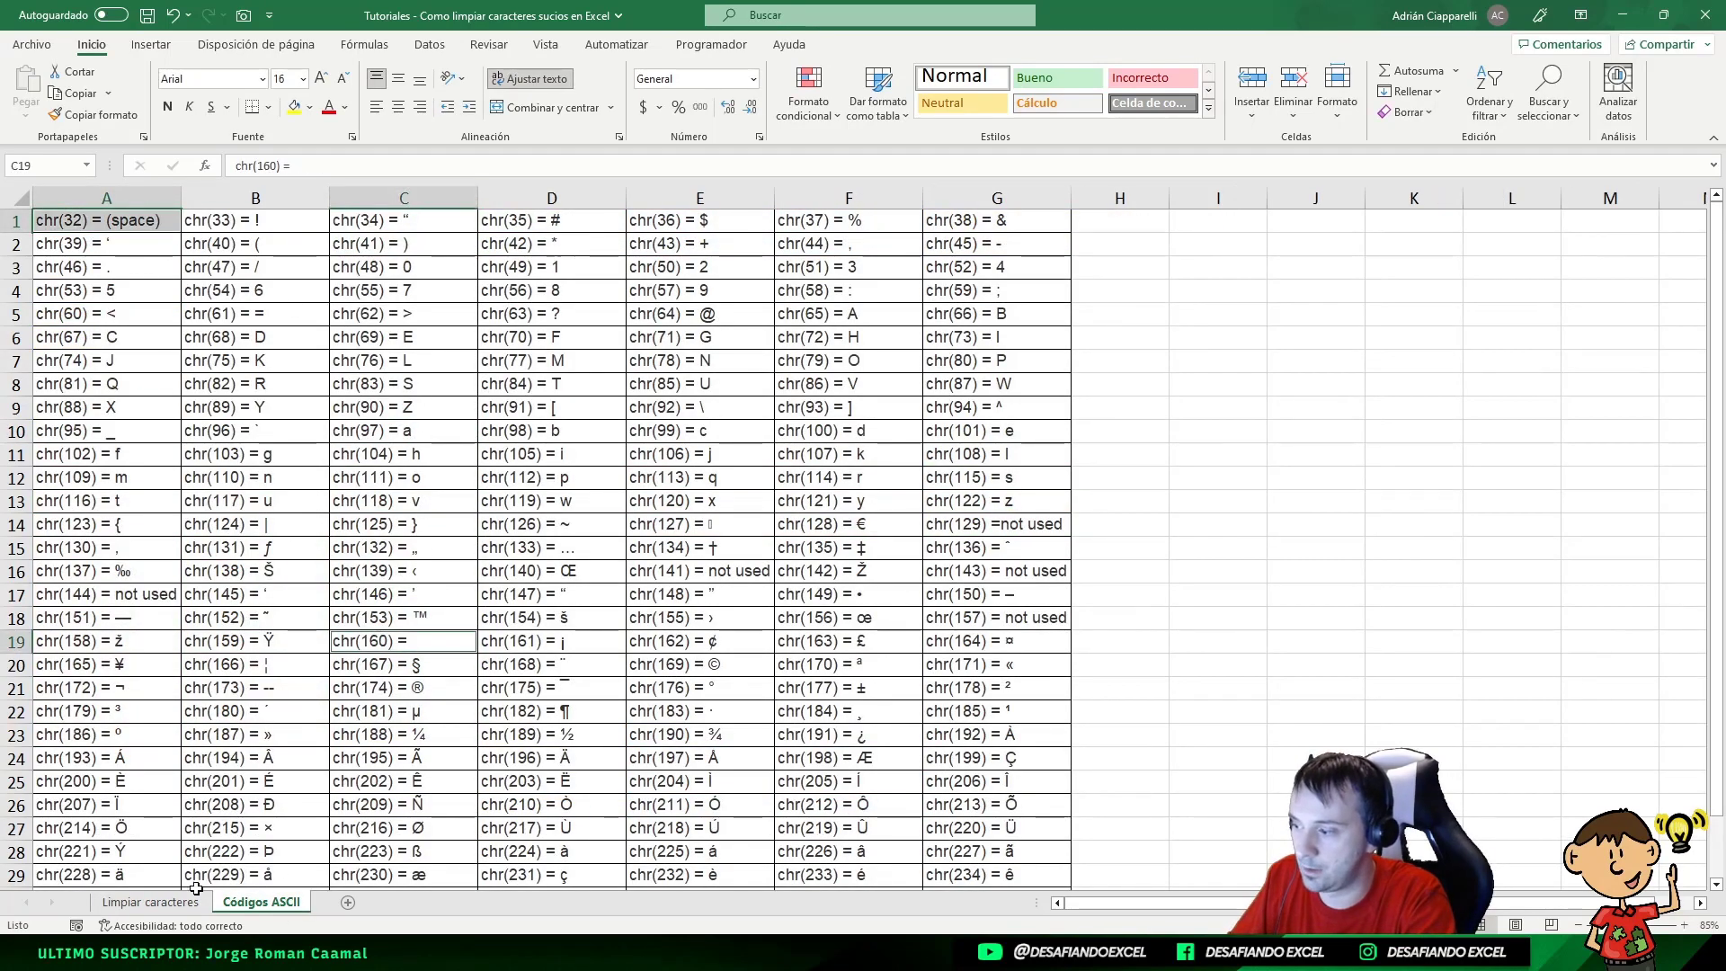
left_click(150, 902)
left_click_drag(447, 409, 448, 432)
- Compare the blank-looking contents of B9 and B10 with their CODIGO formulas in C9 and C10
left_click(243, 409)
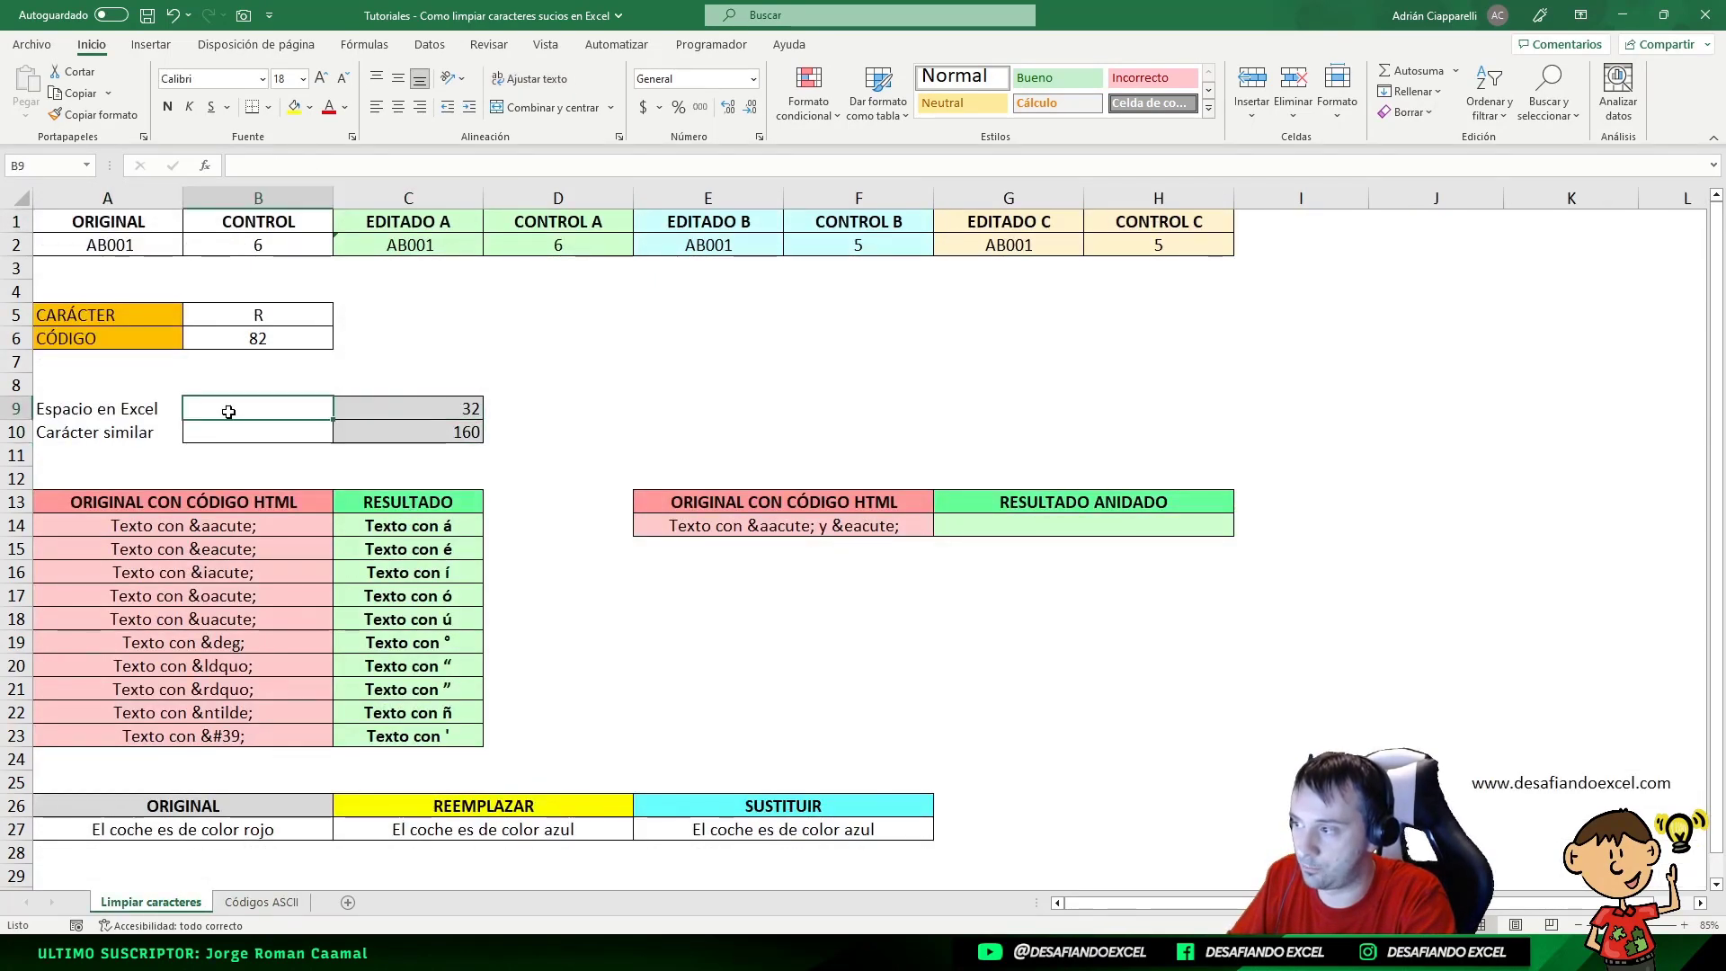
double_click(254, 412)
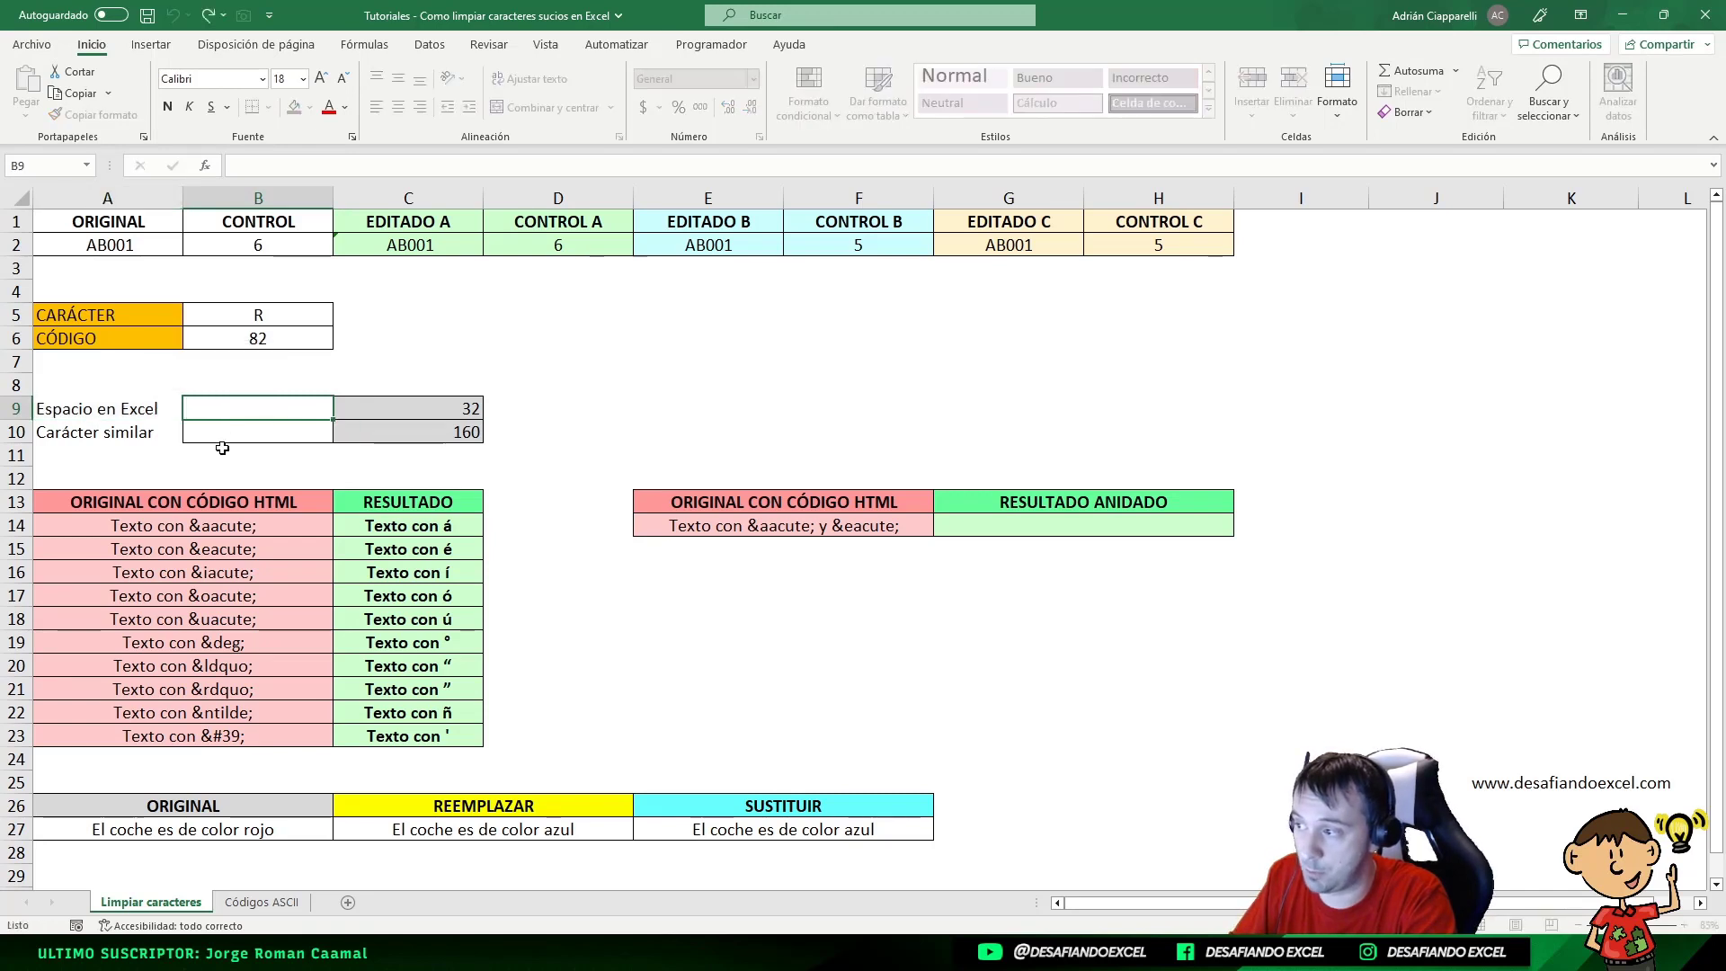
left_click(220, 433)
double_click(196, 440)
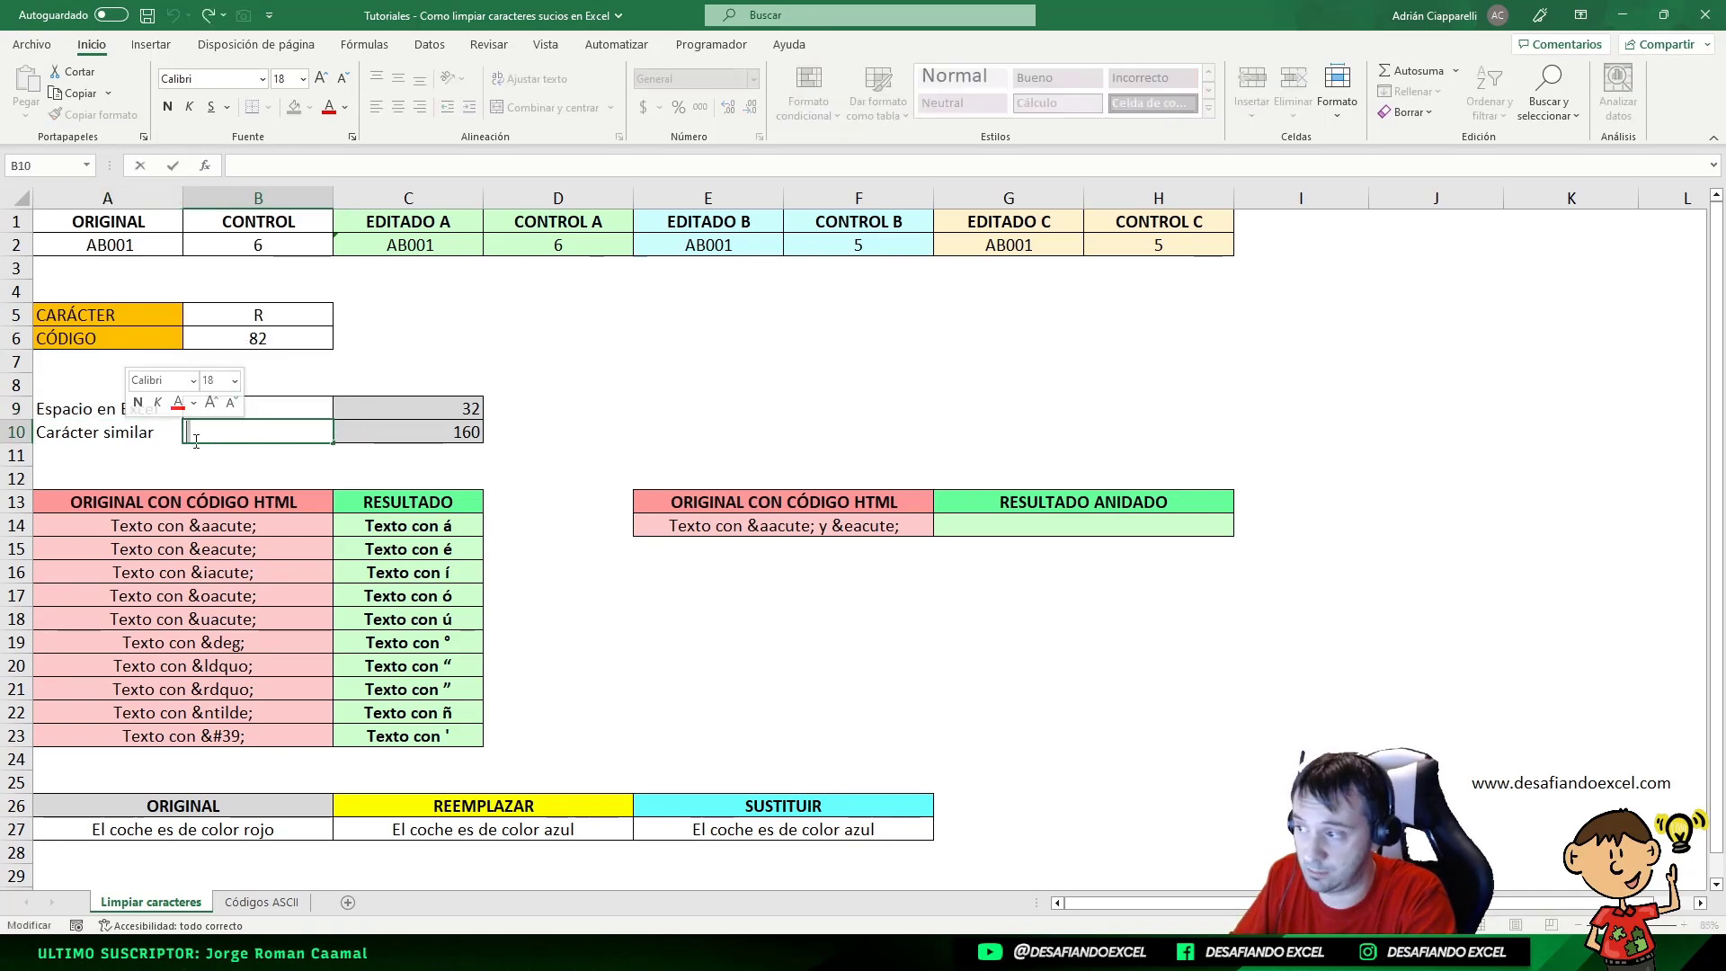
left_click(407, 418)
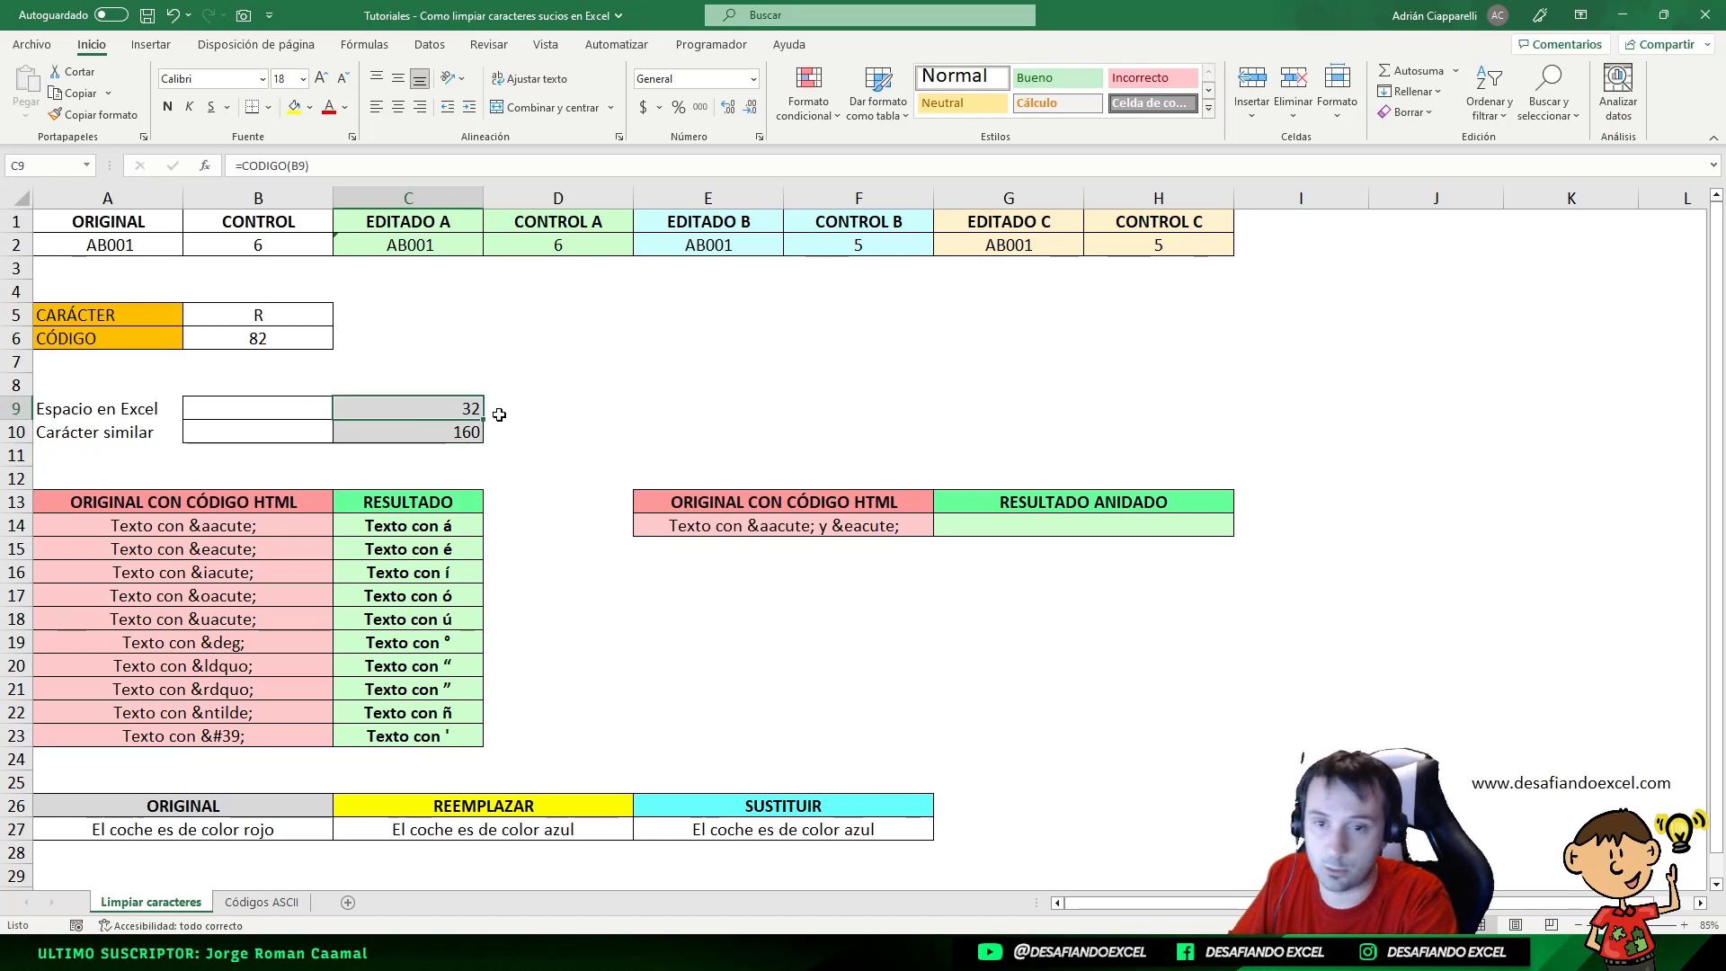
left_click(453, 440)
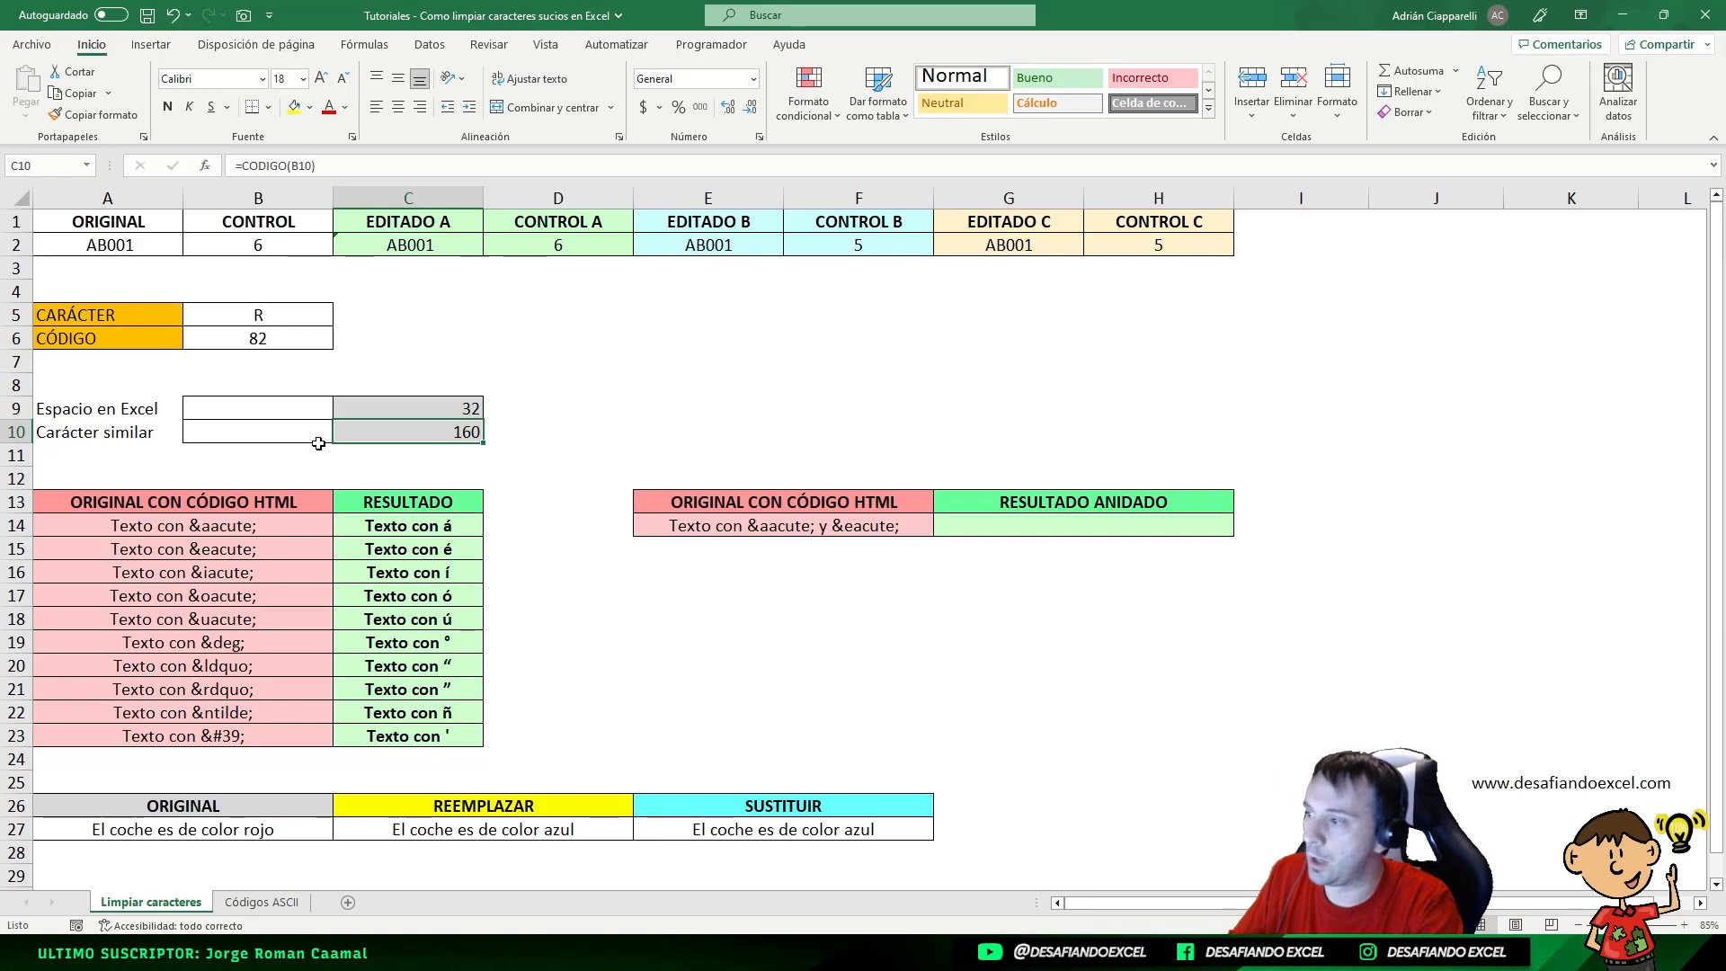
- Examine the HTML entity in A14's text and the other entity-coded texts down to A23
left_click(206, 523)
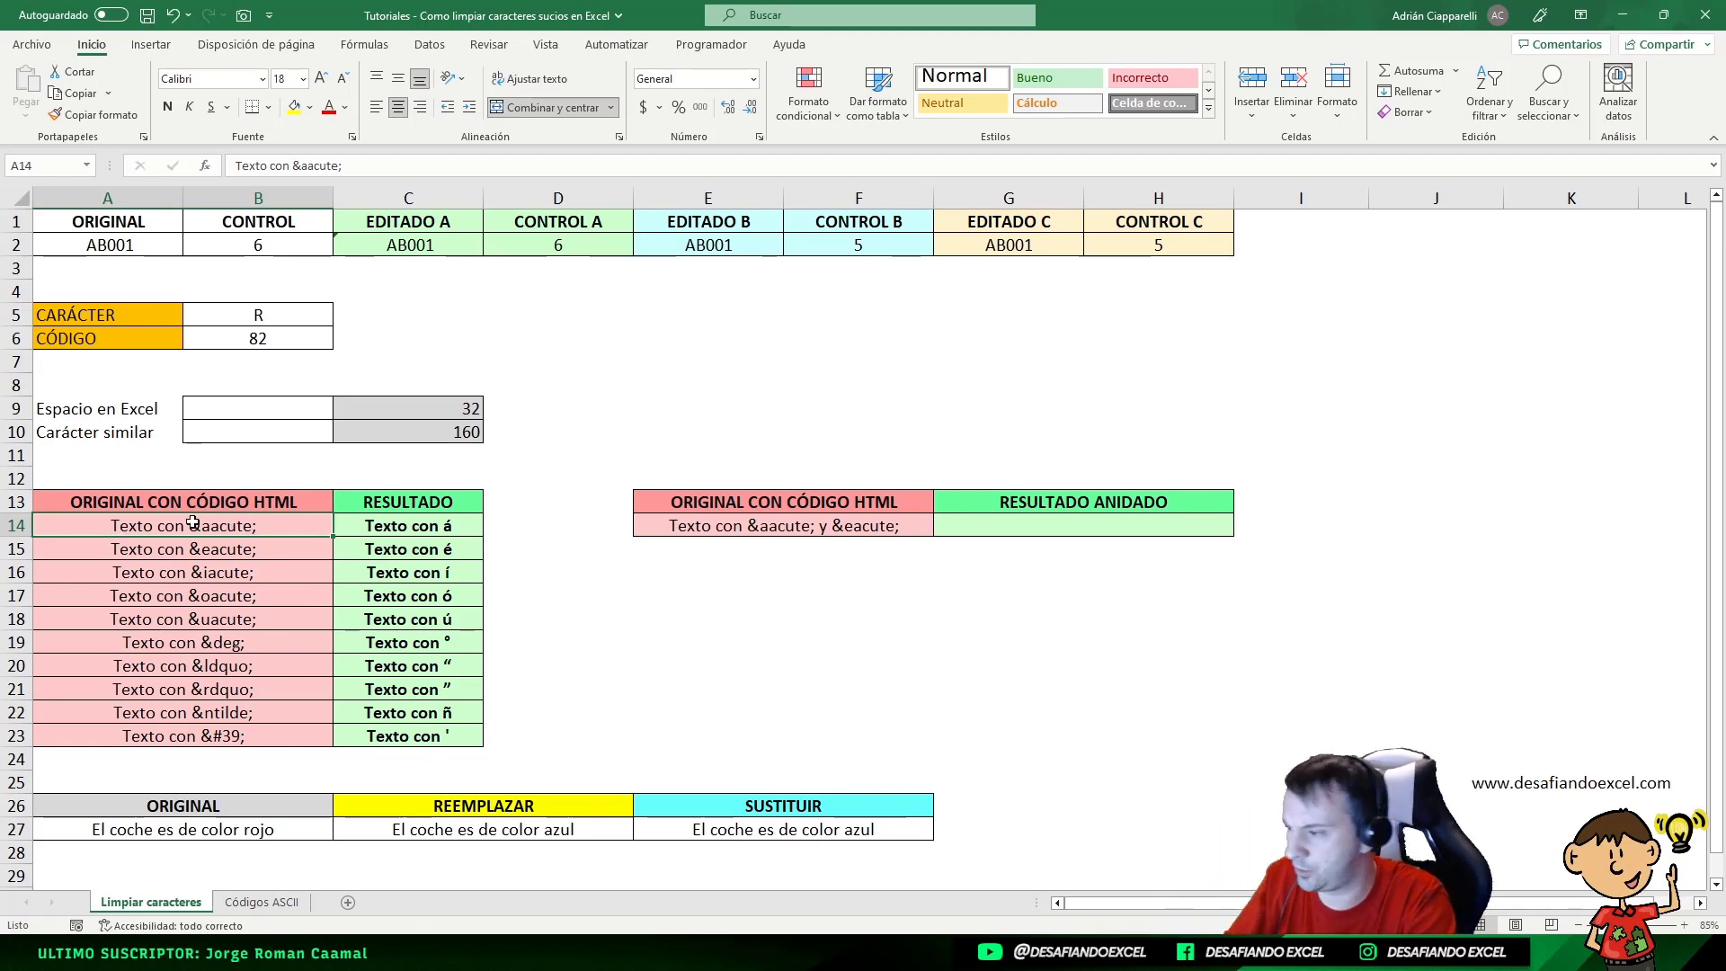
double_click(194, 522)
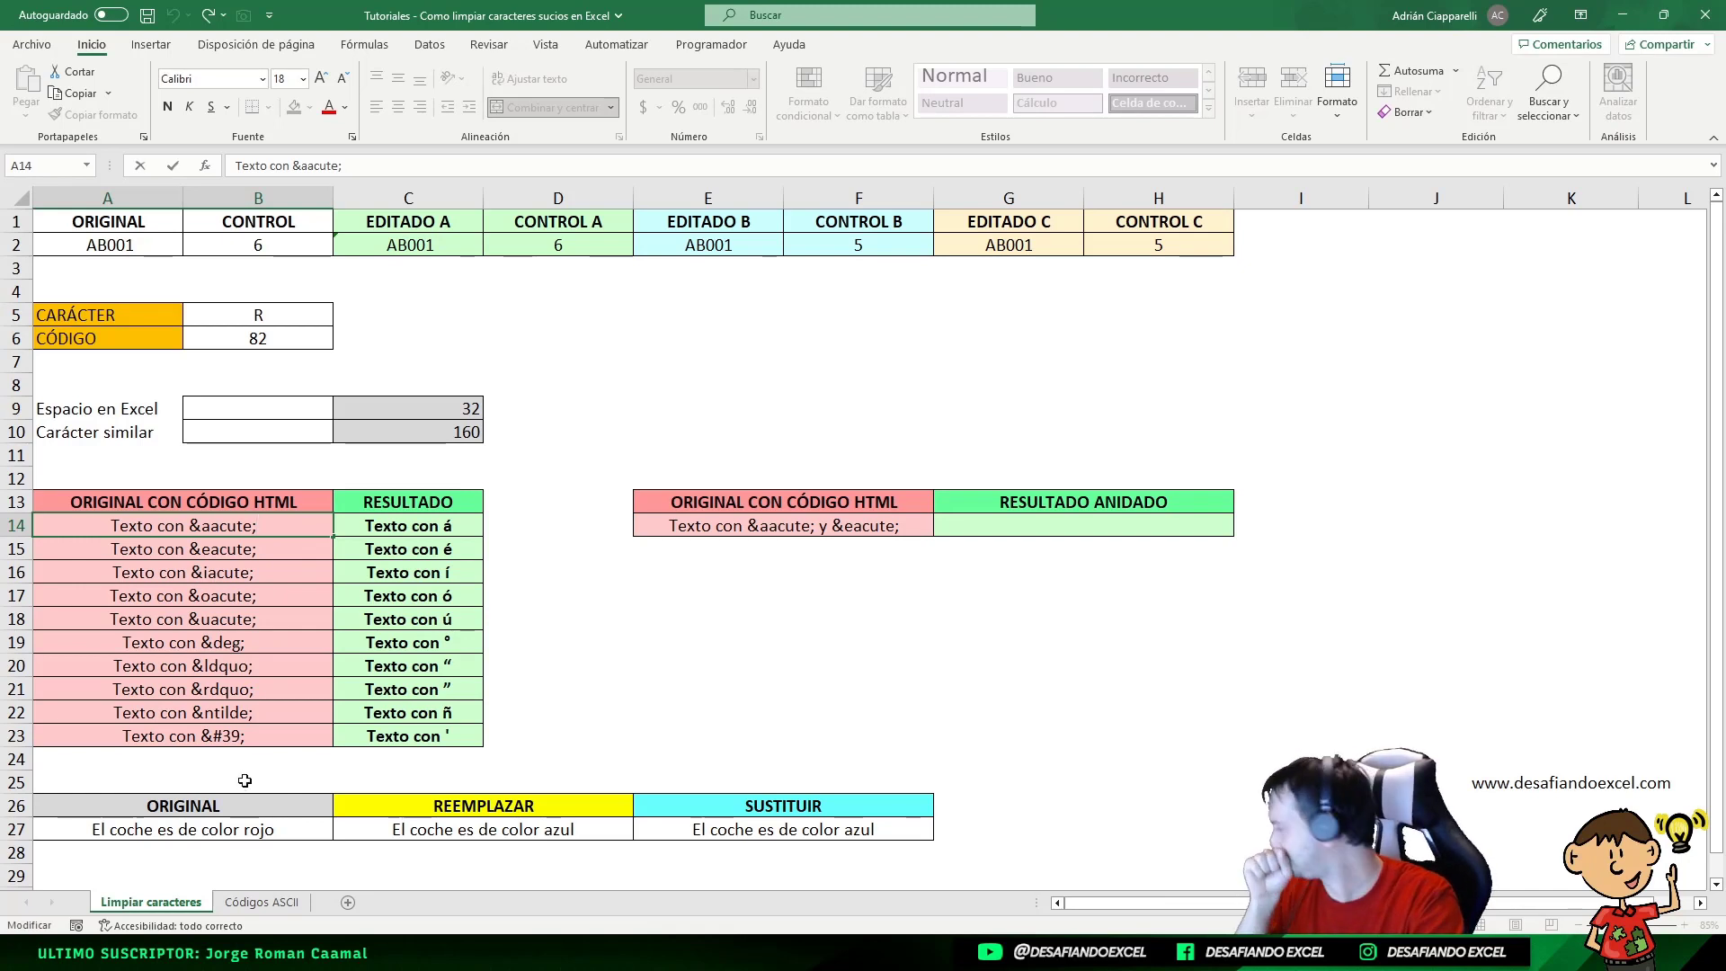
key("Escape")
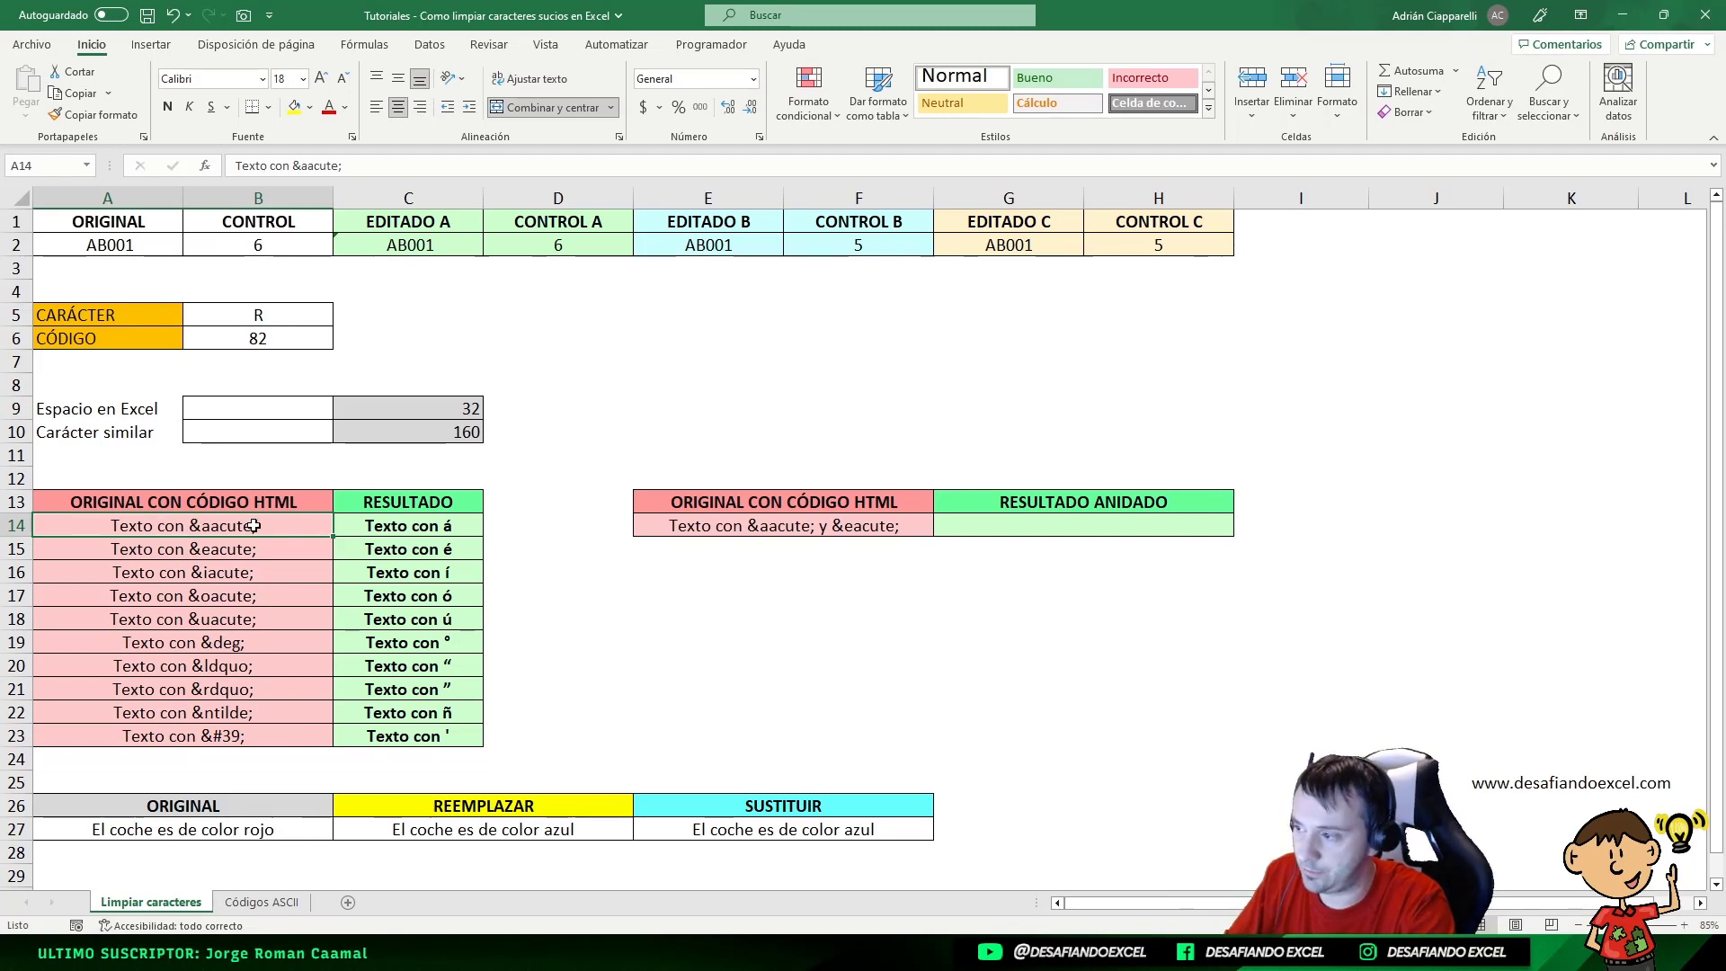
double_click(191, 529)
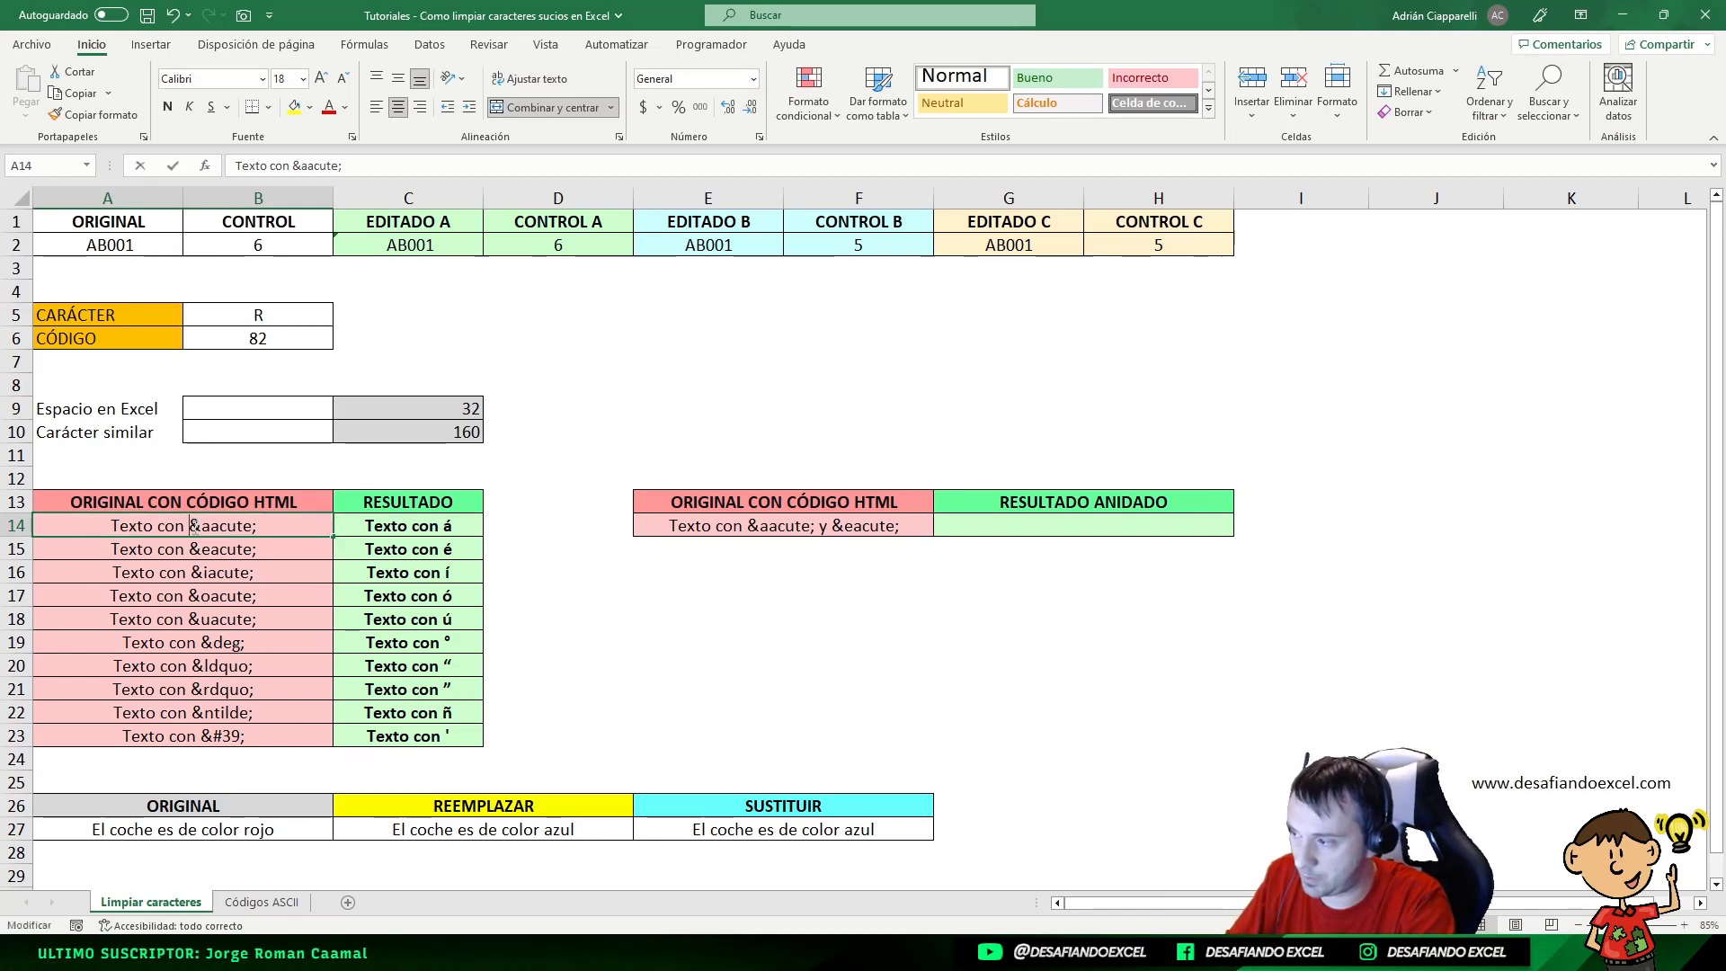
left_click_drag(189, 528, 263, 529)
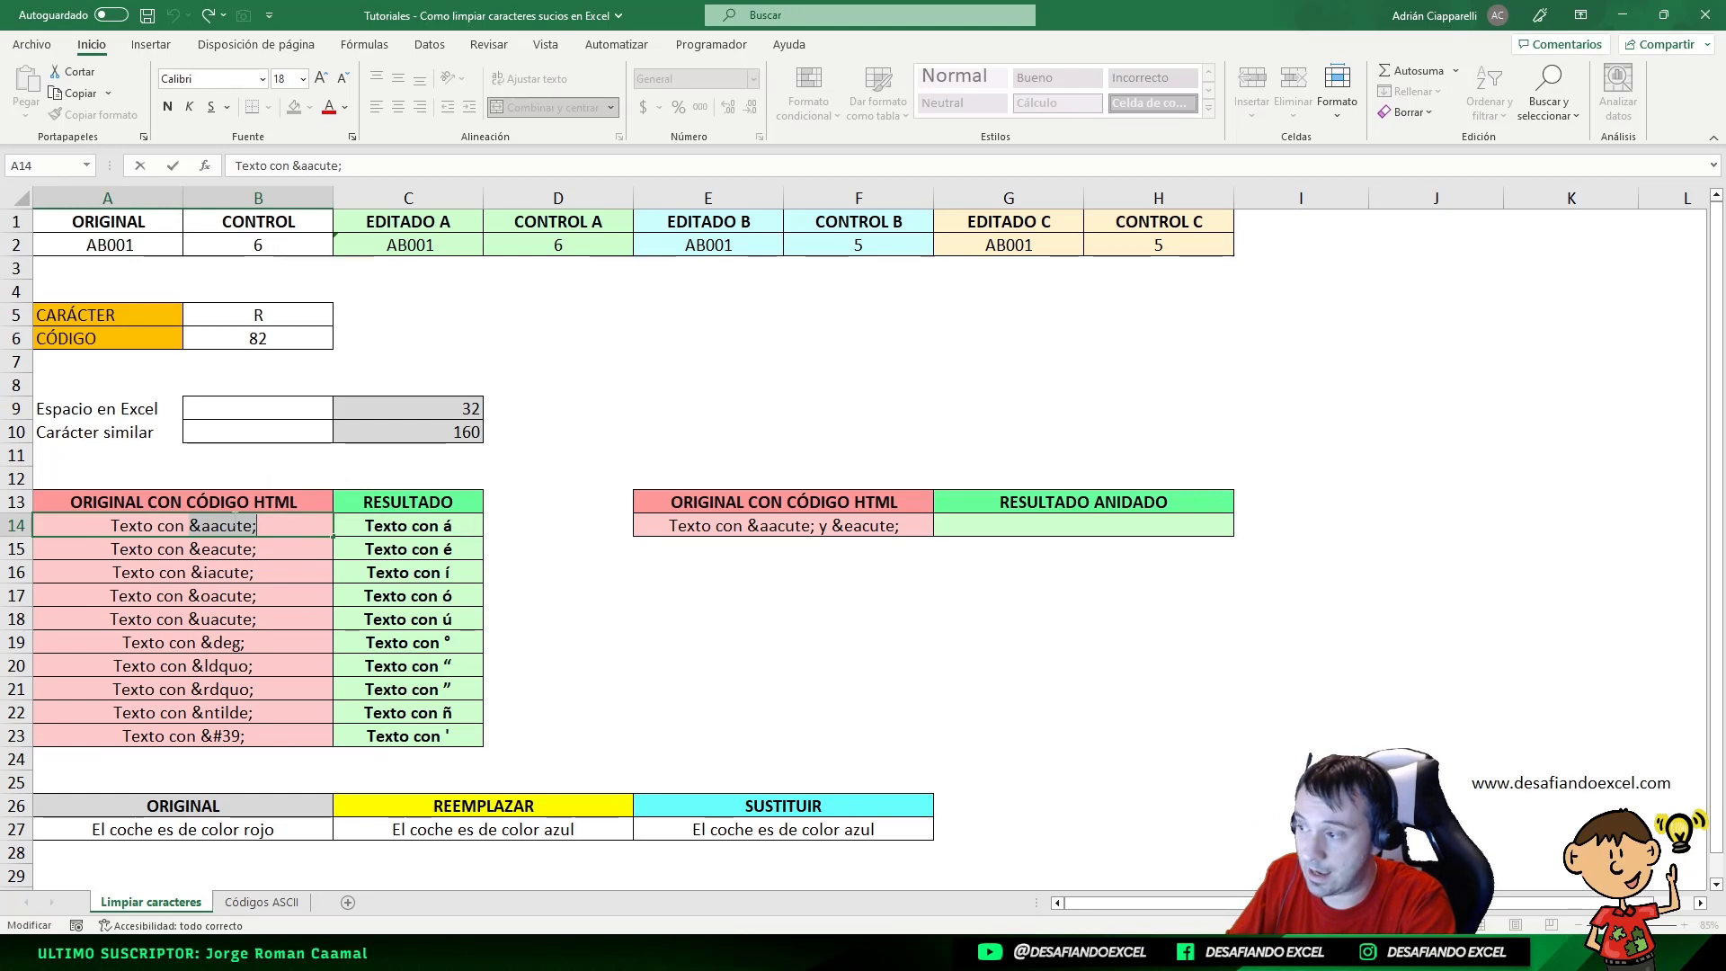
left_click(198, 548)
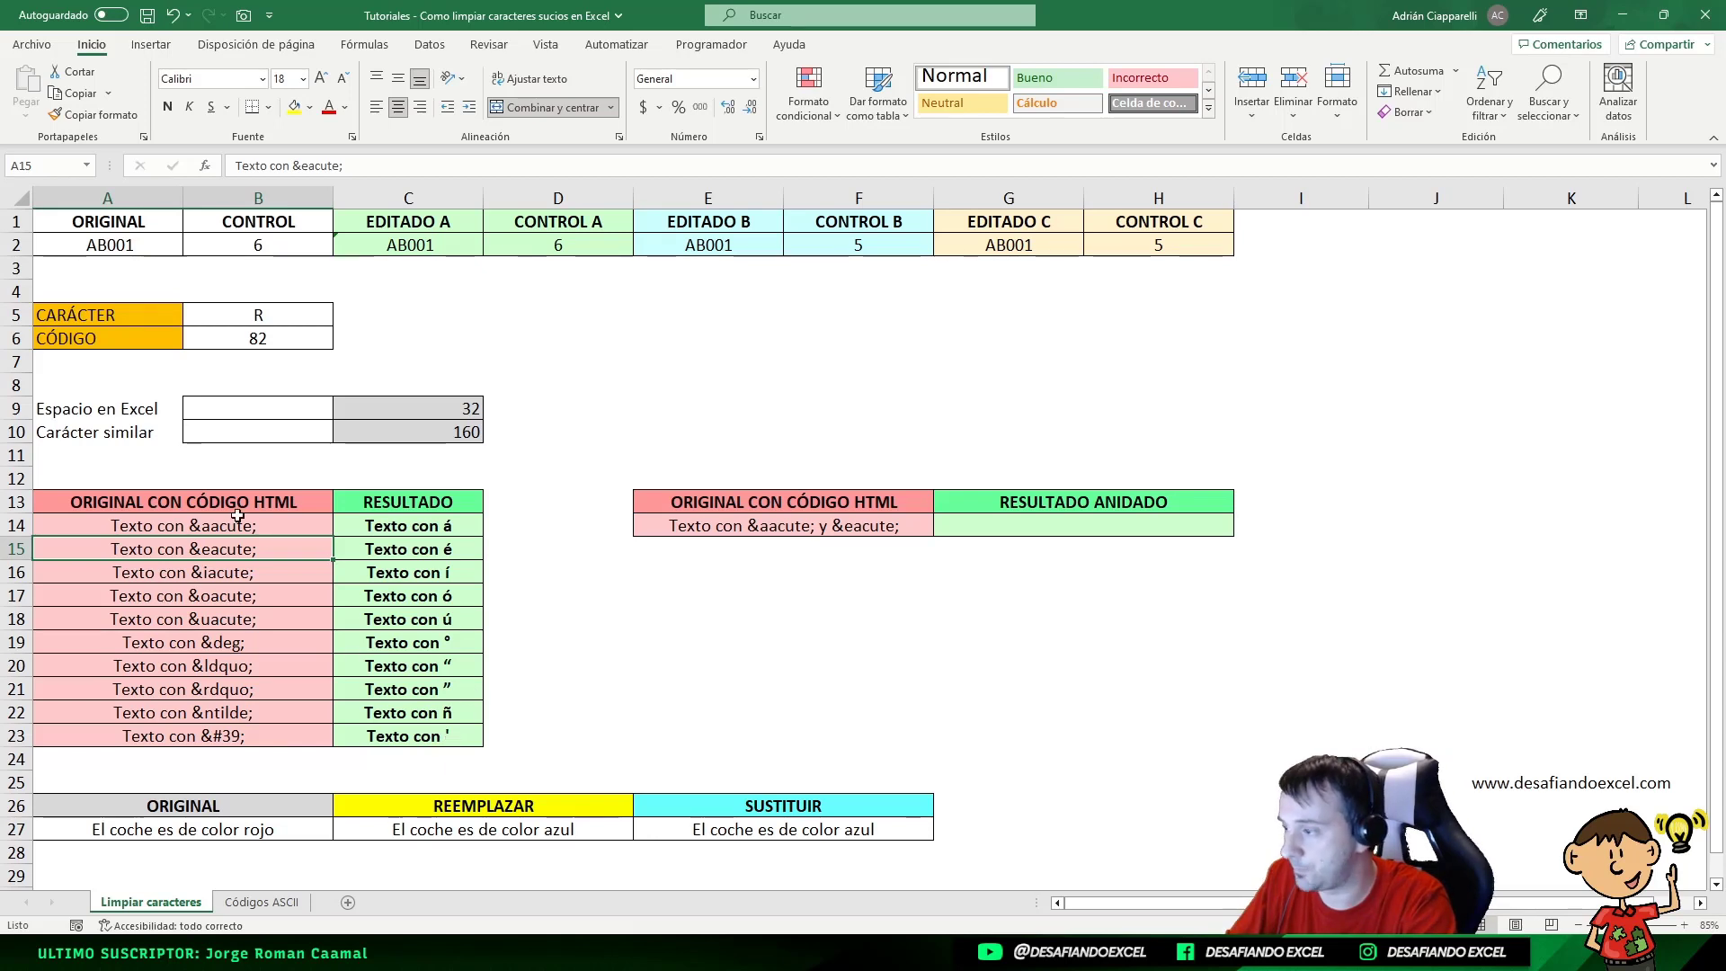
left_click_drag(237, 531, 235, 737)
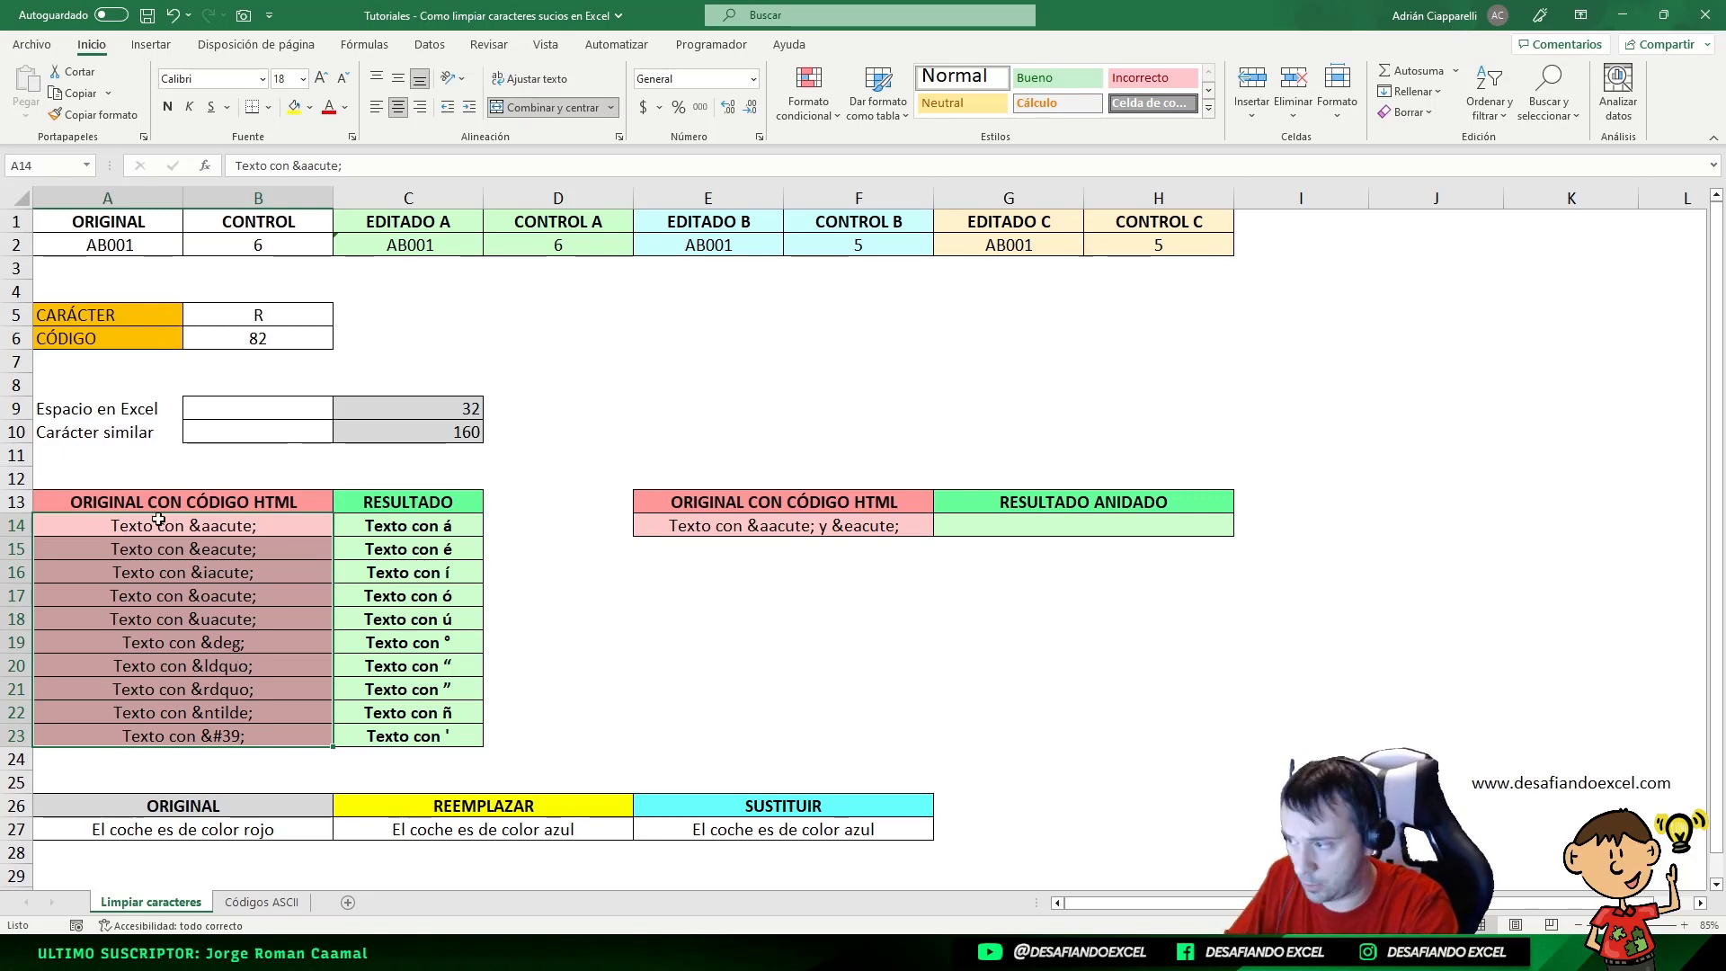
- Compare C14's formula with its source text in A14 and look up the code for á in the Códigos ASCII sheet
left_click(444, 526)
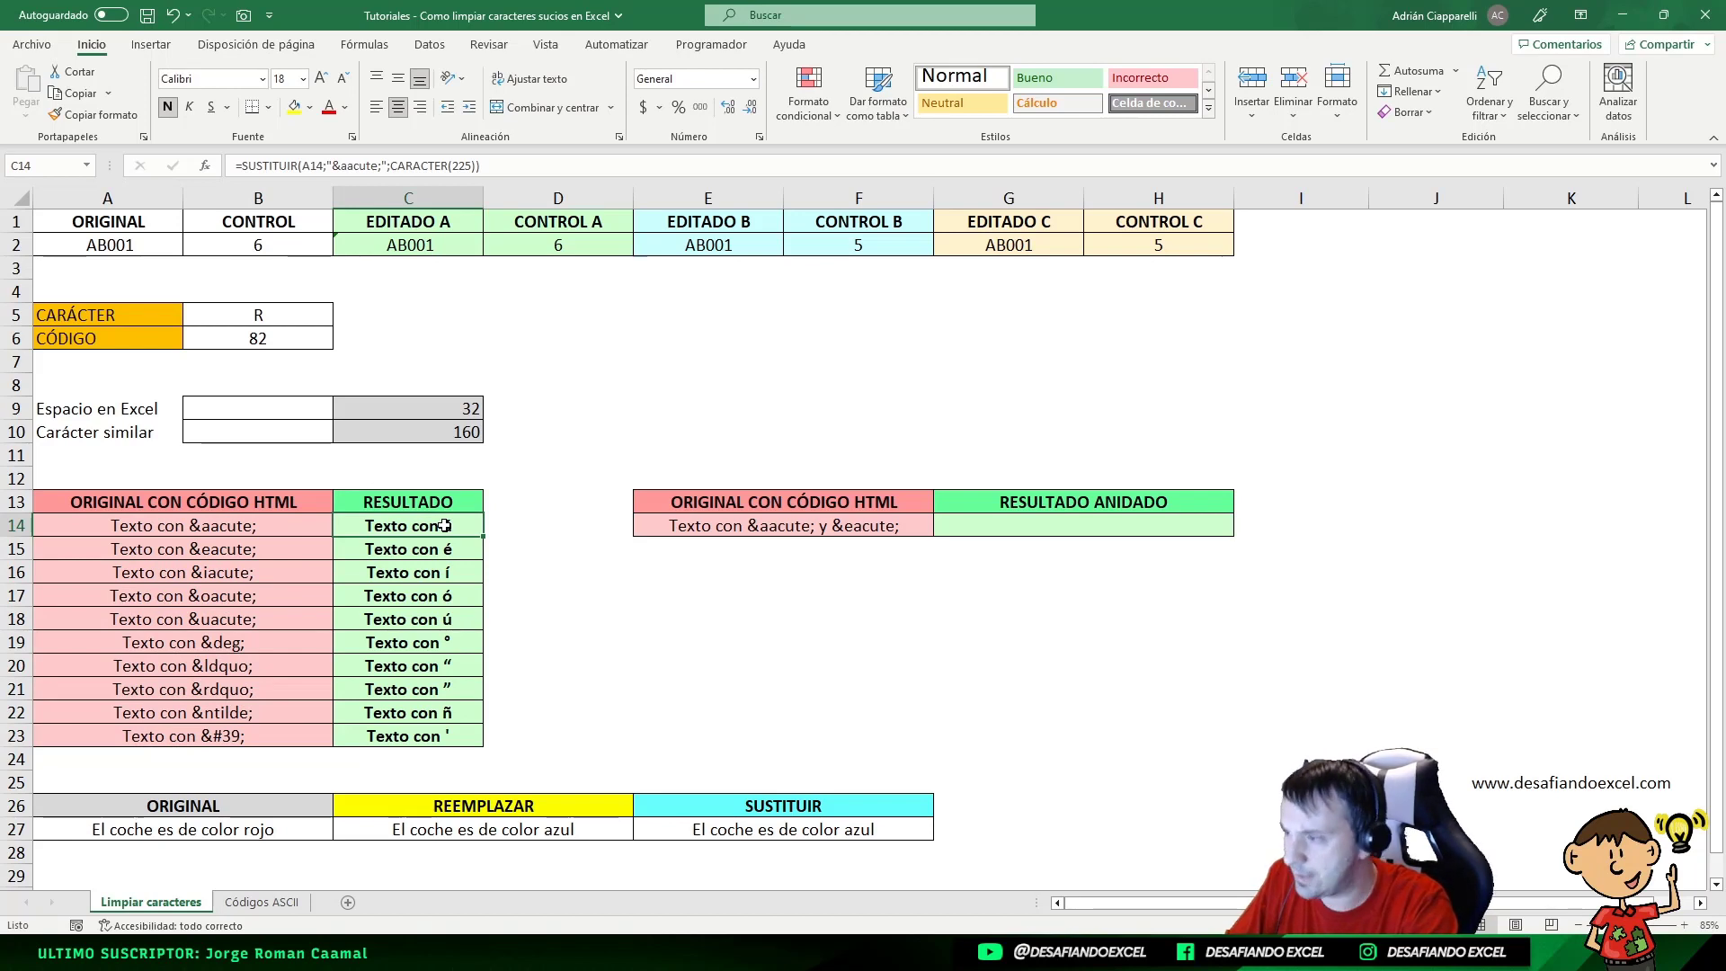
left_click(235, 526)
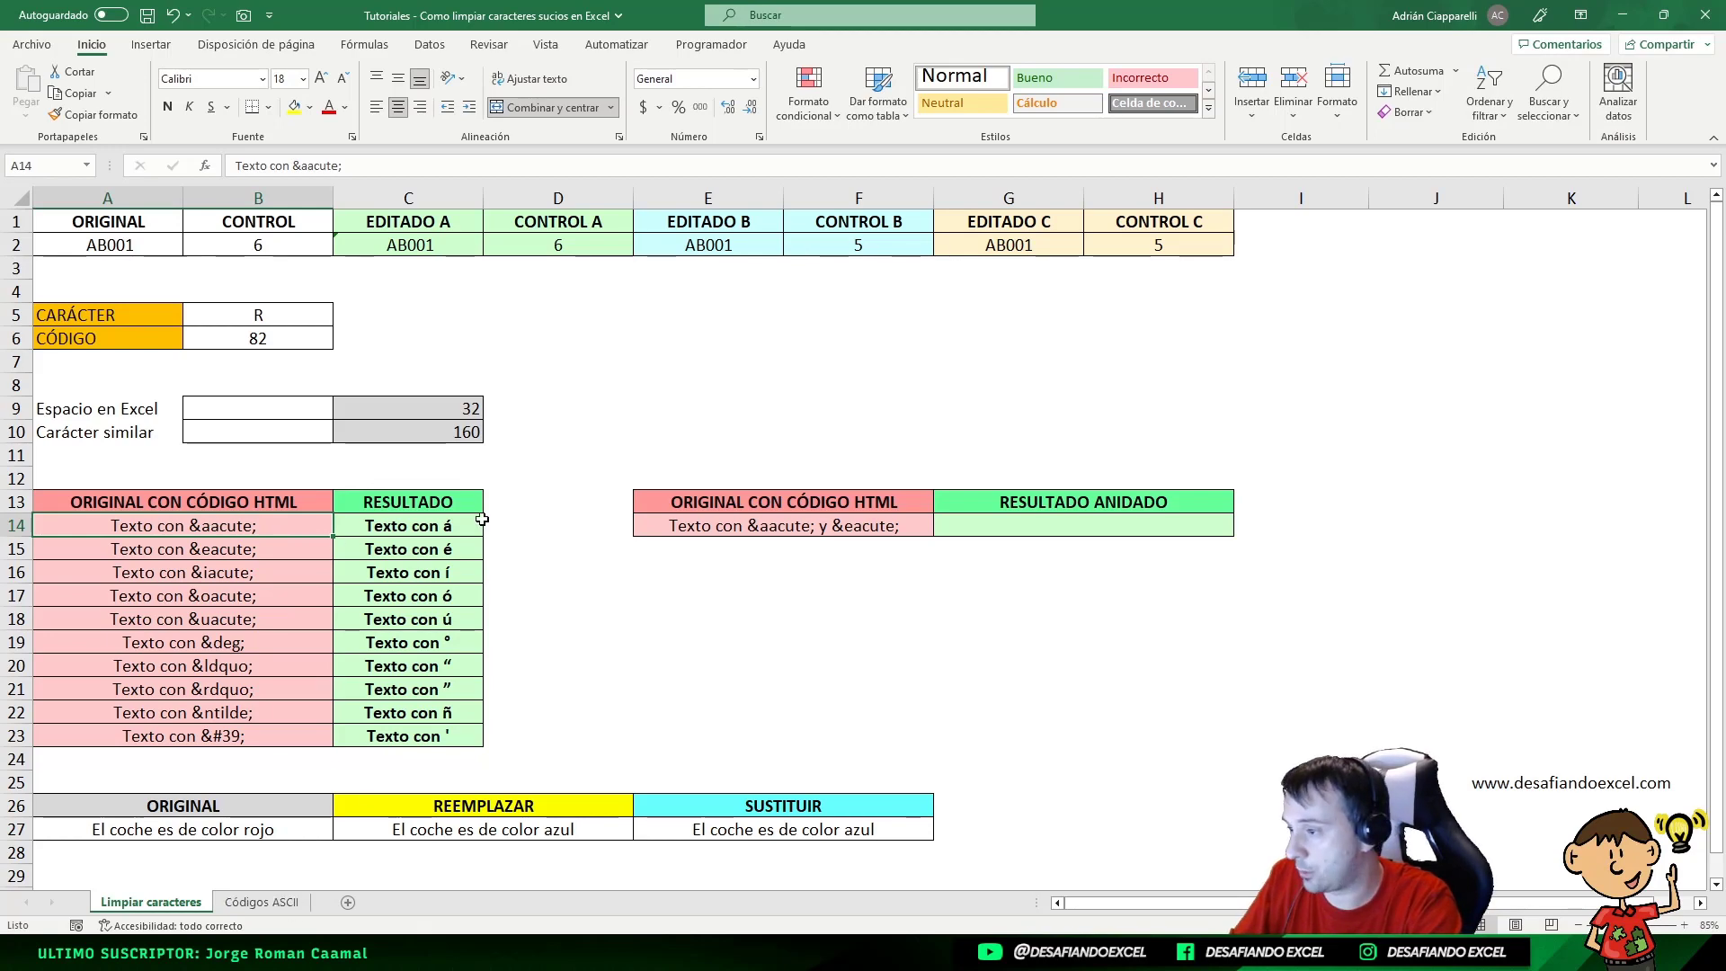
left_click(443, 523)
left_click(311, 525)
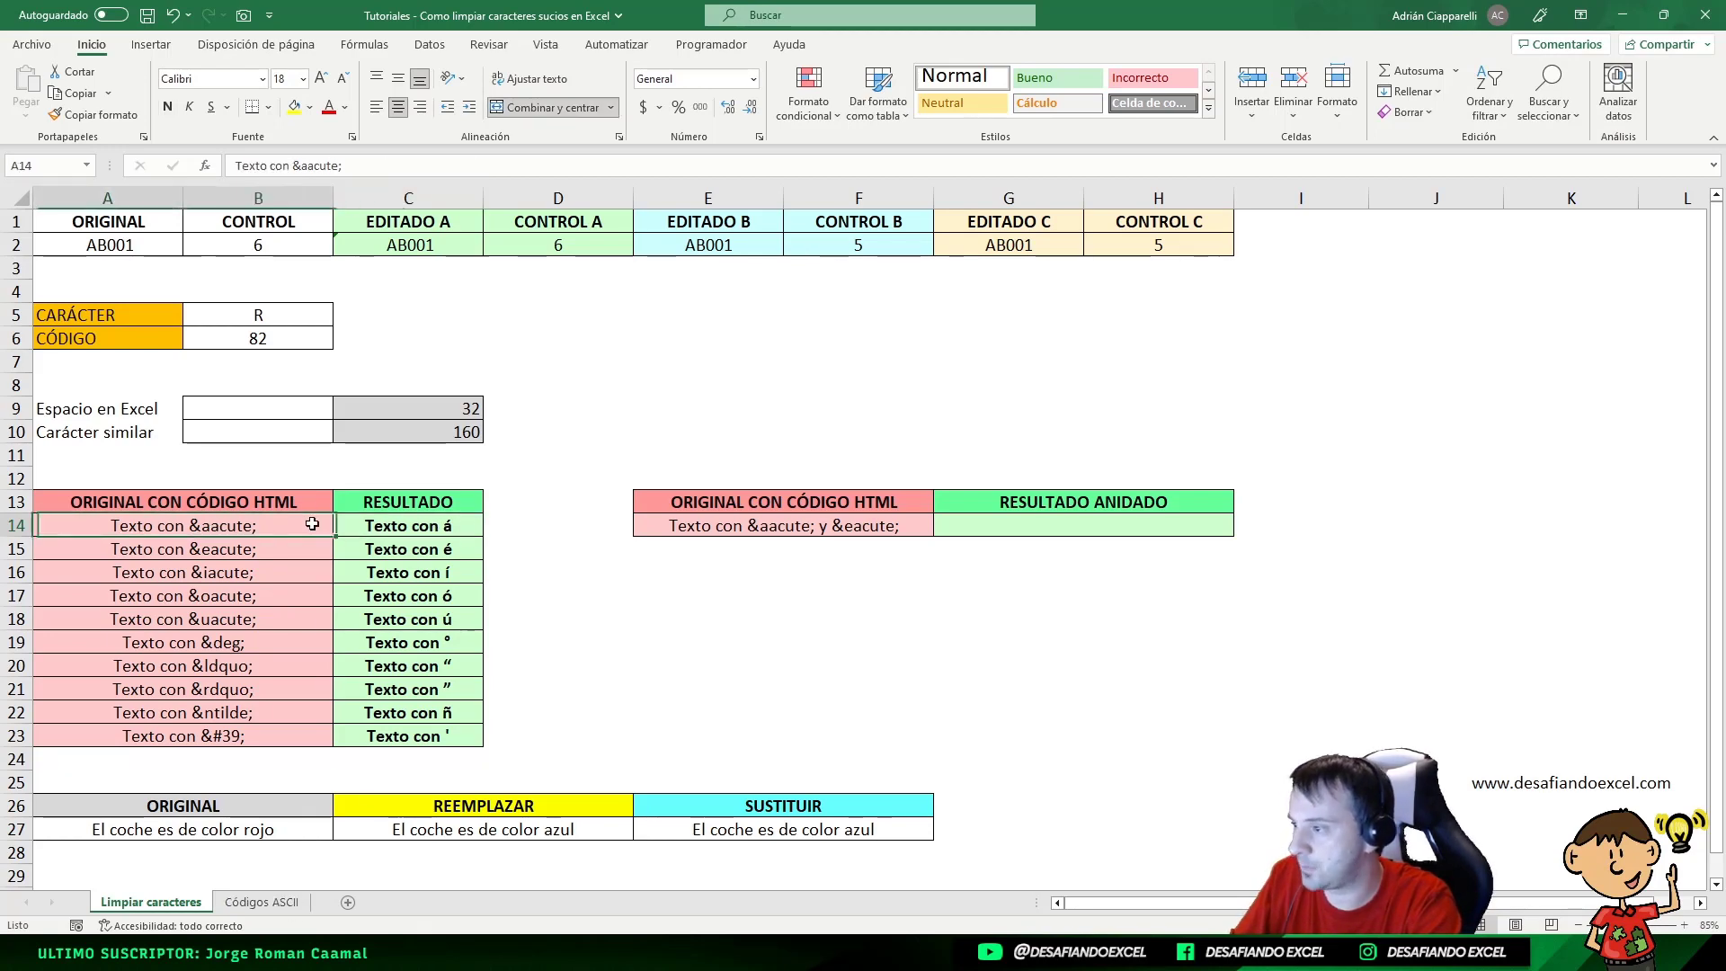
left_click(262, 902)
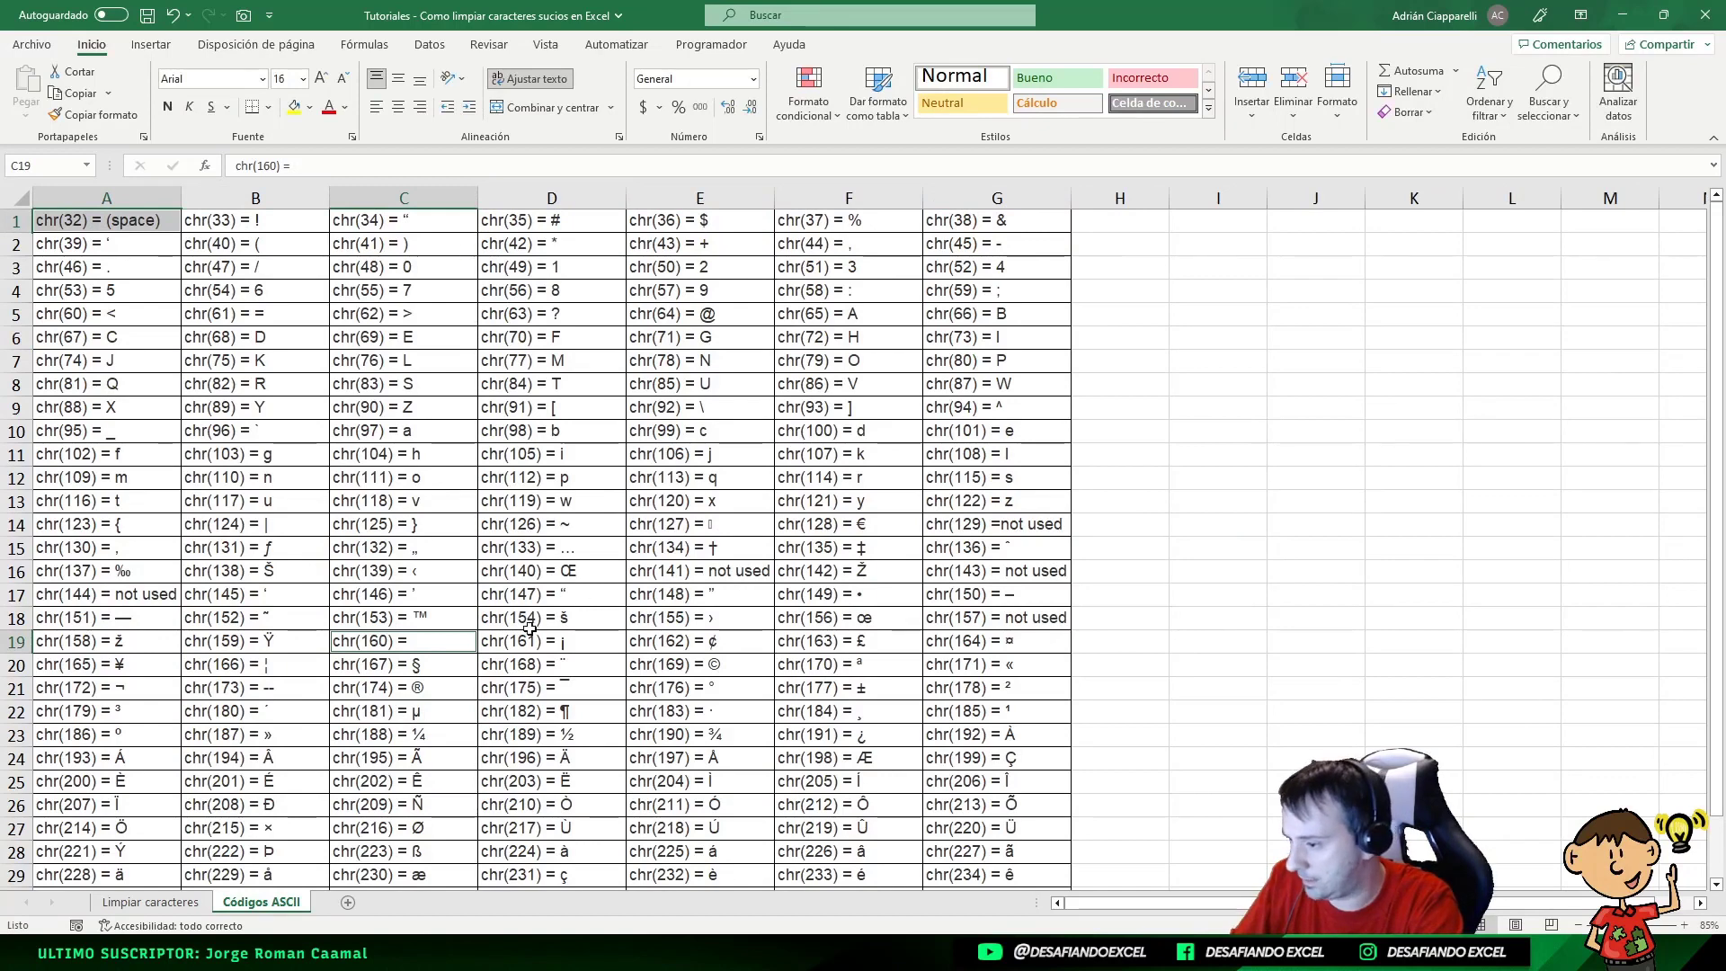
left_click(719, 851)
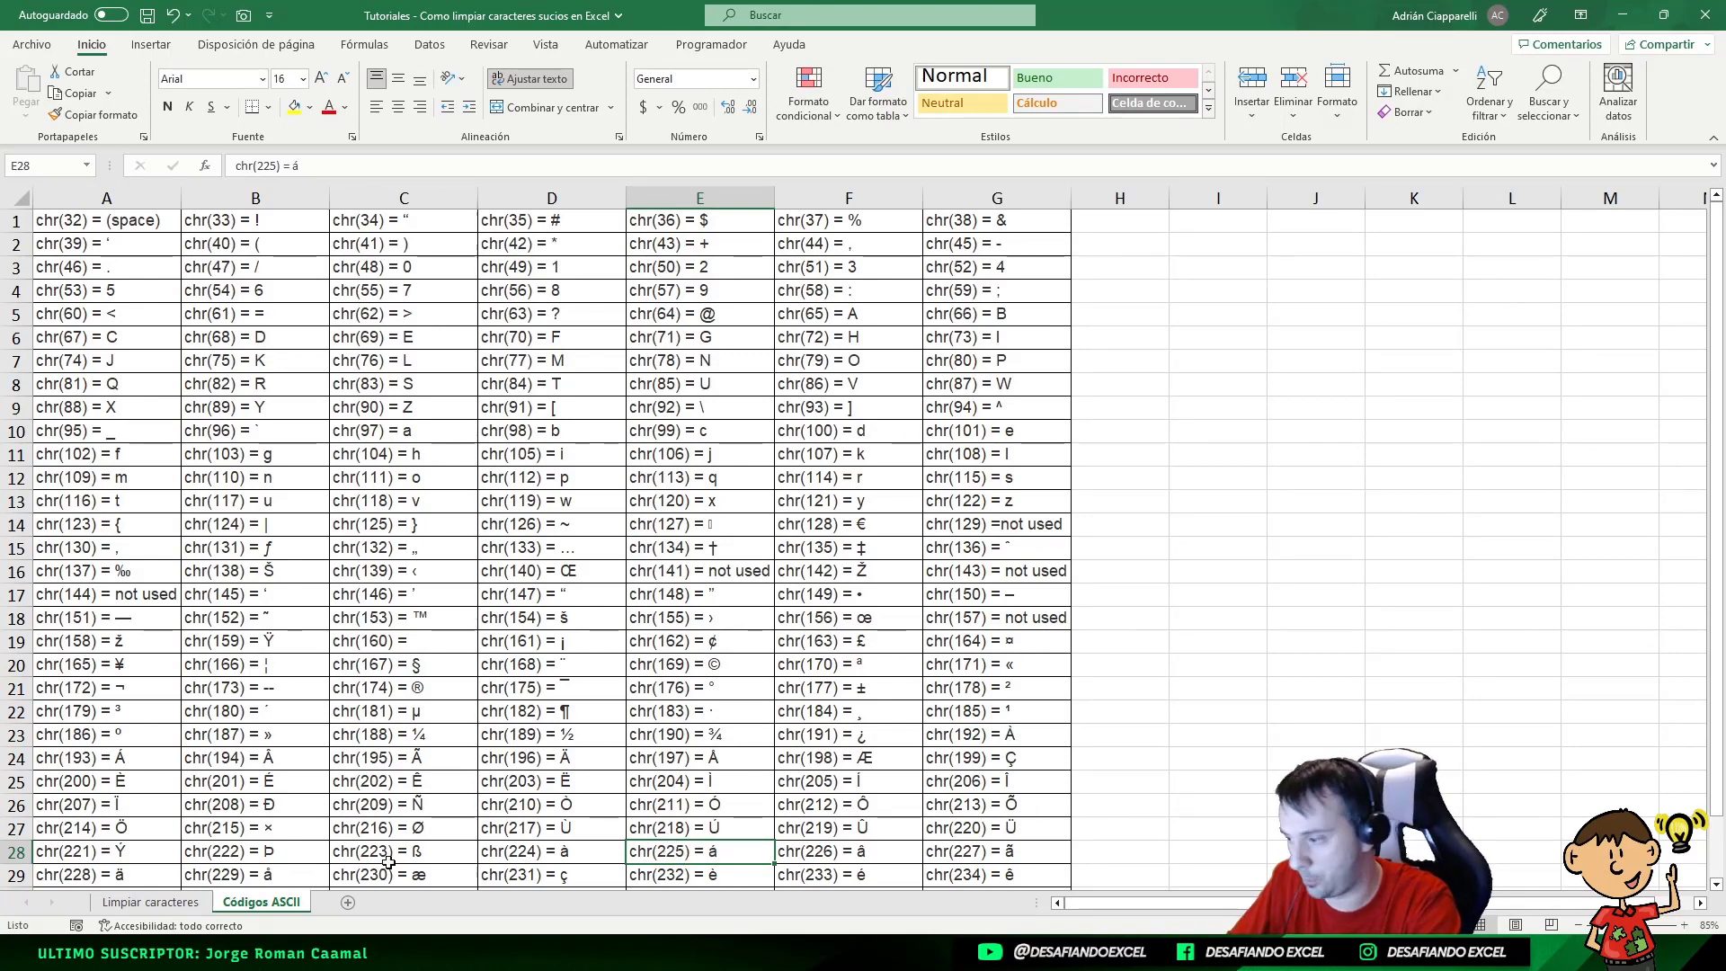
left_click(160, 906)
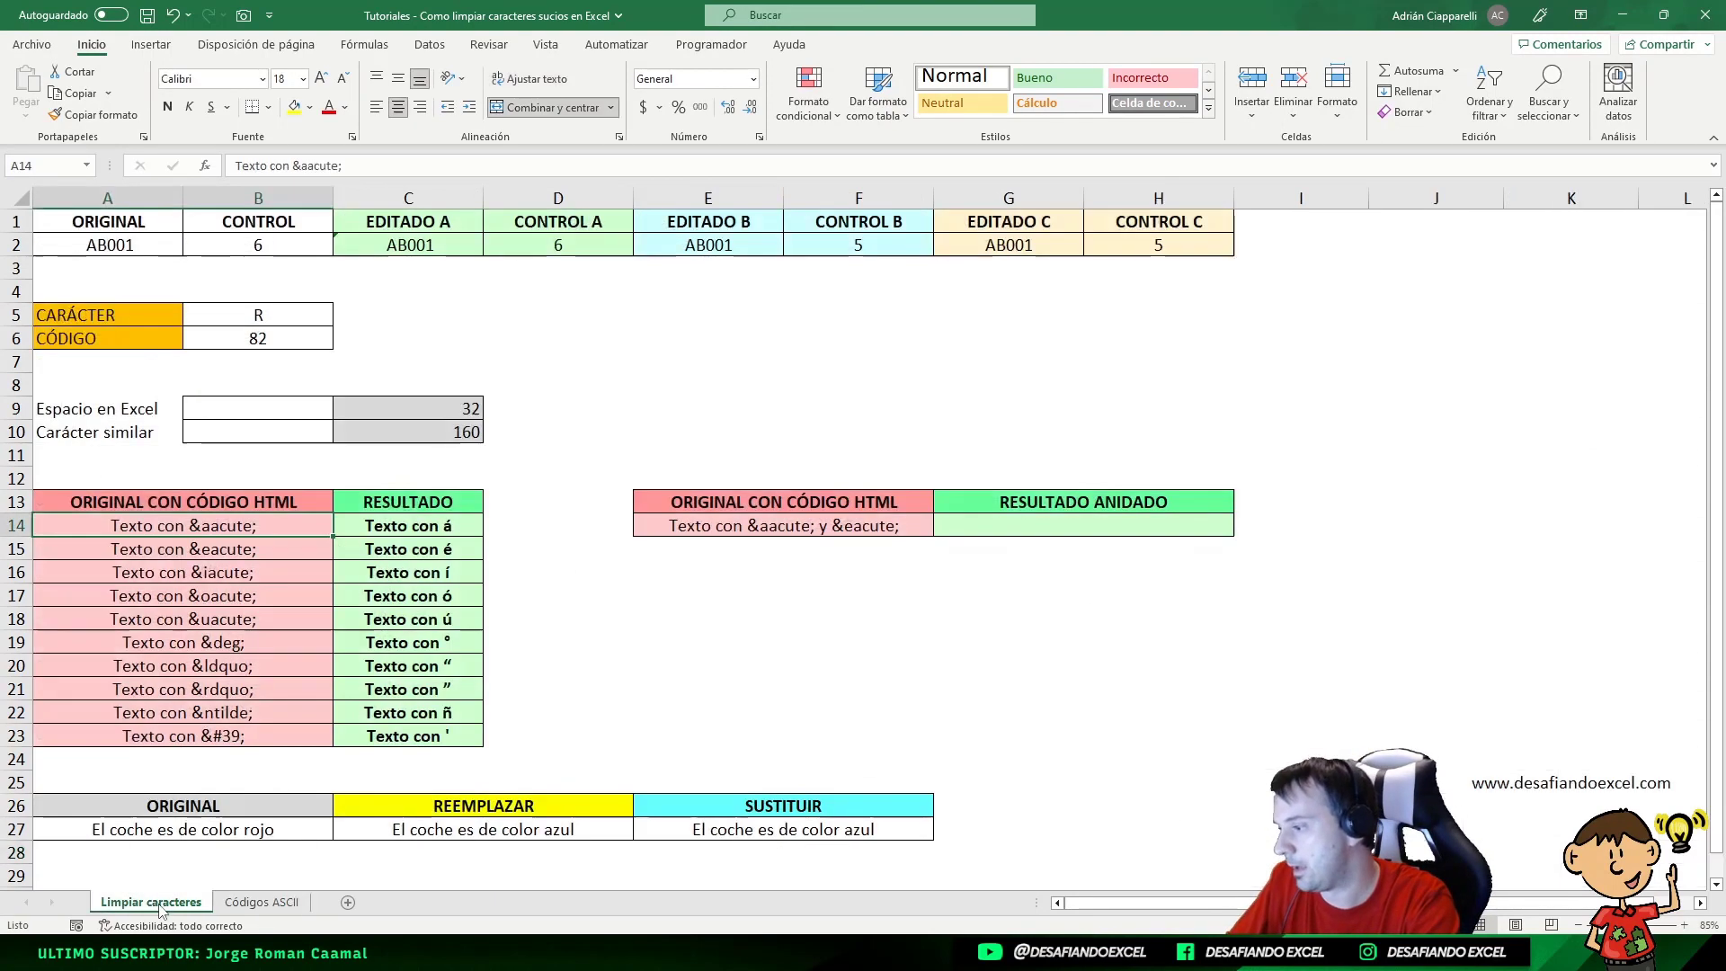
- Compare C14's SUSTITUIR formula with the one in E2 and inspect each of its arguments, leaving the formula as it is
left_click(366, 526)
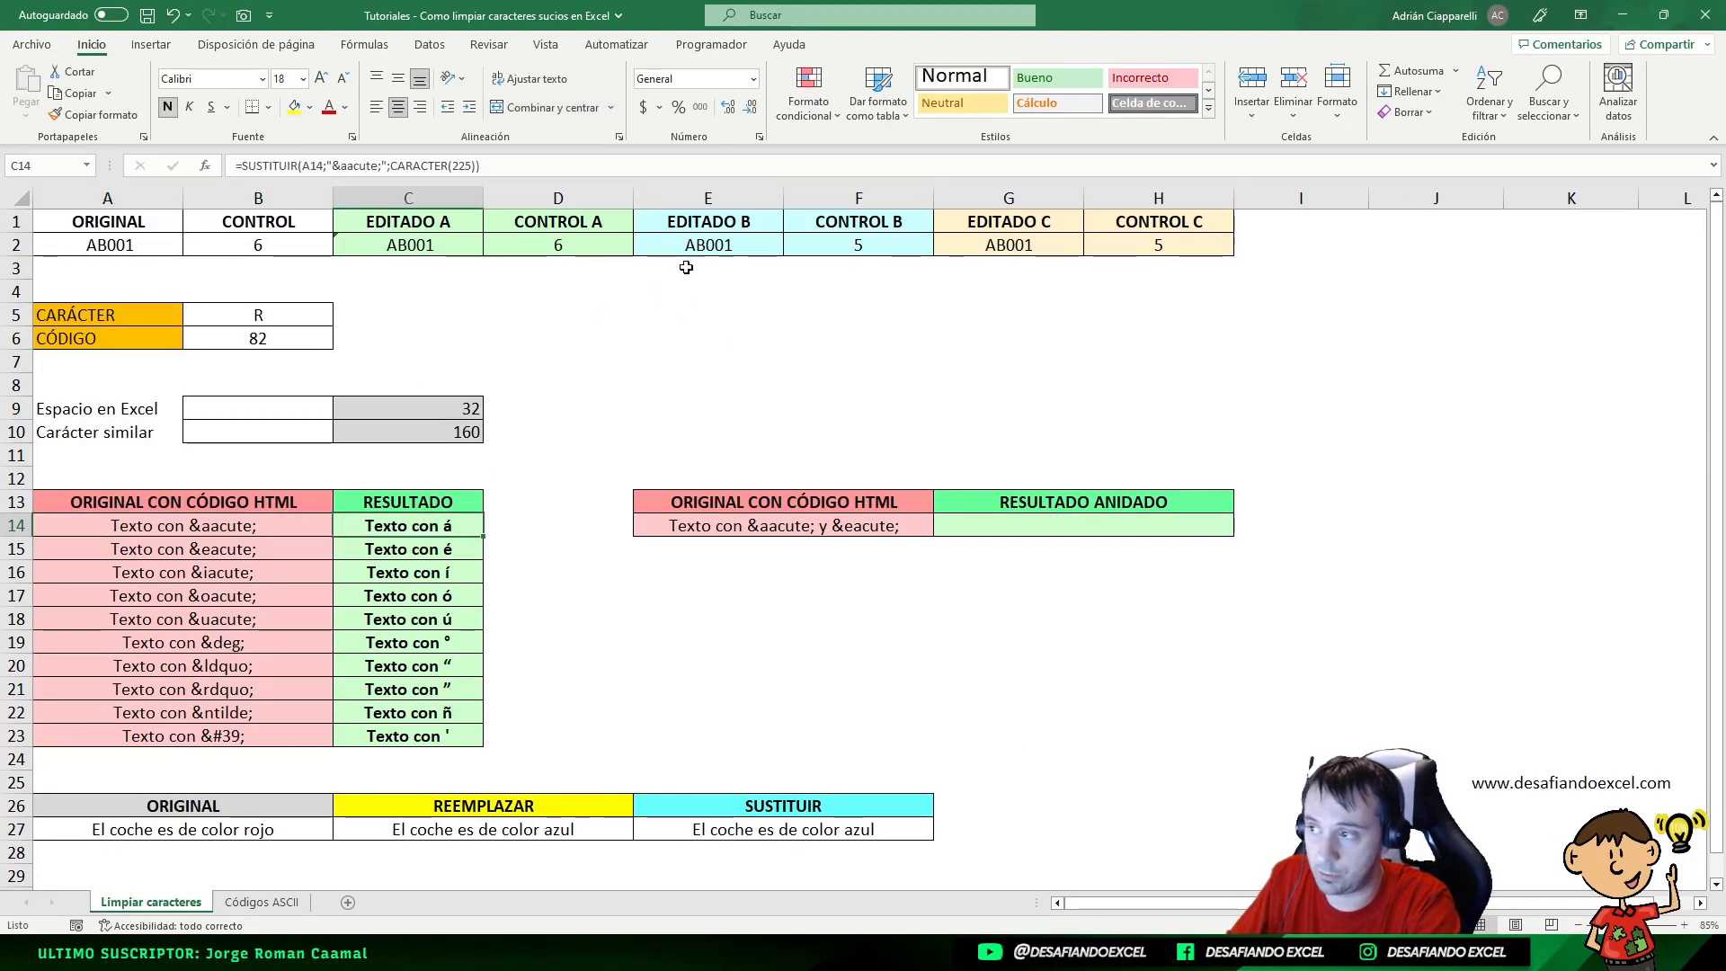
left_click(712, 245)
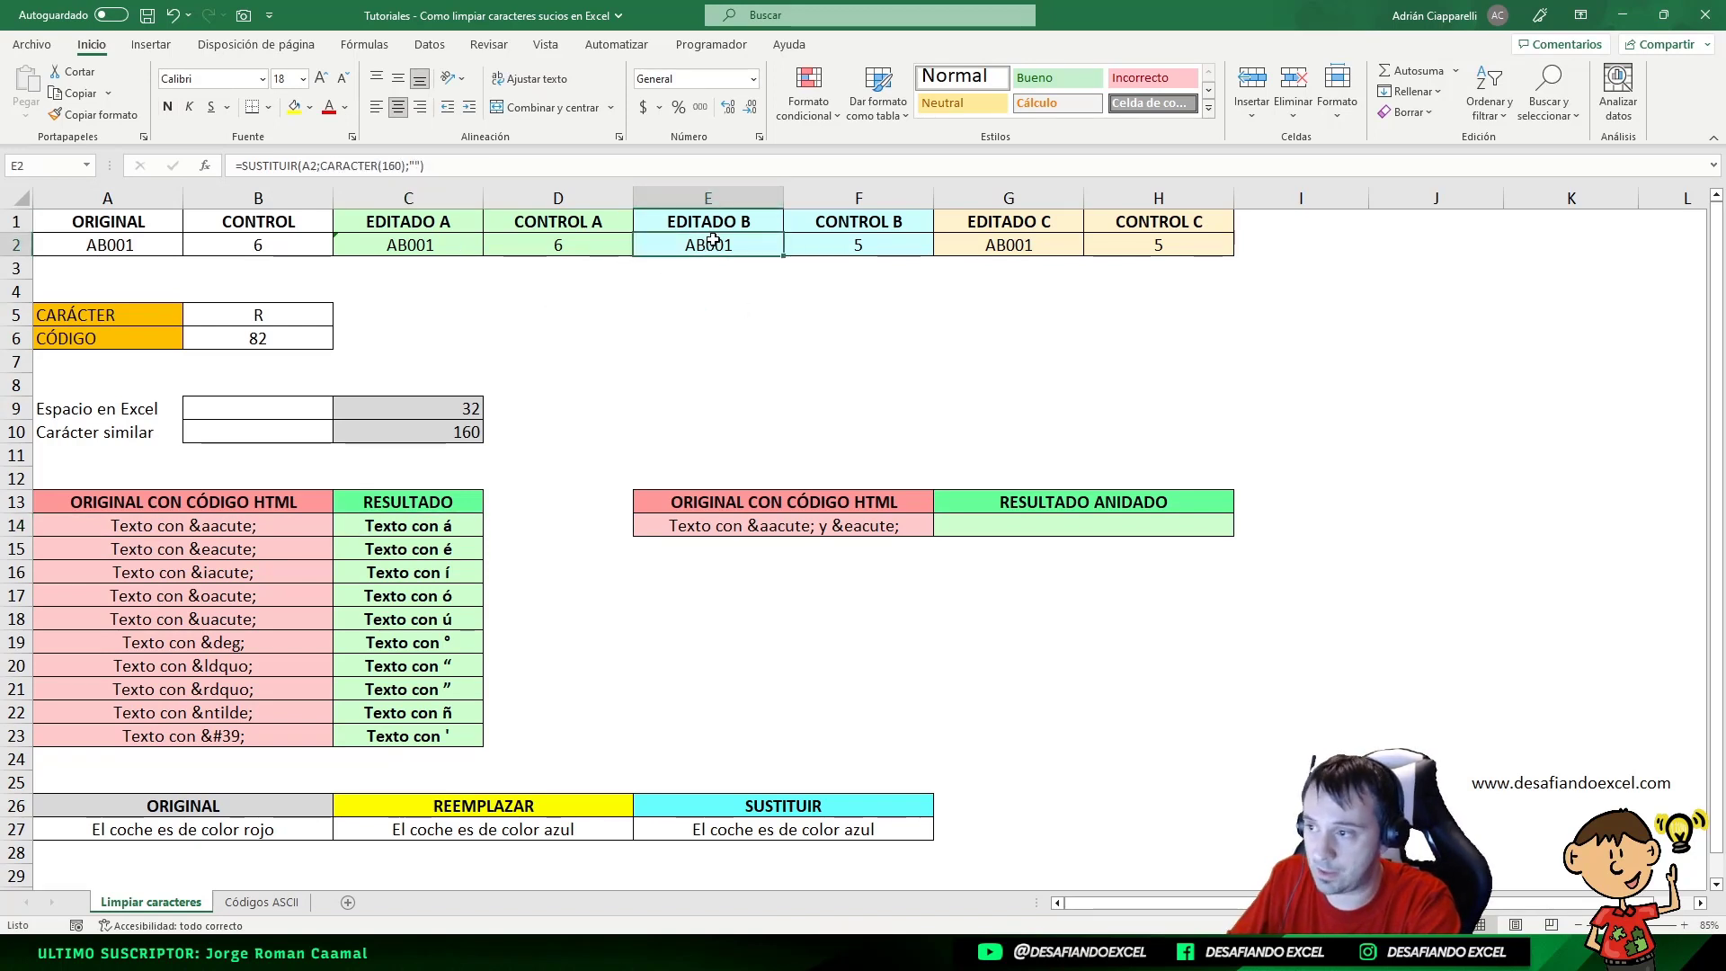
double_click(438, 531)
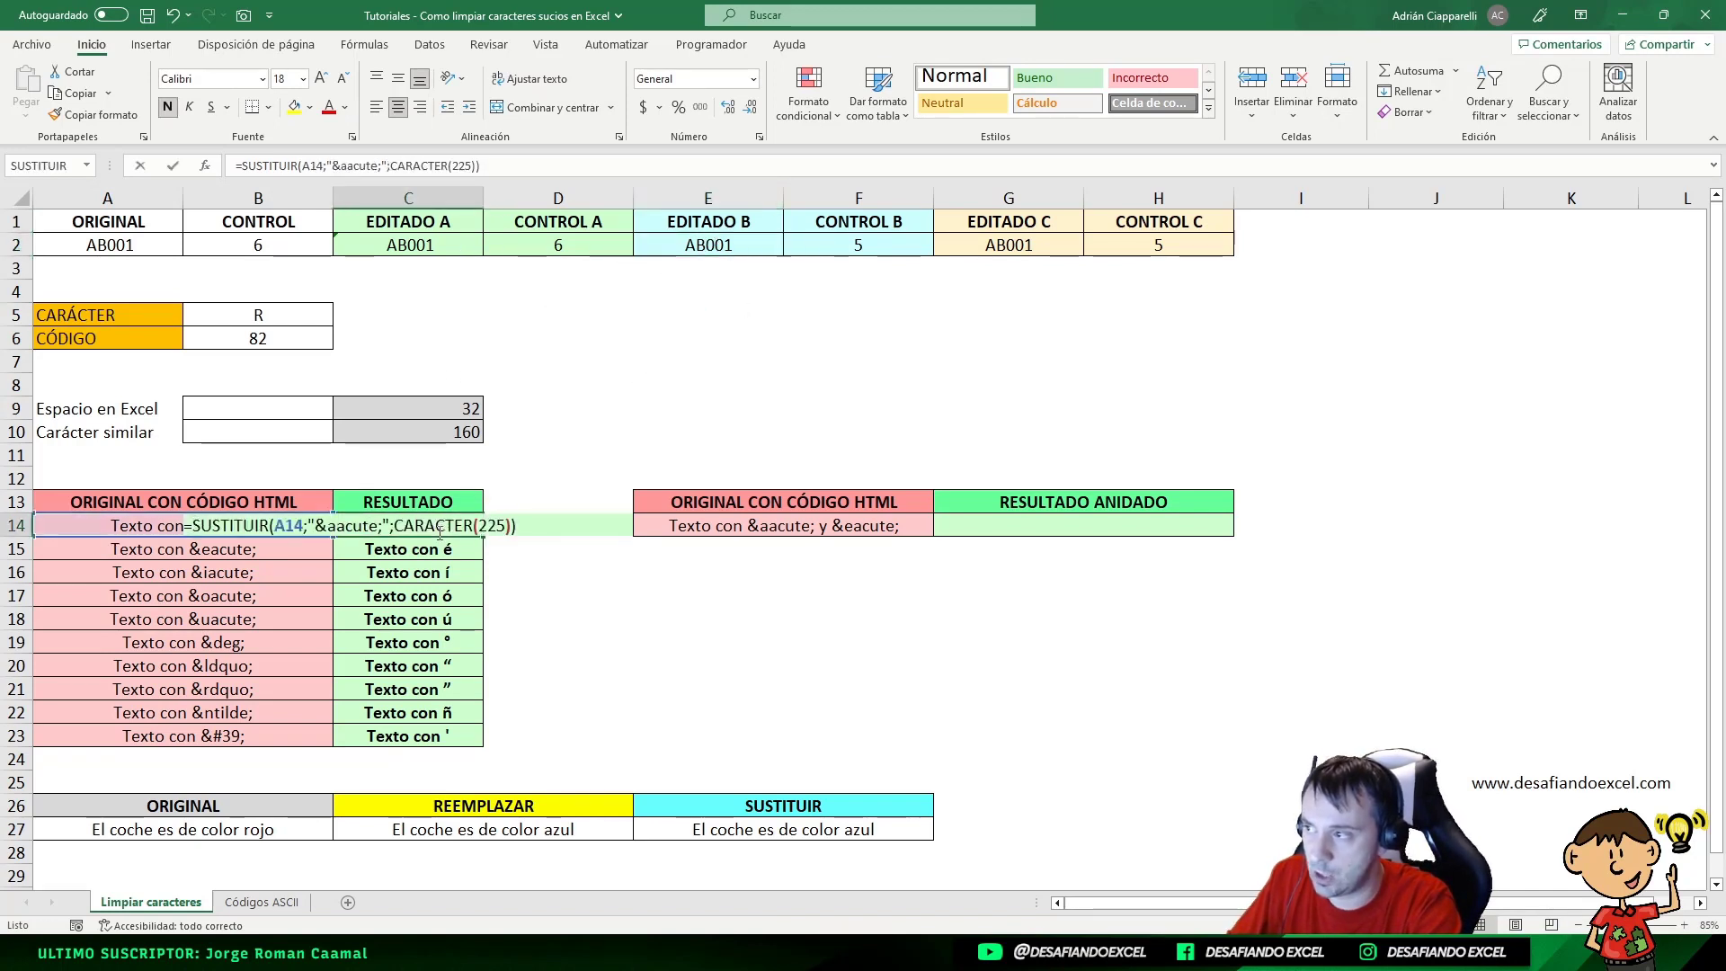
left_click(308, 167)
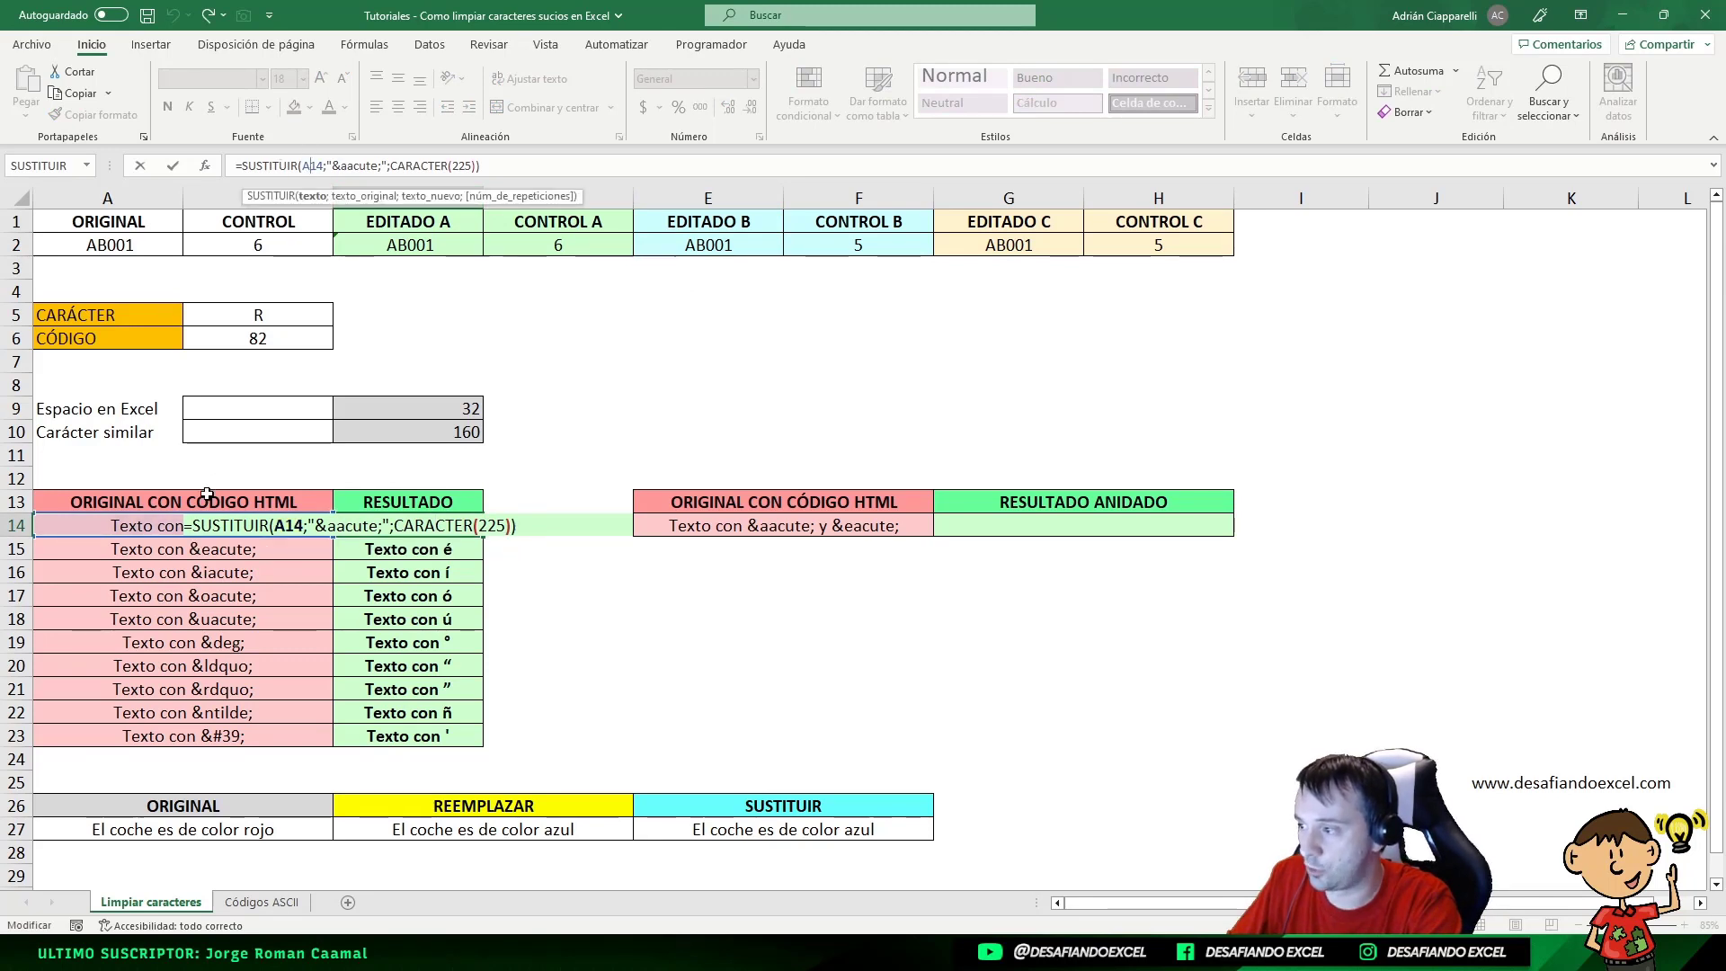
left_click(329, 165)
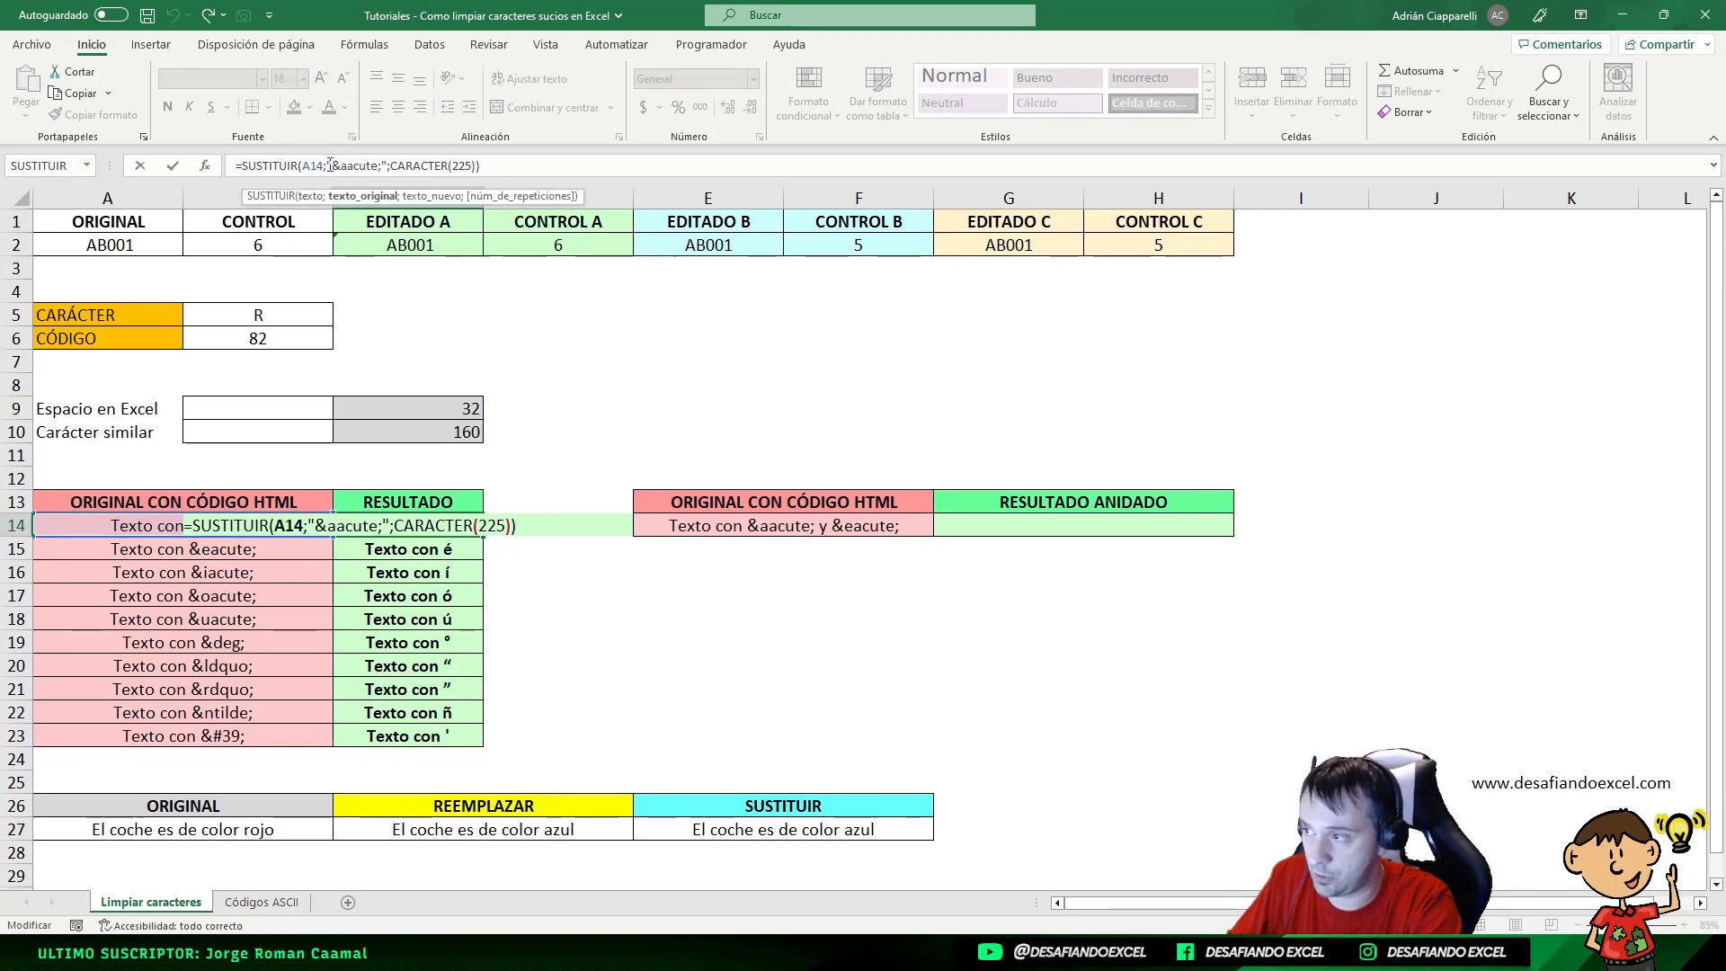
left_click_drag(333, 166, 499, 166)
left_click(396, 166)
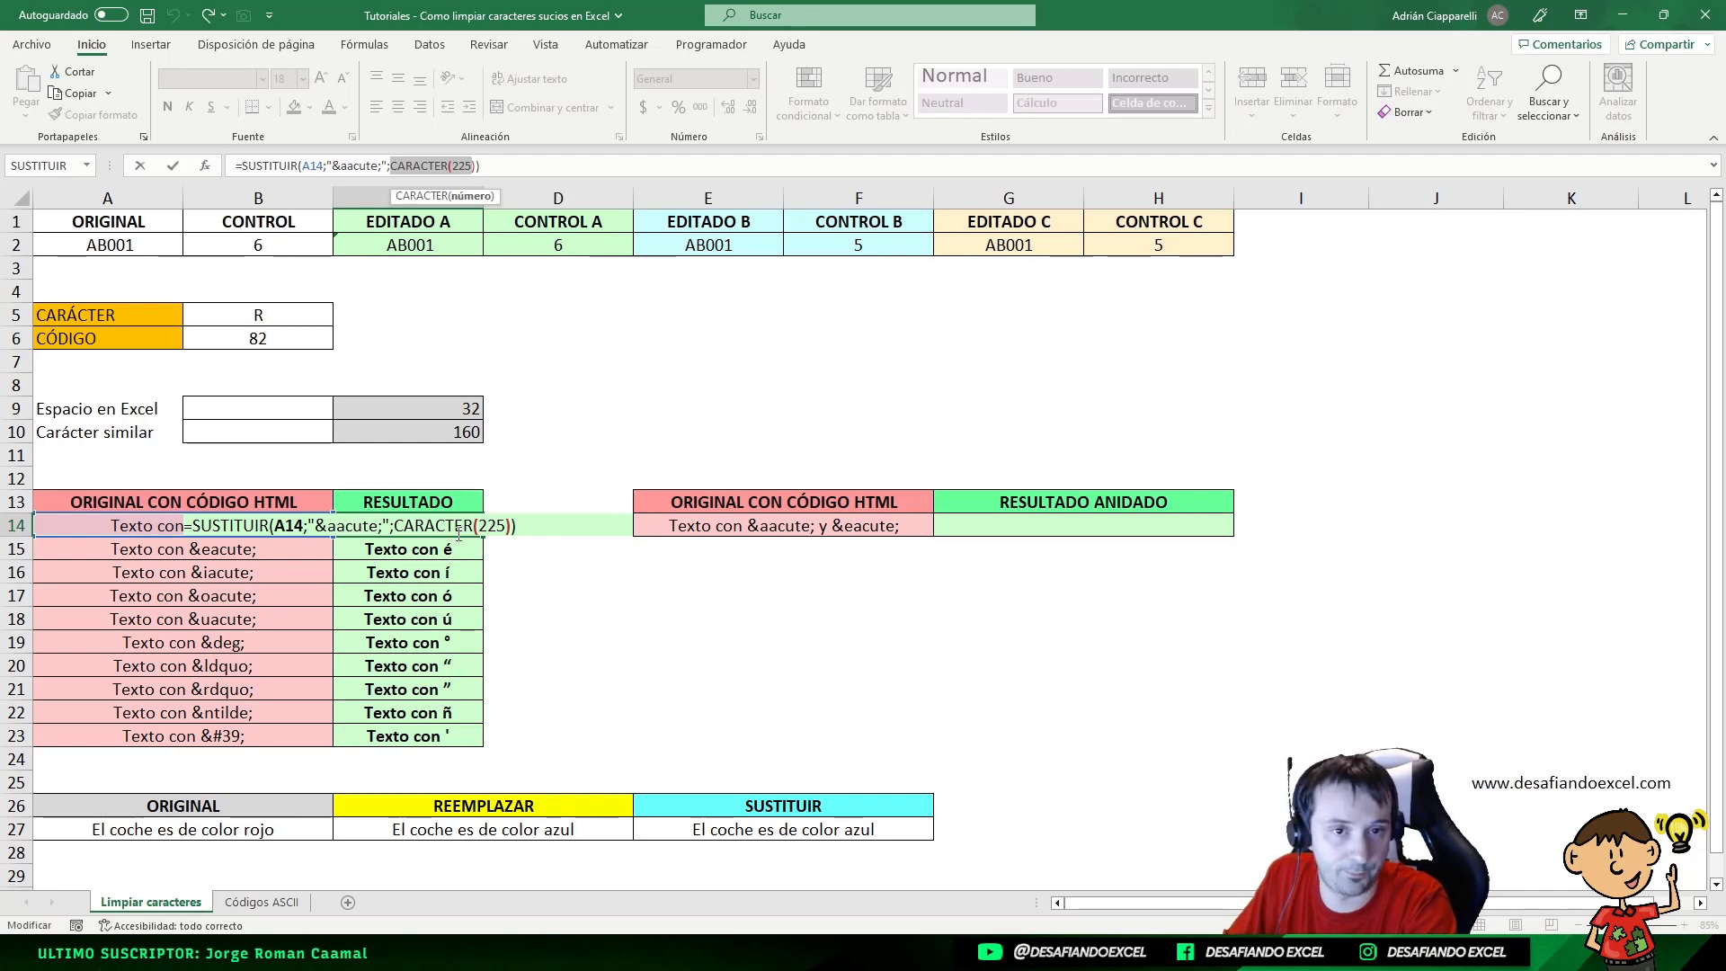
key("Return")
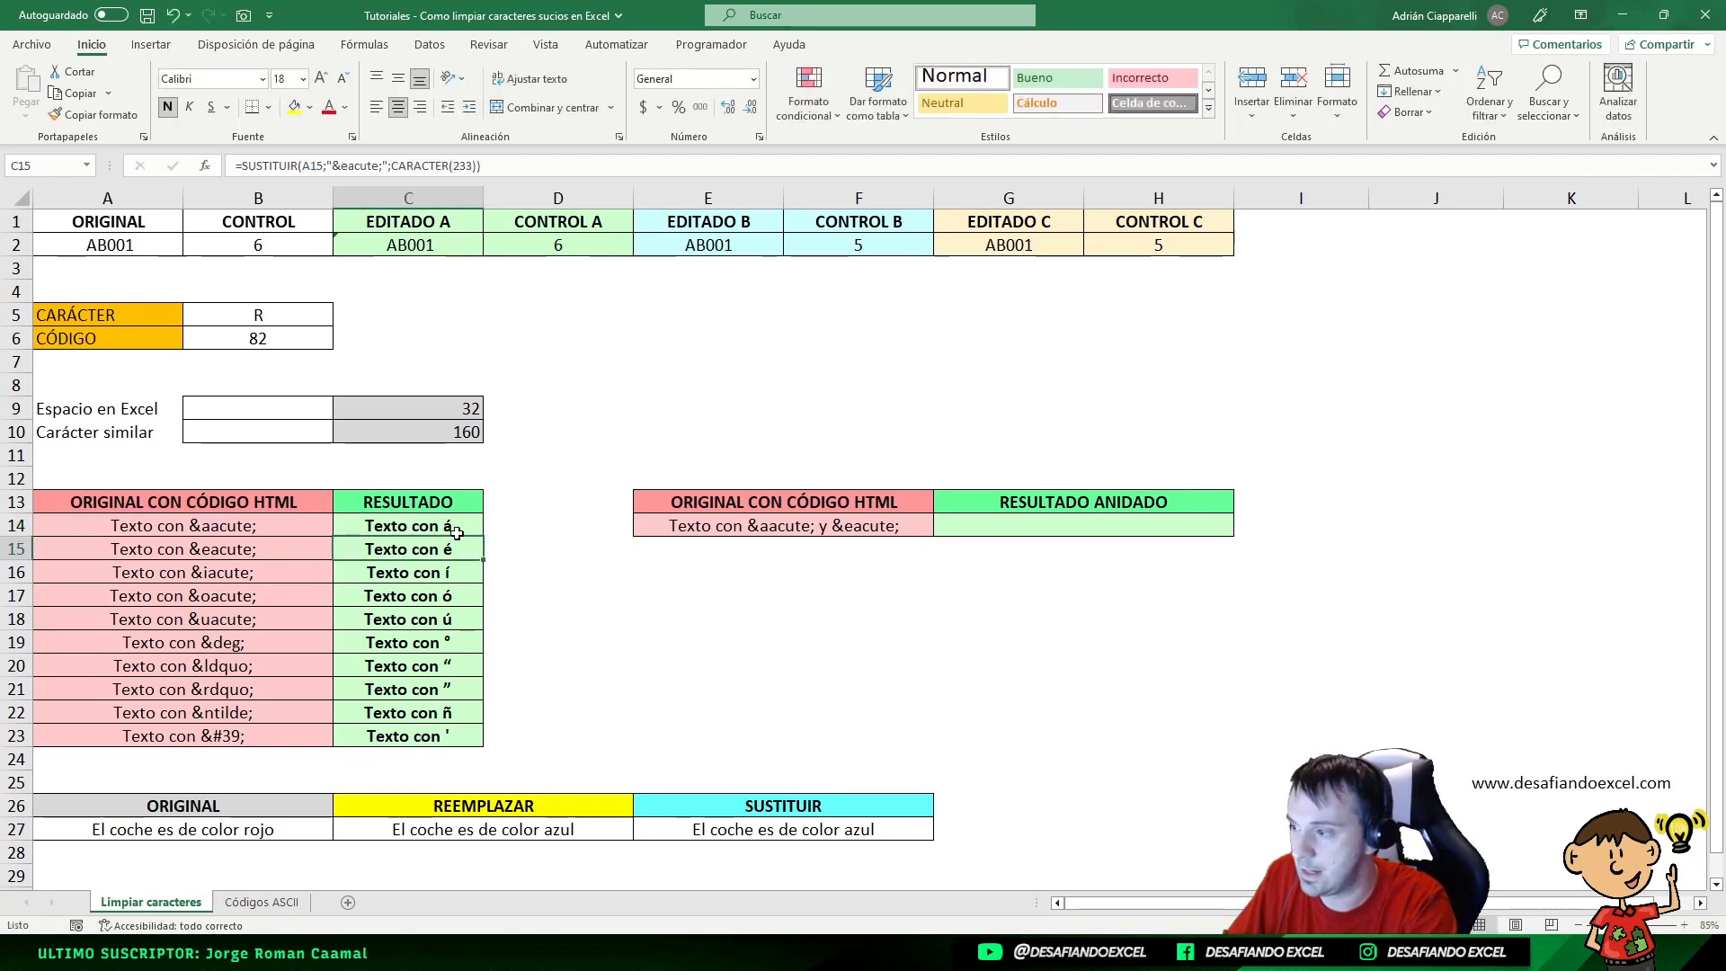
- Review the SUSTITUIR formulas in the RESULTADO cells C14:C23 and check the Códigos ASCII sheet for their character codes
left_click(401, 522)
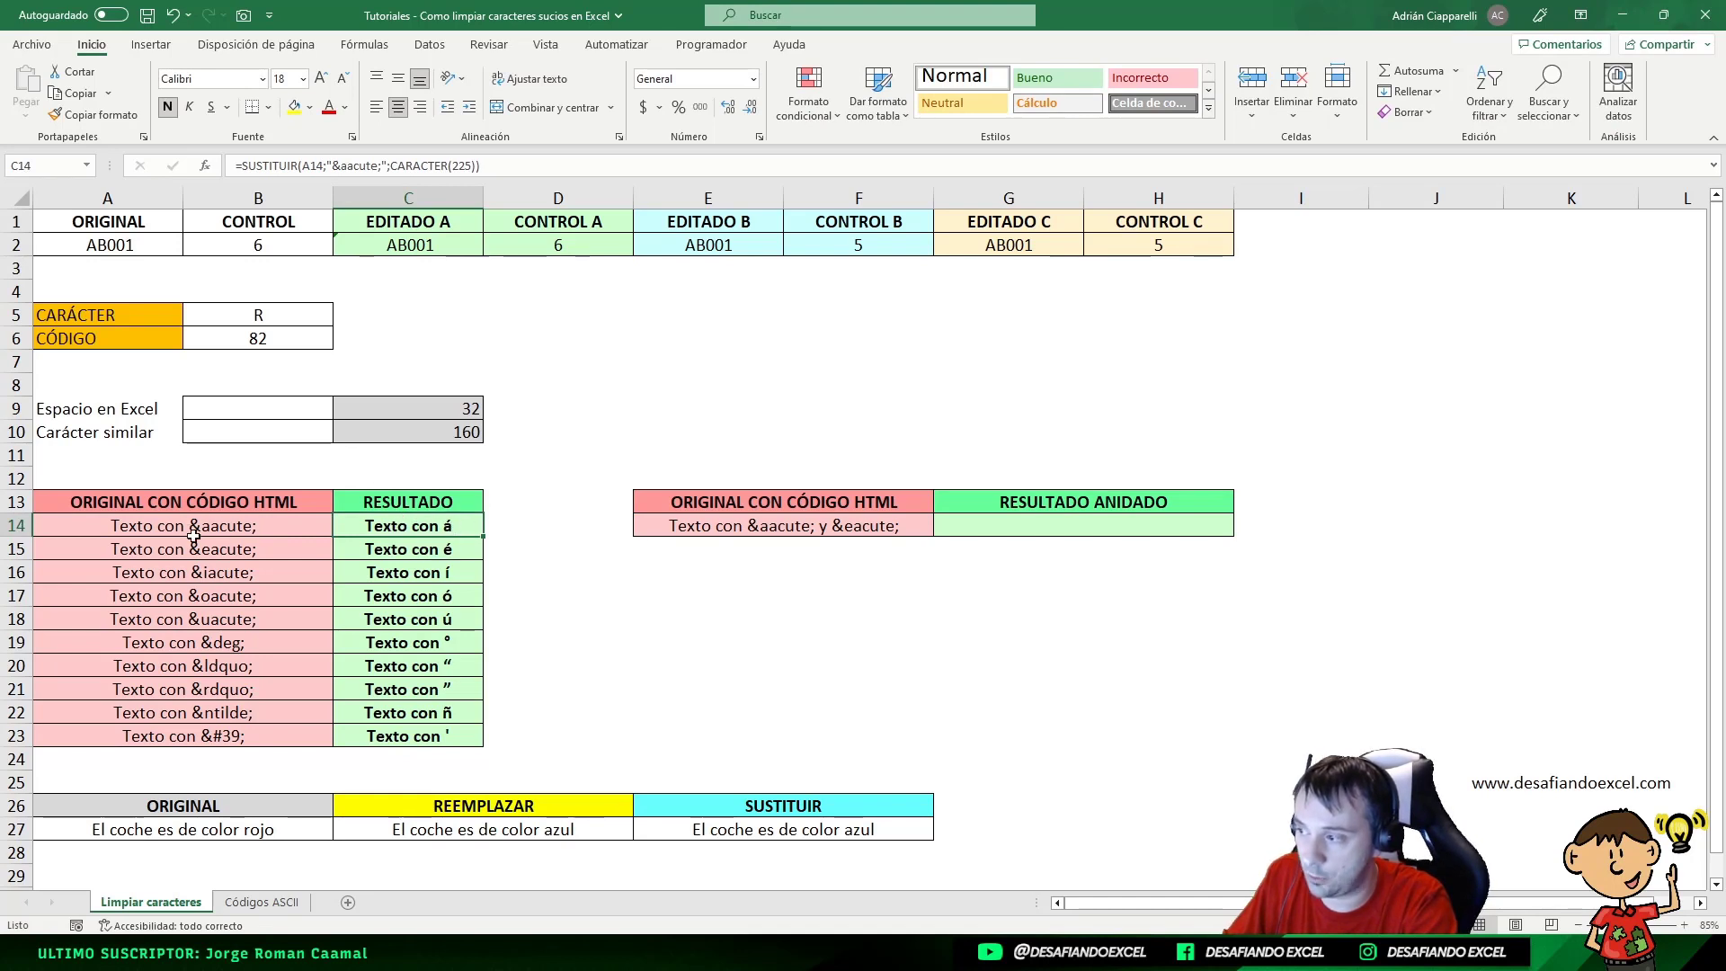
left_click(461, 559)
left_click(450, 574)
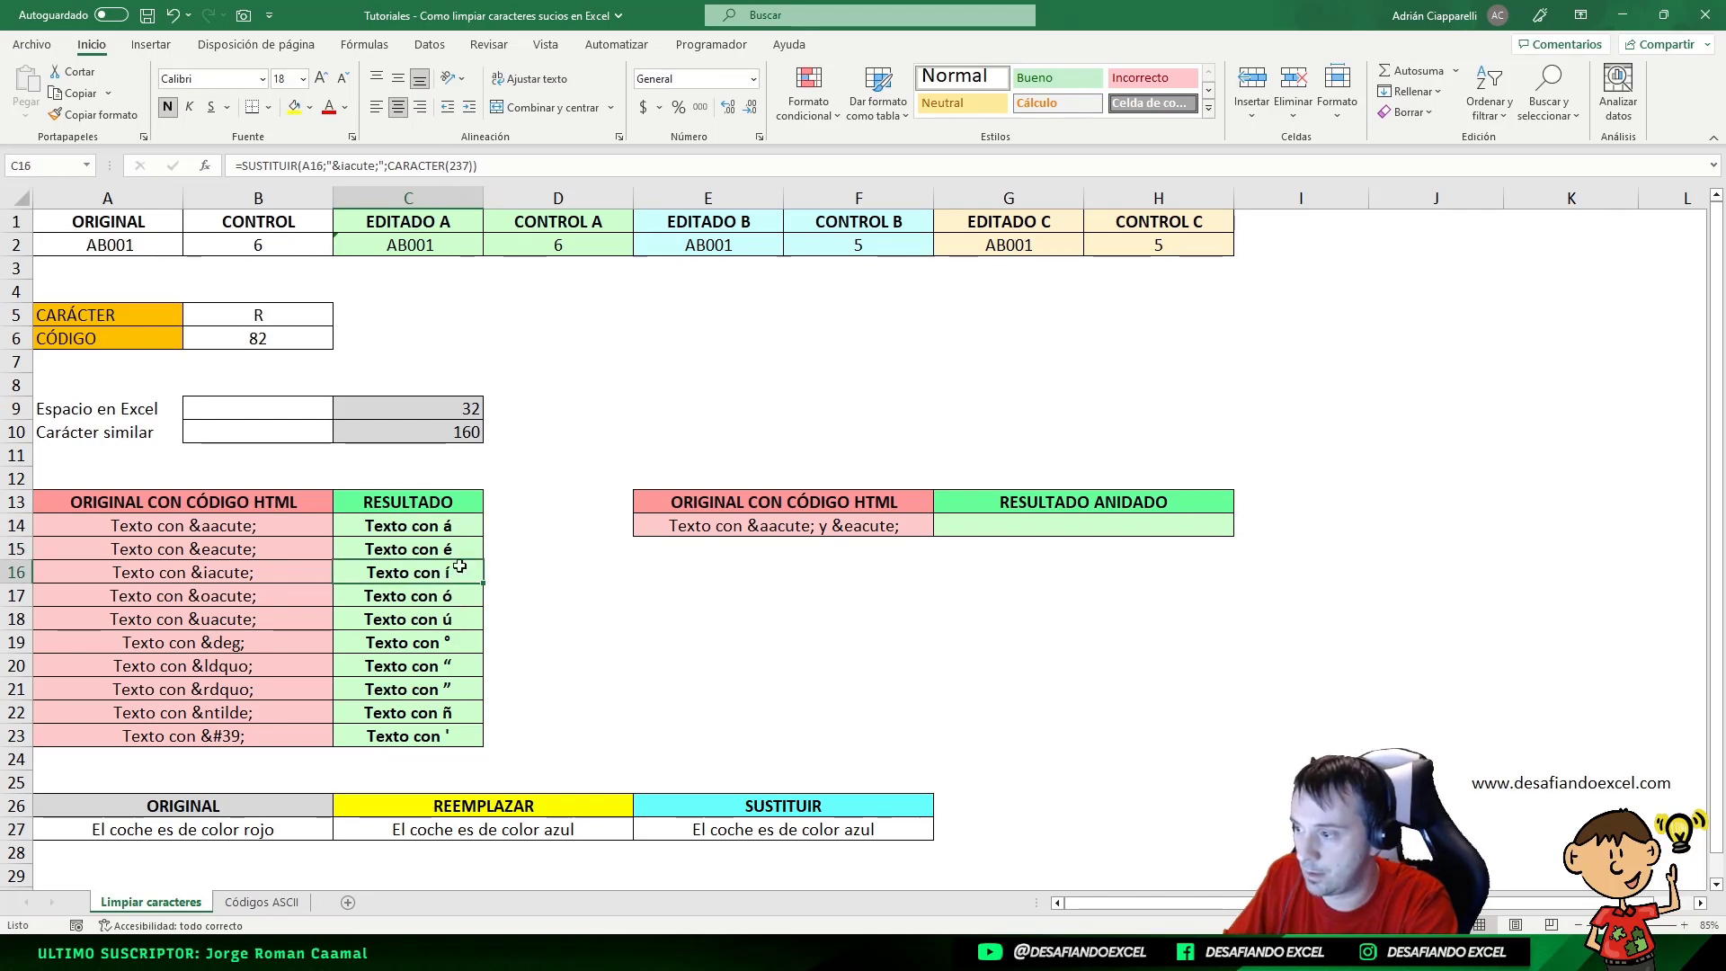
left_click(443, 598)
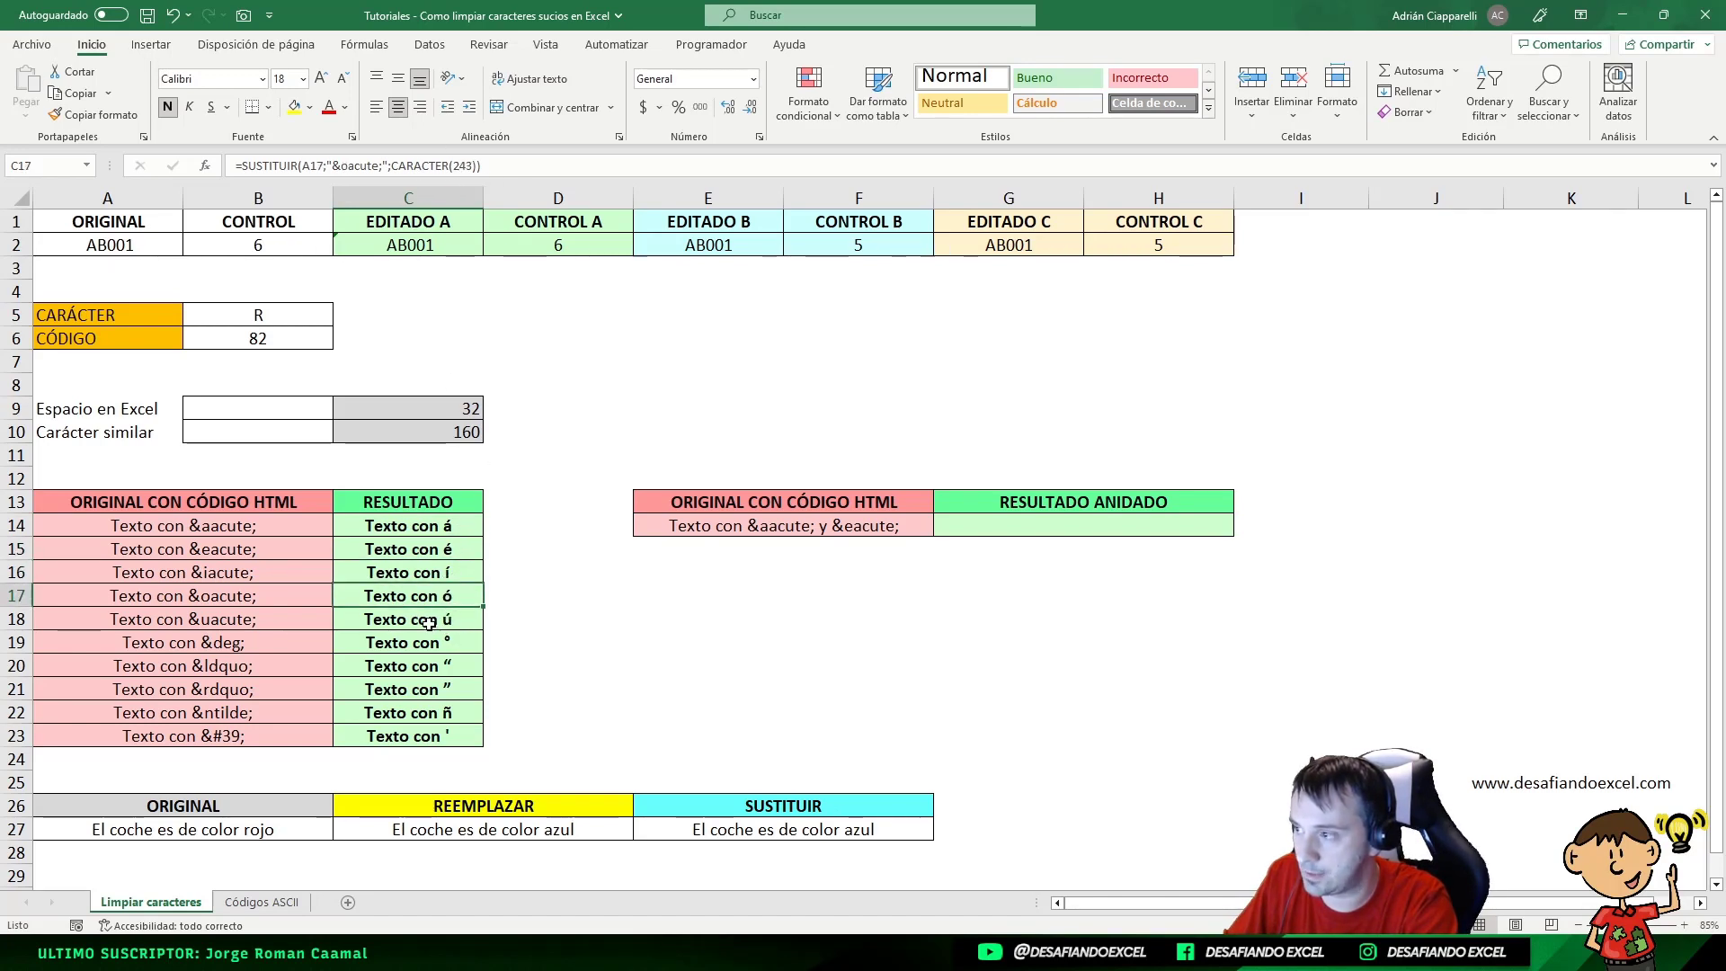
left_click(431, 626)
left_click(433, 642)
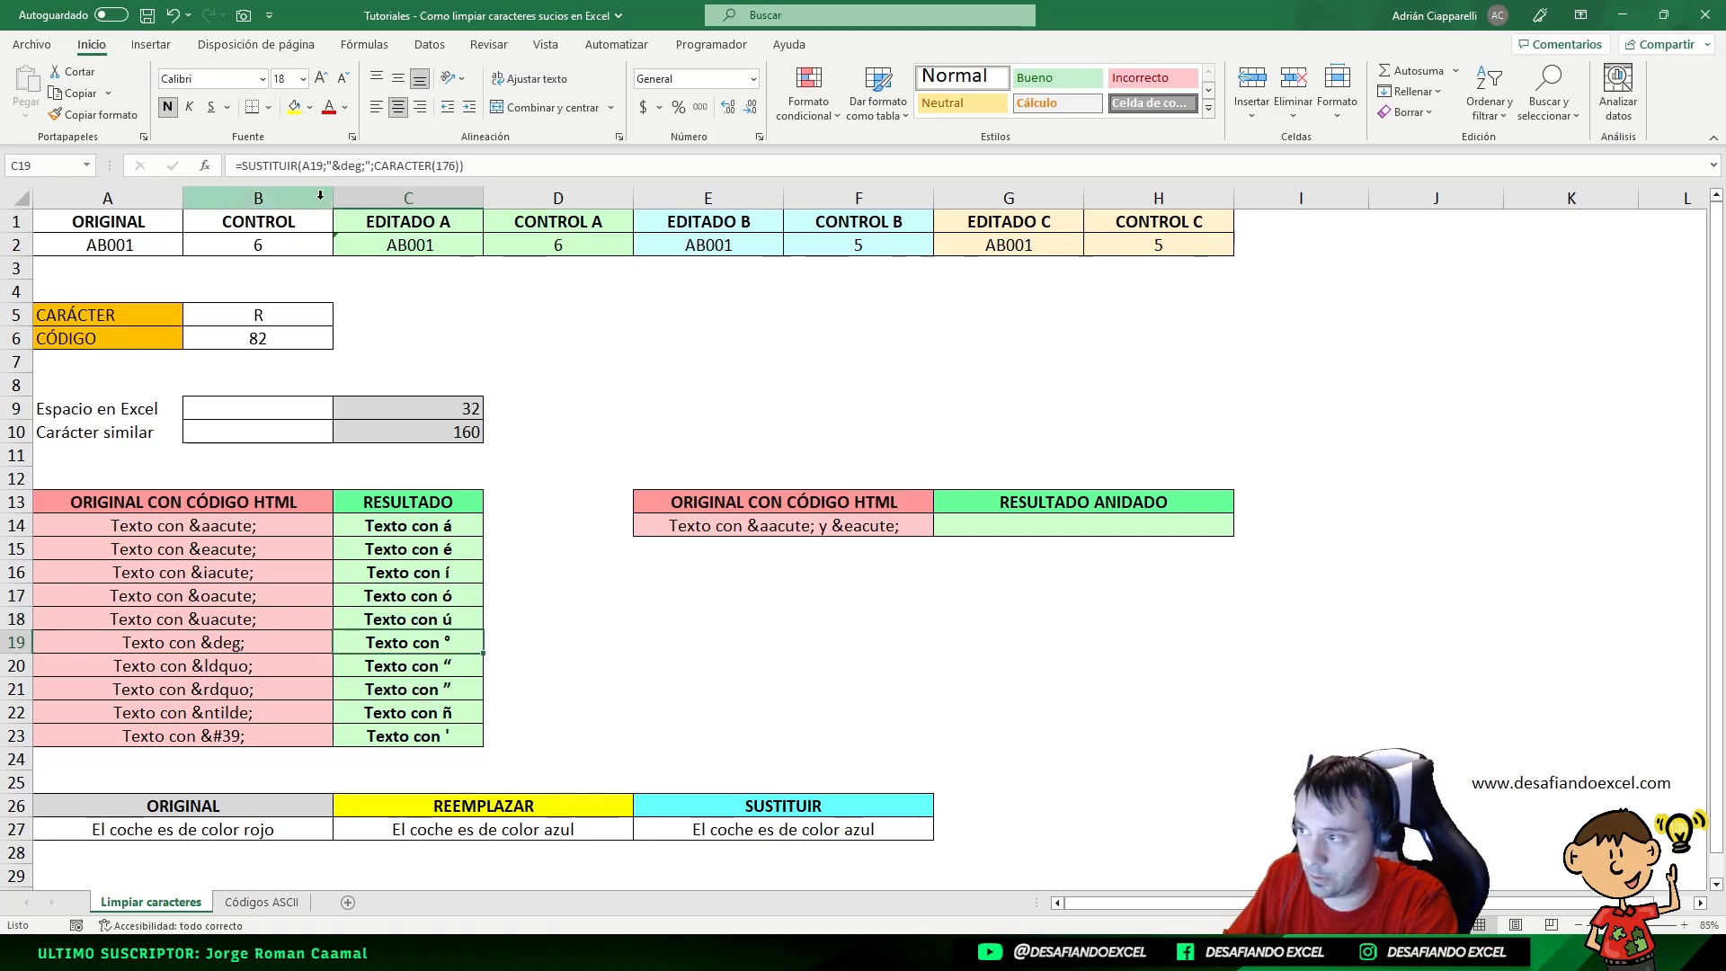
left_click(437, 672)
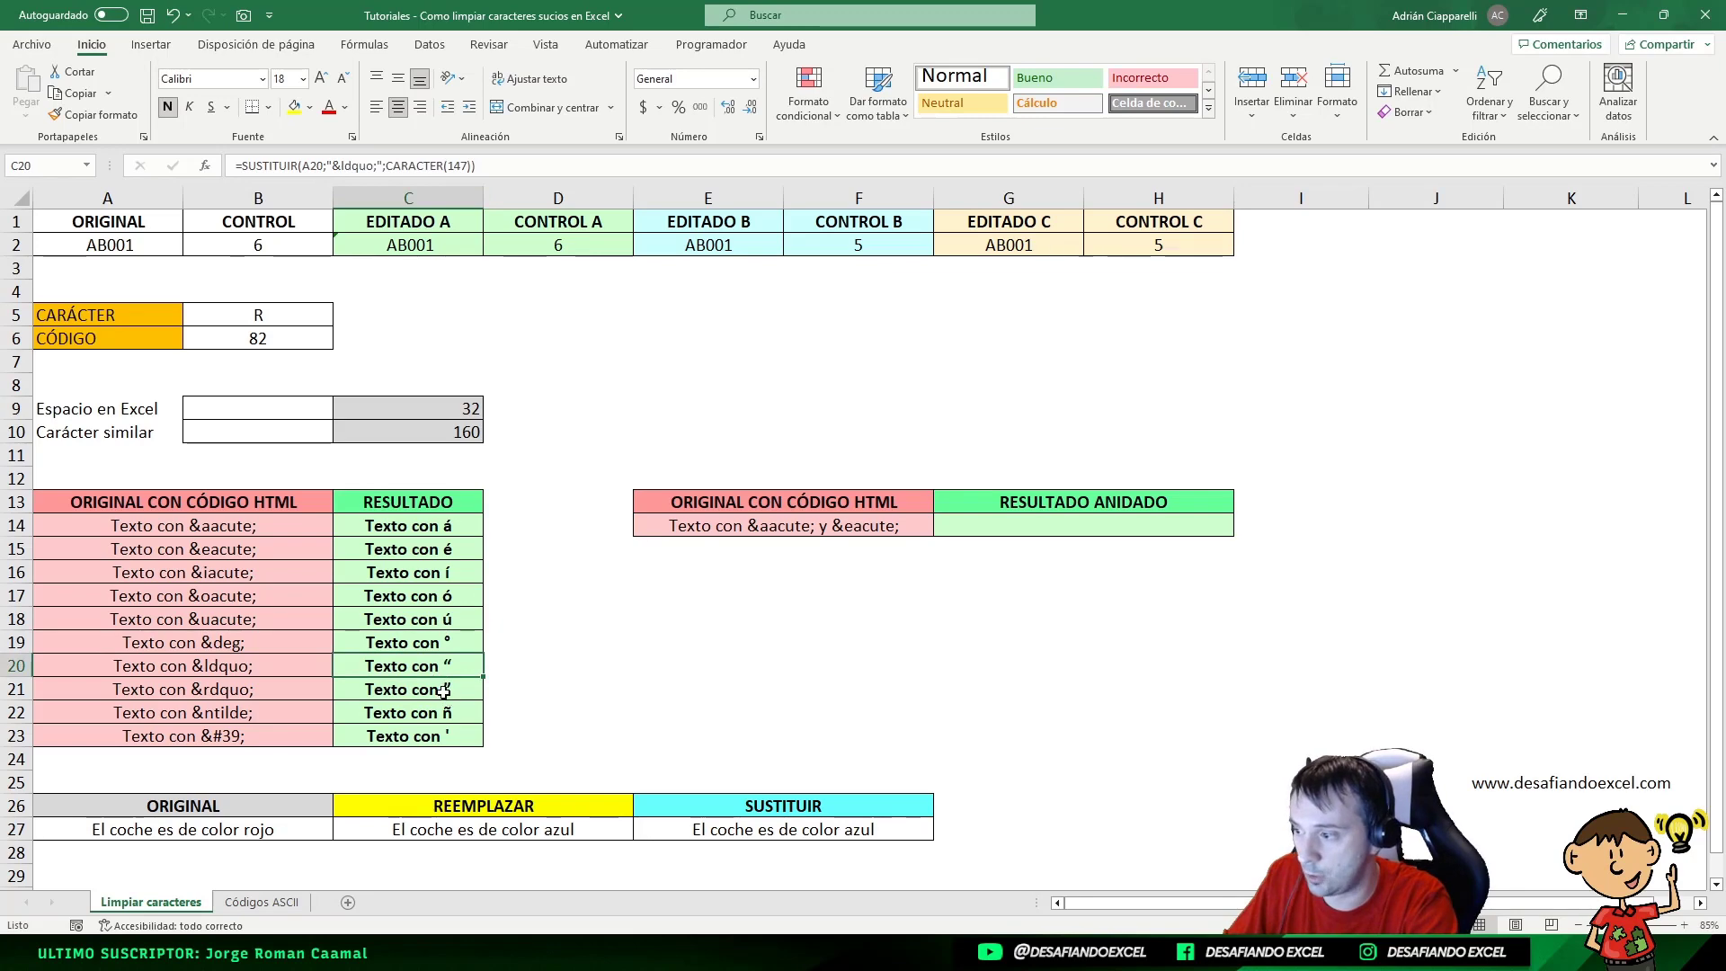
left_click(444, 693)
left_click(442, 713)
left_click(445, 734)
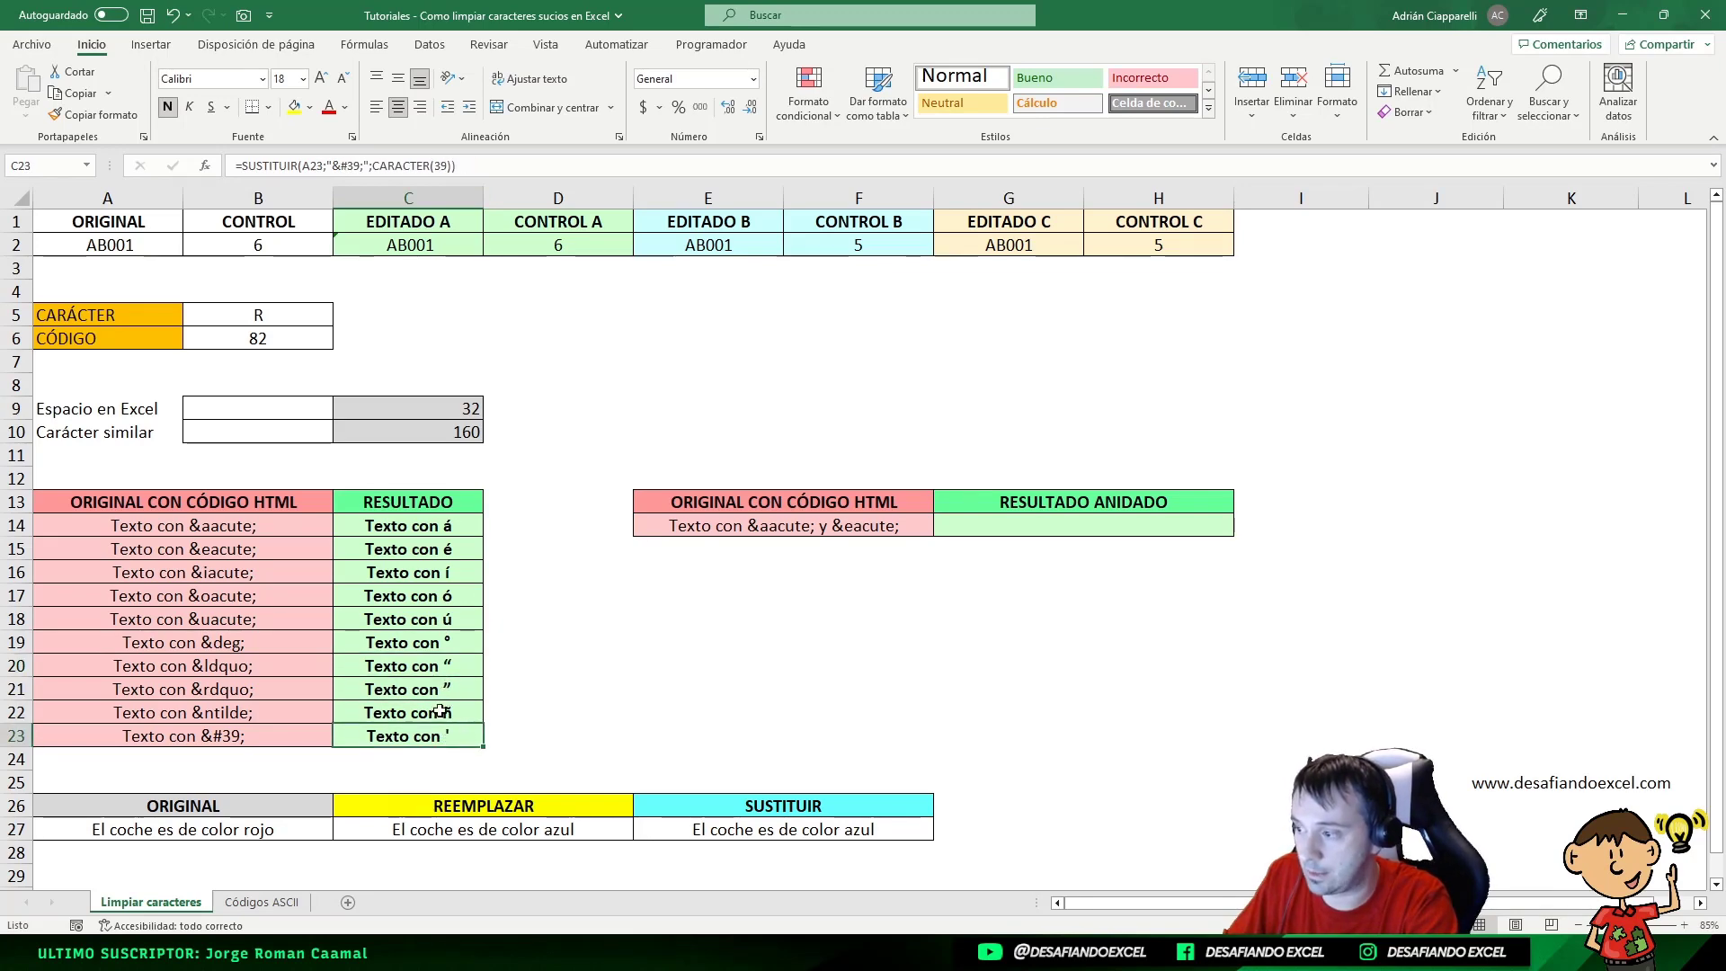
left_click(261, 902)
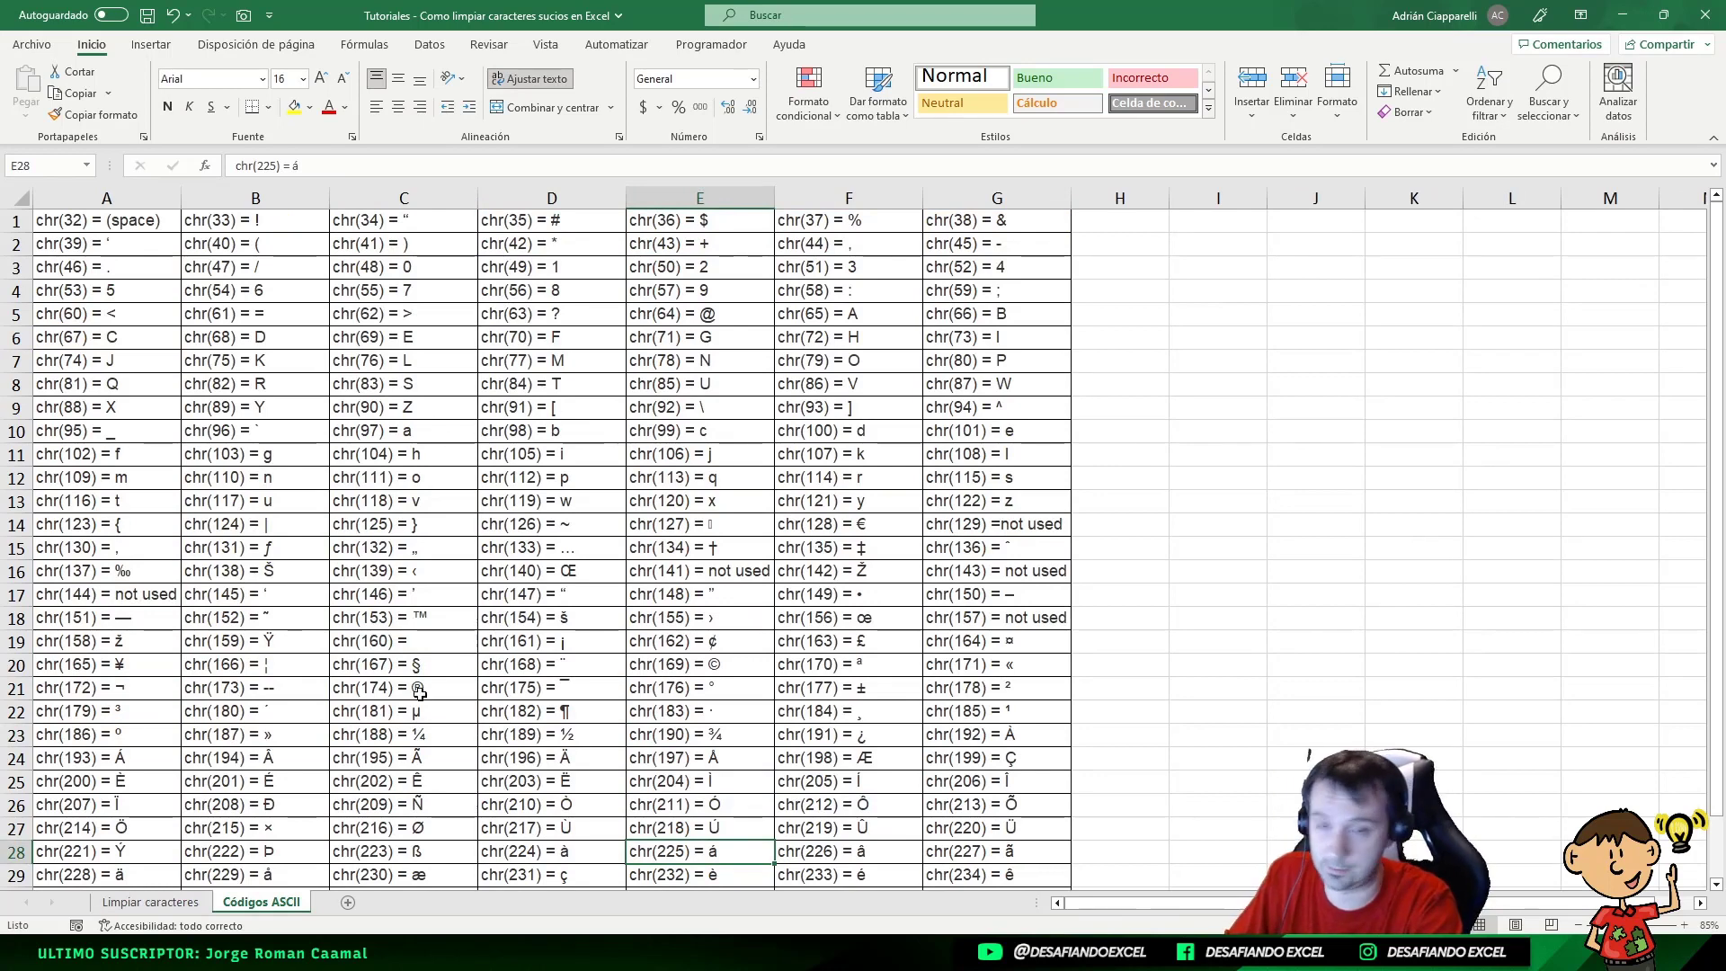
left_click(151, 902)
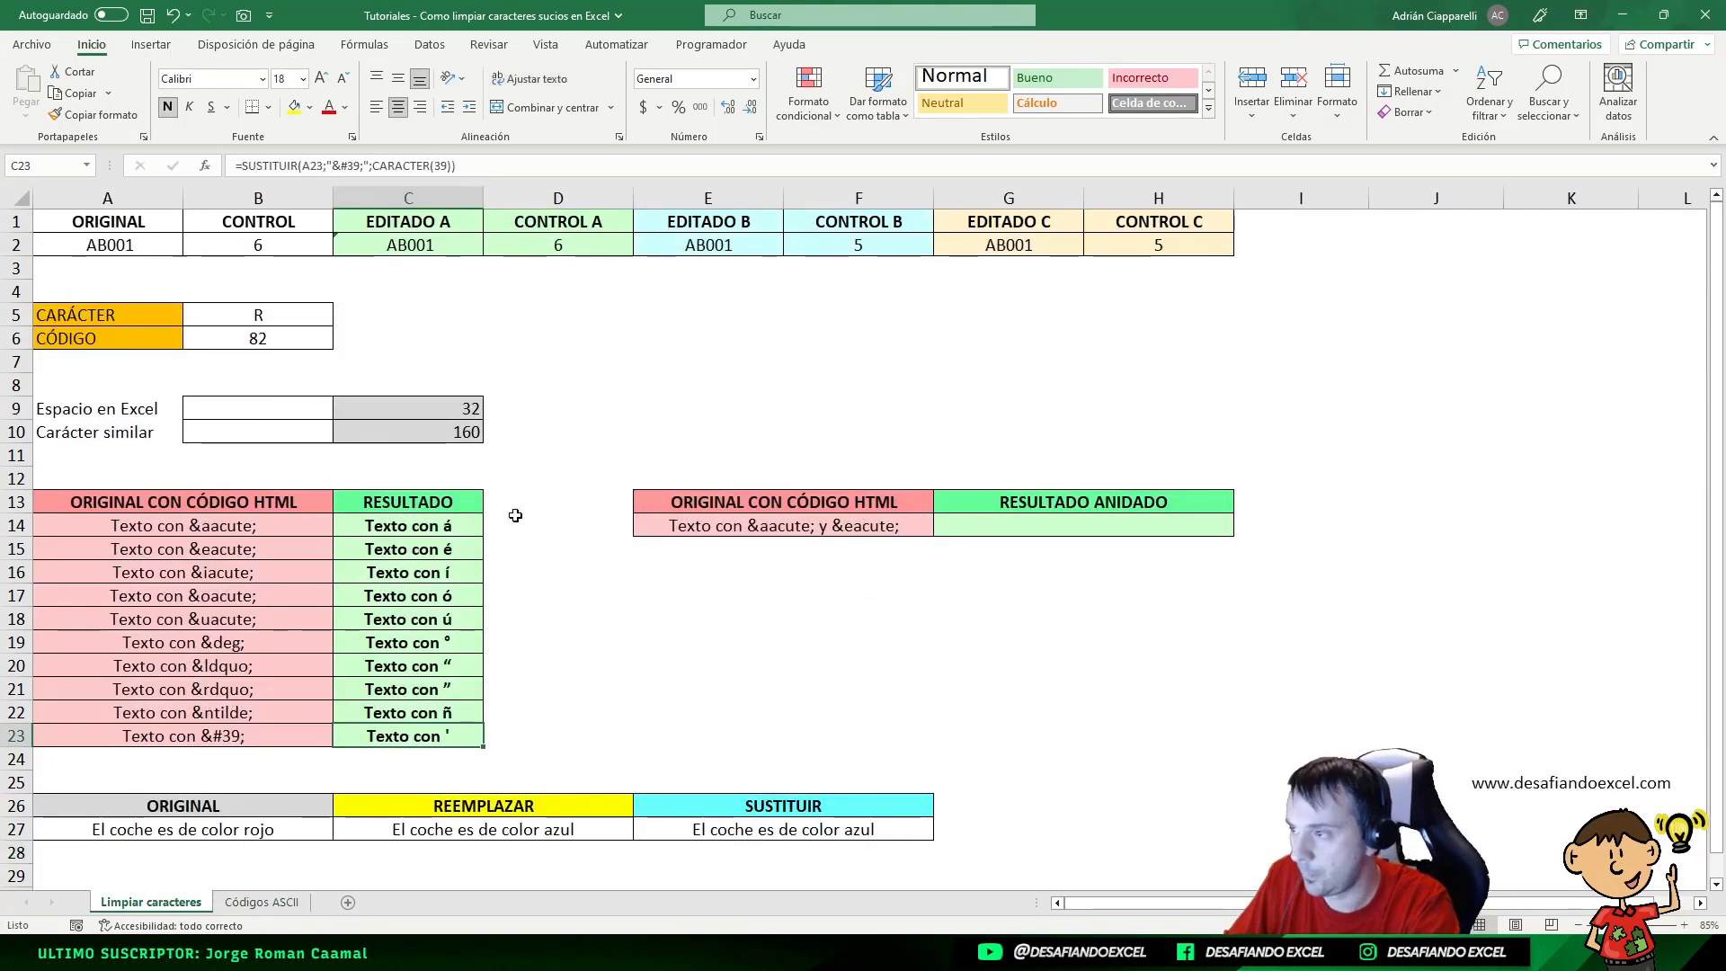
- Reuse C14's formula in G14 under RESULTADO ANIDADO, referencing E14 instead: =SUSTITUIR(E14;"&aacute;";CARACTER(225))
left_click(1011, 509)
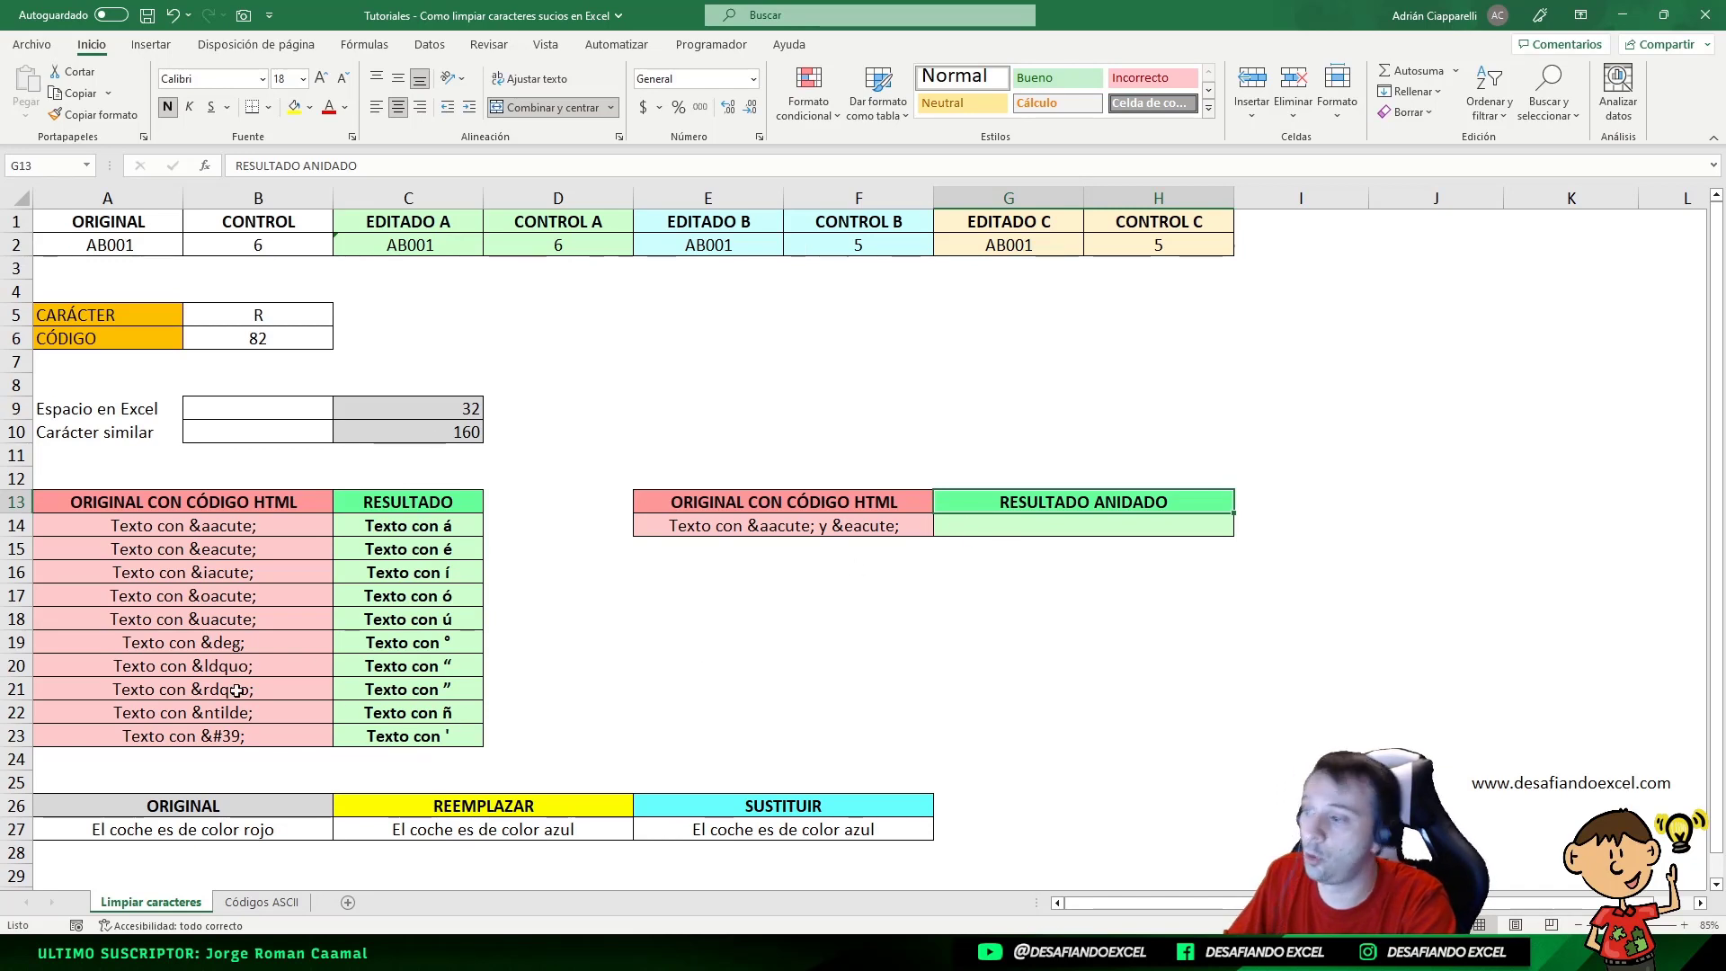
left_click(176, 519)
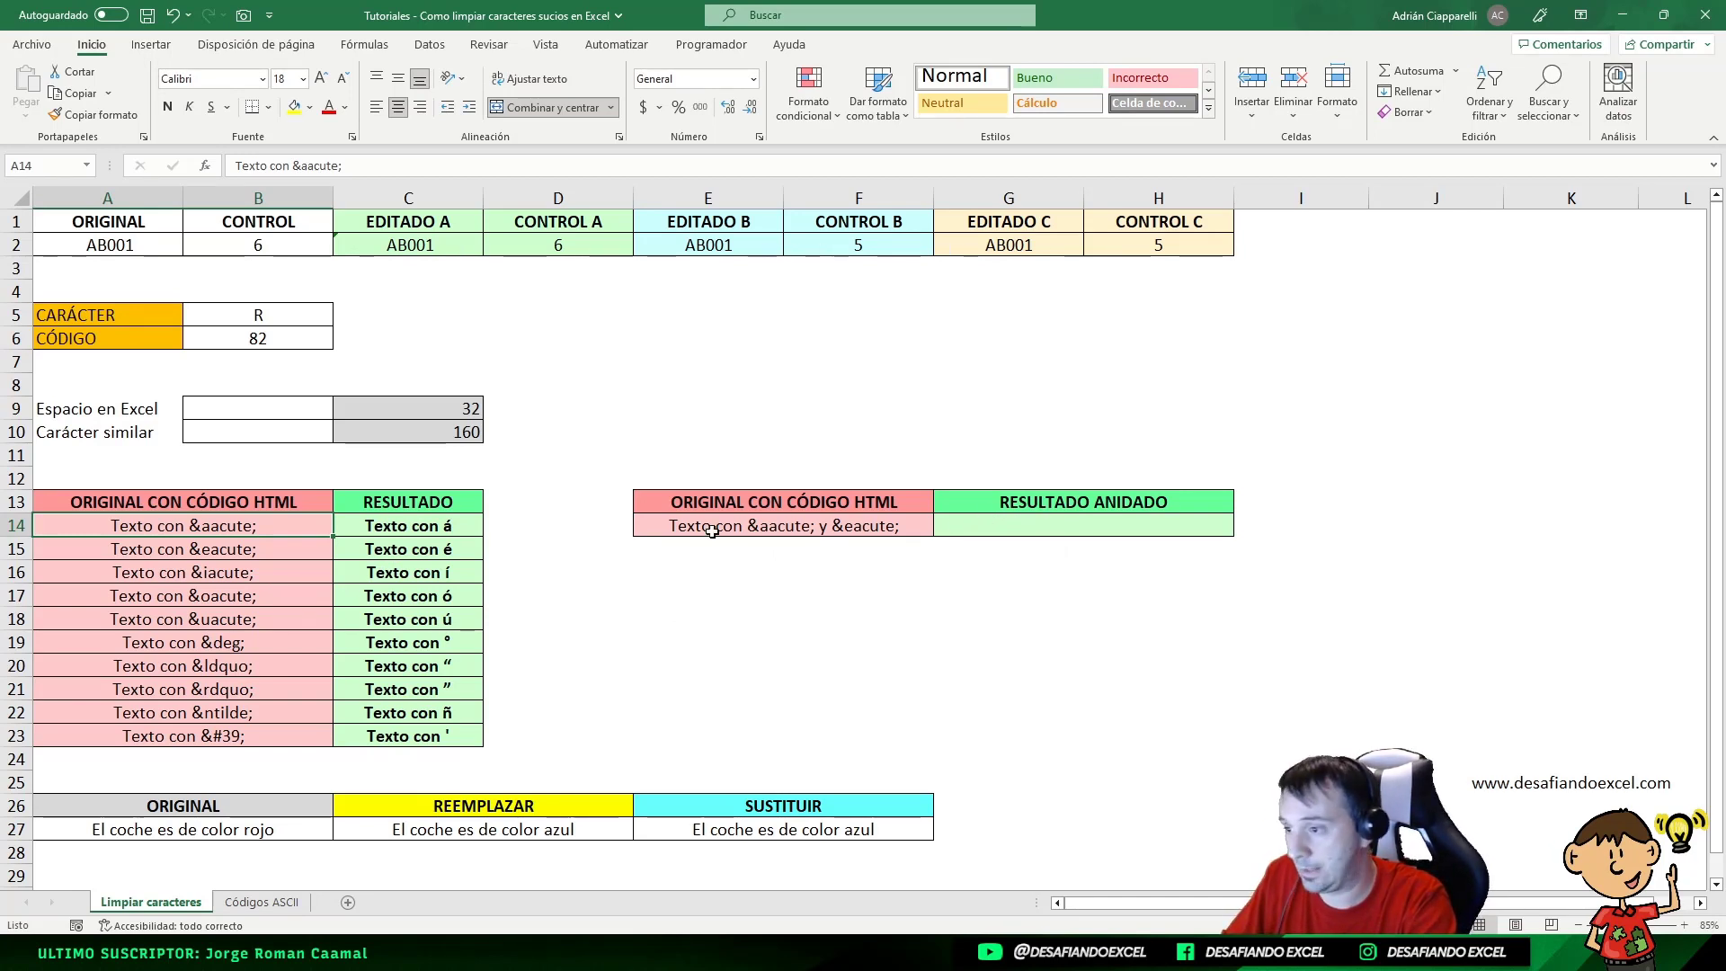
left_click(667, 529)
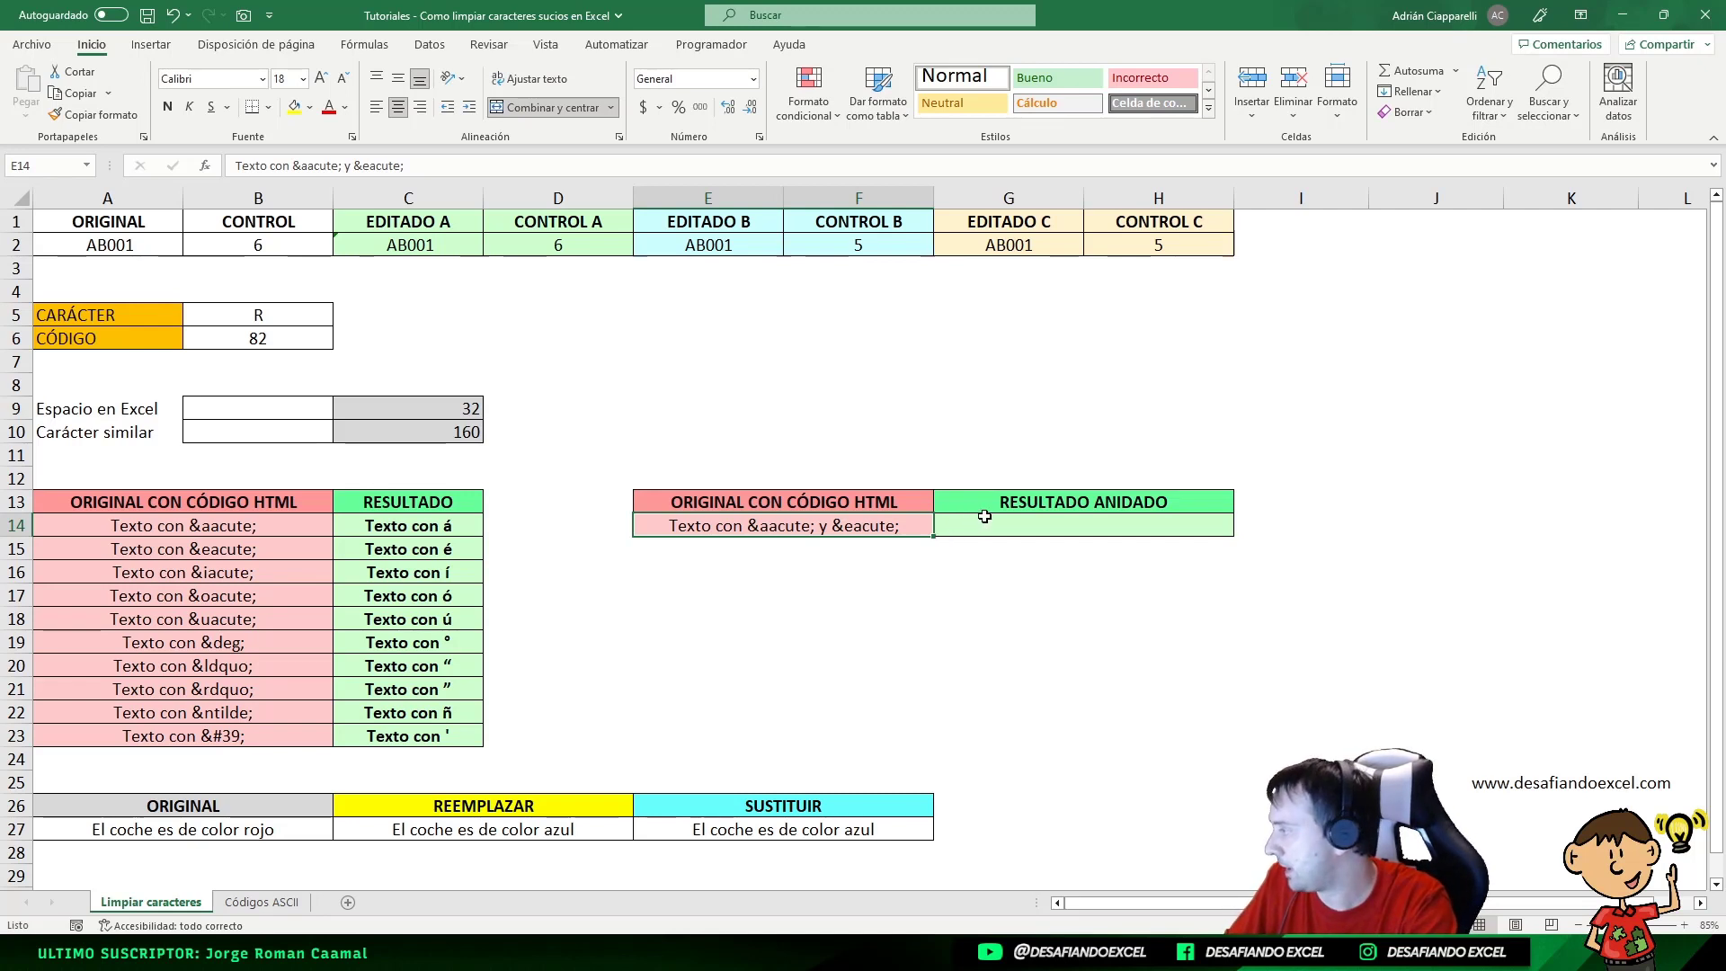
left_click(454, 526)
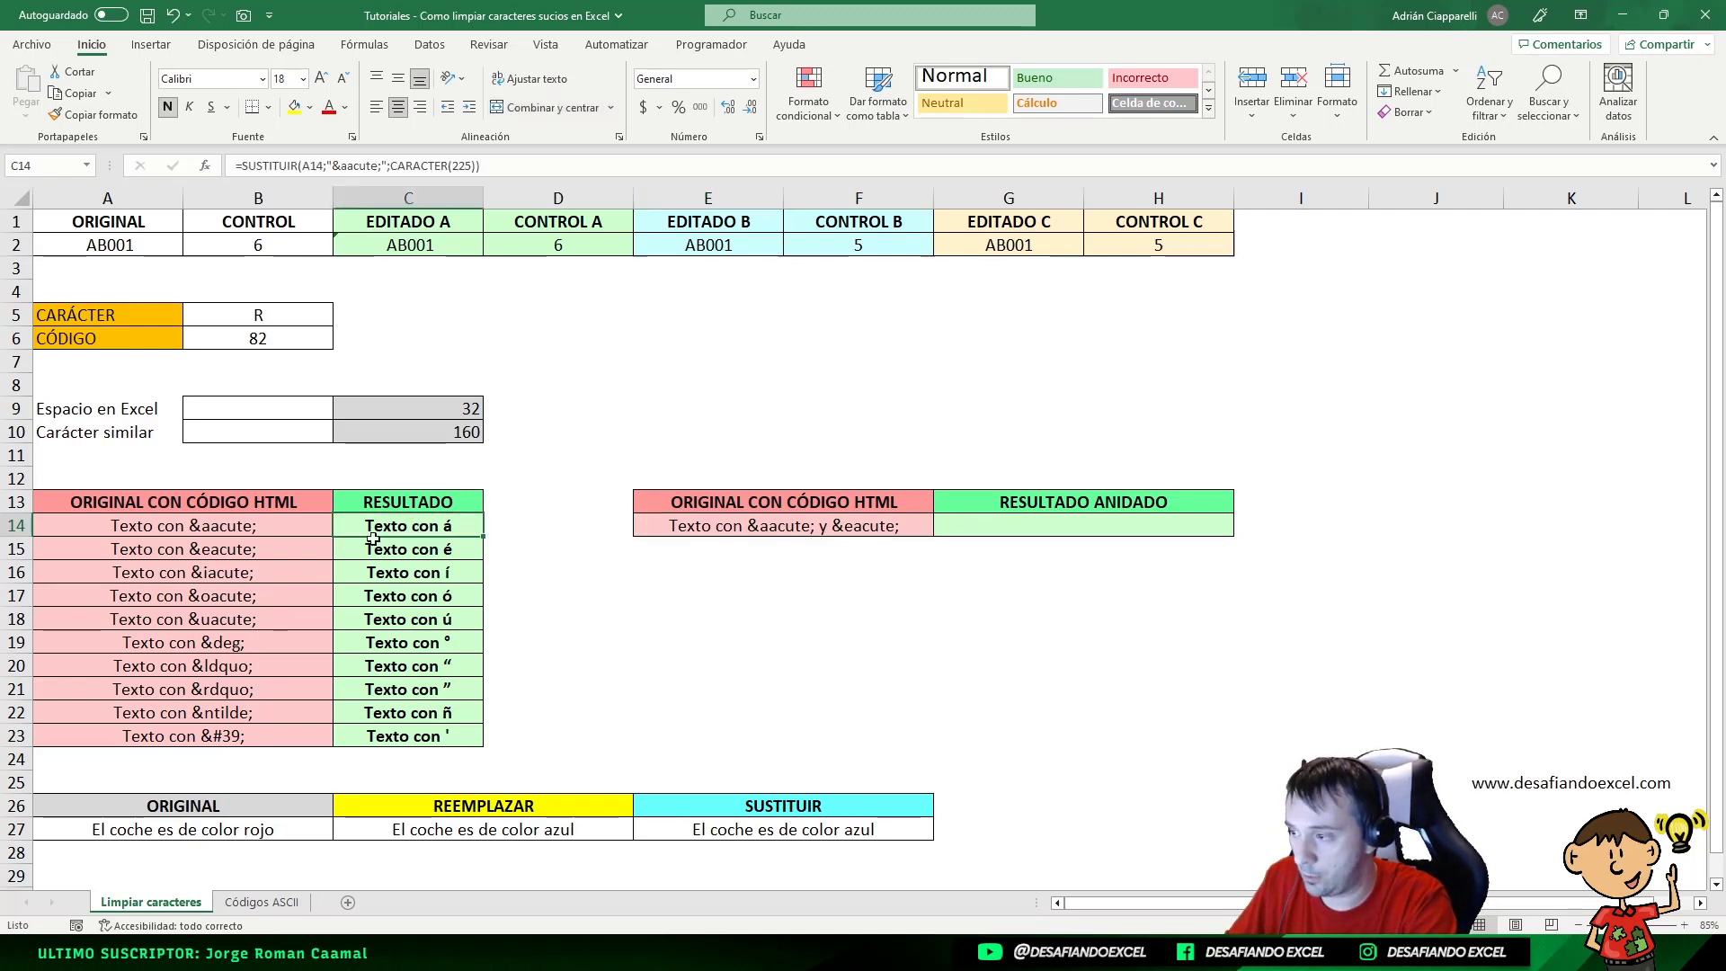
key("F2")
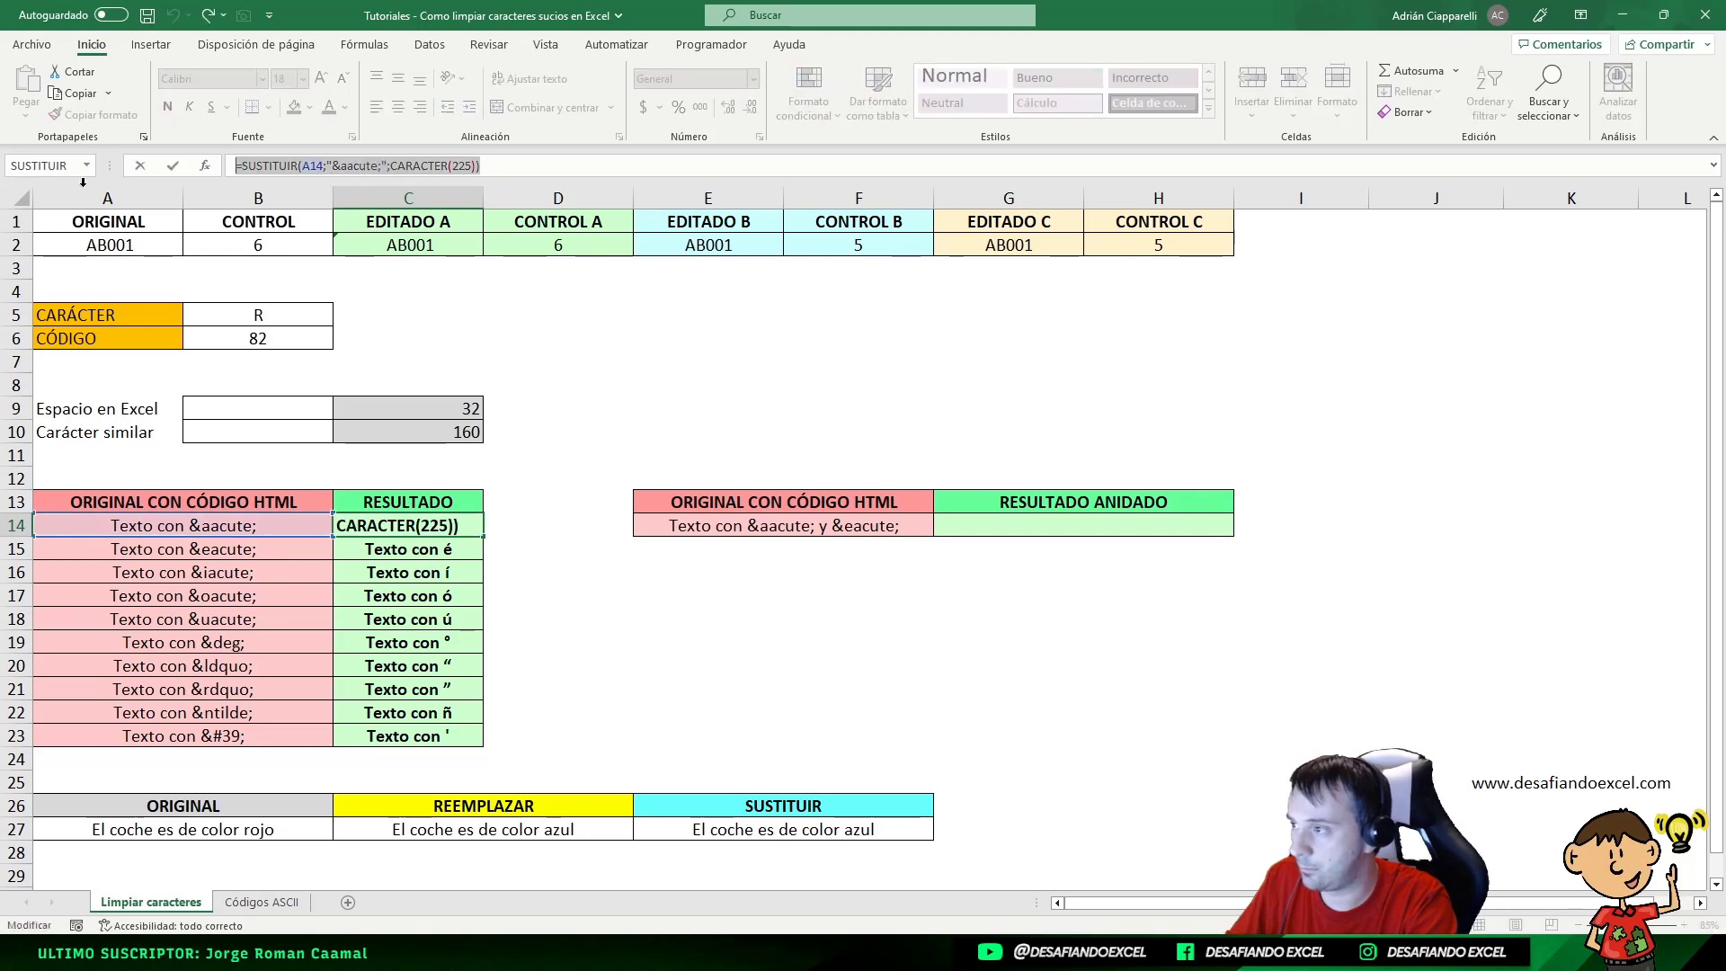
key("Escape")
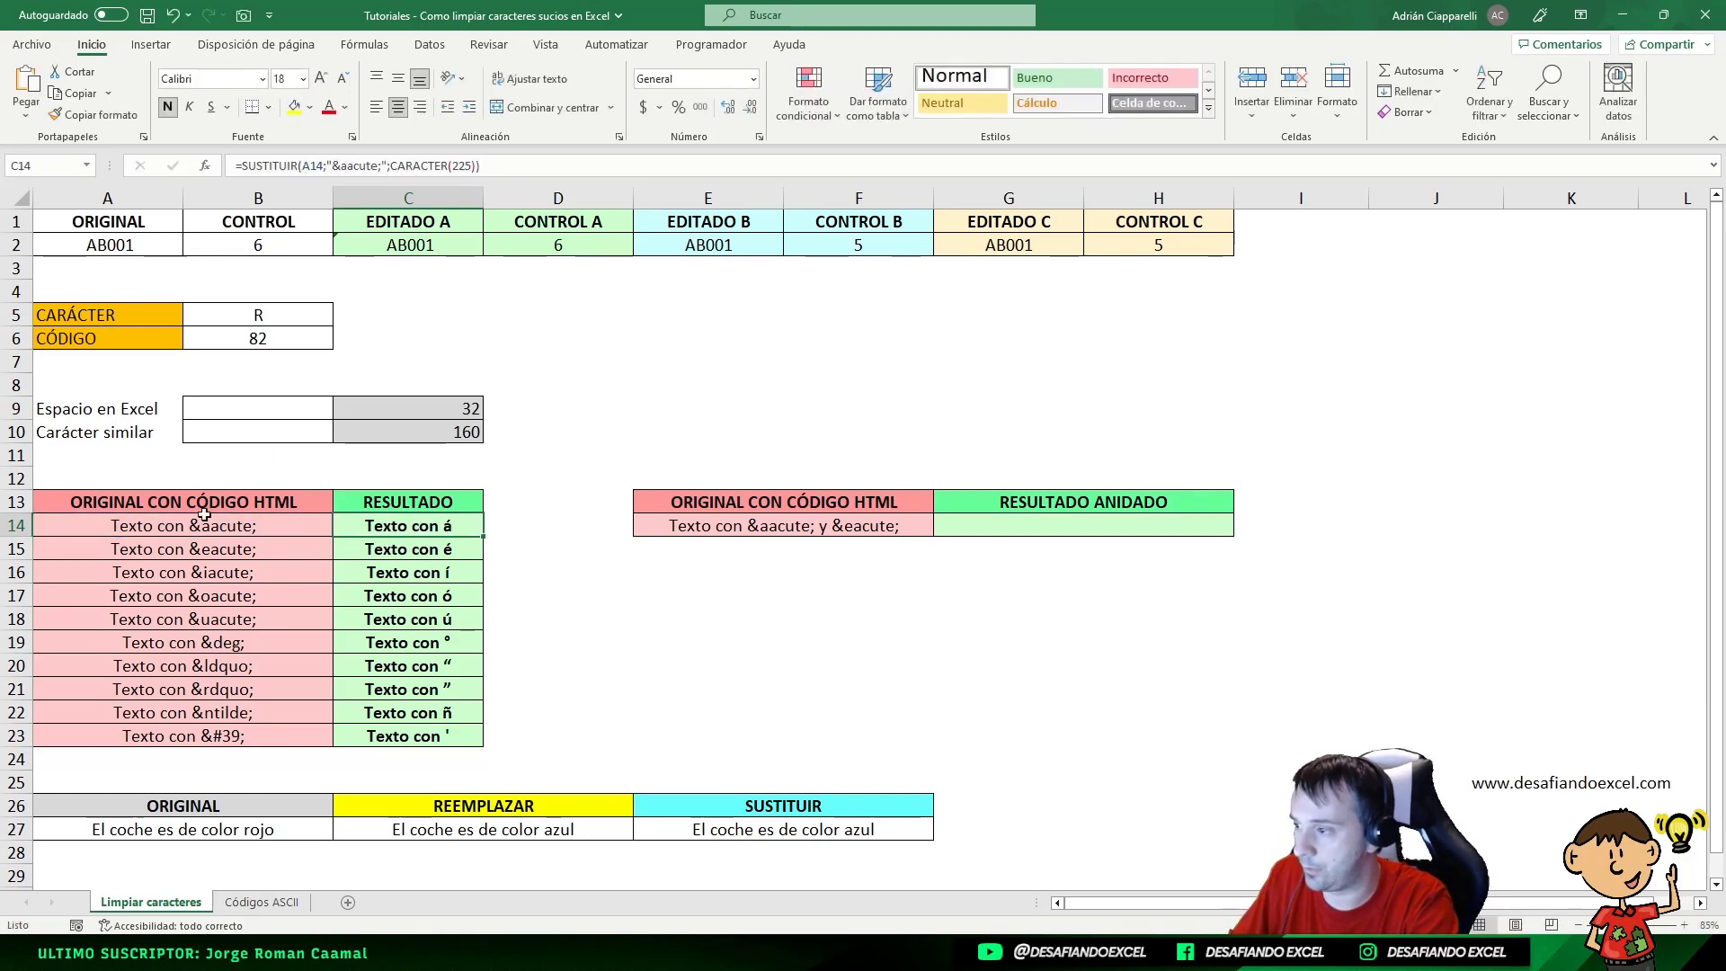
left_click(1036, 526)
type("=SUSTITUIR(A14;\"&aacute;\";CARACTER(225))")
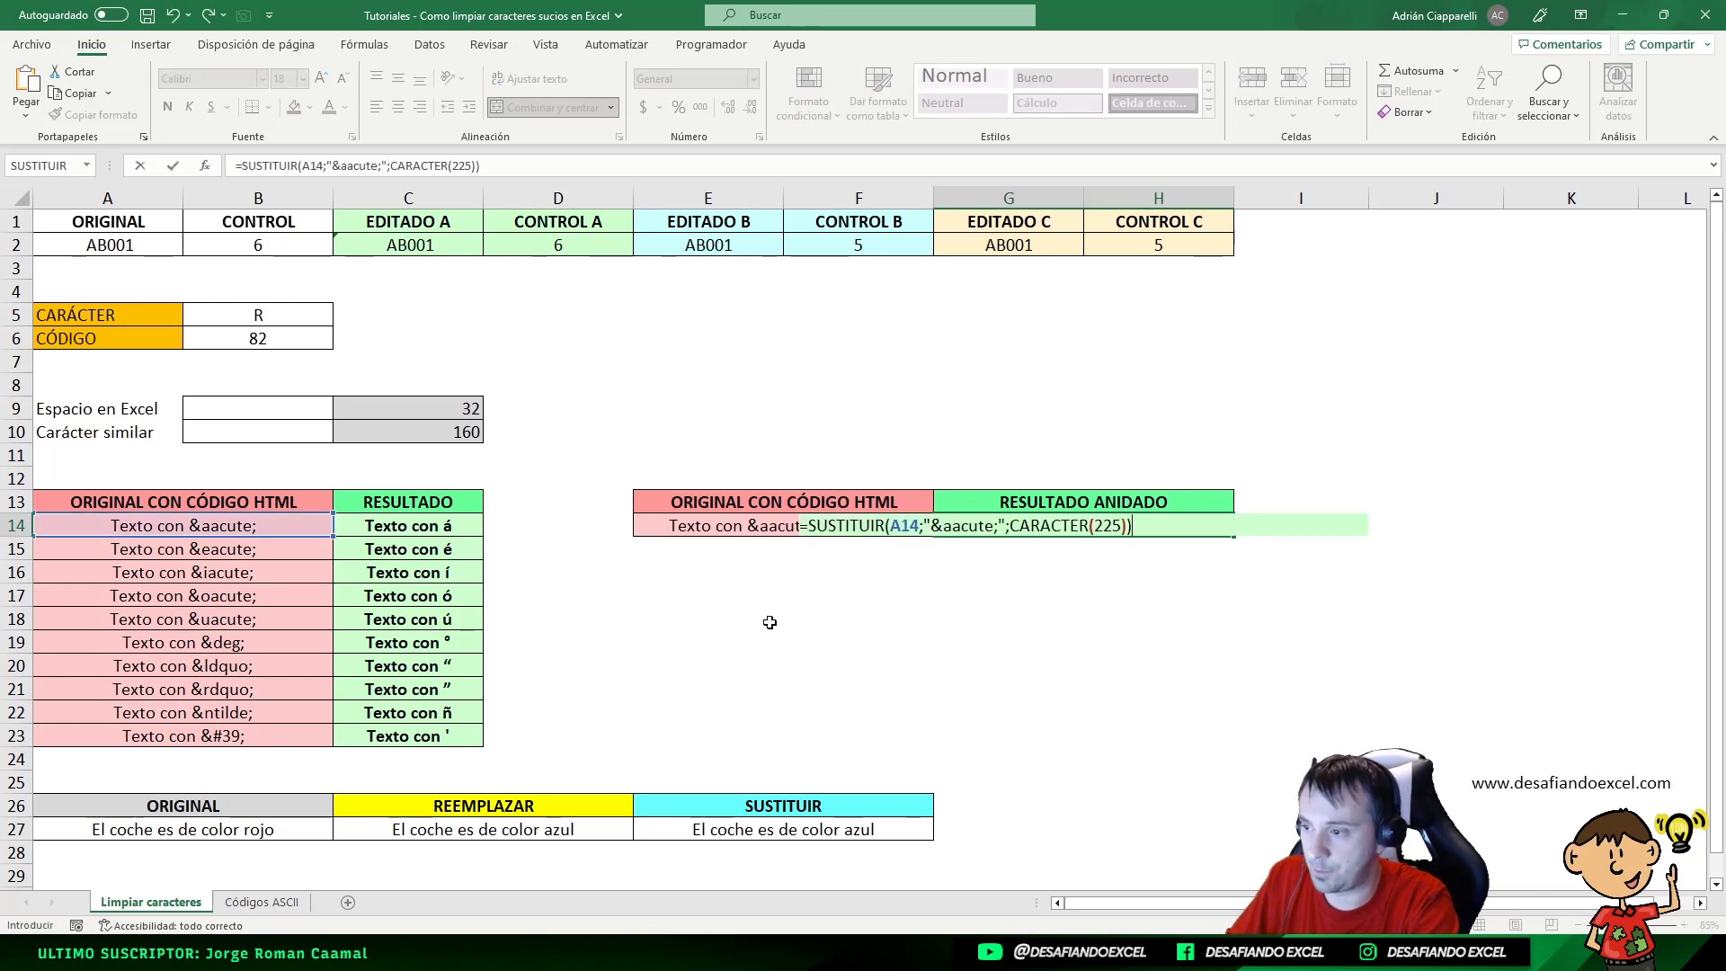
left_click_drag(305, 537, 657, 537)
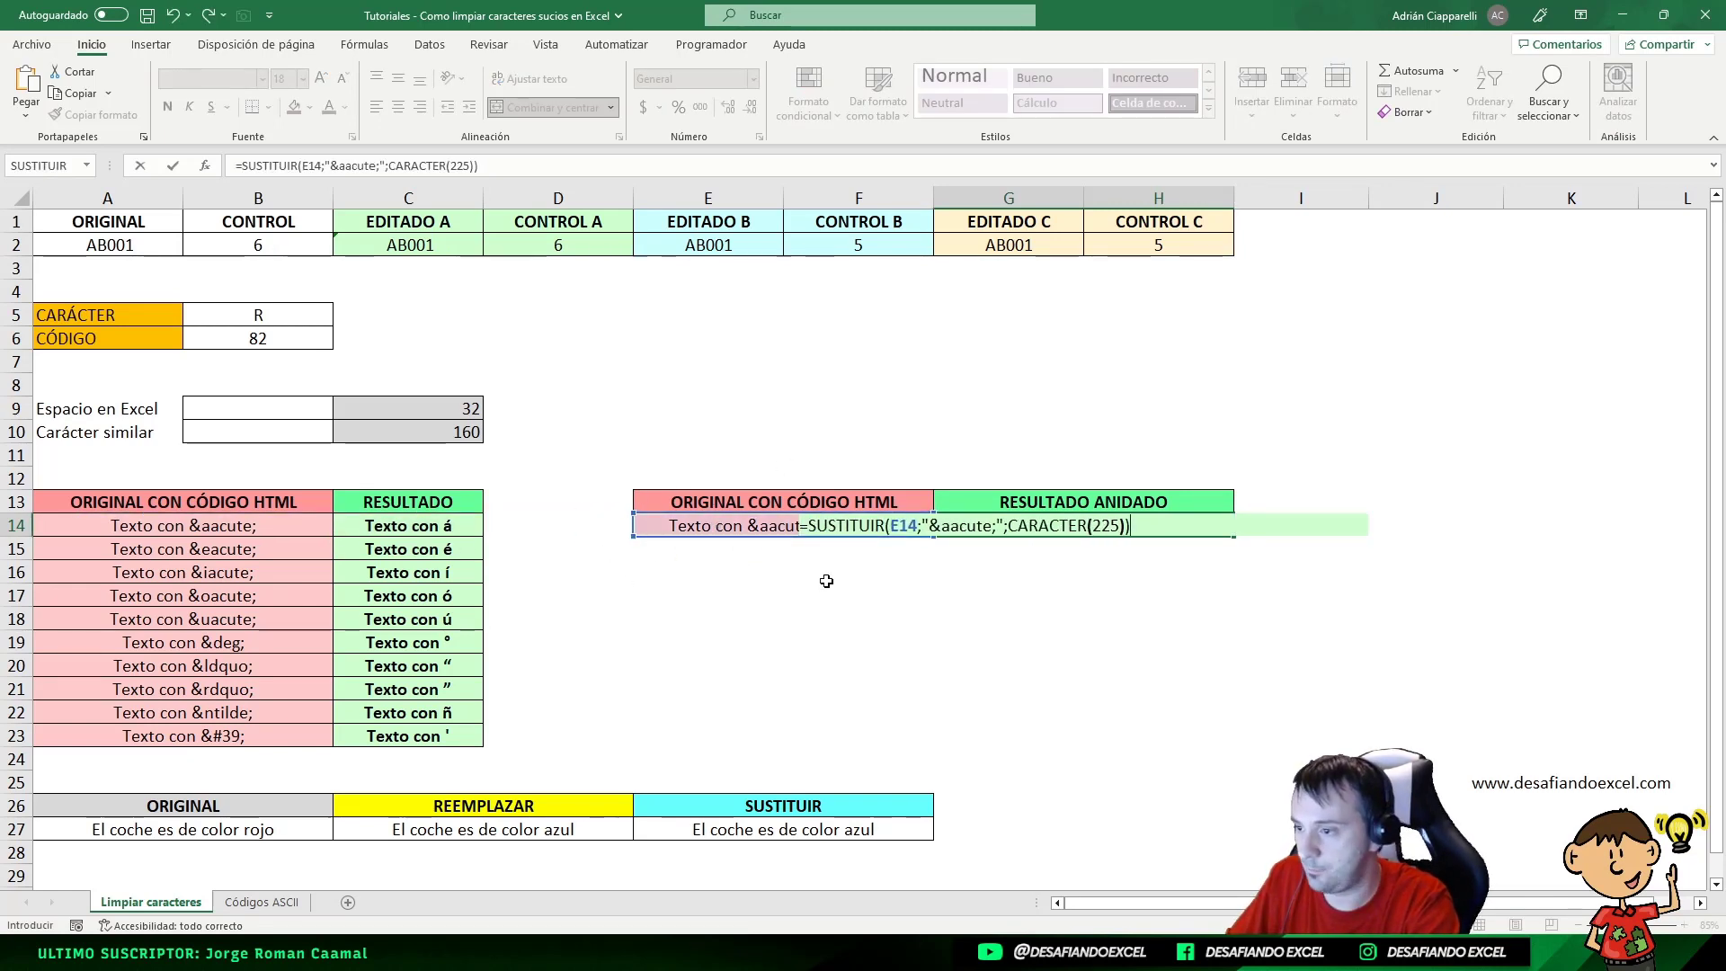
key("Return")
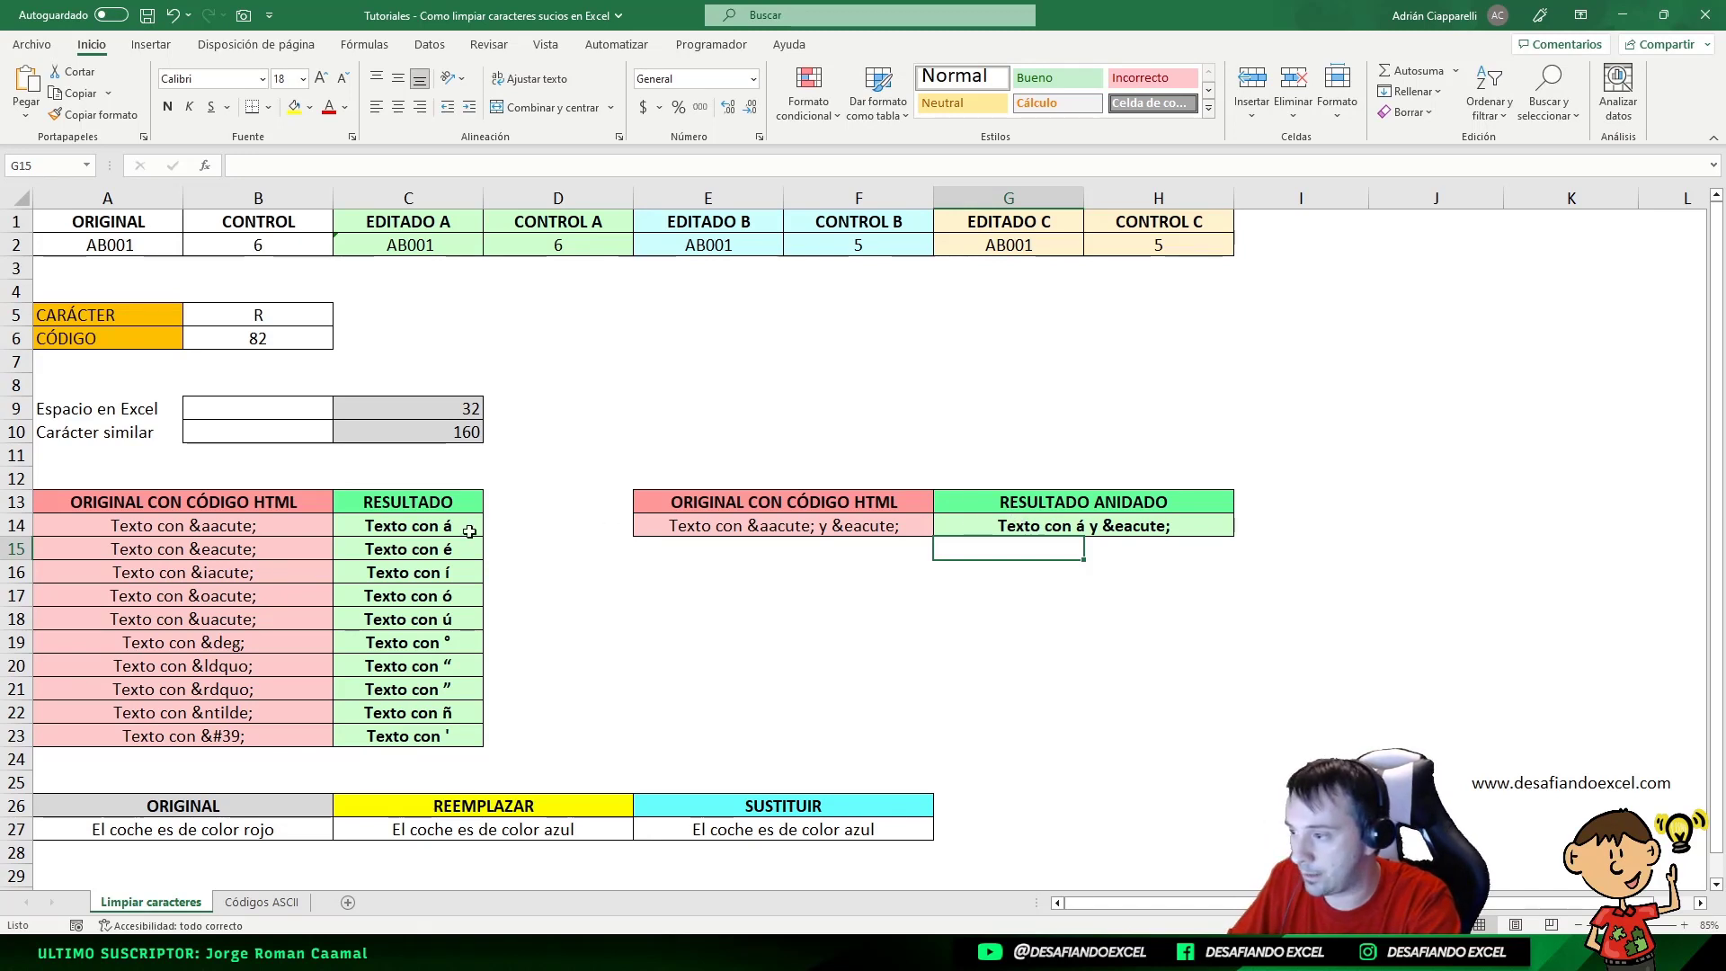
- Copy the arguments "&eacute;";CARACTER(233) with the closing parenthesis from C15's formula, leaving that formula as it is
left_click(434, 545)
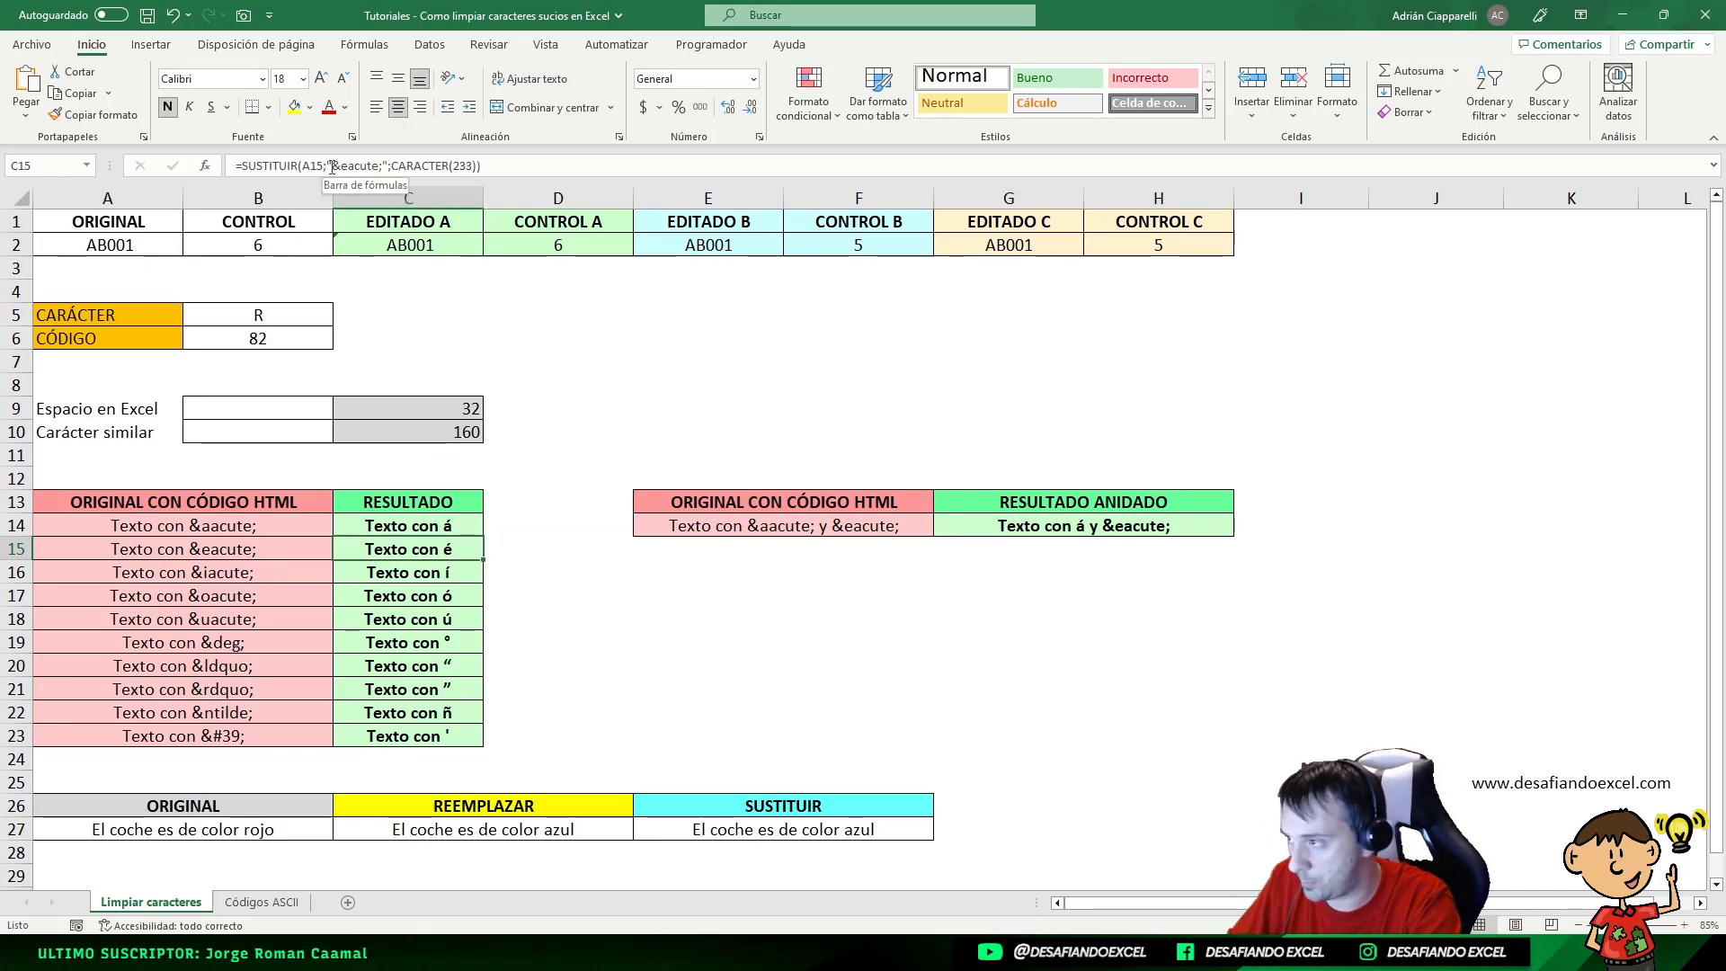
left_click_drag(329, 165, 390, 176)
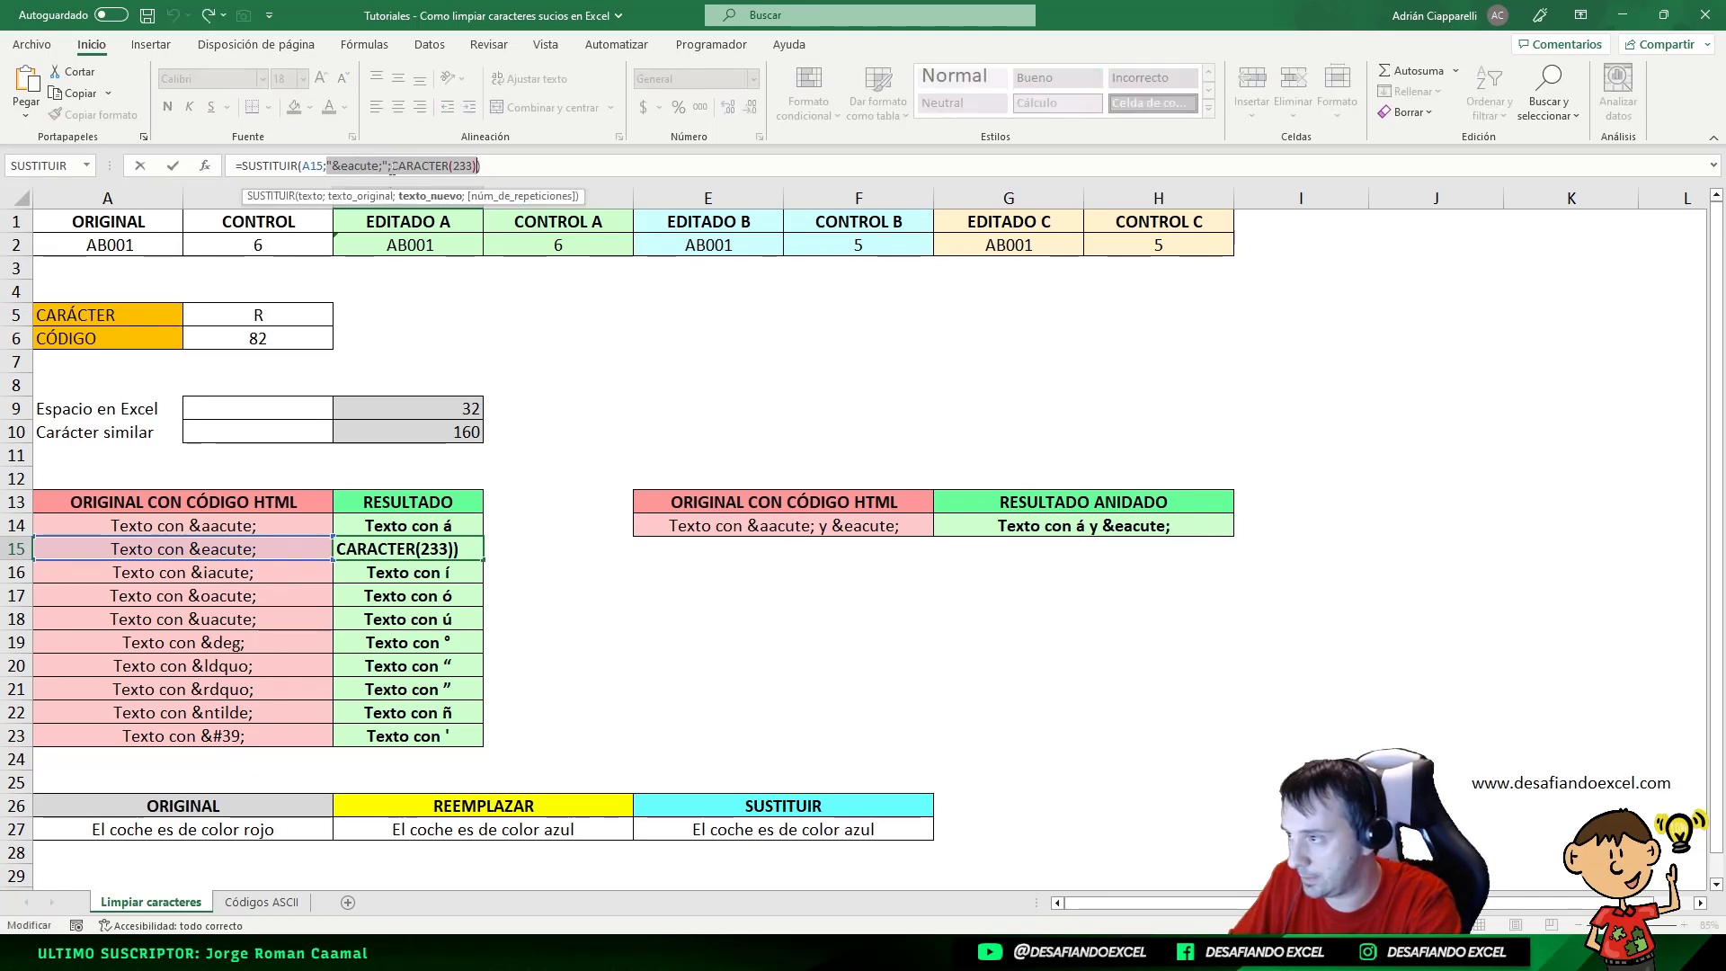
right_click(392, 168)
left_click(451, 208)
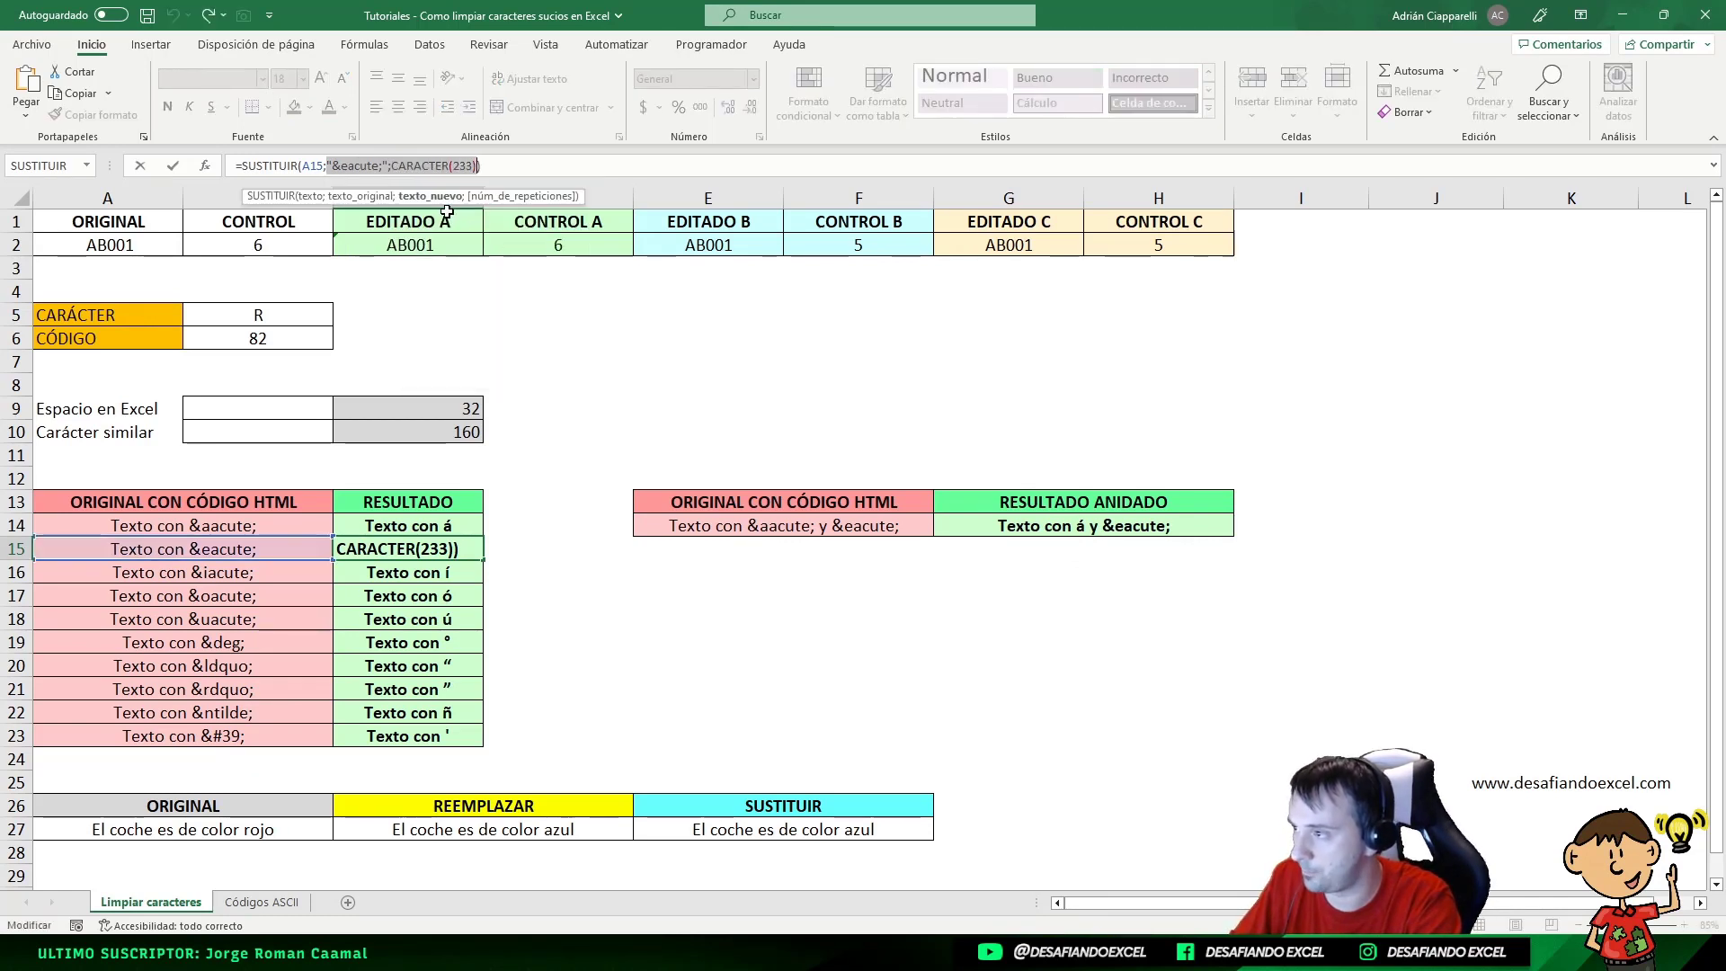
key("Escape")
- Nest G14's formula in an outer SUSTITUIR using the copied arguments: =SUSTITUIR(SUSTITUIR(E14;"&aacute;";CARACTER(225));"&eacute;";CARACTER(233))
double_click(1021, 525)
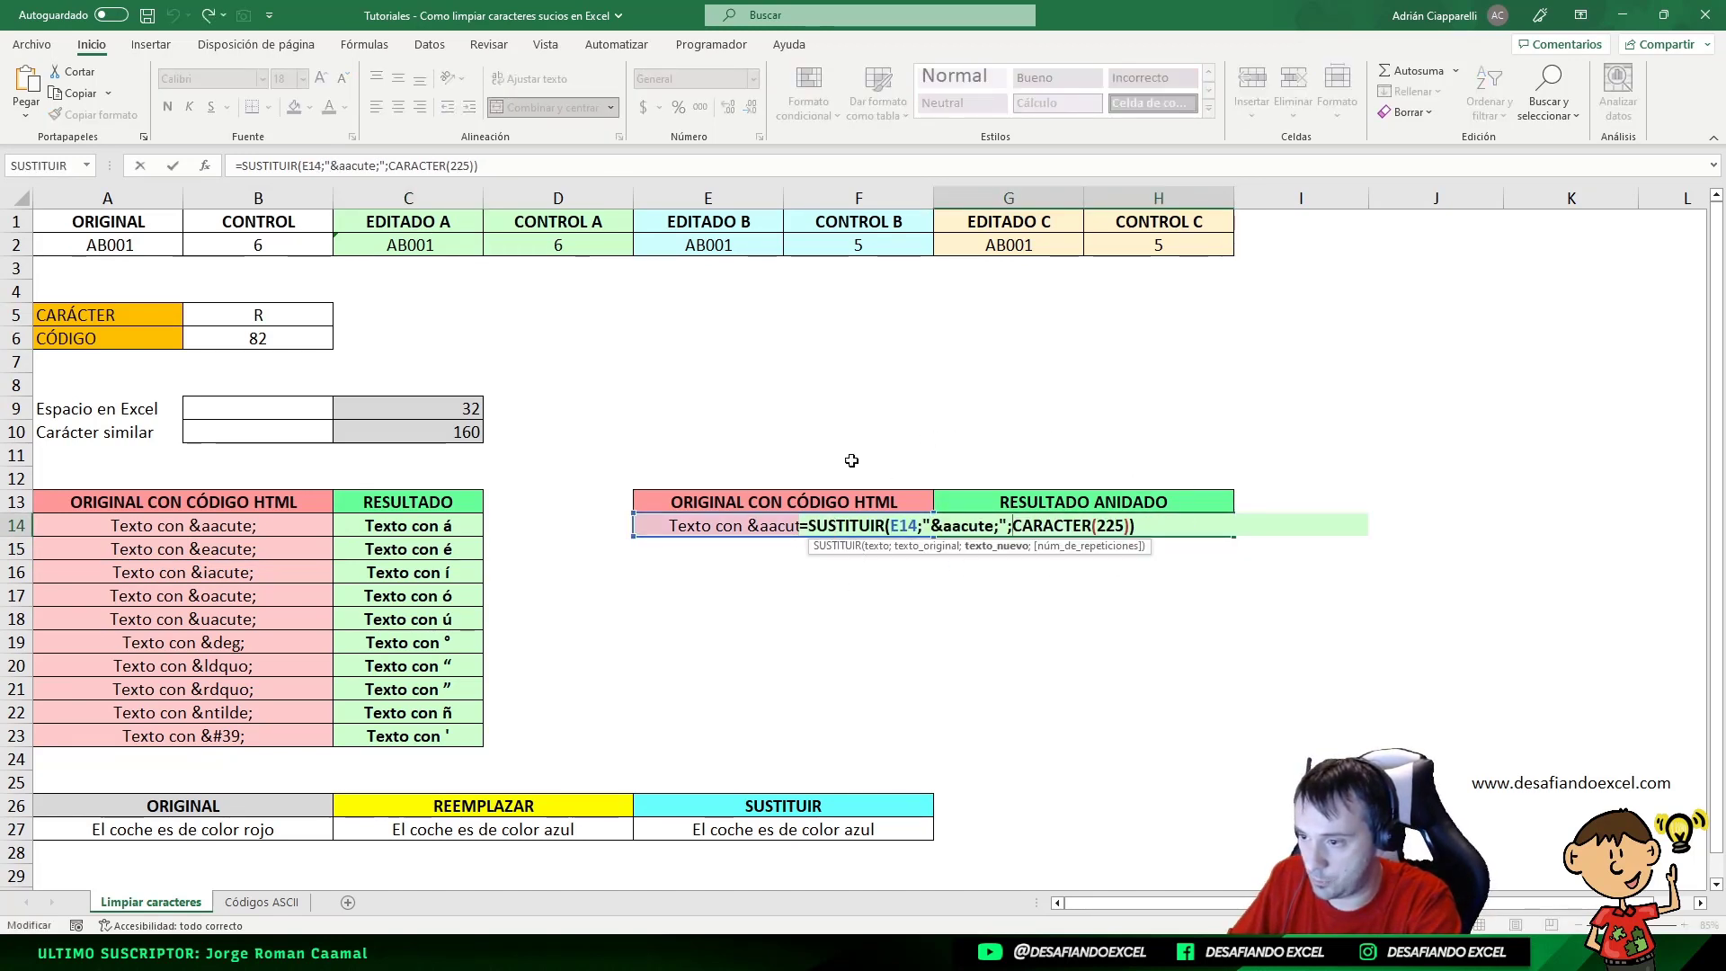
left_click(807, 525)
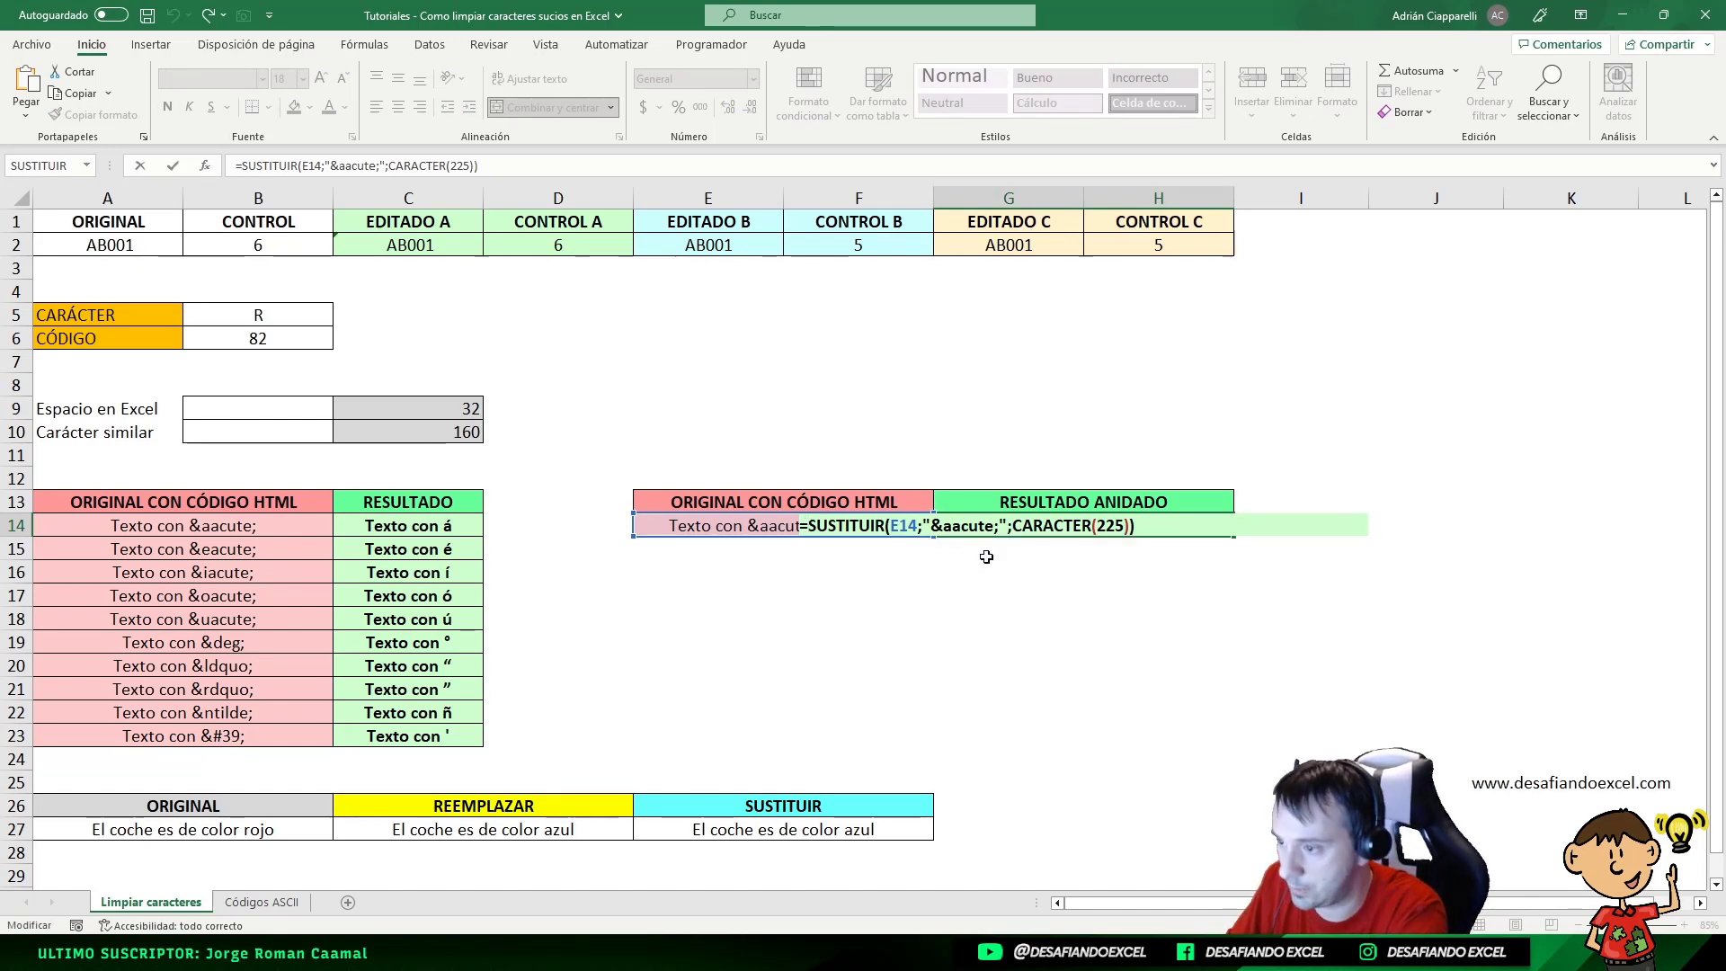
type("SUSTITU")
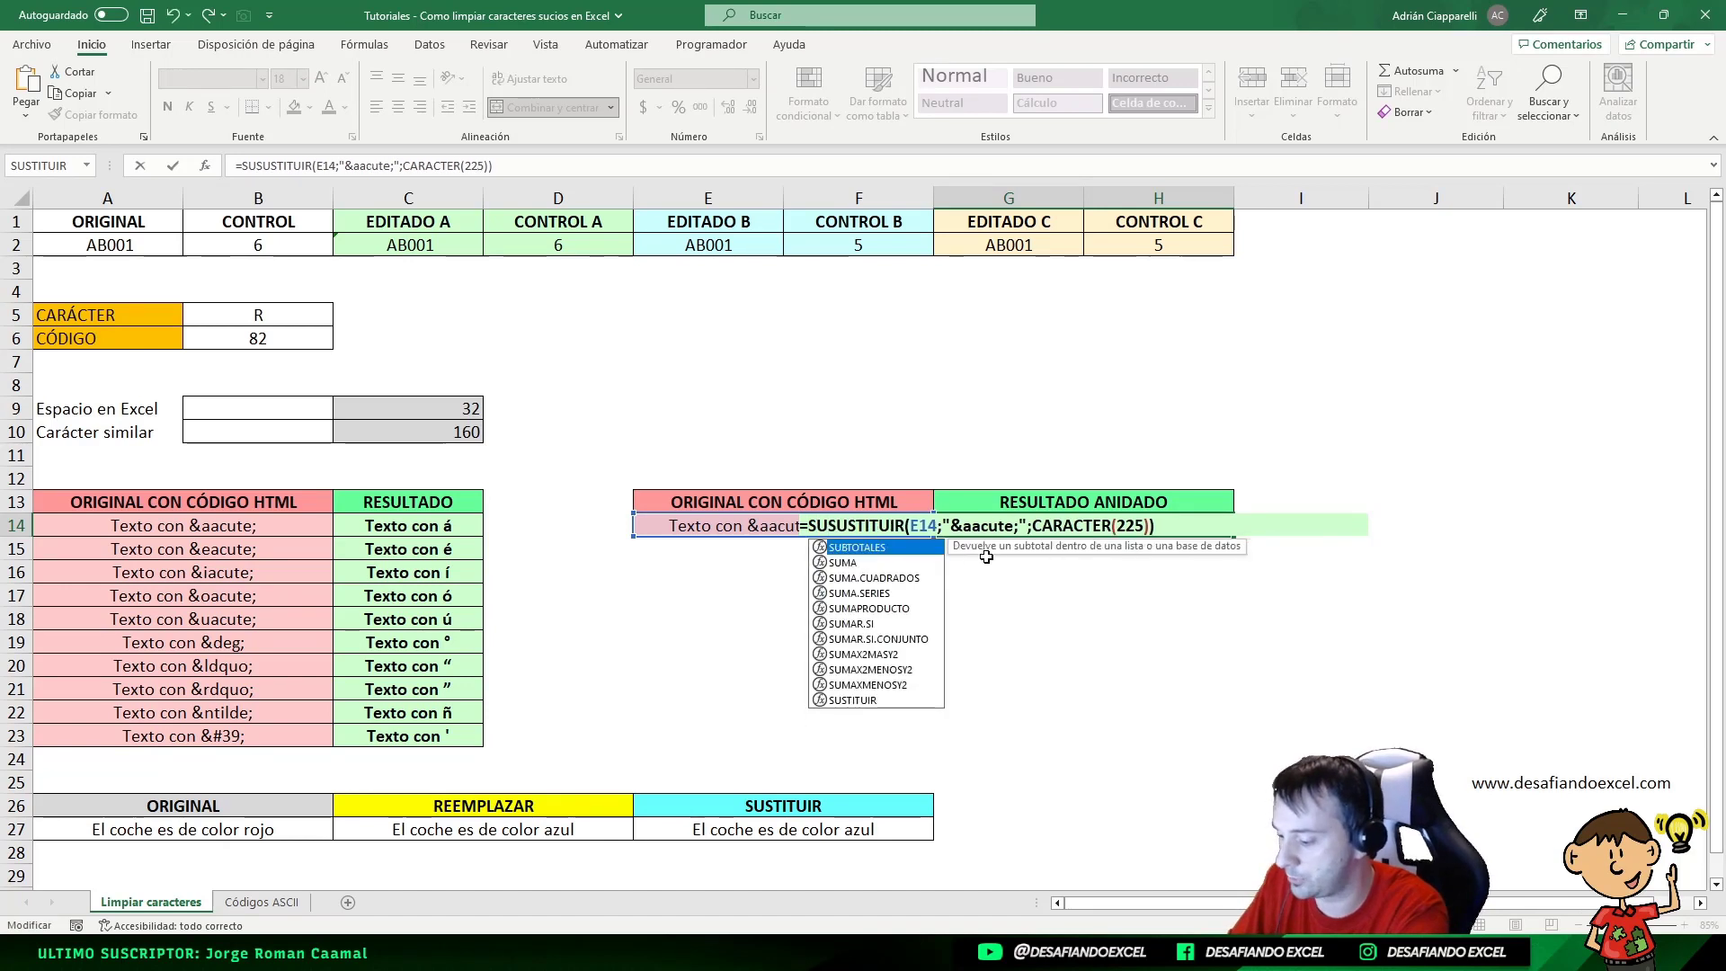
type("IR")
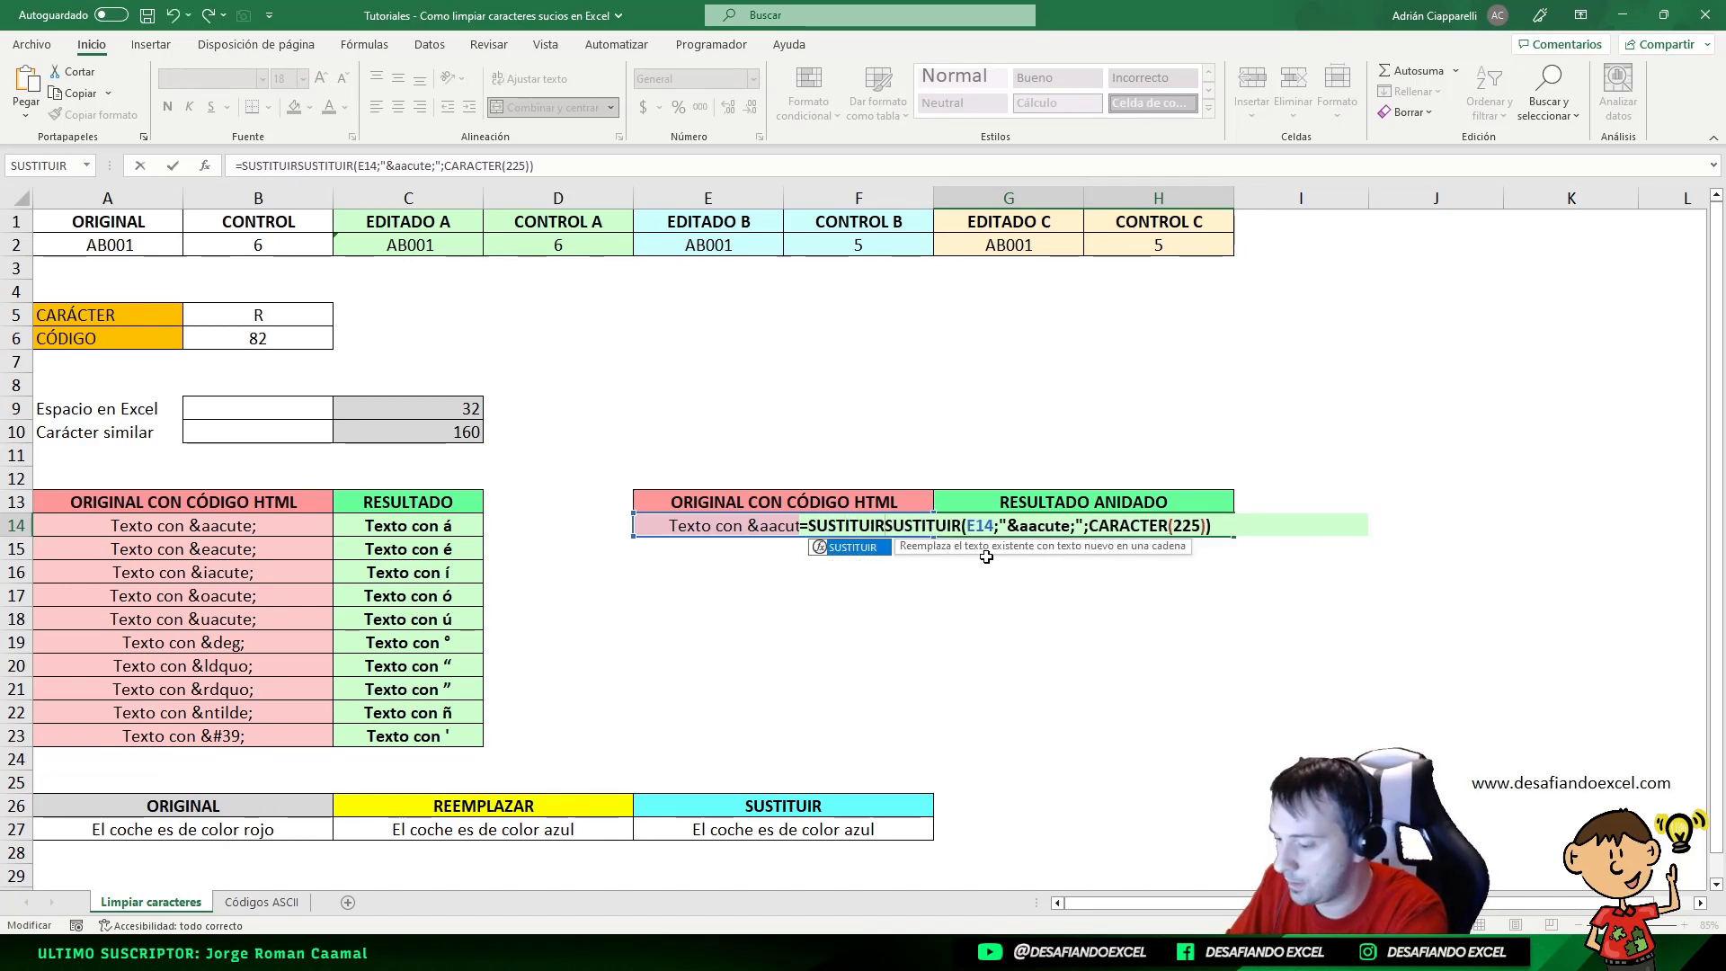
type("(")
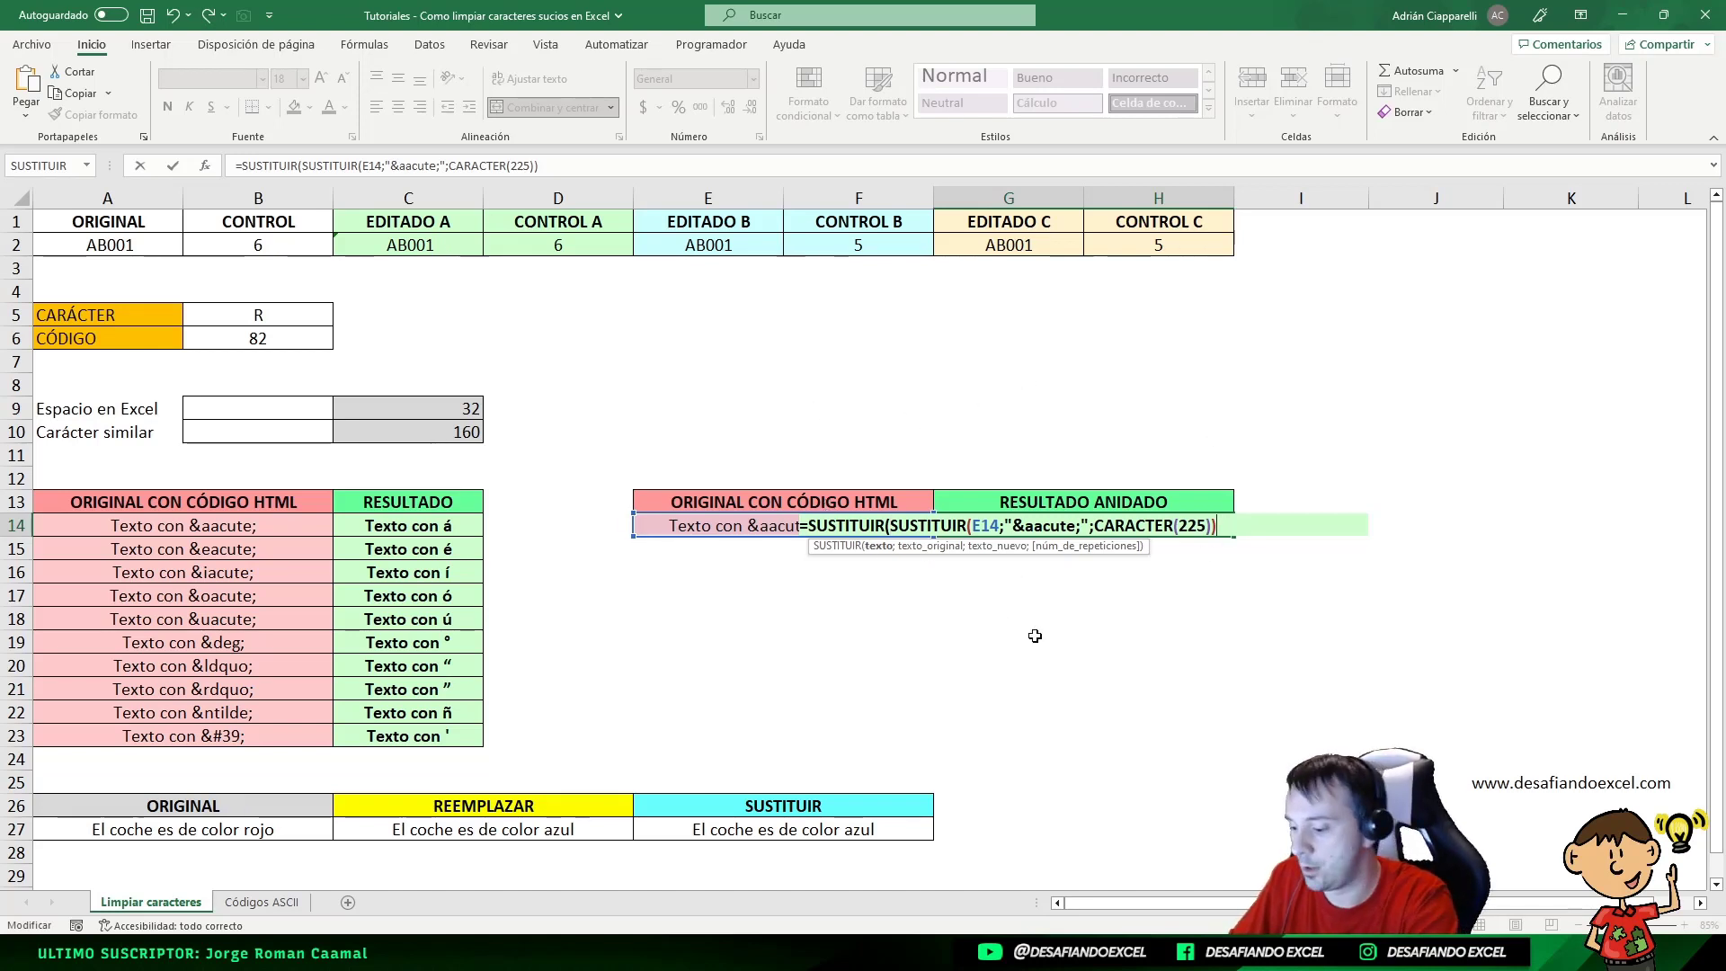
type(";")
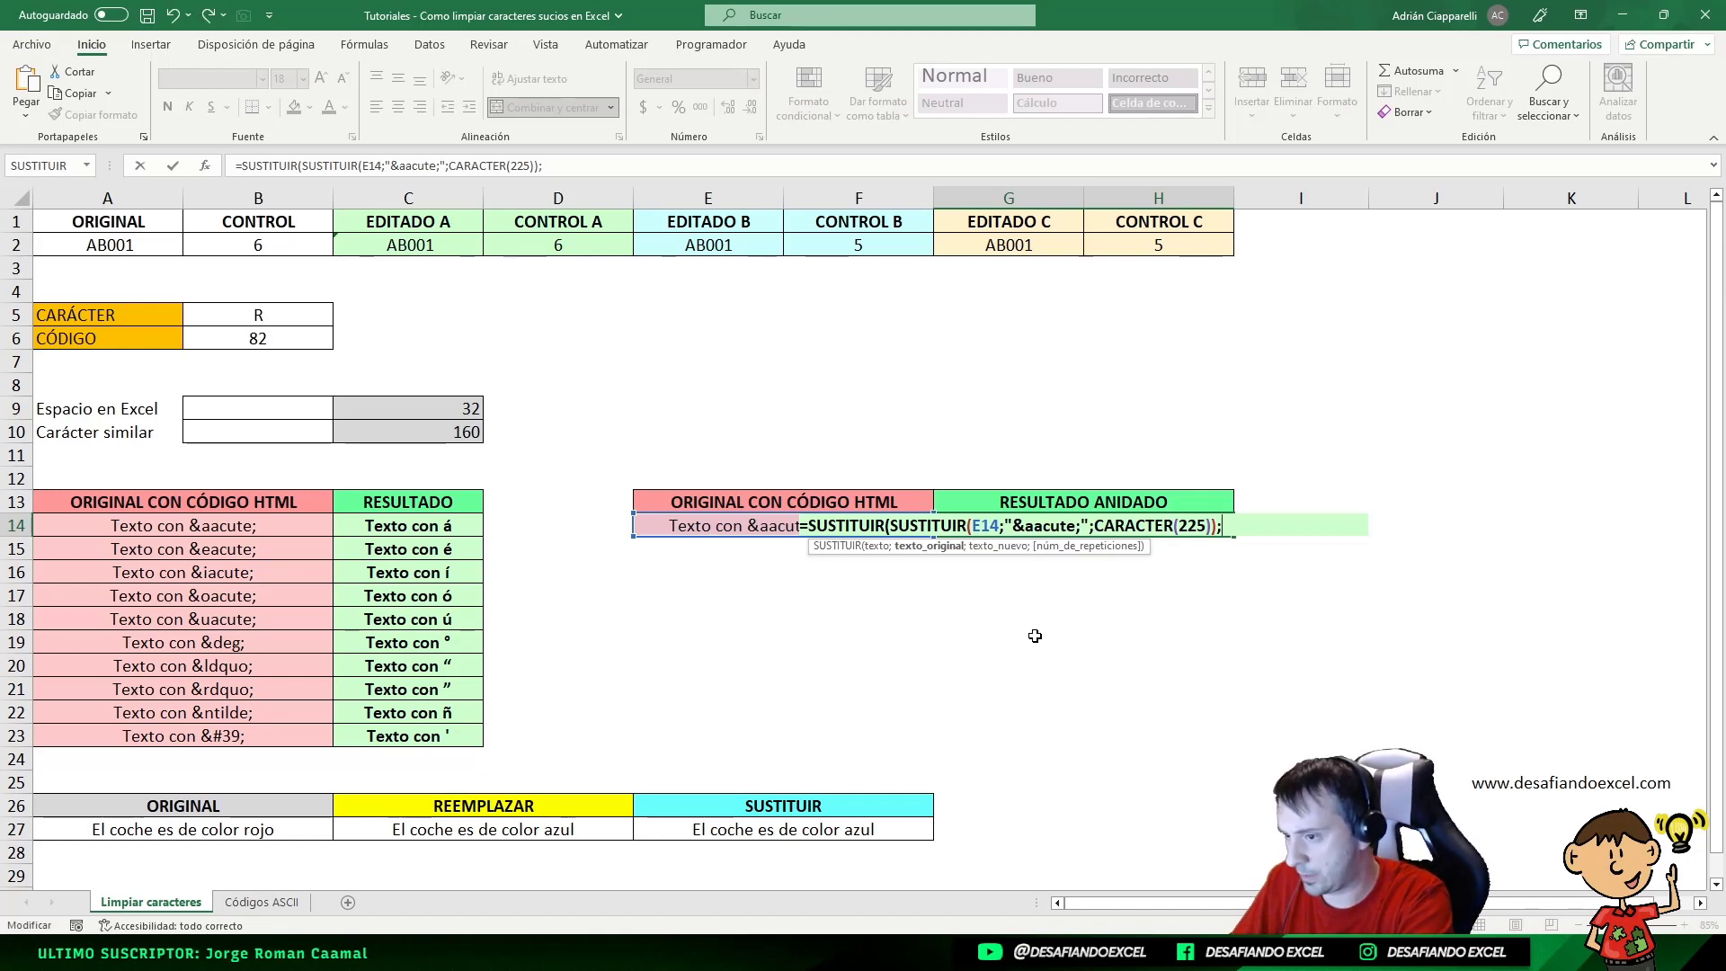
key("ctrl+v")
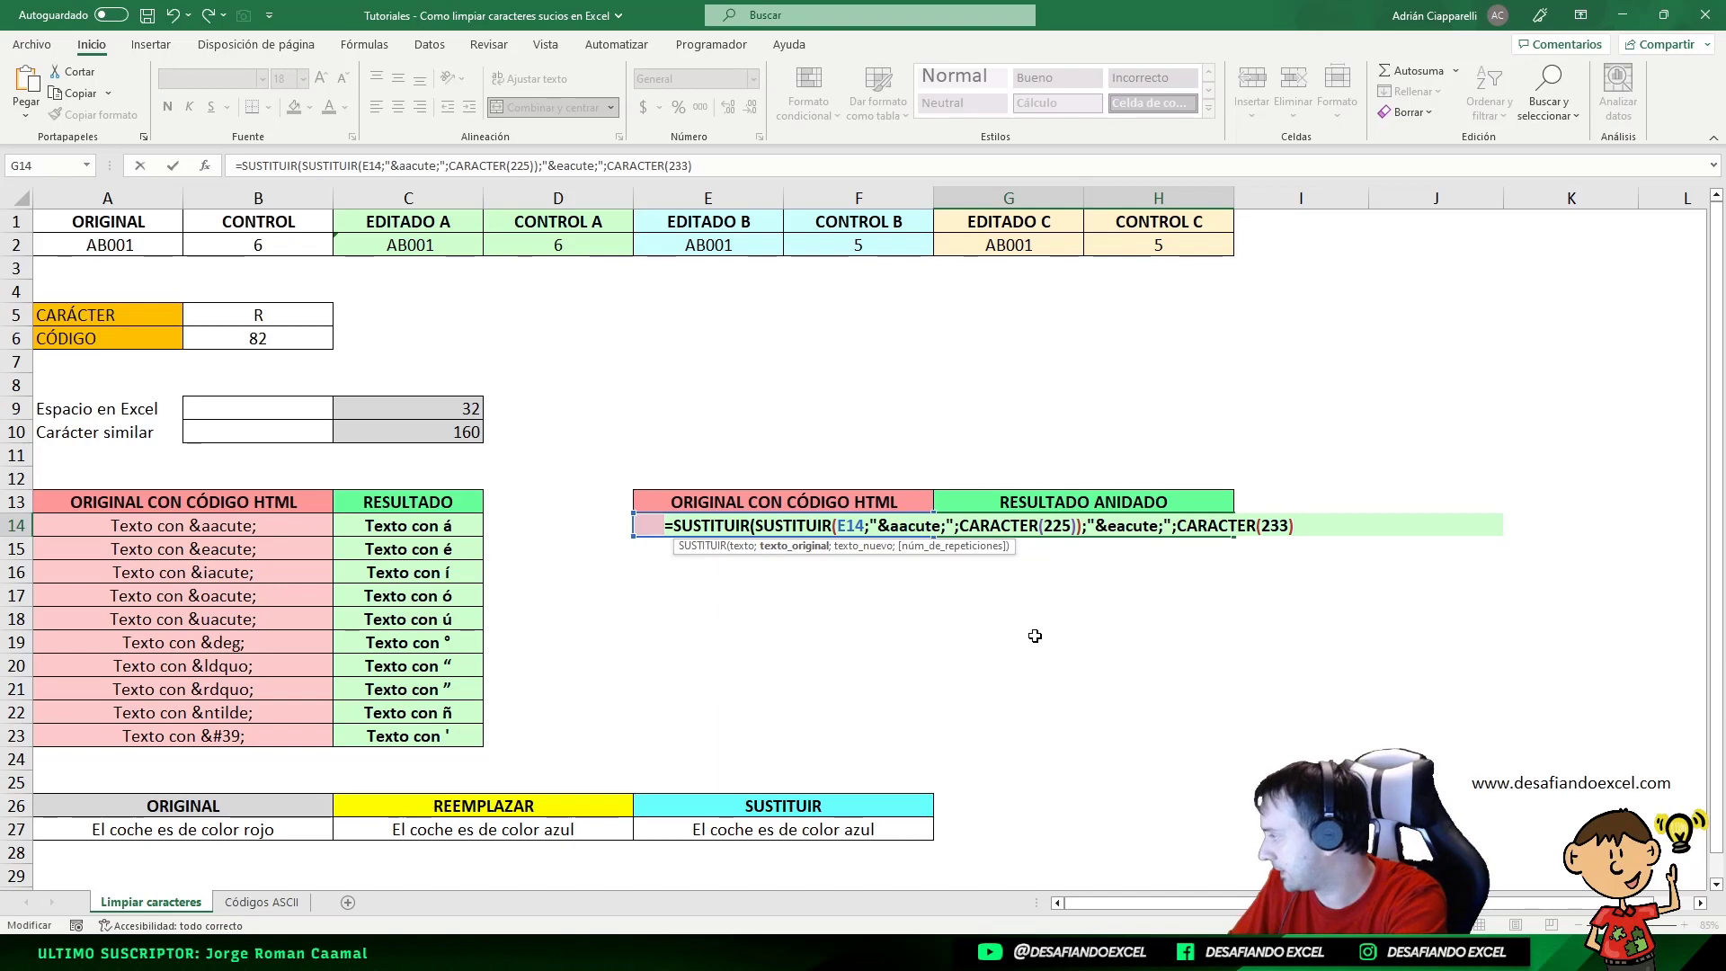
type(")")
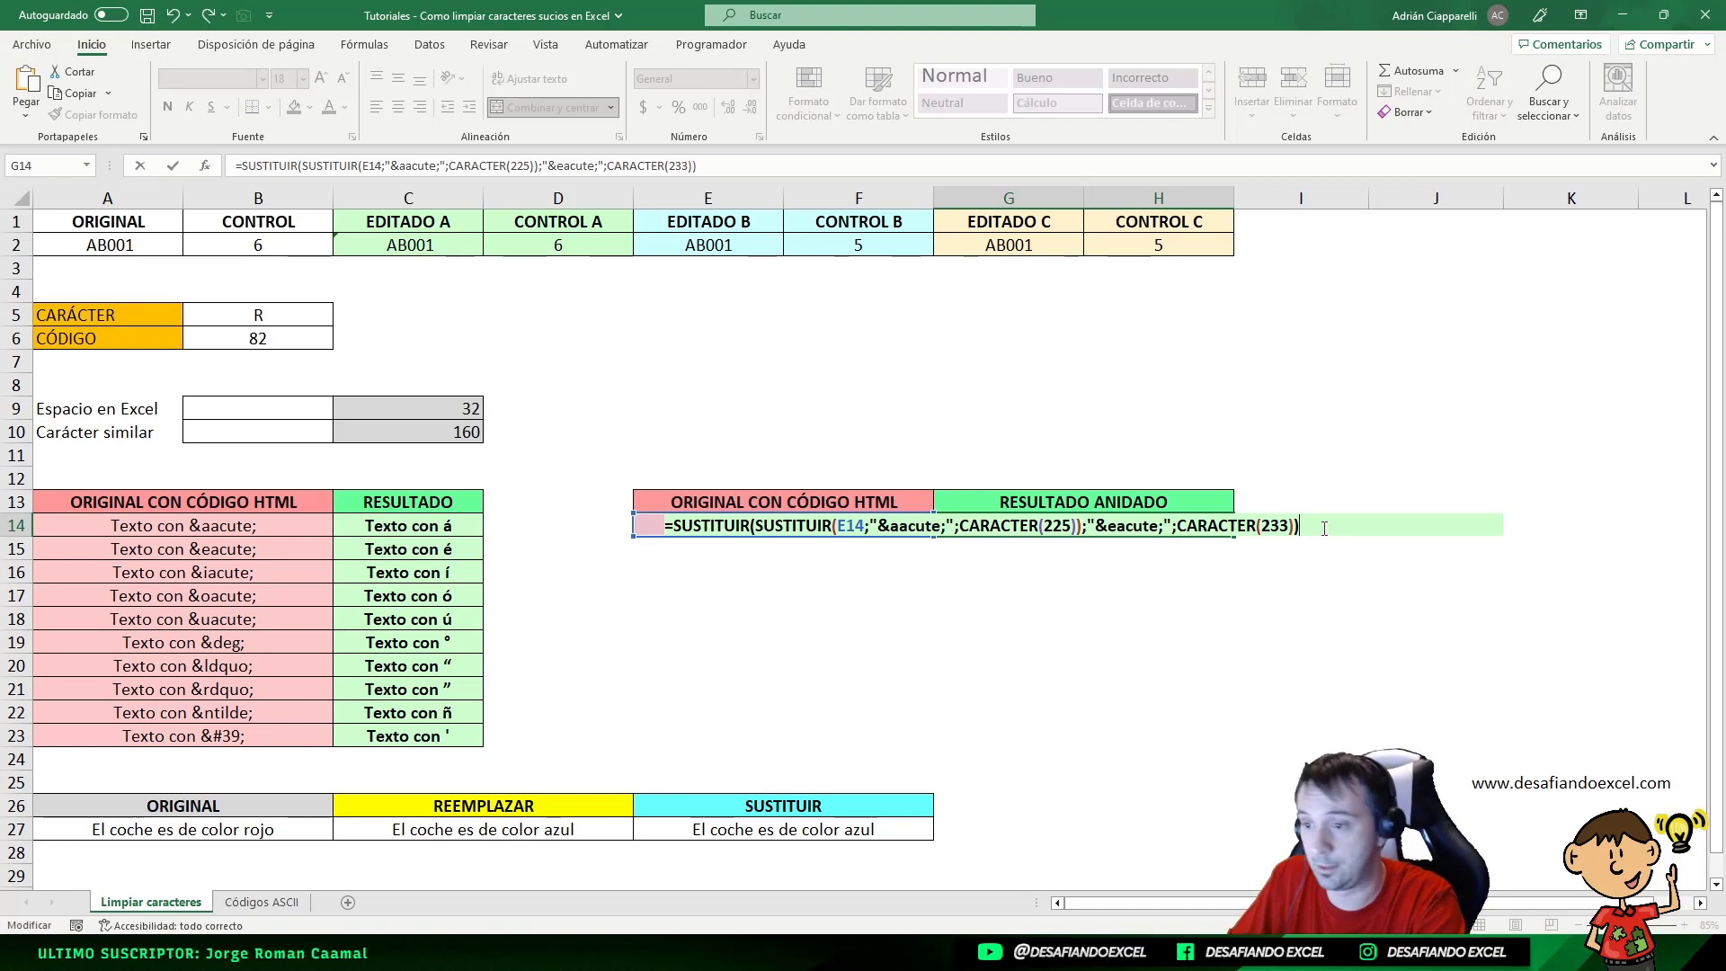
key("Return")
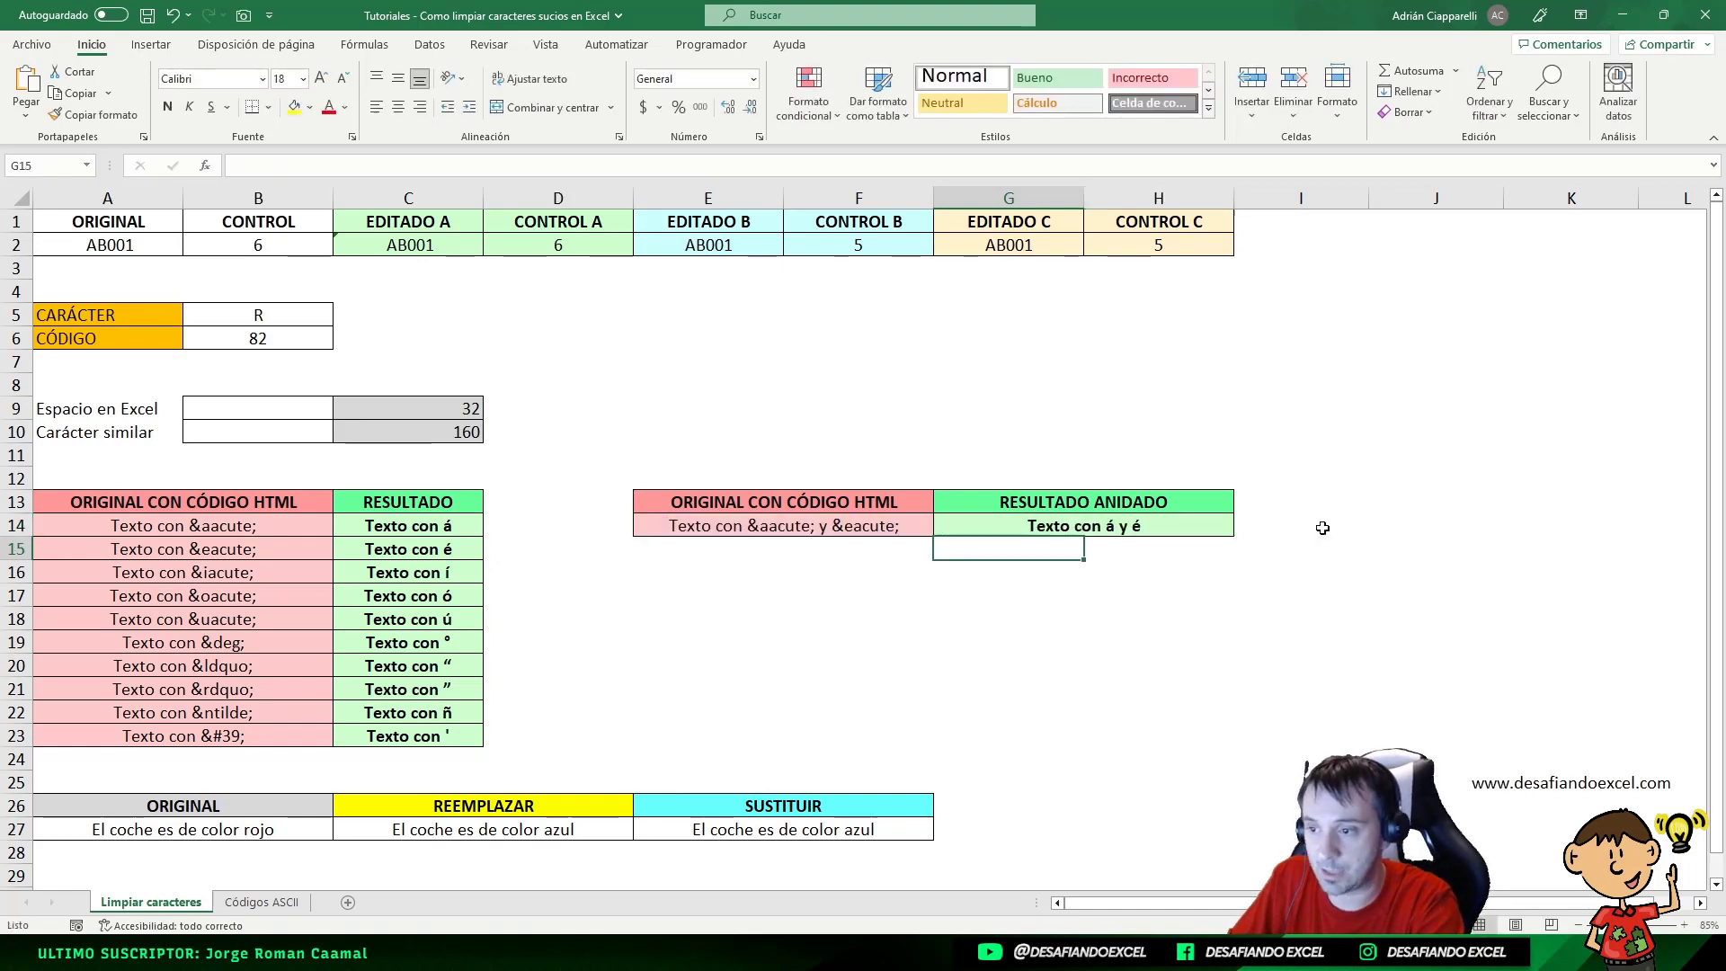
- Review the nested SUSTITUIR formula in G14 against C16's &iacute; formula, leaving both formulas as they are
left_click(1222, 524)
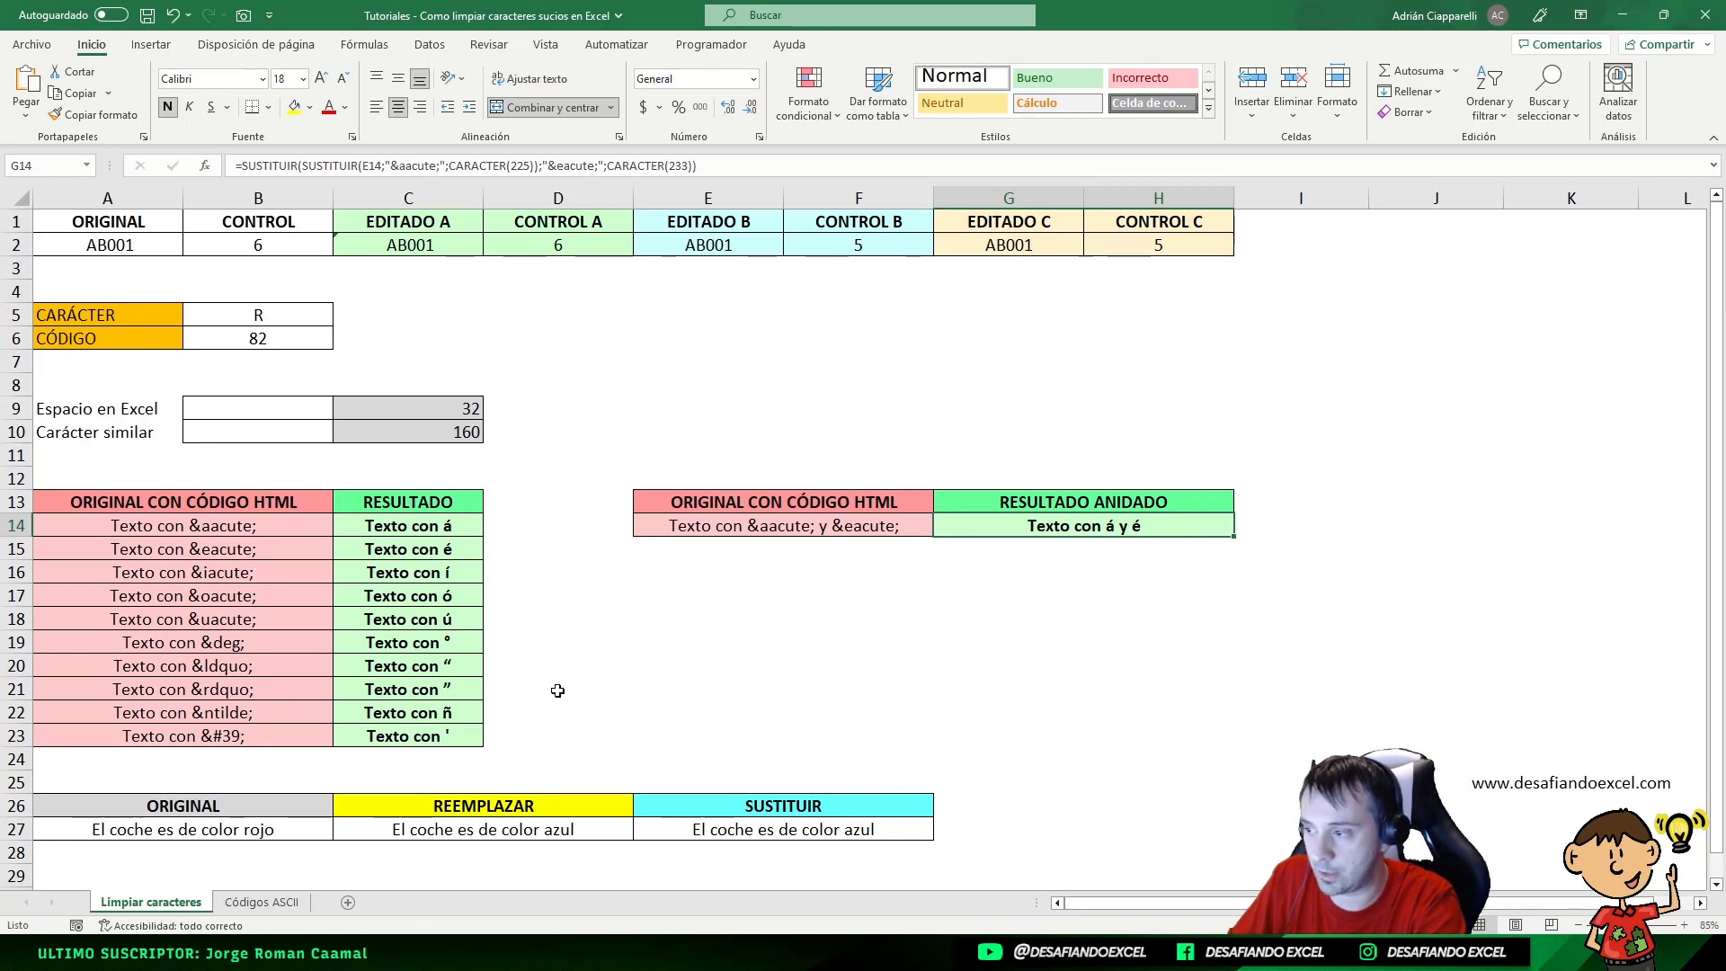
left_click(399, 572)
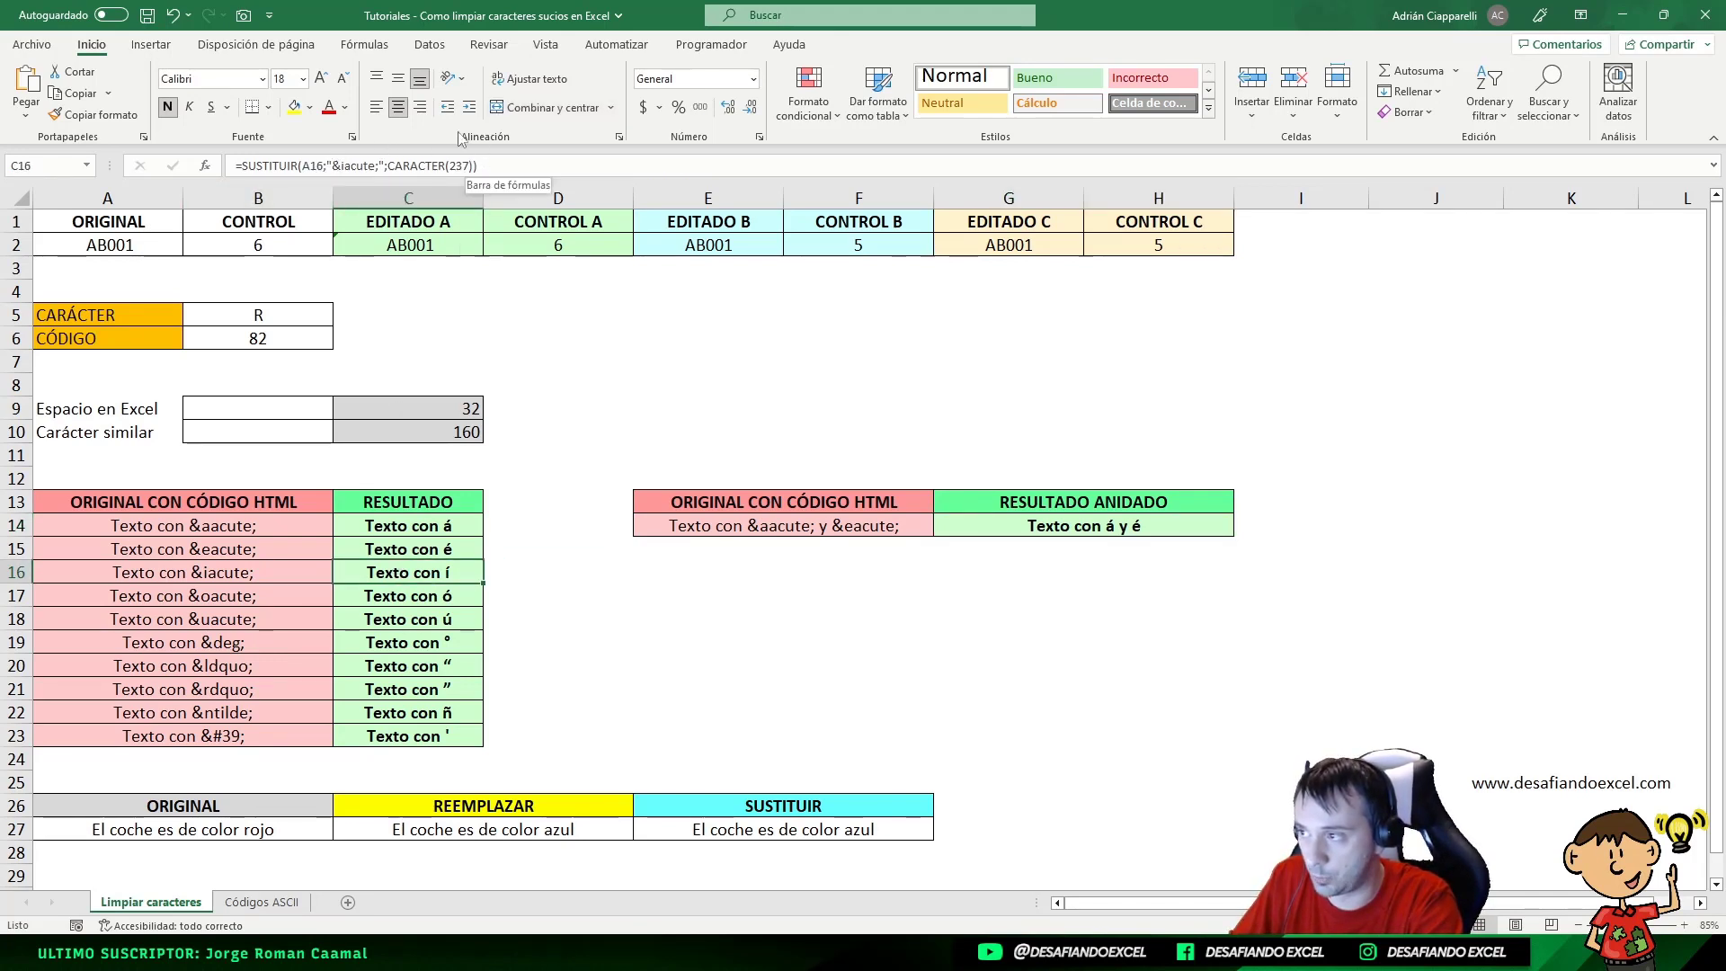
left_click(302, 166)
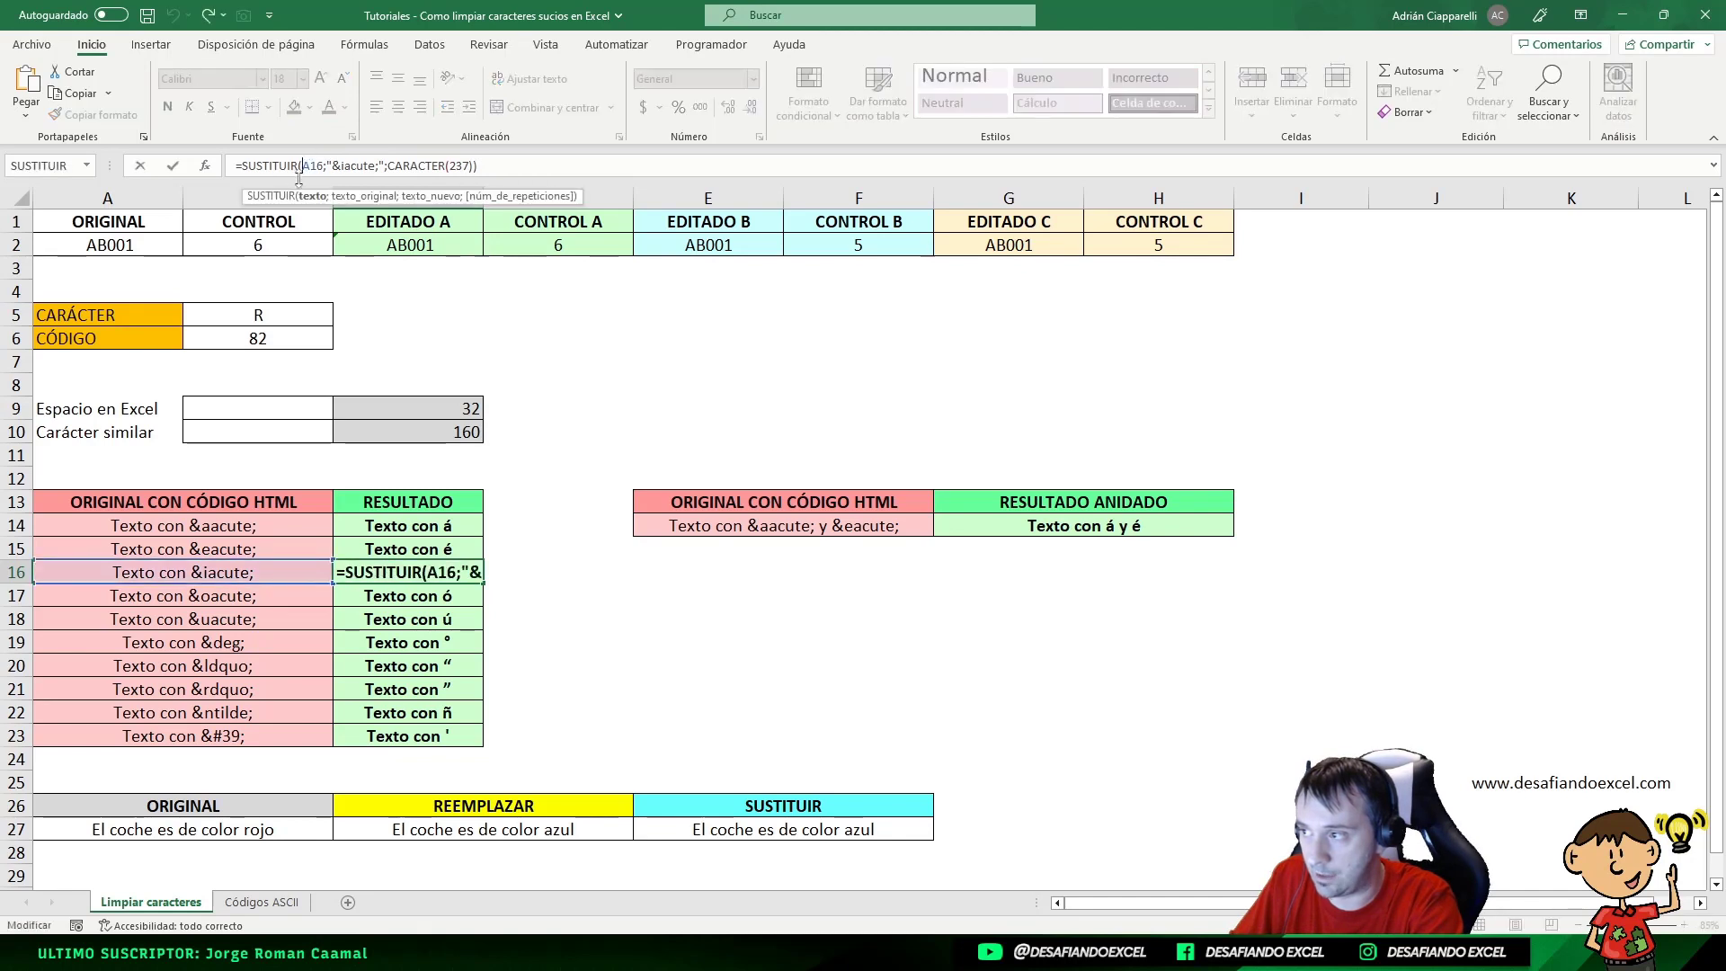
key("Escape")
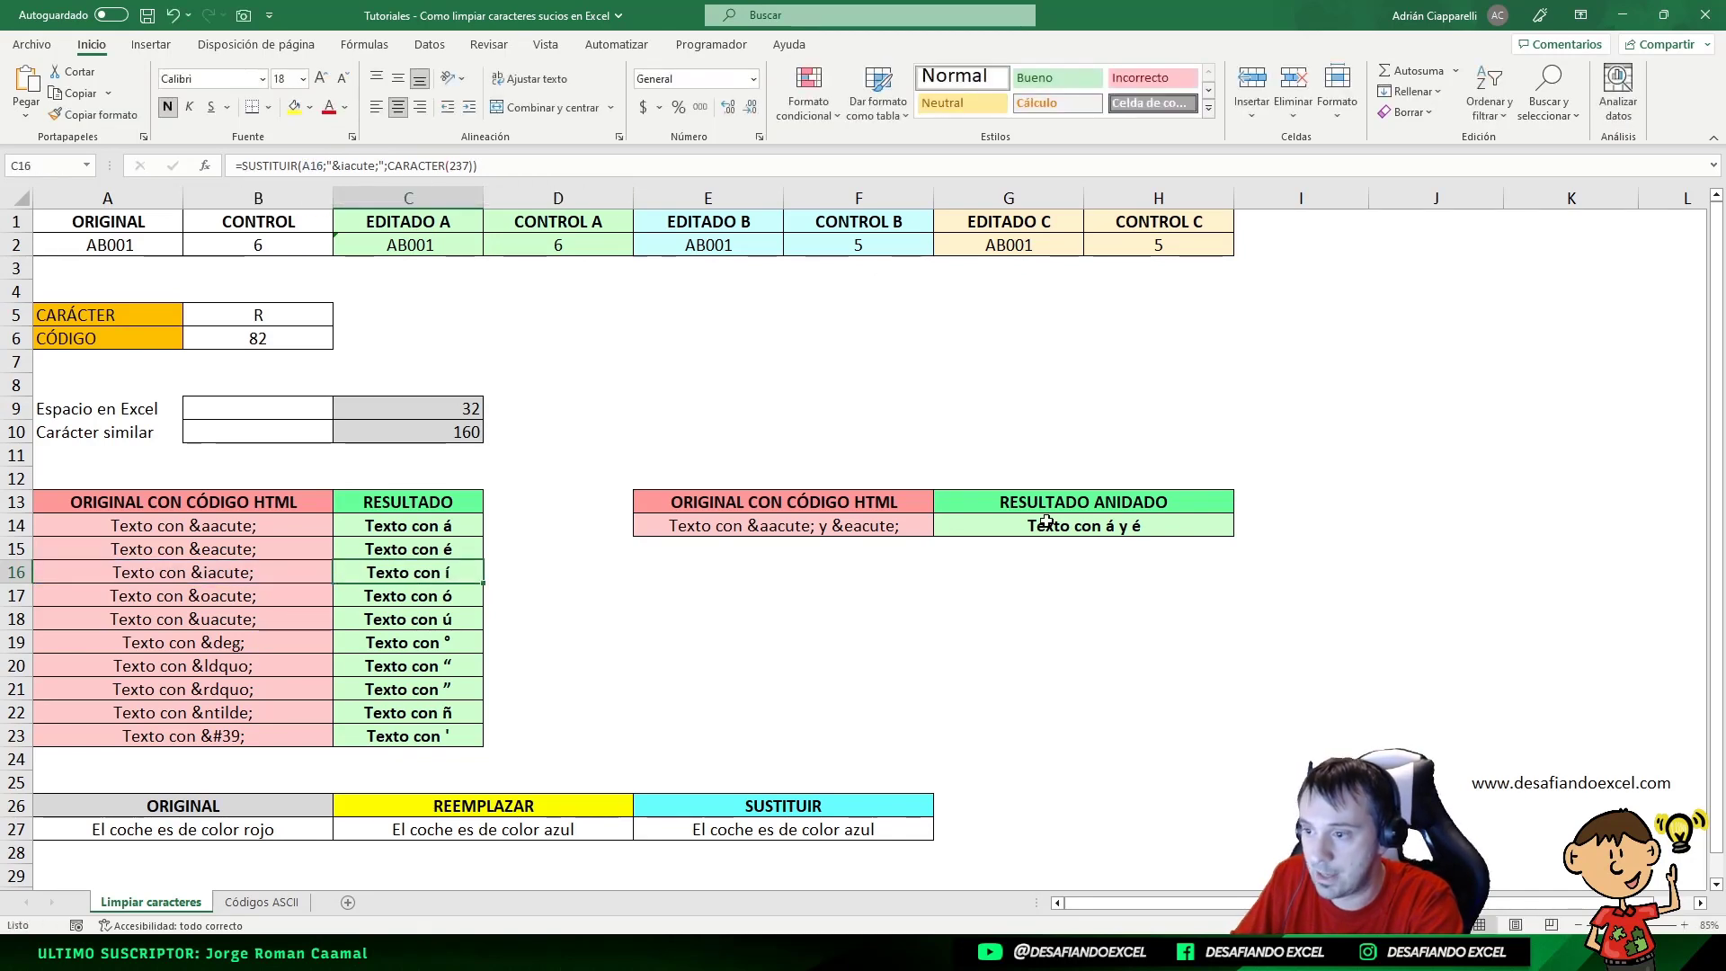
left_click(1040, 526)
double_click(1041, 526)
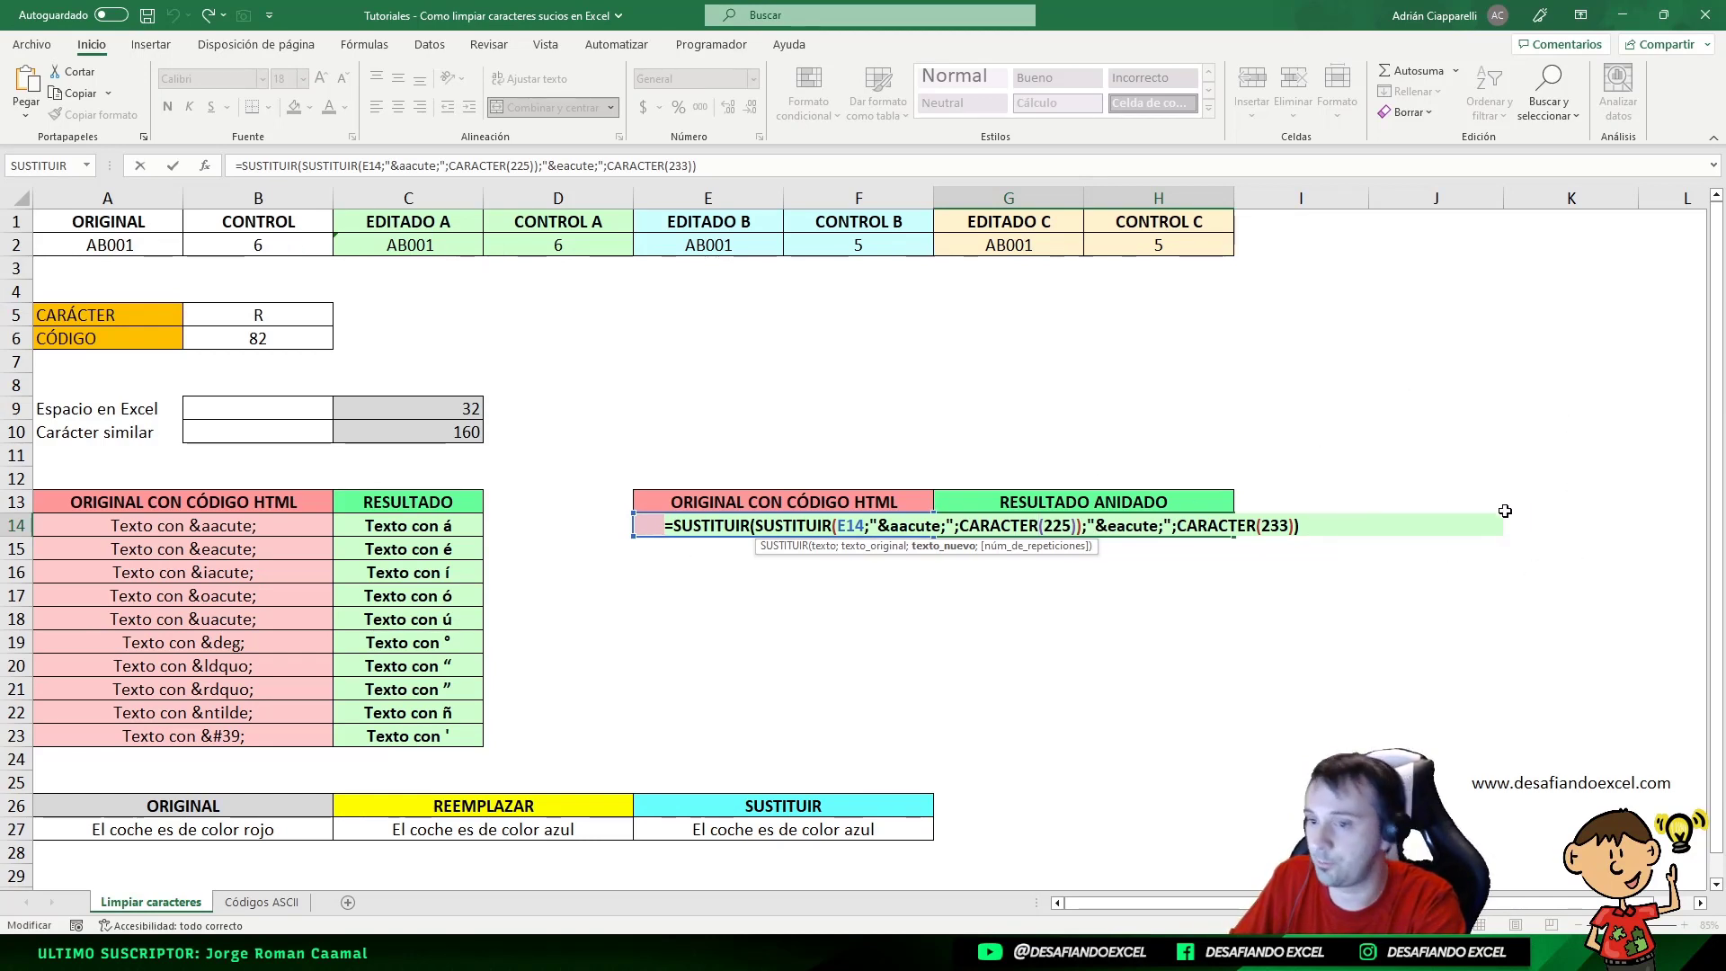
key("ctrl+Return")
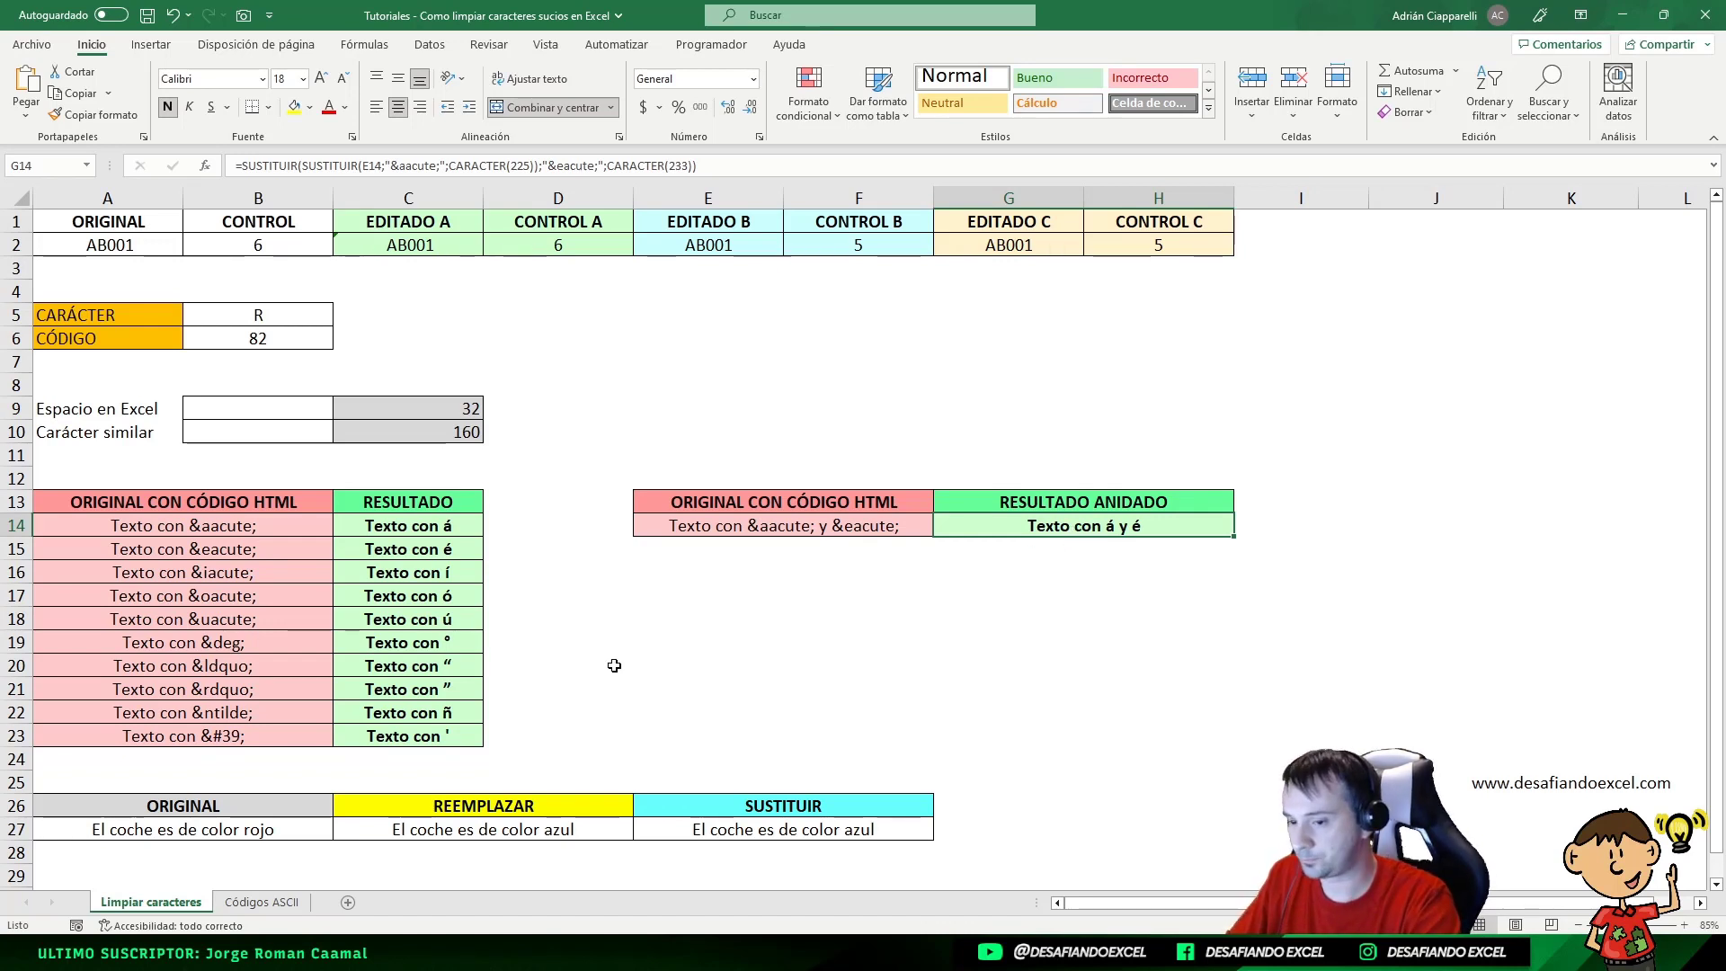
- Review the SUSTITUIR formula in E2 and the REEMPLAZAR and SUSTITUIR headings of the comparison table in row 26
left_click(687, 249)
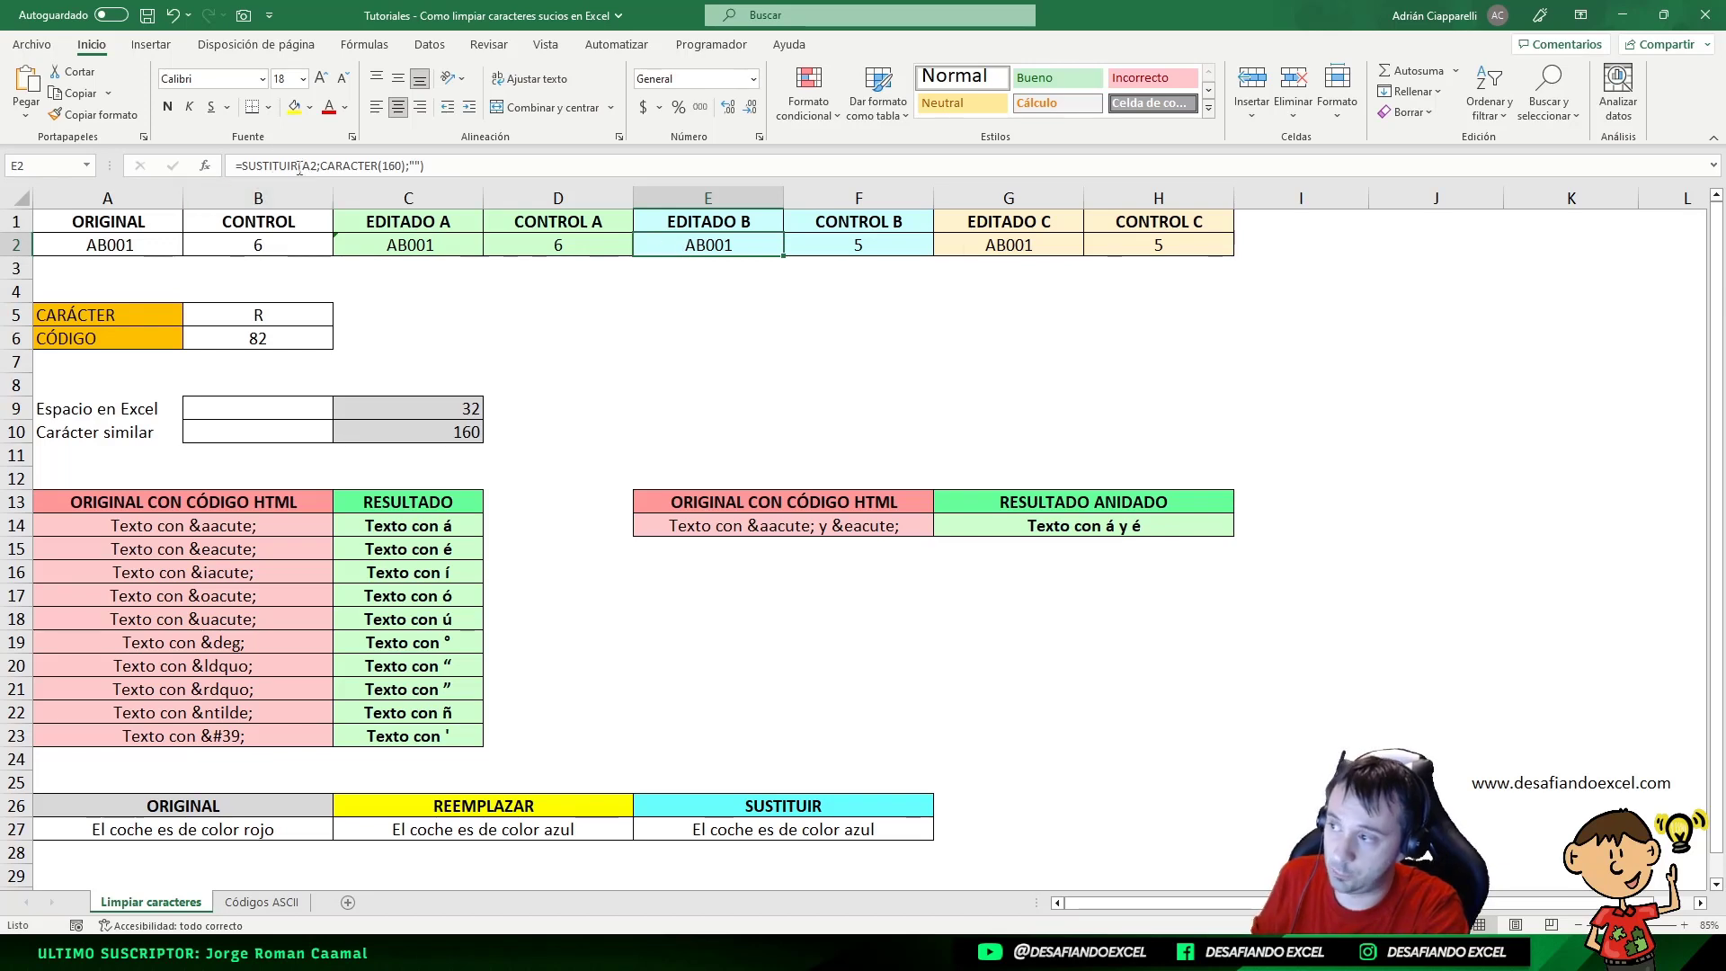
left_click(526, 805)
left_click(725, 806)
left_click(508, 804)
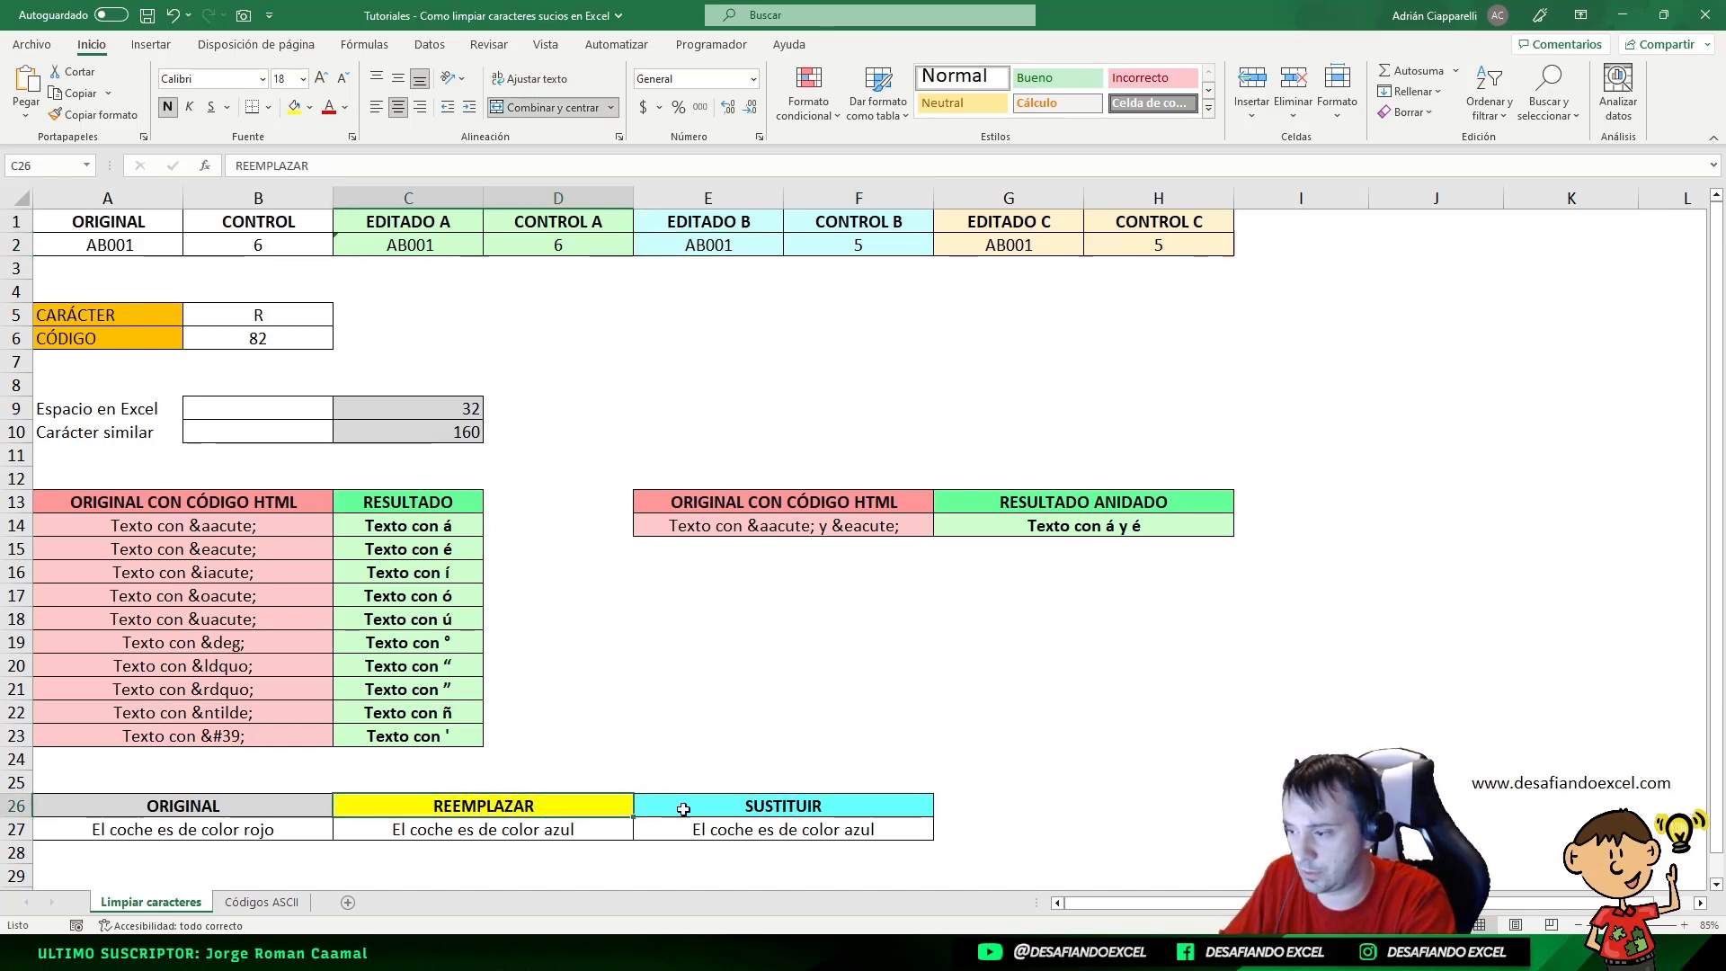
left_click(733, 805)
left_click(509, 800)
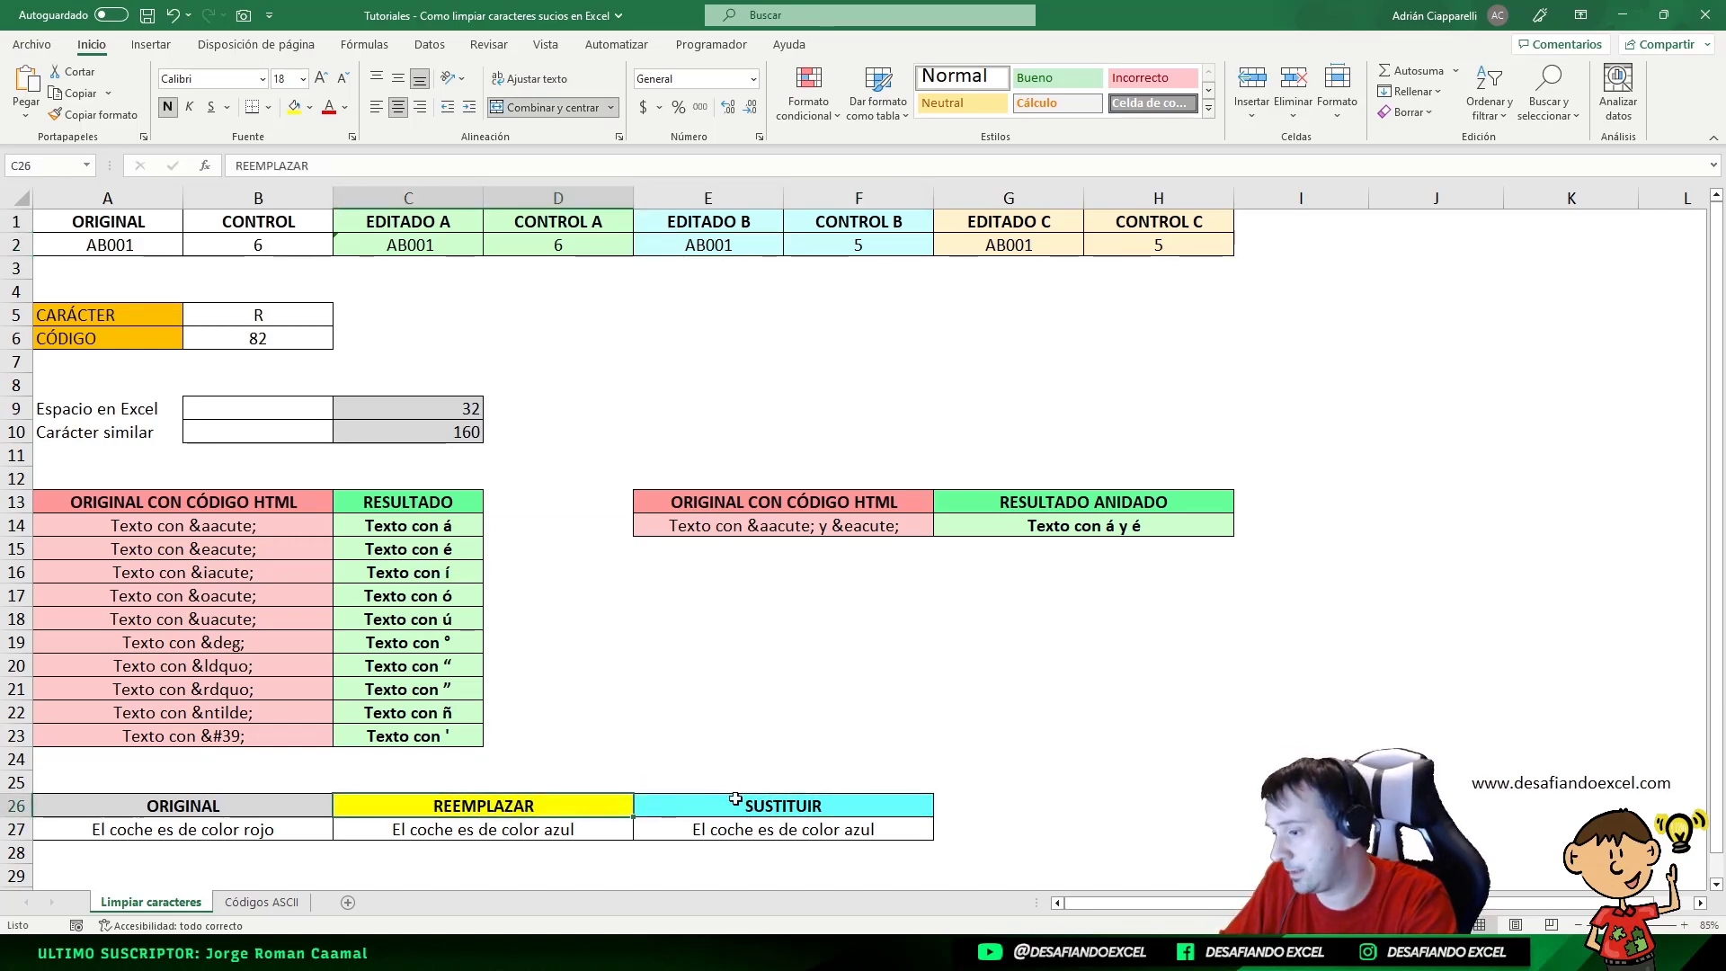
left_click(734, 800)
left_click(529, 804)
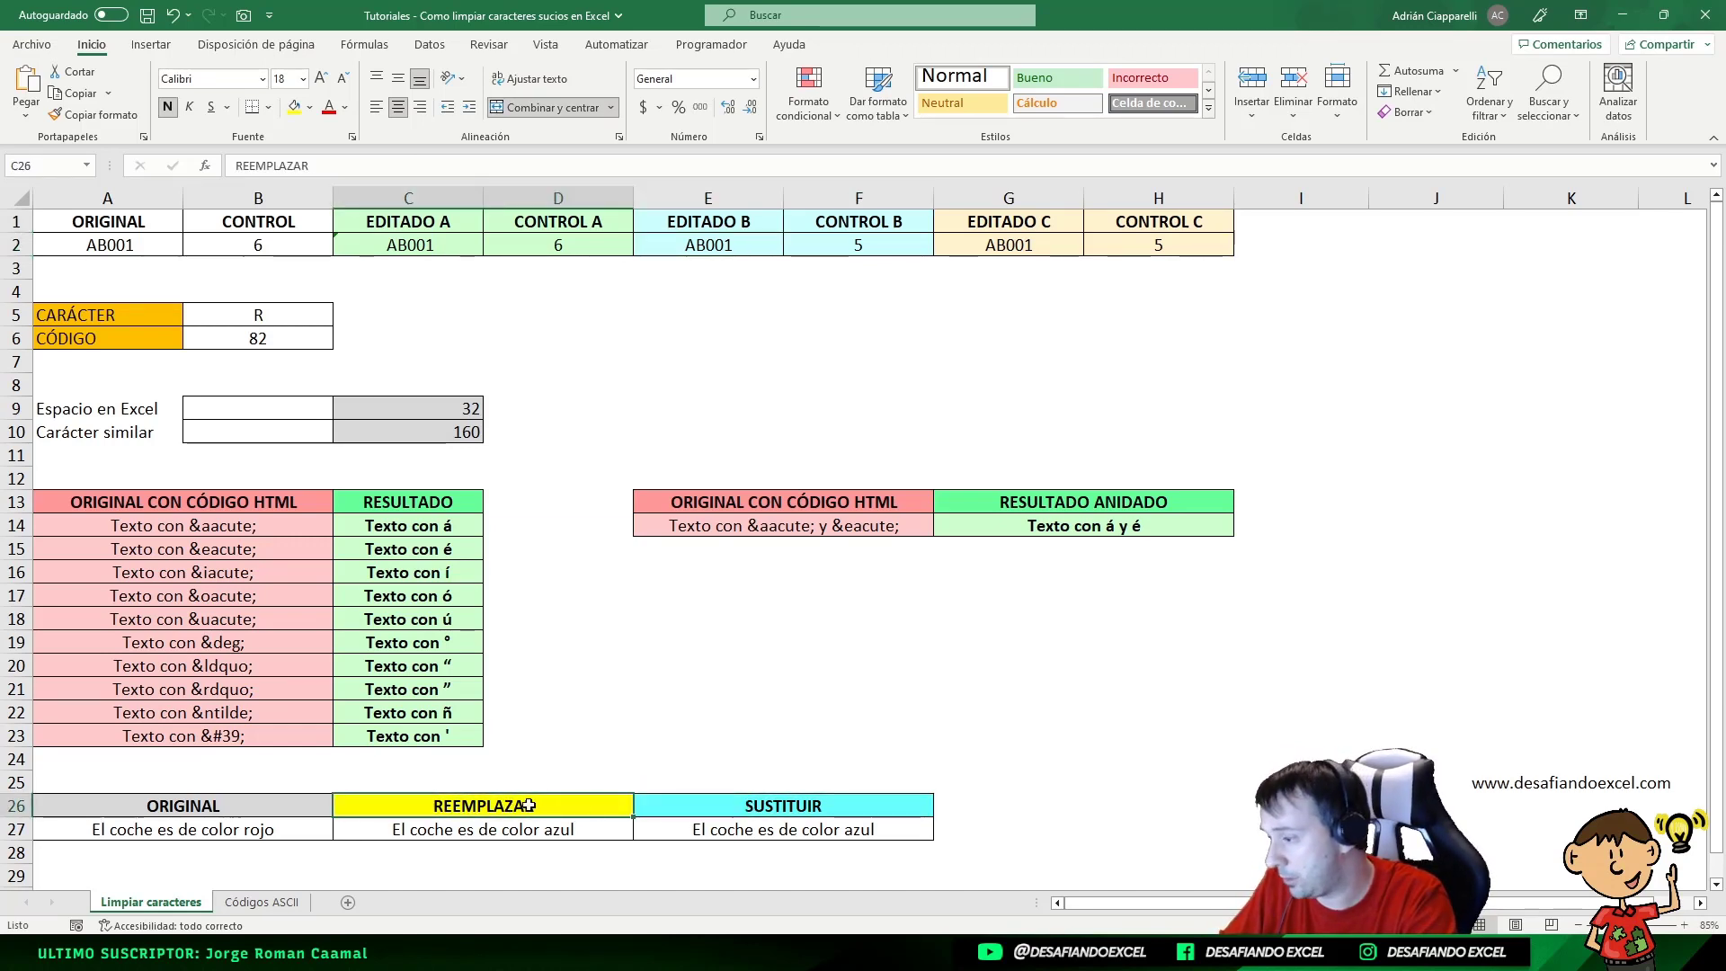
left_click(726, 805)
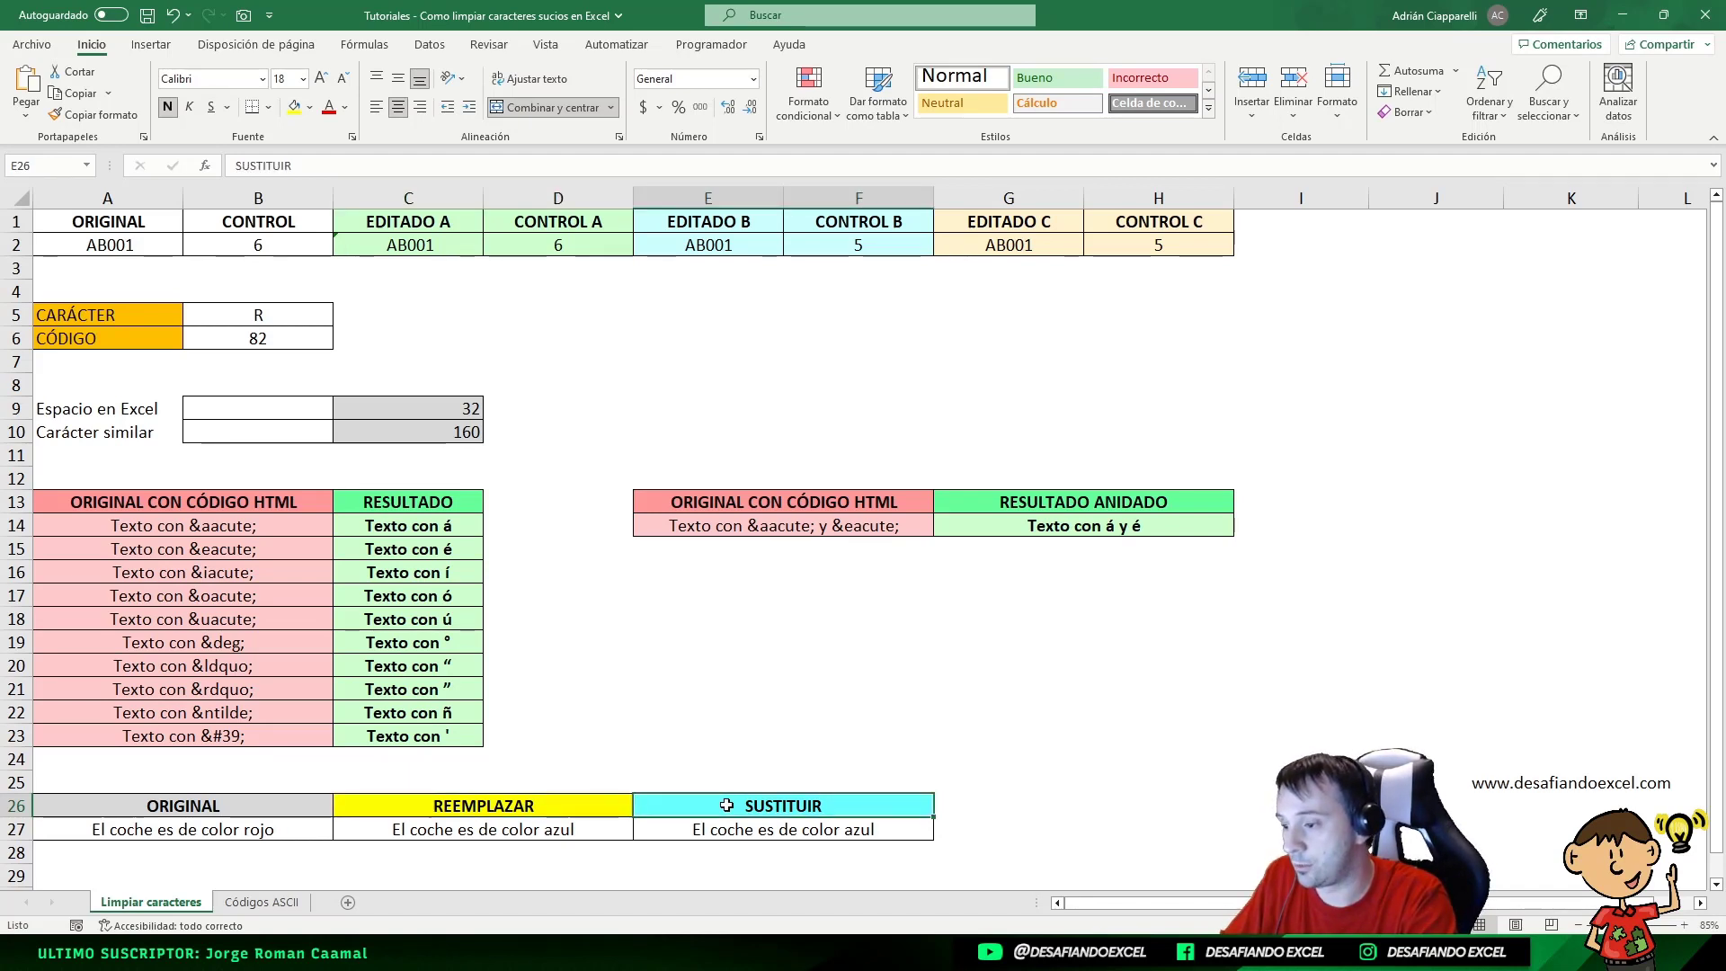
left_click(509, 809)
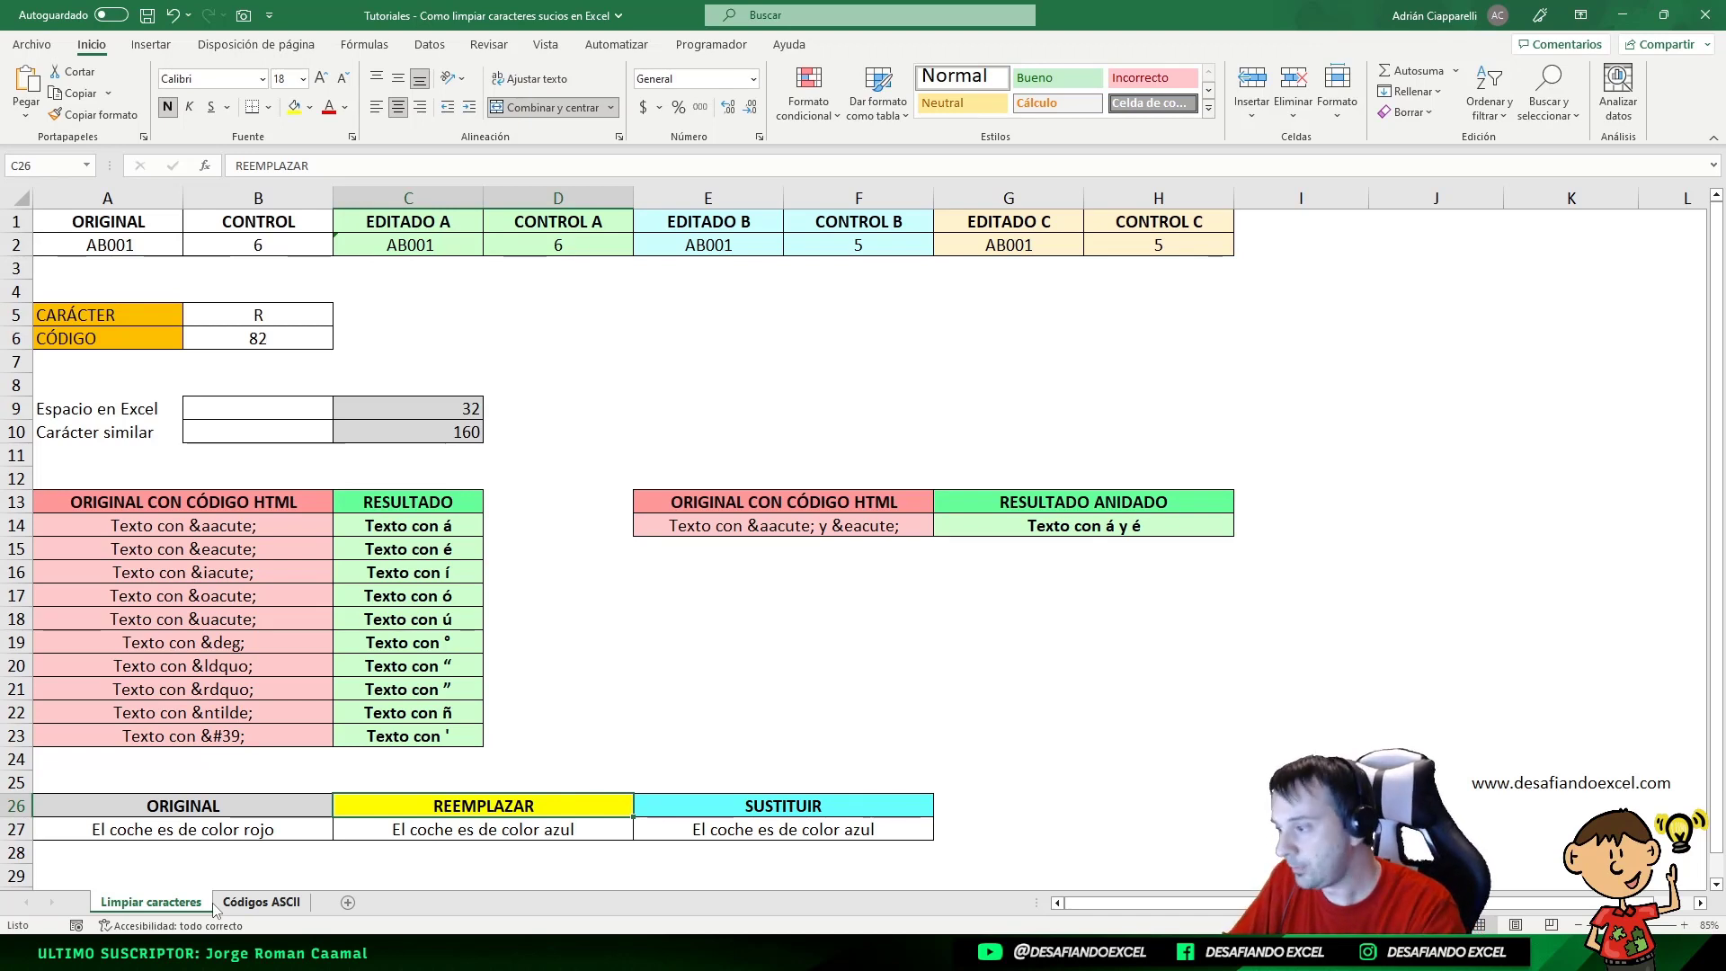
- Examine the original text in A27 and each argument of the REEMPLAZAR formula in C27: original text, start position, character count and new text
left_click(192, 835)
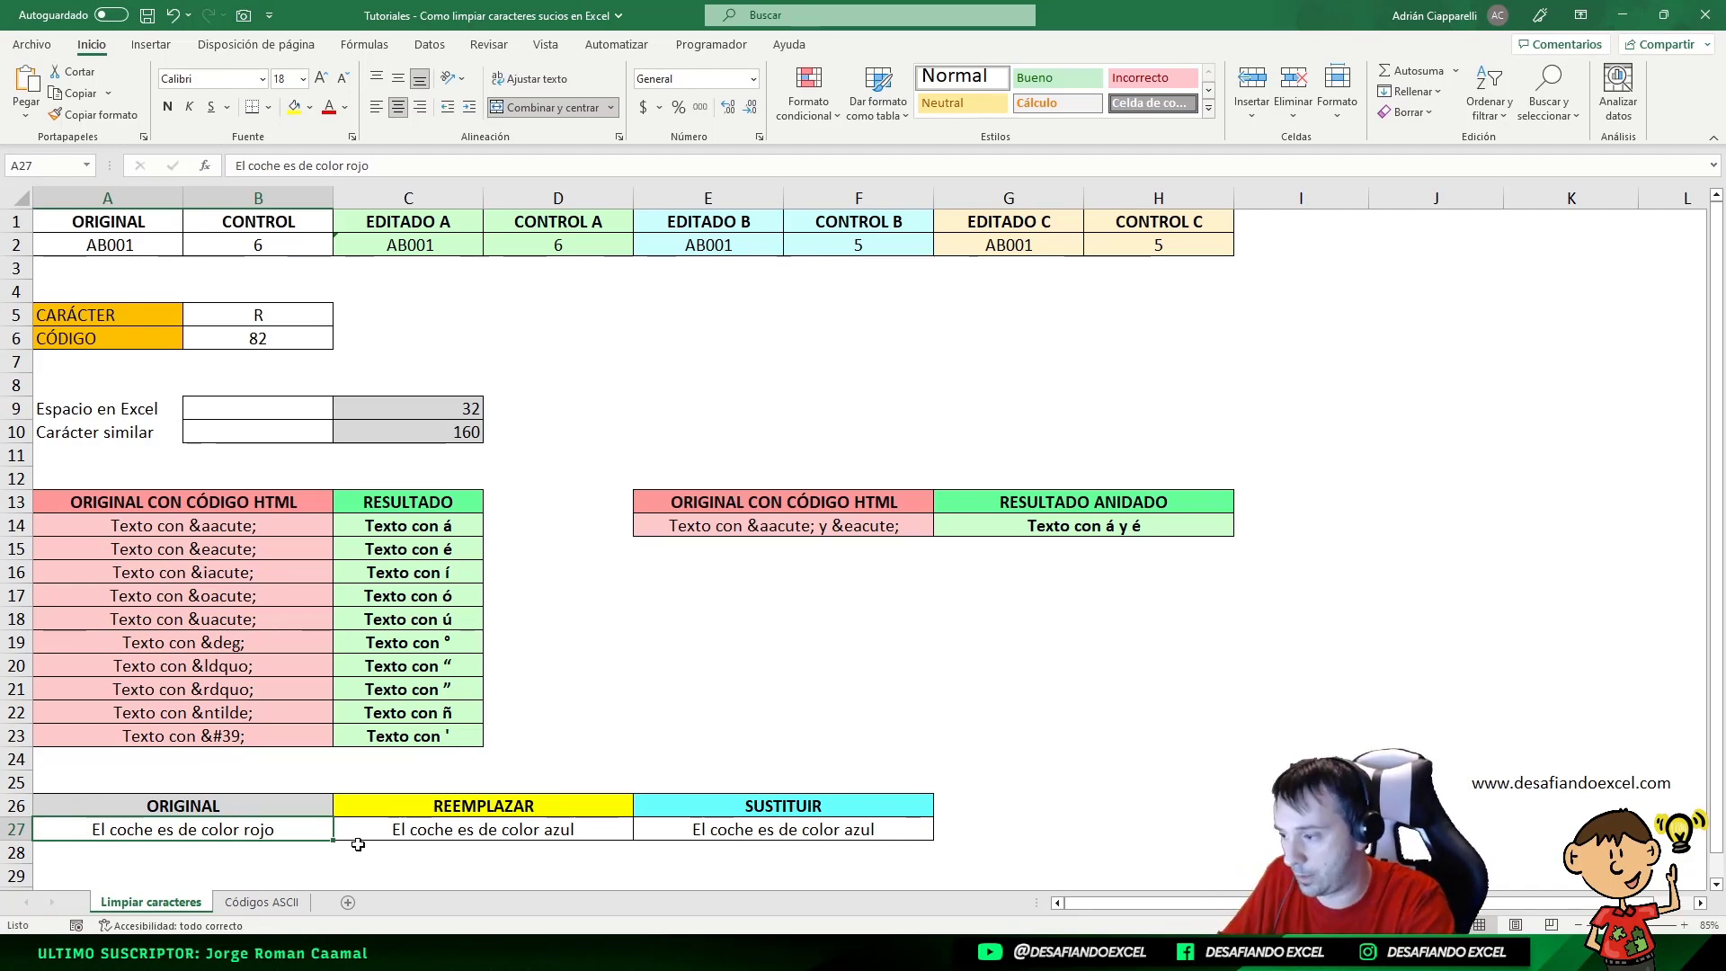
left_click(487, 833)
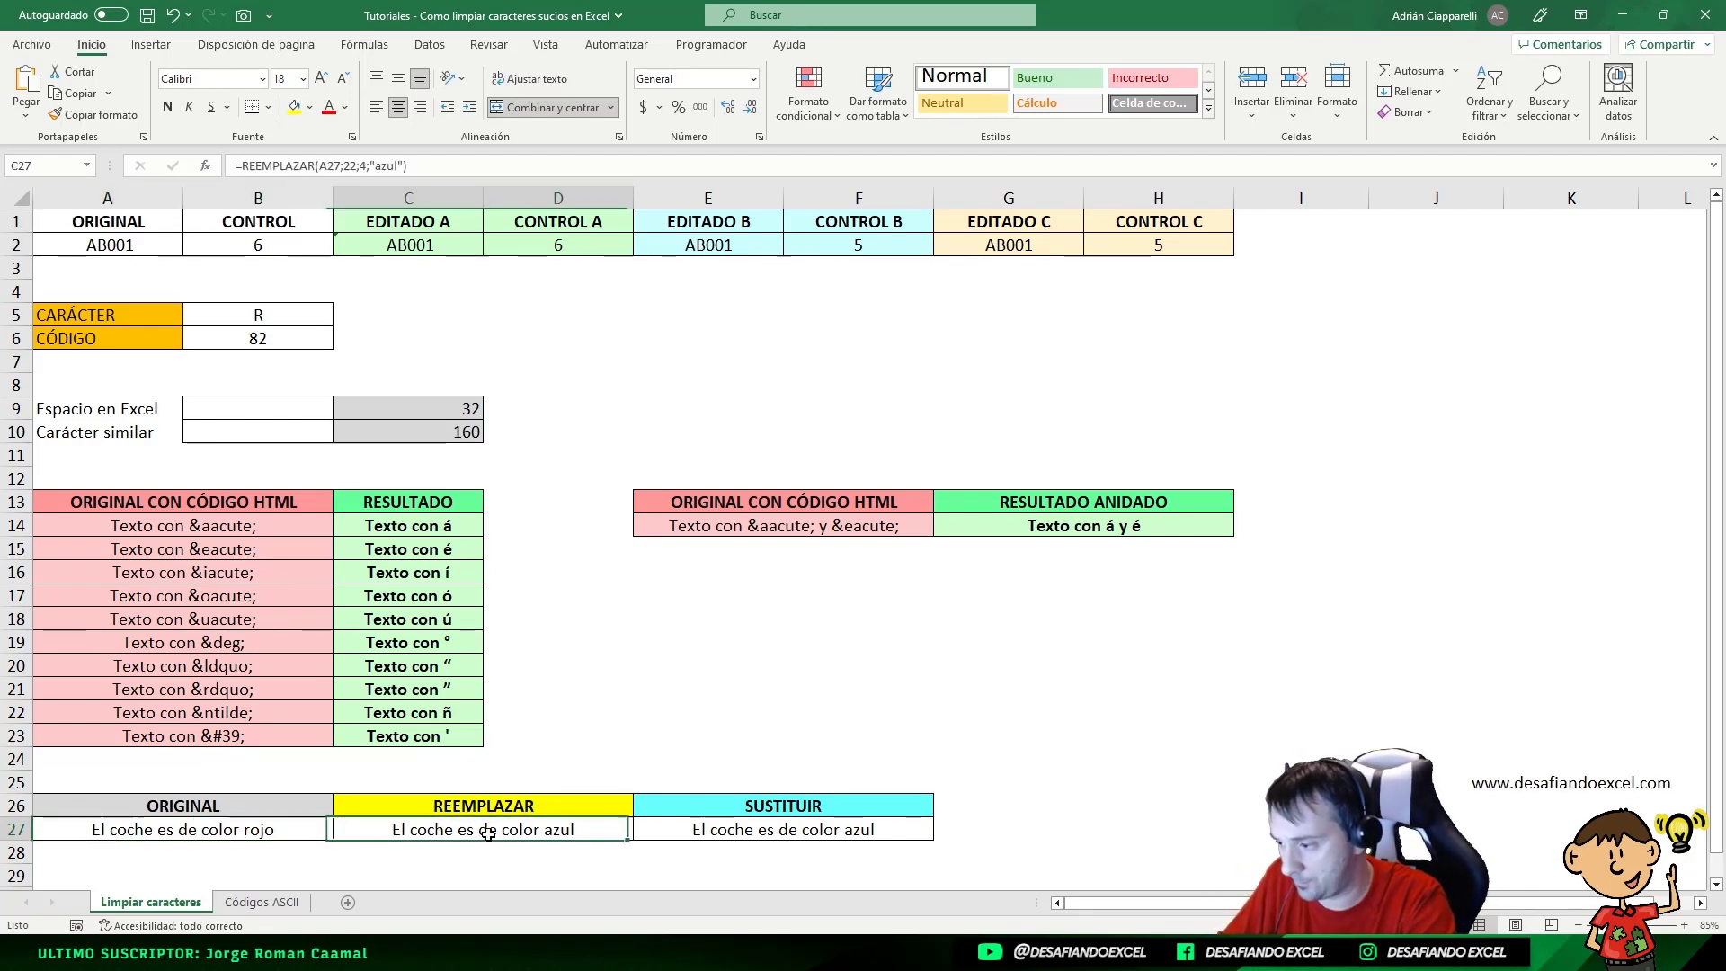
double_click(487, 833)
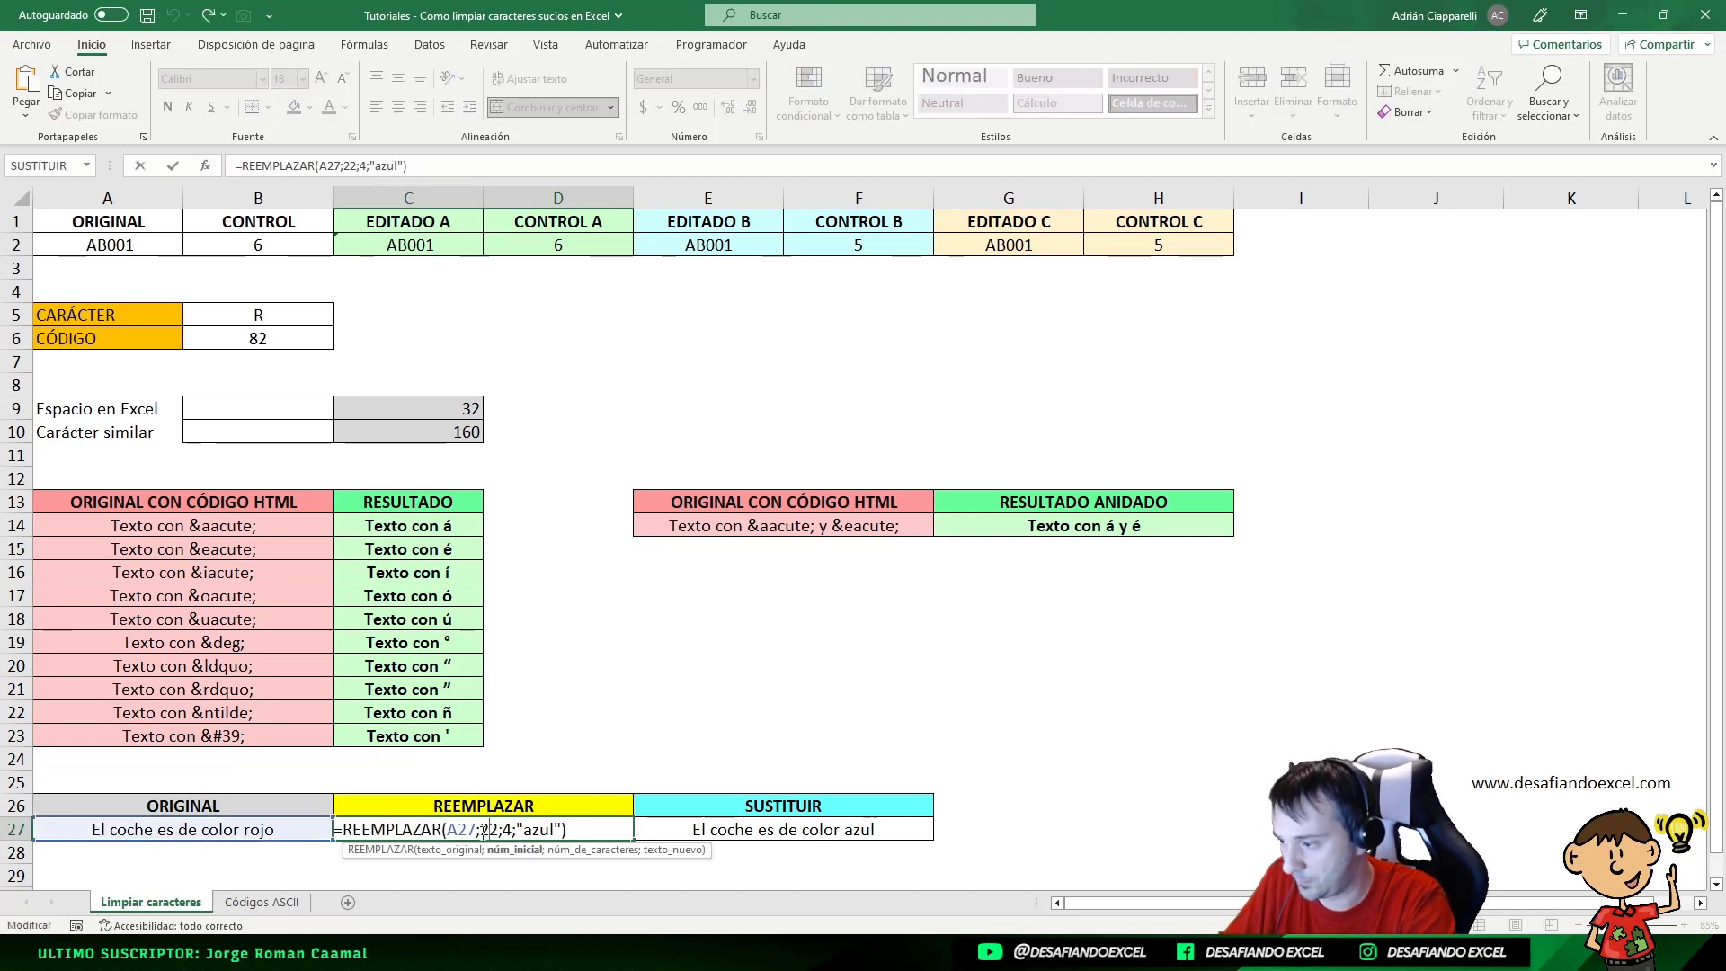
left_click(462, 828)
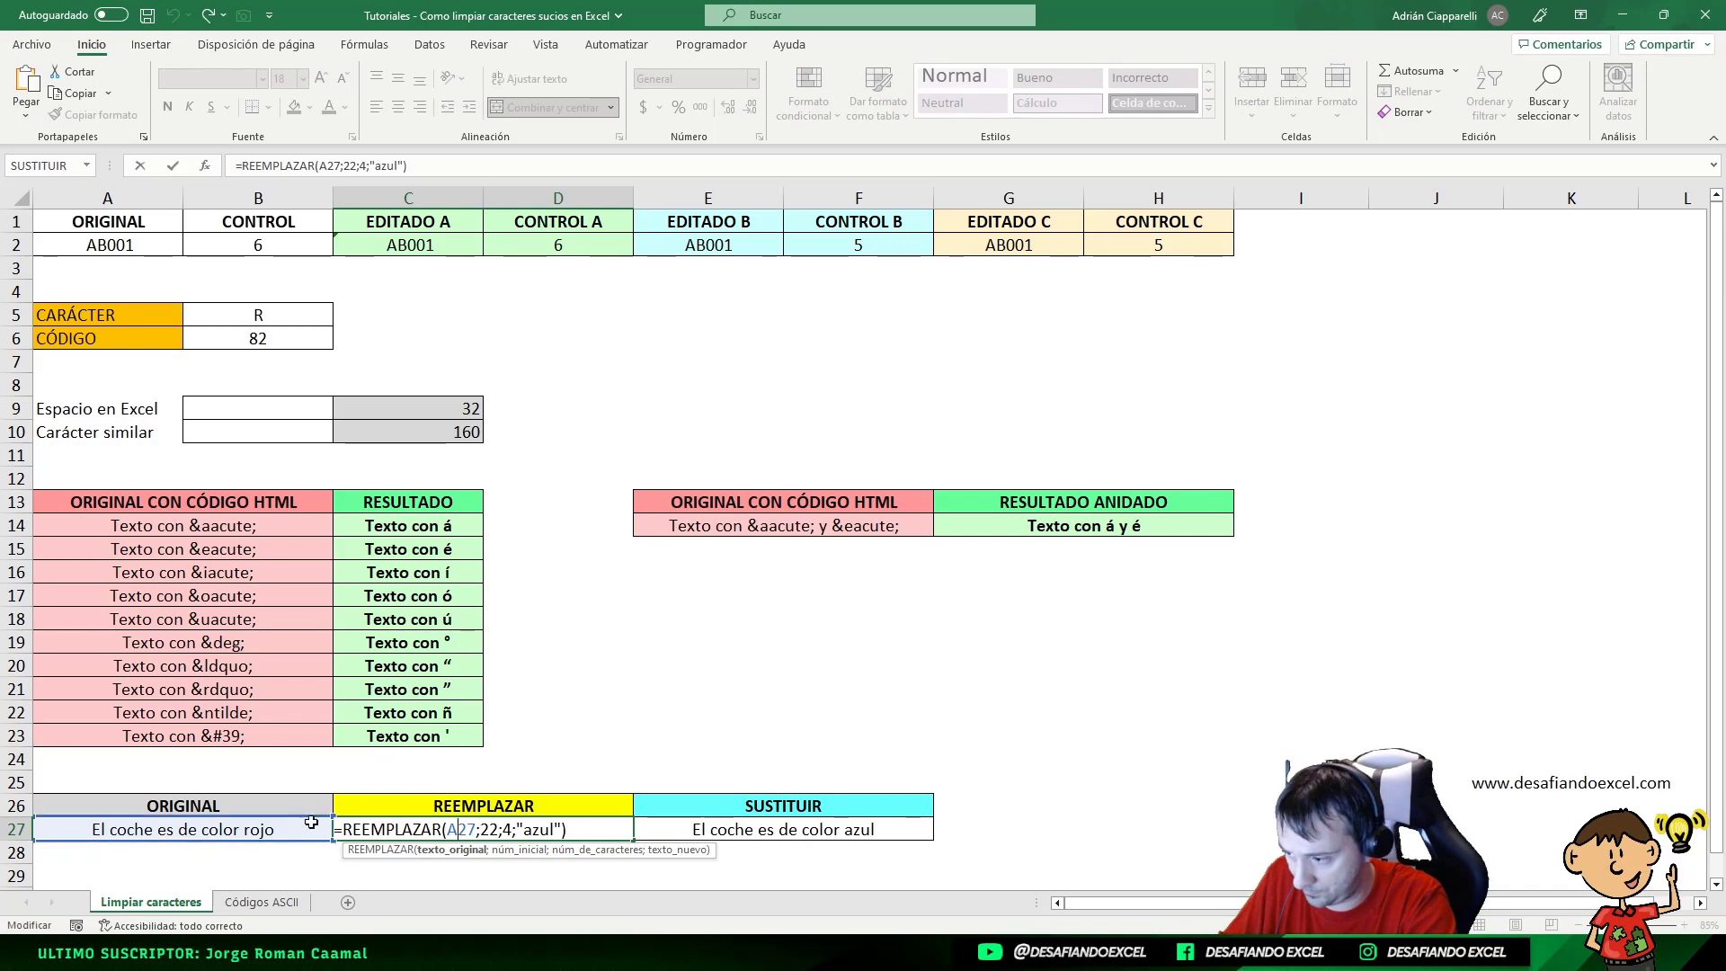
left_click(487, 828)
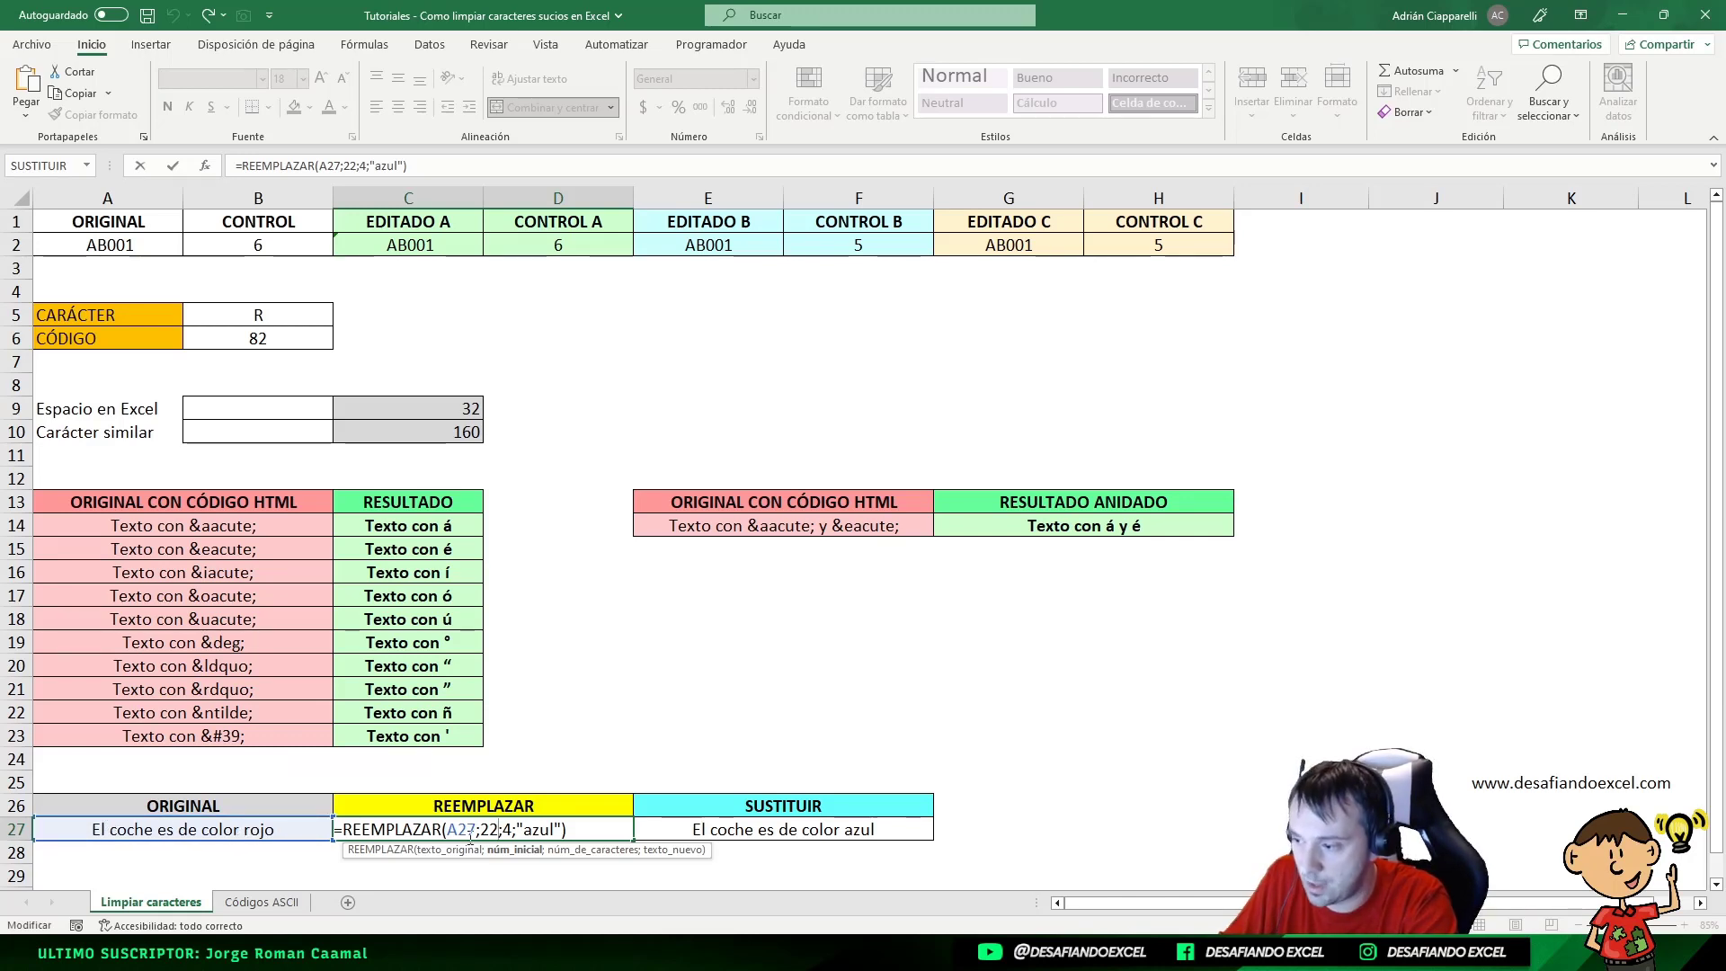
left_click(506, 829)
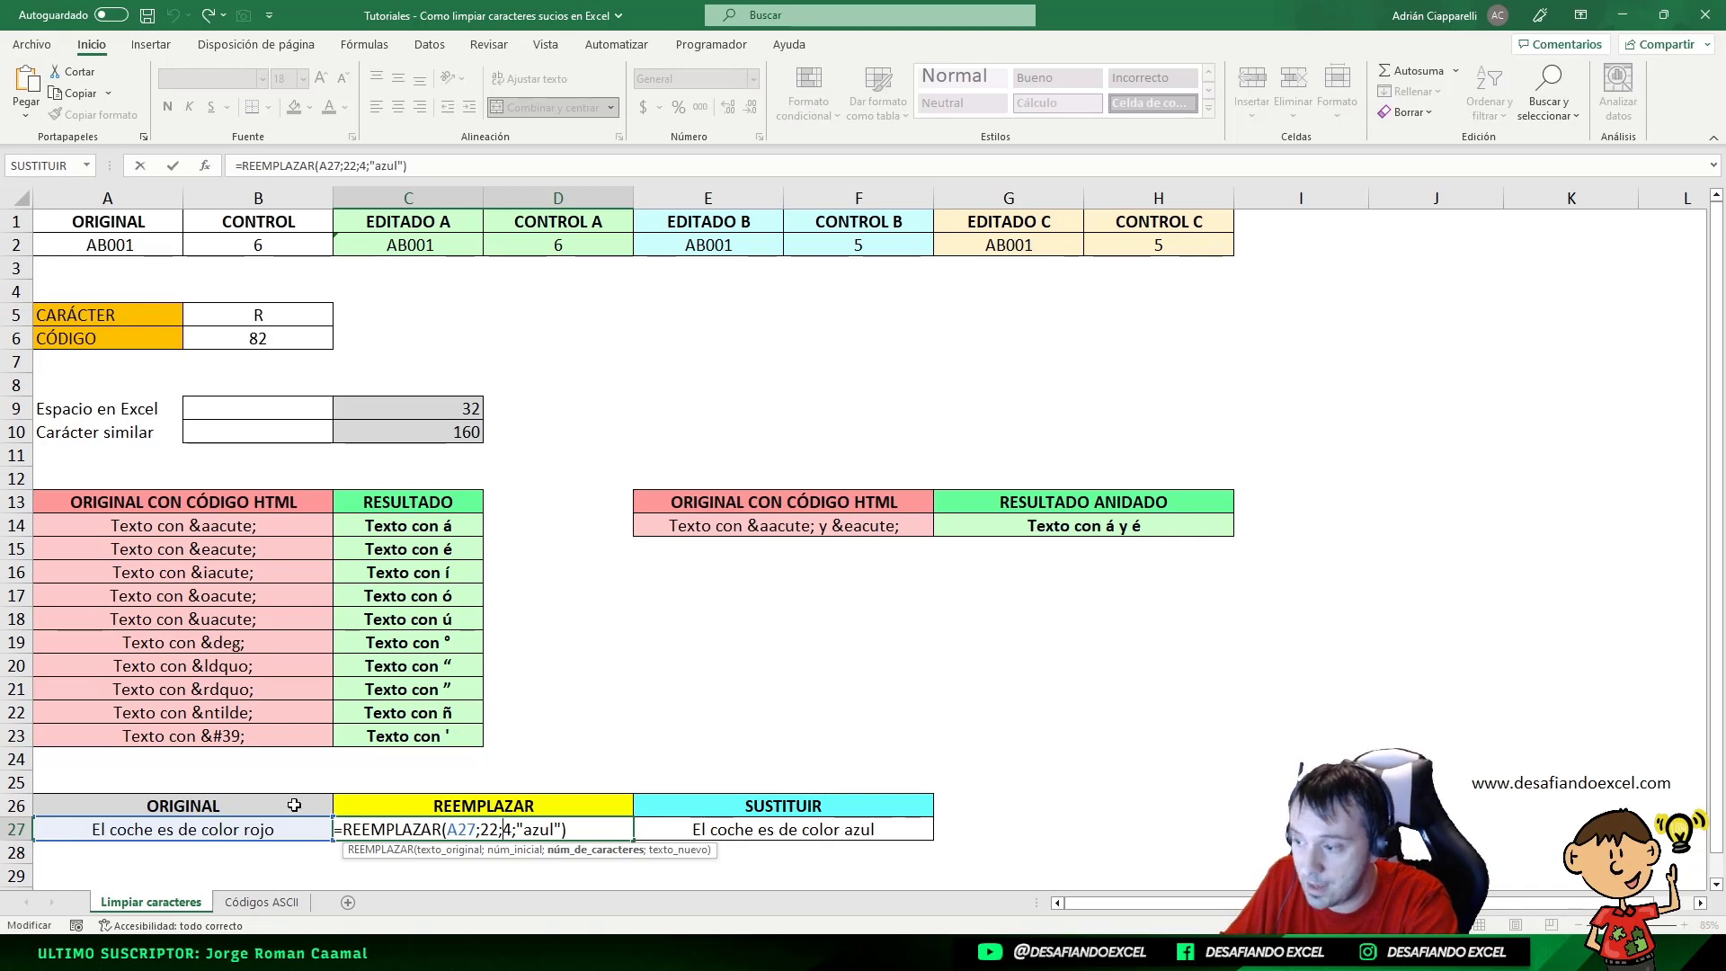
left_click(530, 825)
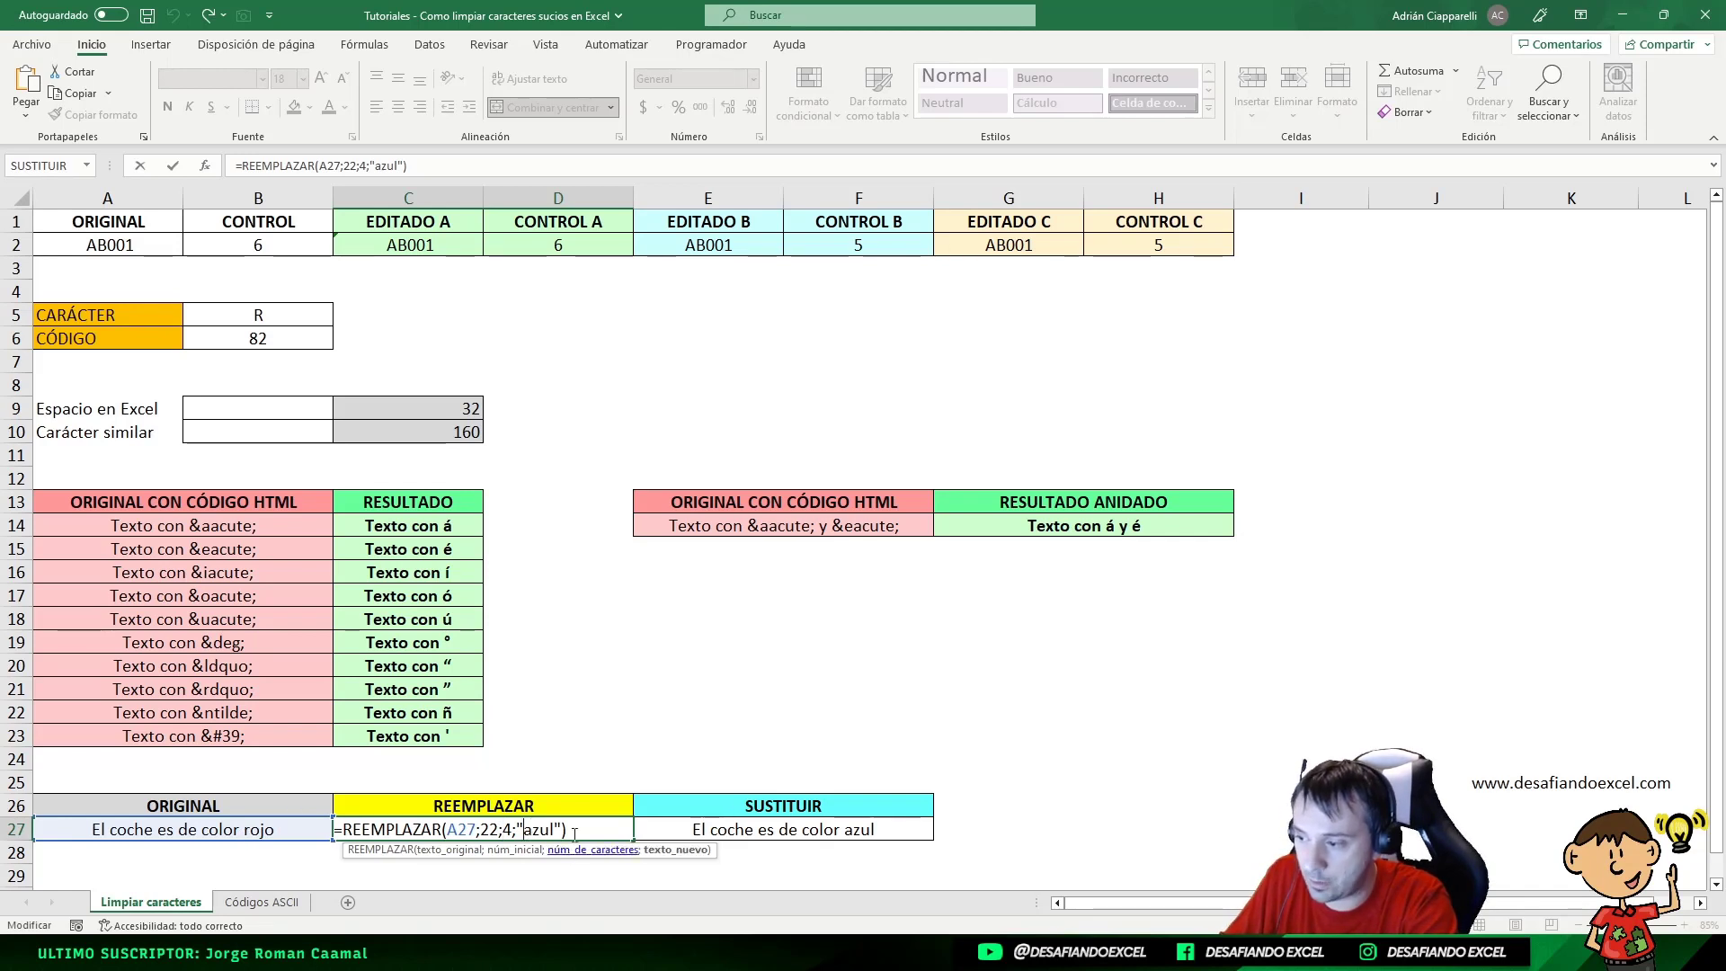
left_click(465, 827)
left_click(495, 829)
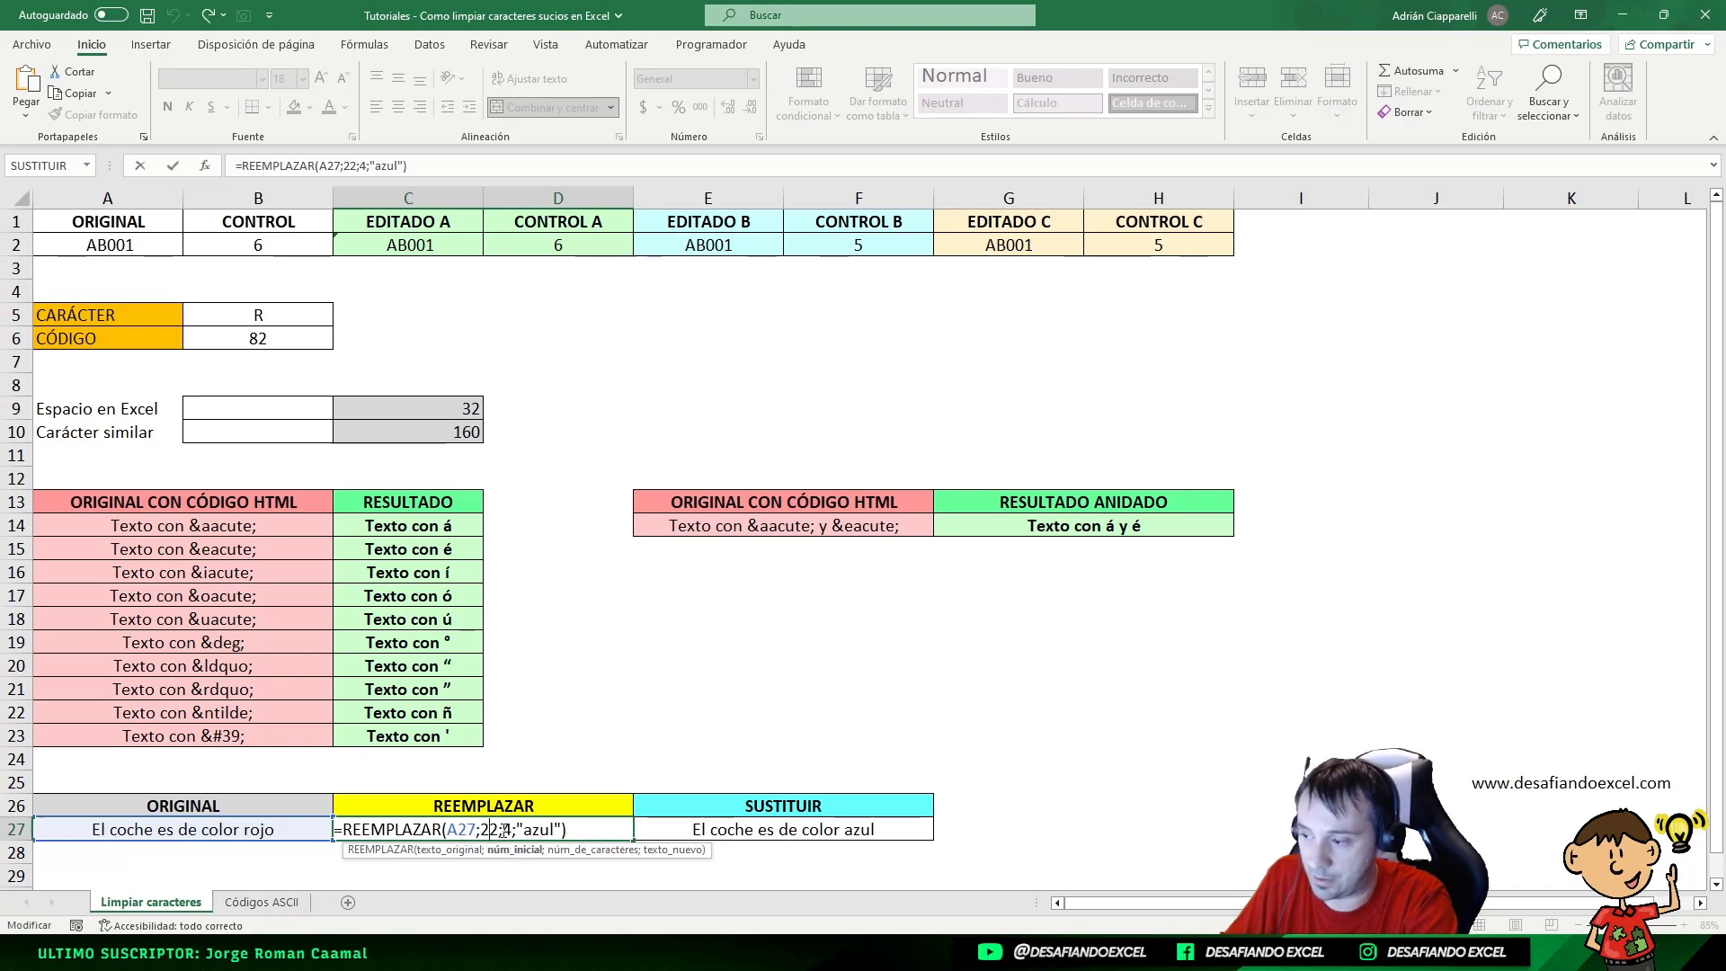
left_click(510, 829)
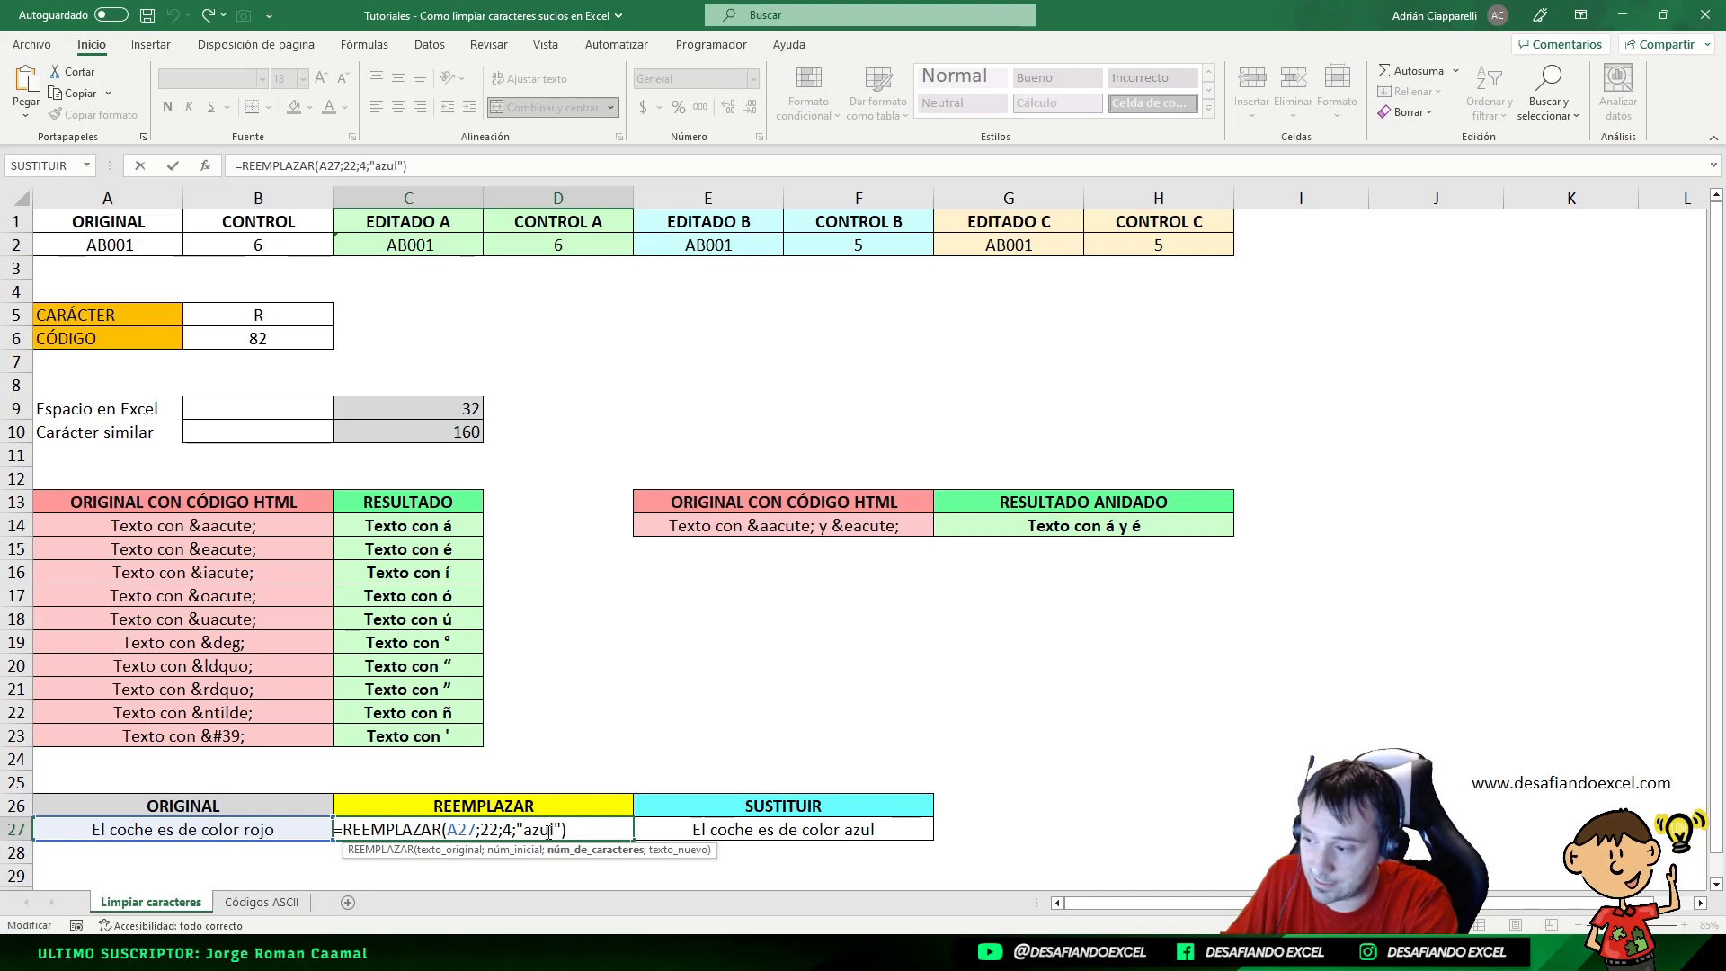
left_click(549, 829)
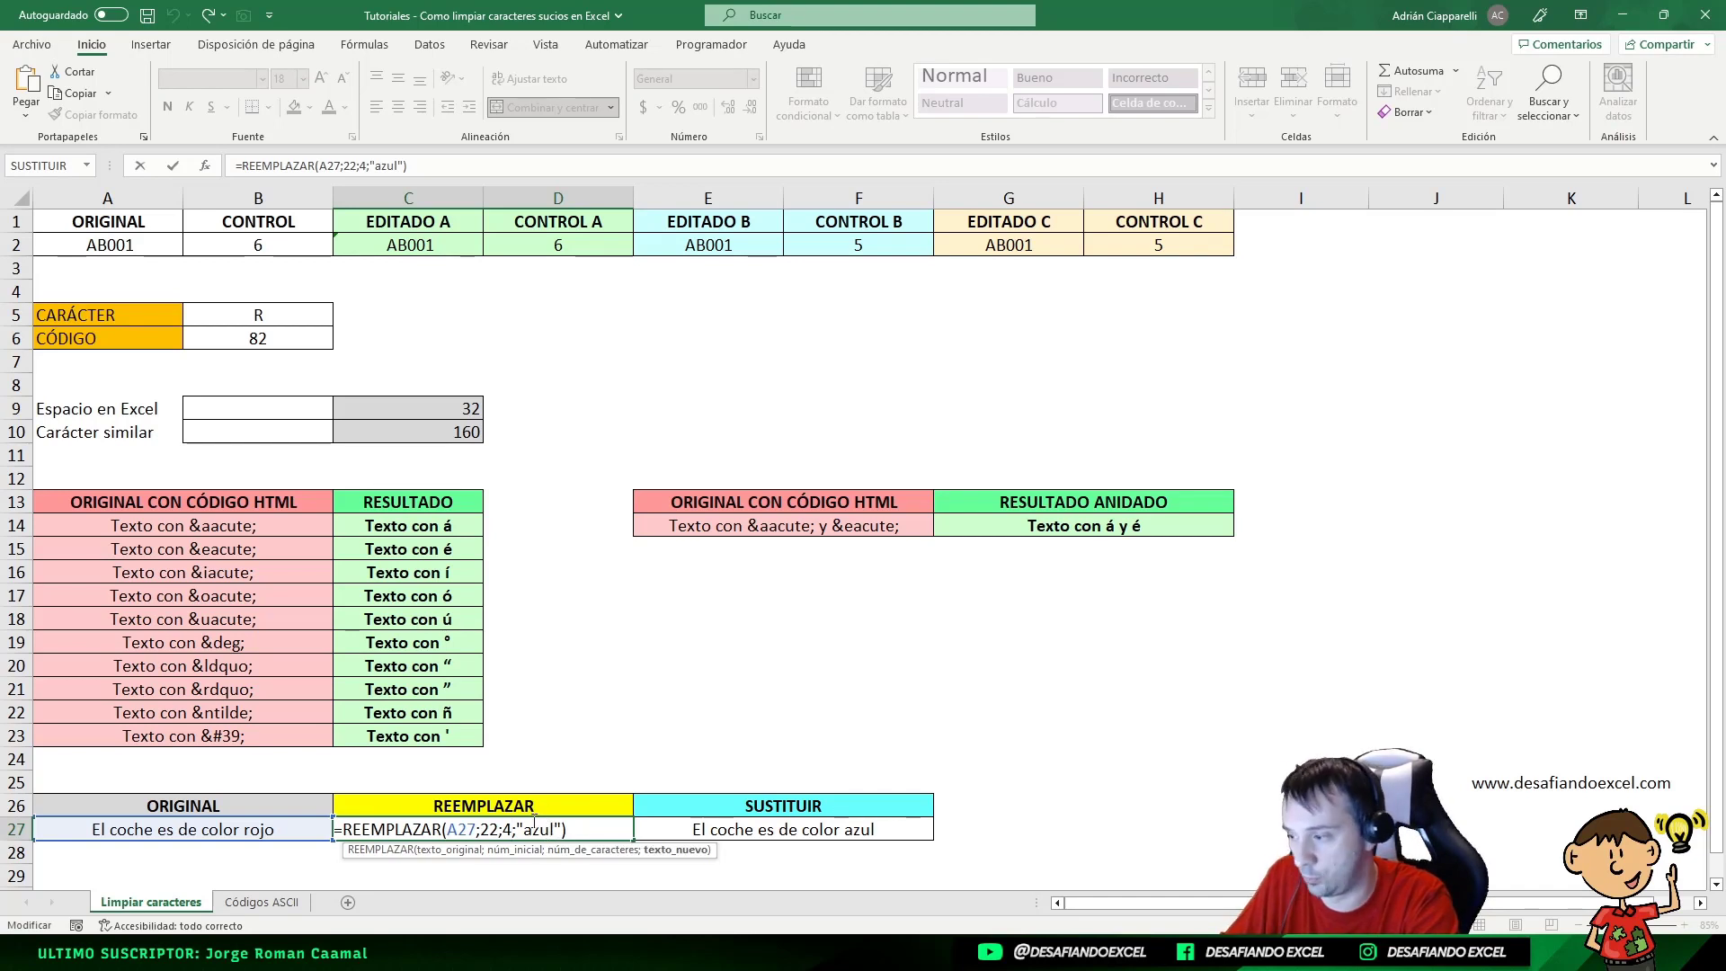
key("ctrl+Return")
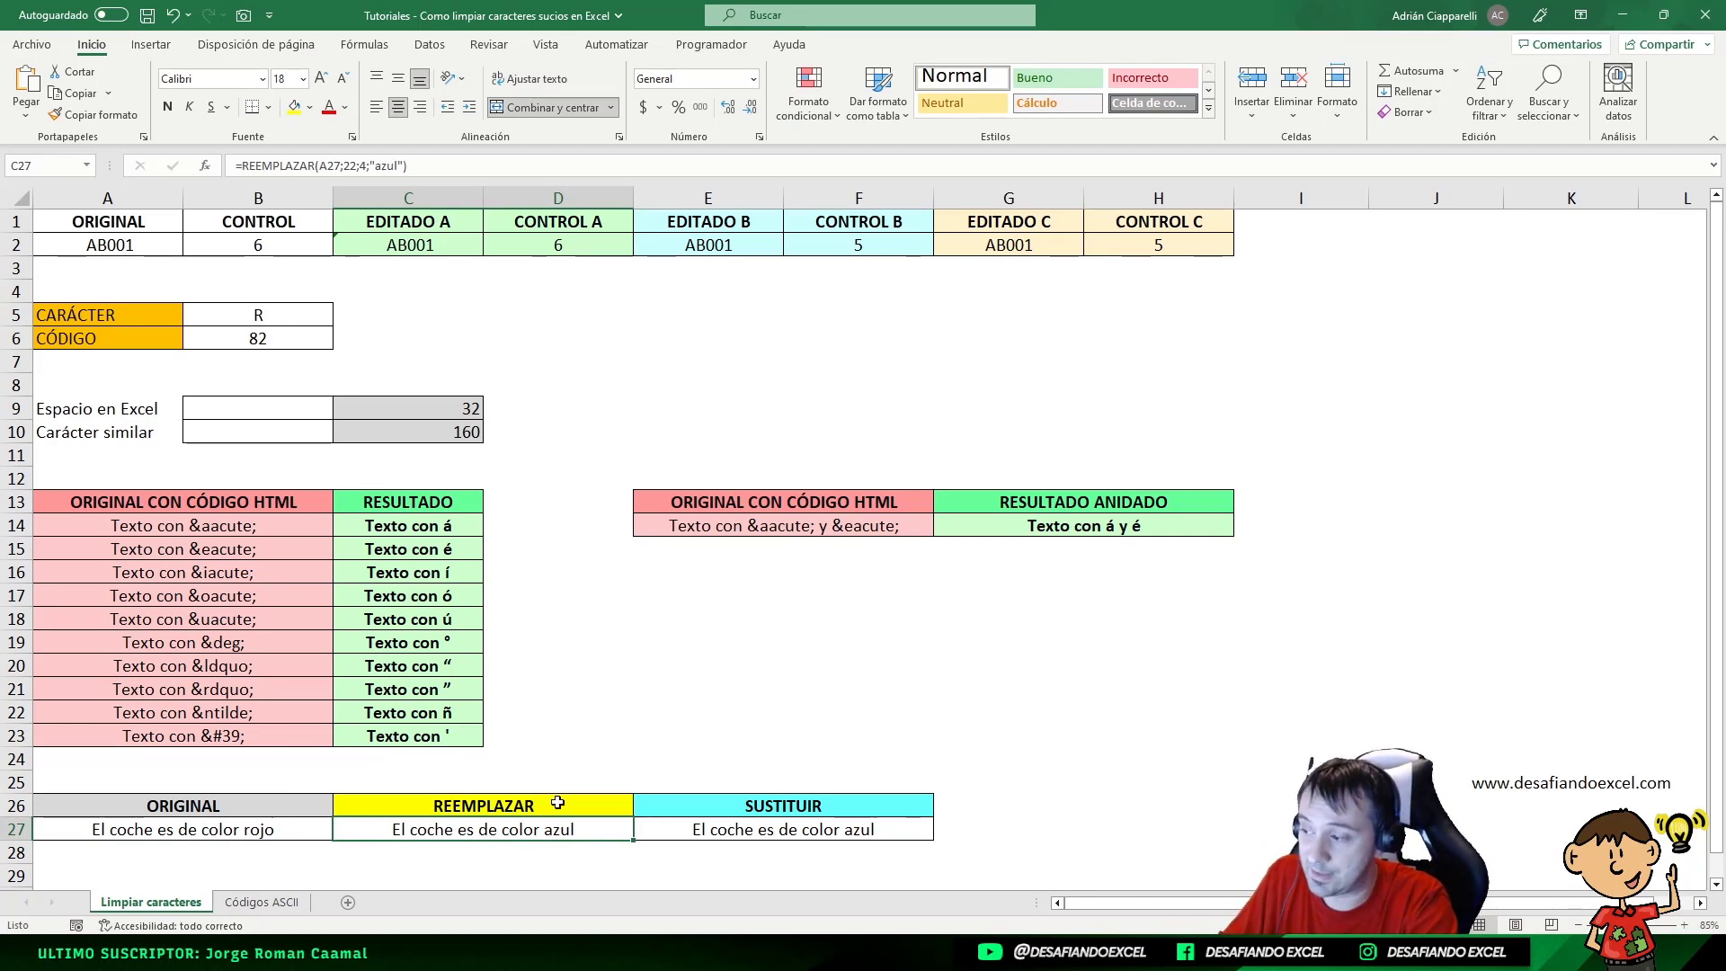
double_click(484, 831)
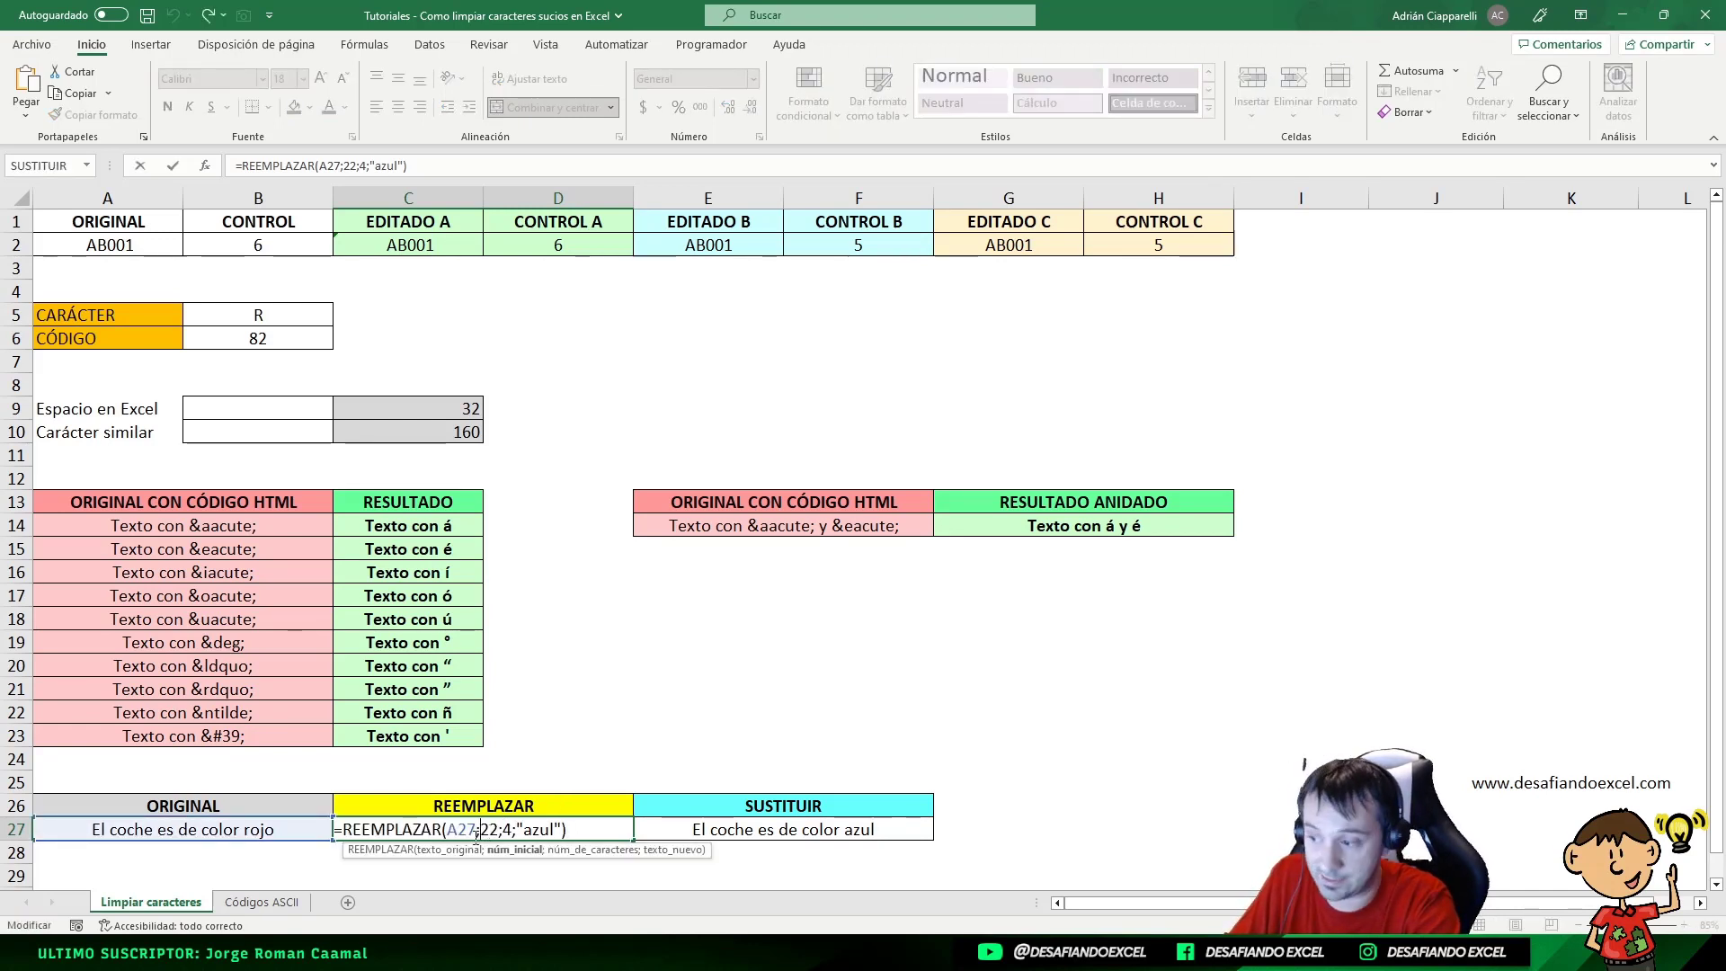
key("Escape")
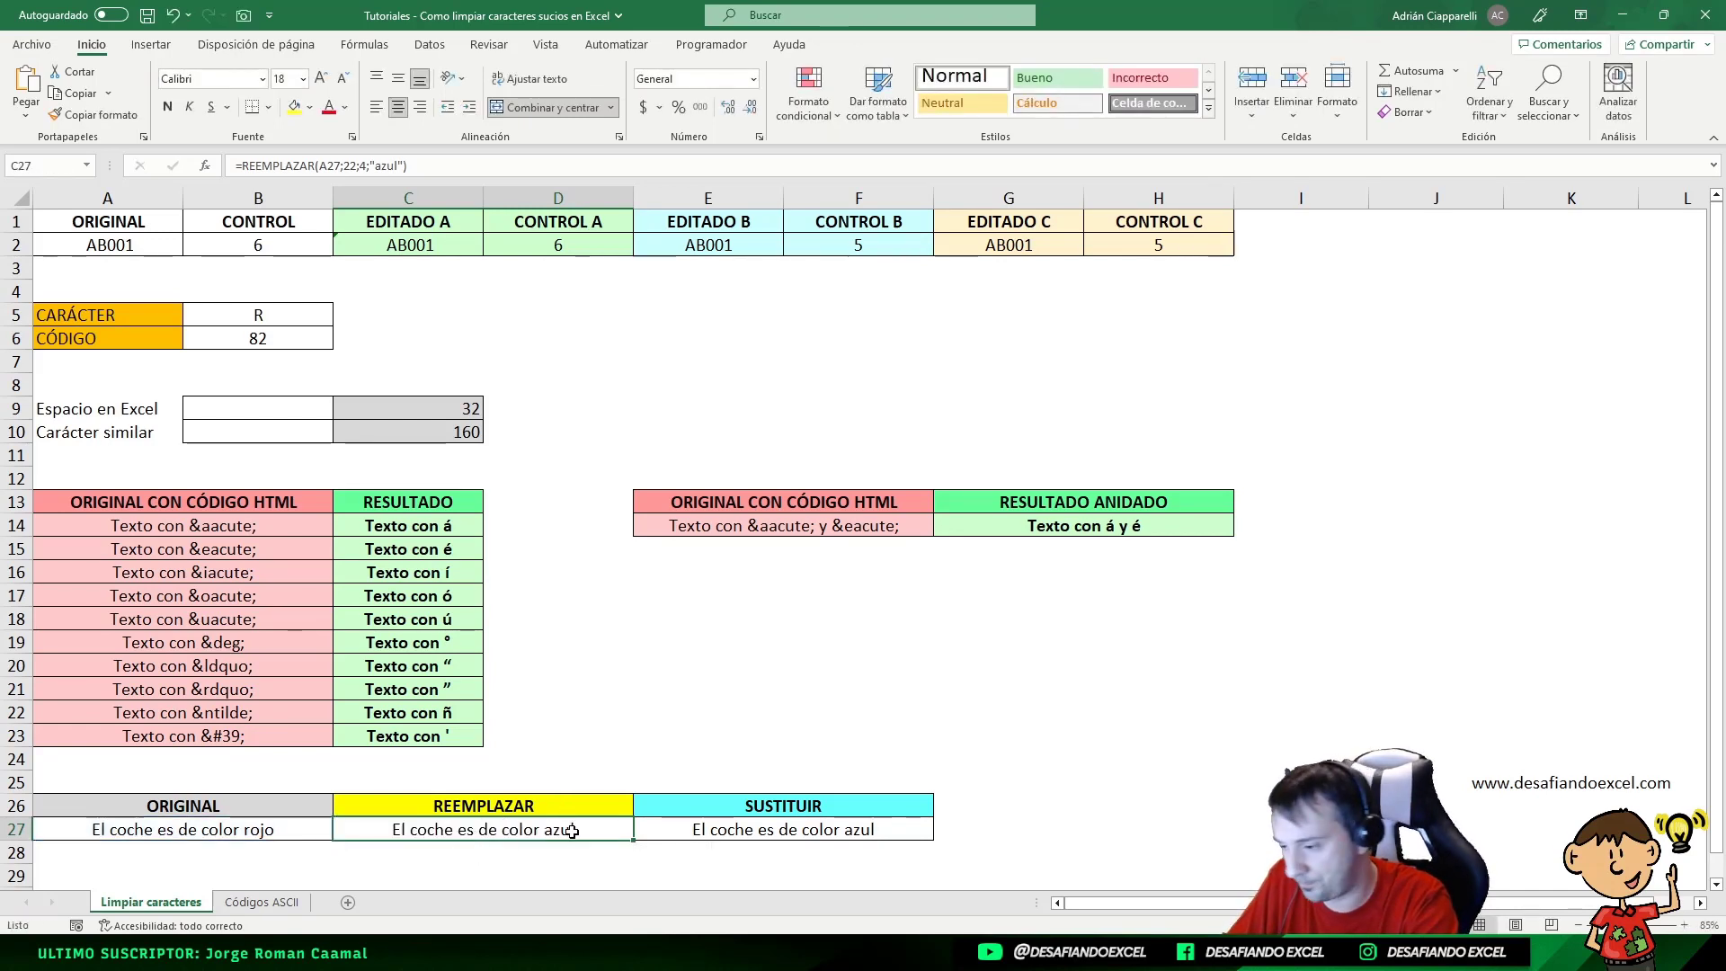
- Examine the arguments of the SUSTITUIR formula in E27 under the SUSTITUIR heading: source text, text to find and new text
left_click(764, 806)
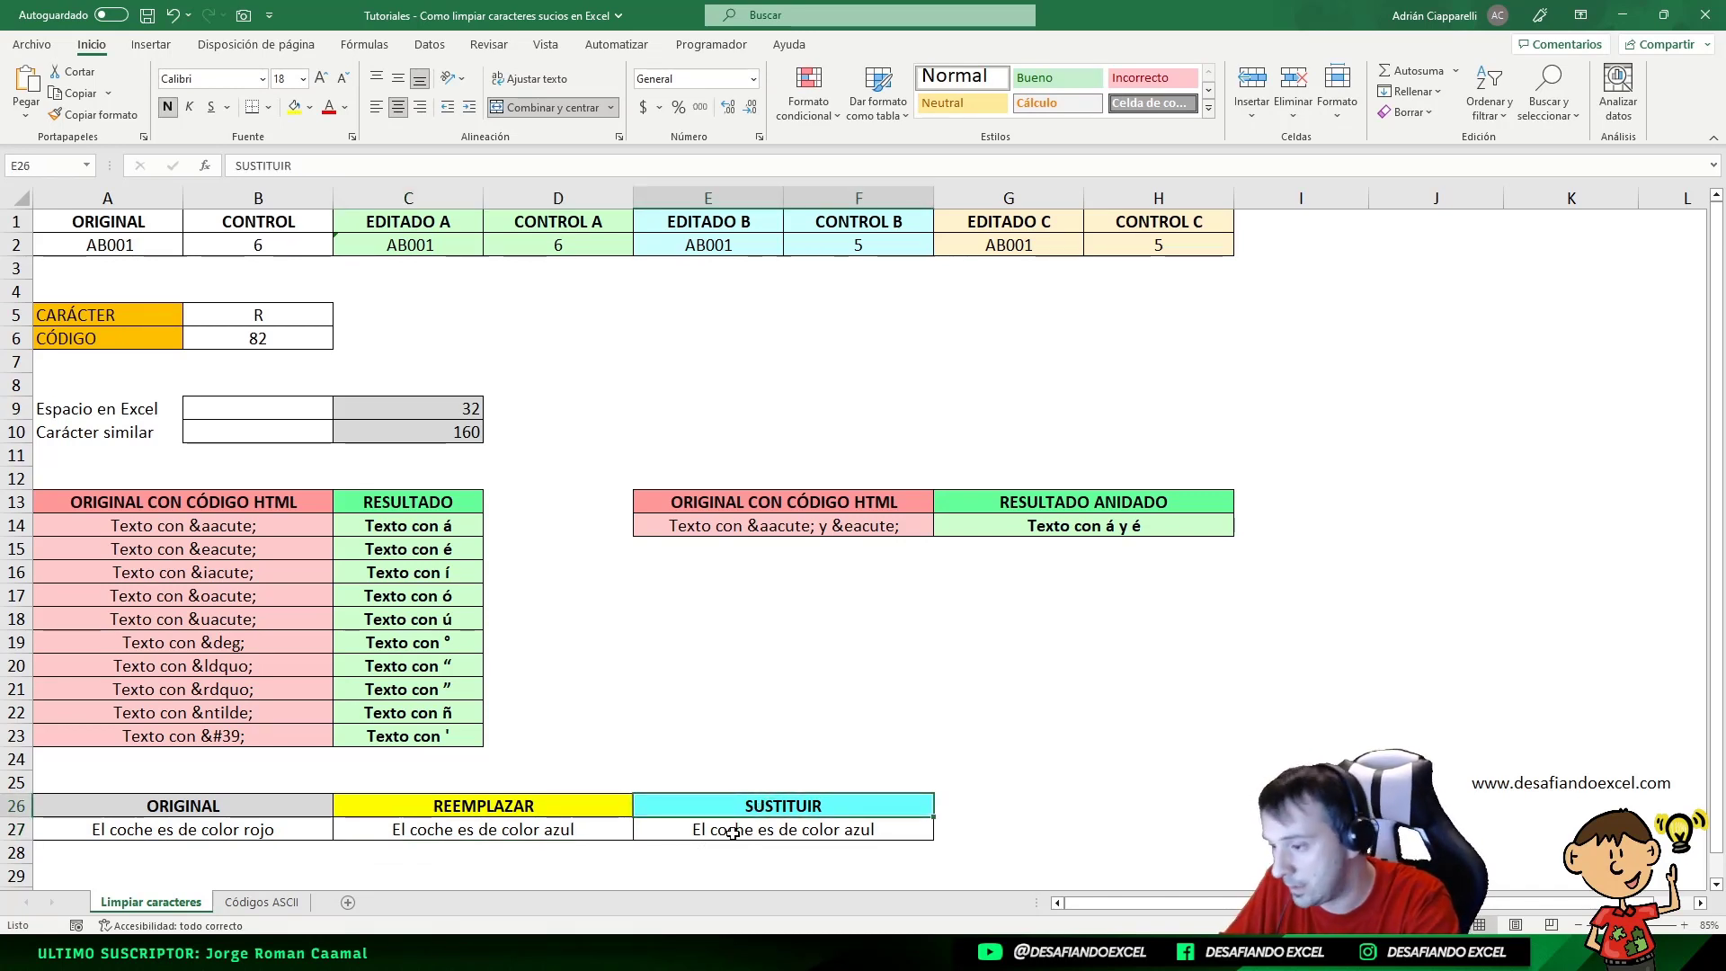
double_click(733, 832)
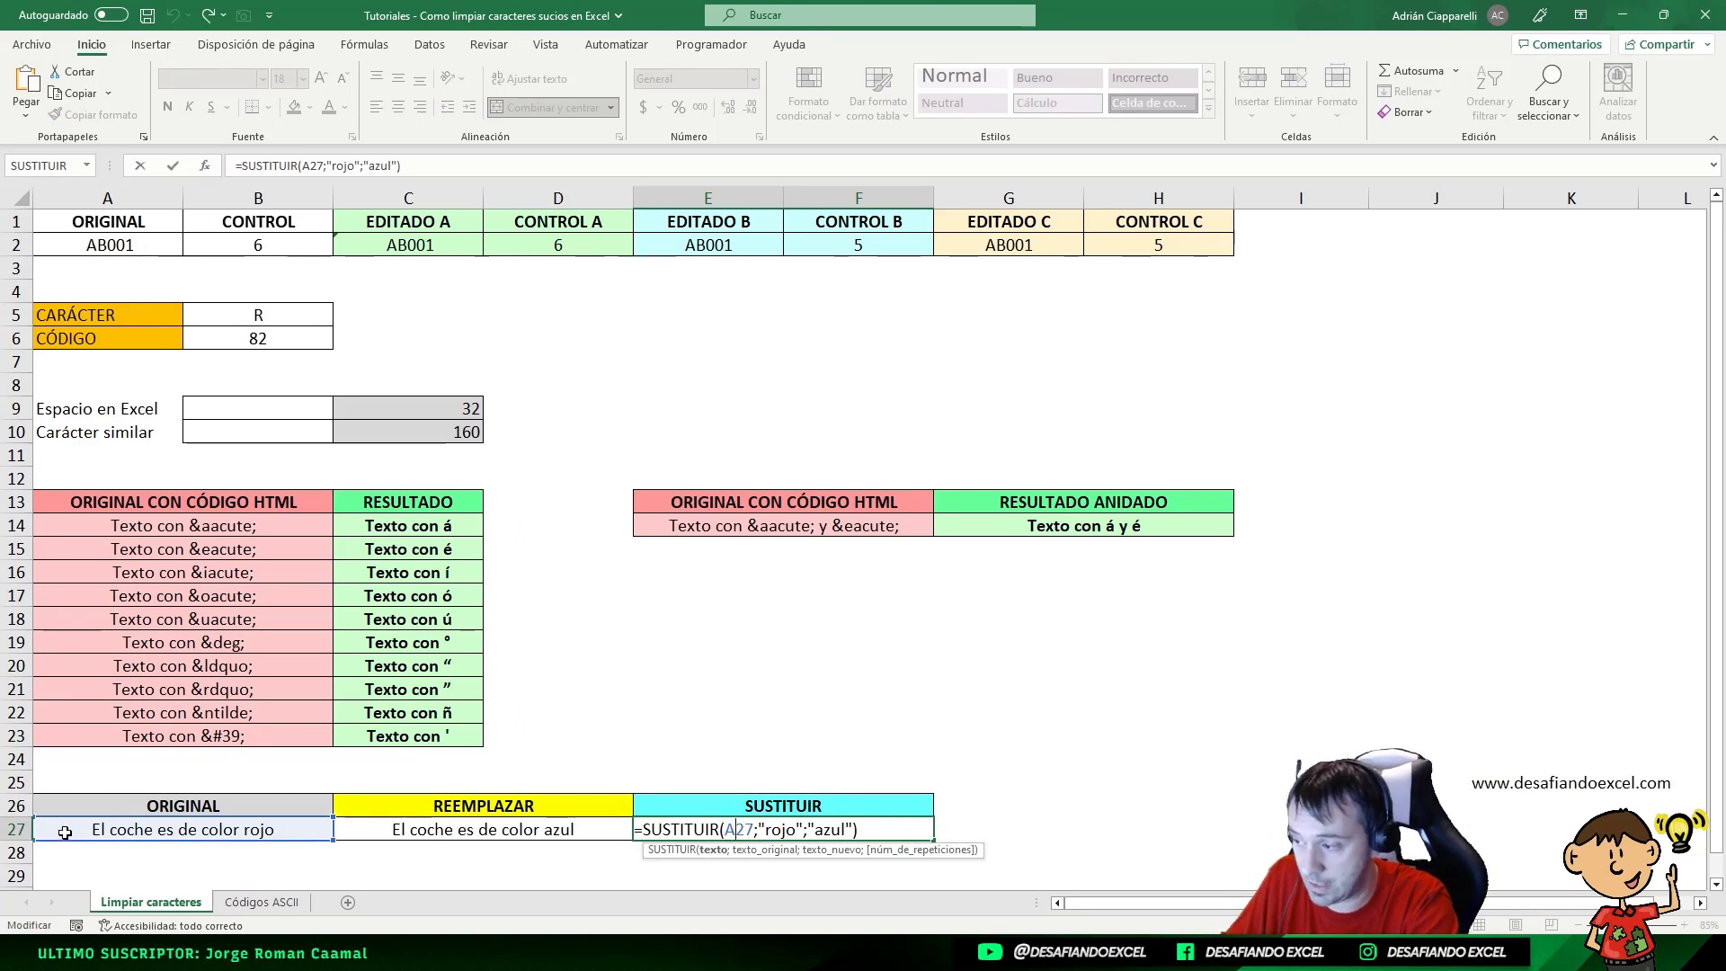
left_click(782, 828)
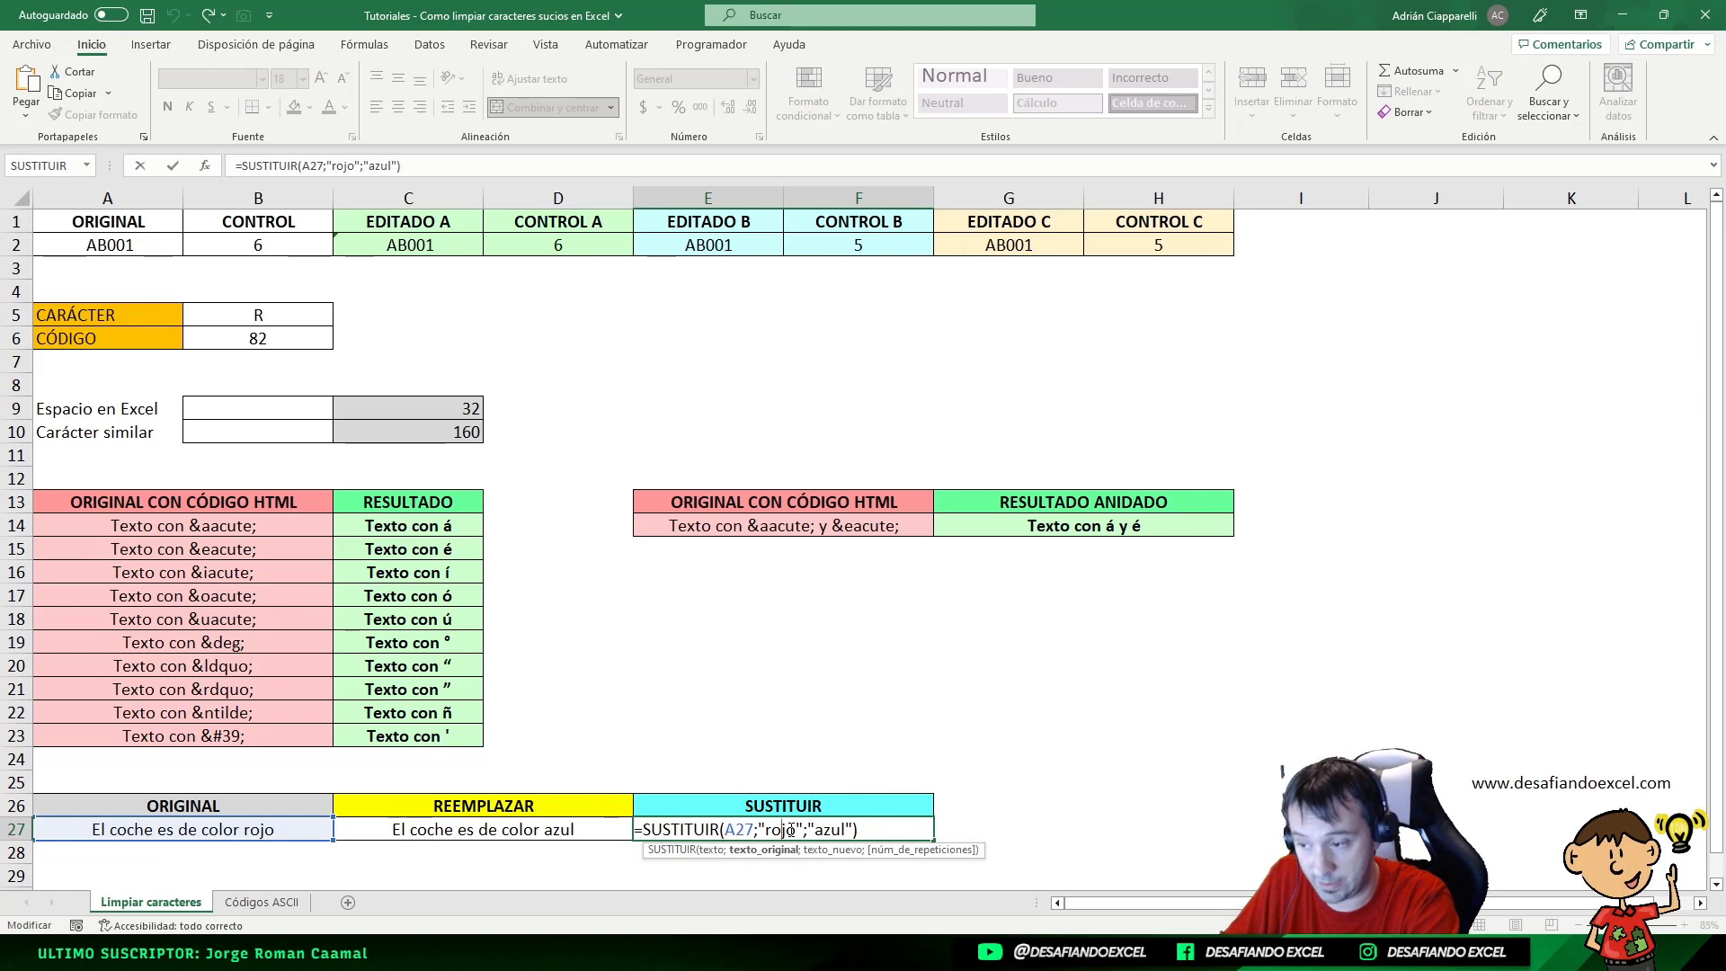
left_click(846, 830)
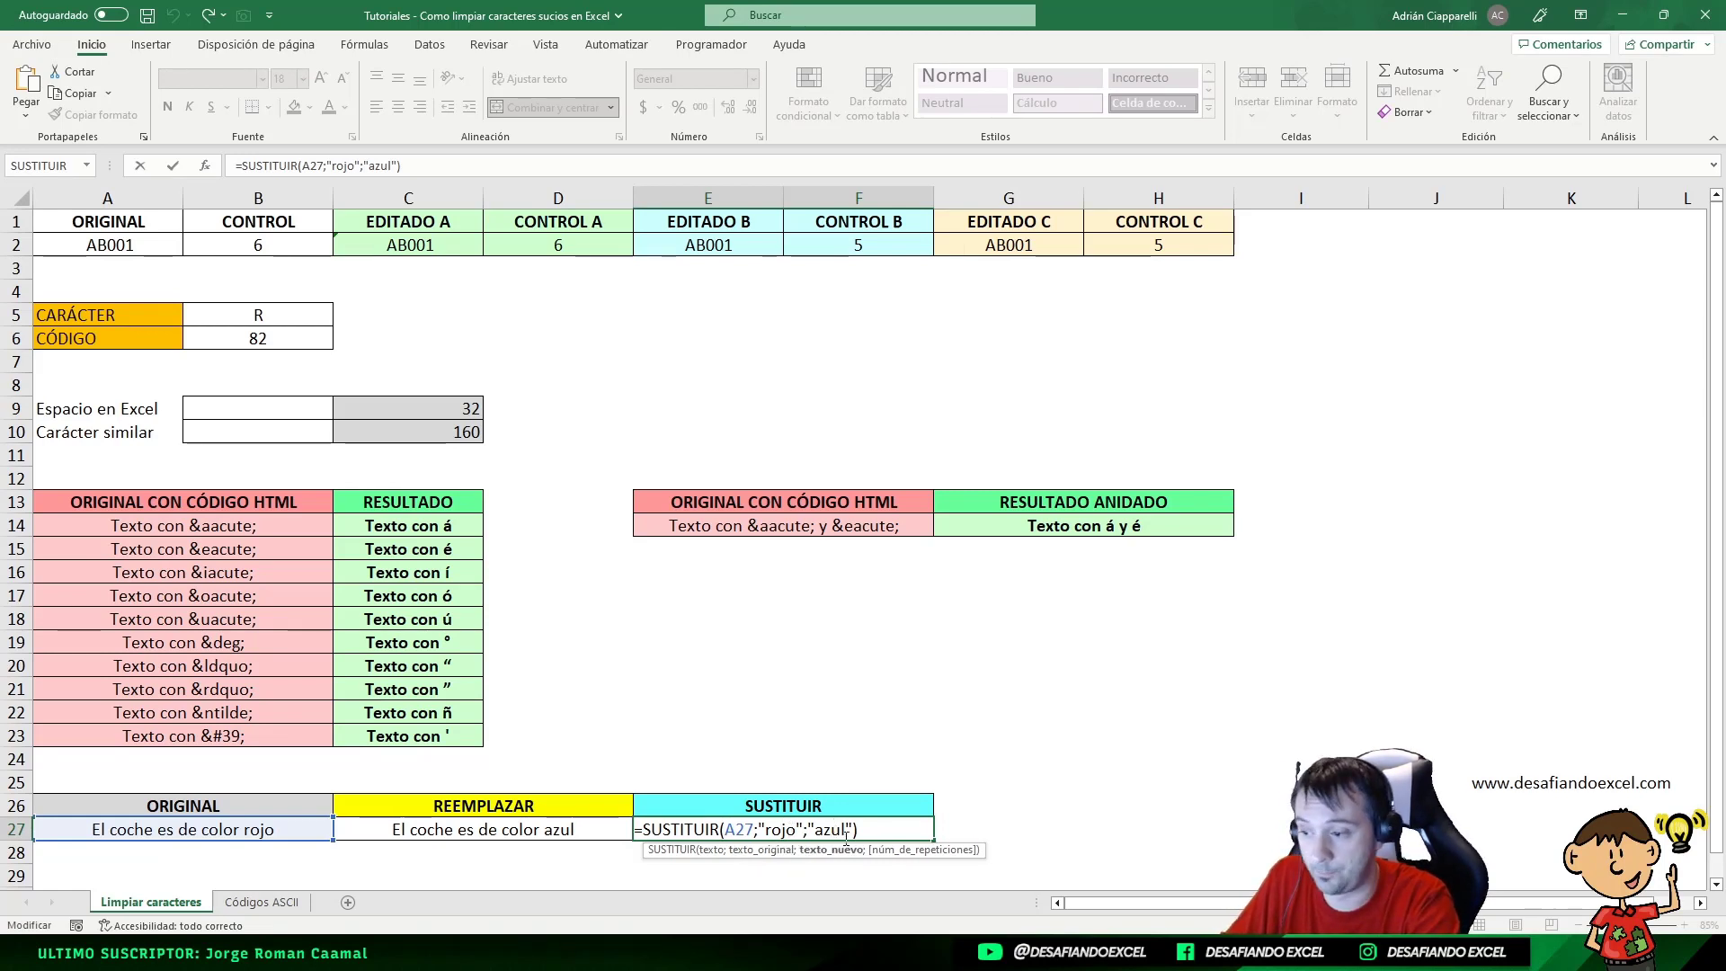
left_click(757, 826)
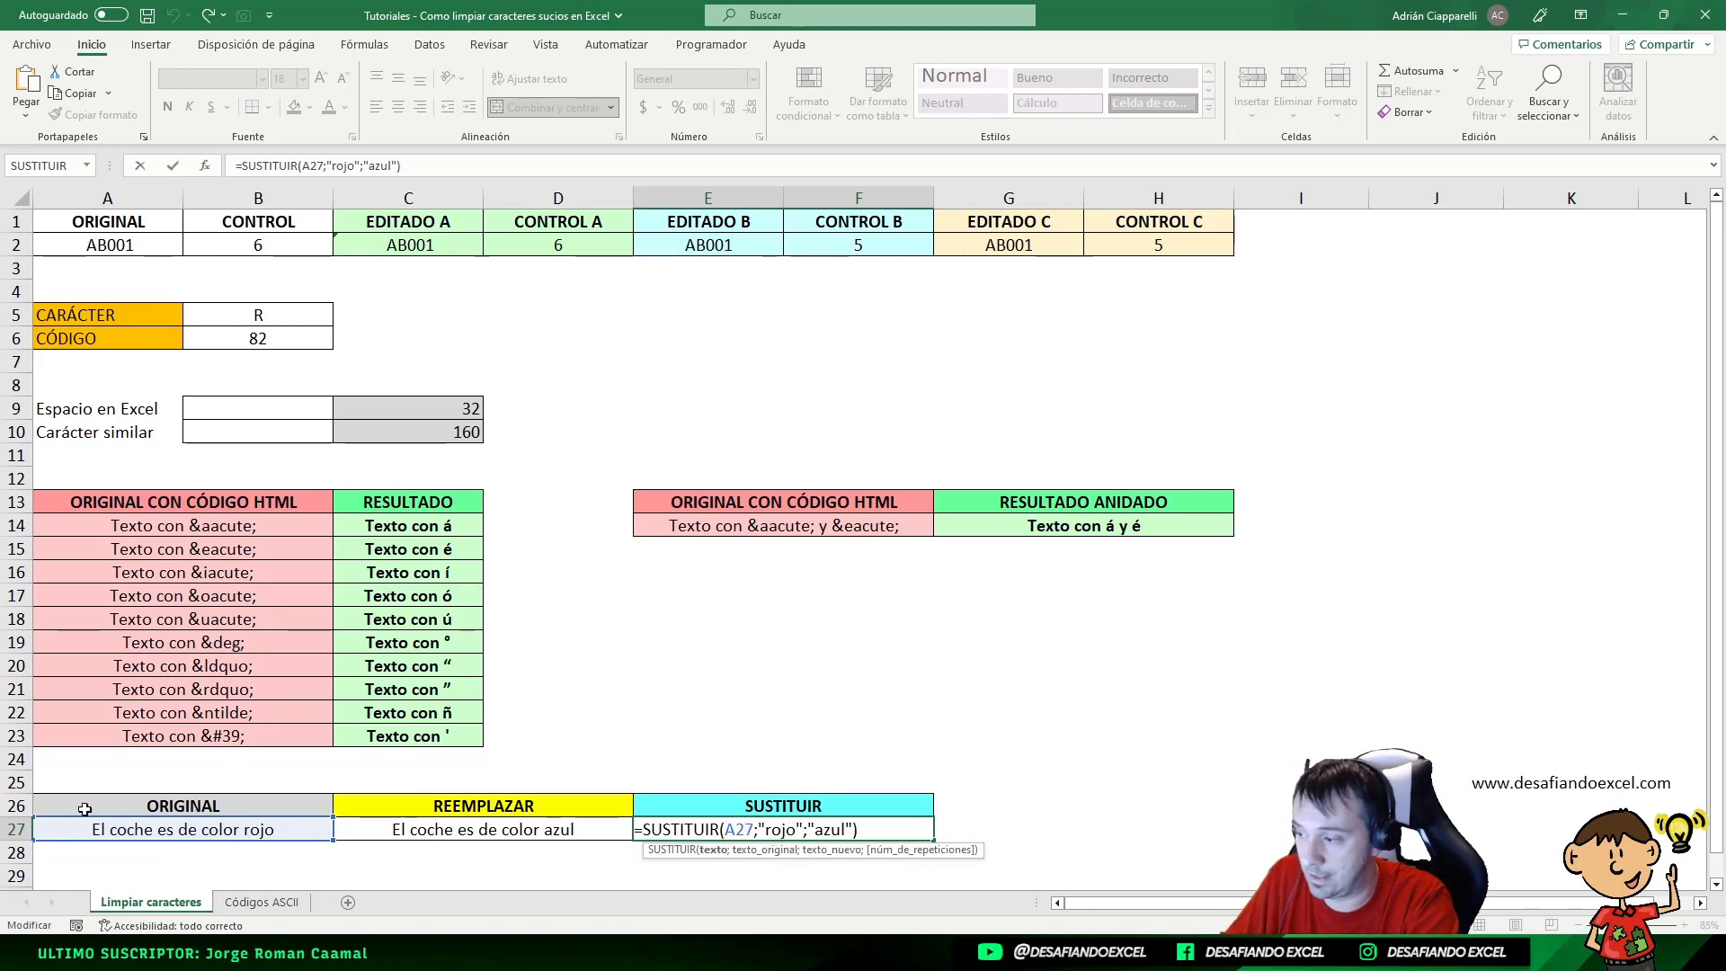
left_click(828, 831)
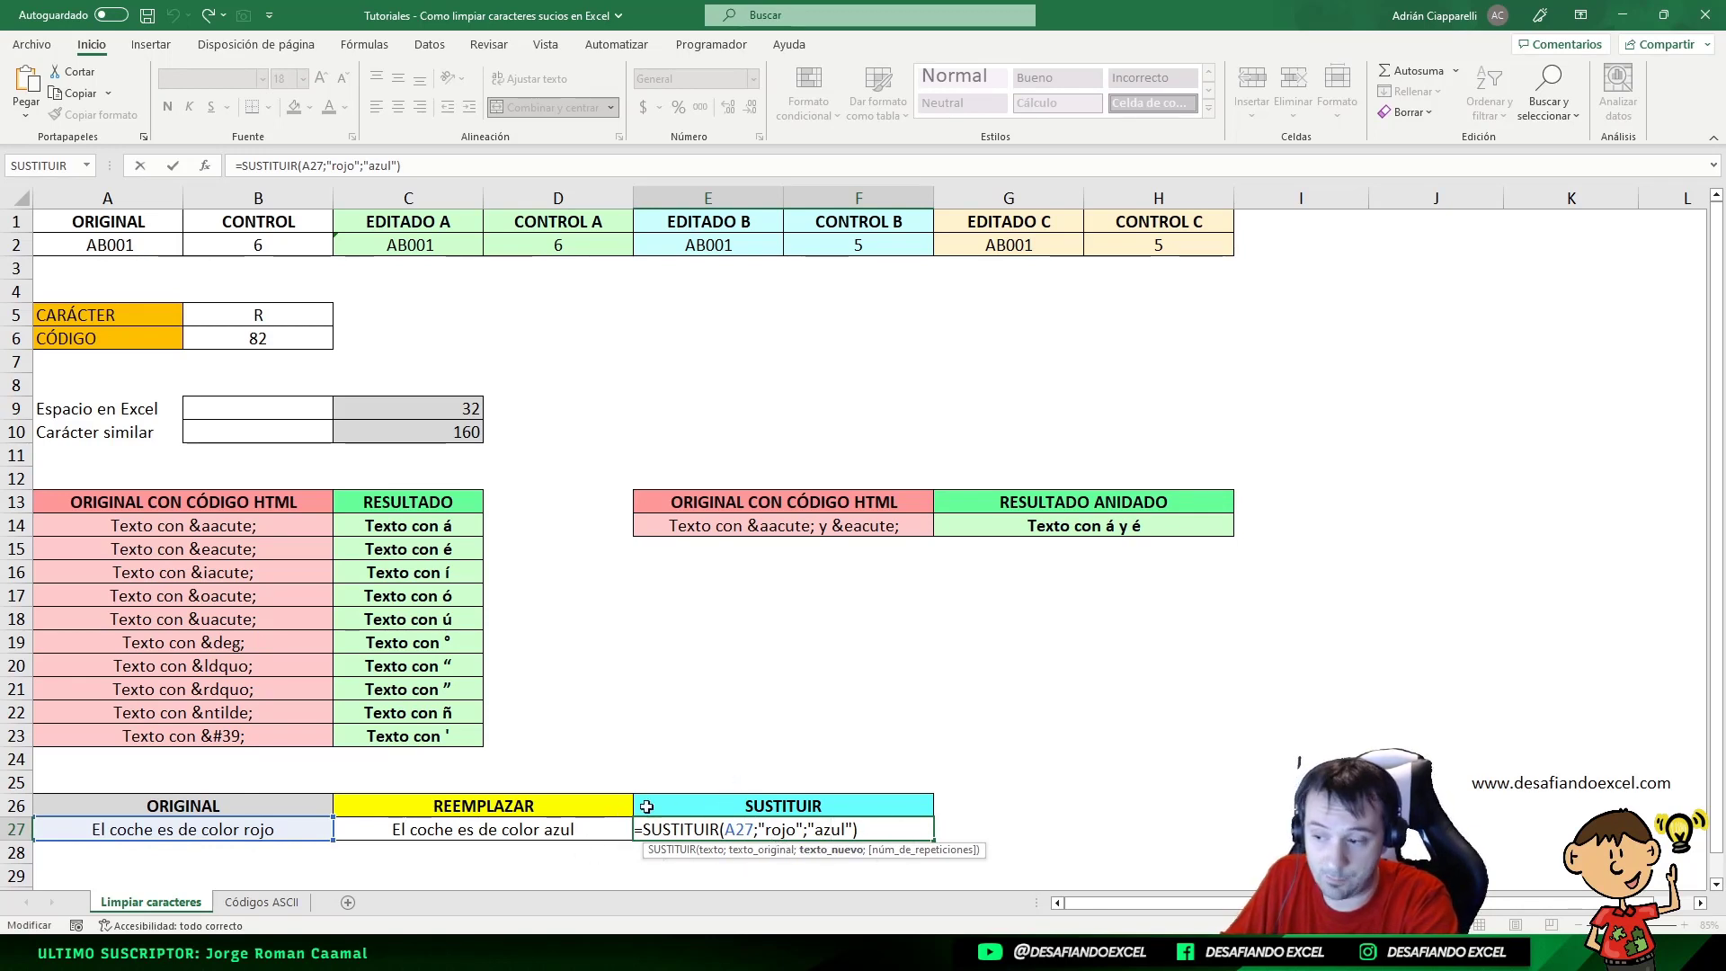
key("Return")
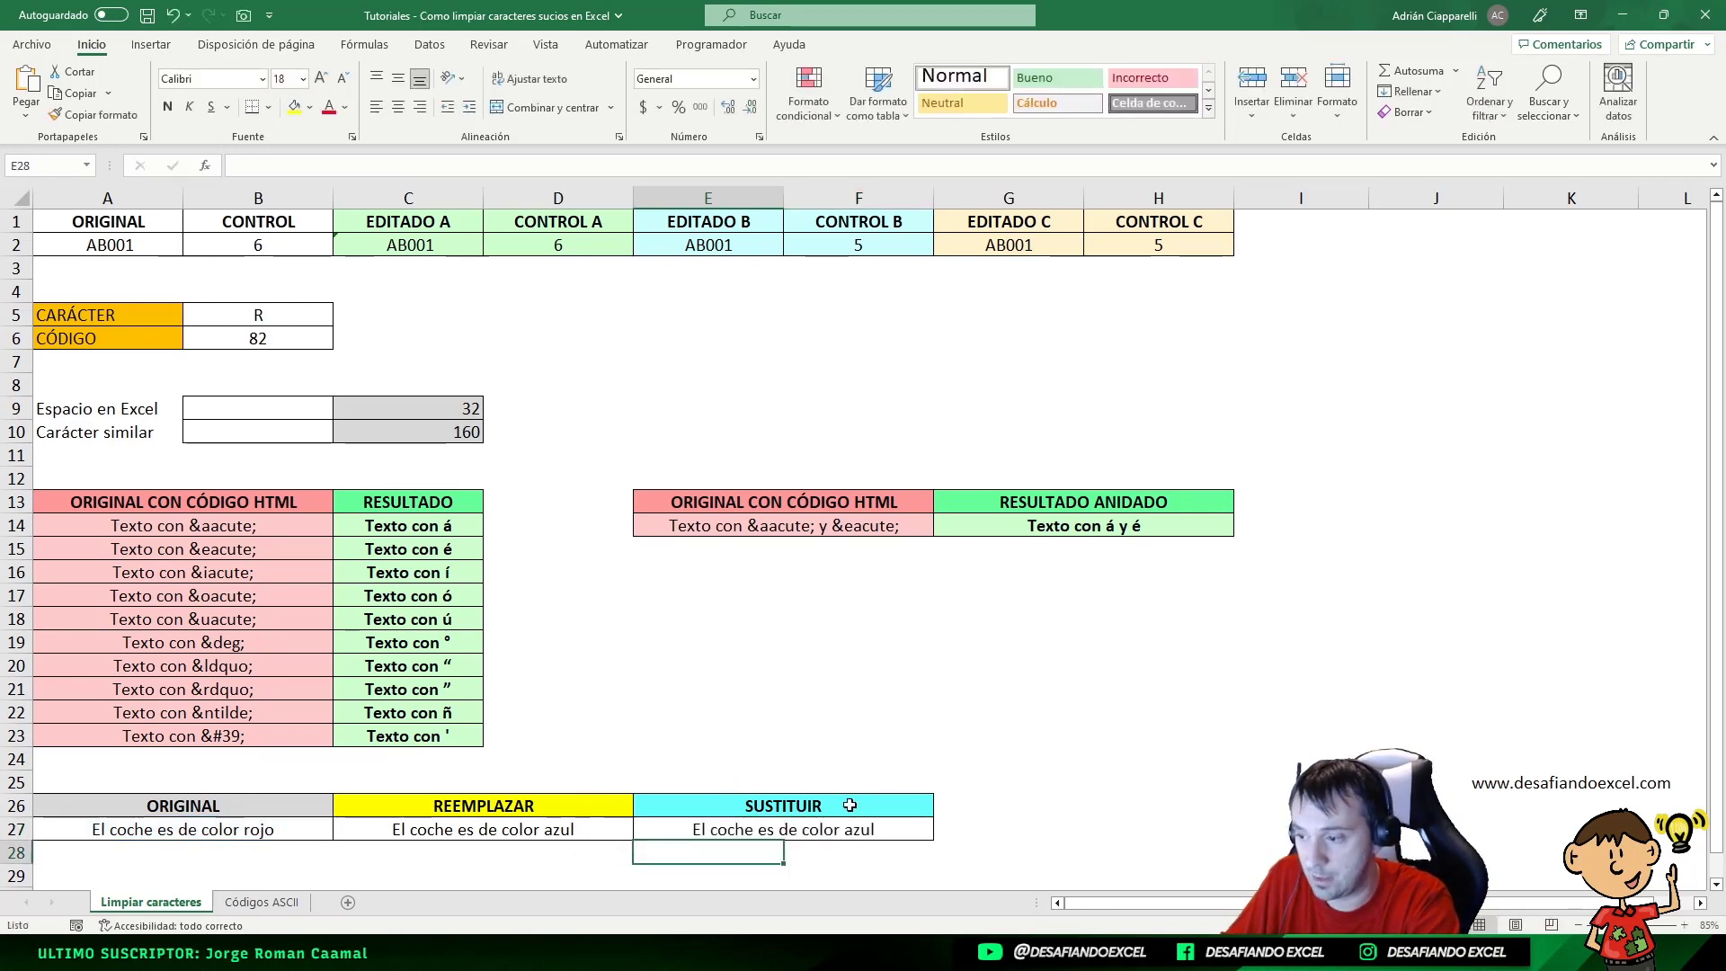
- Compare the arguments of the REEMPLAZAR formula in C27 with those of the SUSTITUIR formula in E27
left_click(821, 828)
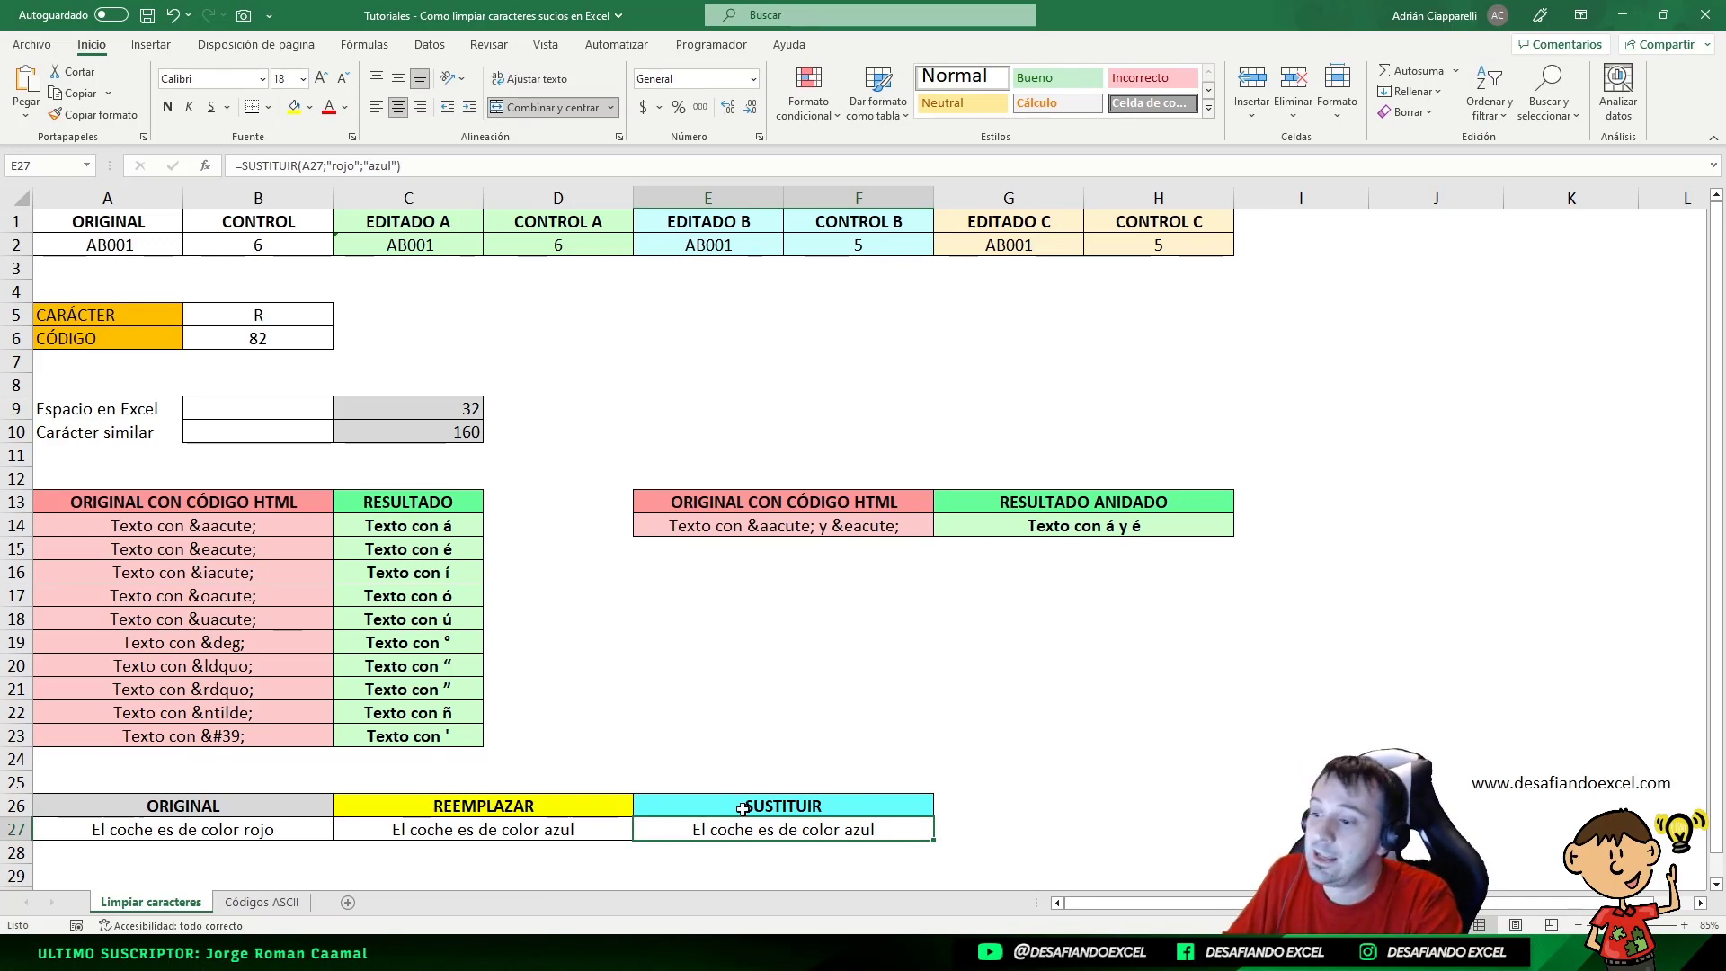
left_click(528, 831)
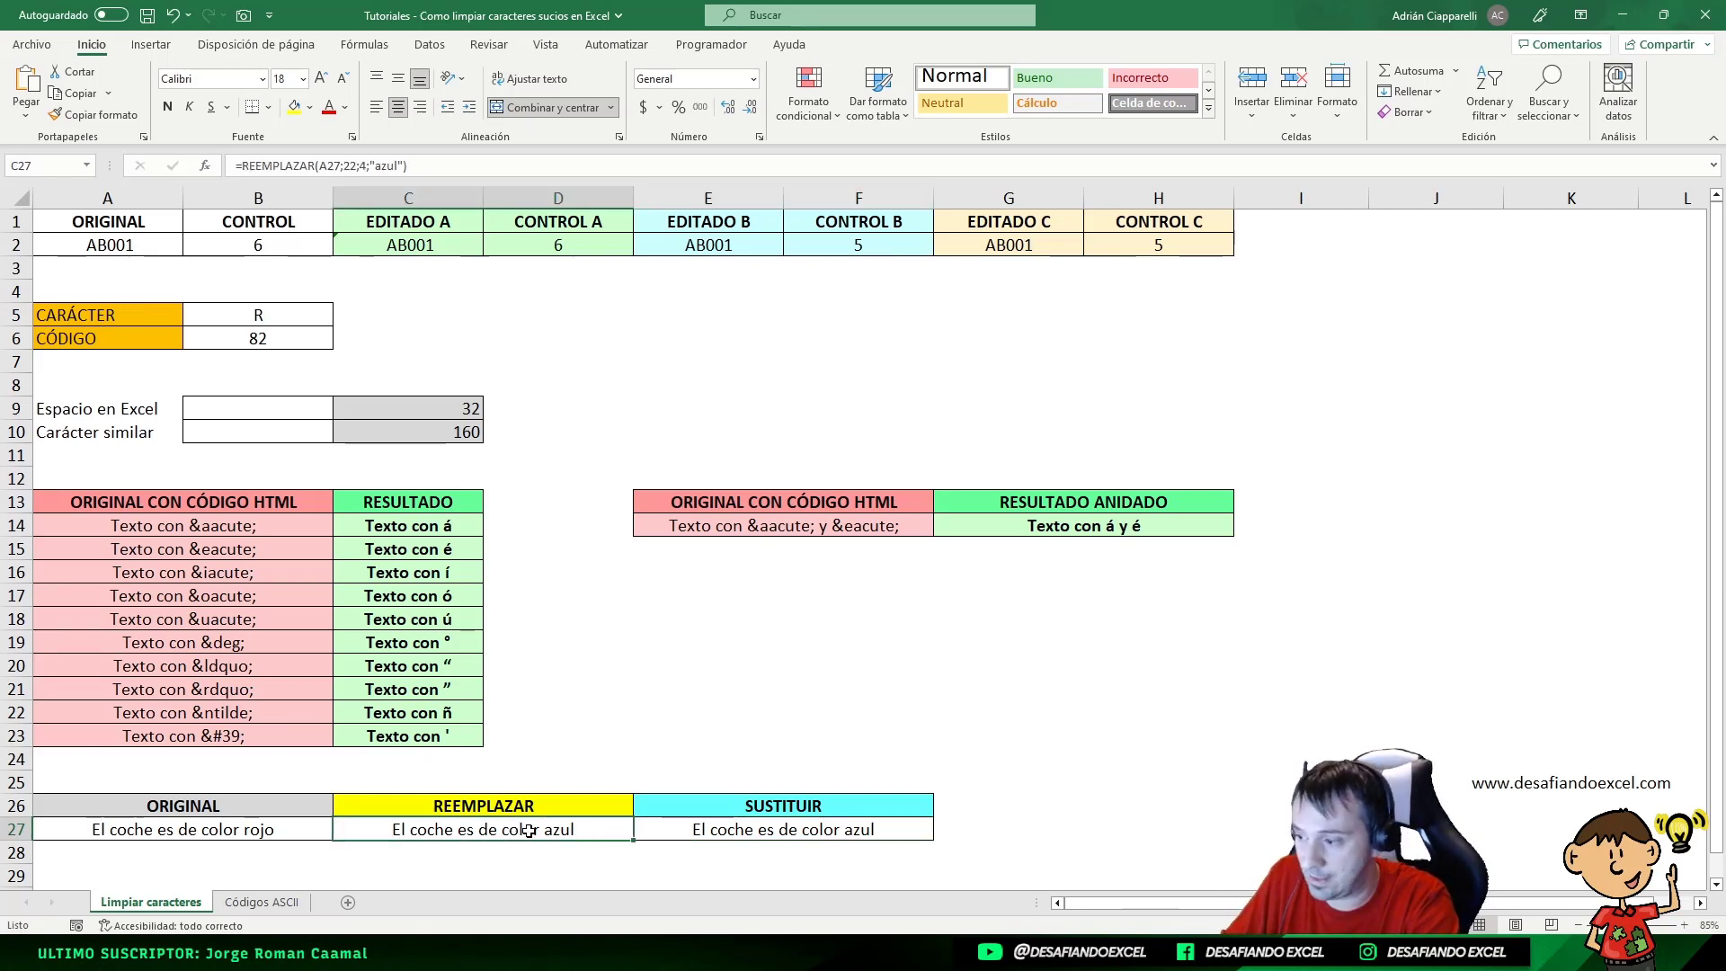
double_click(469, 829)
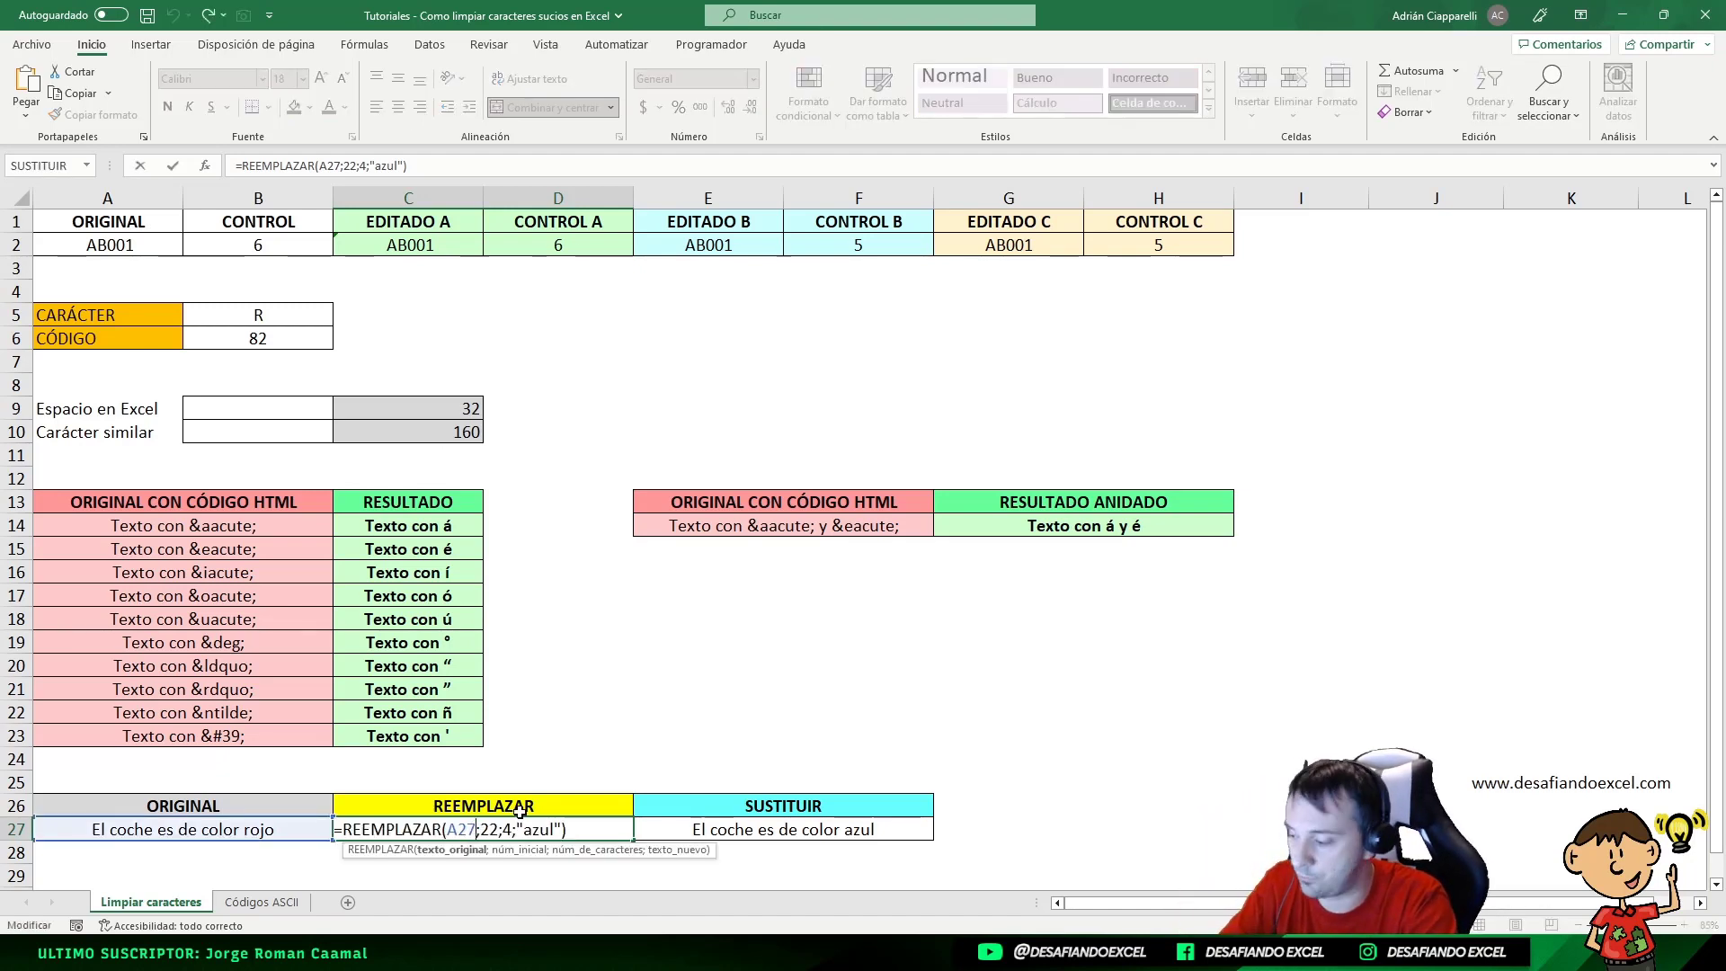
left_click(756, 823)
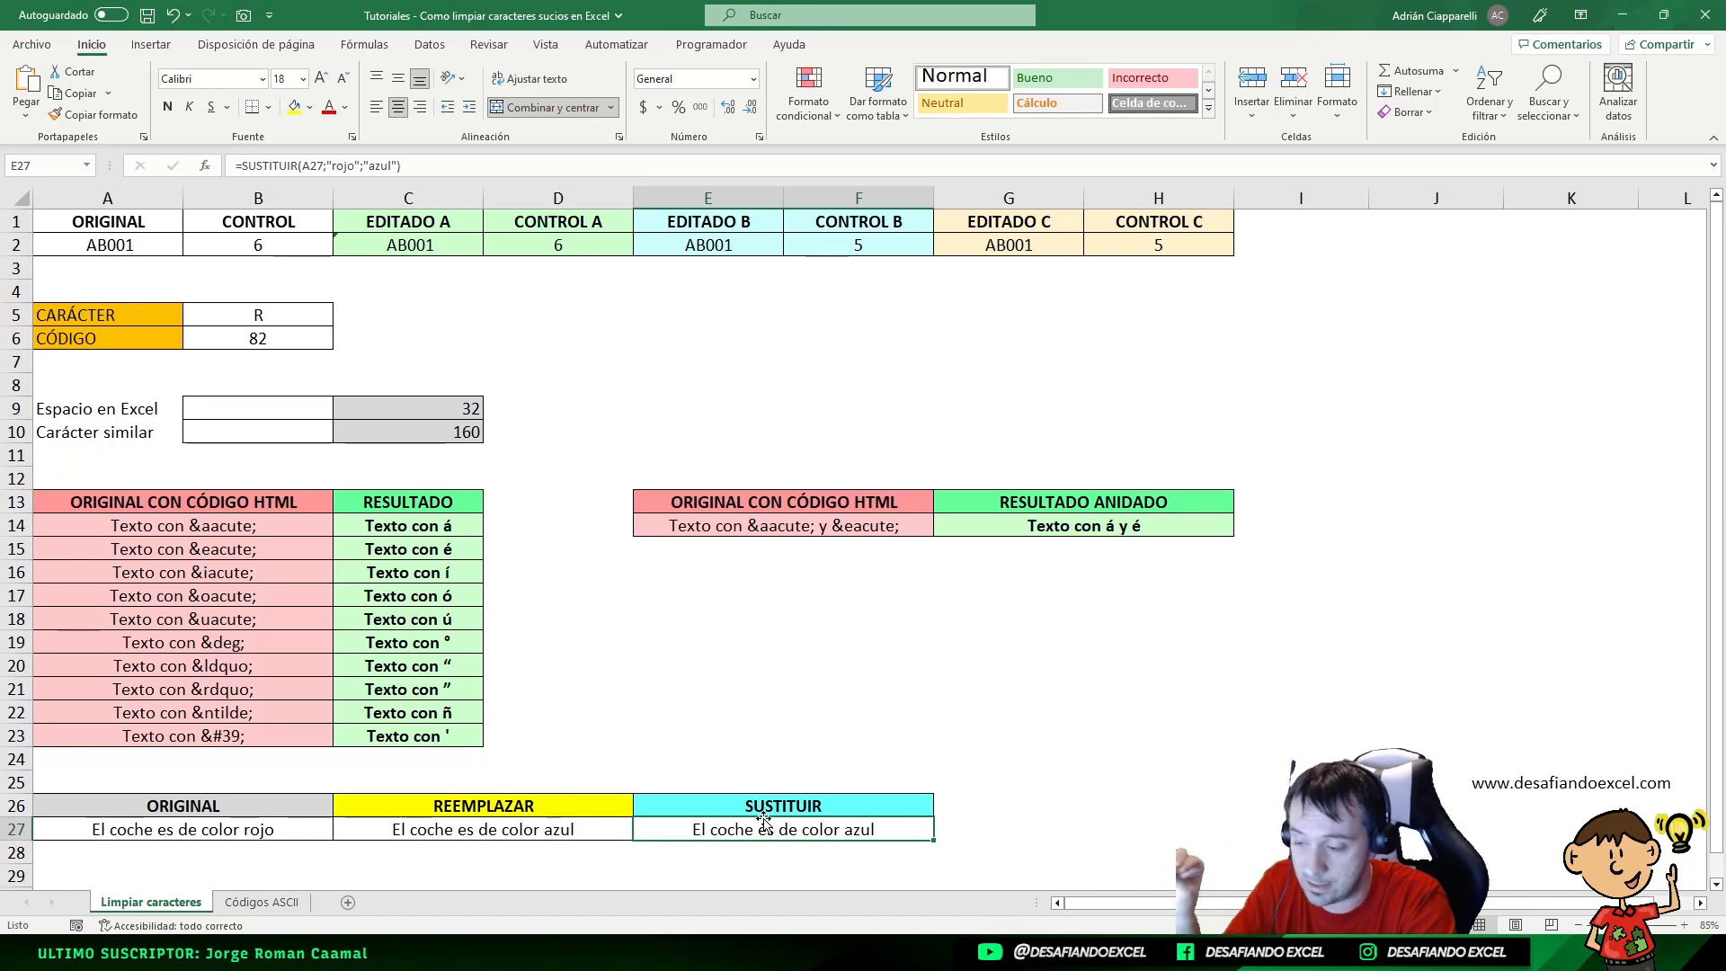
double_click(836, 828)
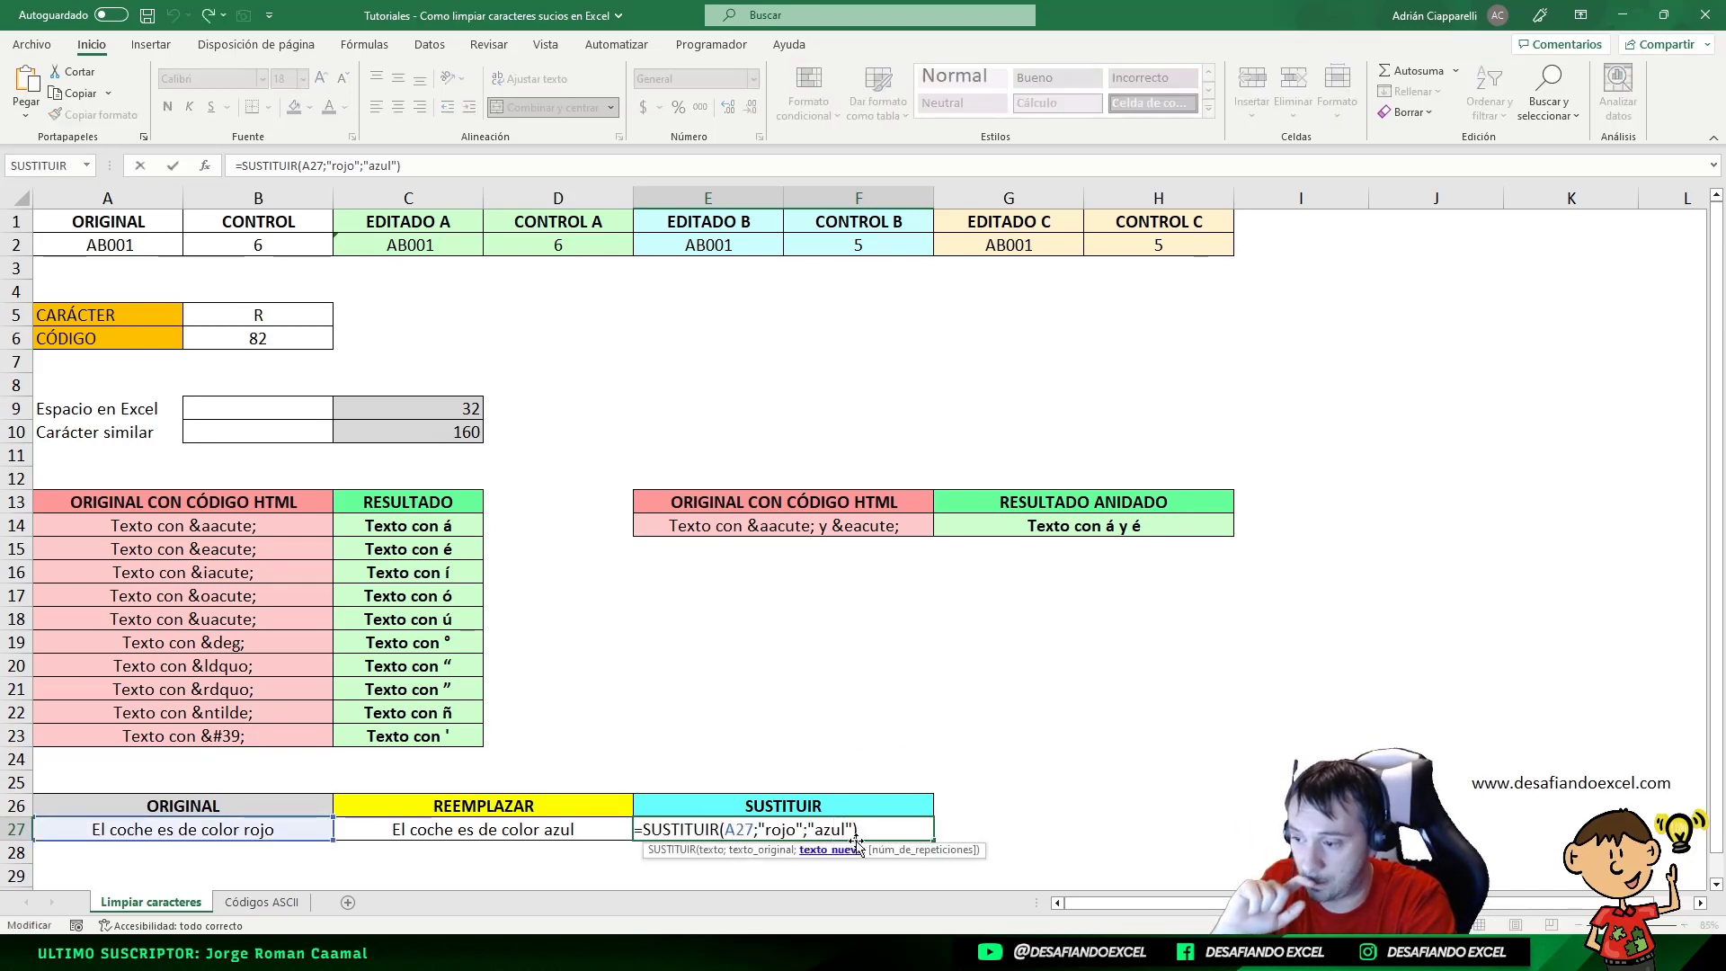
left_click(552, 829)
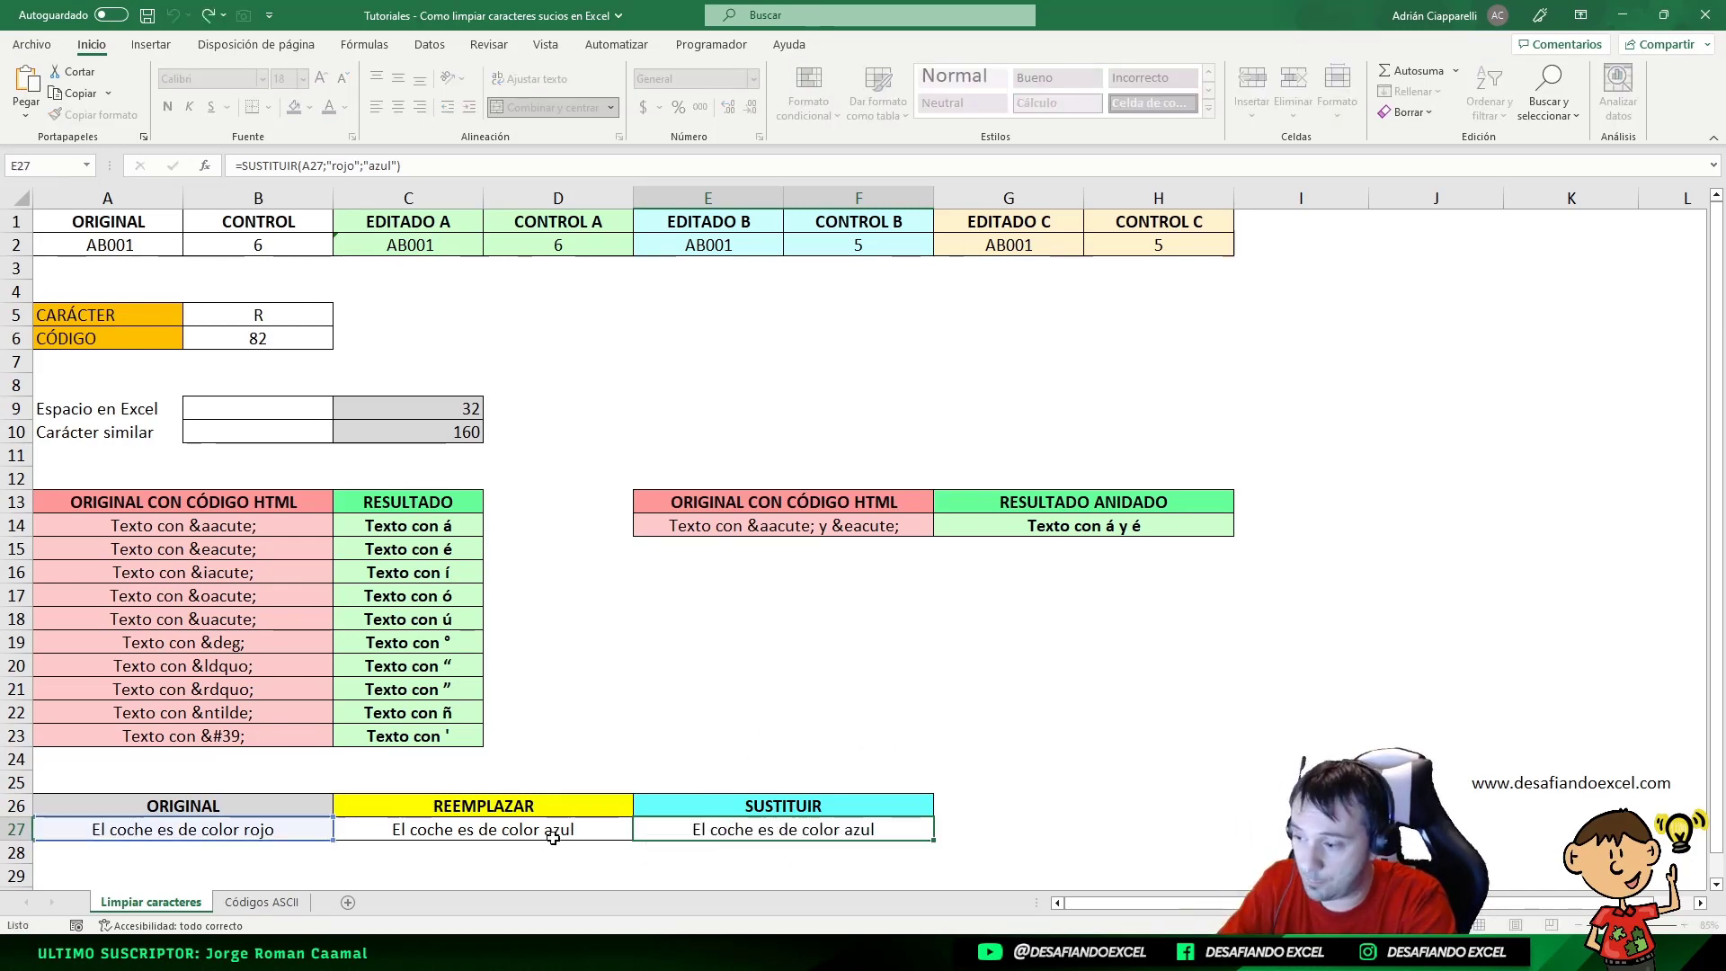
double_click(552, 830)
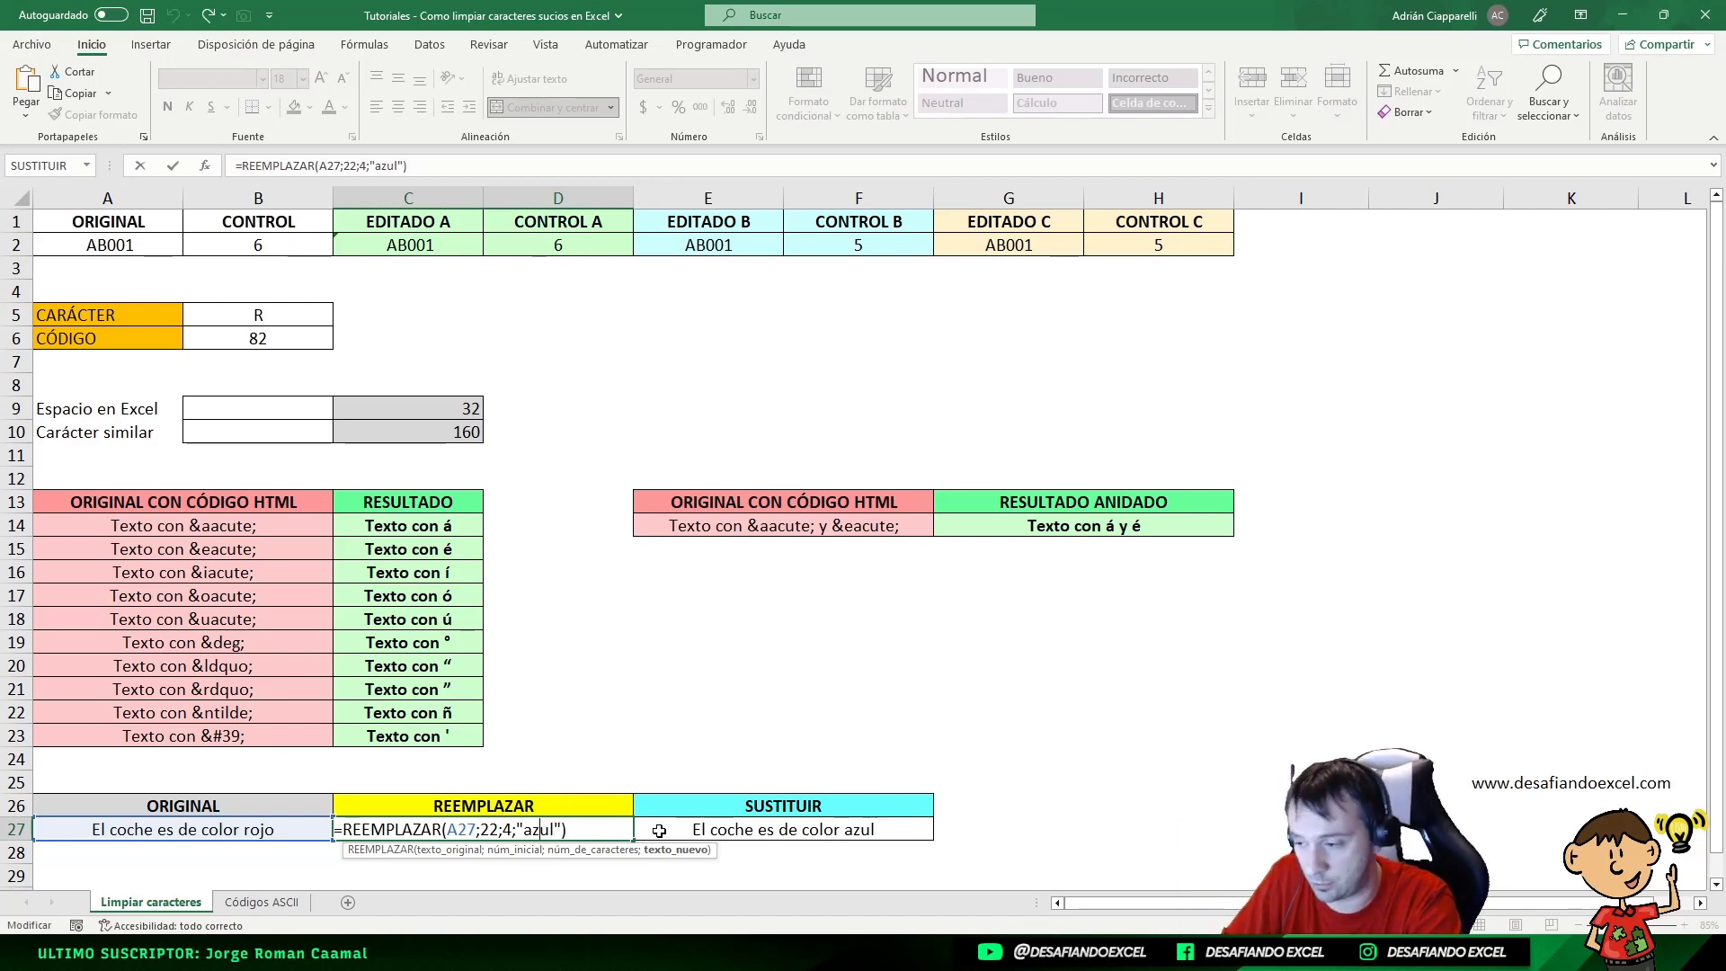
key("Escape")
- Try "azulado" as the new text in E27's SUSTITUIR formula and undo the change
double_click(831, 829)
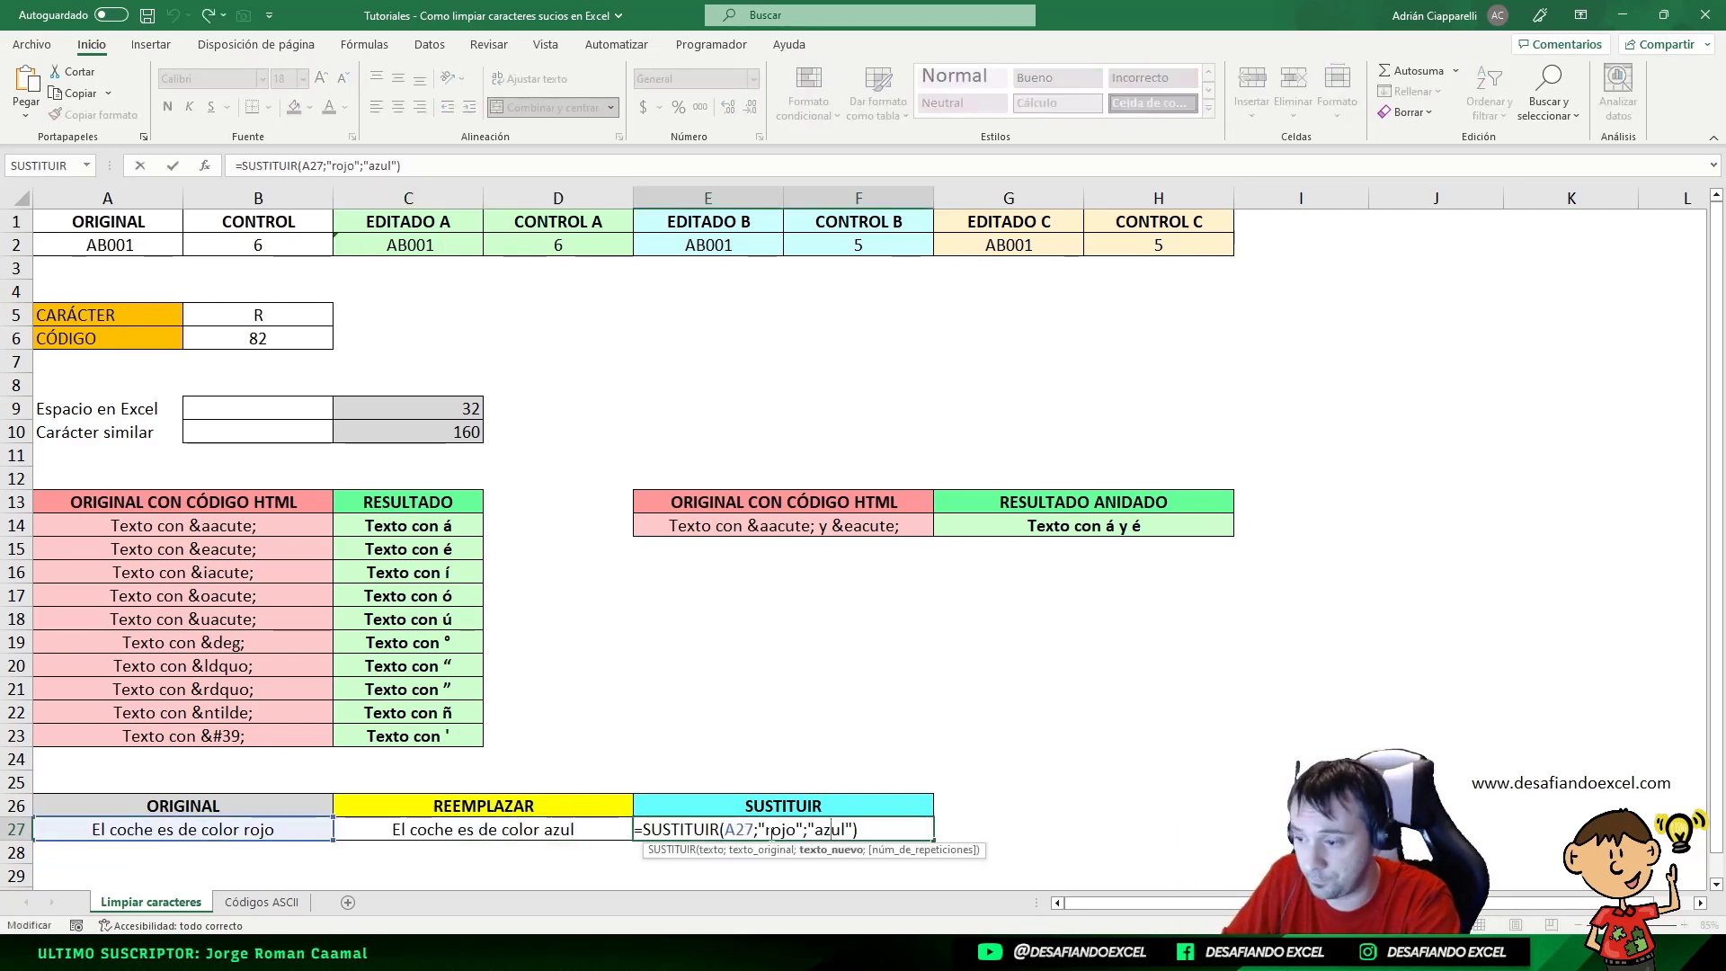
left_click(831, 850)
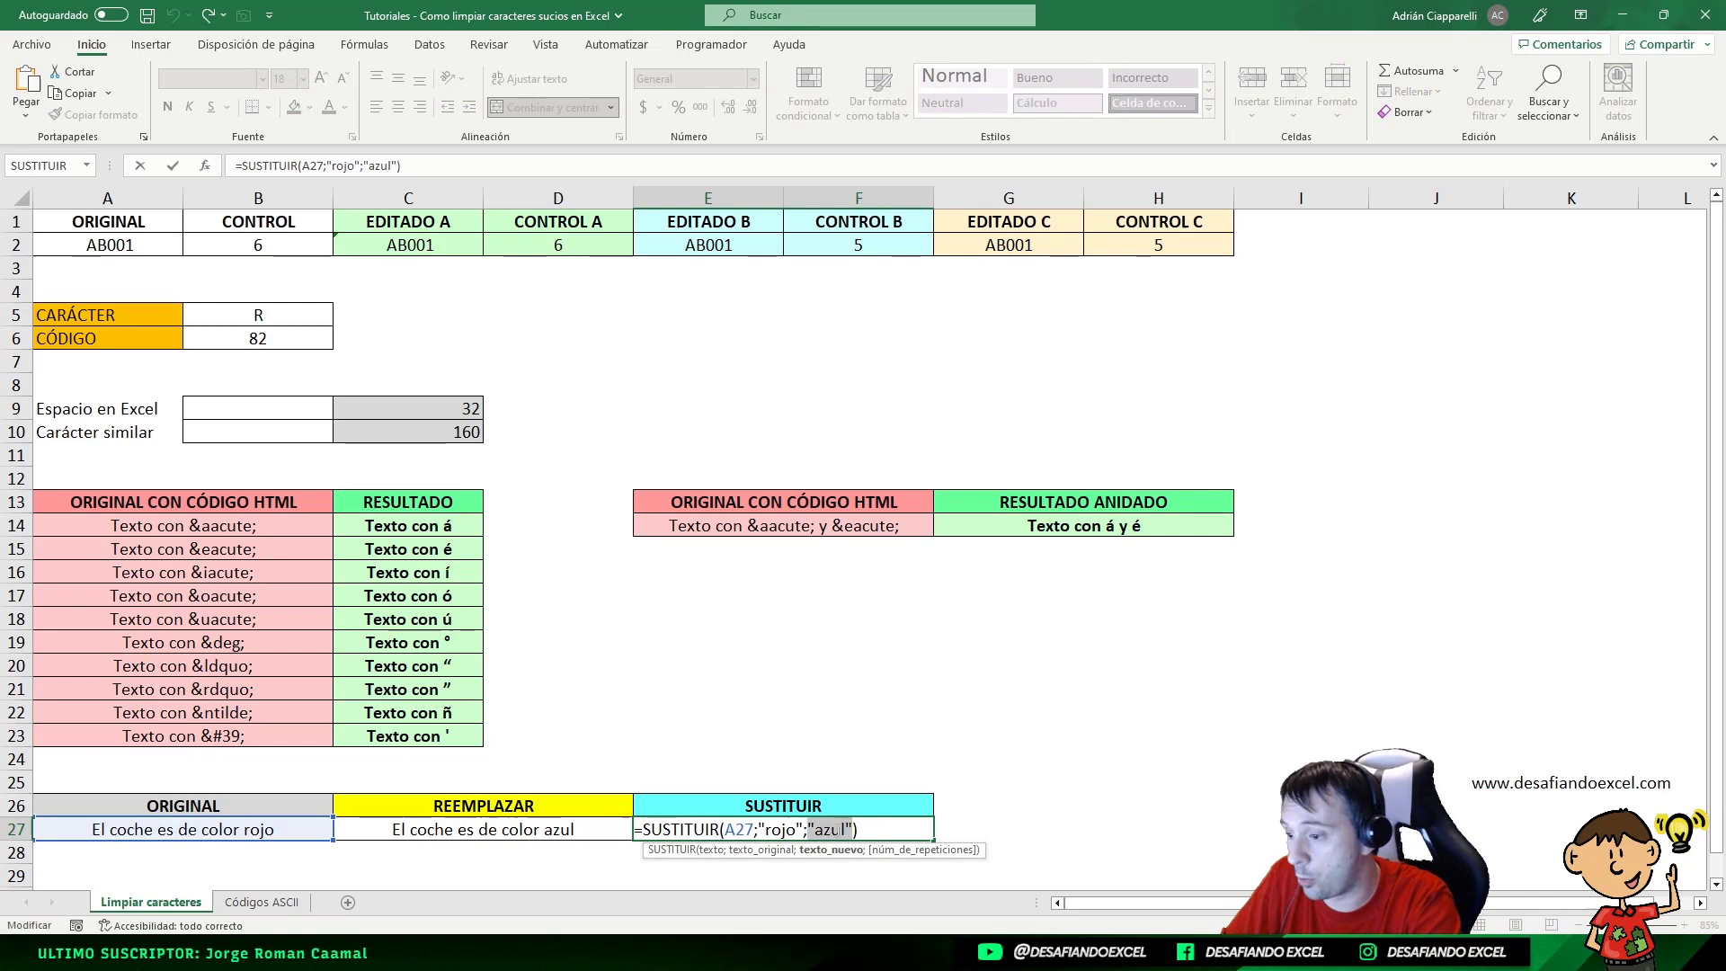
left_click(849, 829)
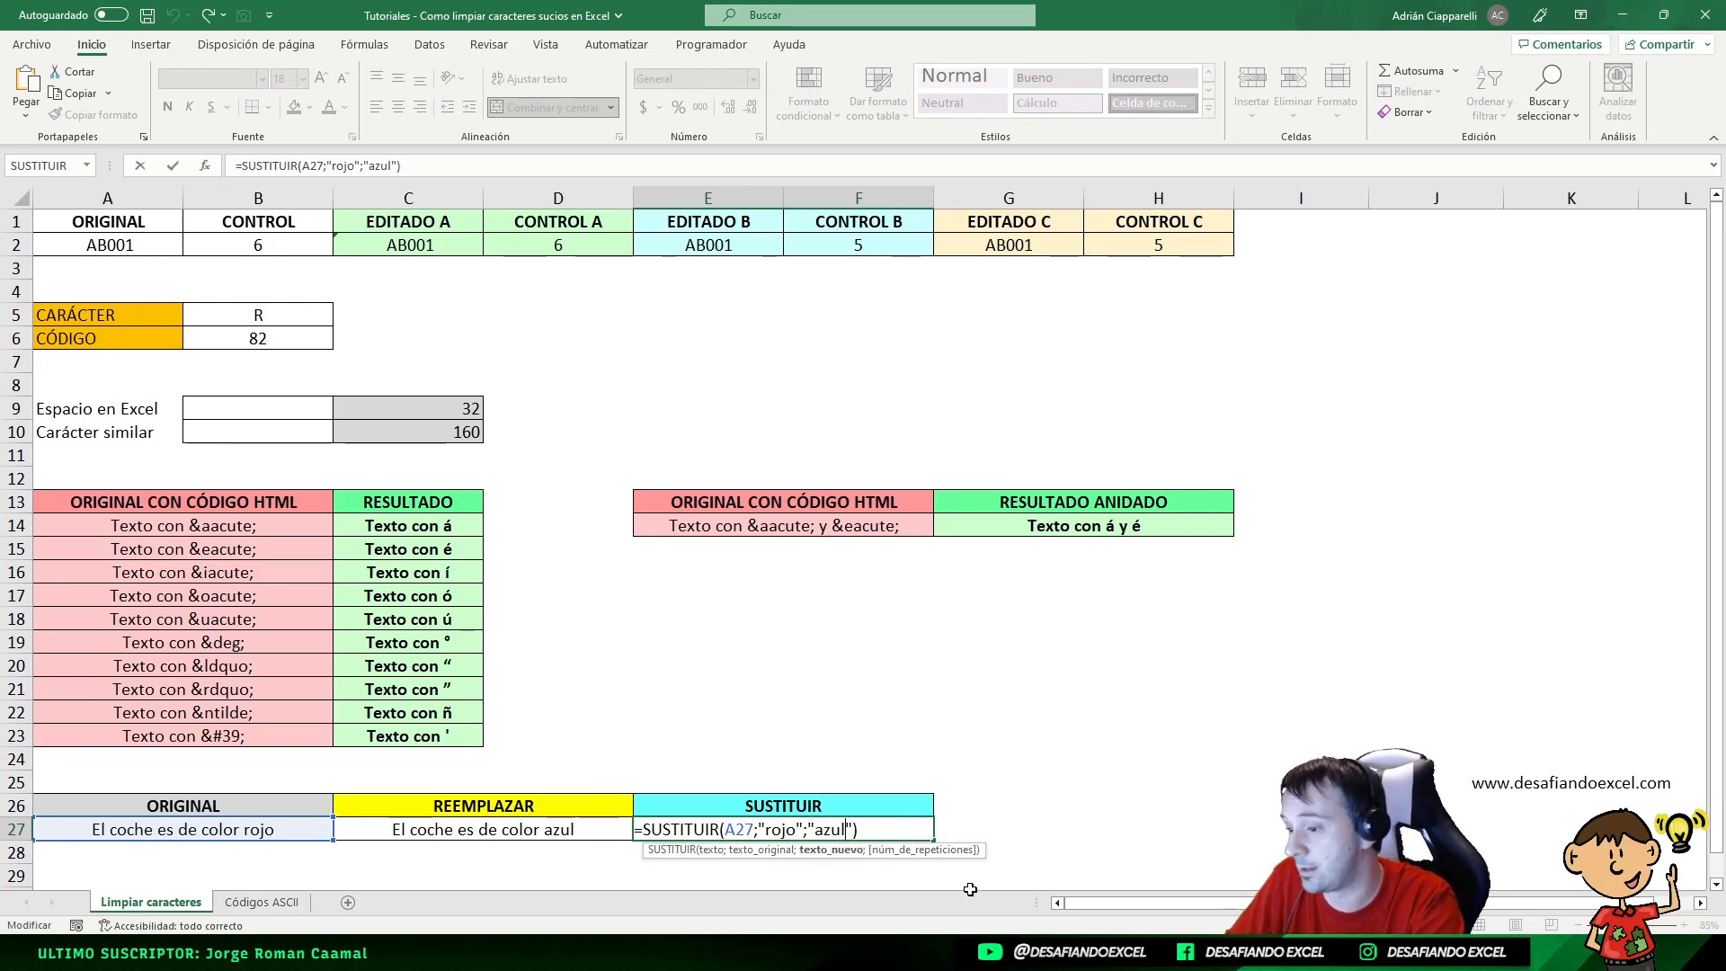
type("azo")
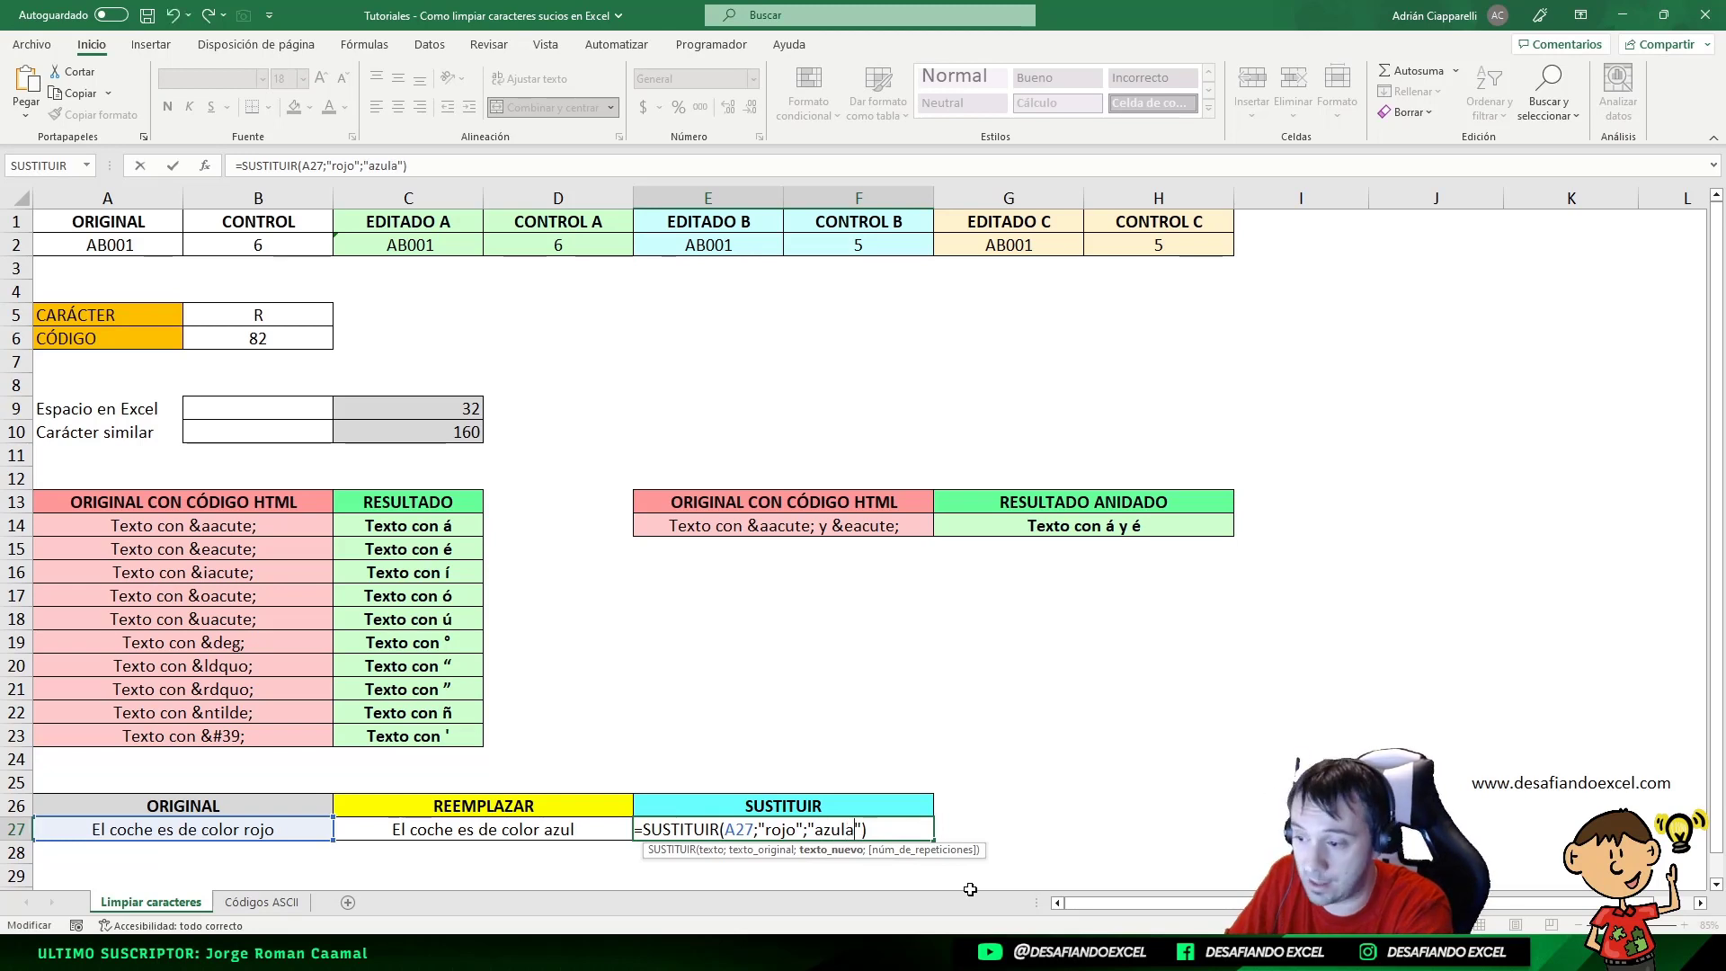
key("BackSpace")
key("BackSpace")
type("do")
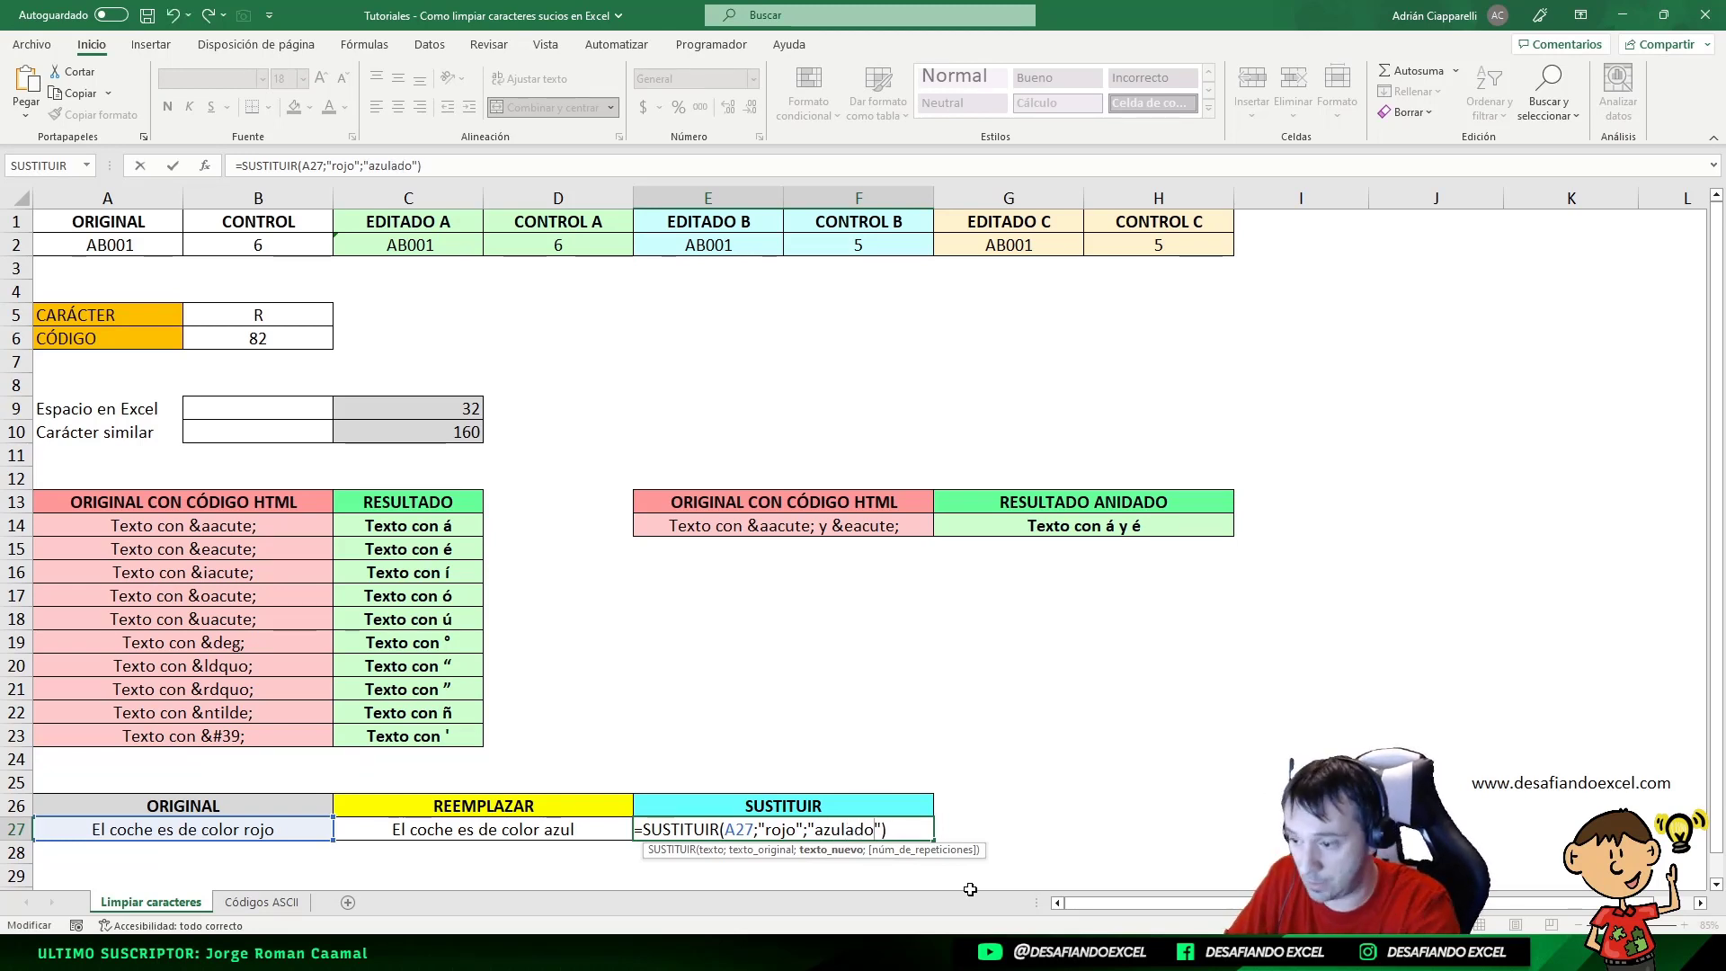
key("Return")
left_click(834, 828)
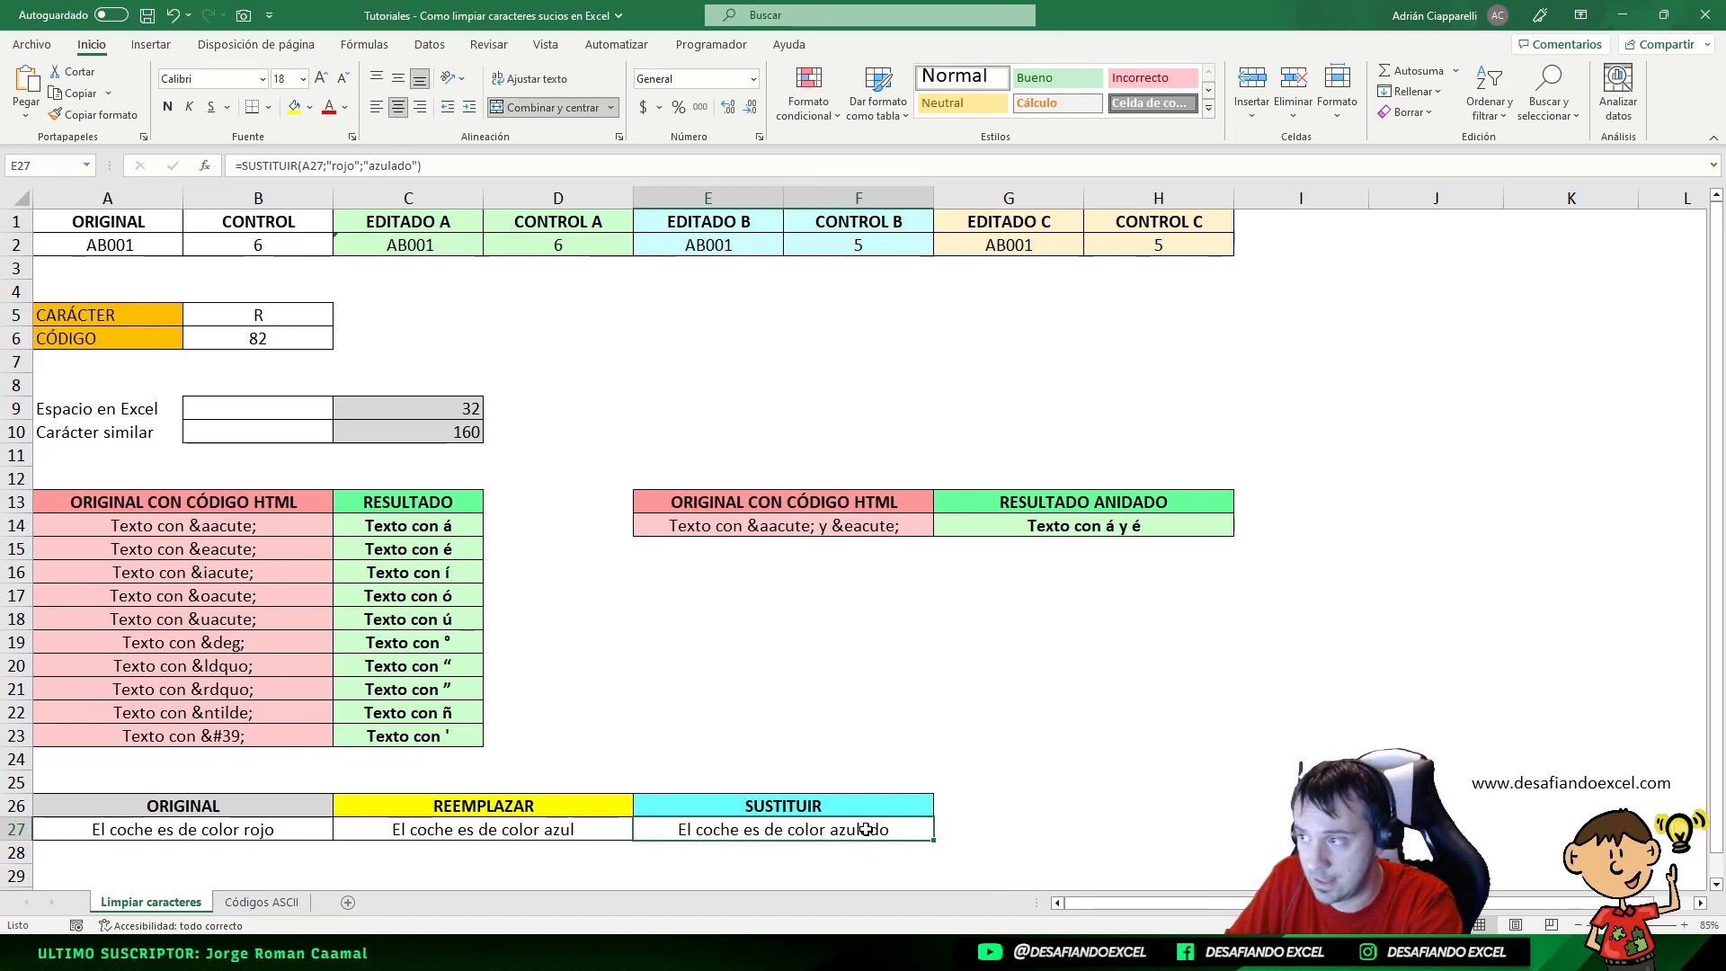
key("ctrl+z")
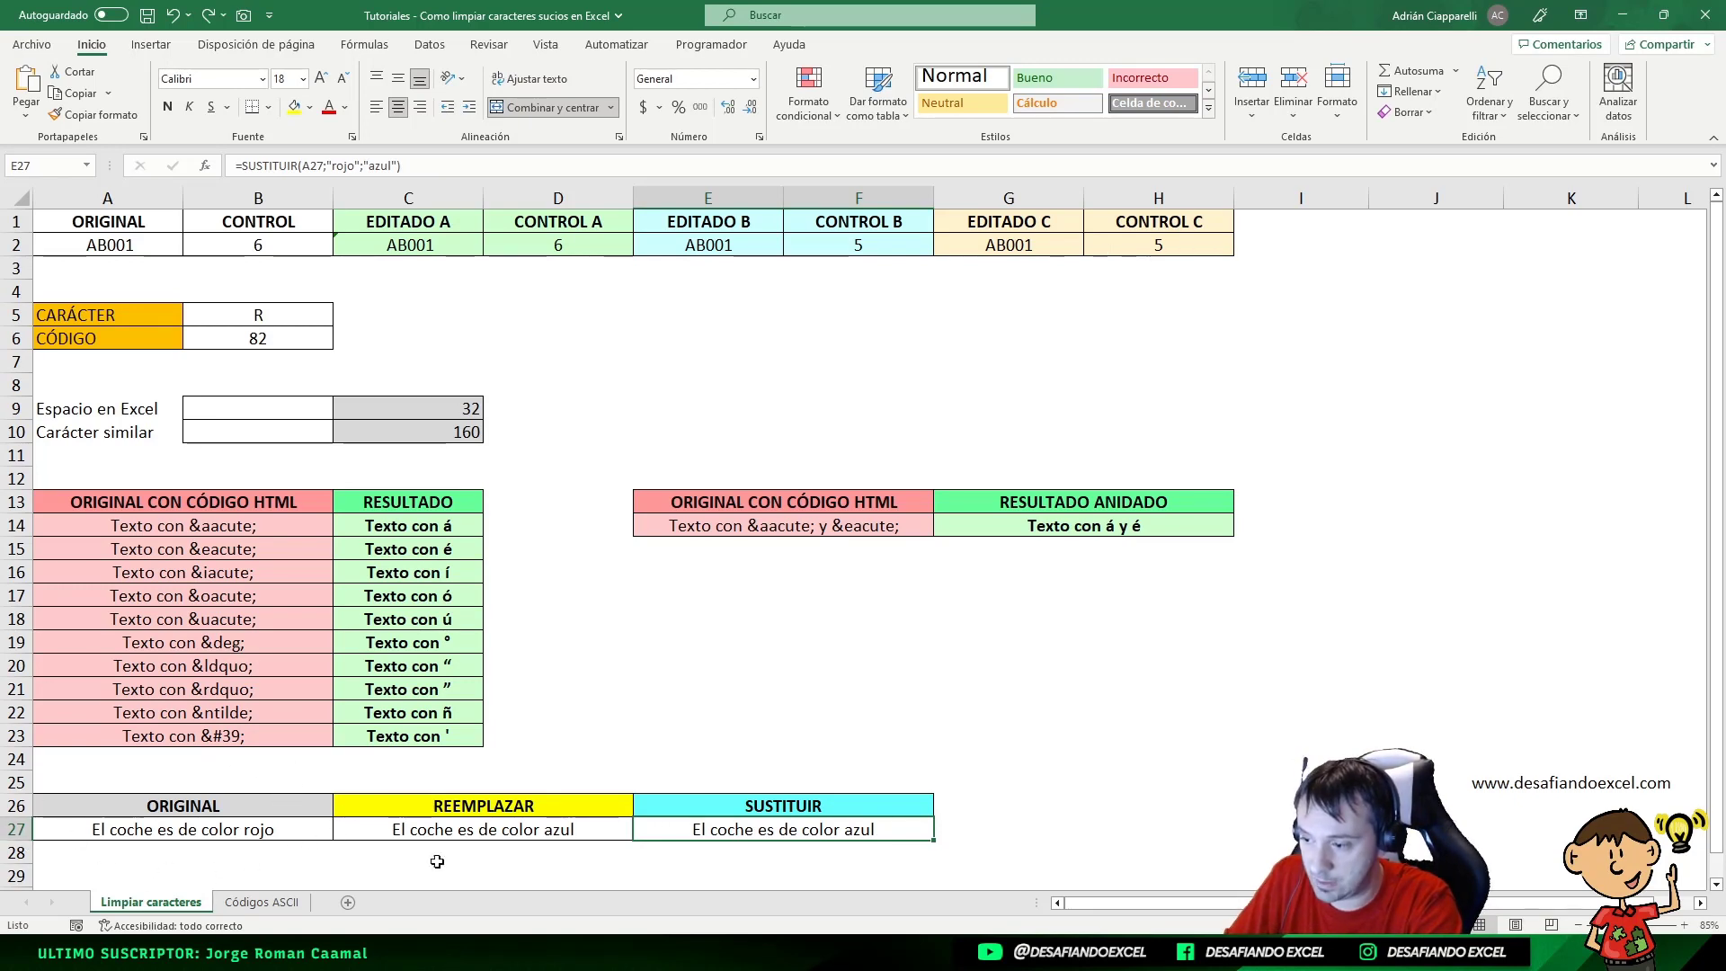
- Review the SUSTITUIR formula in E27 and the start position, character count and new text of the REEMPLAZAR formula in C27
double_click(872, 830)
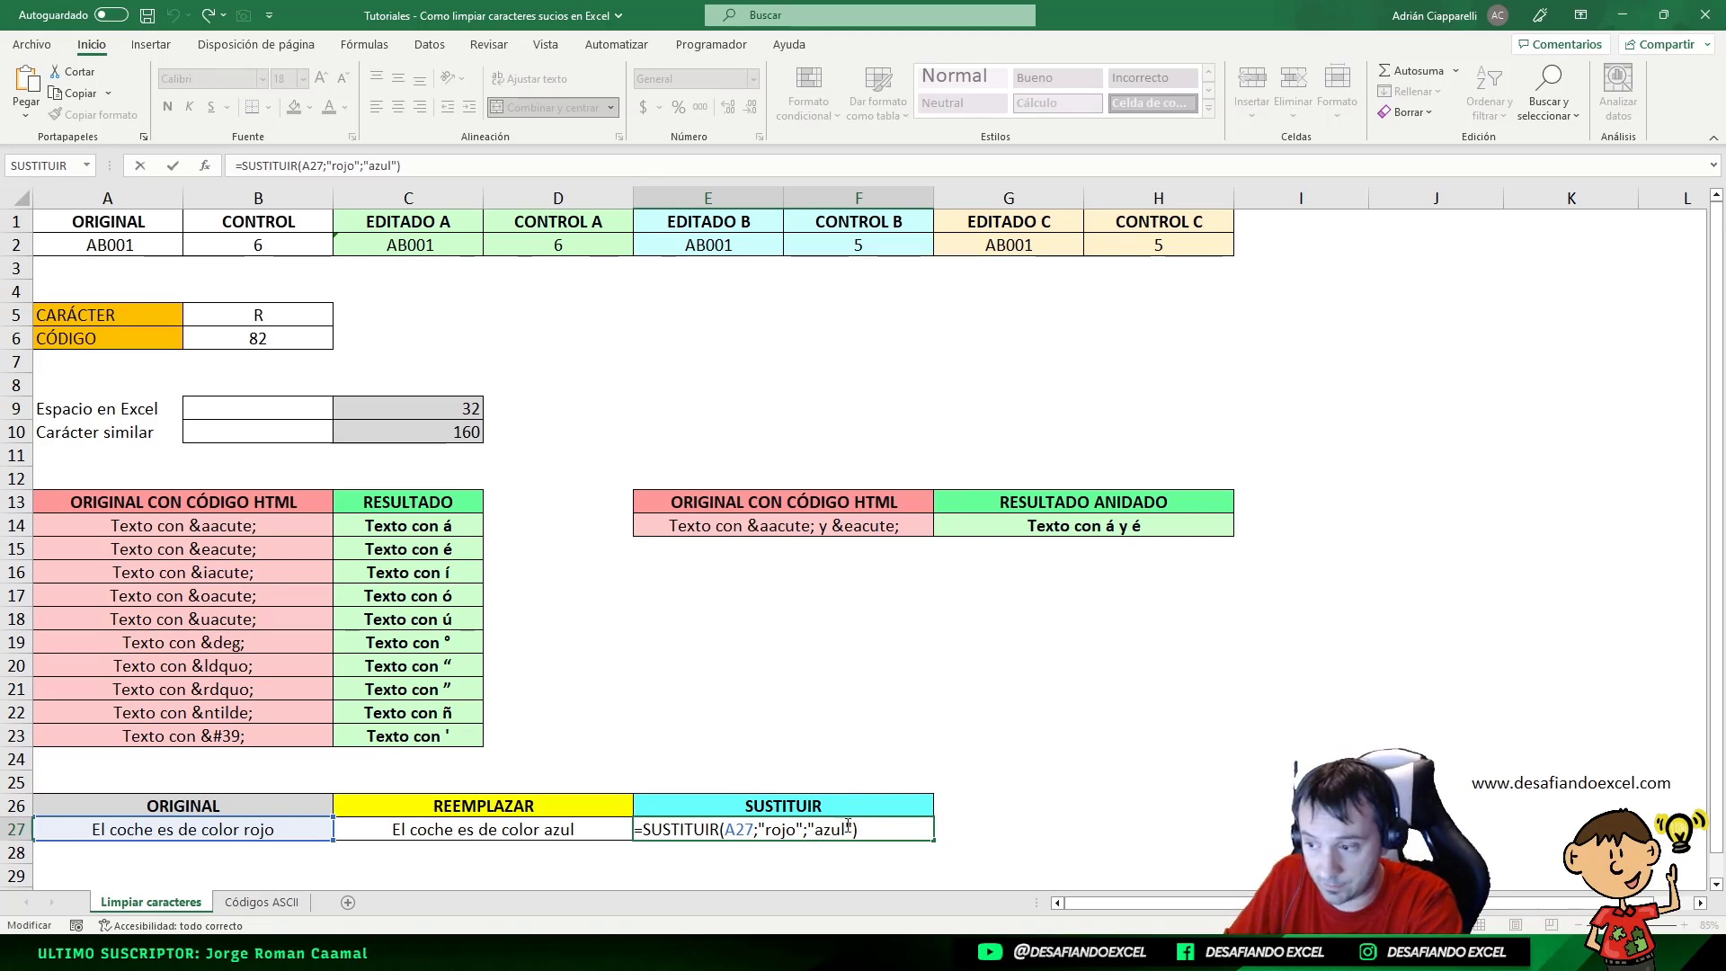
left_click(539, 832)
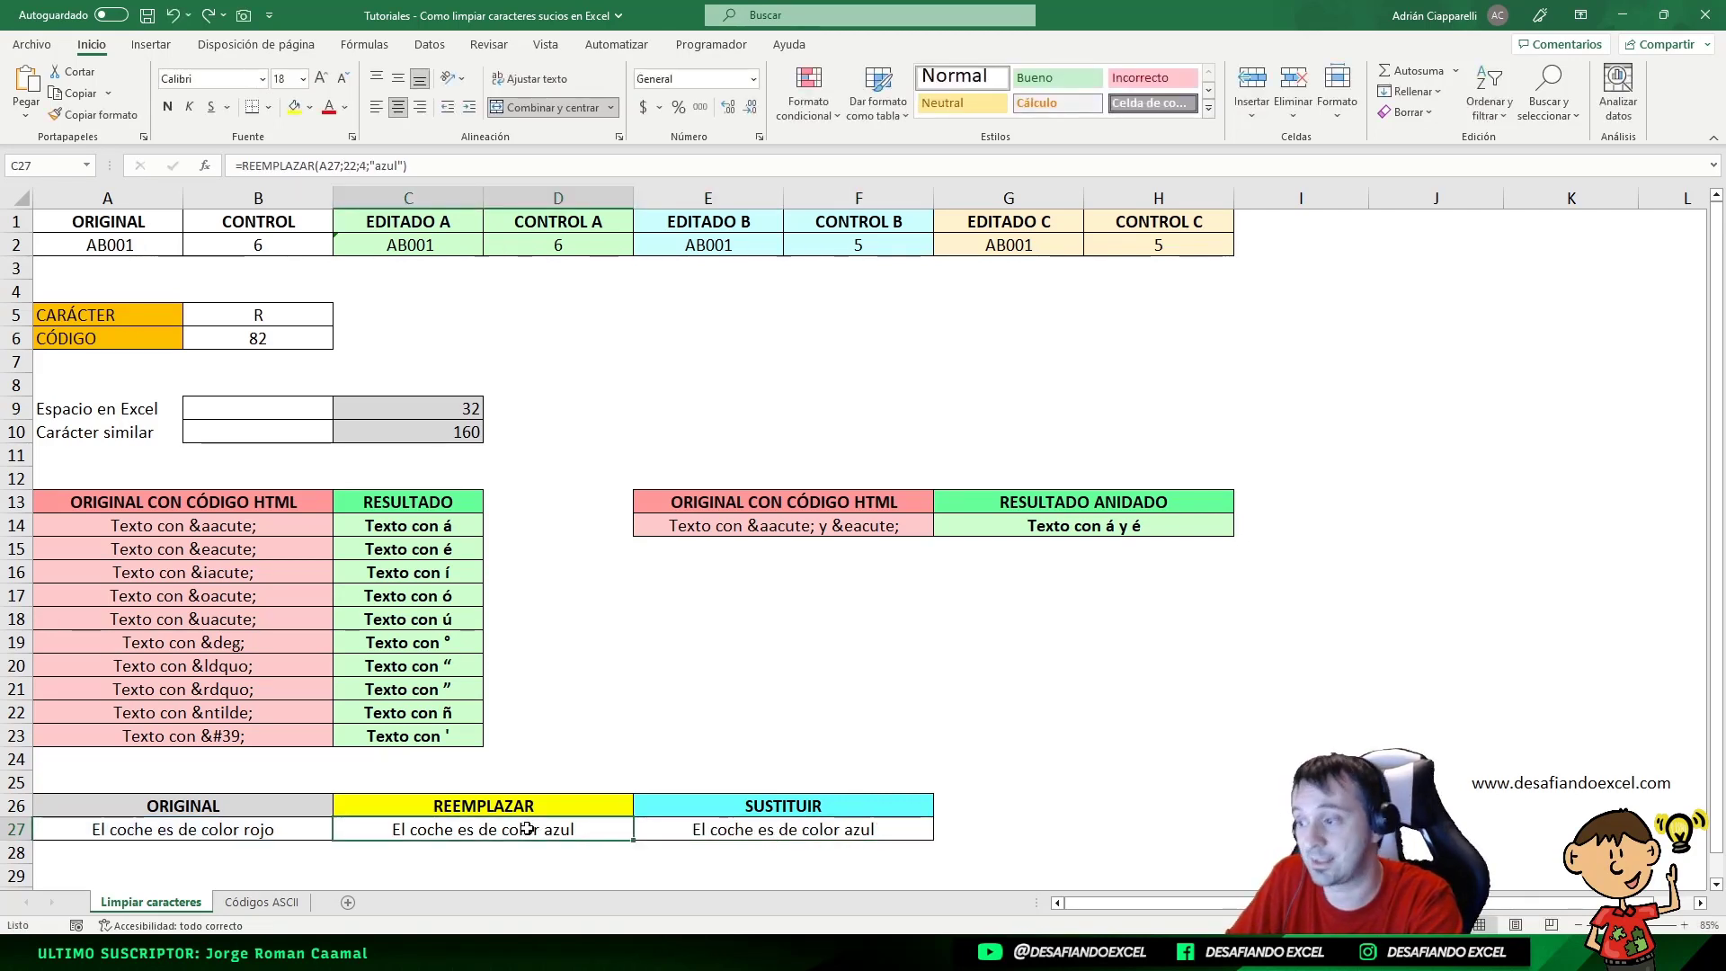
double_click(528, 829)
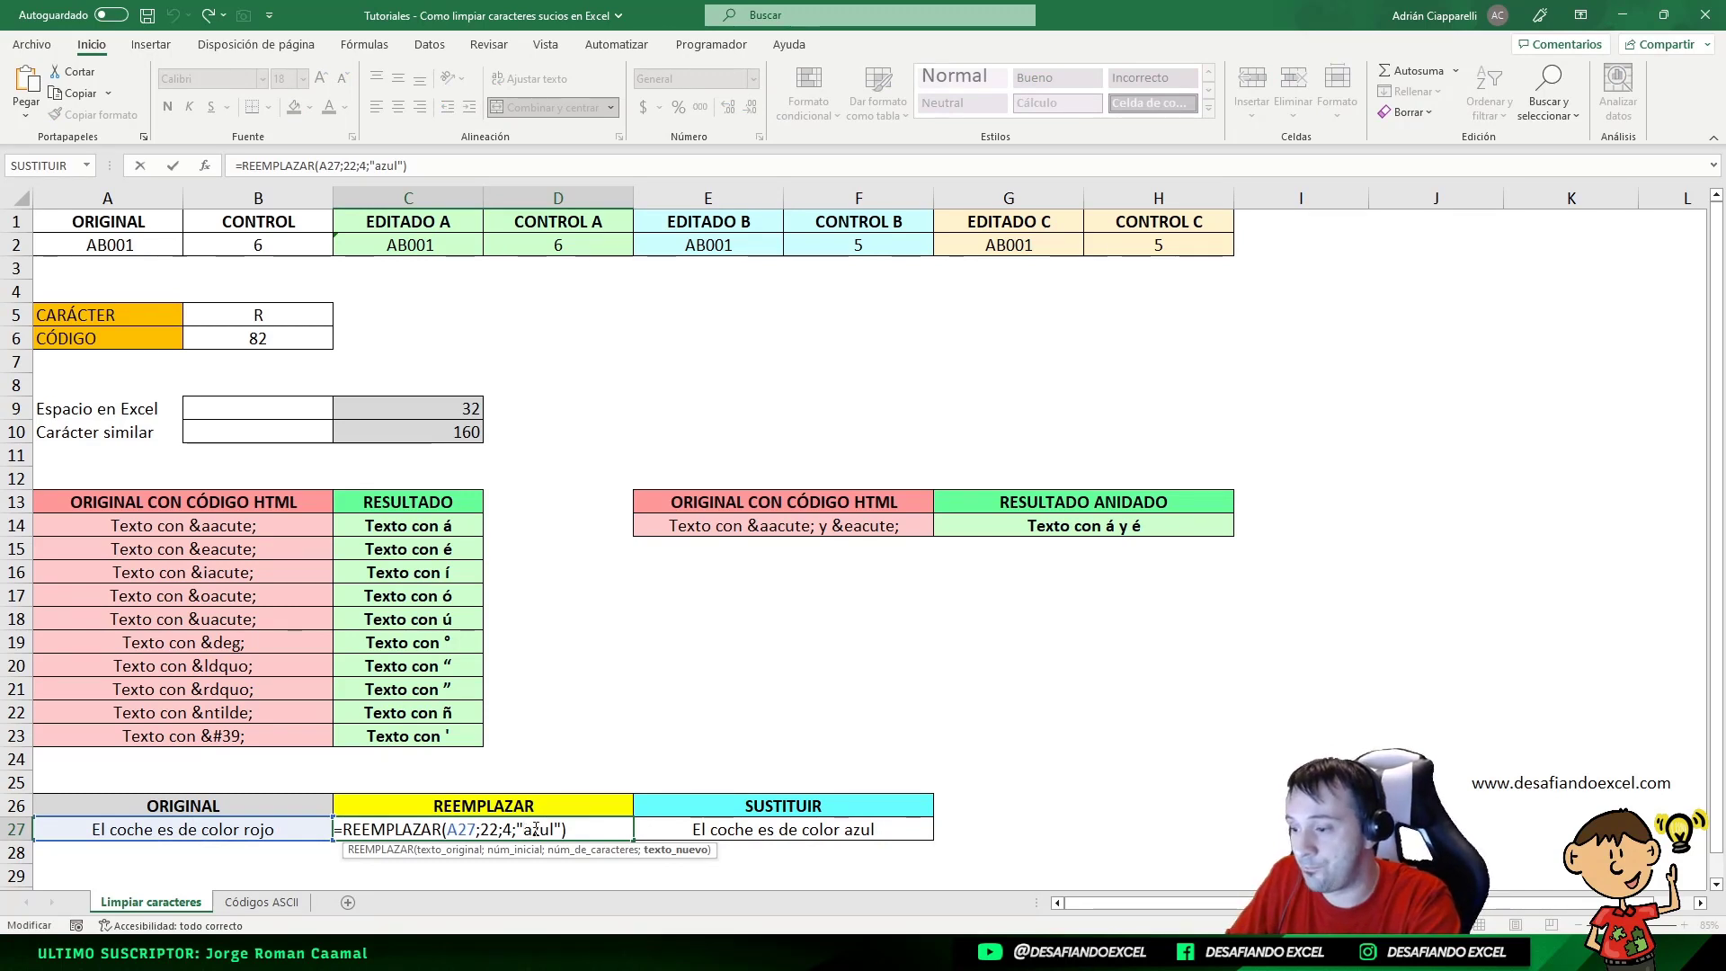
key("Escape")
double_click(825, 829)
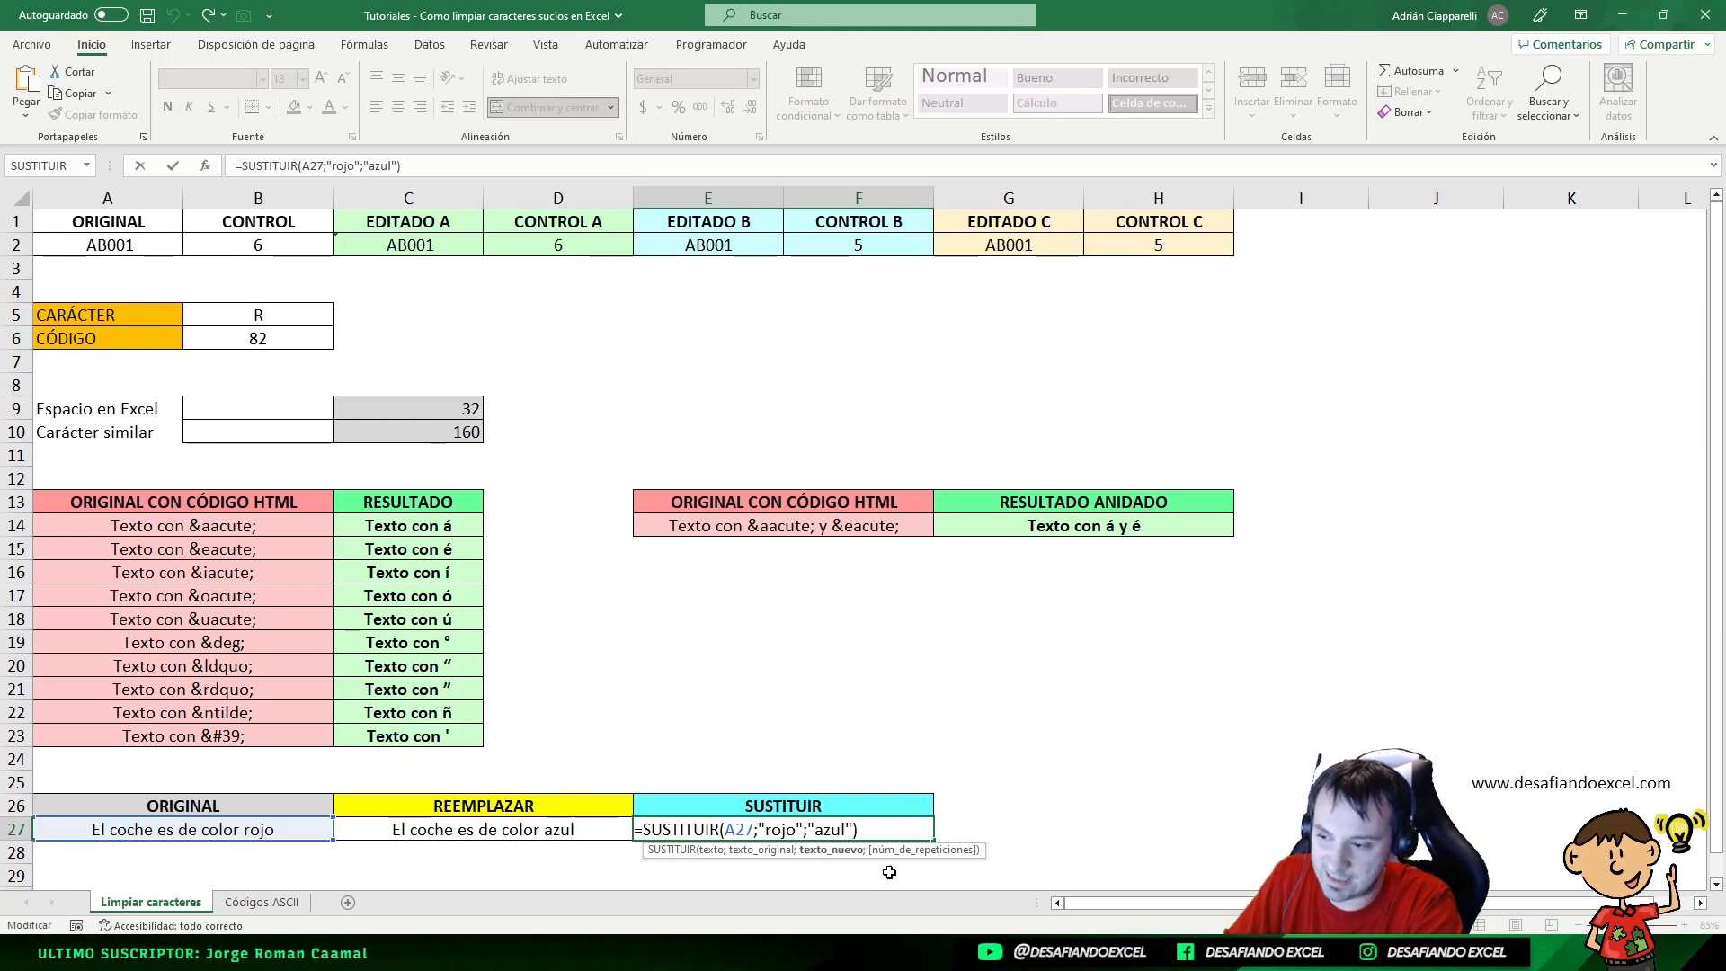
key("Return")
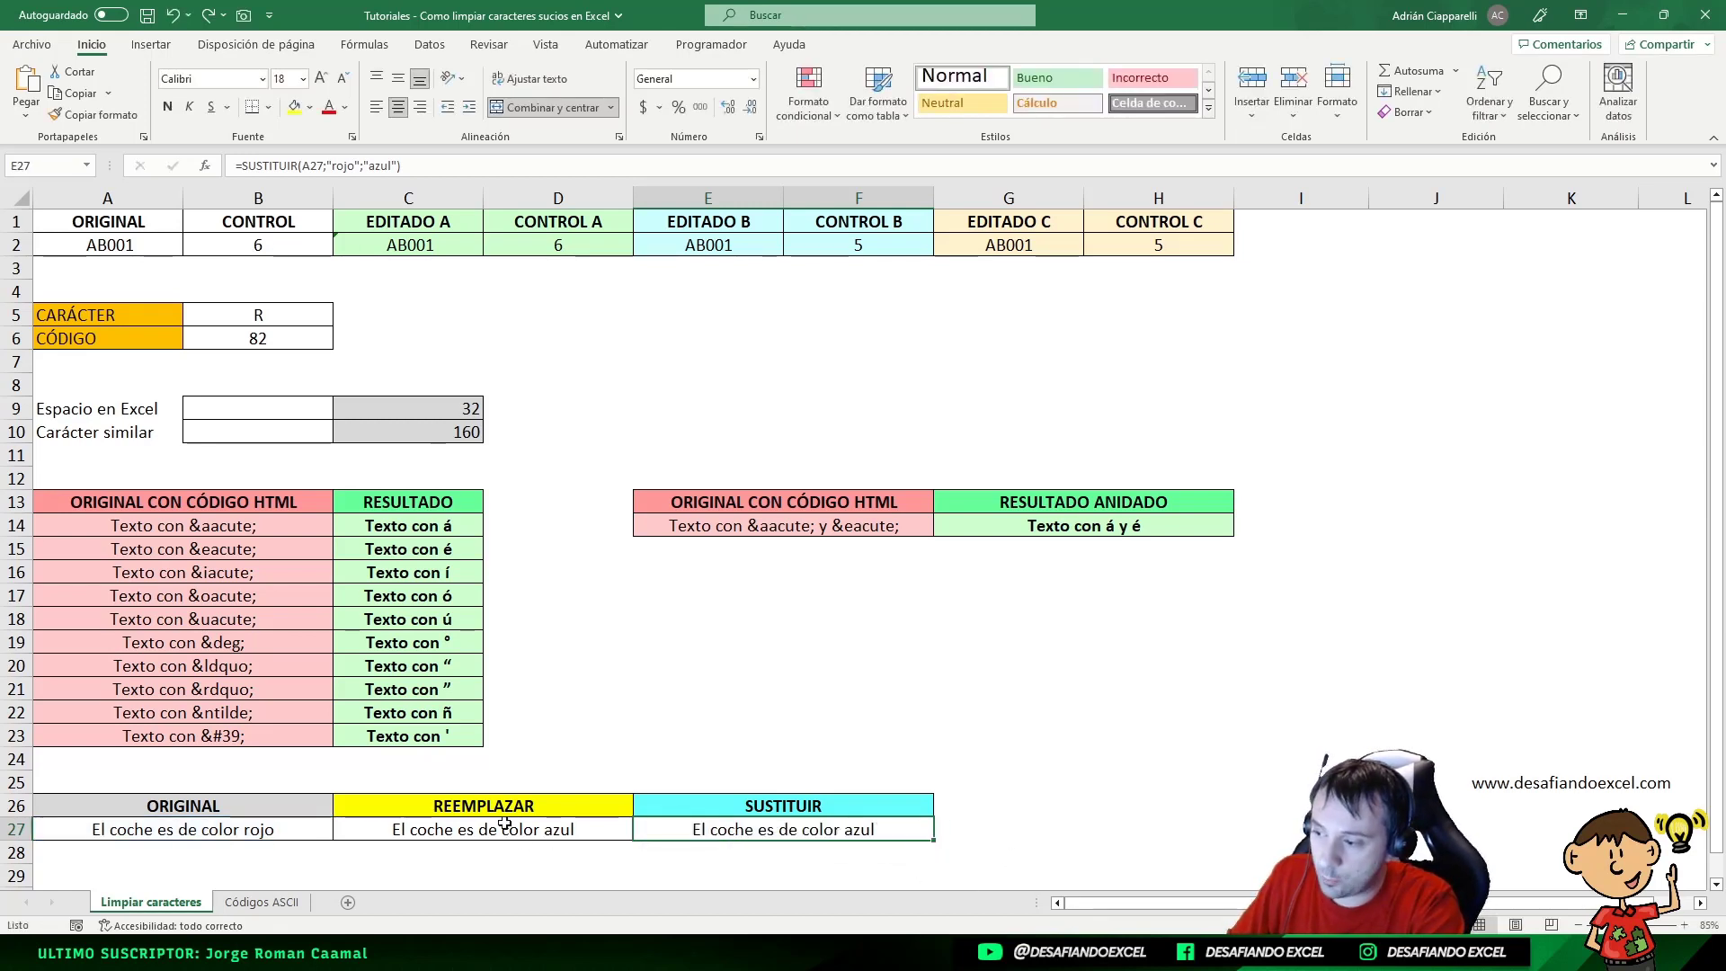
left_click(508, 829)
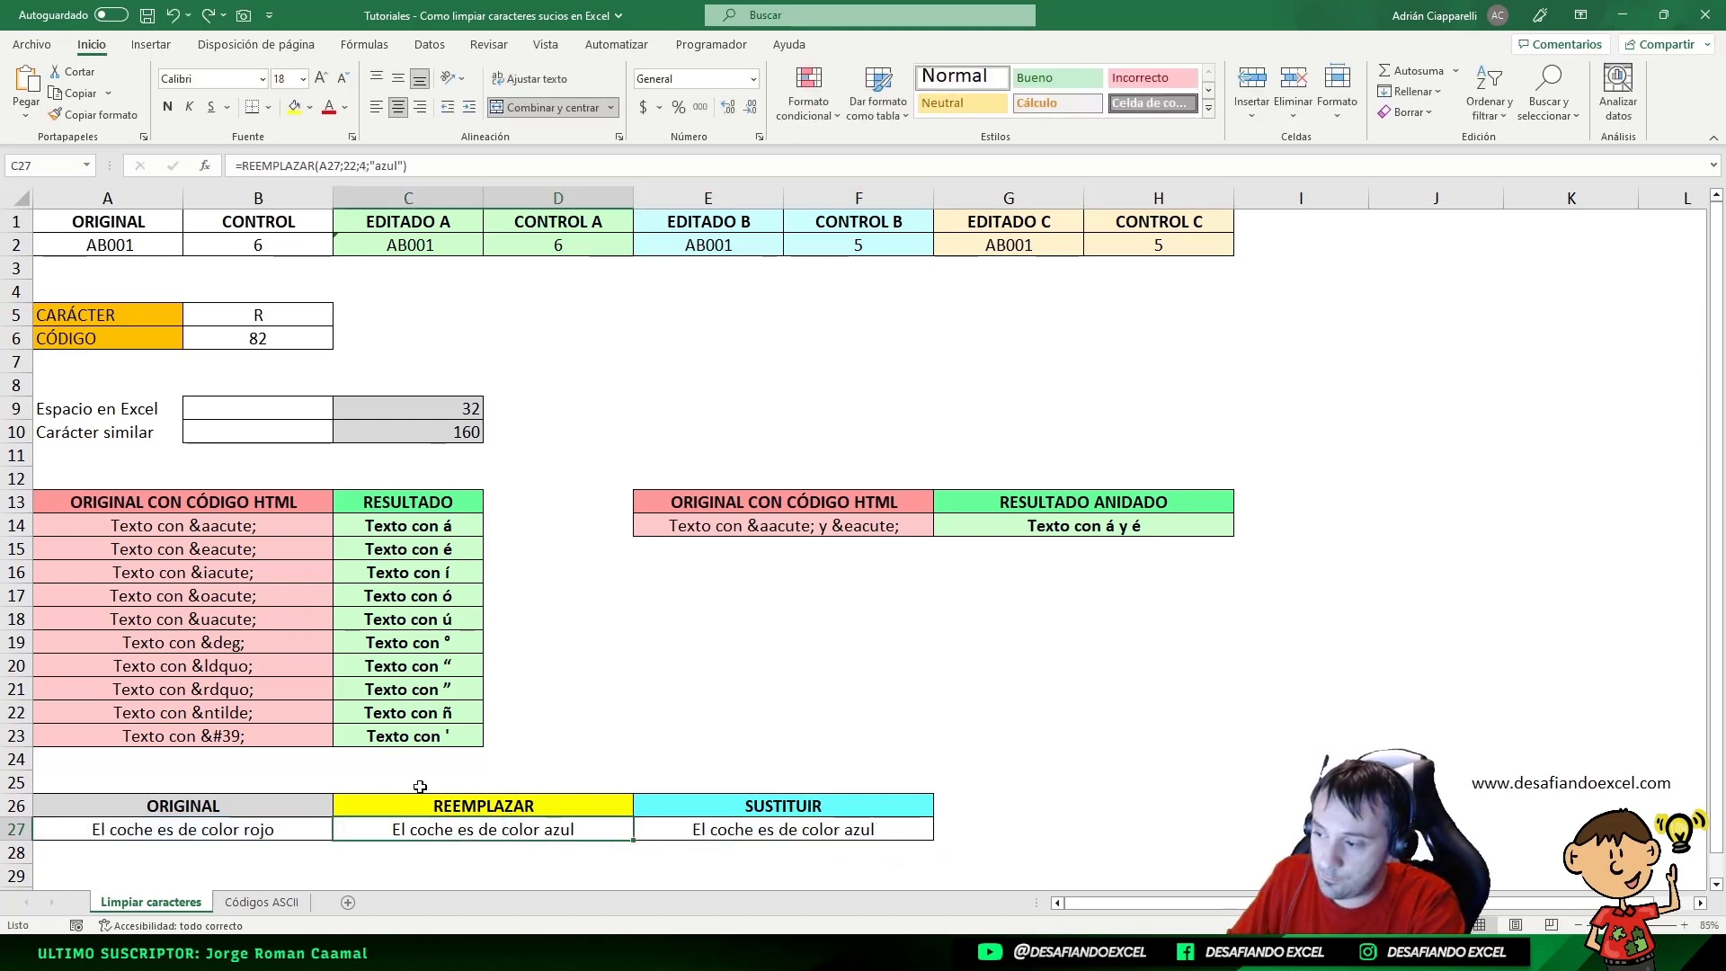
double_click(485, 831)
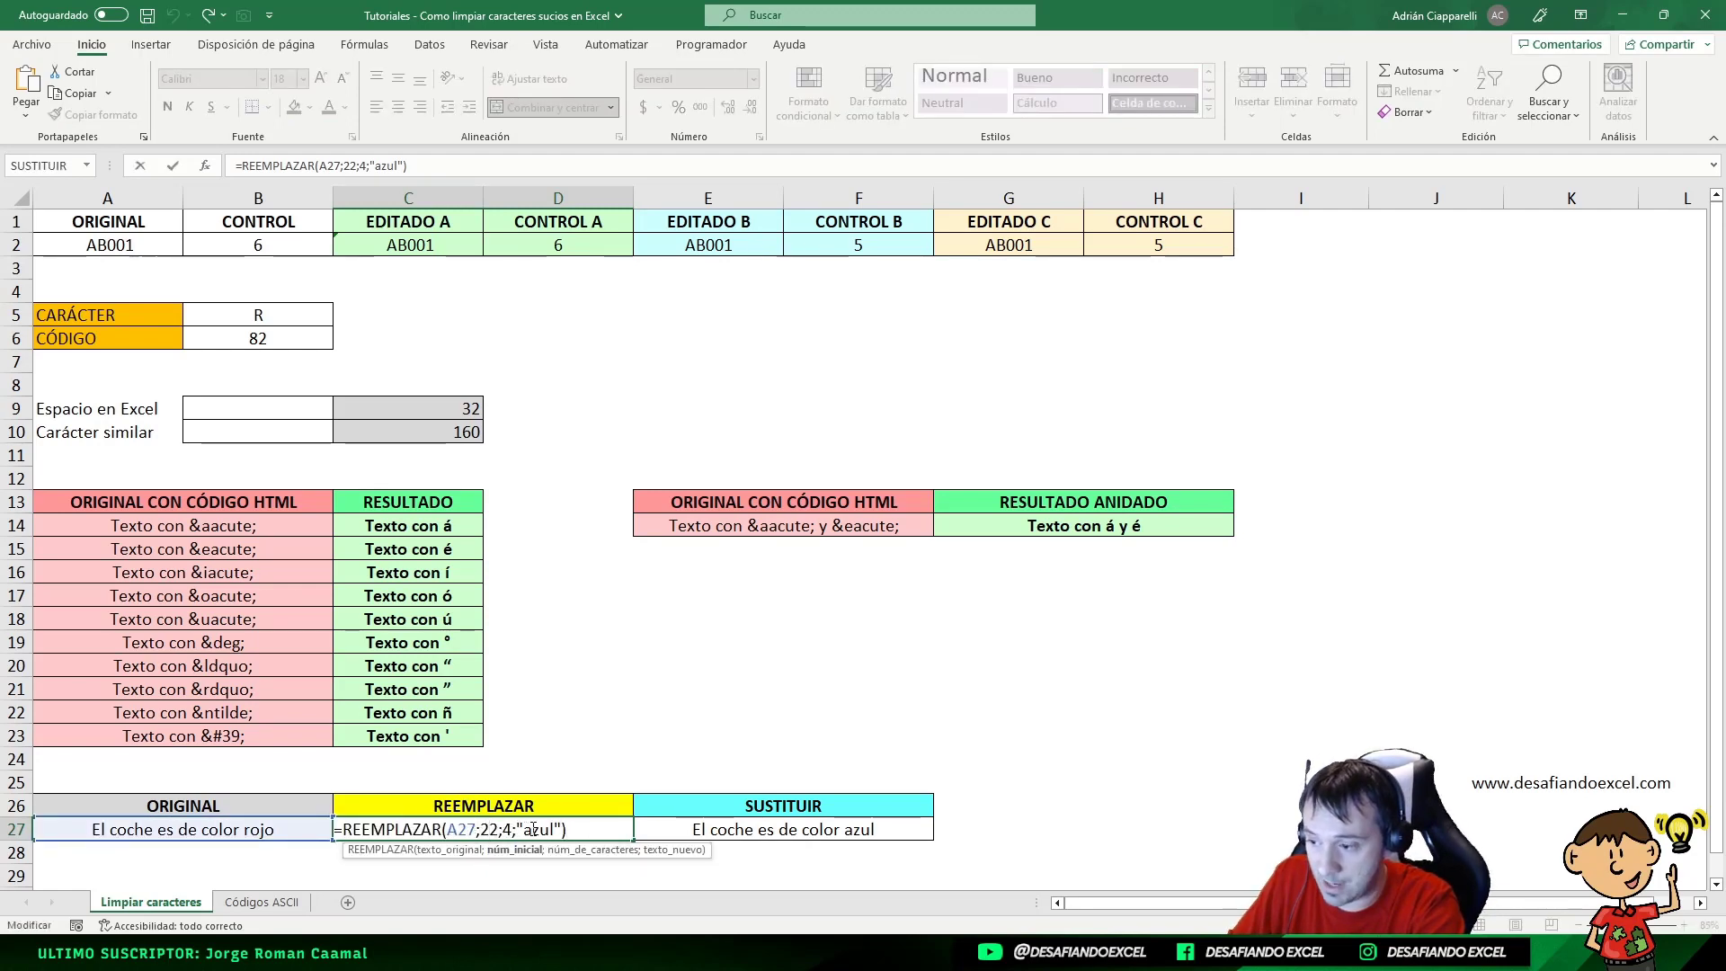
key("Escape")
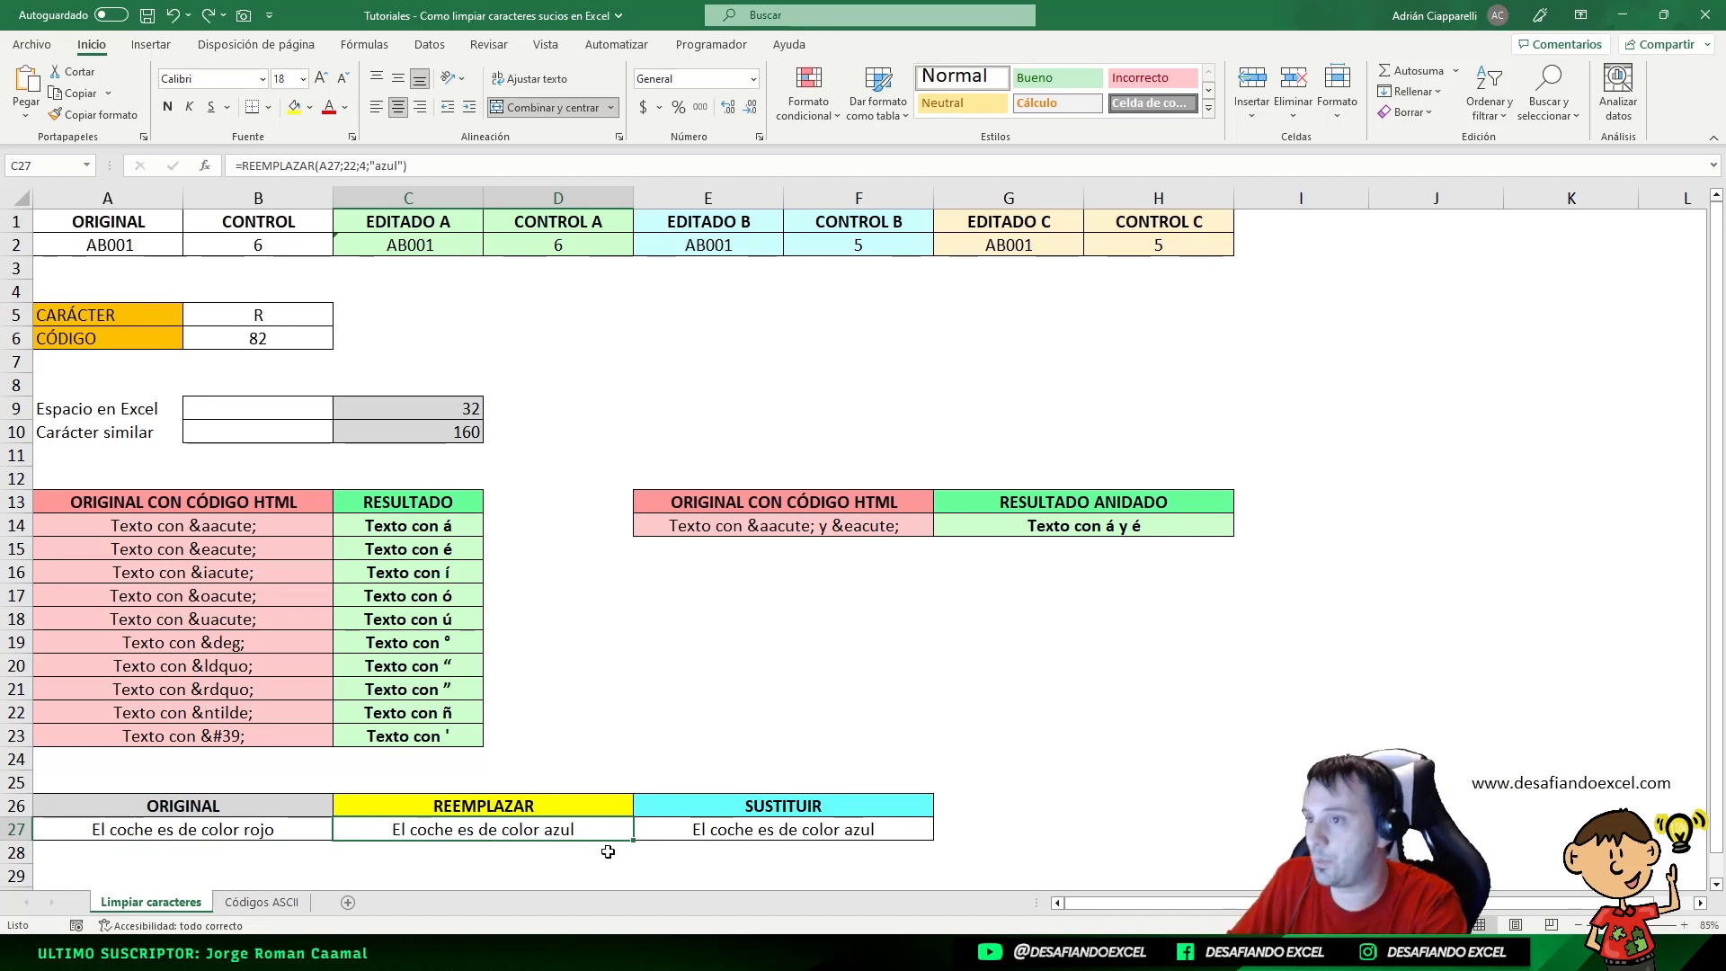
- Add a second "rojo" to the original text in A27 so it reads "El coche es de color rojo rojo"
double_click(311, 831)
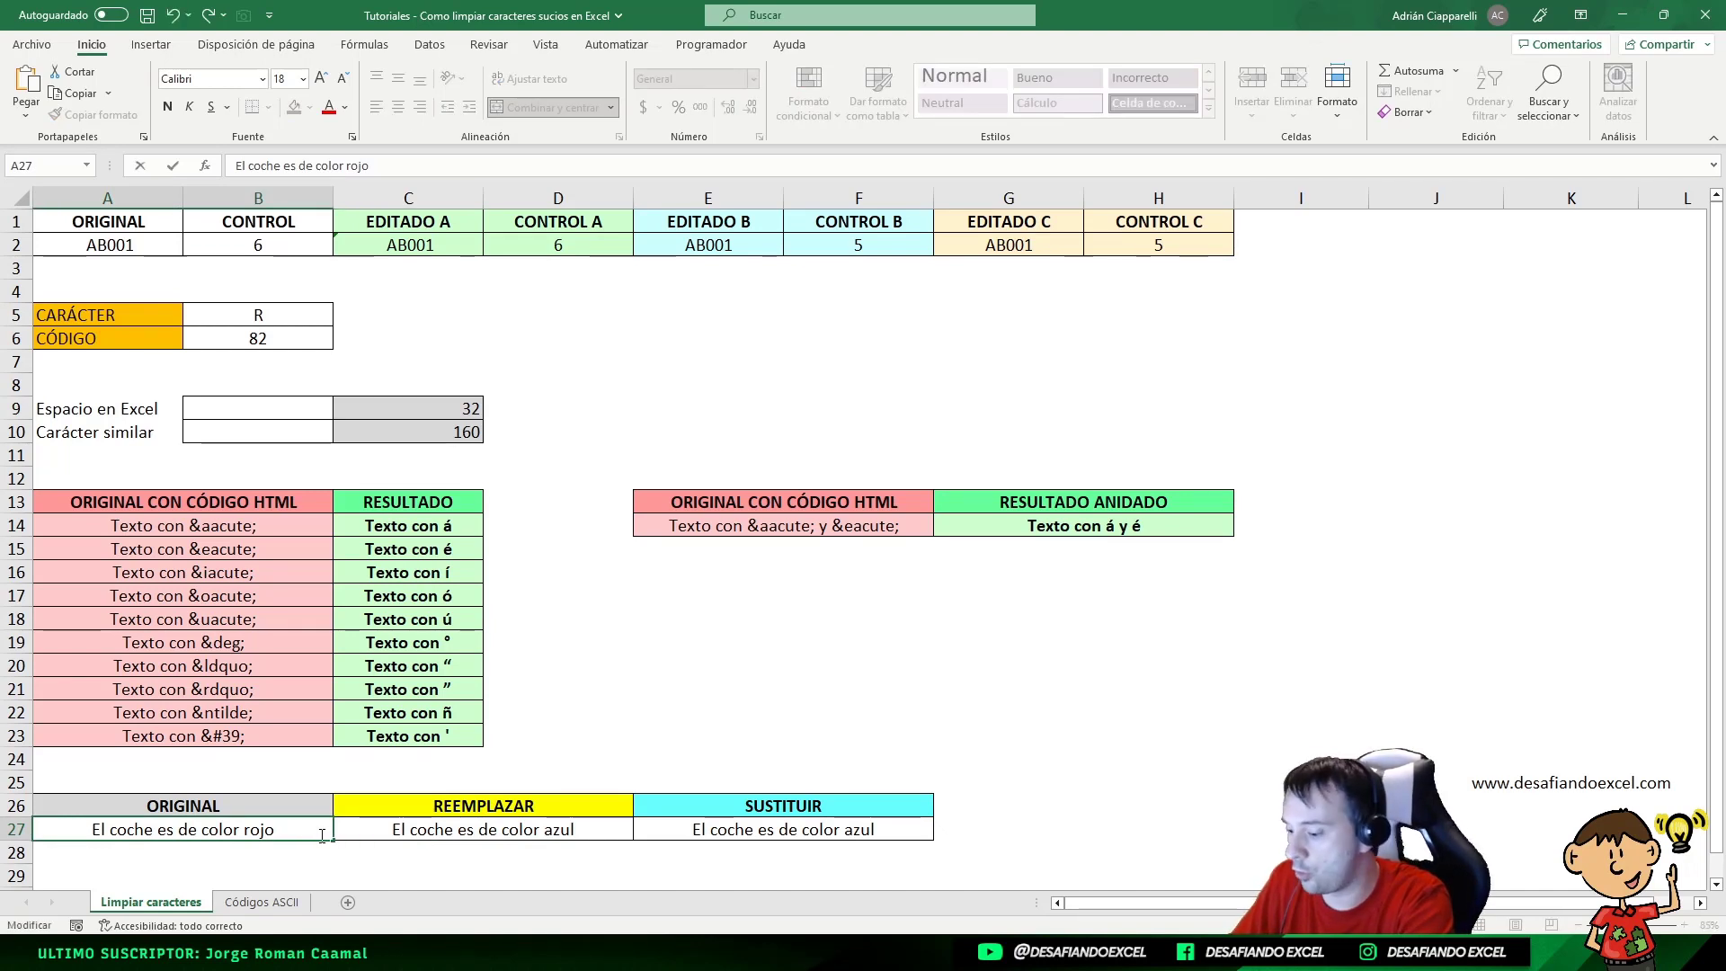
type("rojo")
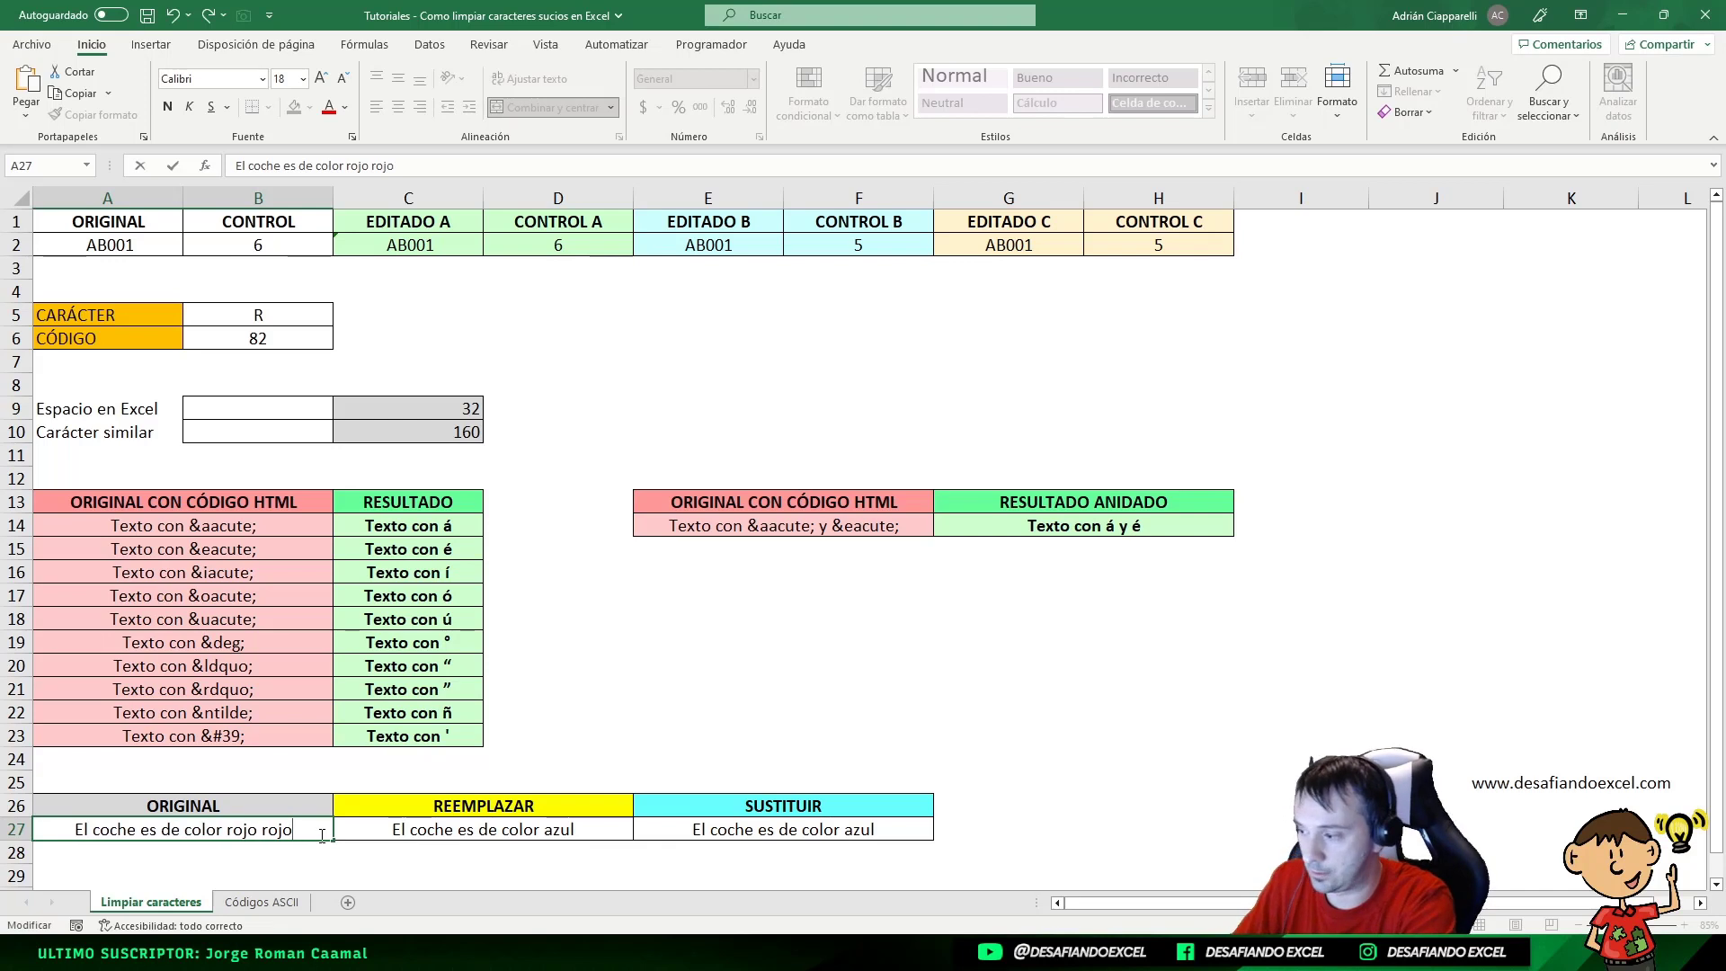
key("Return")
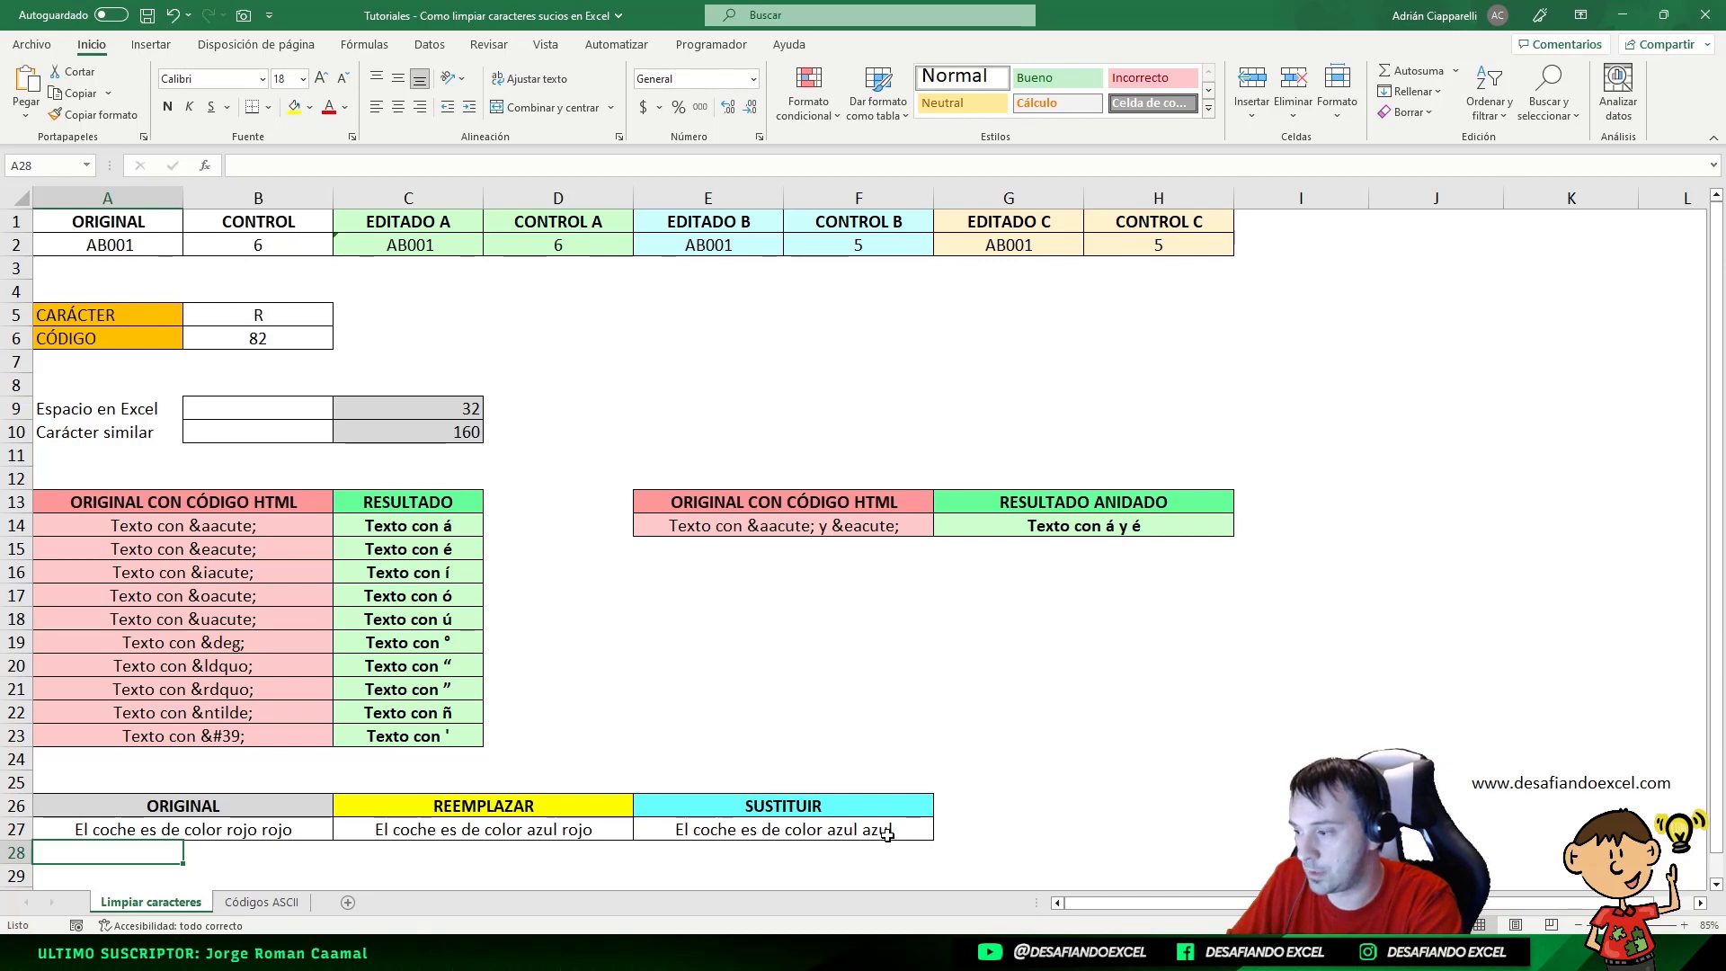
- Add the optional núm_de_repeticiones argument with value 2 to the SUSTITUIR formula in E27
left_click(829, 832)
double_click(828, 833)
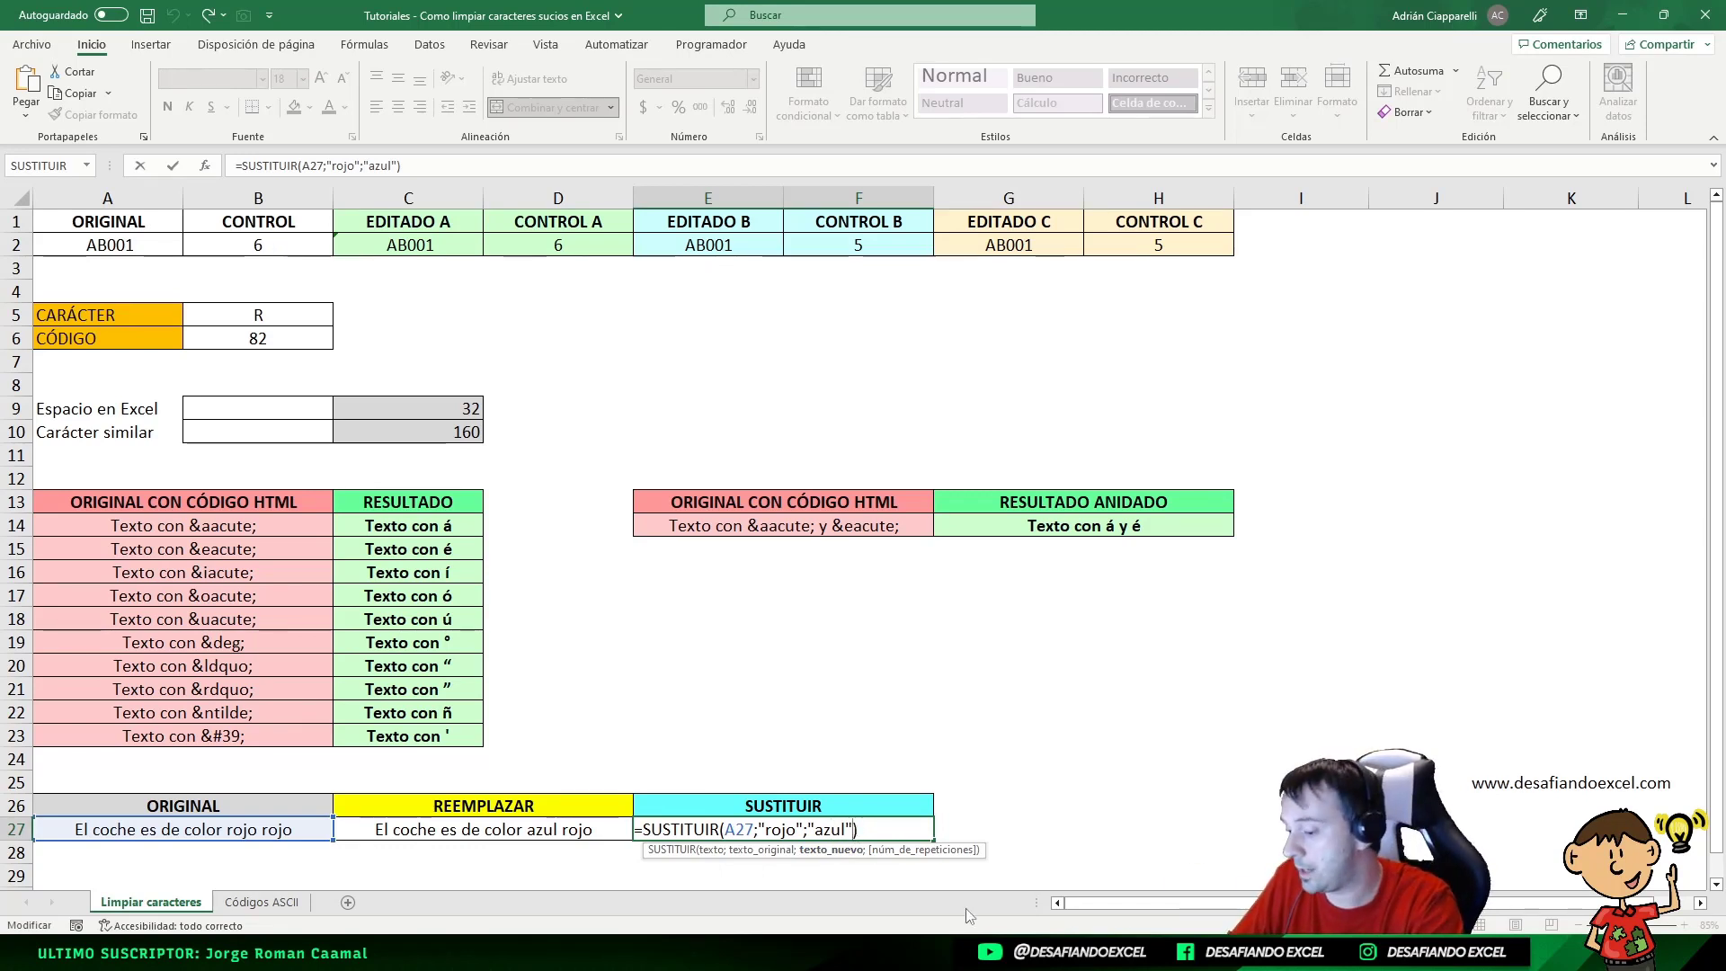
type(";")
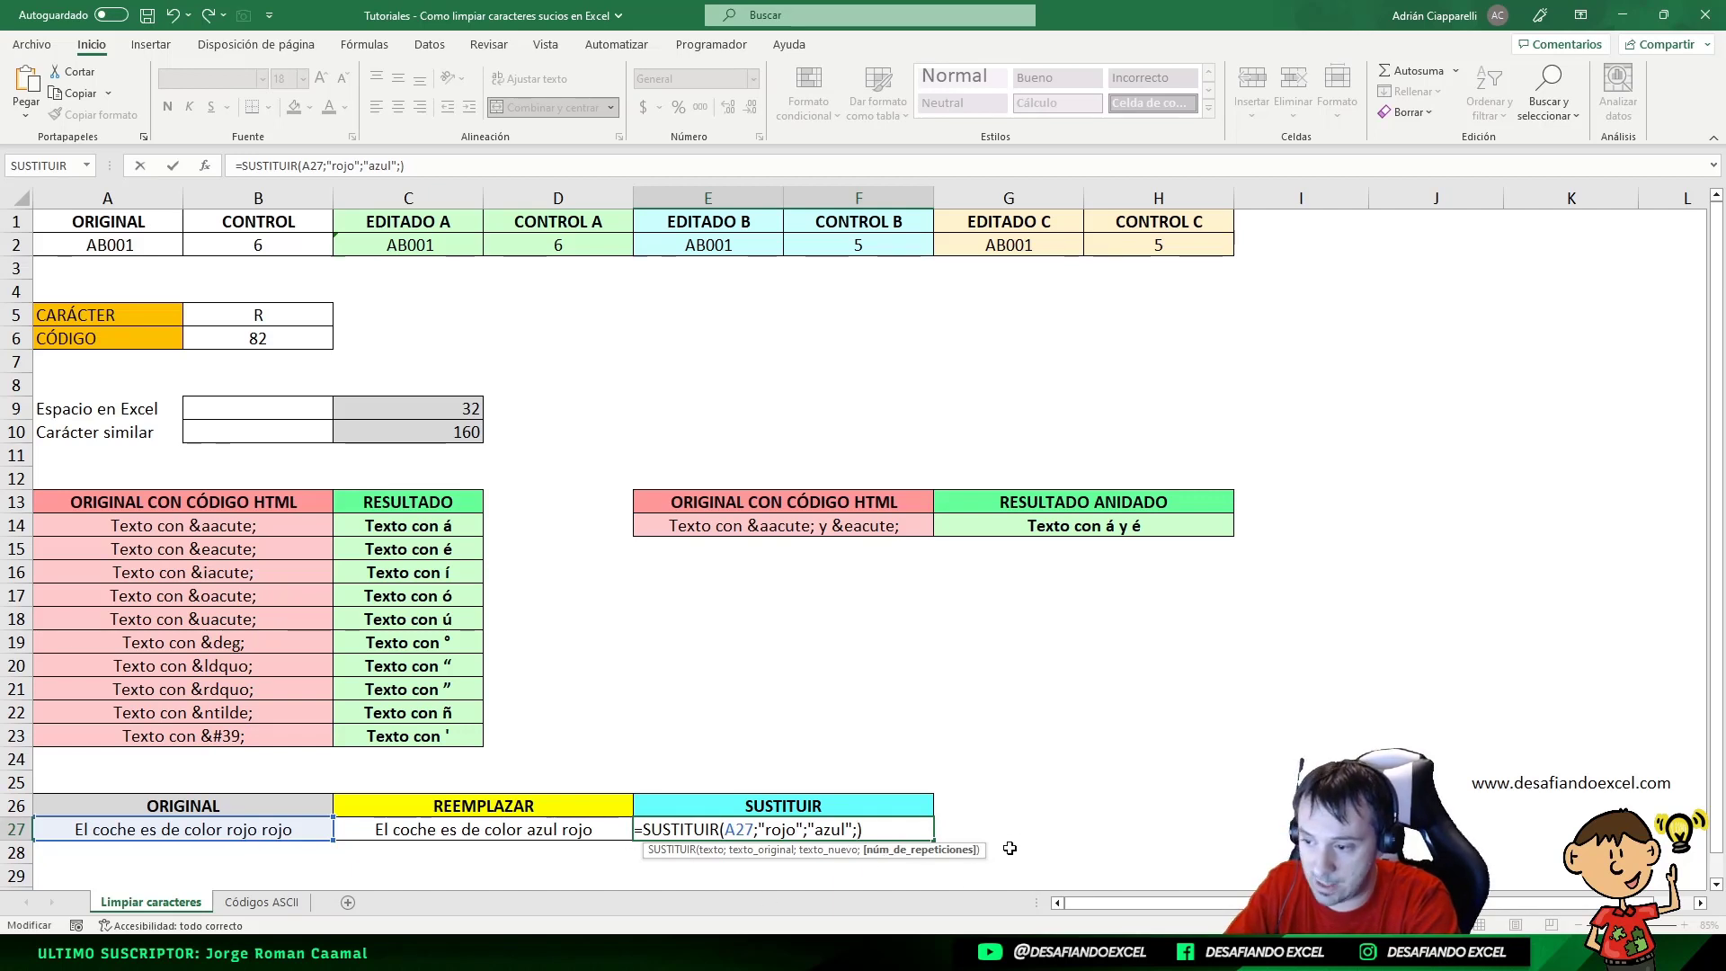
type("2")
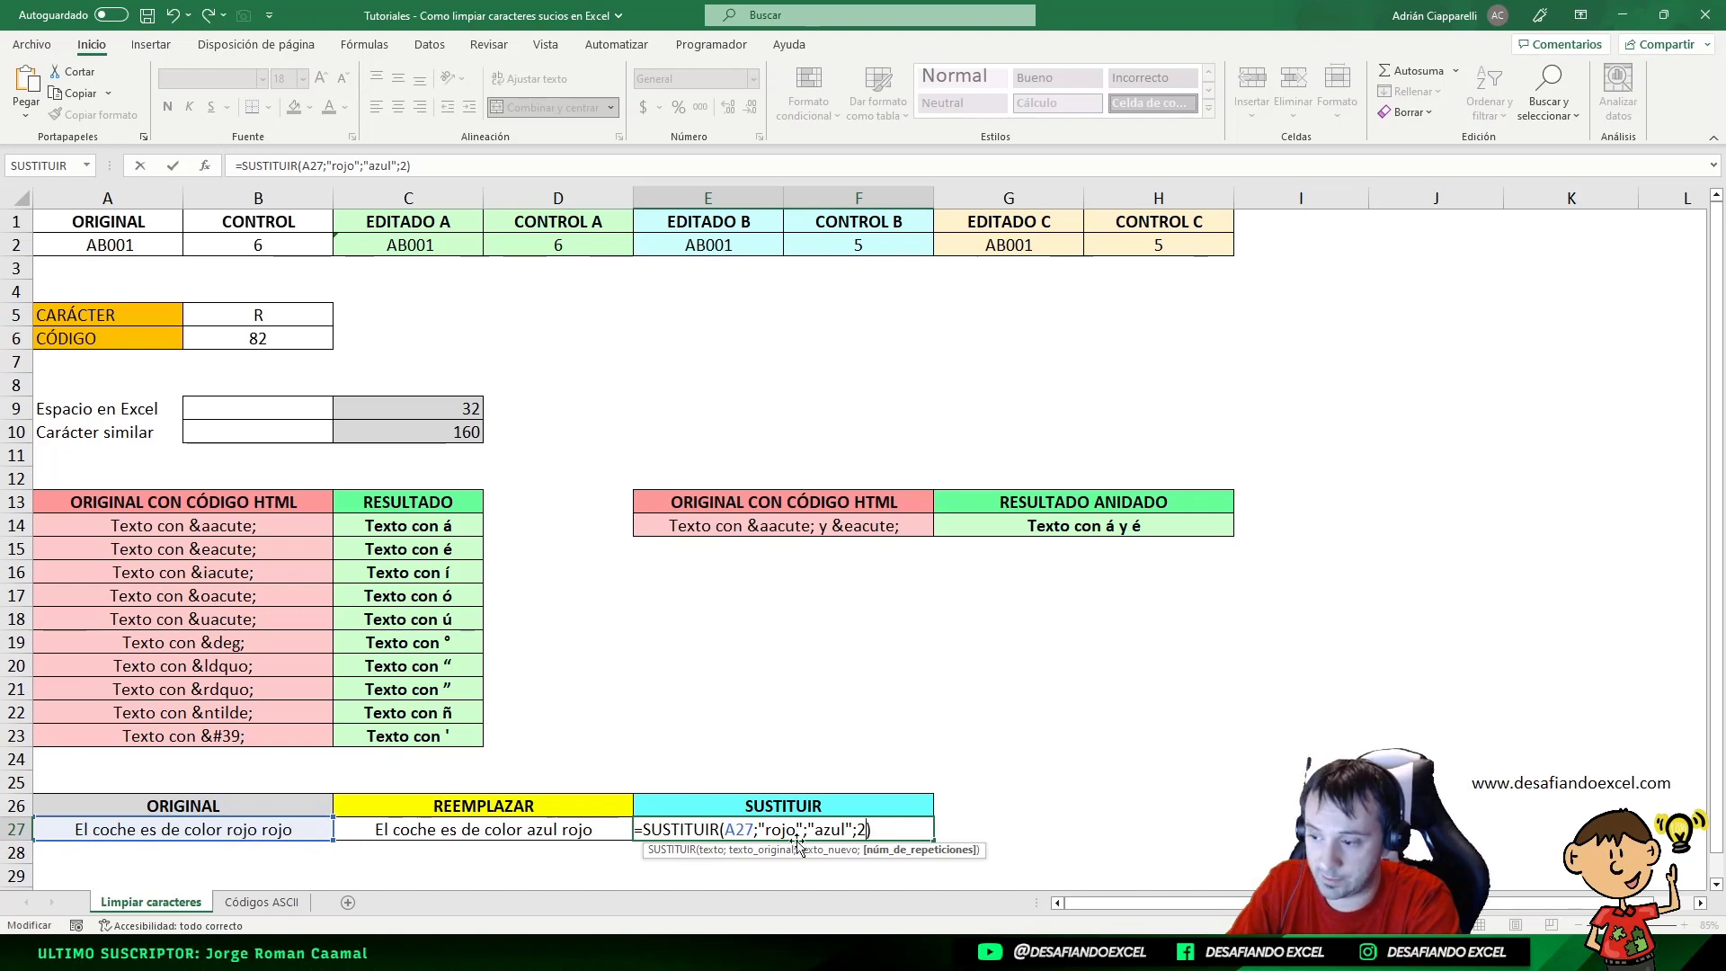
key("Return")
left_click(763, 831)
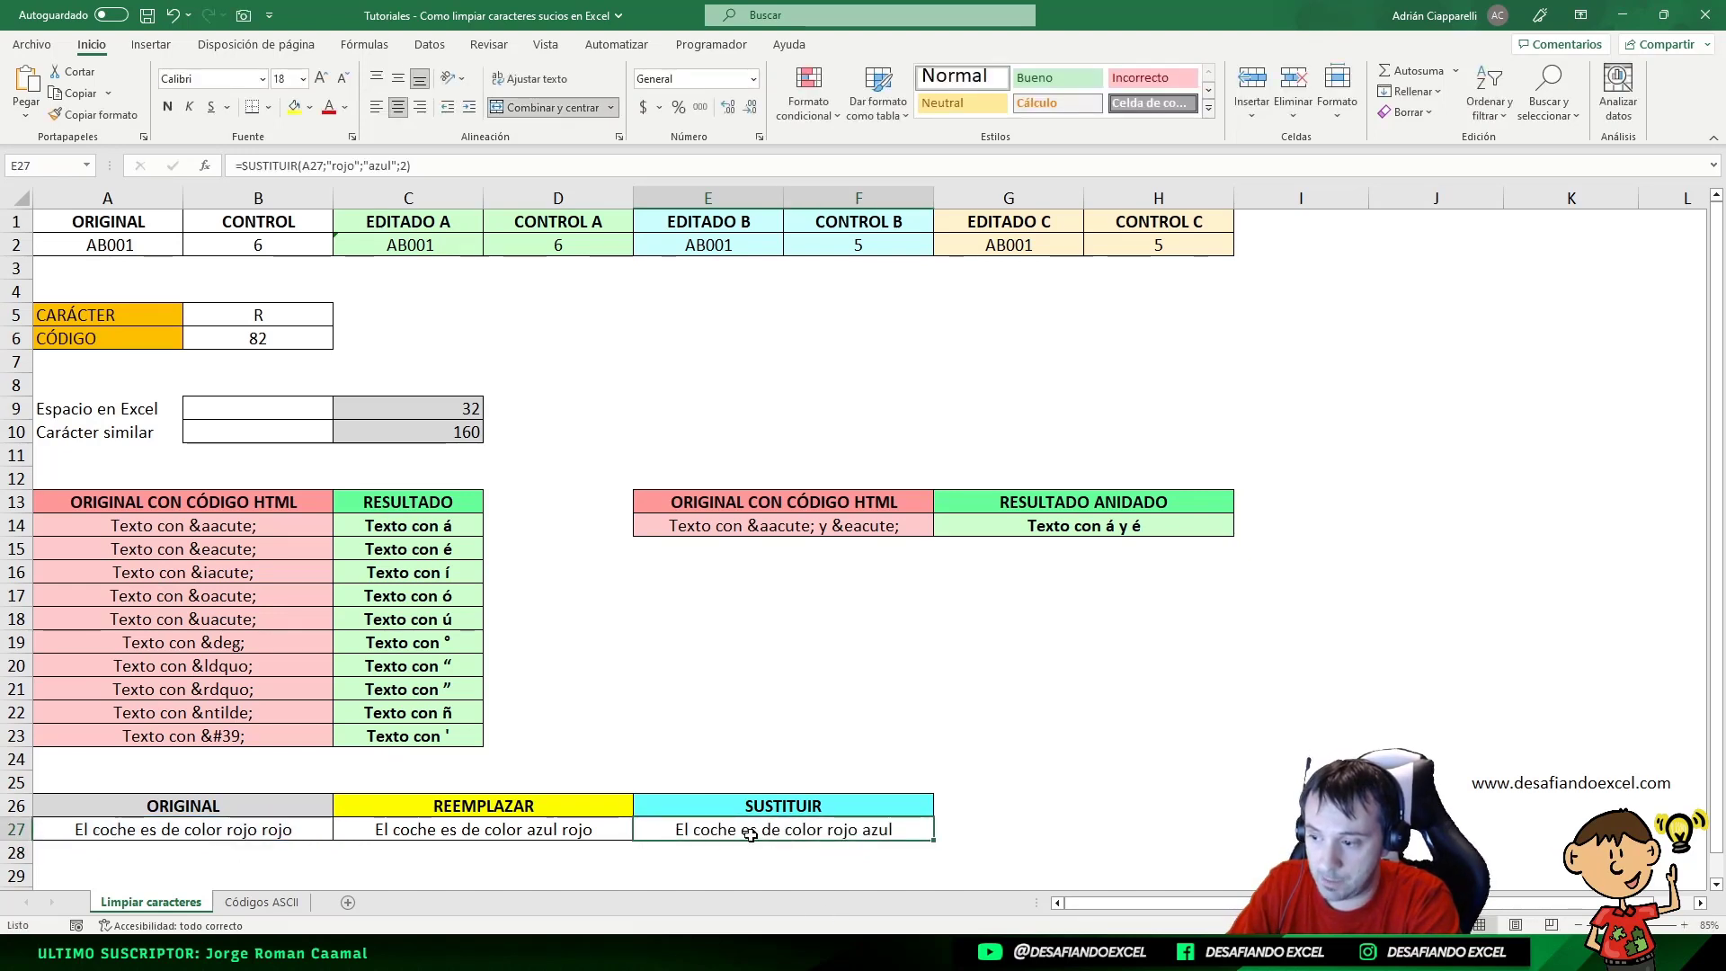
- Set the núm_de_repeticiones argument of E27's SUSTITUIR formula to 1
double_click(858, 832)
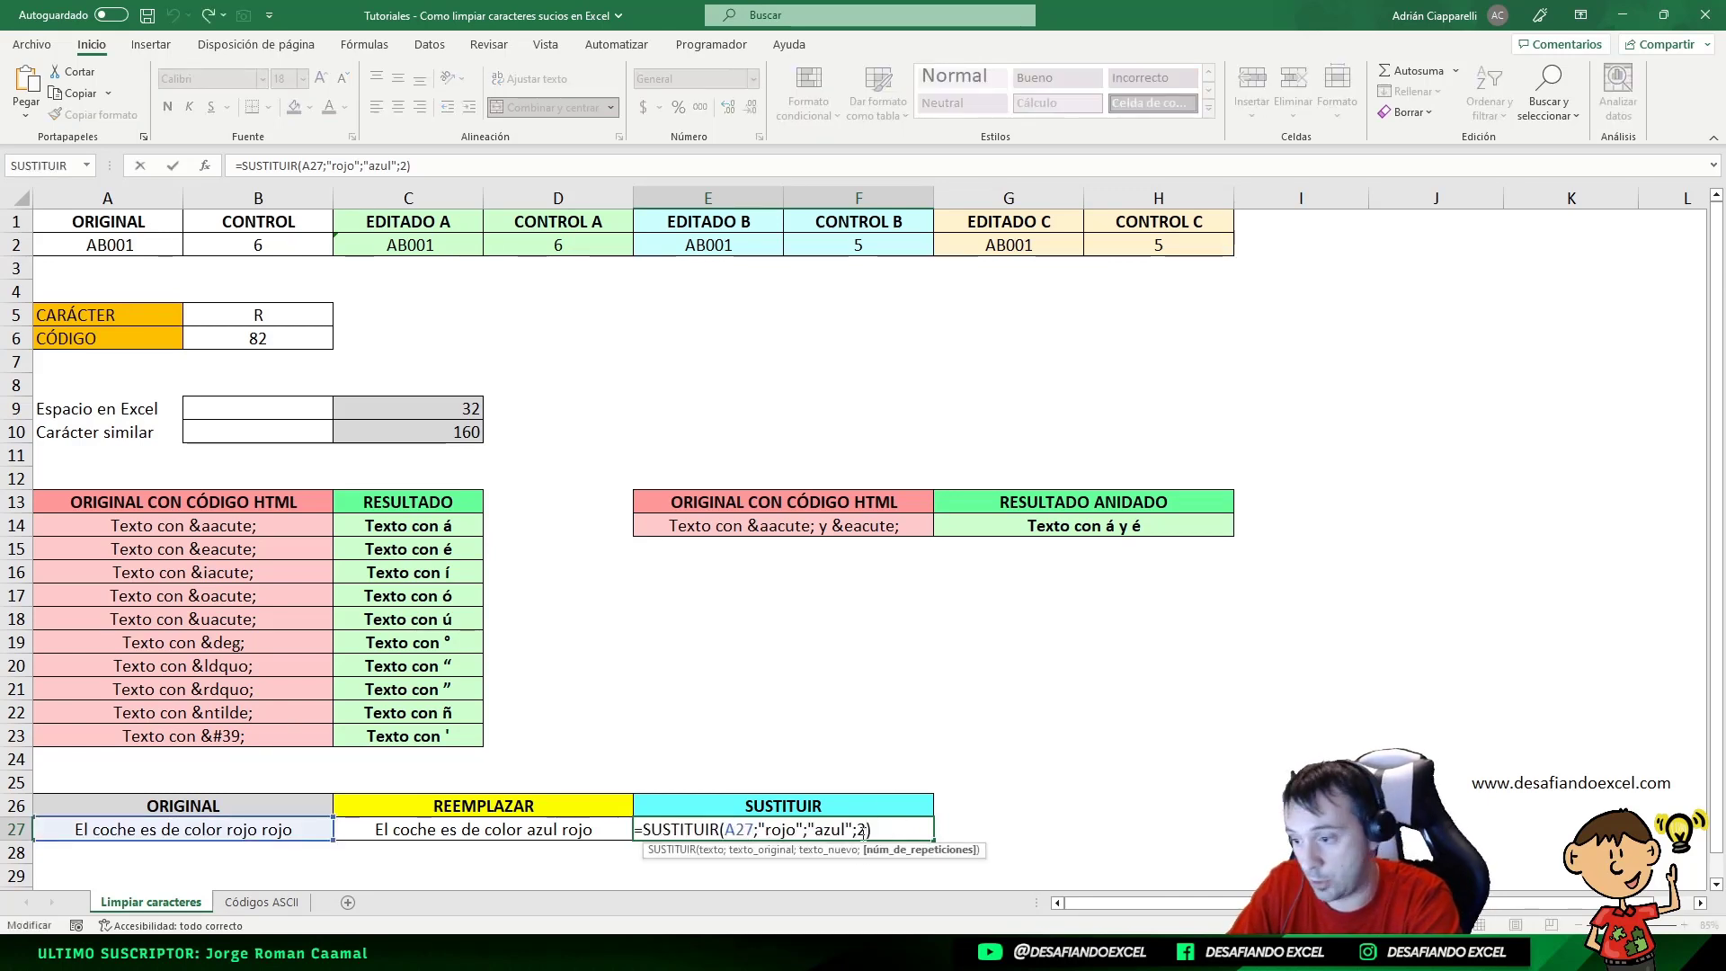
key("Delete")
type("1")
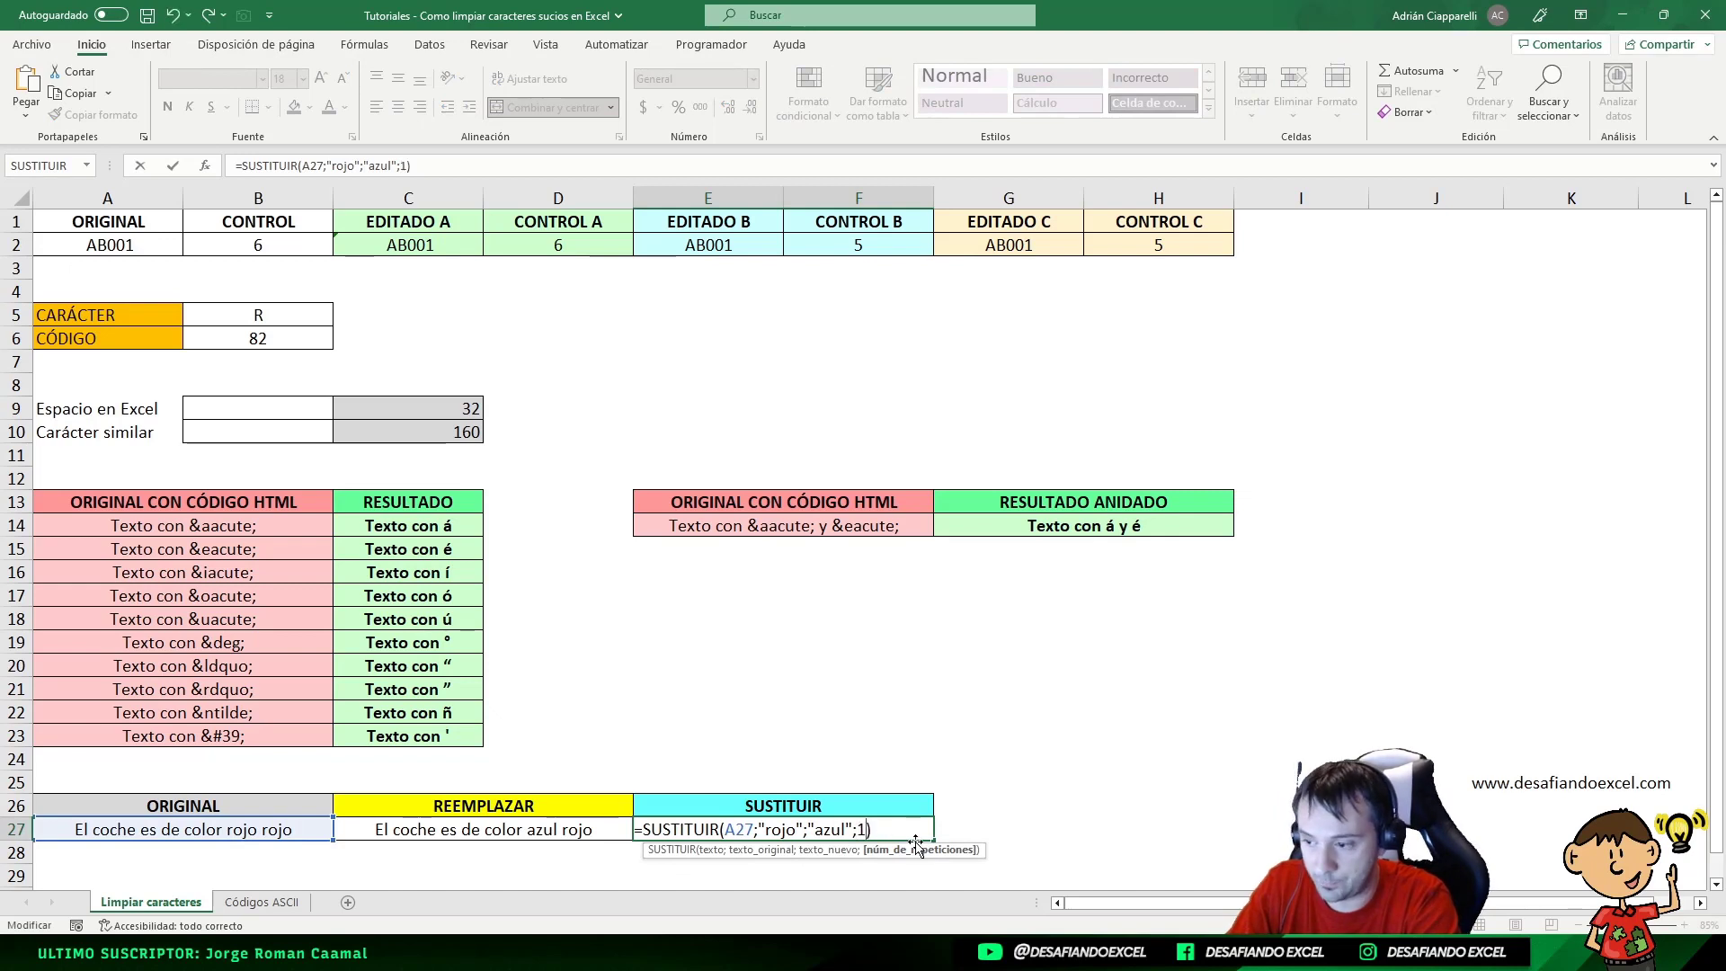
key("Return")
left_click(845, 831)
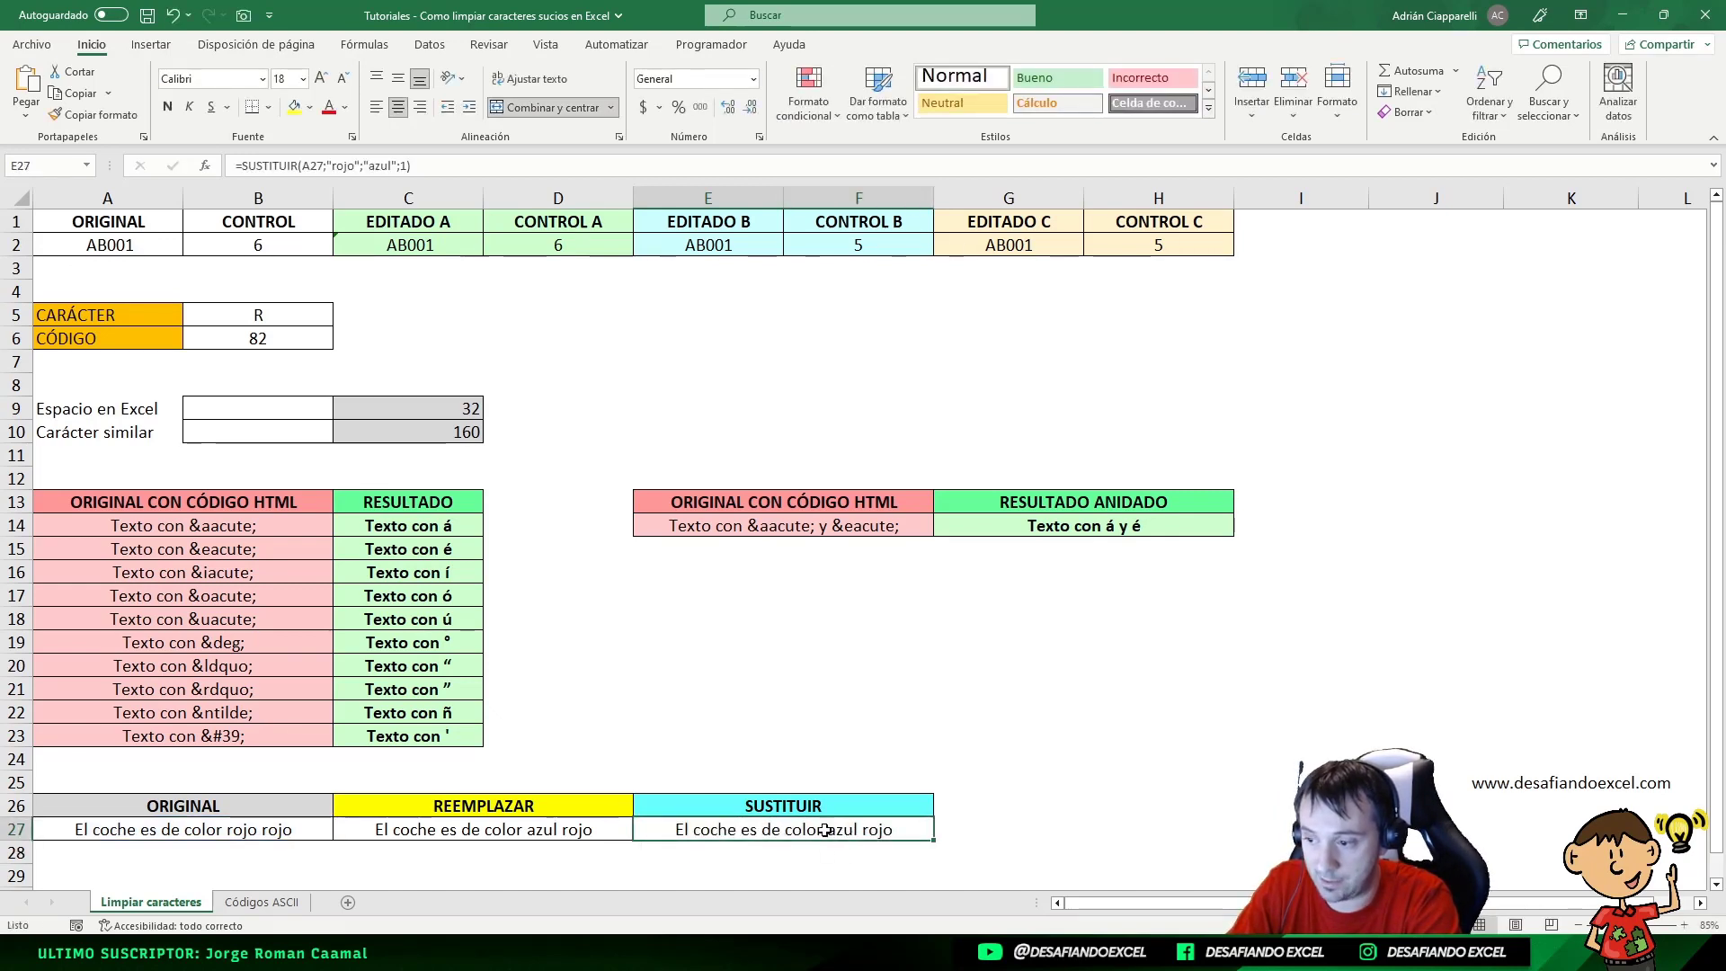
- Remove the núm_de_repeticiones argument from E27's formula, leaving =SUSTITUIR(A27;"rojo";"azul")
double_click(875, 832)
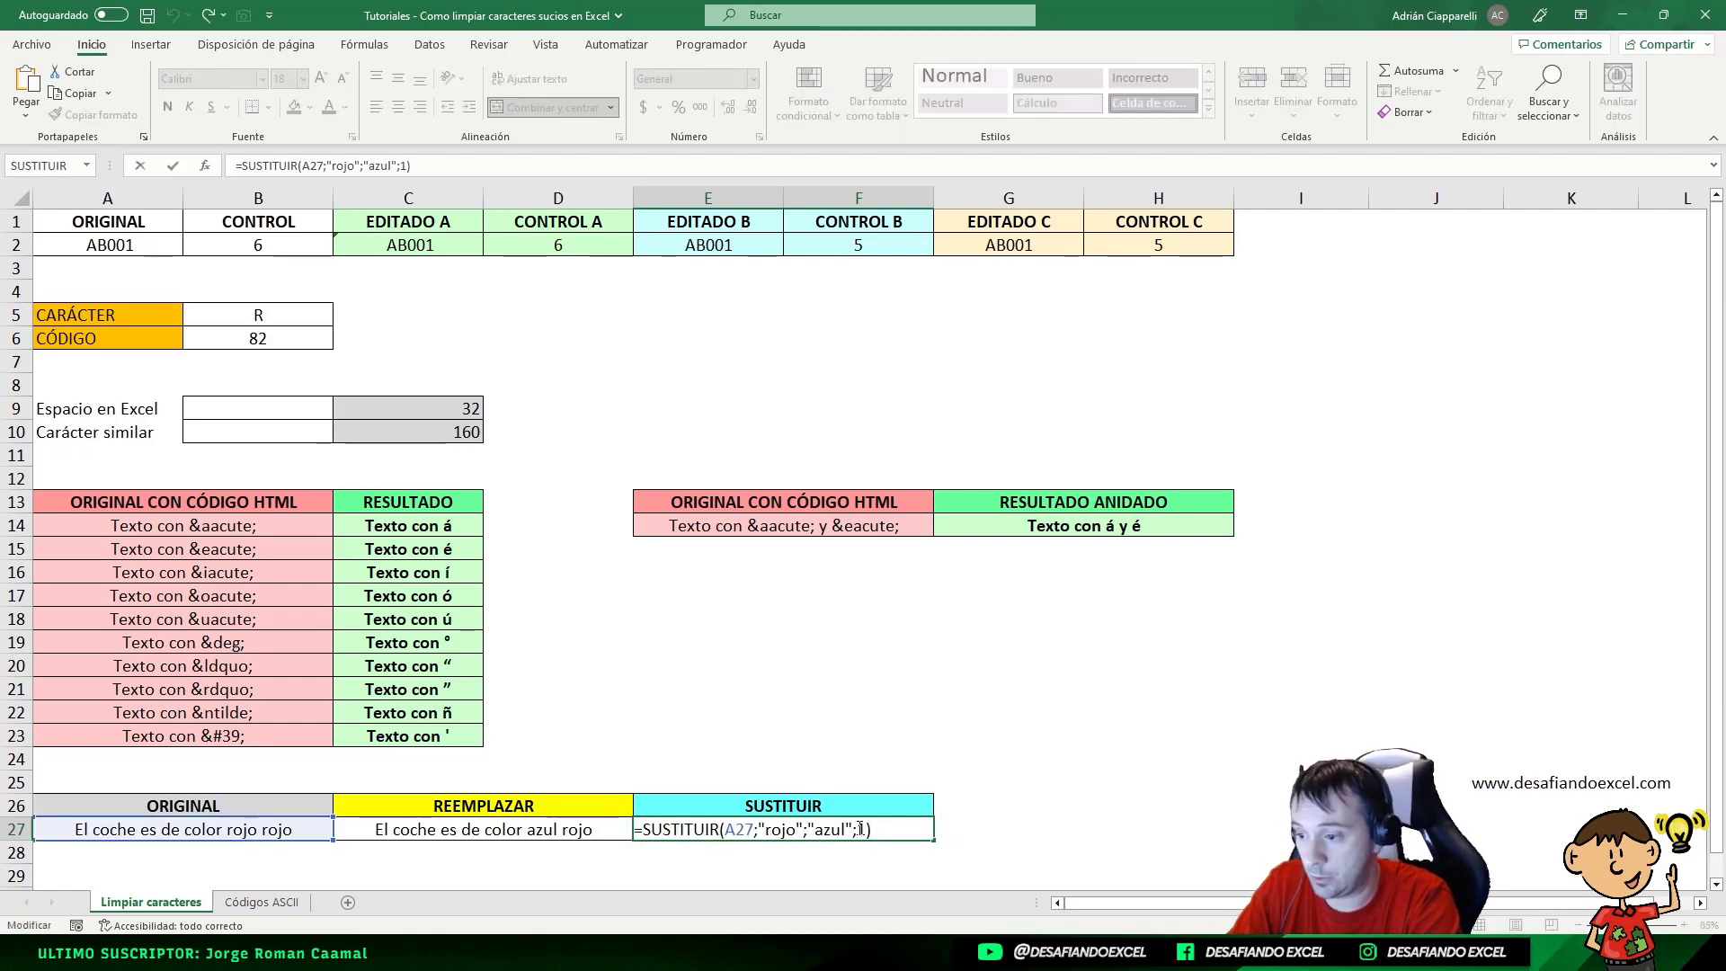
left_click(863, 829)
key("BackSpace")
key("BackSpace")
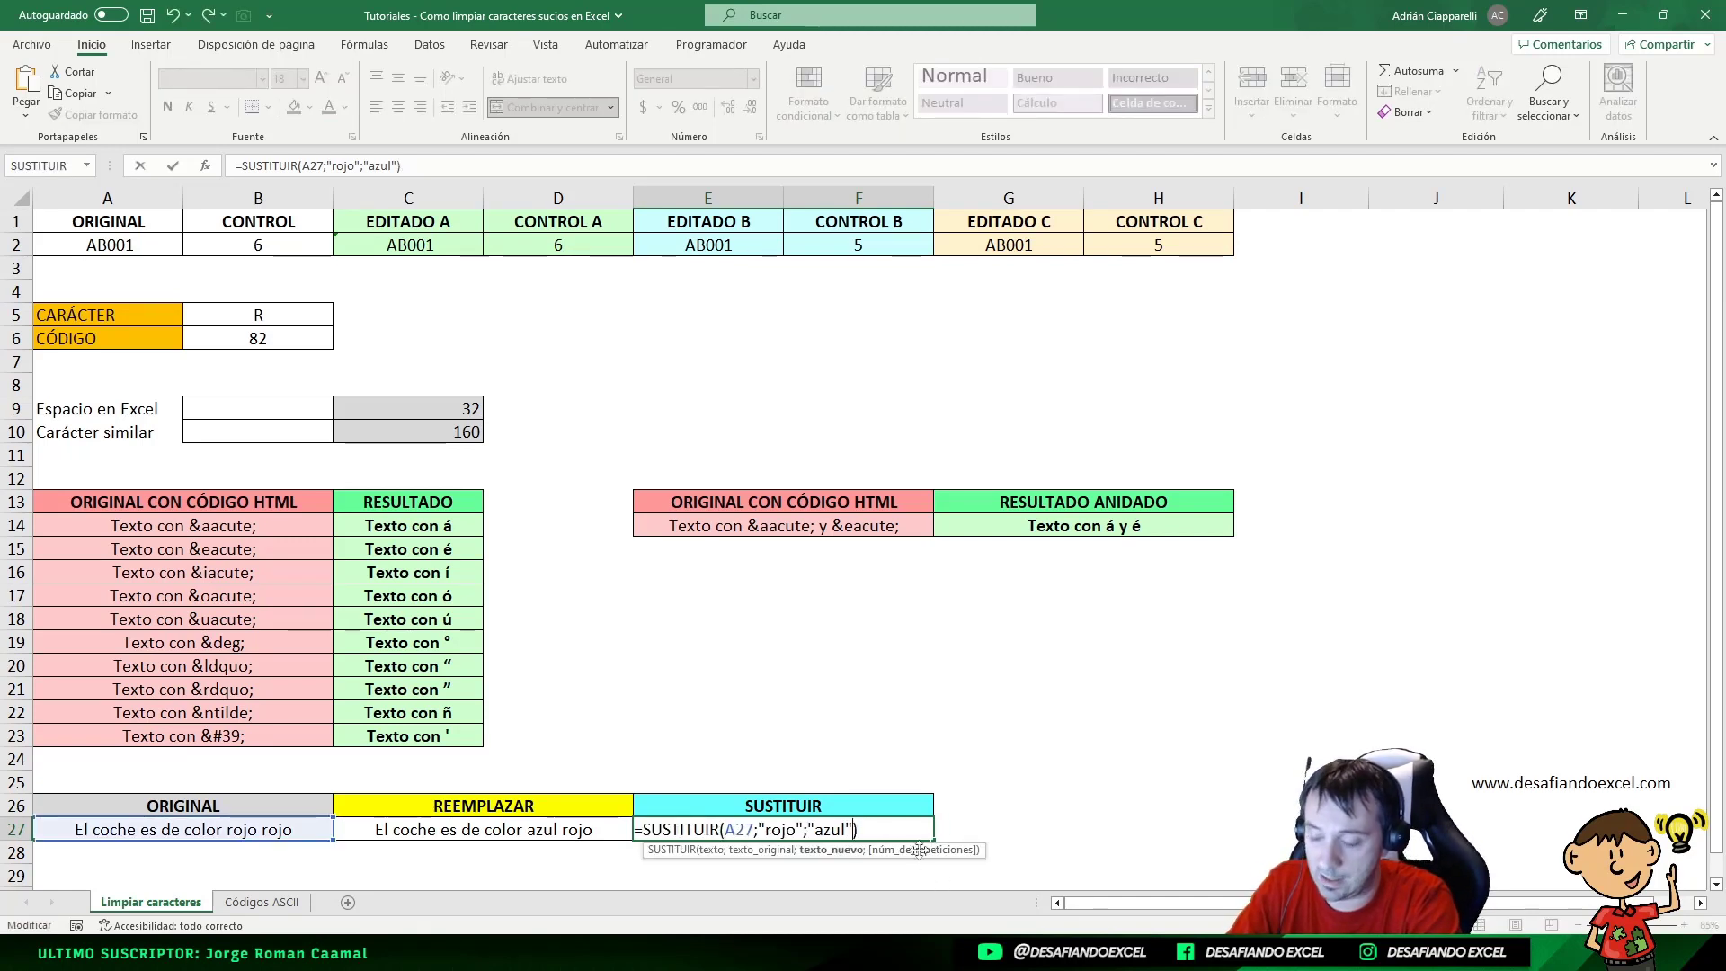
key("Return")
left_click(865, 834)
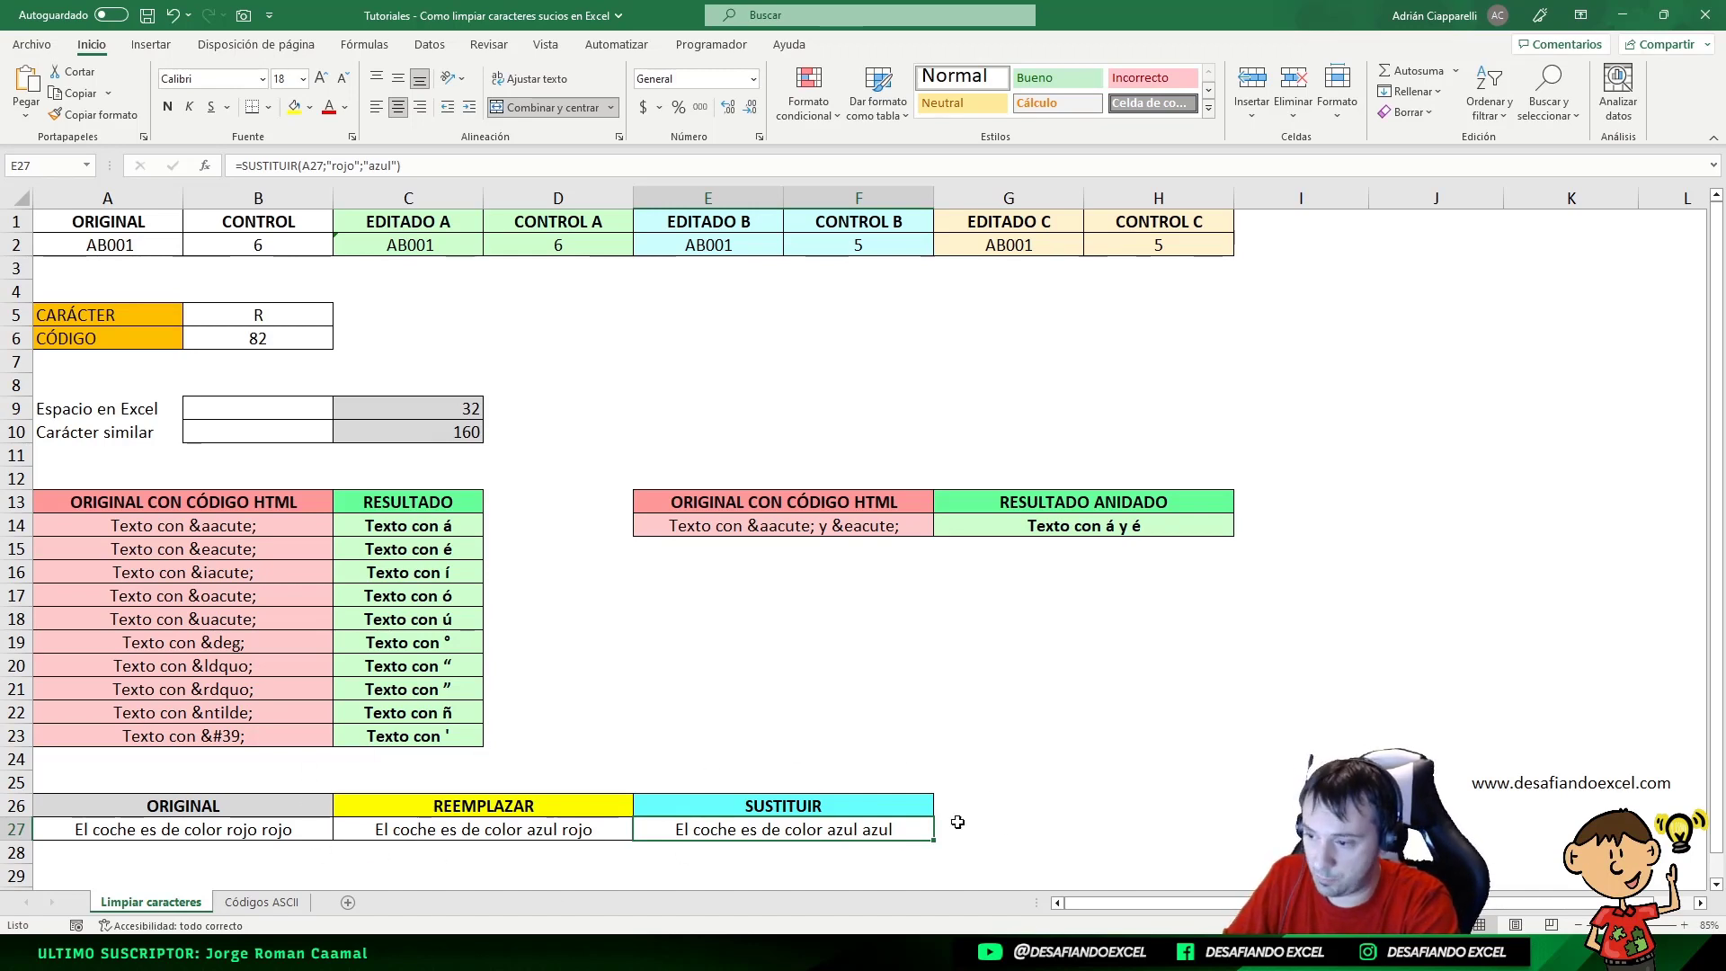
- Compare the REEMPLAZAR formula in C27 and the SUSTITUIR formula in E27 against the original text in A27
left_click(493, 802)
left_click(697, 803)
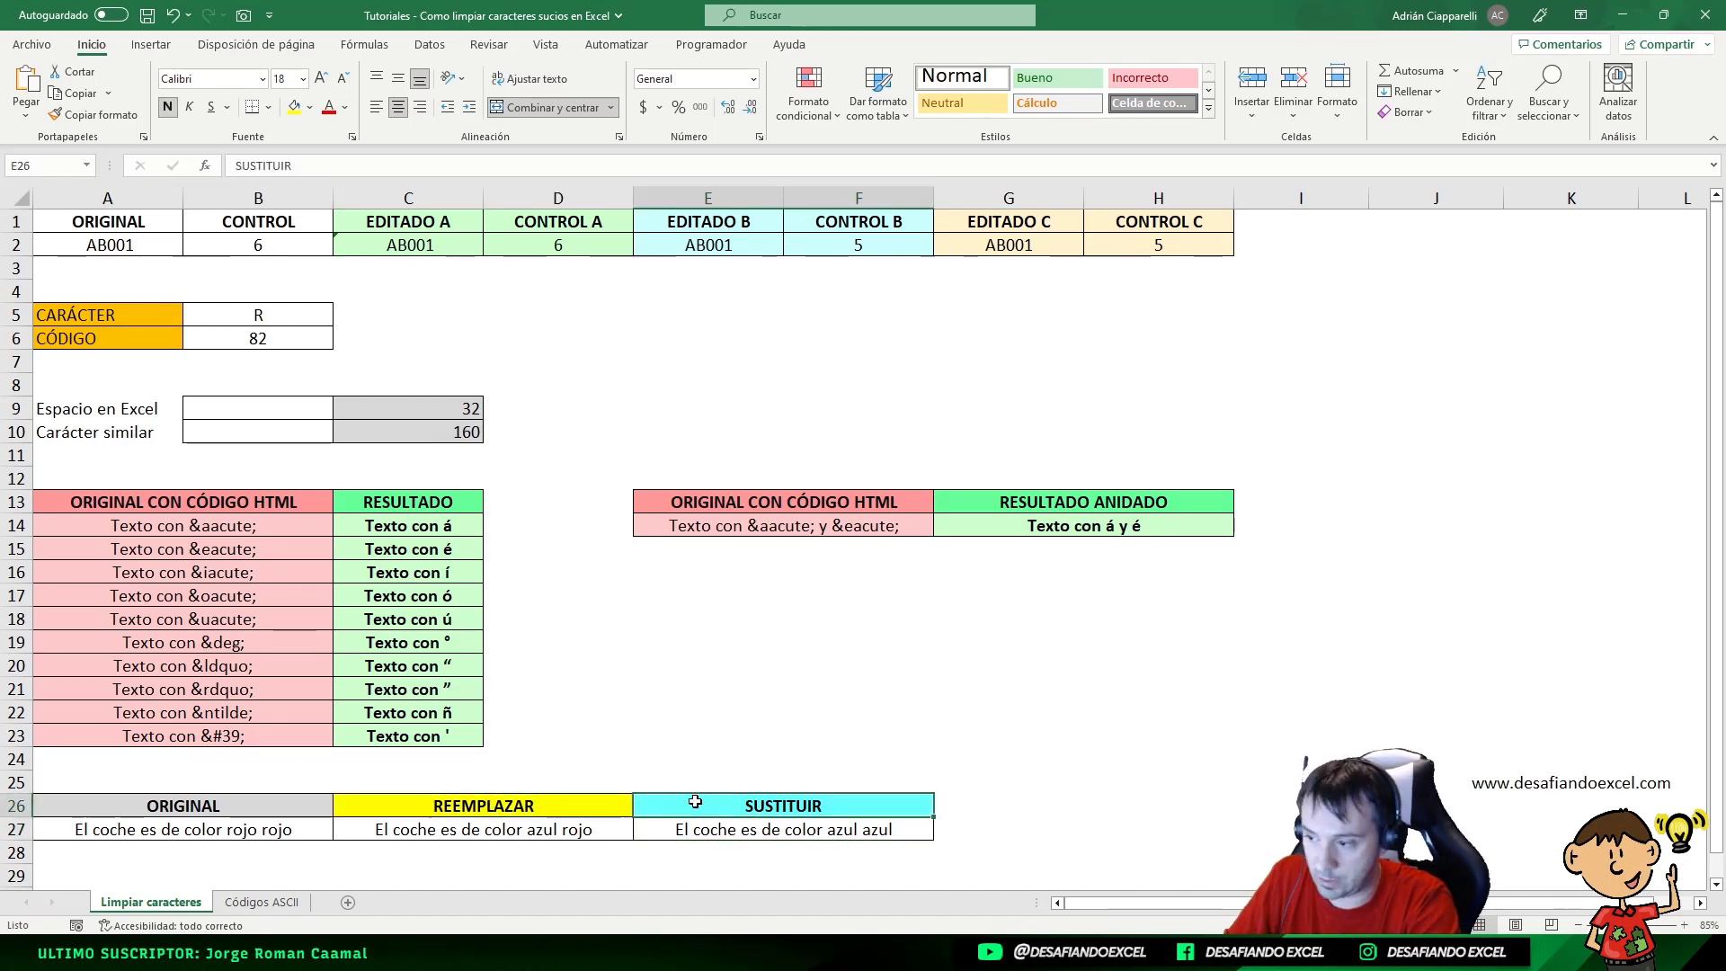
left_click(491, 827)
left_click(704, 836)
left_click(538, 805)
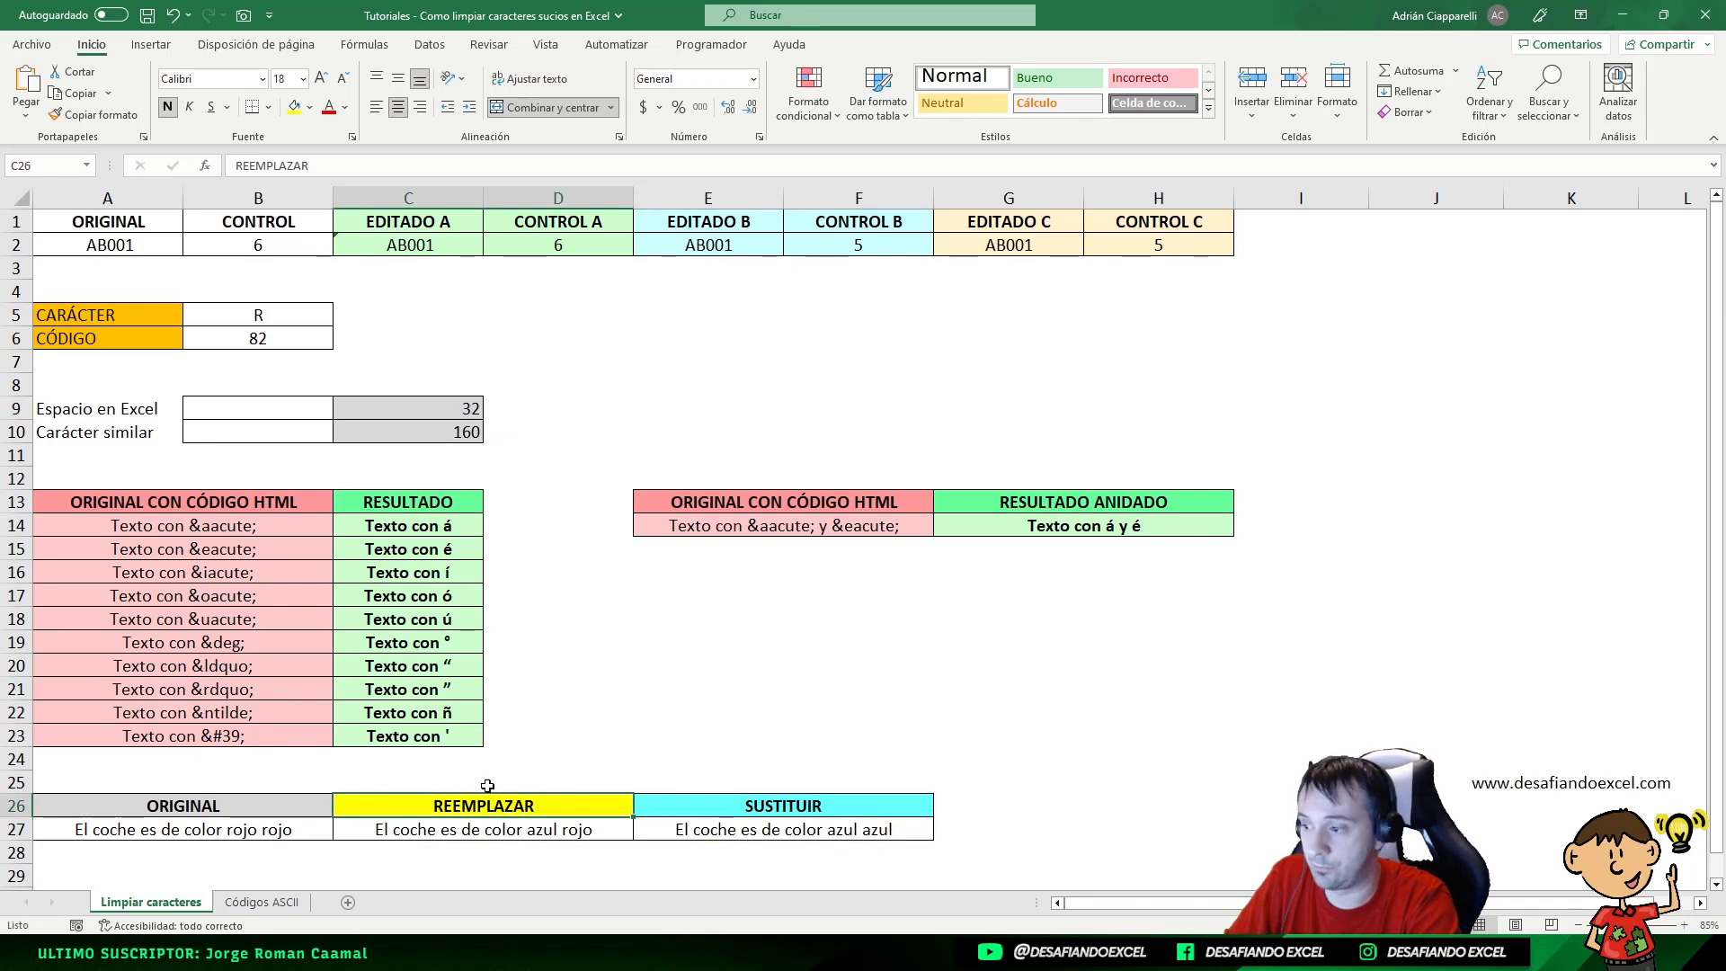
left_click(235, 828)
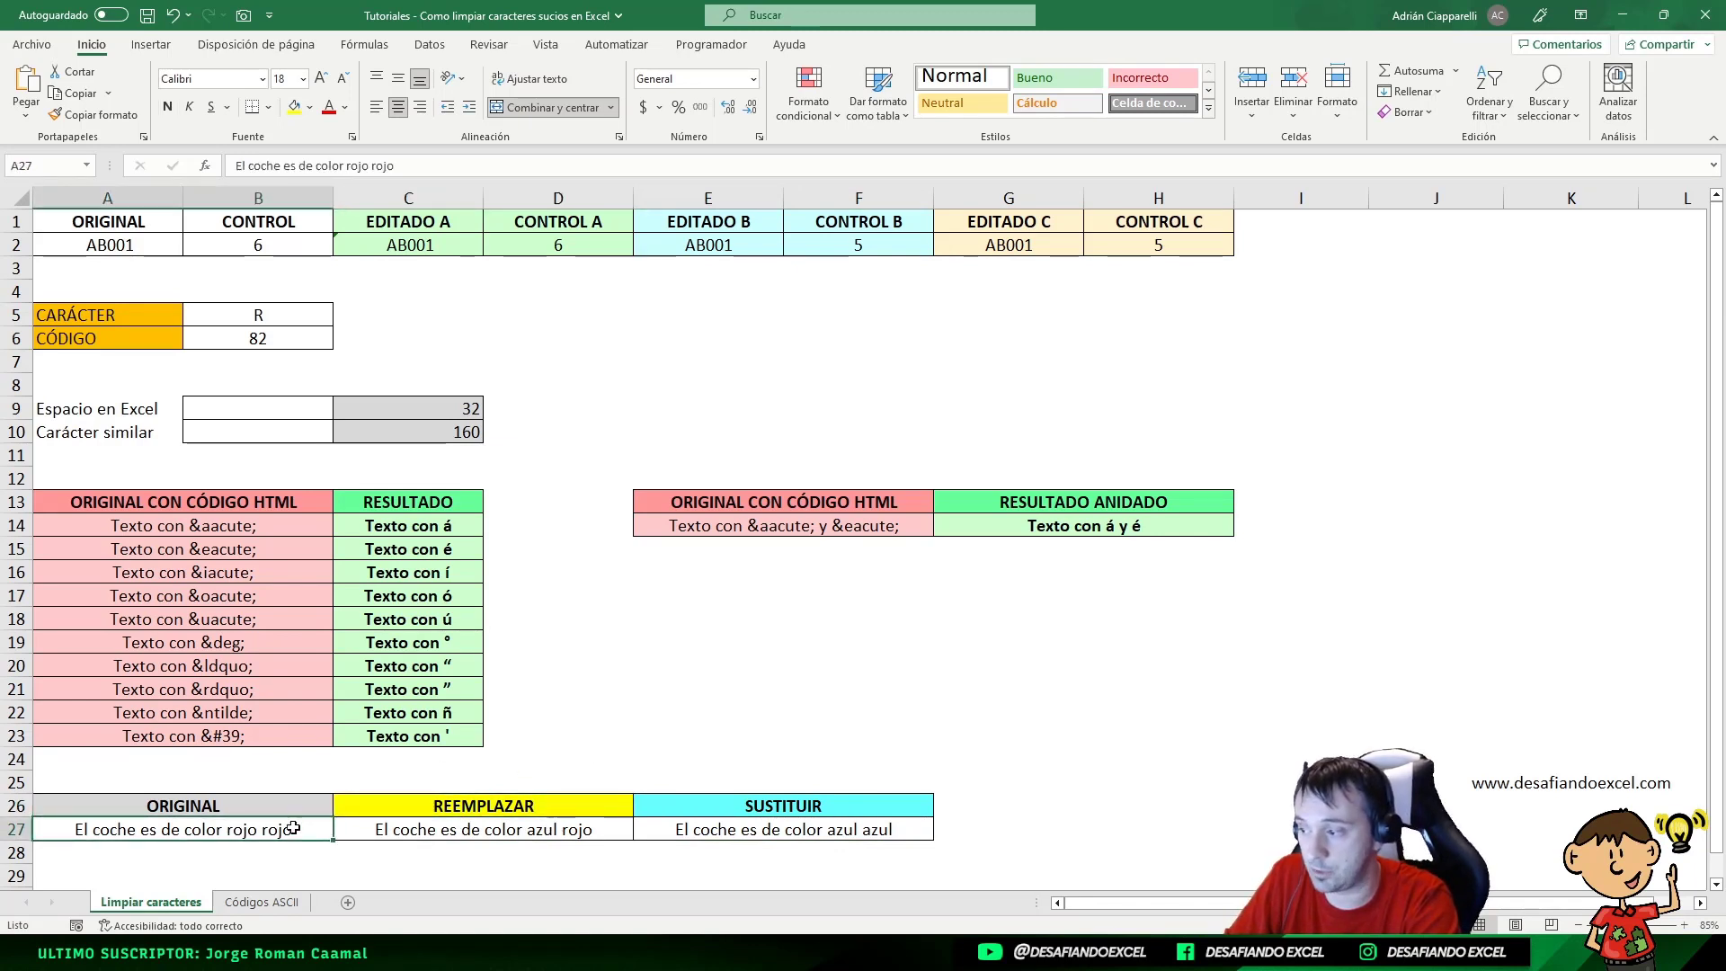
left_click(517, 830)
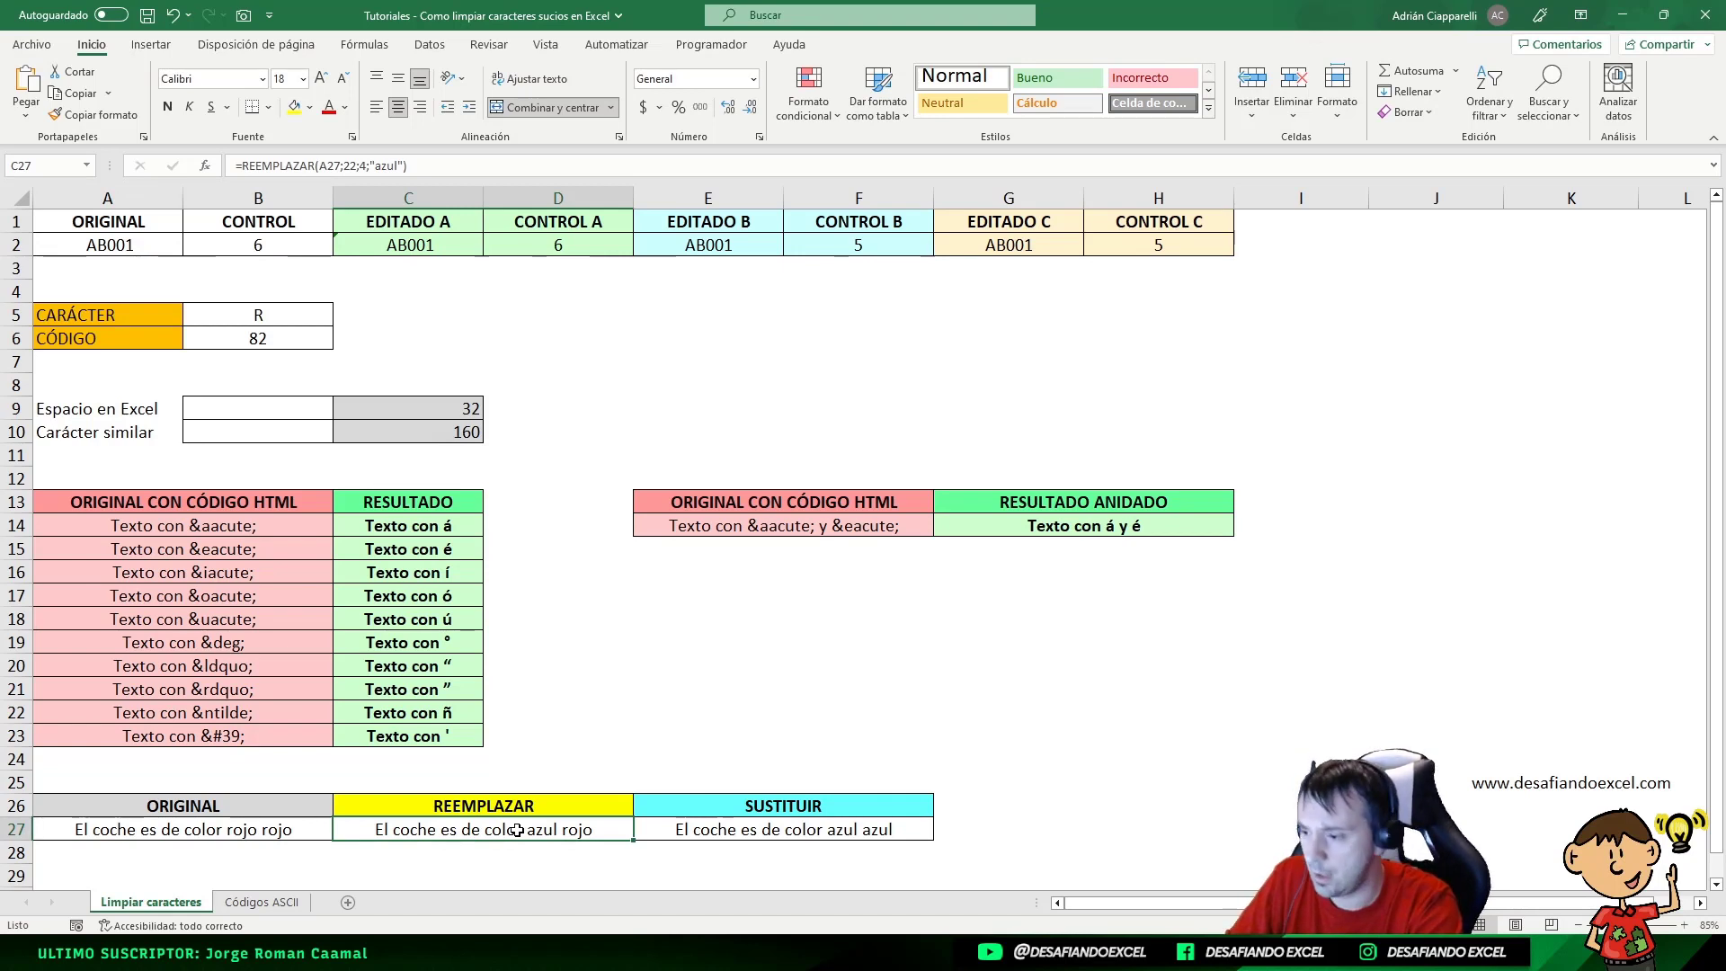
left_click(507, 798)
left_click(733, 806)
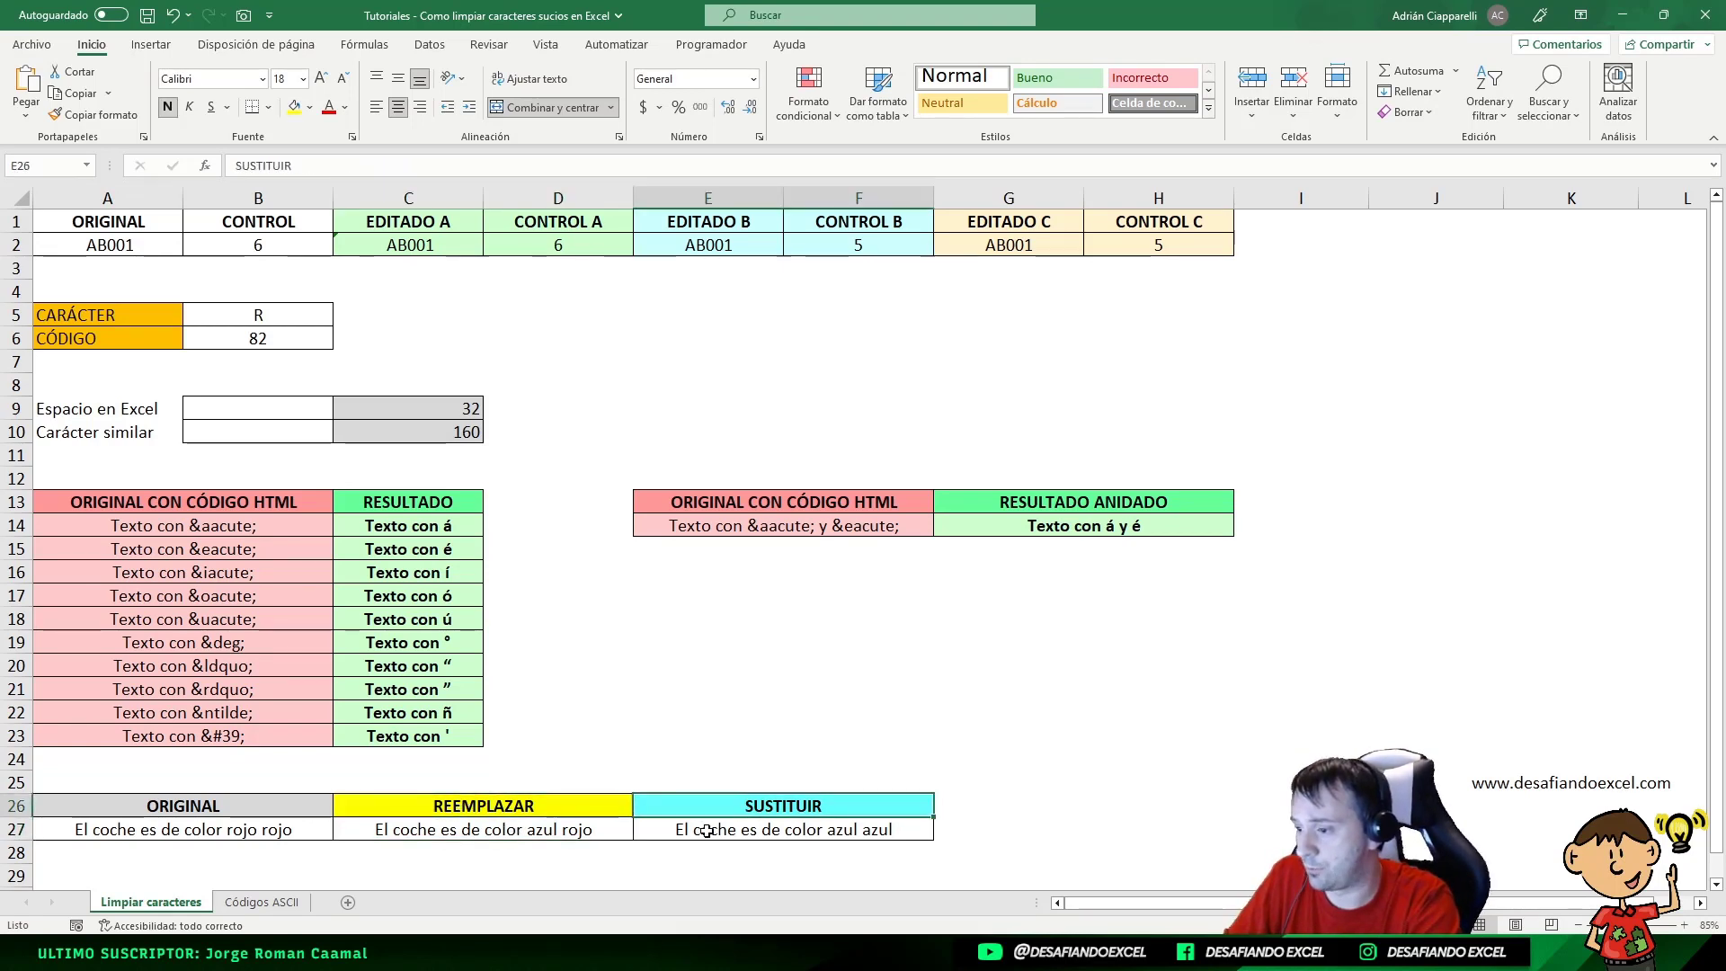
left_click(710, 831)
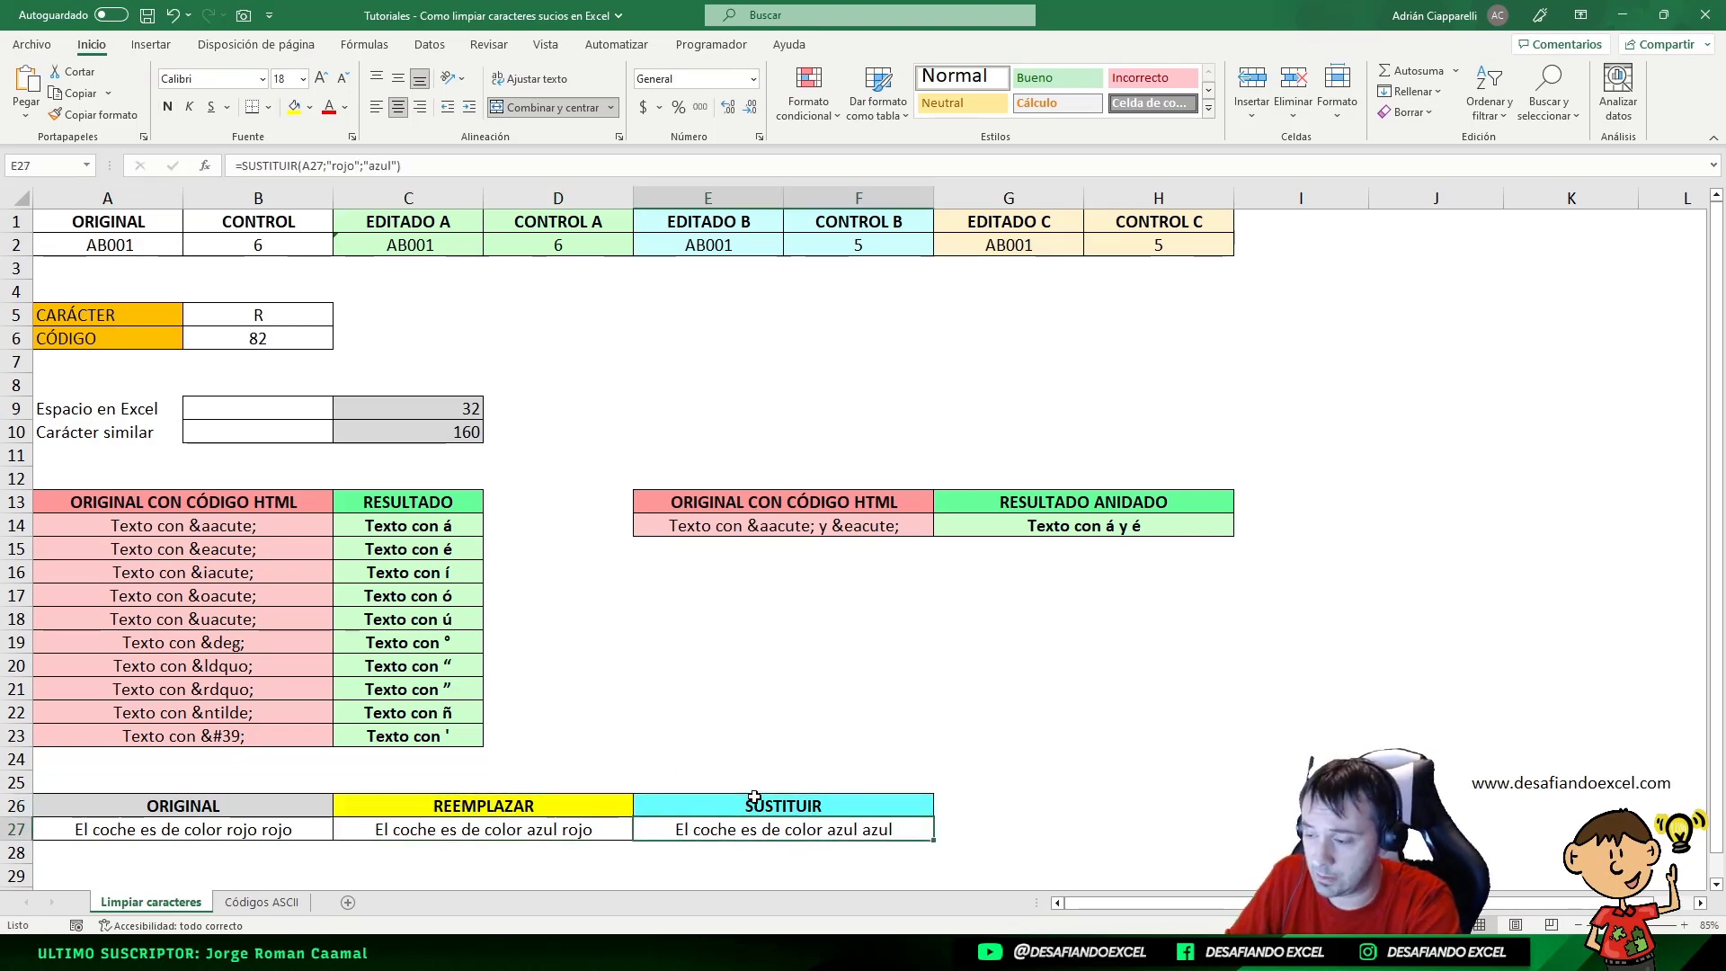
left_click(552, 829)
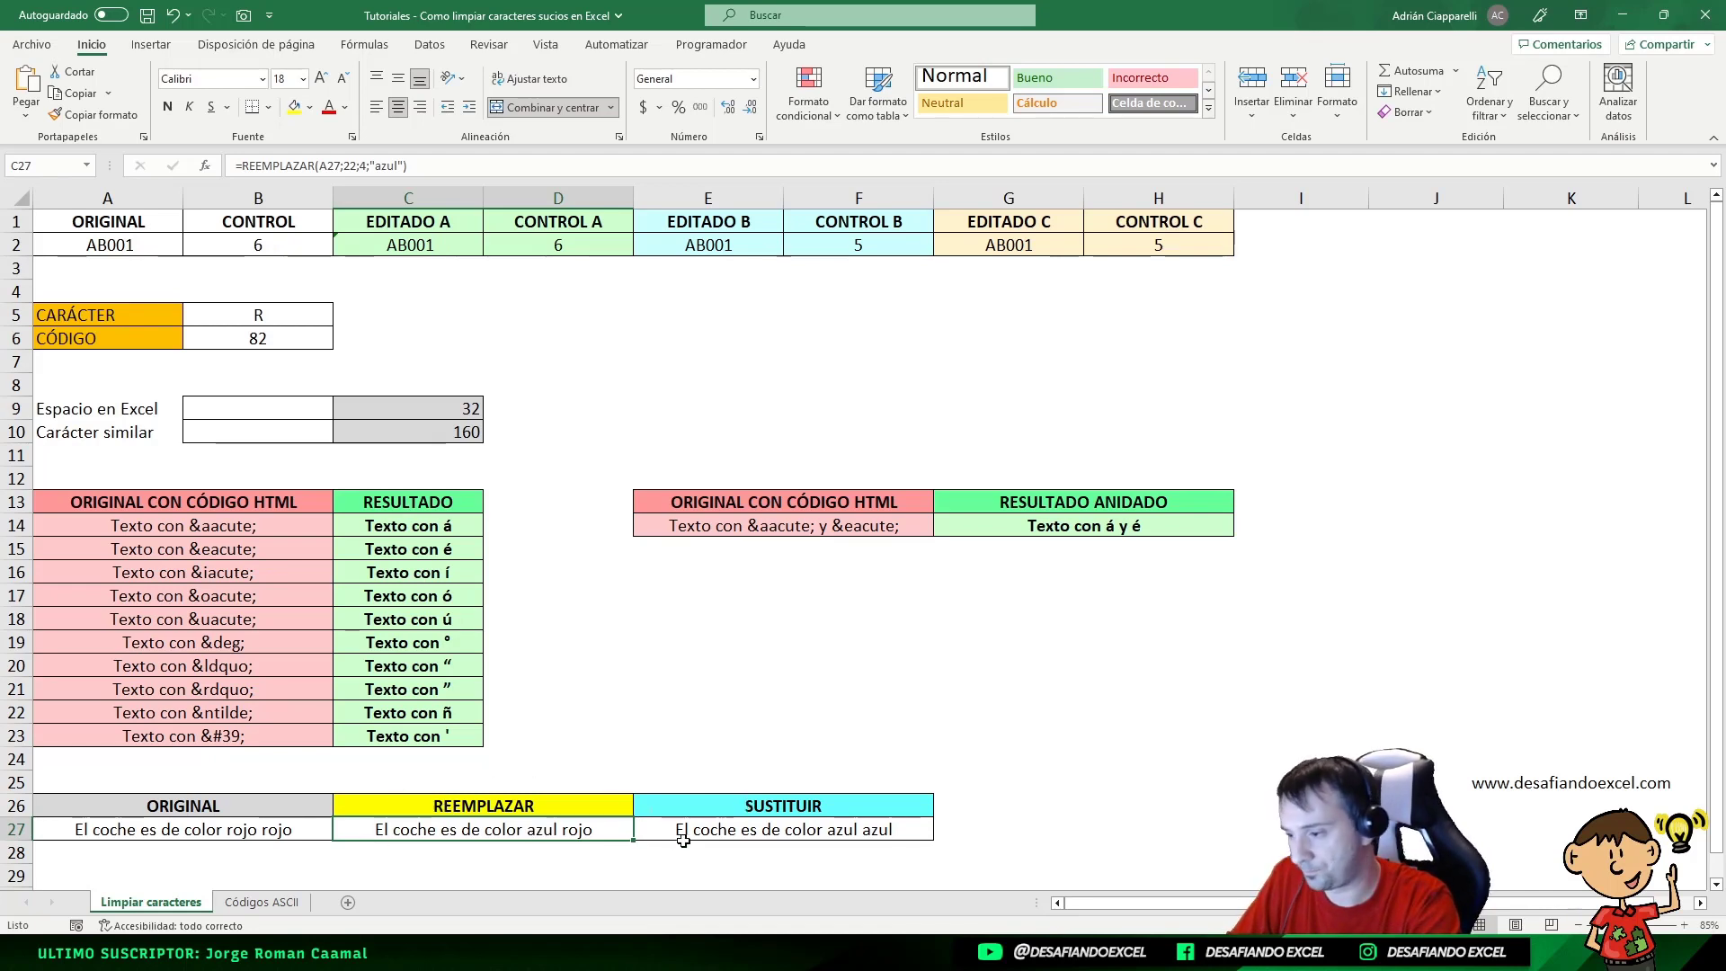
left_click(558, 807)
left_click(560, 832)
left_click(705, 831)
left_click(580, 830)
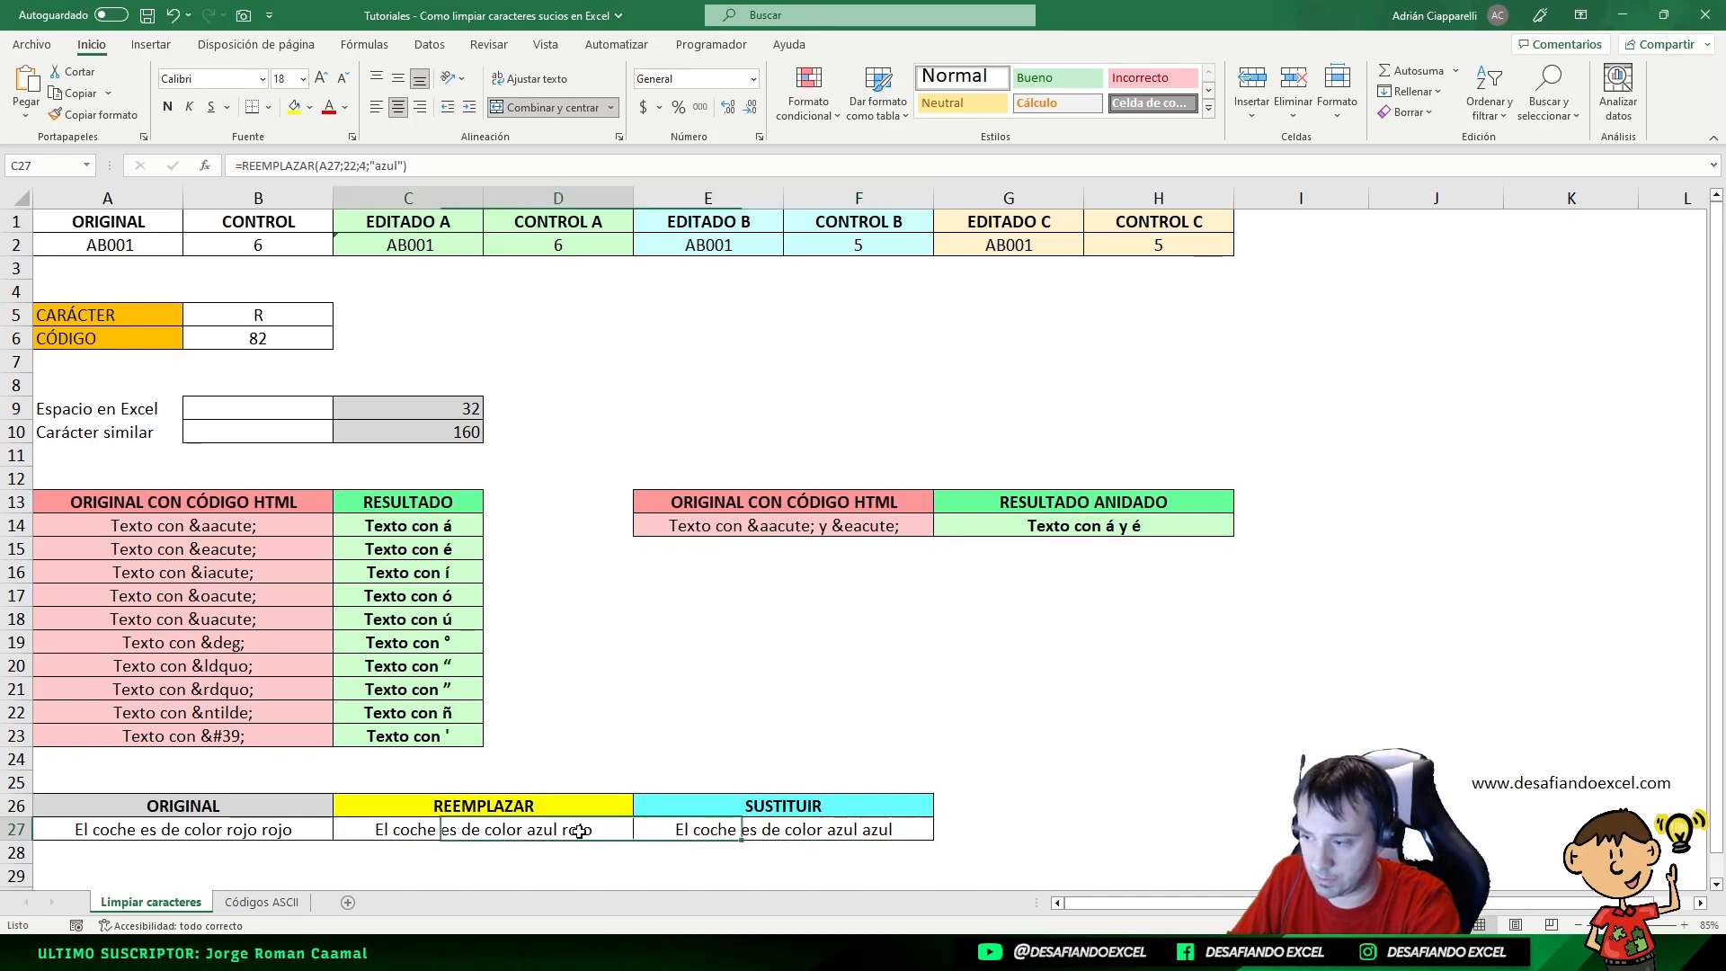
left_click(817, 832)
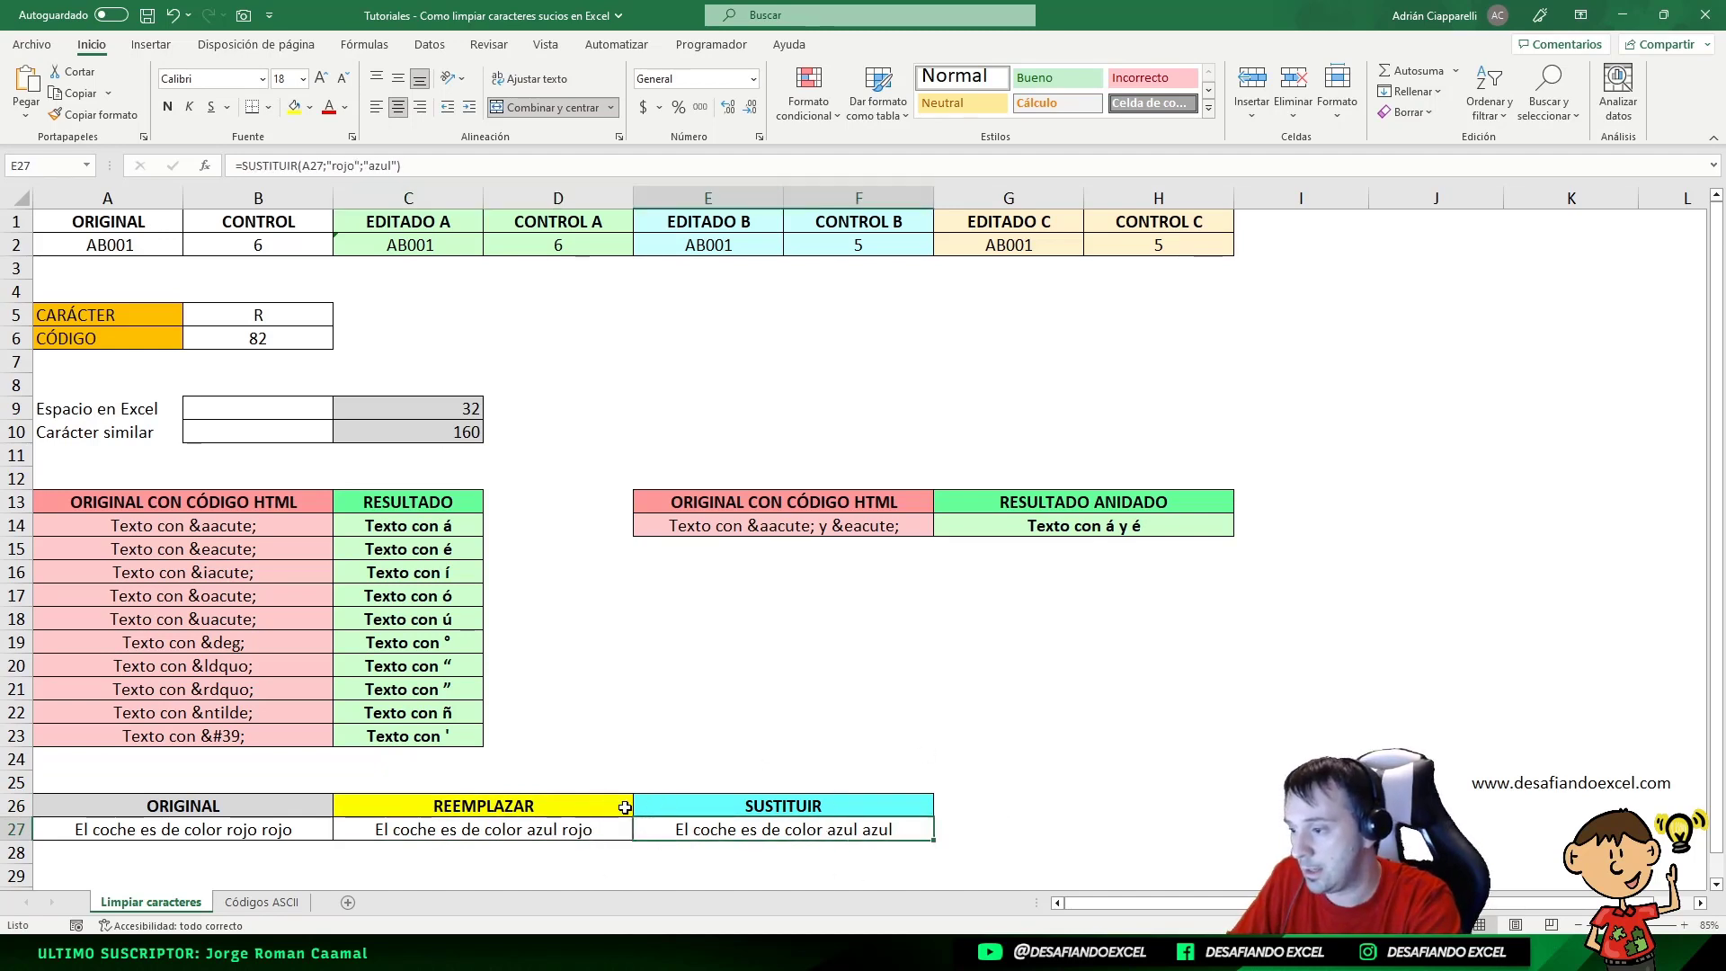
left_click(597, 823)
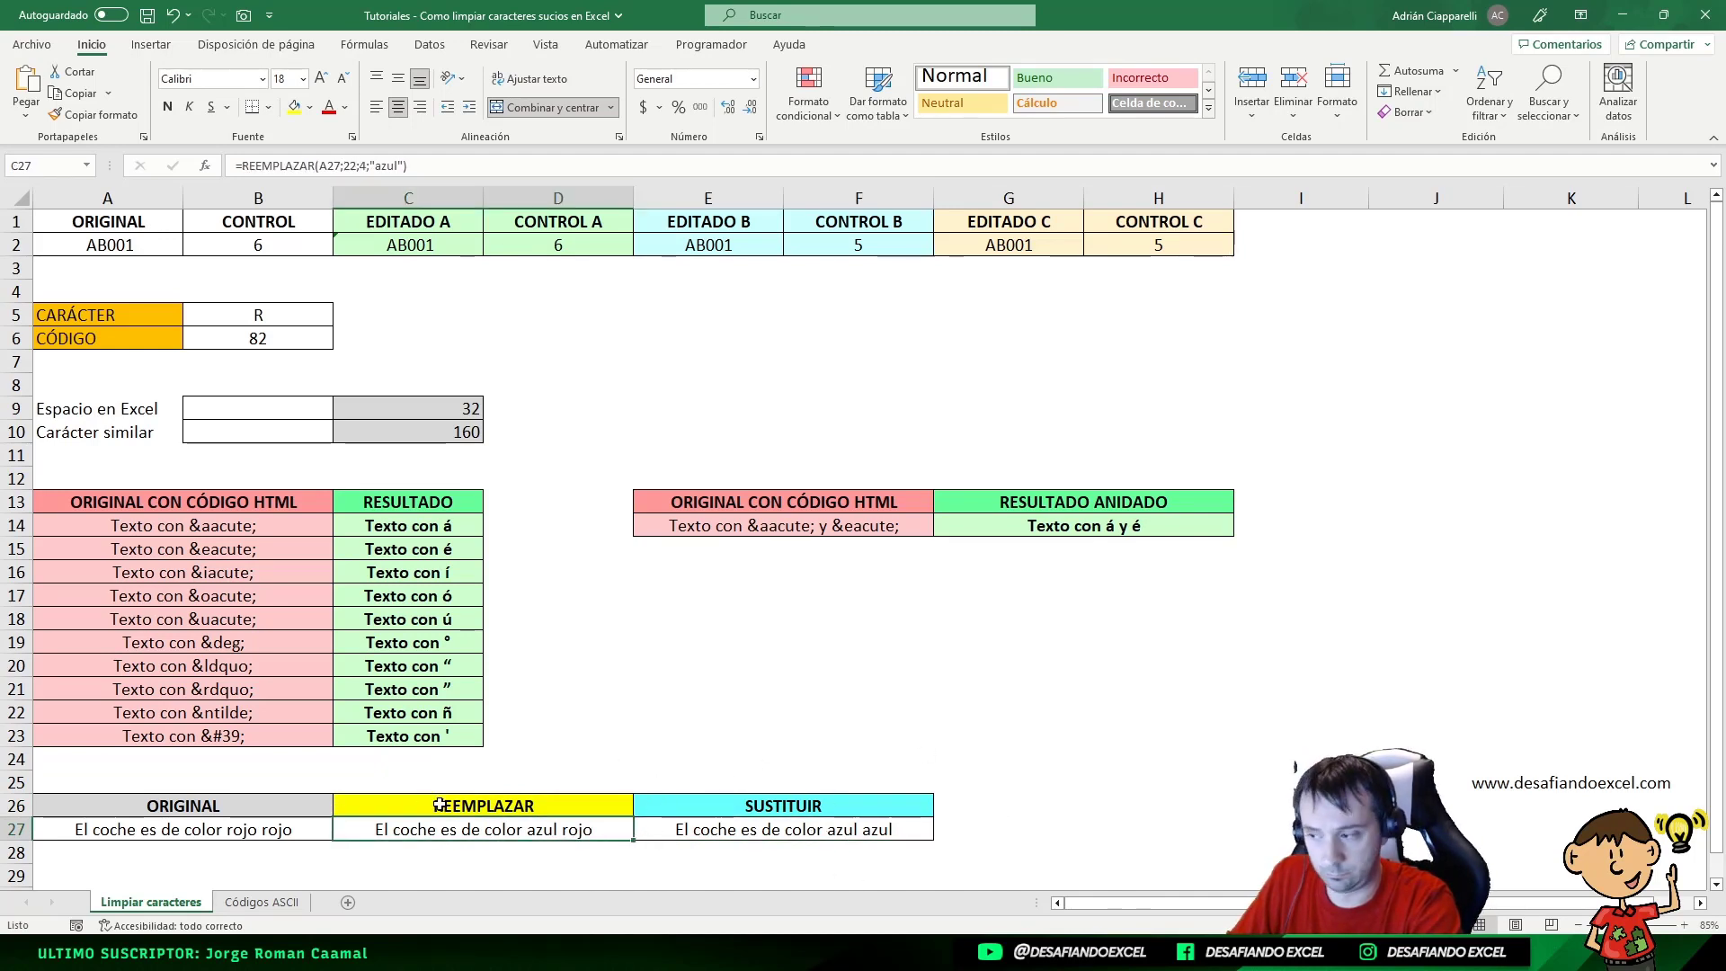